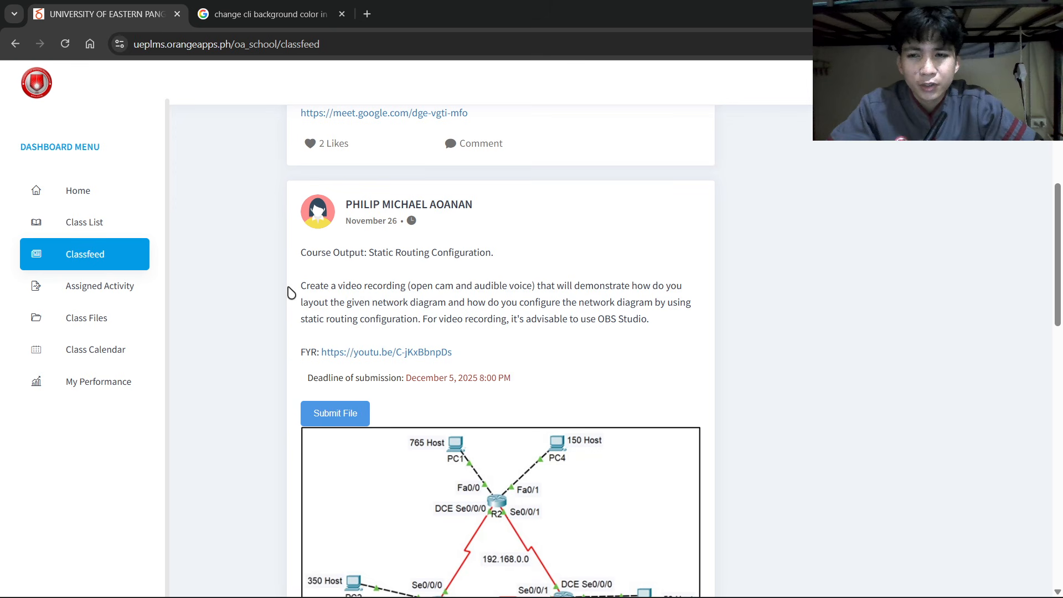
Read the static routing assignment in UEP LMS and scroll down to its network diagram.
{"action": "left_click_drag", "start_coordinate": [303, 285], "coordinate": [384, 286]}
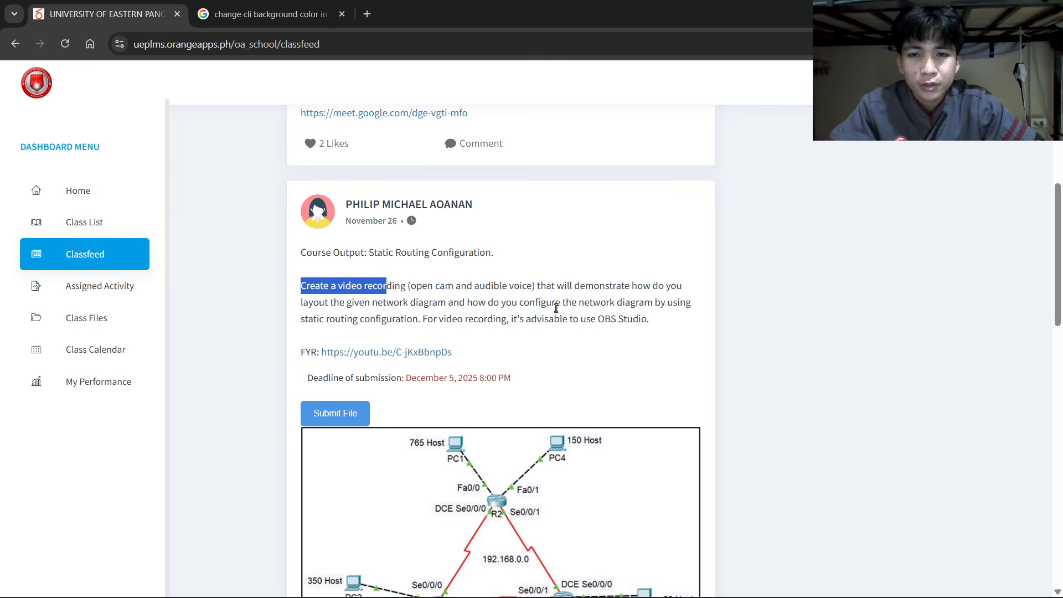
{"action": "left_click", "coordinate": [560, 289]}
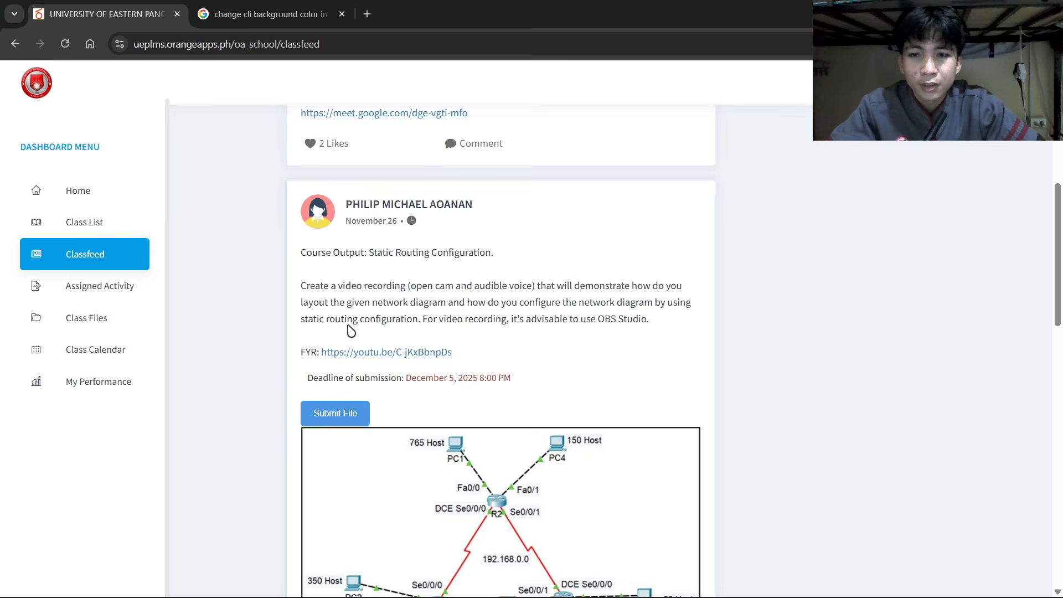
{"action": "scroll", "coordinate": [436, 343], "scroll_direction": "down", "scroll_amount": 2}
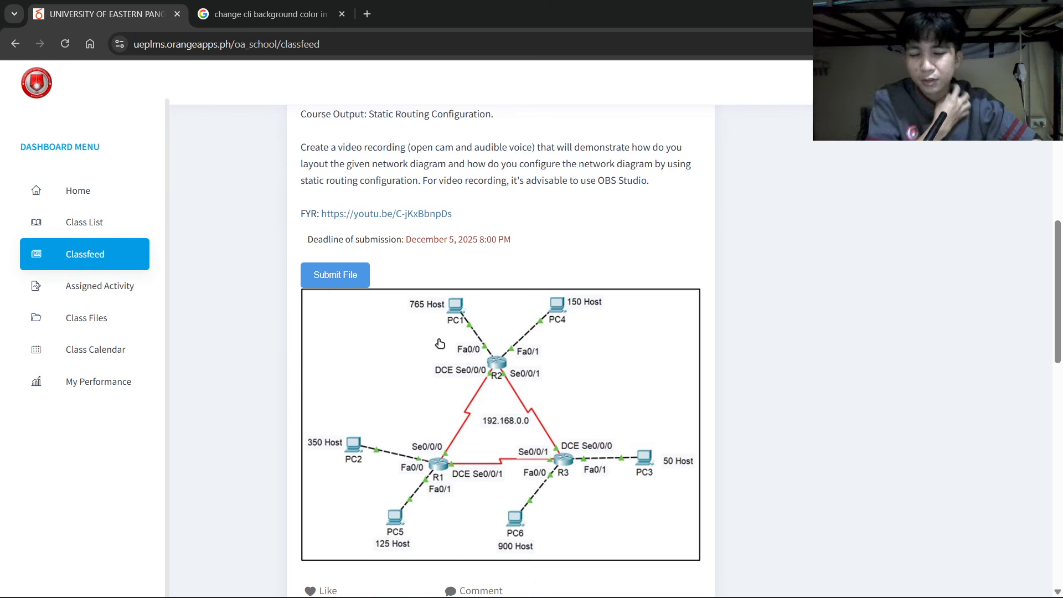
{"action": "scroll", "coordinate": [439, 344], "scroll_direction": "down", "scroll_amount": 1}
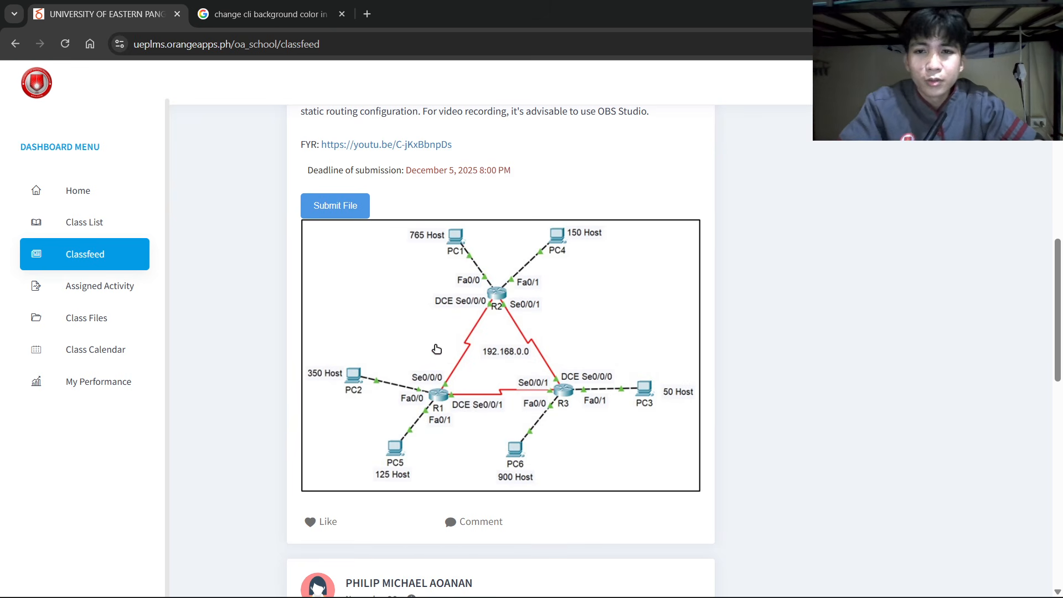
{"action": "left_click", "coordinate": [465, 581]}
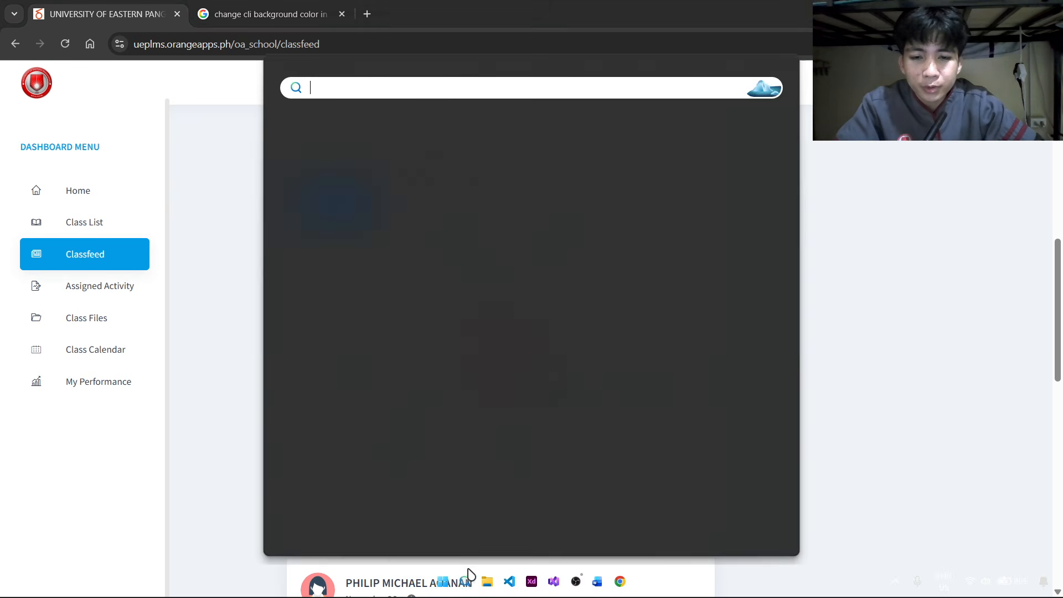
{"action": "left_click", "coordinate": [332, 215]}
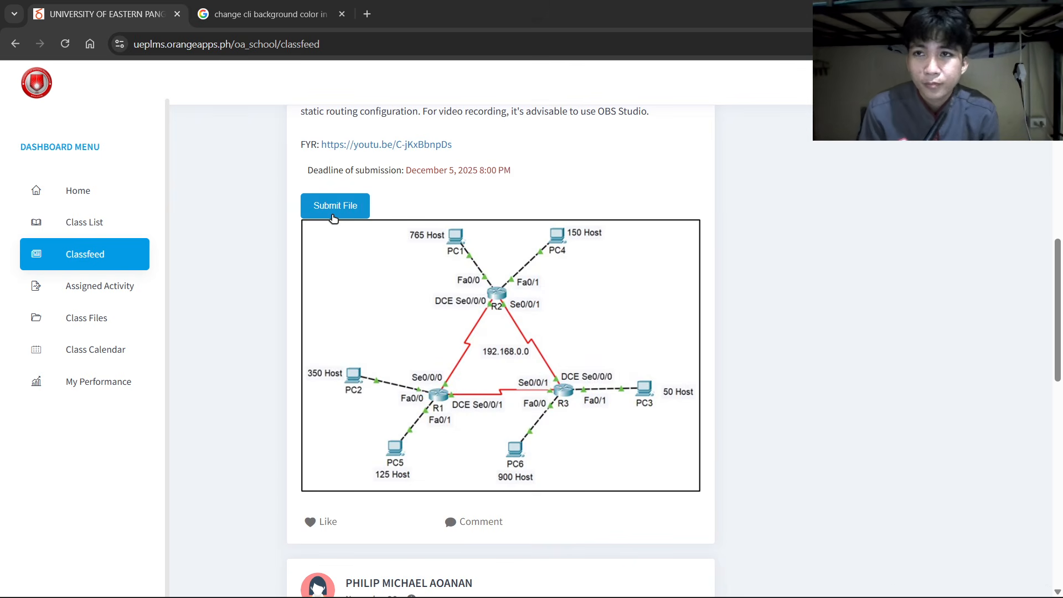
Close the extra search results tab and switch to Cisco Packet Tracer.
{"action": "left_click", "coordinate": [341, 14]}
{"action": "key", "text": "alt+Tab"}
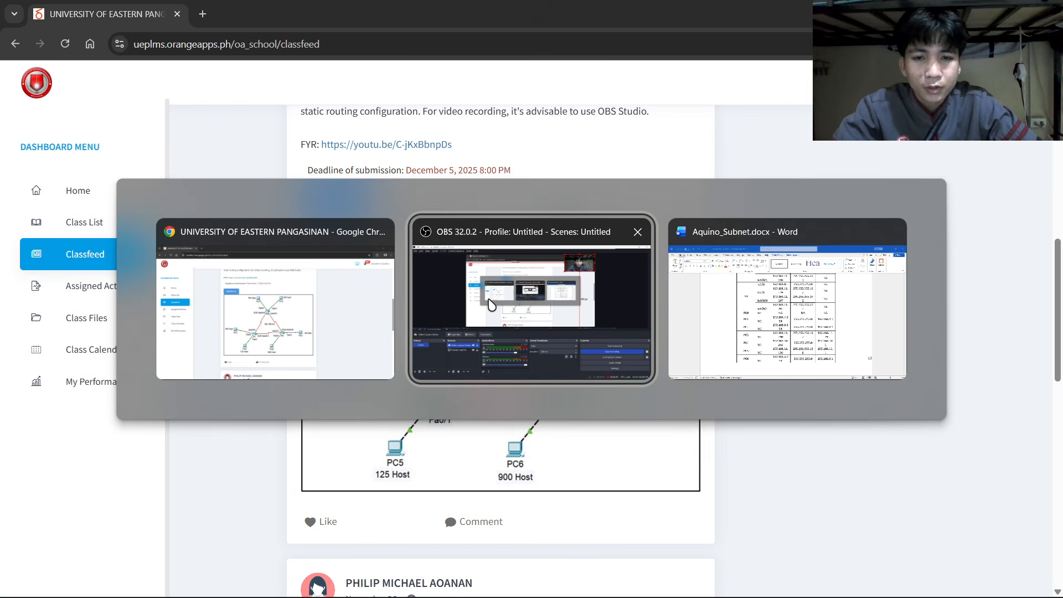
{"action": "left_click", "coordinate": [333, 337]}
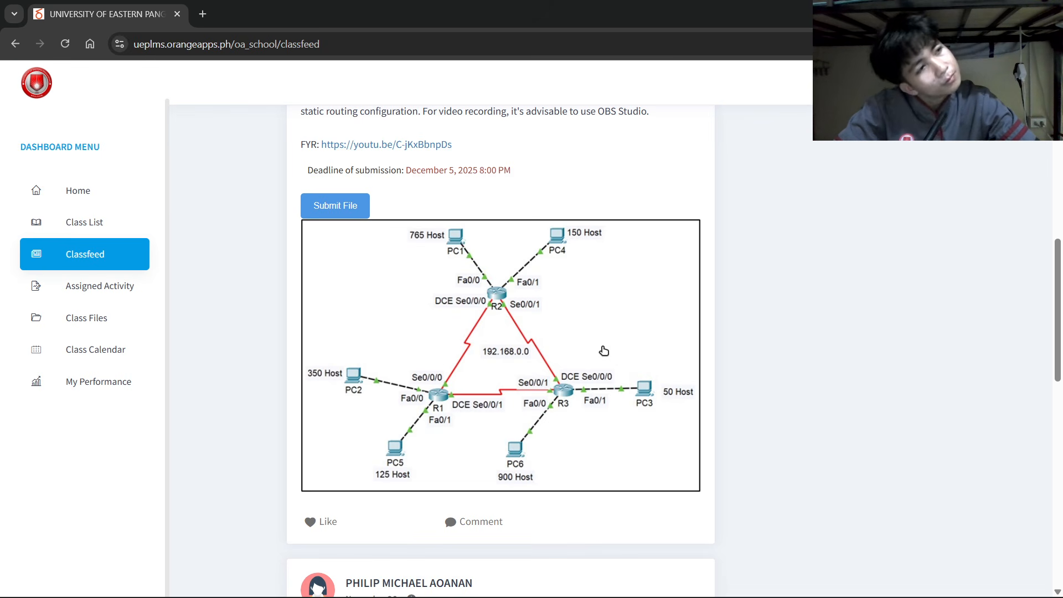
{"action": "mouse_move", "coordinate": [575, 596]}
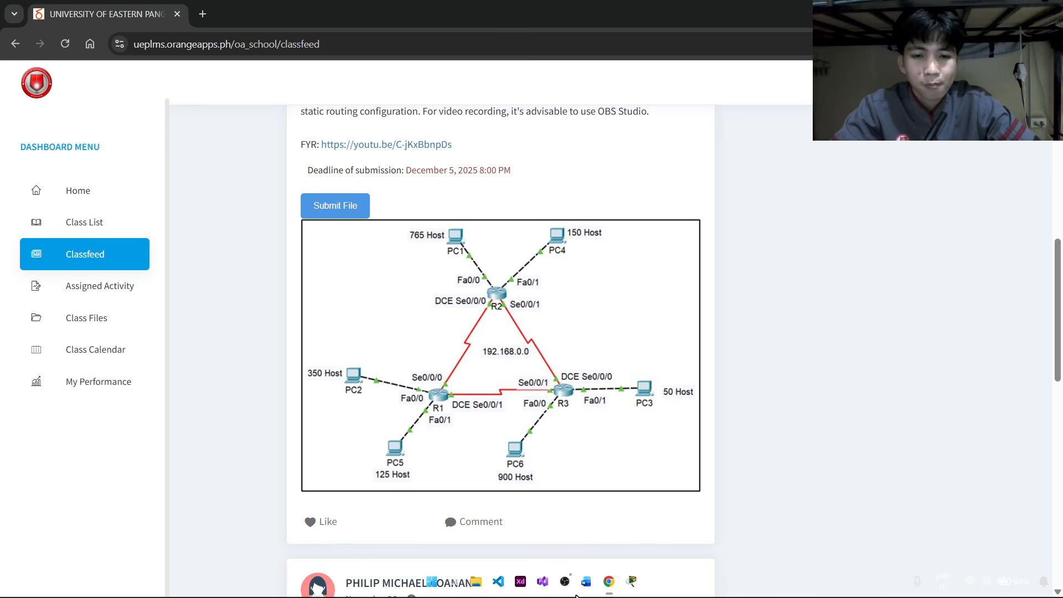
{"action": "left_click", "coordinate": [632, 582]}
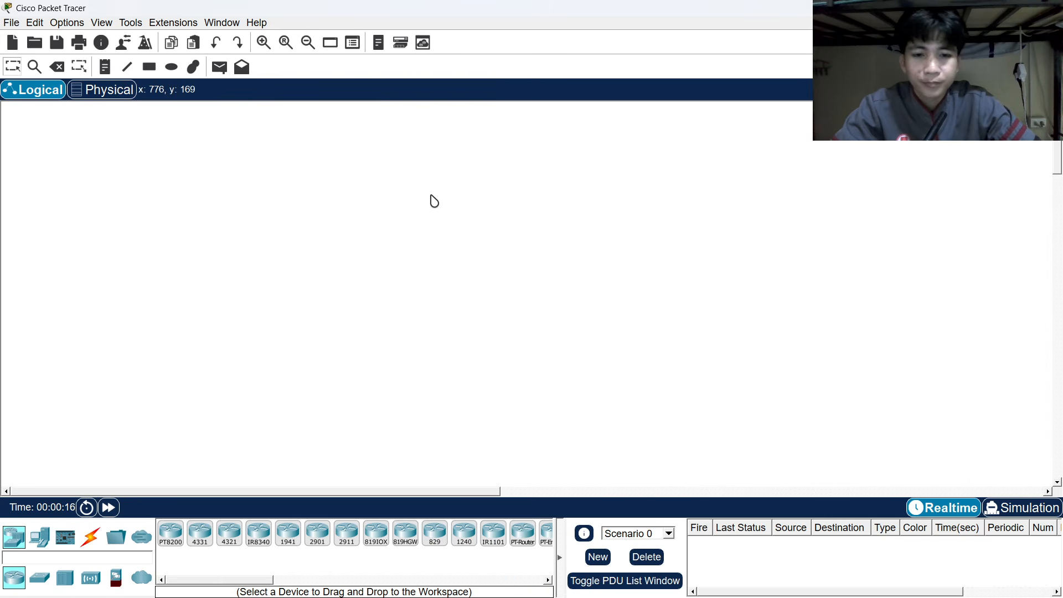
Place three 1841 routers in a triangle: top centre, lower left and lower right.
{"action": "key", "text": "alt+Tab"}
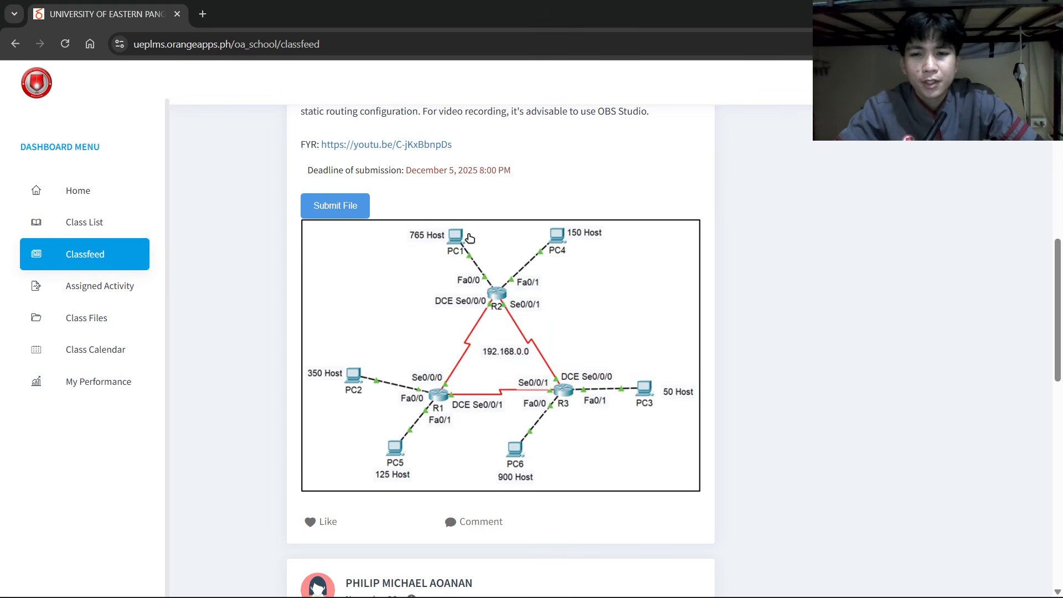
{"action": "key", "text": "alt+Tab"}
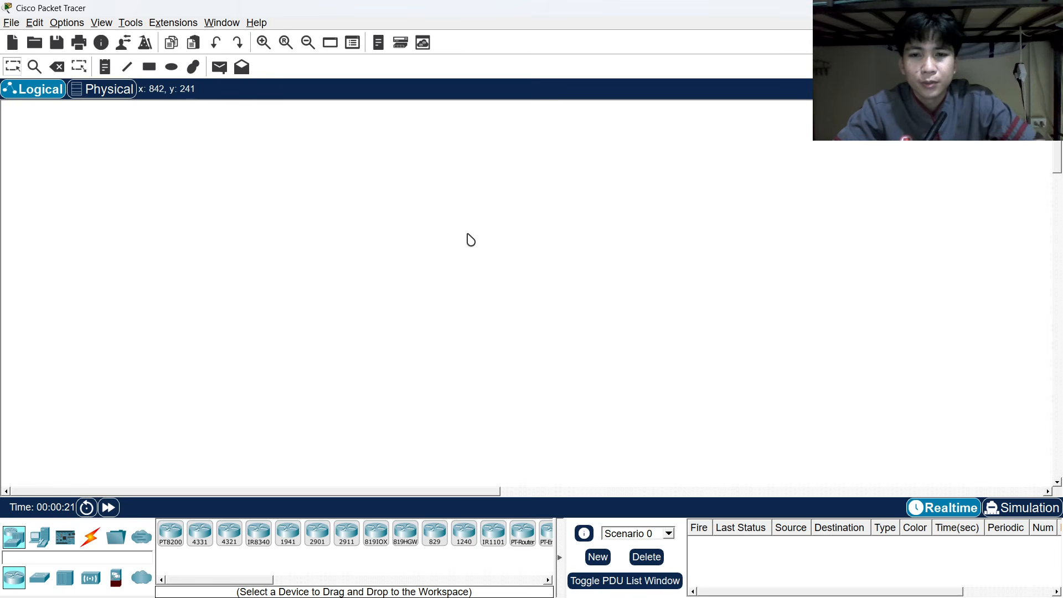
{"action": "left_click", "coordinate": [40, 536]}
{"action": "left_click", "coordinate": [15, 536]}
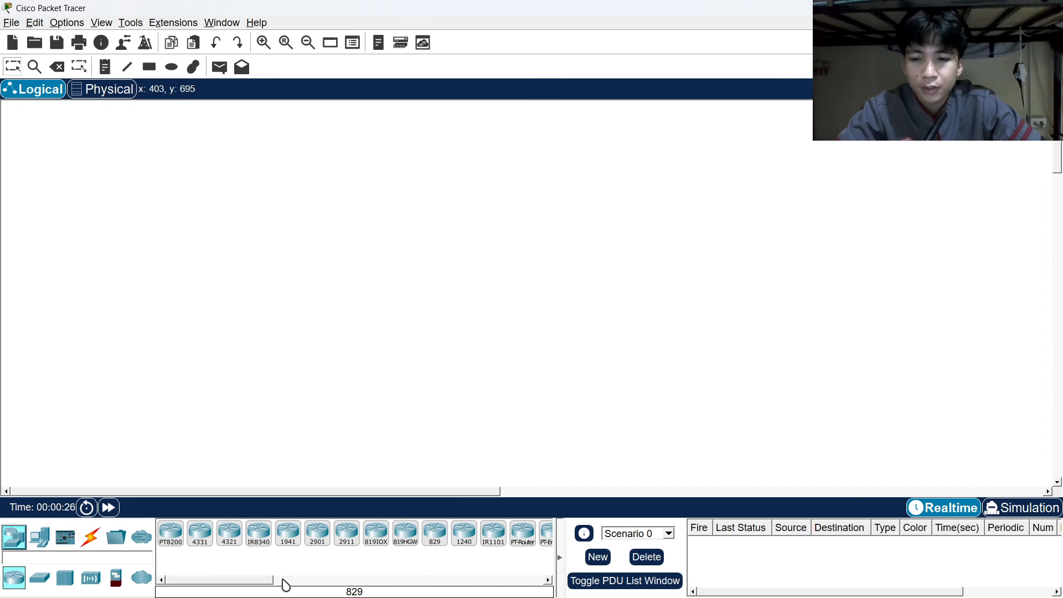
{"action": "left_click_drag", "start_coordinate": [270, 584], "coordinate": [335, 584]}
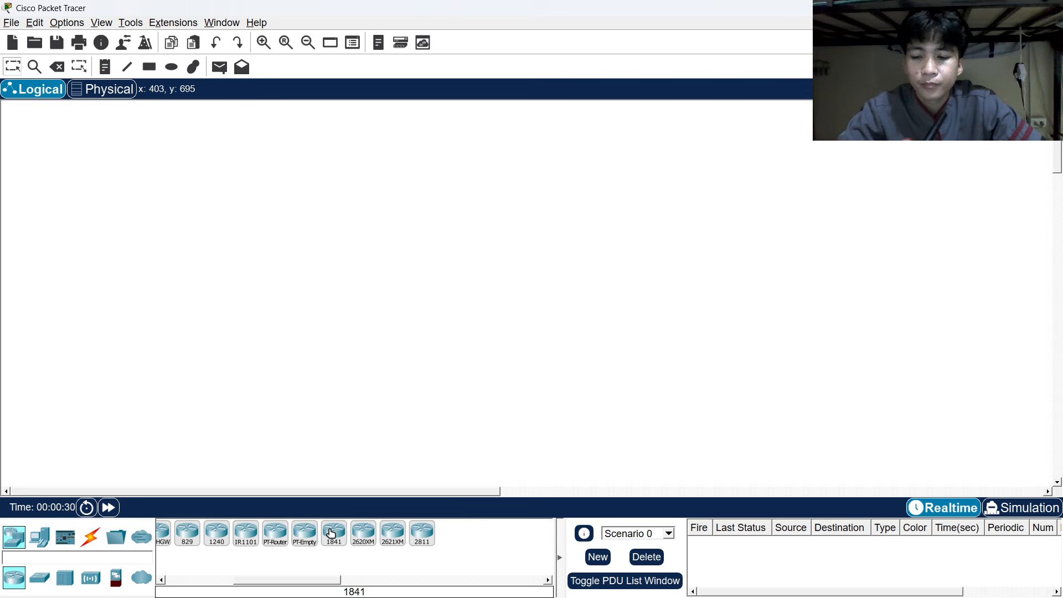
{"action": "left_click", "coordinate": [331, 533]}
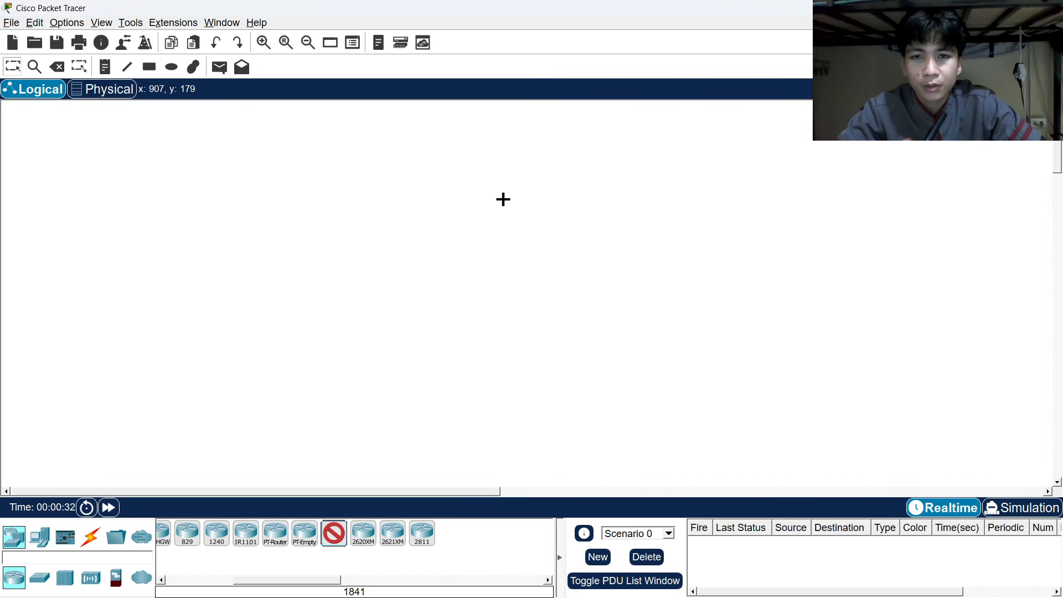
{"action": "left_click", "coordinate": [502, 199]}
{"action": "left_click", "coordinate": [424, 322]}
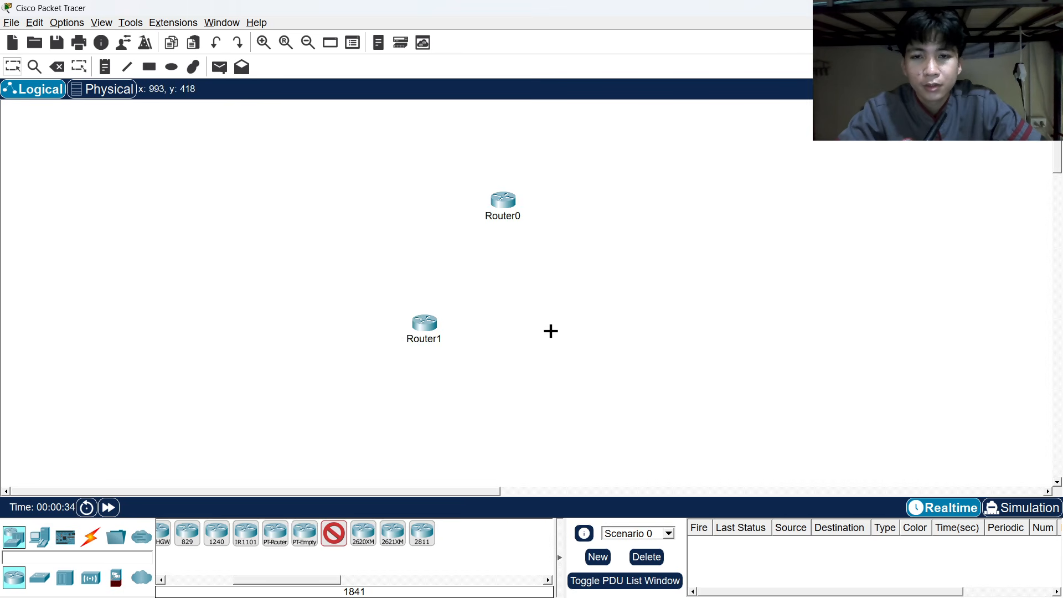
{"action": "left_click", "coordinate": [555, 330]}
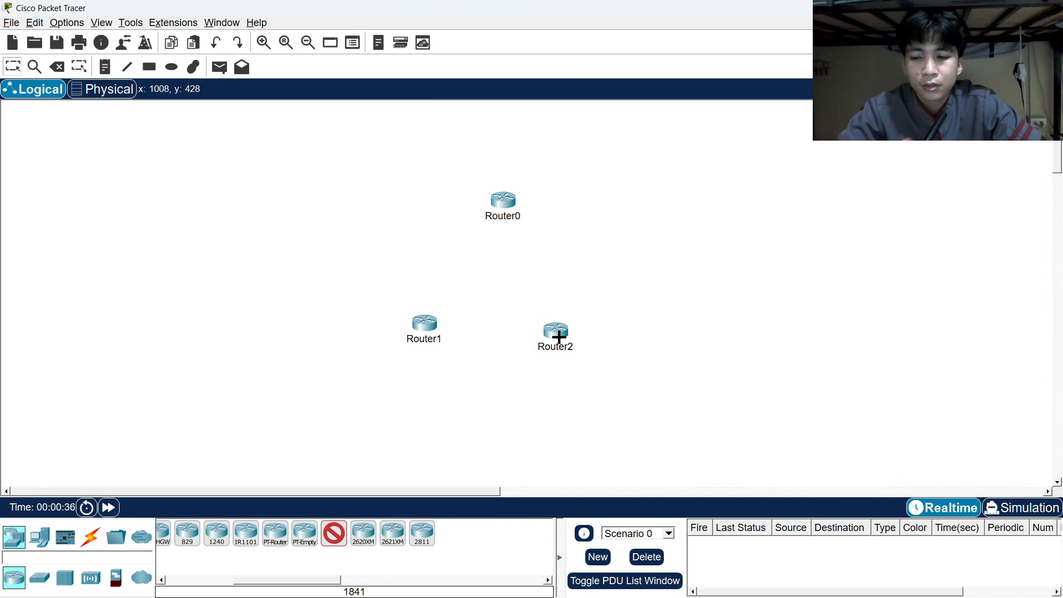
{"action": "key", "text": "Escape"}
{"action": "left_click_drag", "start_coordinate": [556, 331], "coordinate": [570, 325]}
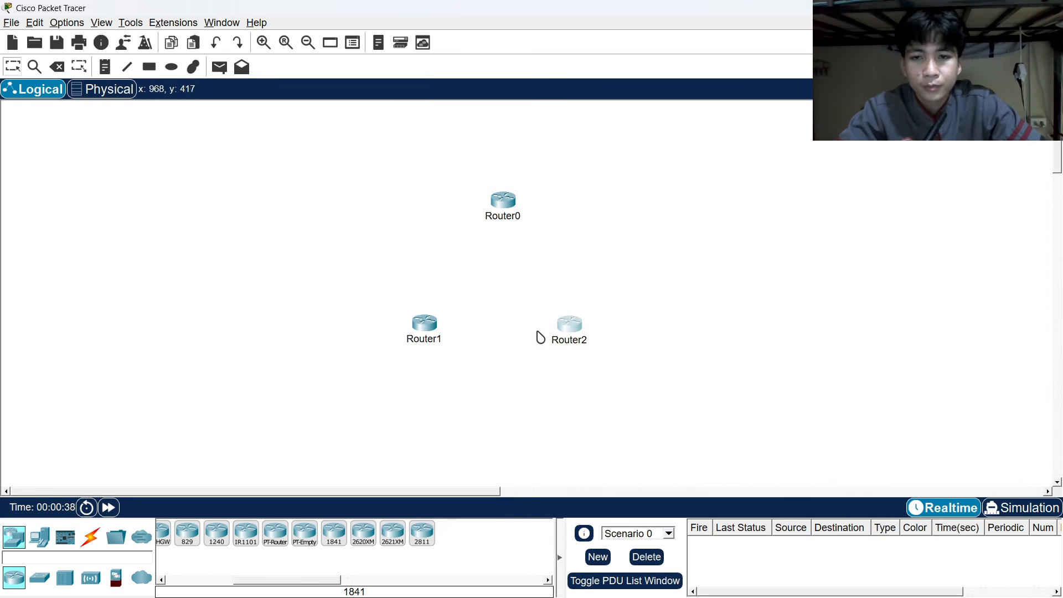
Rename the lower-left router R1, the top router R2 and the lower-right router R3.
{"action": "left_click", "coordinate": [434, 340]}
{"action": "left_click_drag", "start_coordinate": [444, 340], "coordinate": [382, 351]}
{"action": "type", "text": "R1"}
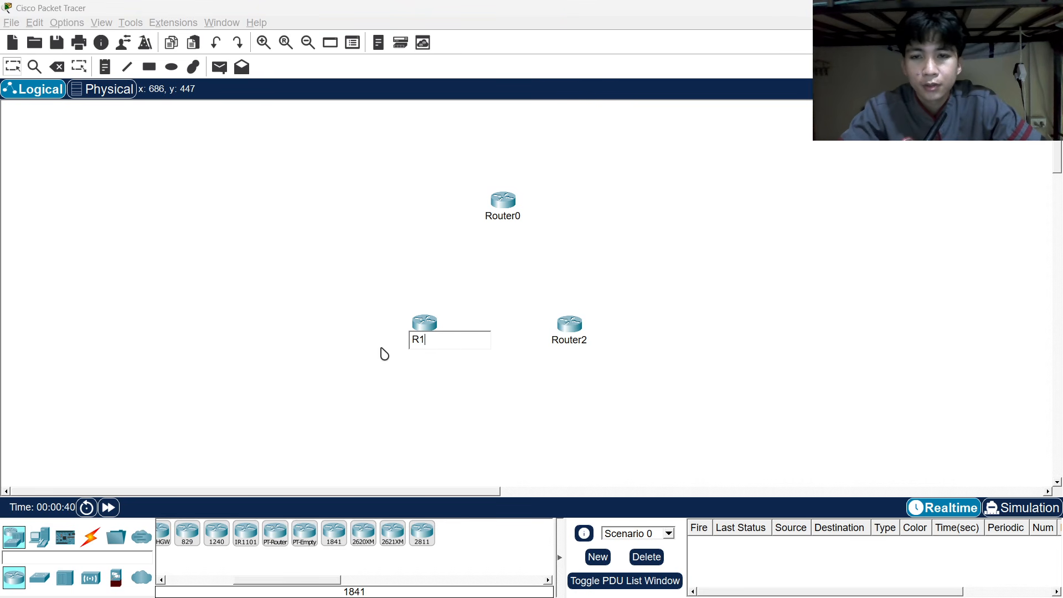
{"action": "double_click", "coordinate": [512, 214]}
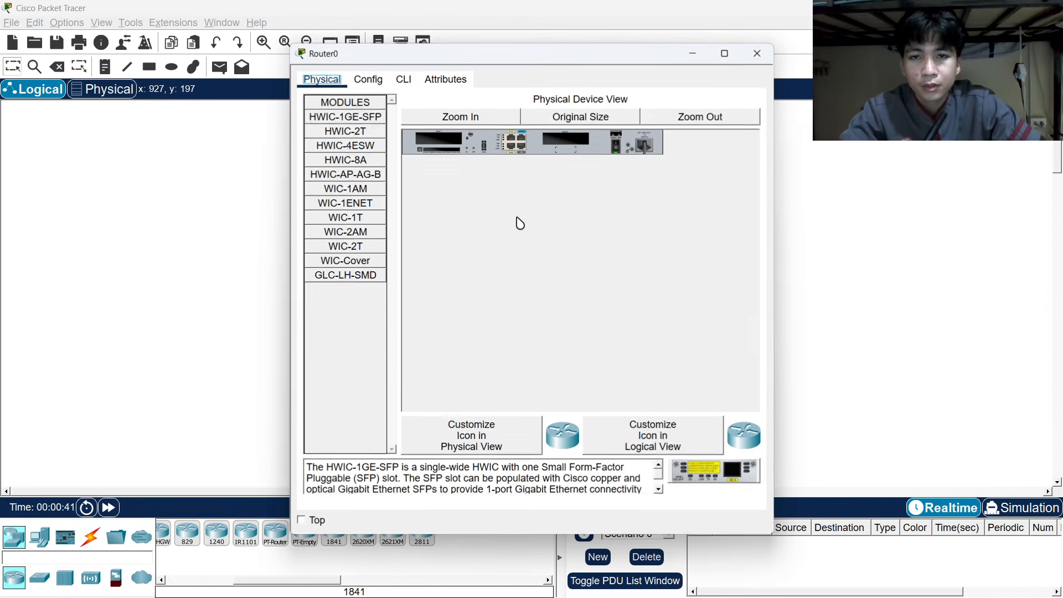
{"action": "left_click", "coordinate": [756, 54]}
{"action": "left_click", "coordinate": [505, 217]}
{"action": "left_click_drag", "start_coordinate": [535, 217], "coordinate": [497, 222]}
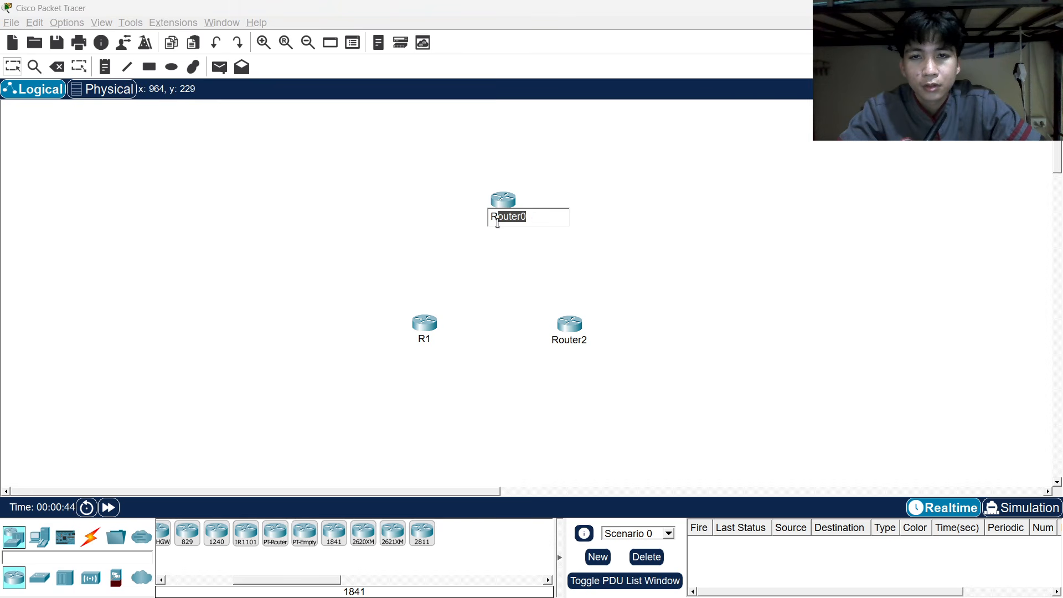
{"action": "type", "text": "2"}
{"action": "left_click", "coordinate": [571, 342]}
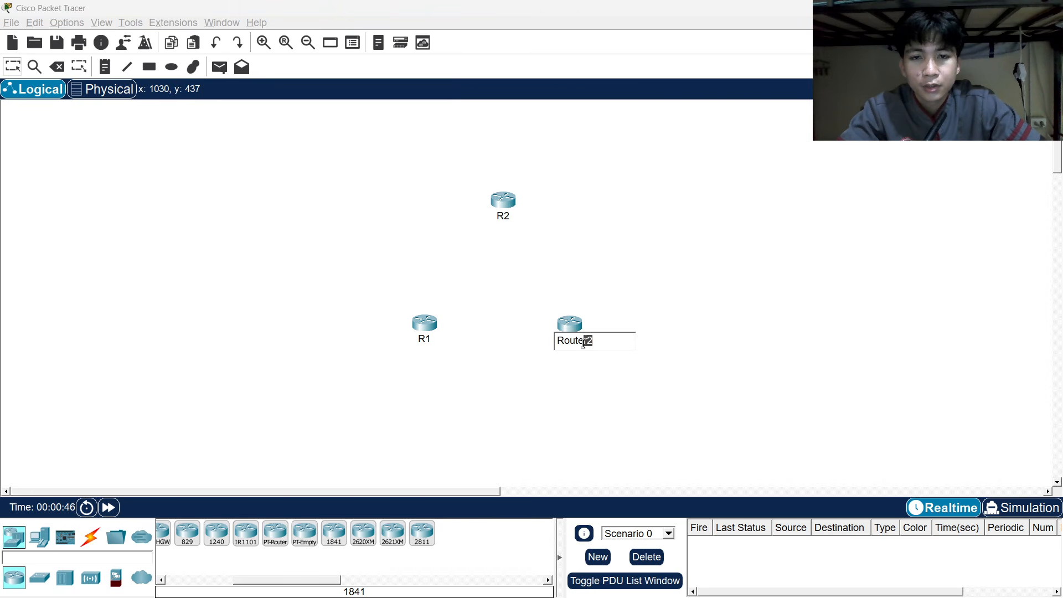
{"action": "left_click_drag", "start_coordinate": [582, 343], "coordinate": [562, 346]}
{"action": "type", "text": "3"}
{"action": "left_click", "coordinate": [596, 247]}
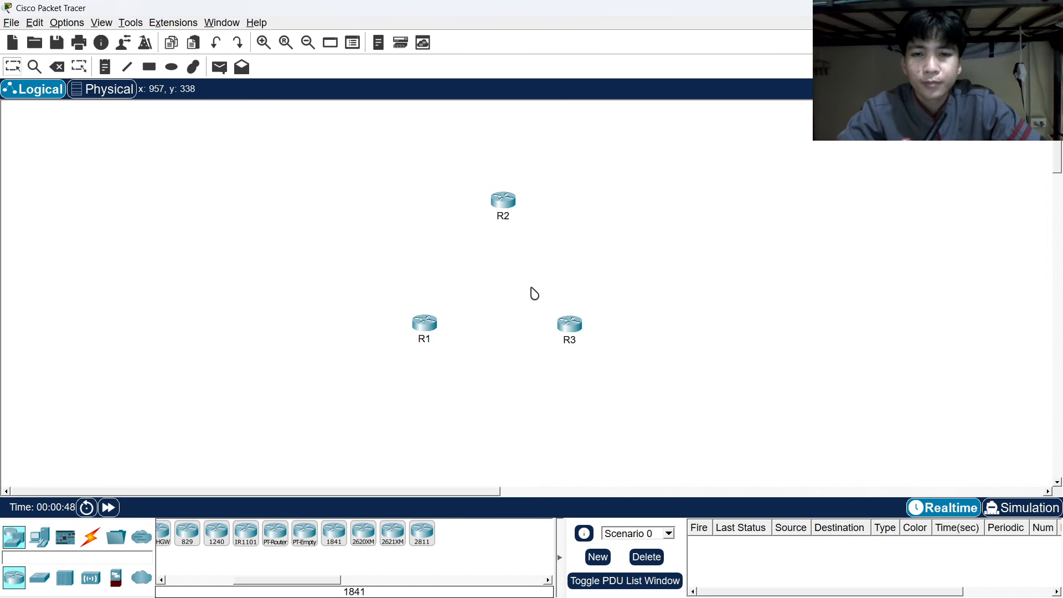
{"action": "key", "text": "alt+Tab"}
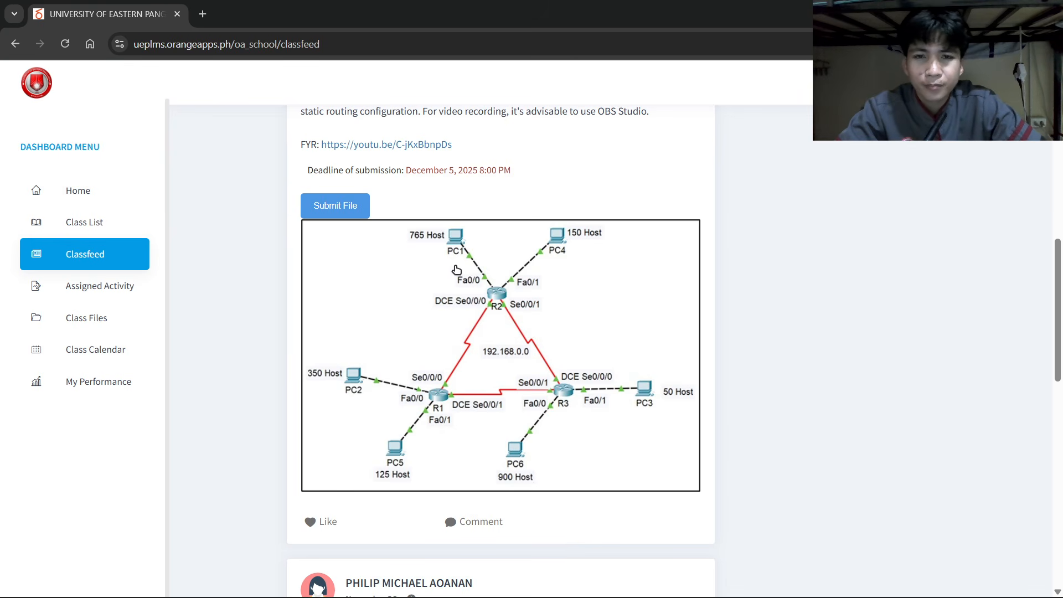
{"action": "key", "text": "alt+Tab"}
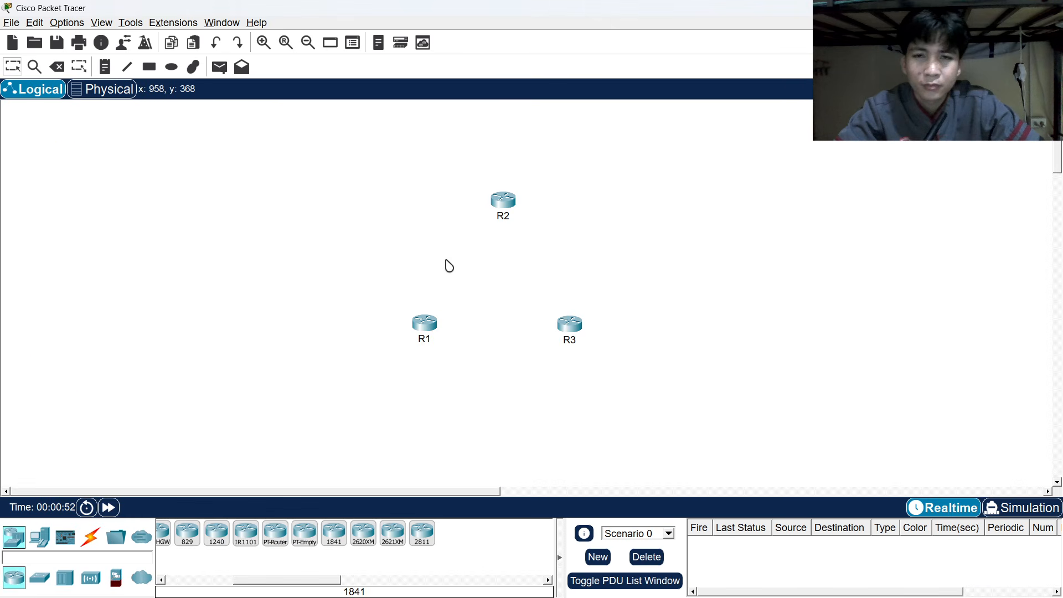
Place a generic PC above R2 and rename it PC1.
{"action": "left_click", "coordinate": [35, 533]}
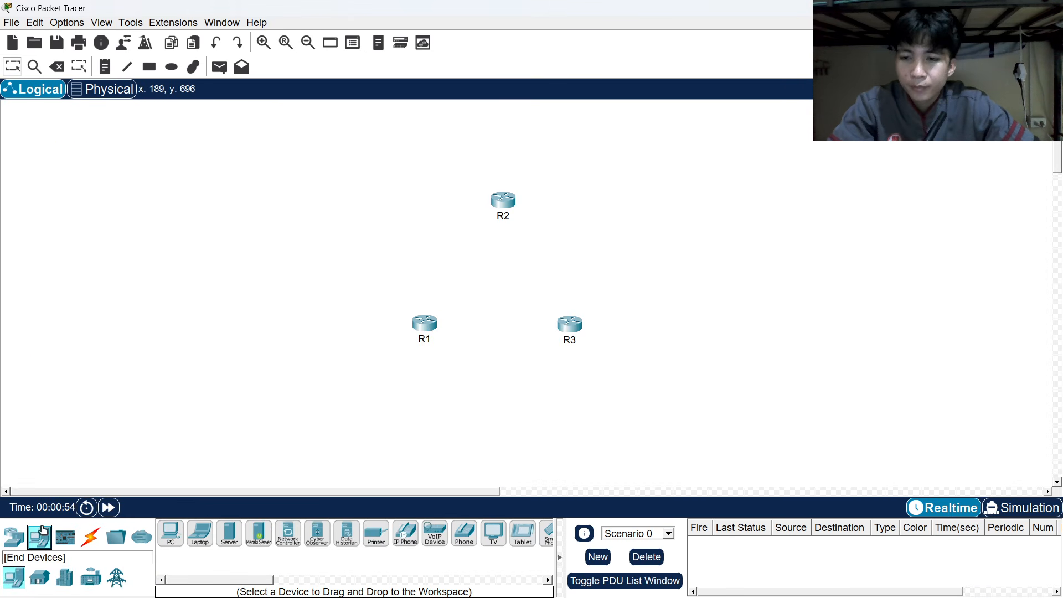
{"action": "left_click", "coordinate": [167, 533]}
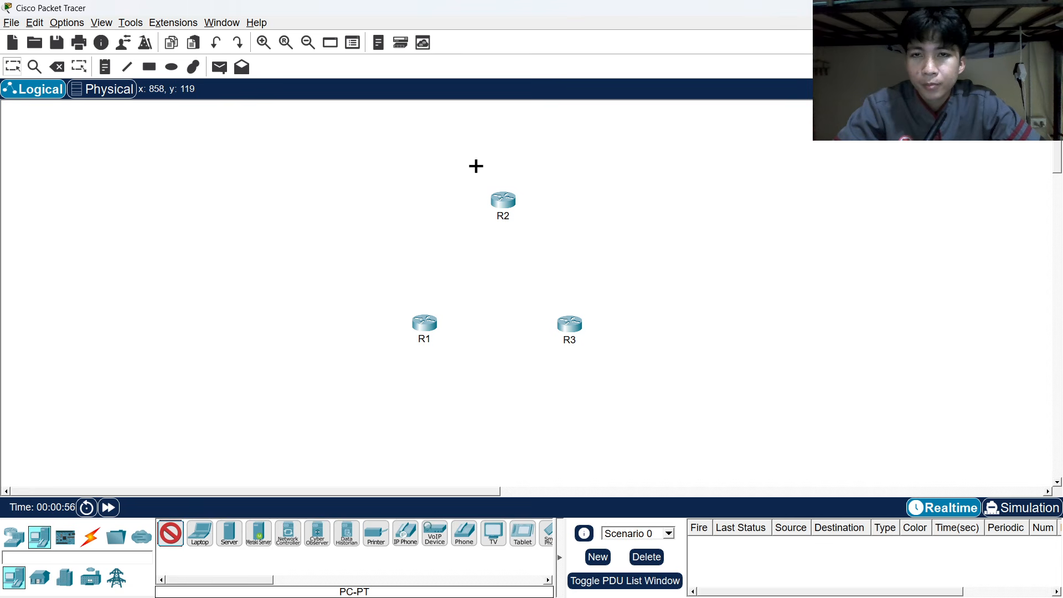
{"action": "left_click", "coordinate": [431, 138]}
{"action": "left_click", "coordinate": [437, 155]}
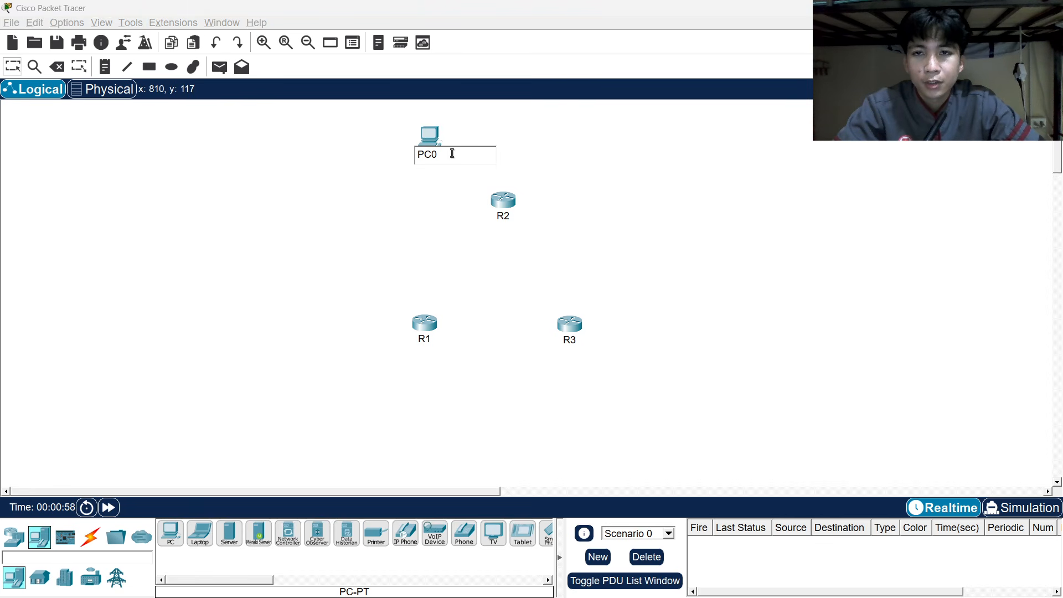
{"action": "key", "text": "BackSpace"}
{"action": "type", "text": "1"}
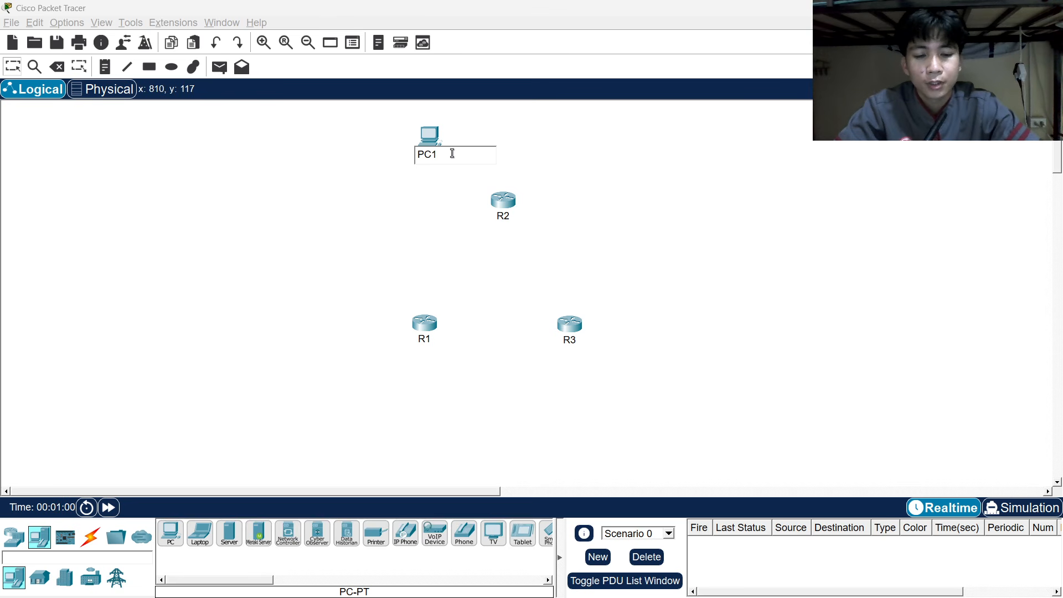
{"action": "key", "text": "Return"}
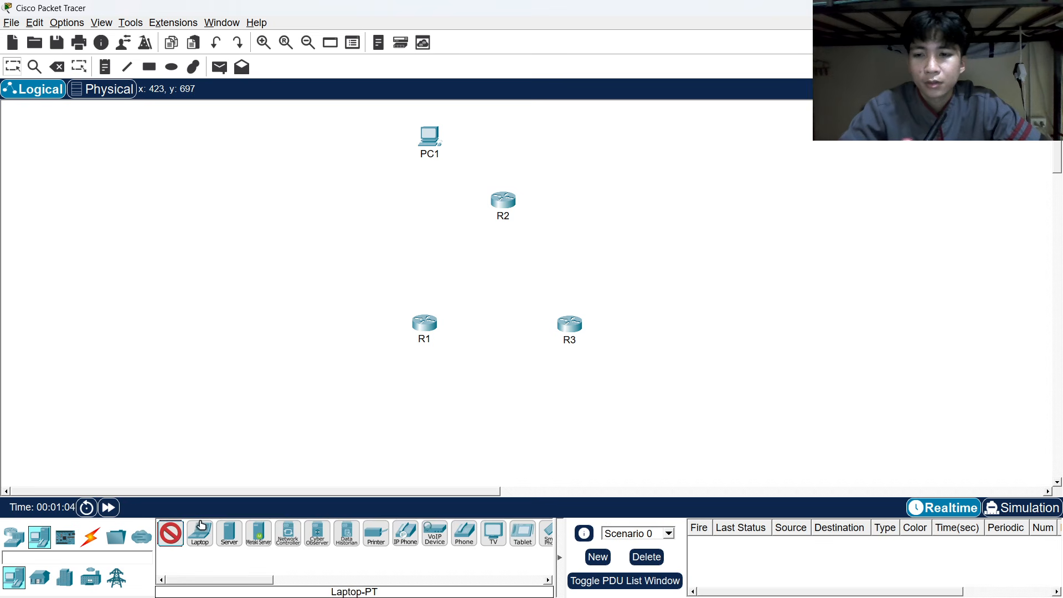
Add PCs left of R1, beside PC1, below R1 and below R3, following the reference diagram.
{"action": "key", "text": "alt+Tab"}
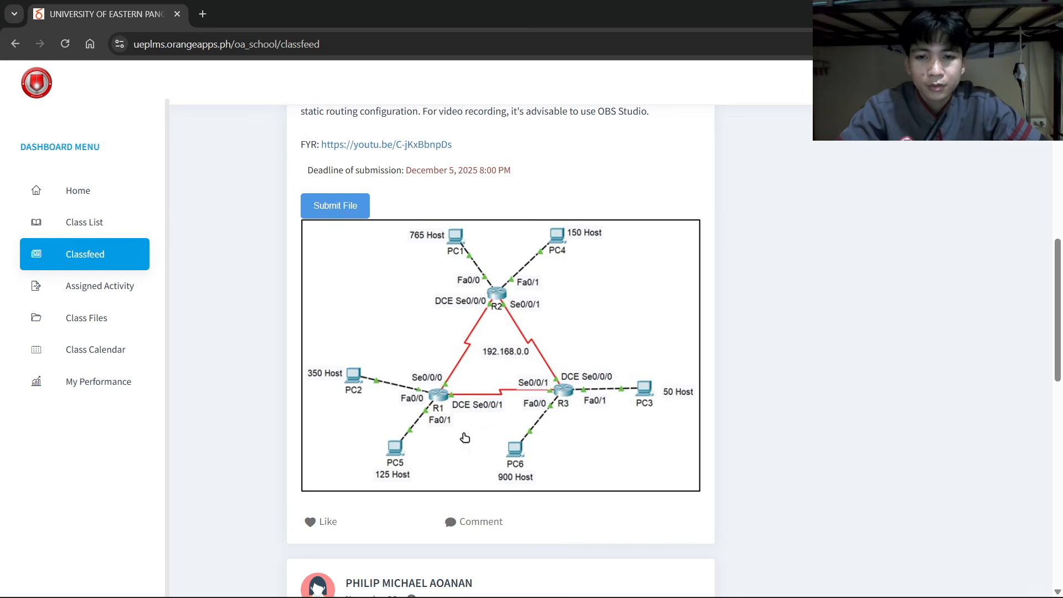
{"action": "key", "text": "alt+Tab"}
{"action": "key", "text": "alt+Tab"}
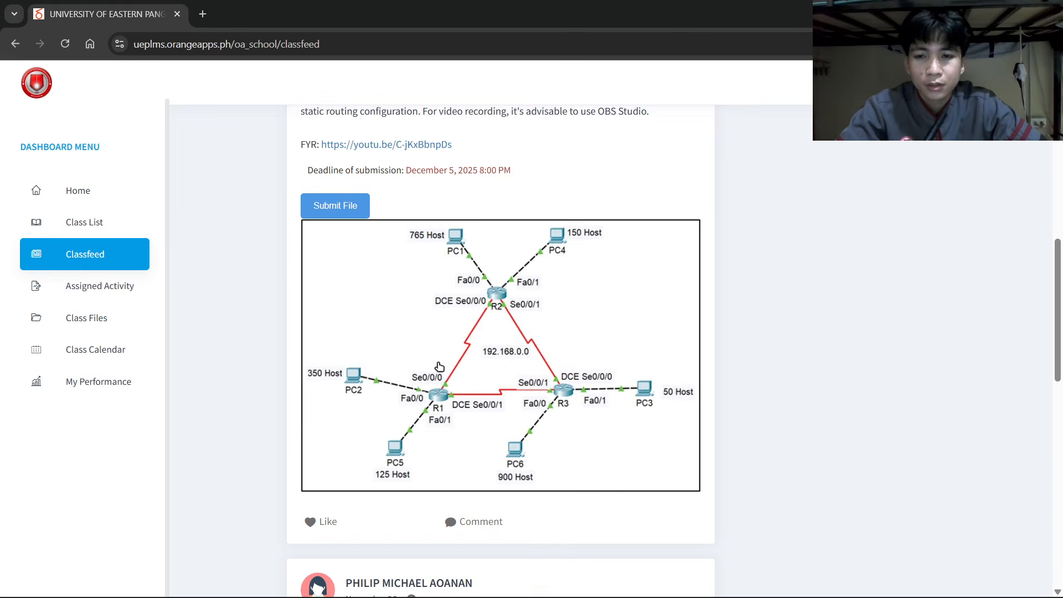
{"action": "key", "text": "alt+Tab"}
{"action": "left_click", "coordinate": [314, 309]}
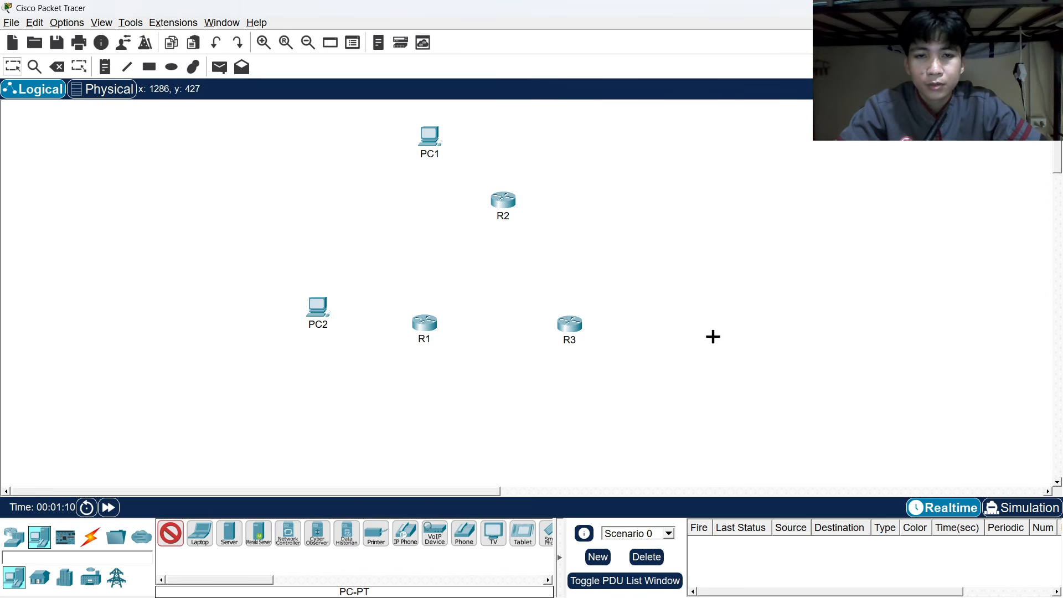
{"action": "key", "text": "alt+Tab"}
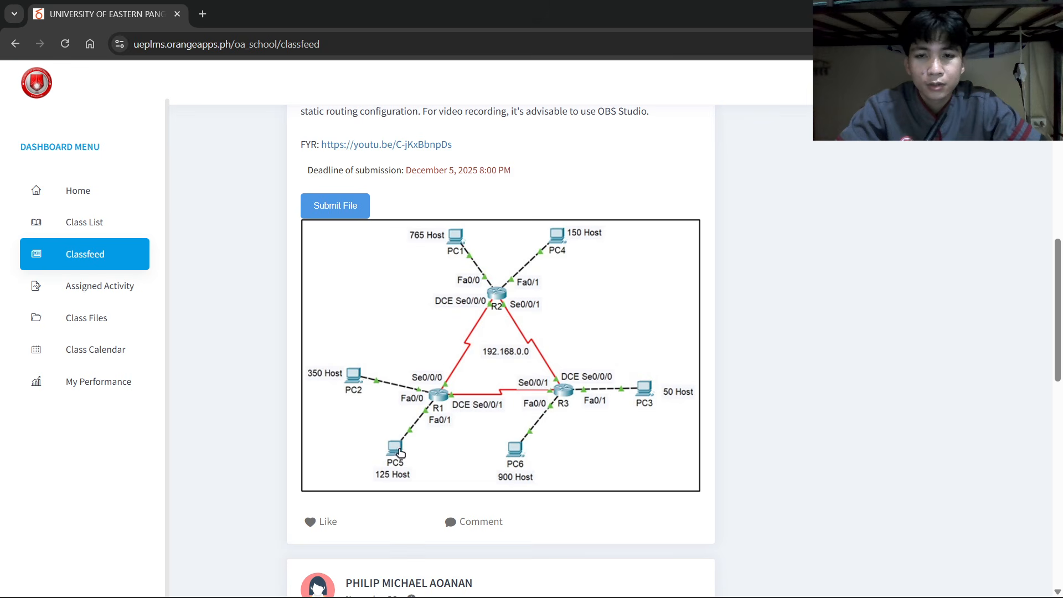
{"action": "key", "text": "alt+Tab"}
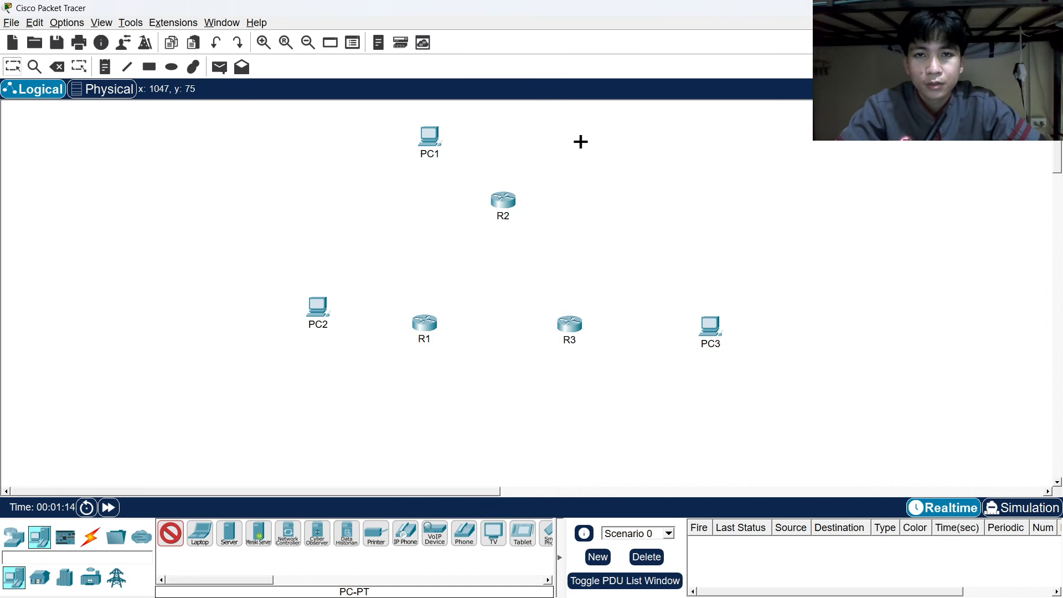
{"action": "left_click", "coordinate": [579, 139]}
{"action": "left_click", "coordinate": [373, 419]}
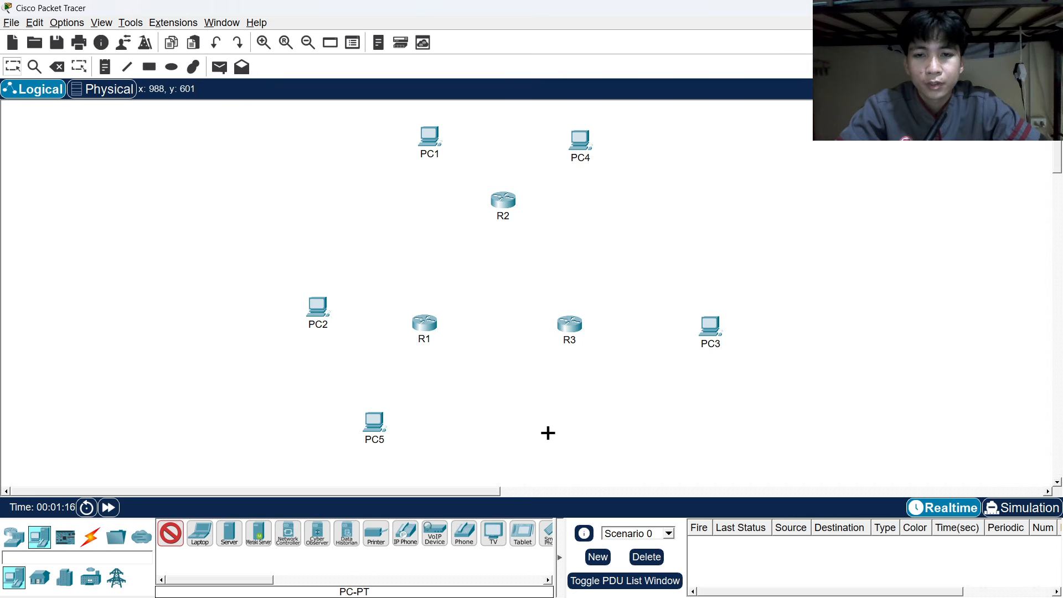
{"action": "left_click", "coordinate": [587, 426]}
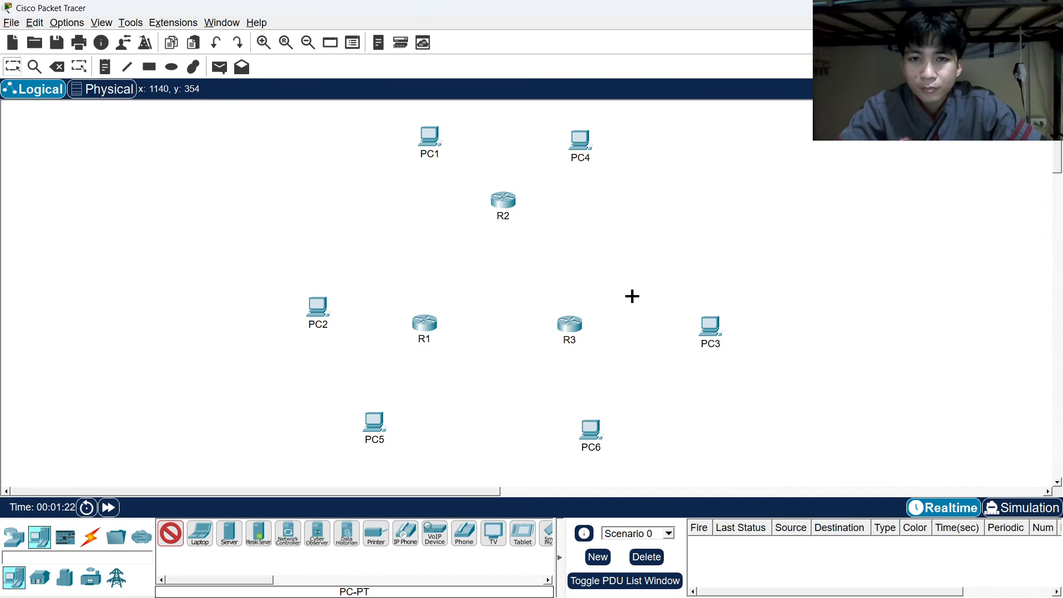
Connect PC2's FastEthernet0 to R1's FastEthernet0/0 with a copper cross-over cable.
{"action": "left_click", "coordinate": [170, 533]}
{"action": "left_click", "coordinate": [90, 535]}
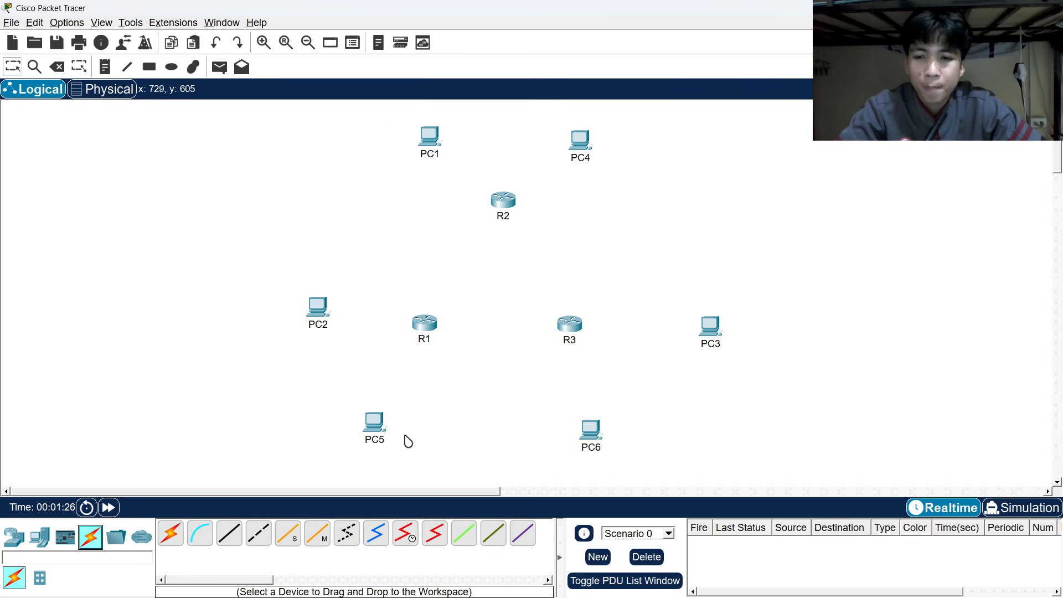
{"action": "left_click", "coordinate": [259, 534]}
{"action": "key", "text": "alt+Tab"}
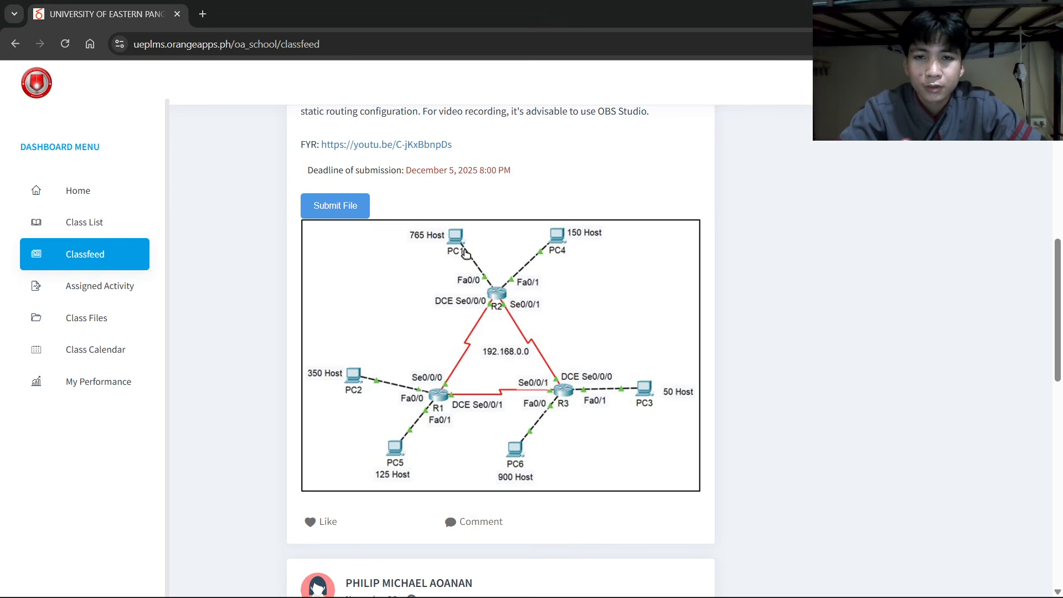
{"action": "key", "text": "alt+Tab"}
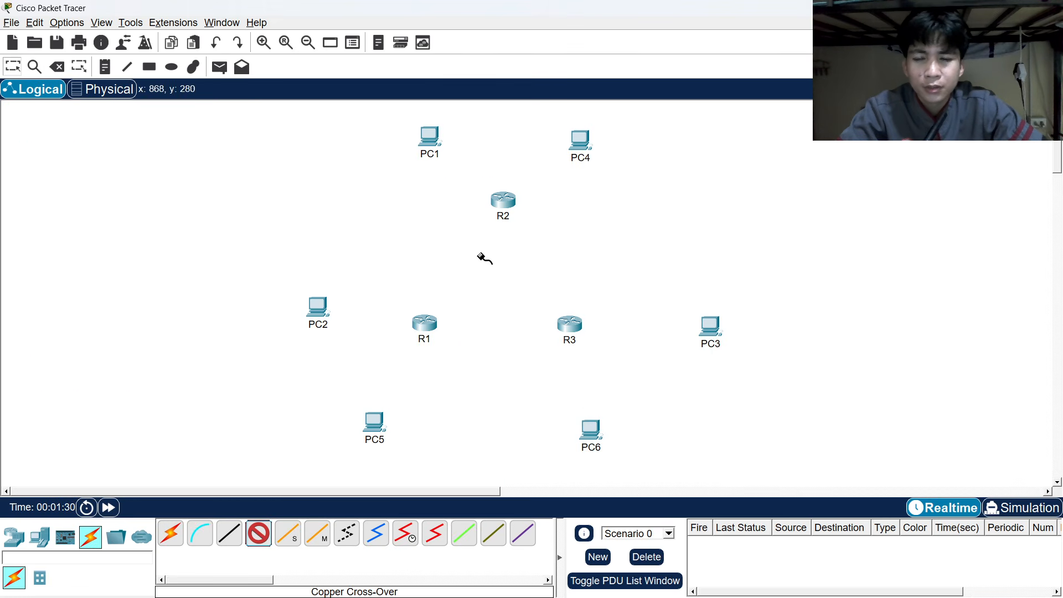
{"action": "key", "text": "alt+Tab"}
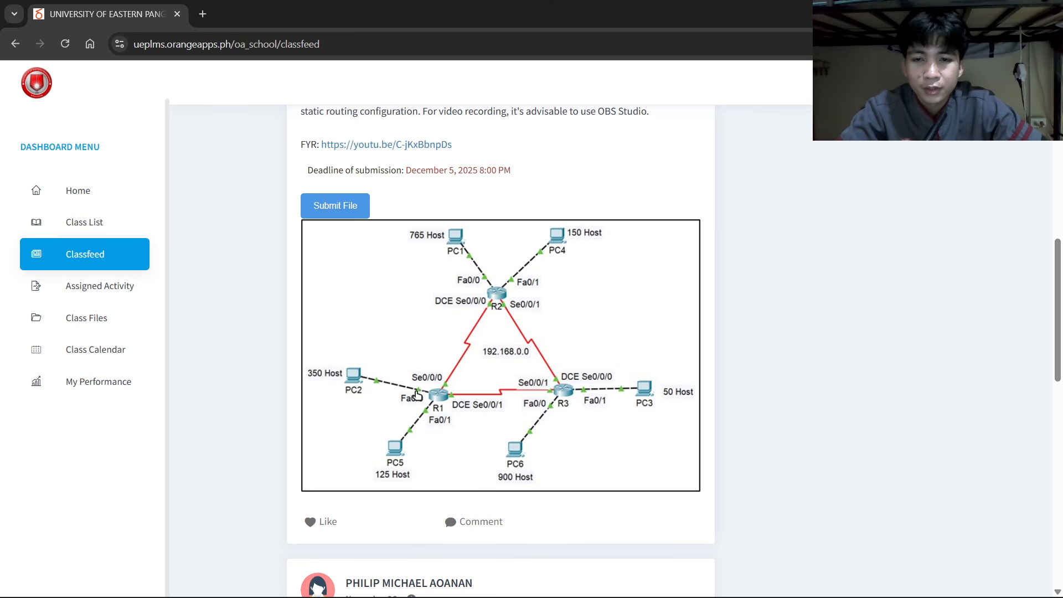
{"action": "key", "text": "alt+Tab"}
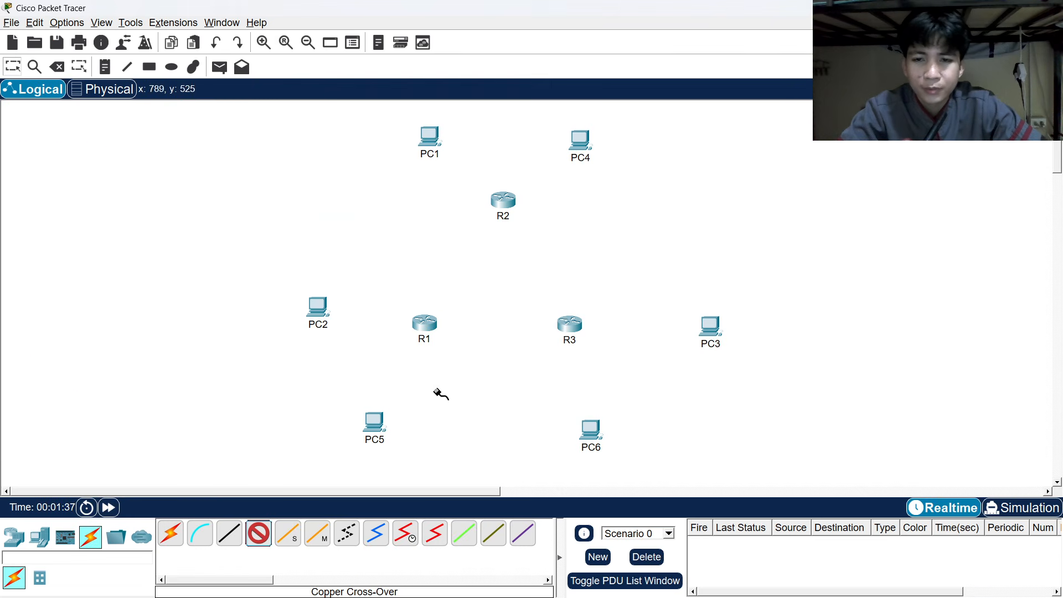
{"action": "left_click", "coordinate": [317, 306]}
{"action": "left_click", "coordinate": [368, 360]}
{"action": "left_click", "coordinate": [426, 327]}
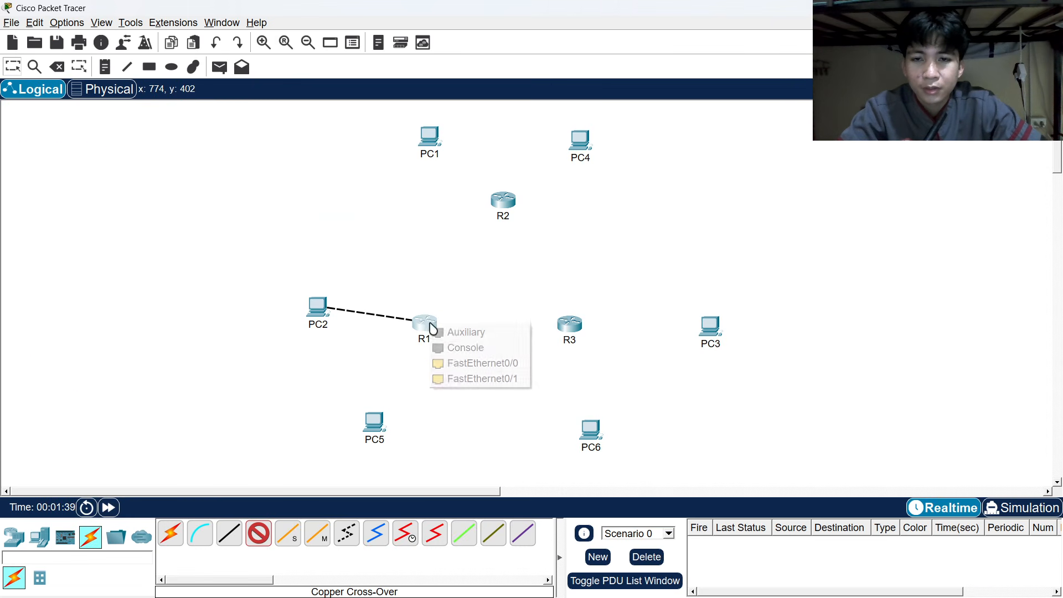
{"action": "left_click", "coordinate": [472, 363]}
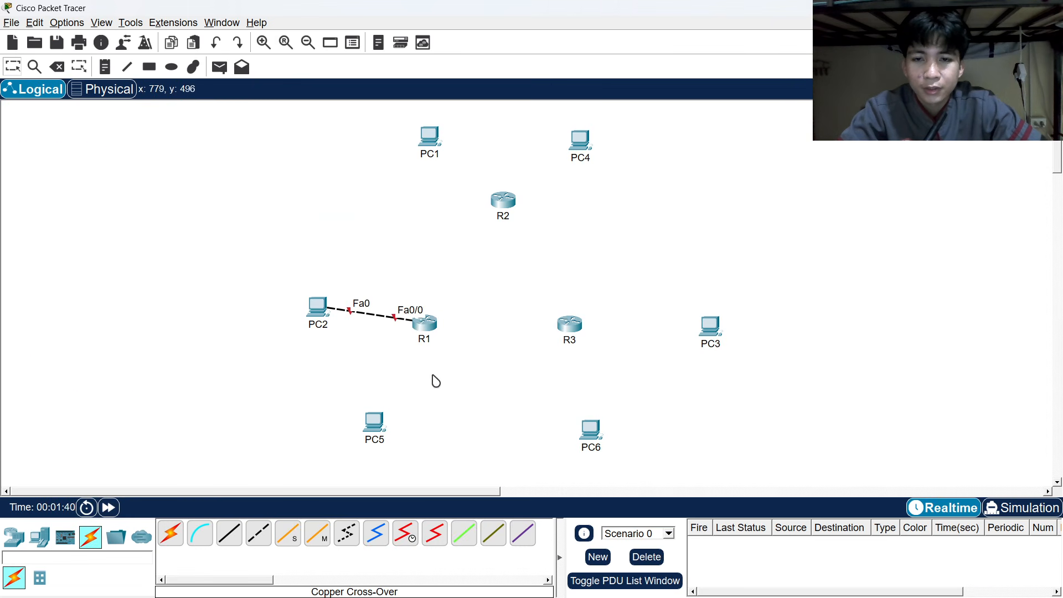
Connect PC5's FastEthernet0 to R1's FastEthernet0/1 with another cross-over cable.
{"action": "left_click", "coordinate": [259, 533]}
{"action": "left_click", "coordinate": [374, 423]}
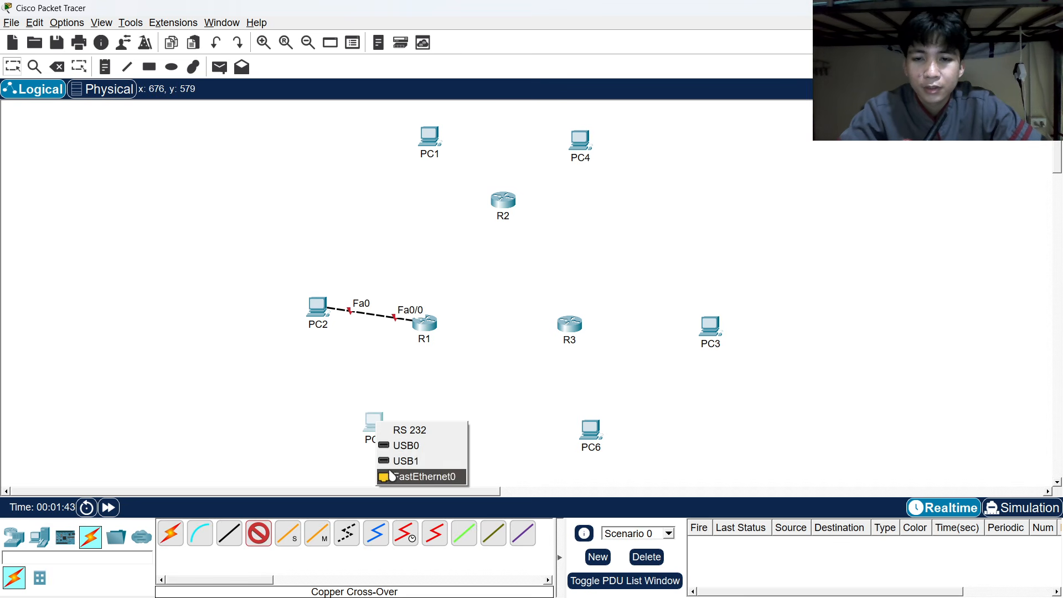
{"action": "left_click", "coordinate": [401, 477]}
{"action": "left_click", "coordinate": [427, 331]}
{"action": "left_click", "coordinate": [452, 363]}
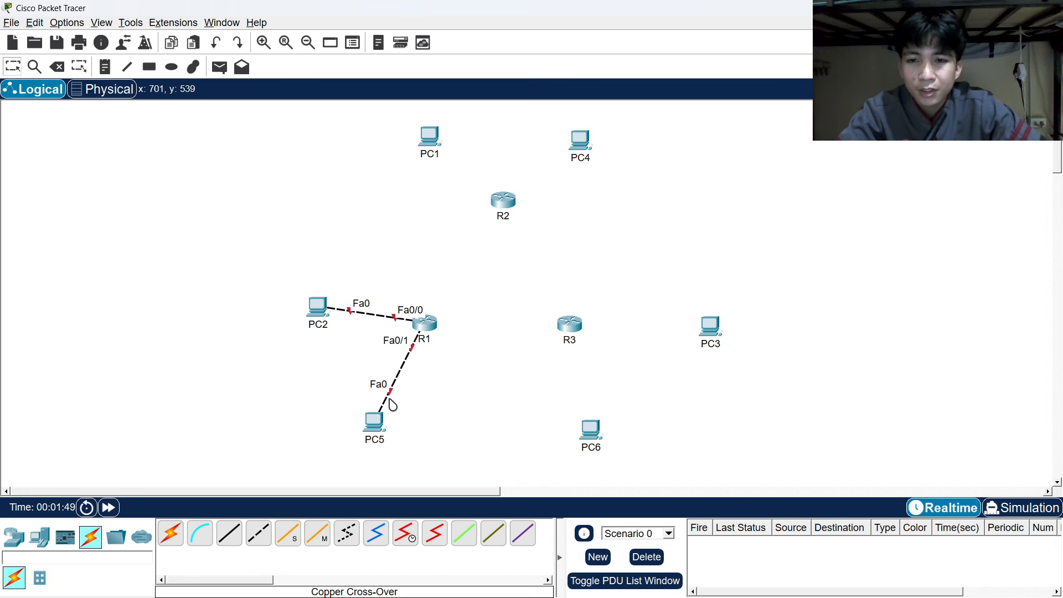
{"action": "left_click", "coordinate": [65, 23]}
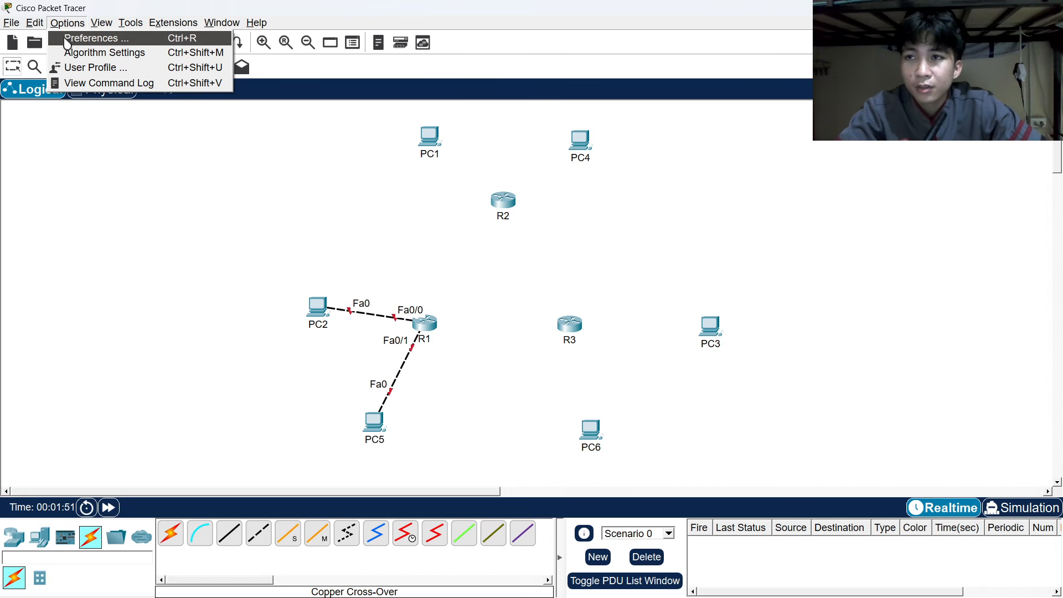
{"action": "left_click", "coordinate": [105, 152]}
{"action": "left_click", "coordinate": [67, 23]}
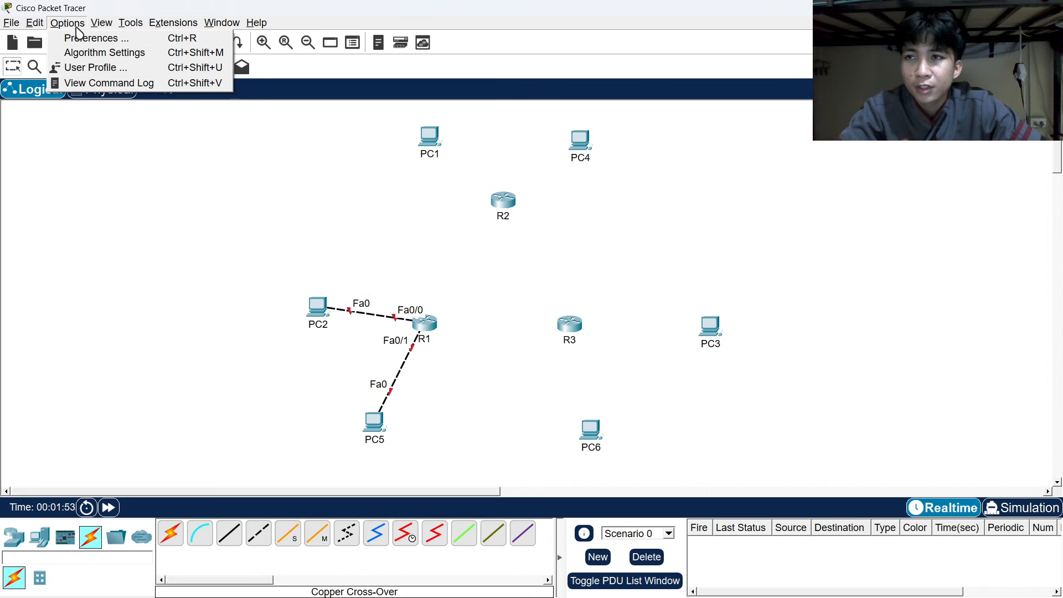
{"action": "left_click", "coordinate": [88, 39]}
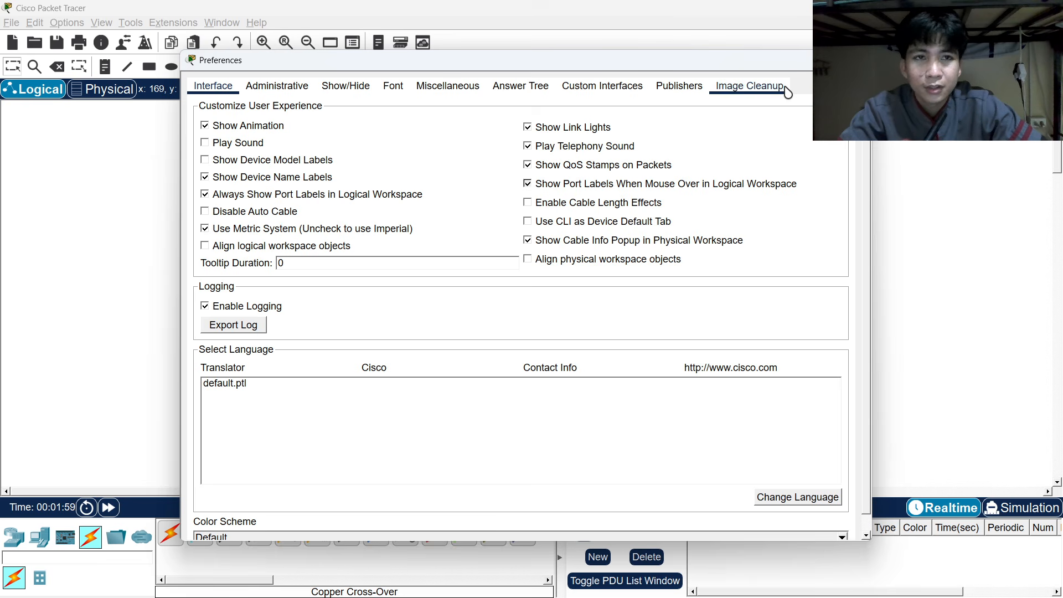
{"action": "left_click", "coordinate": [858, 59]}
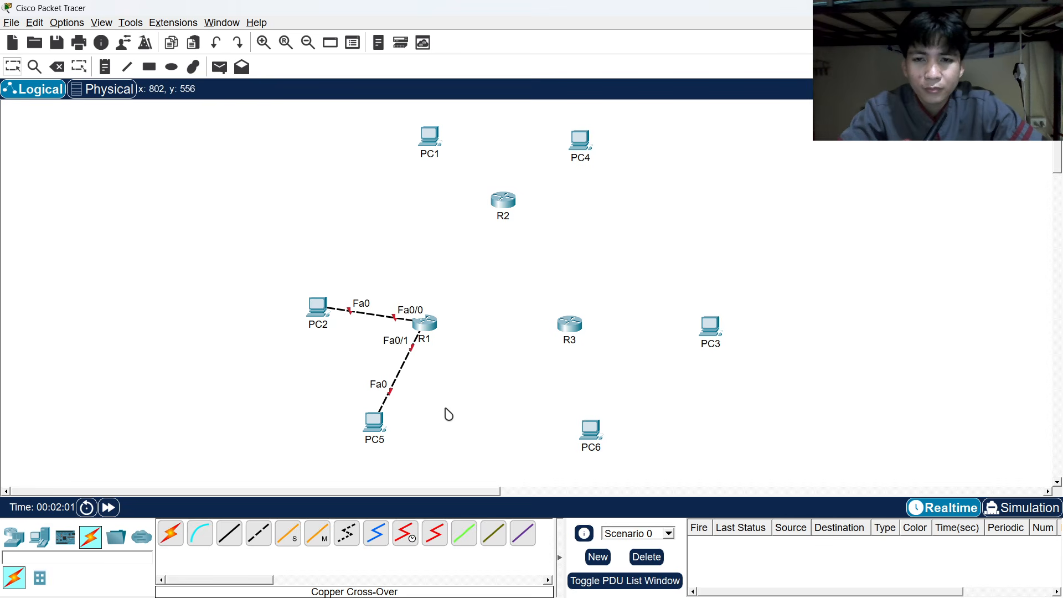
Cross-over cable PC1 to R2 FastEthernet0/0 and PC4 to R2 FastEthernet0/1.
{"action": "left_click", "coordinate": [258, 533]}
{"action": "key", "text": "alt+Tab"}
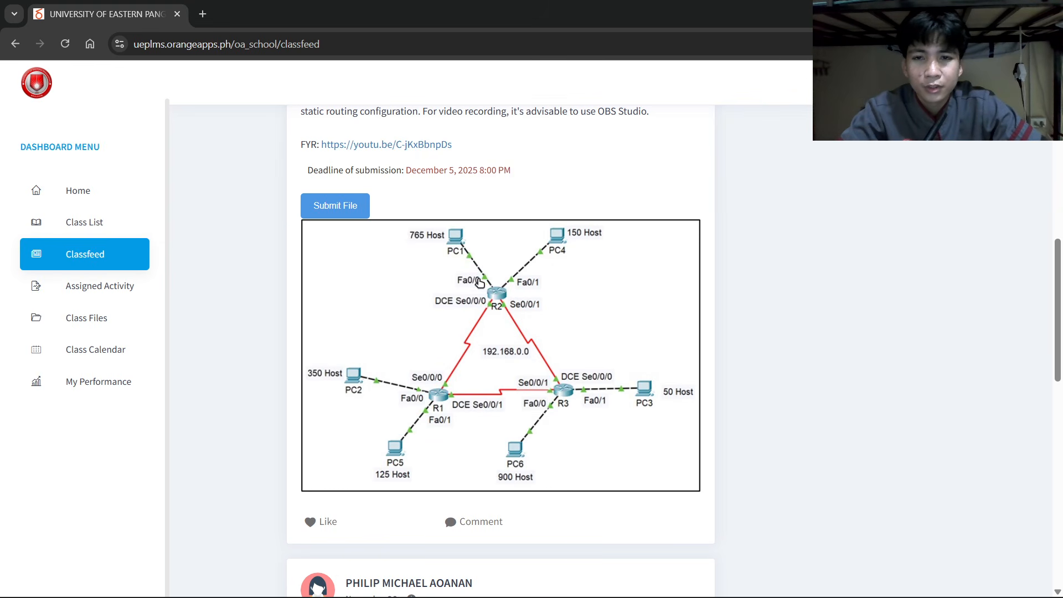
{"action": "key", "text": "alt+Tab"}
{"action": "left_click", "coordinate": [429, 138]}
{"action": "left_click", "coordinate": [482, 194]}
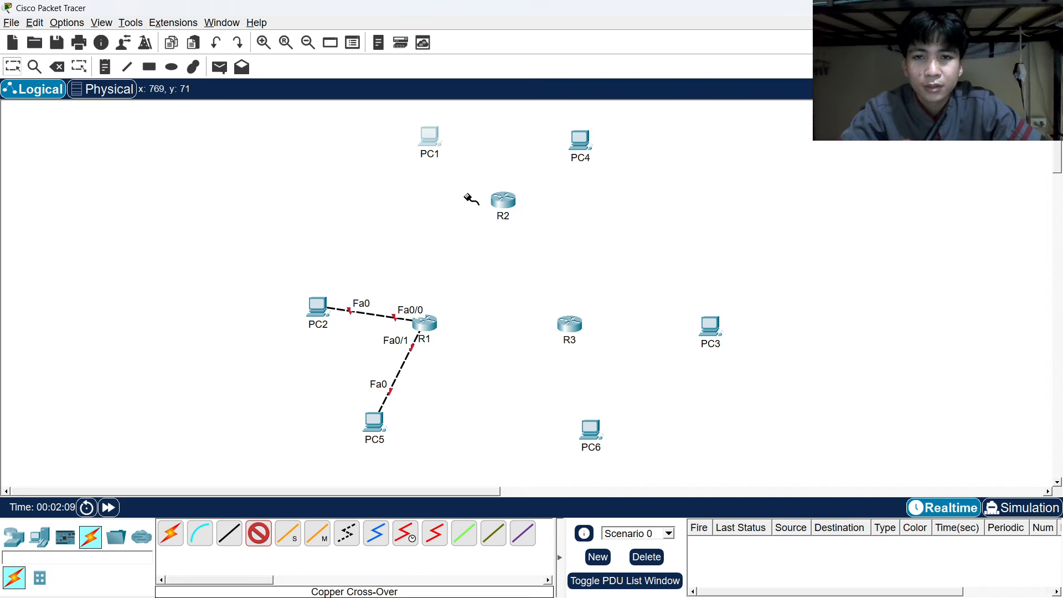
{"action": "left_click", "coordinate": [502, 199]}
{"action": "left_click", "coordinate": [531, 237]}
{"action": "left_click", "coordinate": [580, 143]}
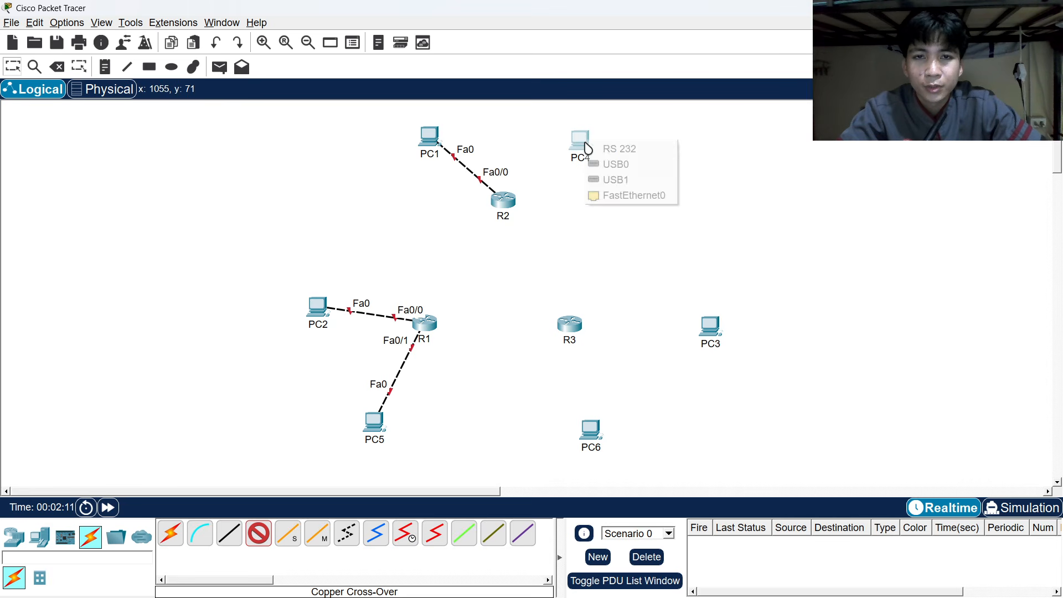
{"action": "left_click", "coordinate": [597, 197]}
{"action": "left_click", "coordinate": [503, 200]}
{"action": "left_click", "coordinate": [545, 238]}
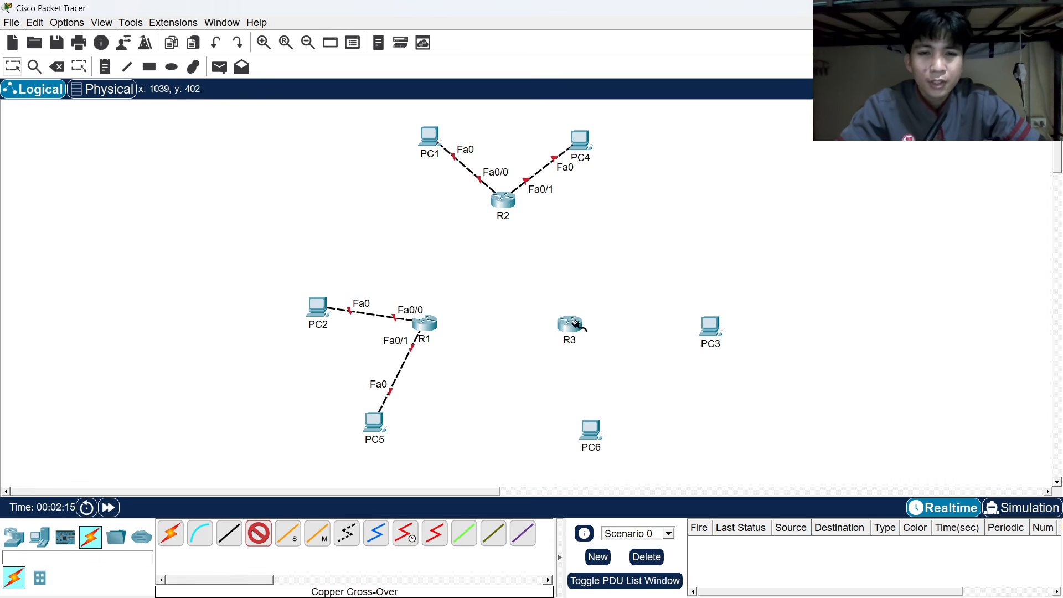
Cross-over cable PC6 to R3 FastEthernet0/0 and PC3 to R3 FastEthernet0/1.
{"action": "key", "text": "alt+Tab"}
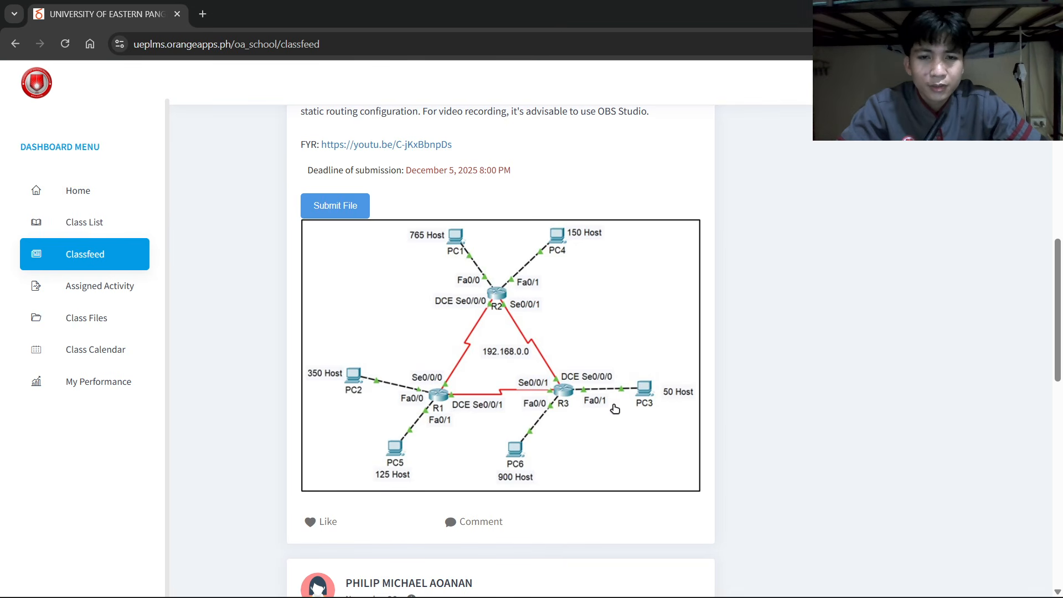
{"action": "key", "text": "alt+Tab"}
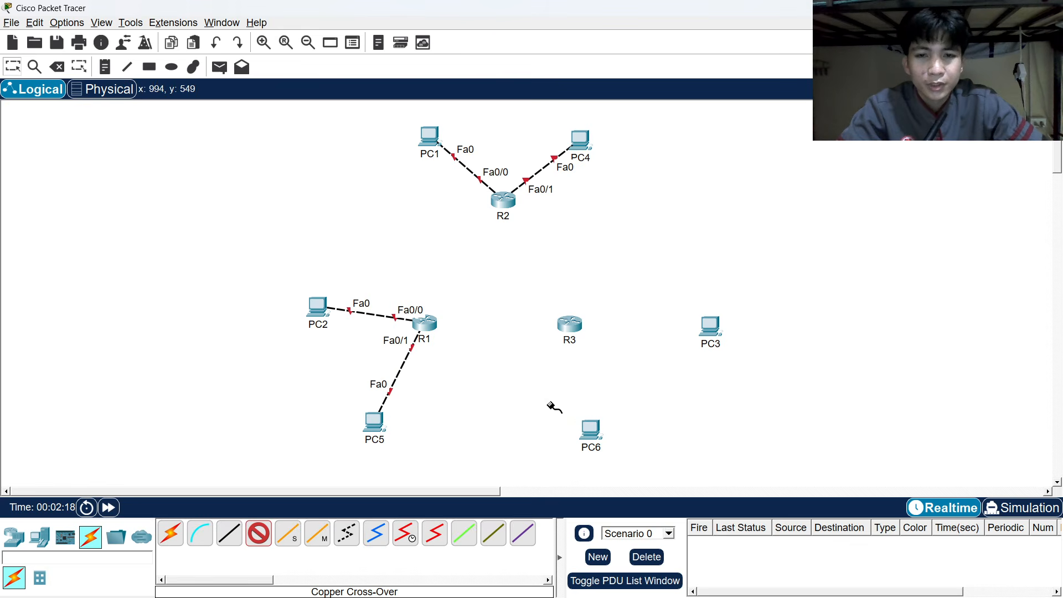
{"action": "left_click", "coordinate": [590, 430]}
{"action": "left_click", "coordinate": [614, 490]}
{"action": "left_click", "coordinate": [571, 326]}
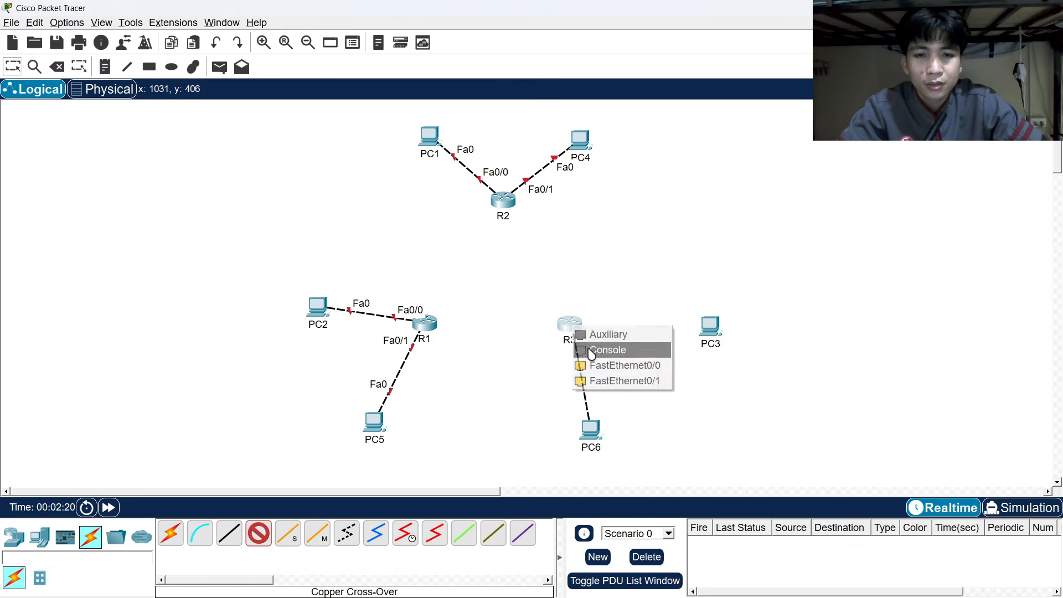
{"action": "left_click", "coordinate": [608, 364]}
{"action": "left_click", "coordinate": [720, 331]}
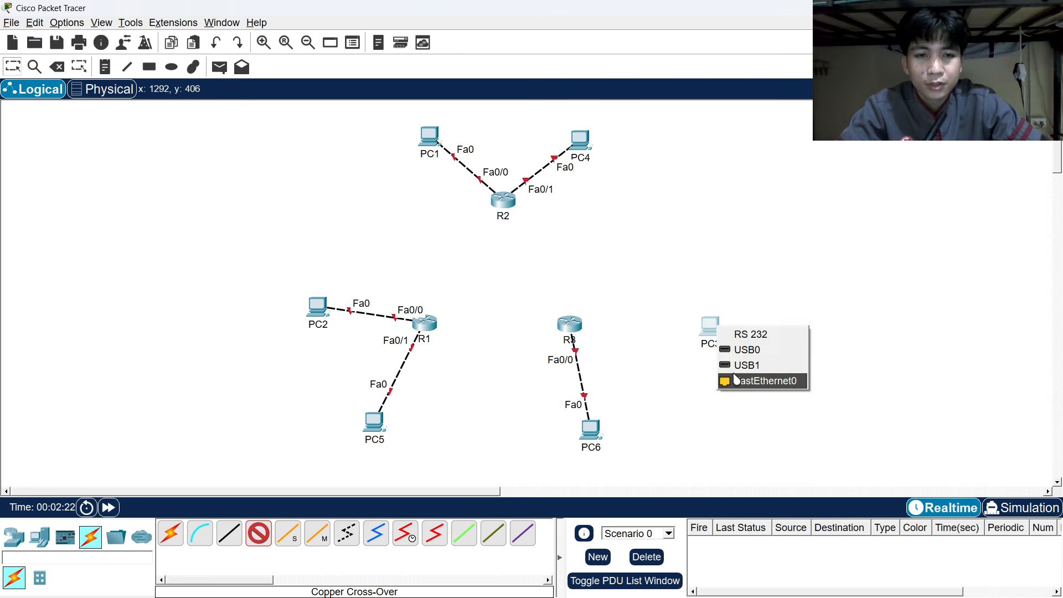
{"action": "left_click", "coordinate": [736, 380]}
{"action": "left_click", "coordinate": [569, 324]}
{"action": "left_click", "coordinate": [623, 367]}
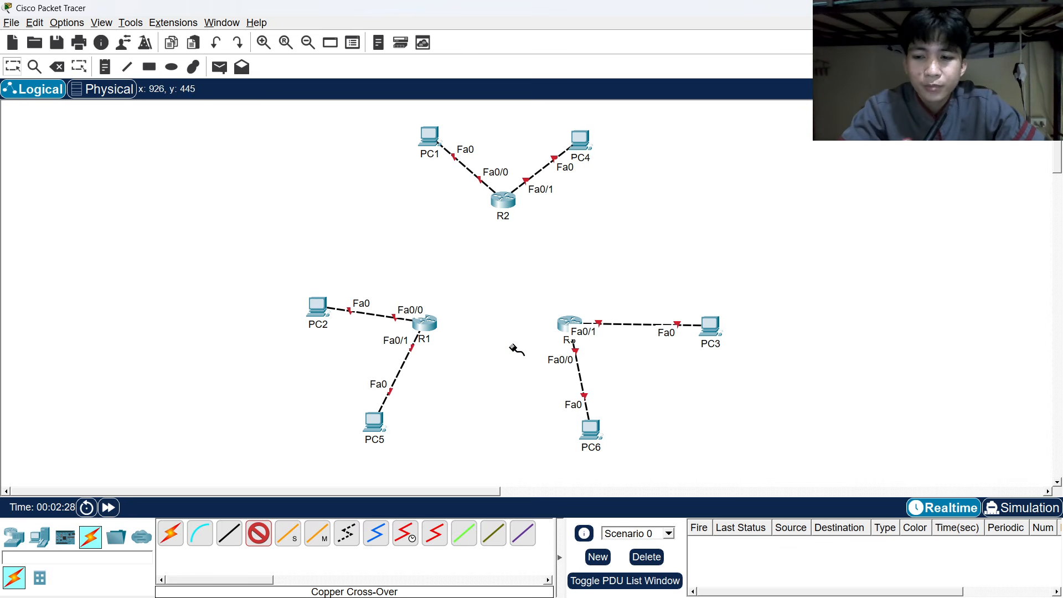
{"action": "key", "text": "Escape"}
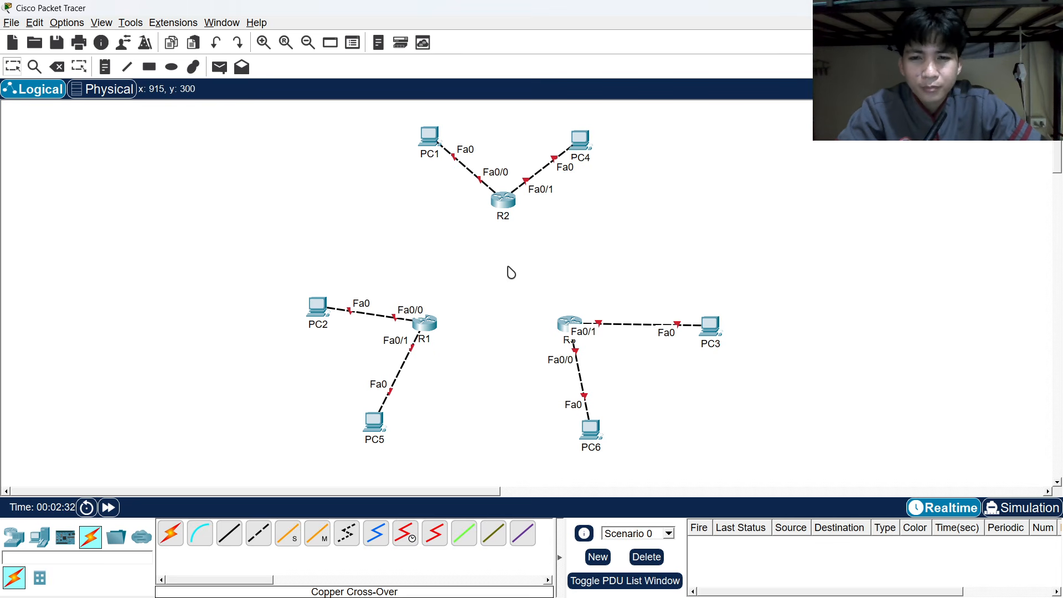
Power off R1 and install a WIC-2T dual-serial module in its empty slot.
{"action": "left_click", "coordinate": [432, 325]}
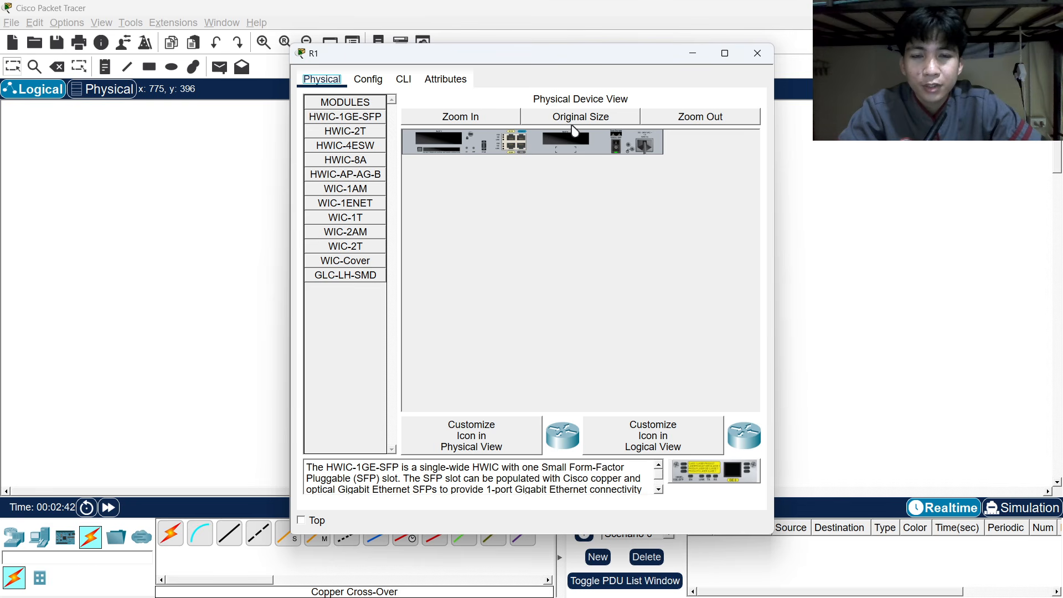
{"action": "left_click", "coordinate": [615, 149]}
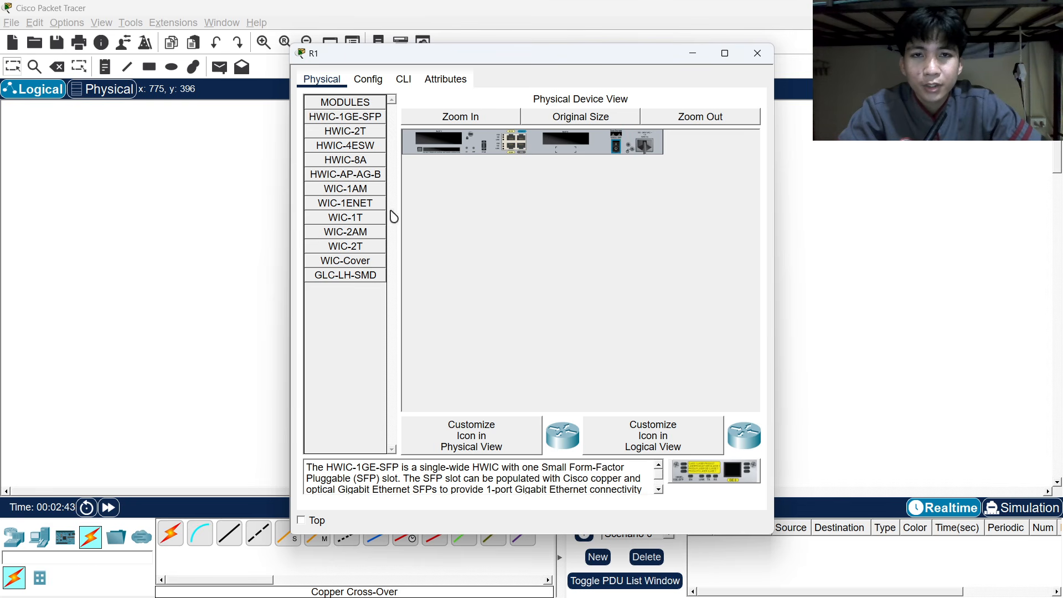
{"action": "left_click", "coordinate": [351, 247]}
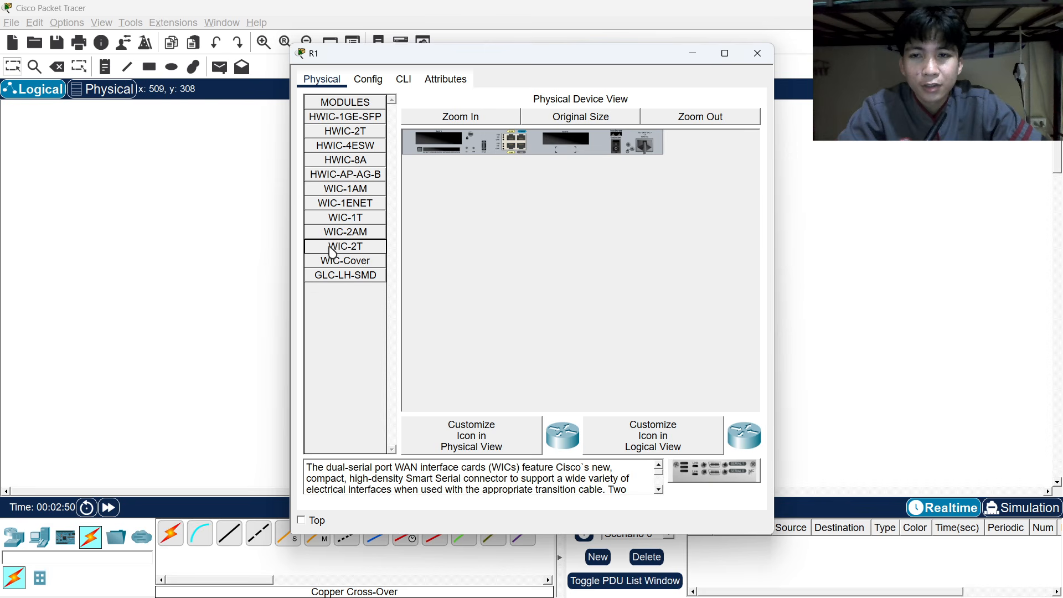
{"action": "left_click_drag", "start_coordinate": [332, 250], "coordinate": [566, 142]}
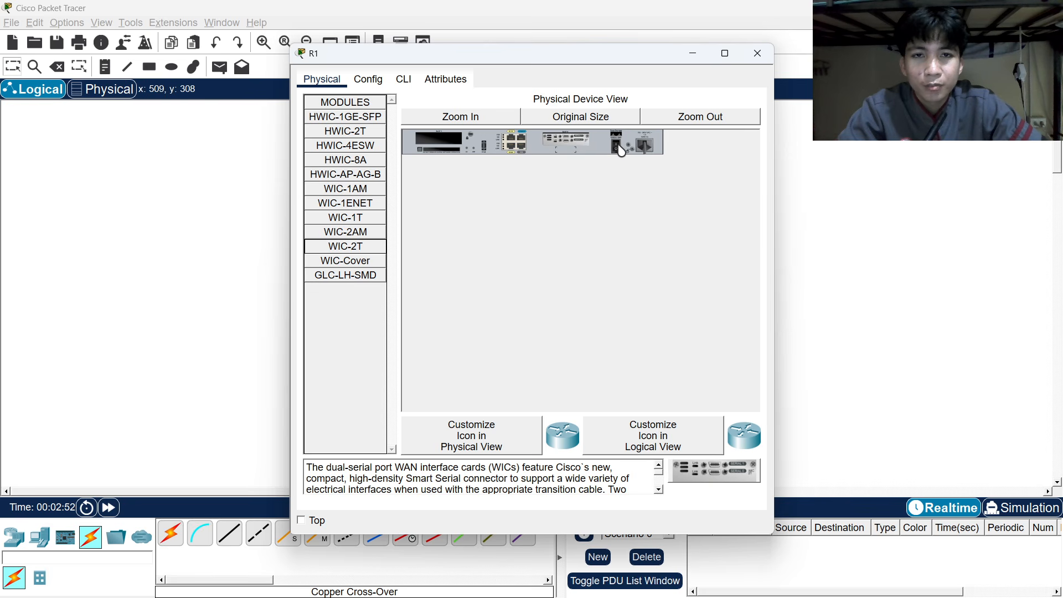
{"action": "left_click", "coordinate": [758, 55]}
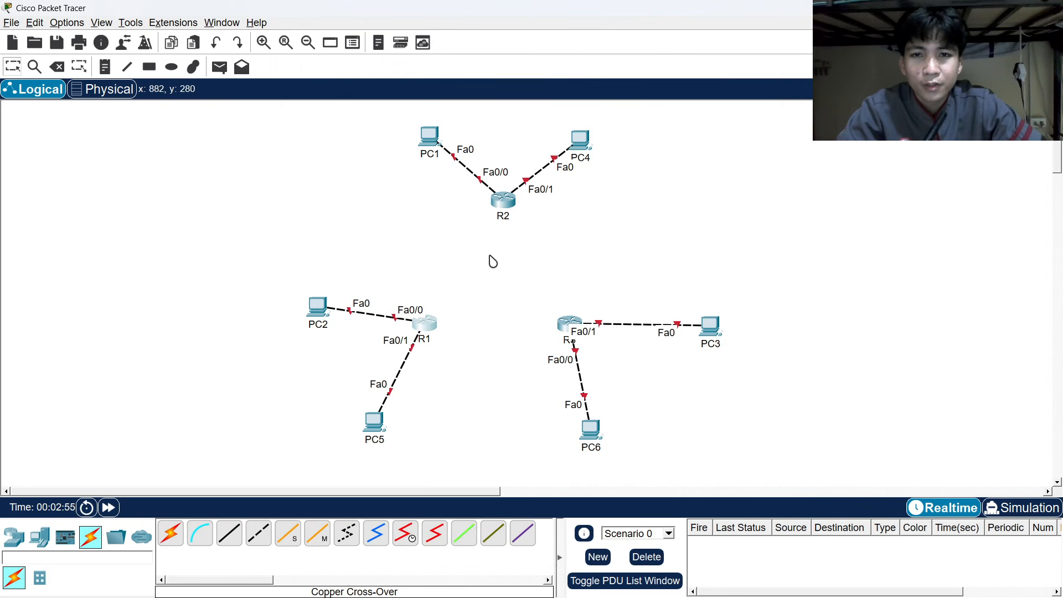
Power off R2 and install a WIC-2T module in its empty slot.
{"action": "left_click", "coordinate": [505, 203]}
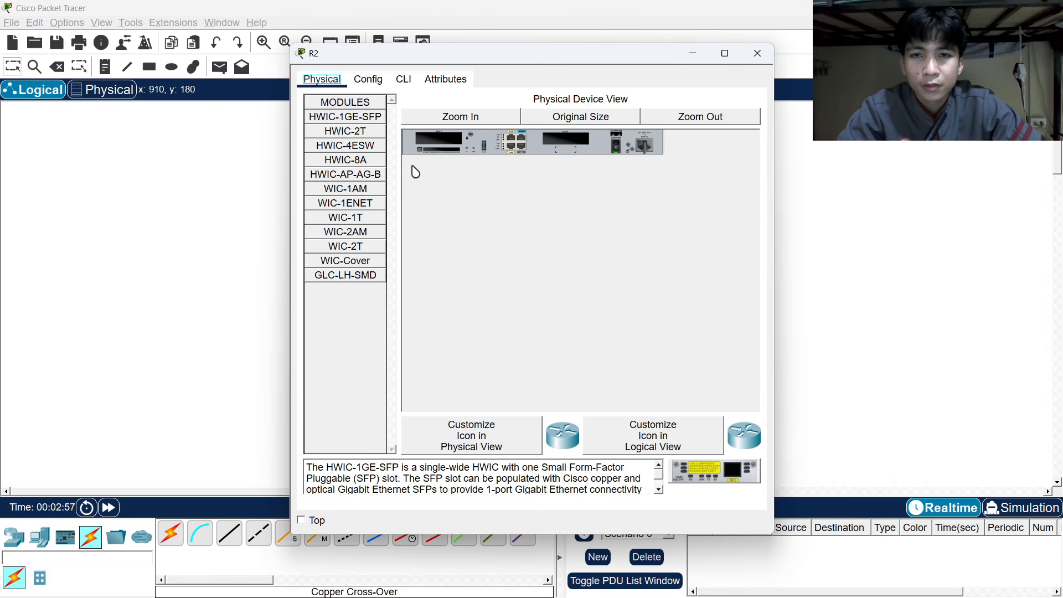
{"action": "left_click", "coordinate": [619, 147]}
{"action": "left_click_drag", "start_coordinate": [345, 246], "coordinate": [561, 137]}
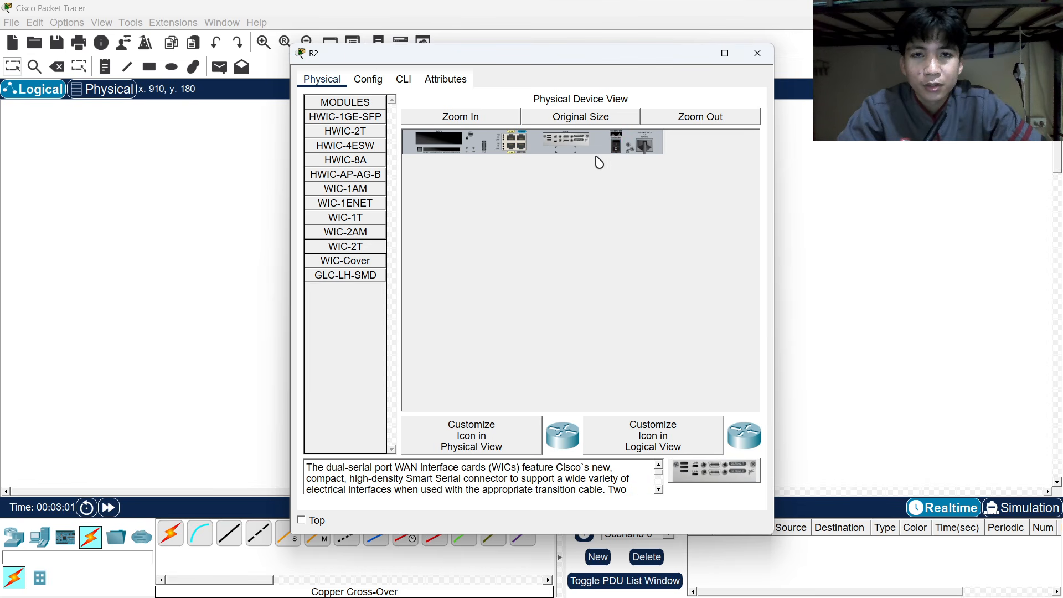
{"action": "left_click", "coordinate": [757, 53]}
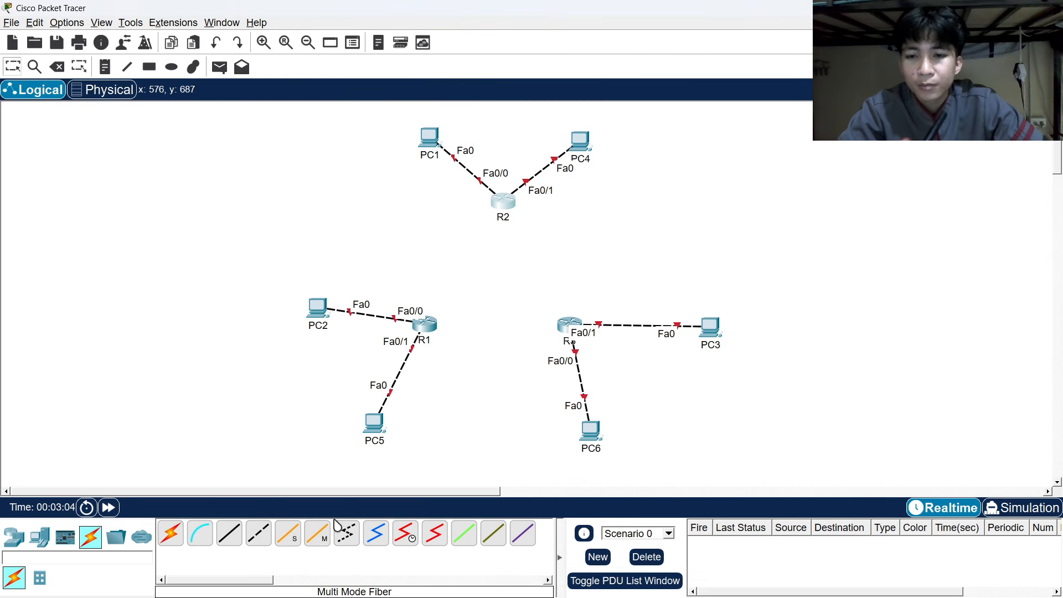
Link R2's Serial0/0/0 to R1's Serial0/0/1 with a serial DCE cable.
{"action": "left_click", "coordinate": [405, 533]}
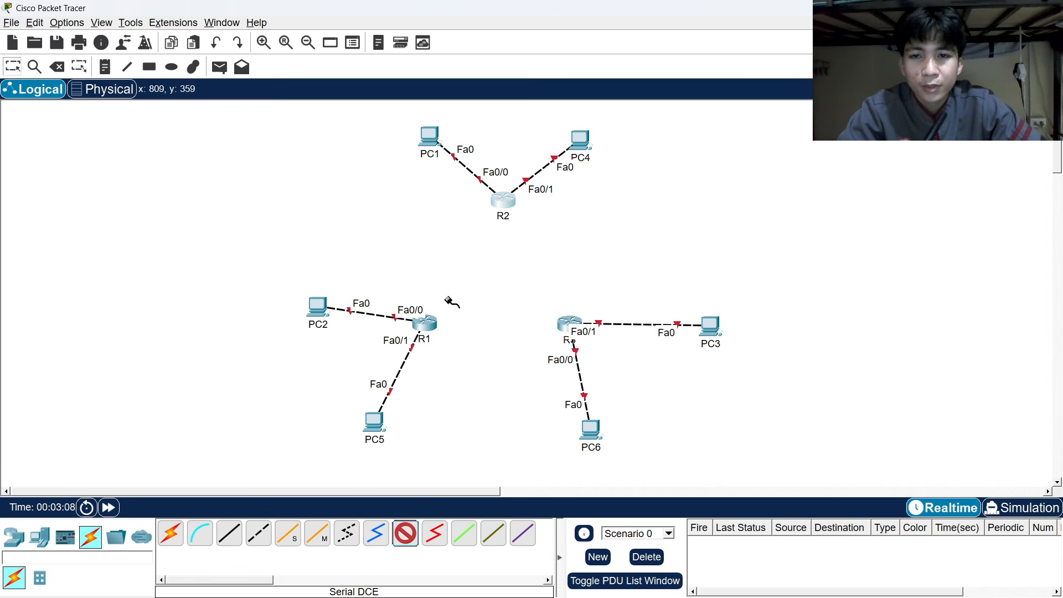
{"action": "left_click", "coordinate": [503, 200]}
{"action": "left_click", "coordinate": [540, 238]}
{"action": "left_click", "coordinate": [429, 324]}
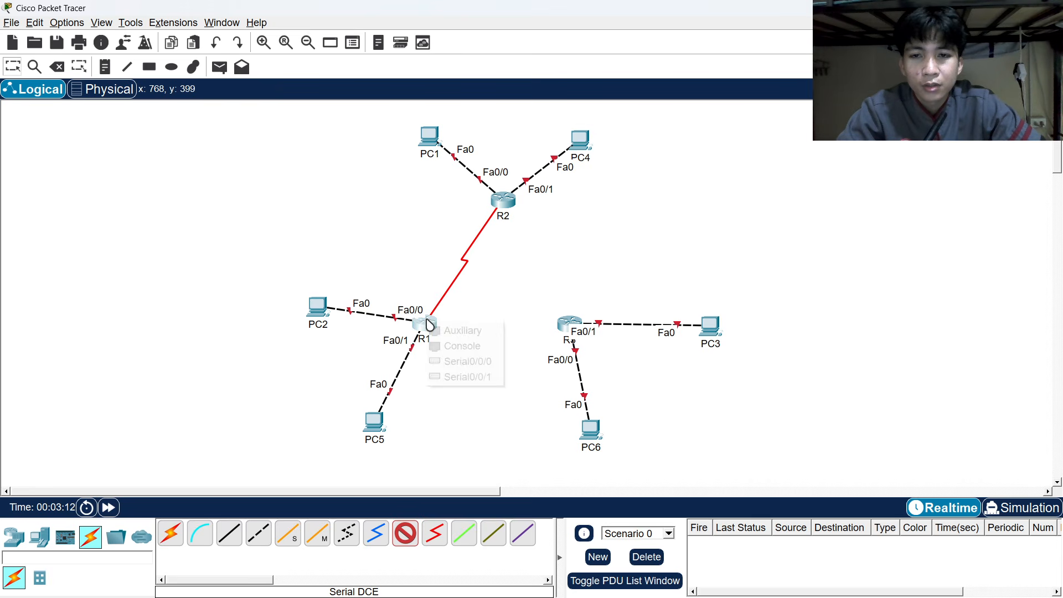
{"action": "left_click", "coordinate": [455, 377]}
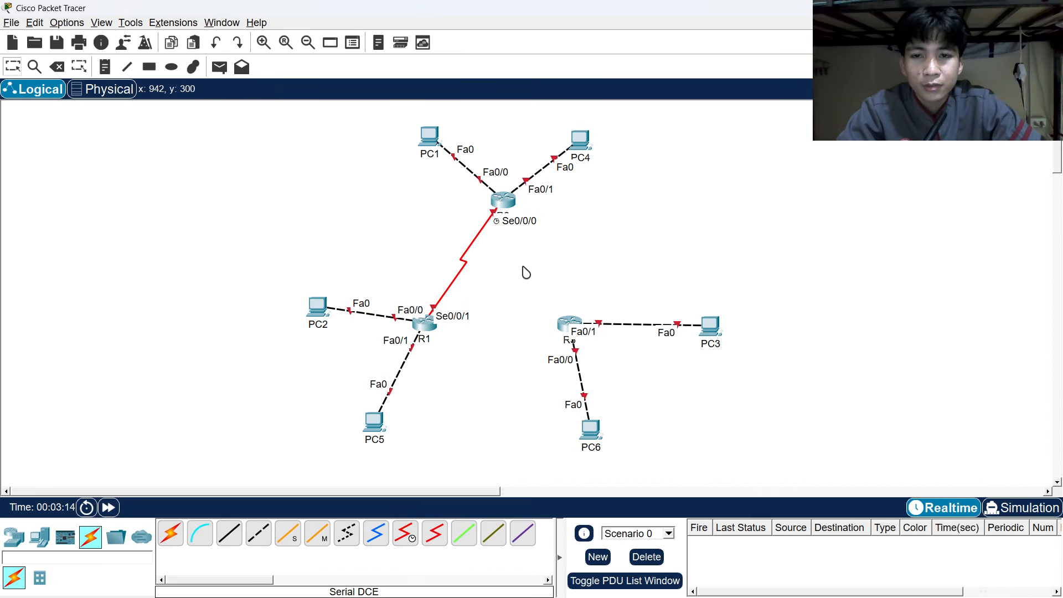
Start a serial DCE cable from R2's Serial0/0/1 toward R3.
{"action": "left_click", "coordinate": [571, 321]}
{"action": "left_click", "coordinate": [742, 66]}
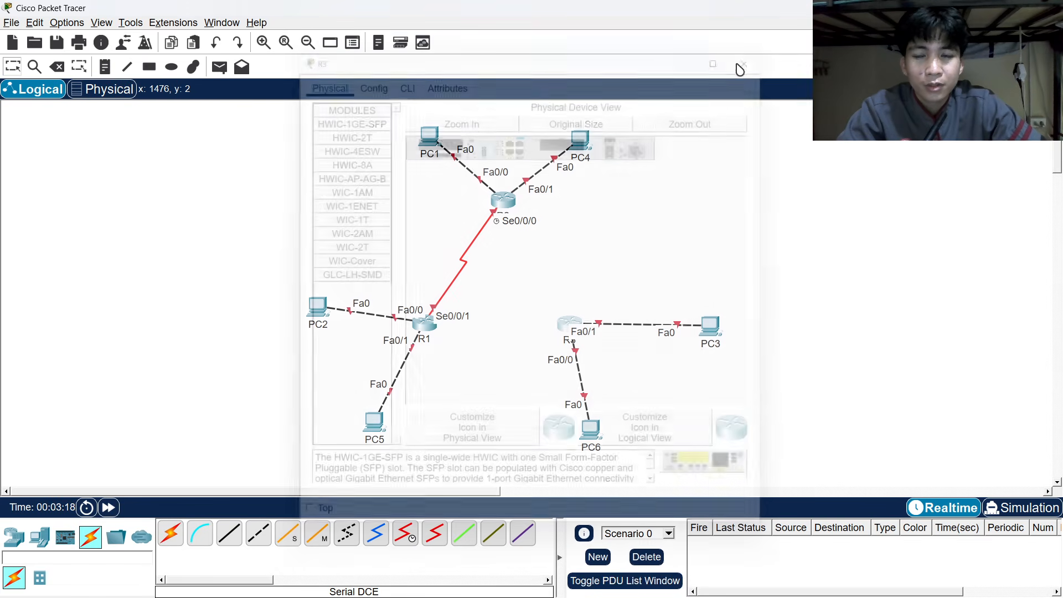
{"action": "left_click", "coordinate": [405, 533]}
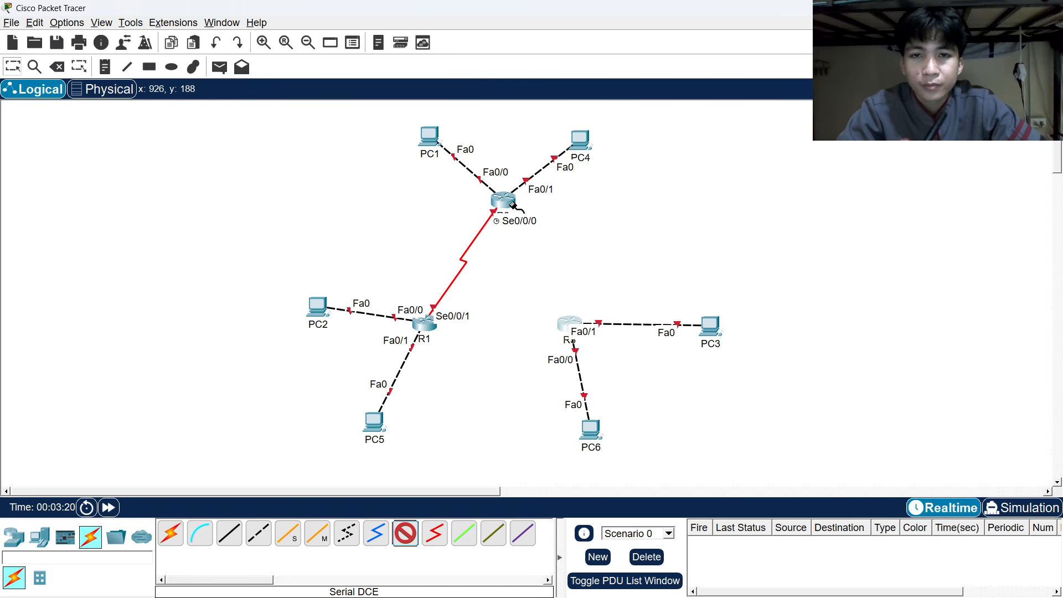
{"action": "left_click", "coordinate": [512, 206]}
{"action": "left_click", "coordinate": [548, 243]}
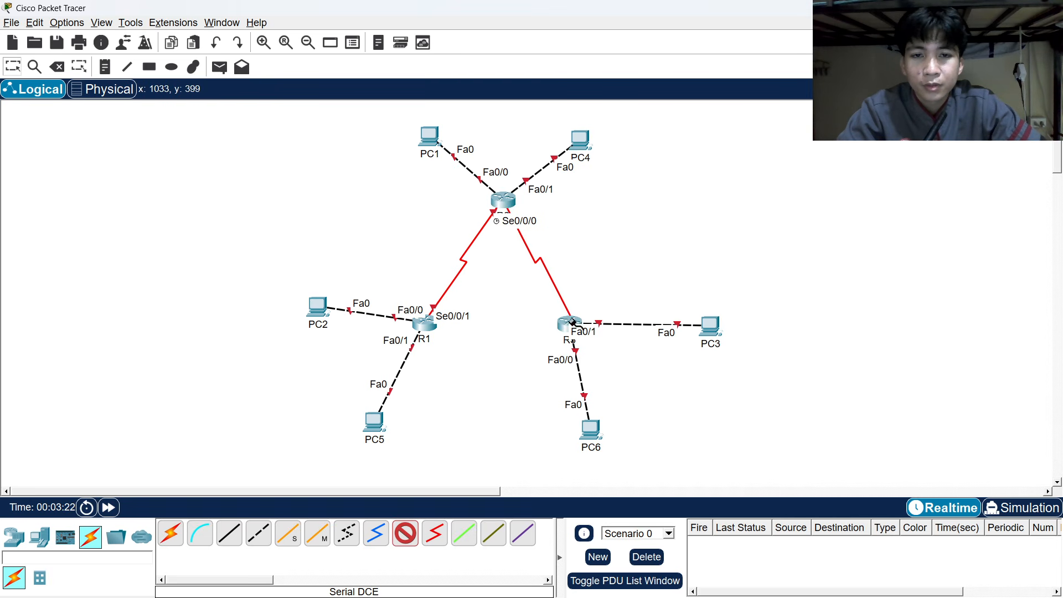
{"action": "left_click", "coordinate": [571, 322]}
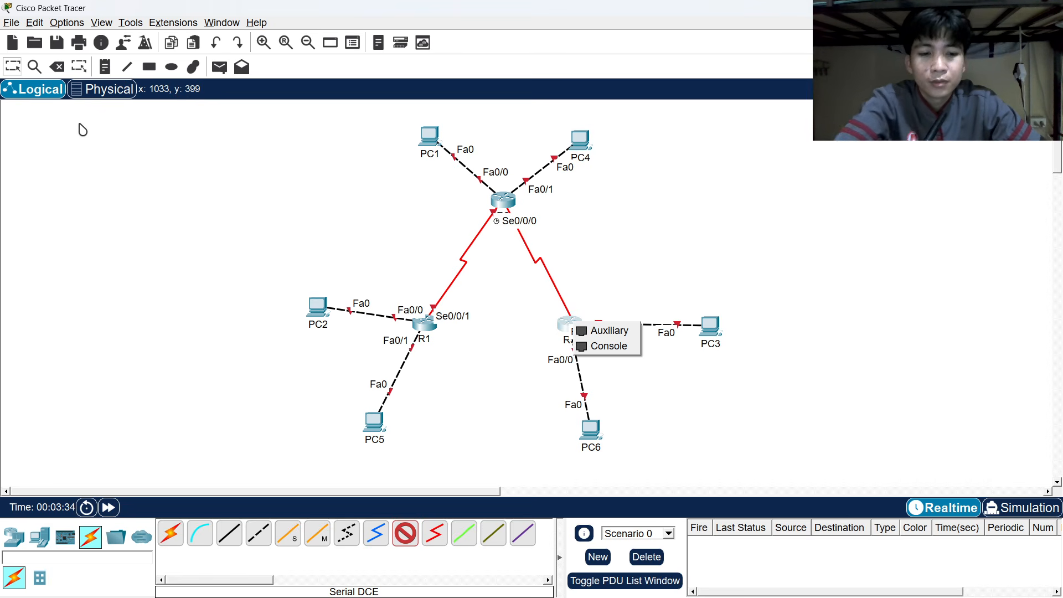
Cancel the unfinished R3 cable and delete the serial link between R2 and R1.
{"action": "left_click", "coordinate": [530, 253]}
{"action": "left_click", "coordinate": [530, 253]}
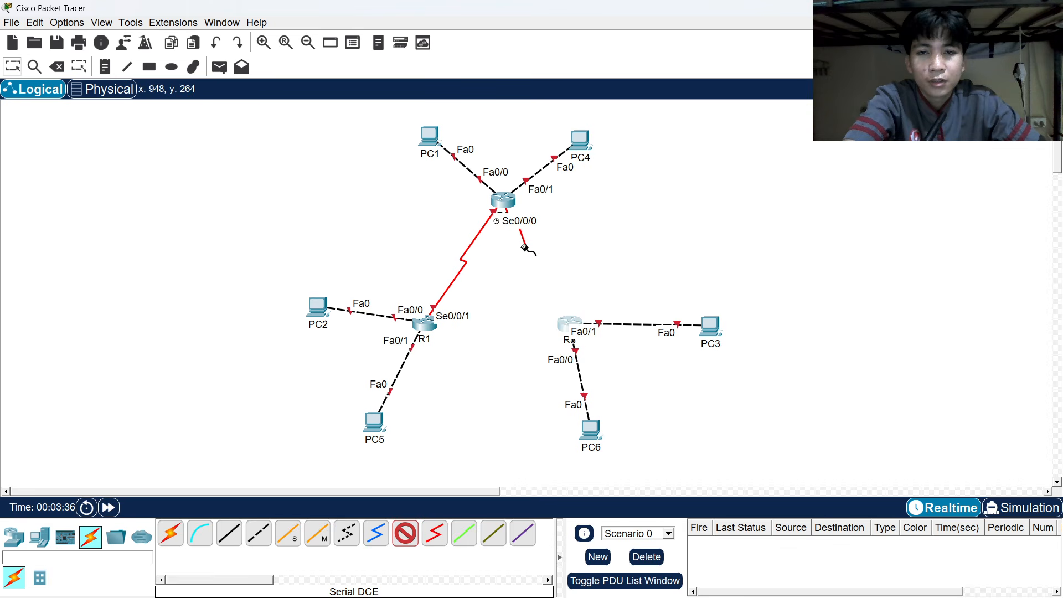
{"action": "key", "text": "Delete"}
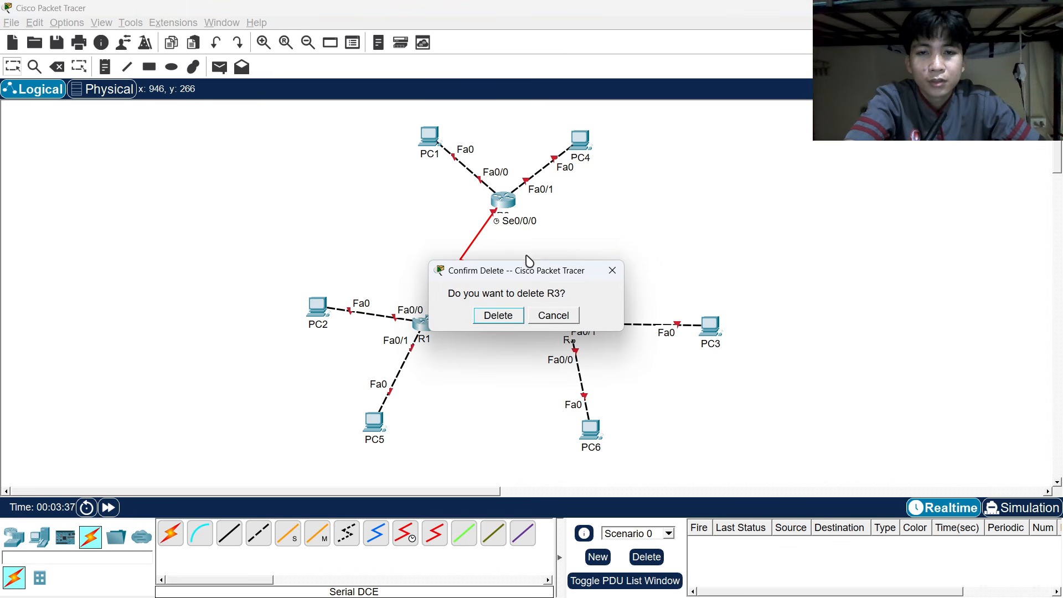
{"action": "left_click", "coordinate": [556, 316]}
{"action": "key", "text": "Delete"}
{"action": "left_click", "coordinate": [467, 247]}
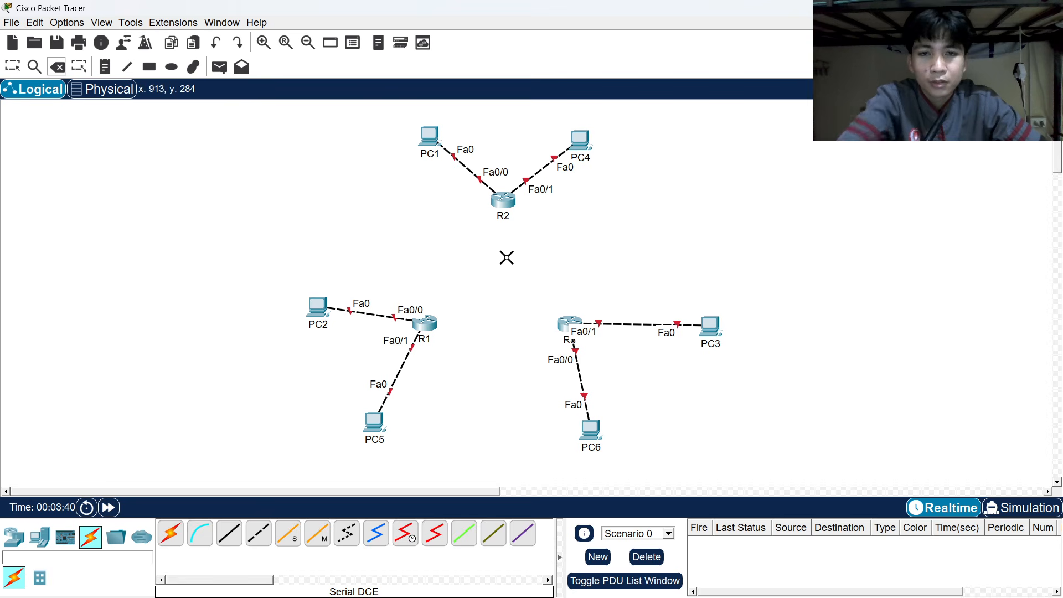
{"action": "key", "text": "Escape"}
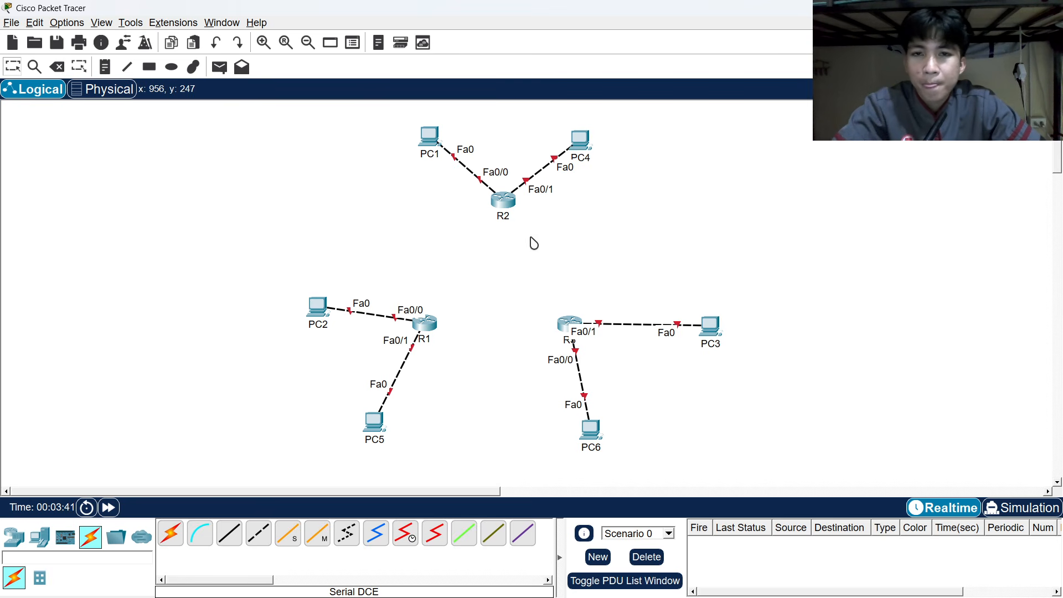
Power off R3, install a WIC-2T module, then bring up the reference diagram in Chrome.
{"action": "left_click", "coordinate": [503, 201]}
{"action": "left_click", "coordinate": [756, 53]}
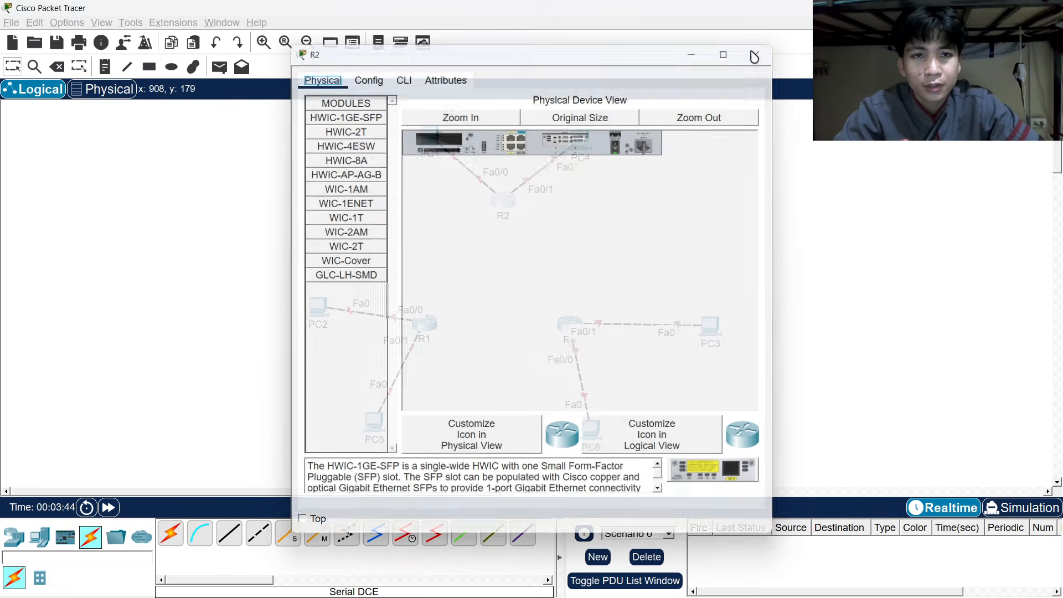
{"action": "left_click", "coordinate": [569, 326]}
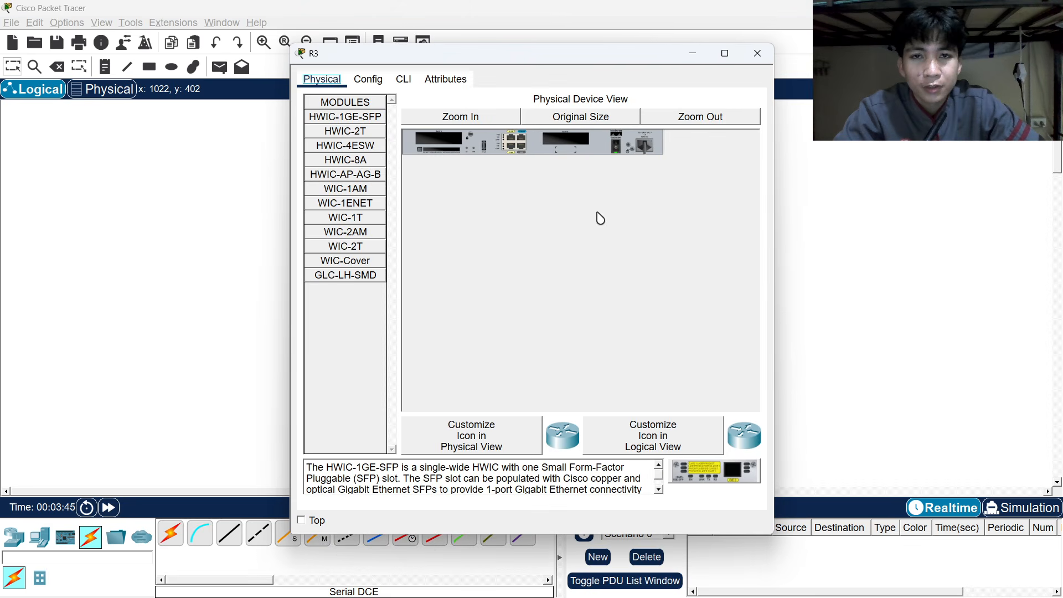
{"action": "left_click", "coordinate": [616, 147]}
{"action": "left_click_drag", "start_coordinate": [335, 247], "coordinate": [565, 140]}
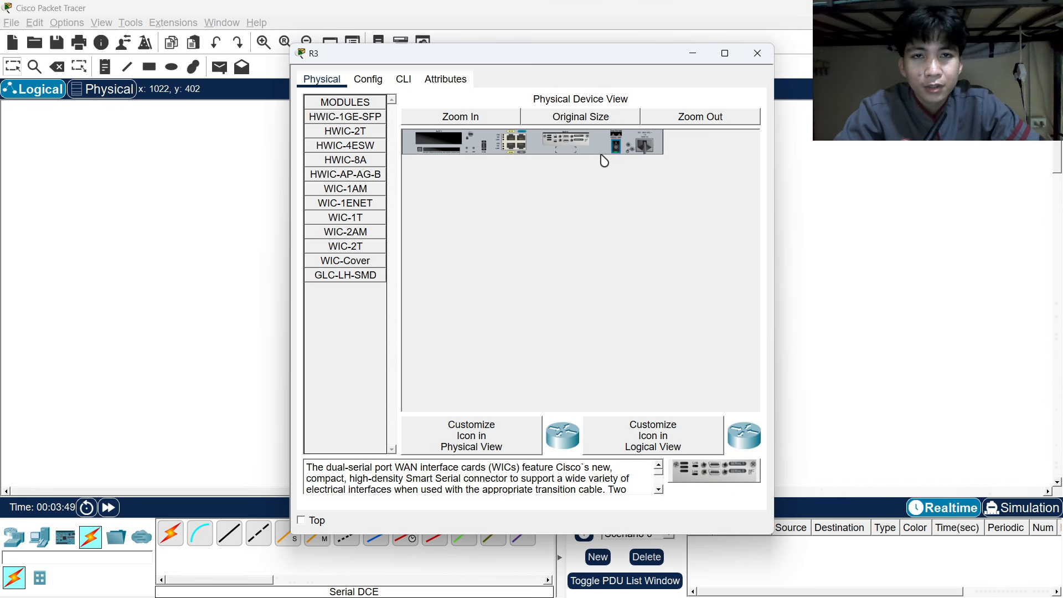
{"action": "left_click", "coordinate": [757, 53]}
{"action": "key", "text": "alt+Tab"}
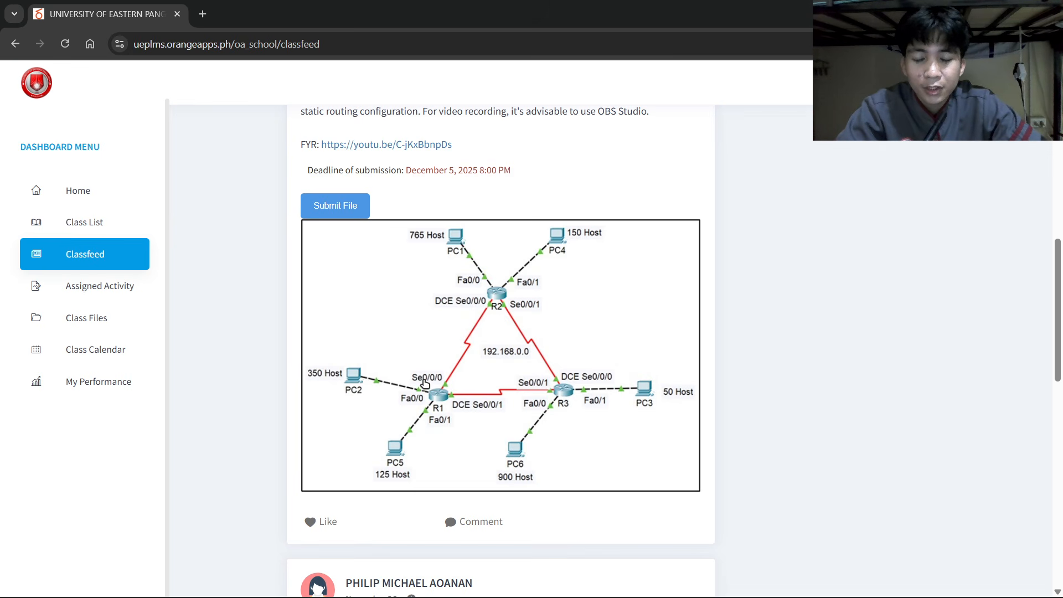
Compare the reference diagram with the topology and check R2's available ports.
{"action": "key", "text": "alt+Tab"}
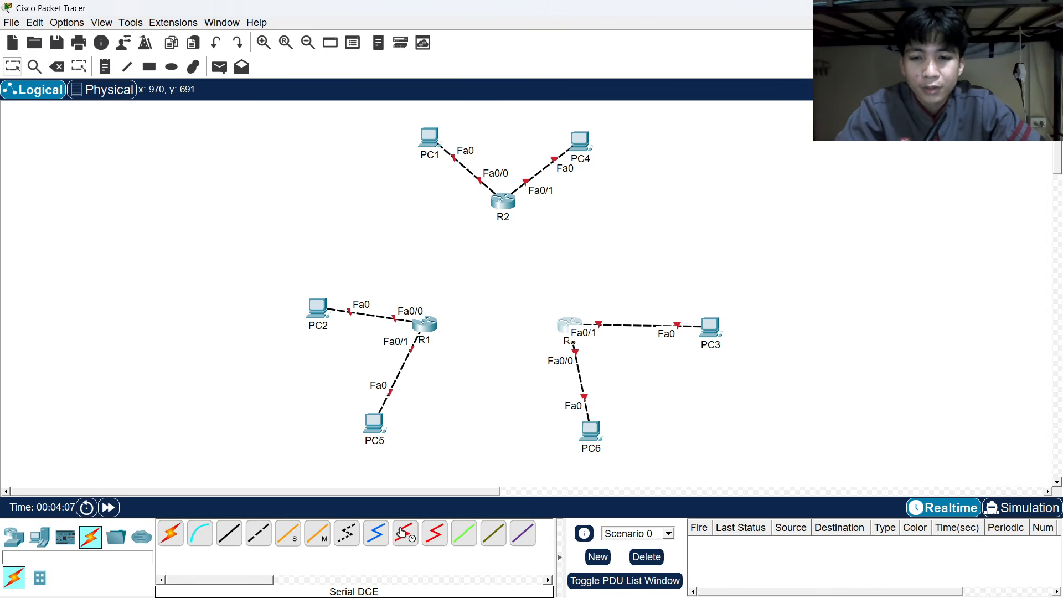
{"action": "key", "text": "alt+Tab"}
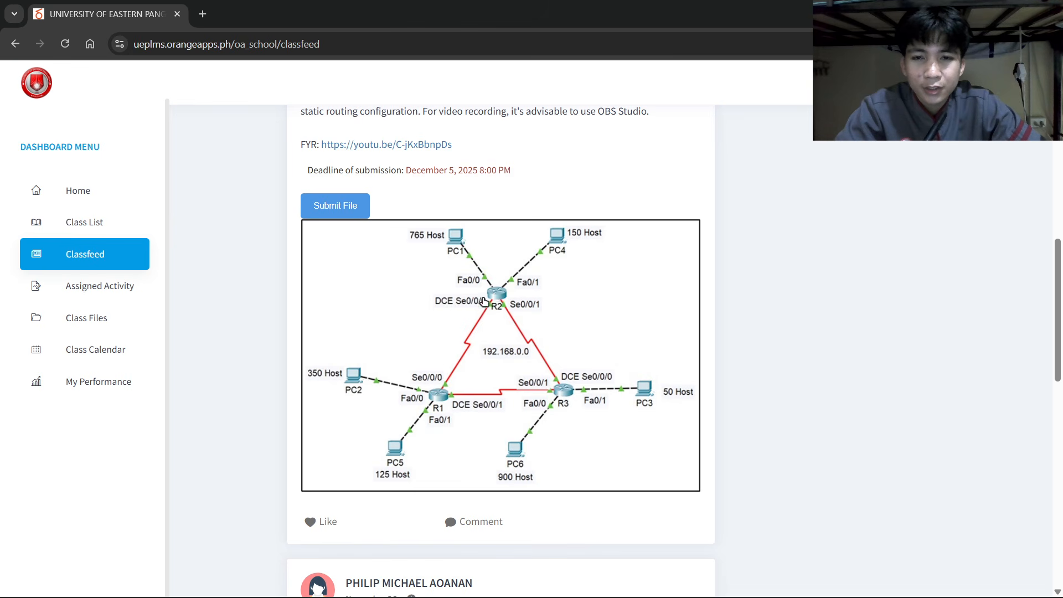
{"action": "key", "text": "alt+Tab"}
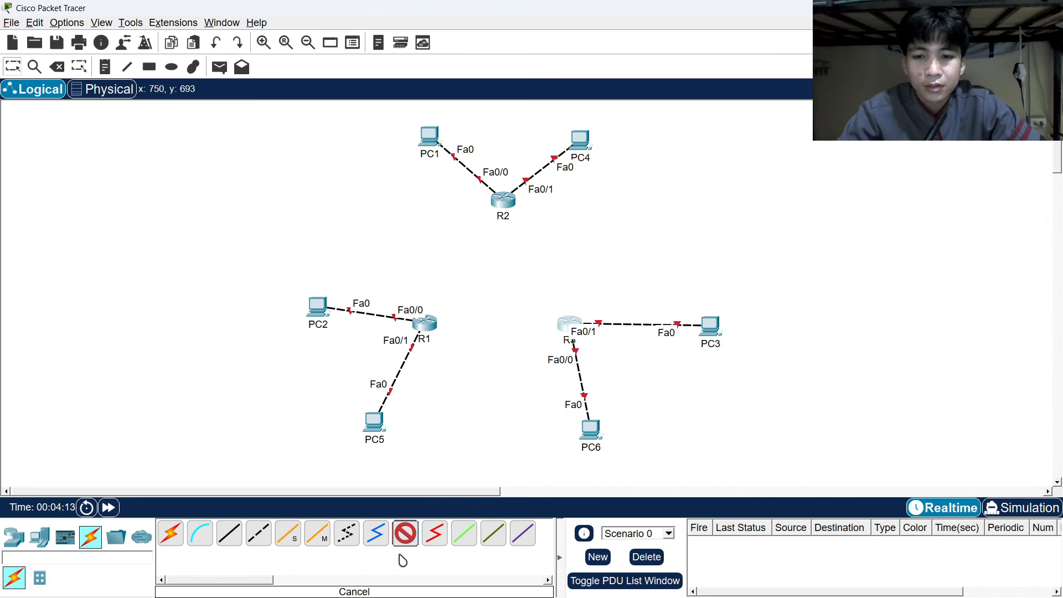
{"action": "left_click", "coordinate": [501, 203]}
{"action": "key", "text": "alt+Tab"}
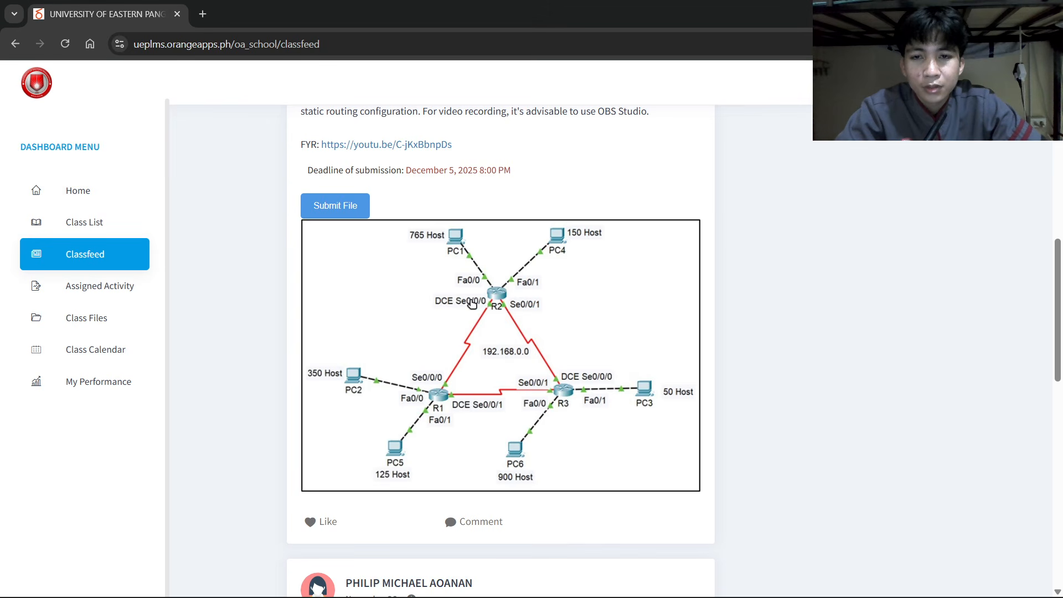
{"action": "key", "text": "alt+Tab"}
Link R2's Serial0/0/0 to R1's Serial0/0/0 with a serial DCE cable.
{"action": "left_click", "coordinate": [501, 203]}
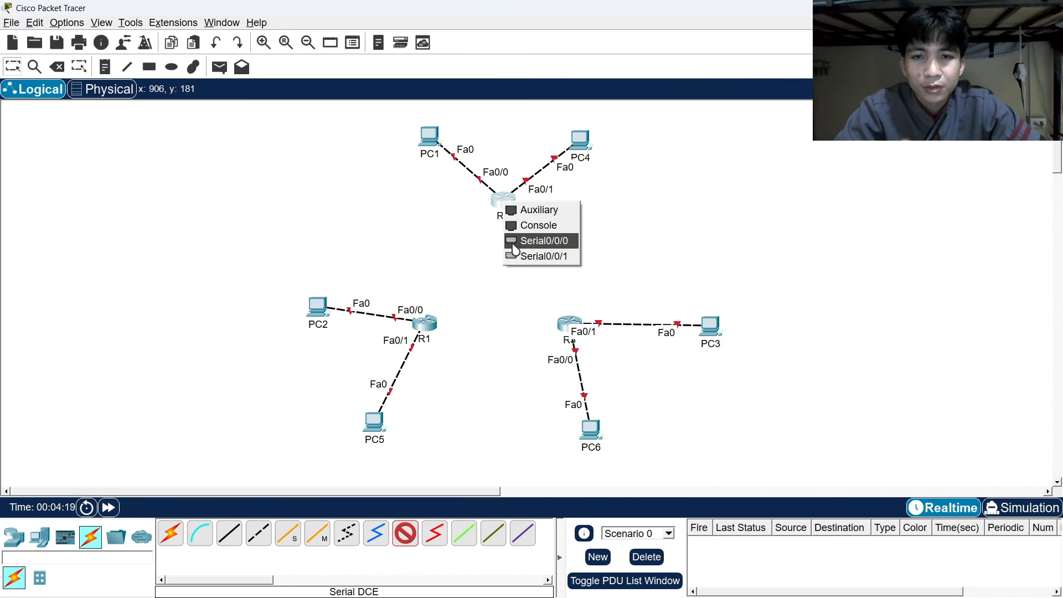
{"action": "left_click", "coordinate": [517, 238]}
{"action": "key", "text": "alt+Tab"}
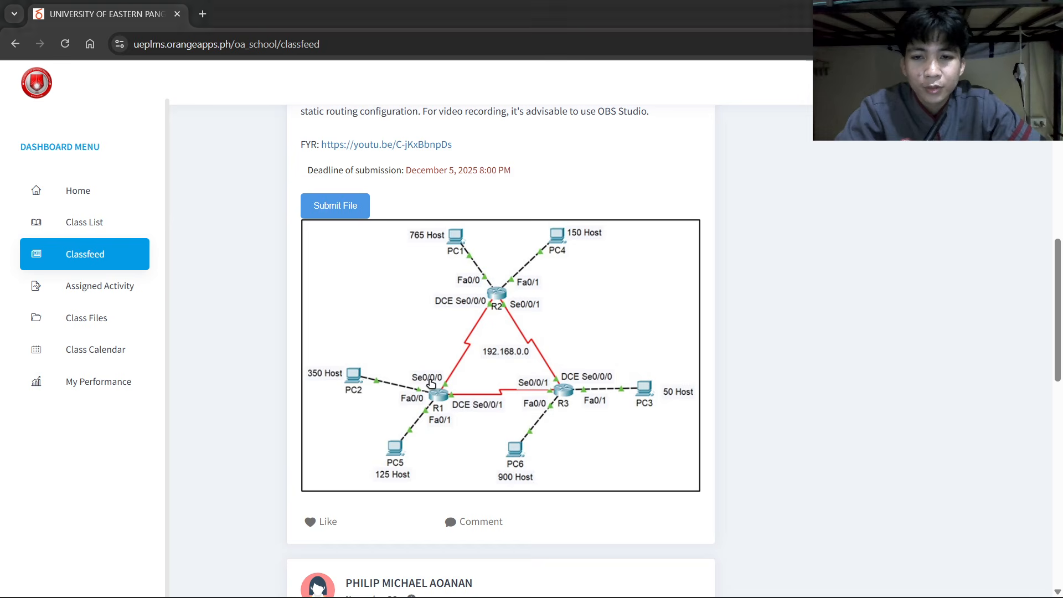
{"action": "key", "text": "alt+Tab"}
{"action": "key", "text": "alt+Tab"}
{"action": "key", "text": "alt+Tab"}
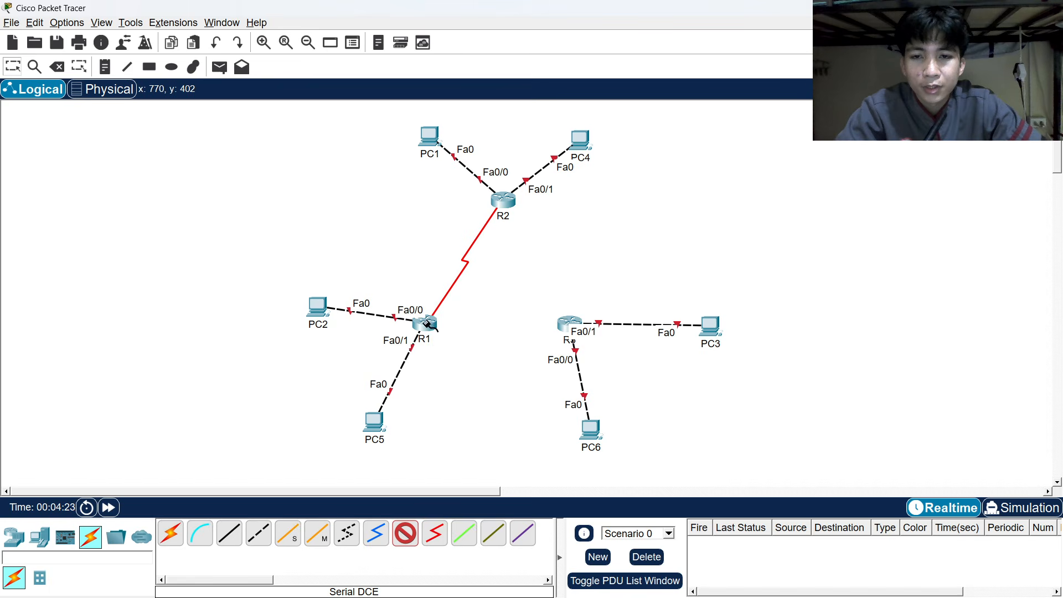
{"action": "left_click", "coordinate": [426, 324]}
{"action": "left_click", "coordinate": [452, 364]}
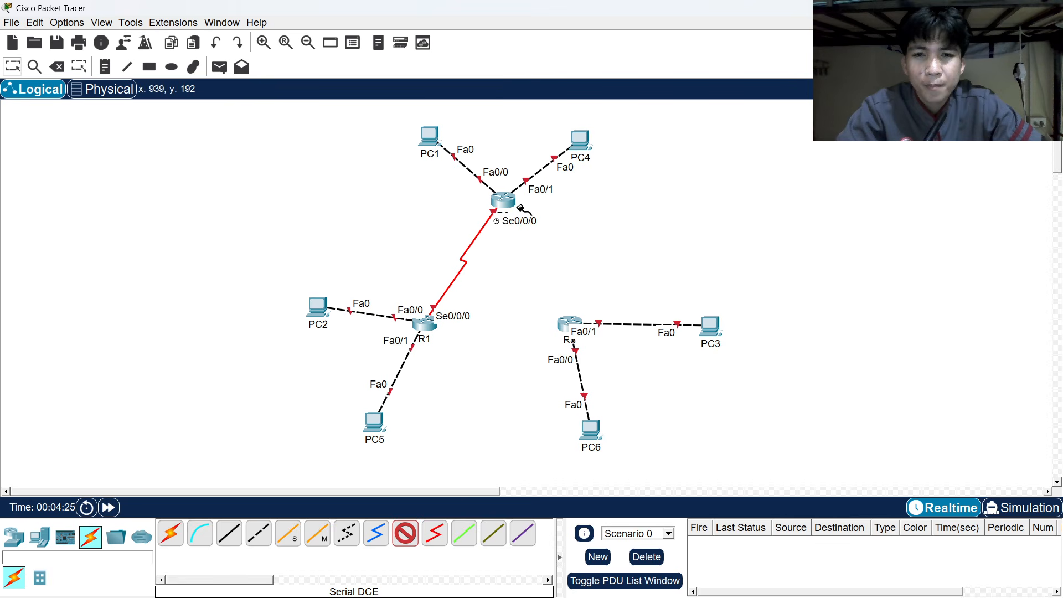
{"action": "key", "text": "alt+Tab"}
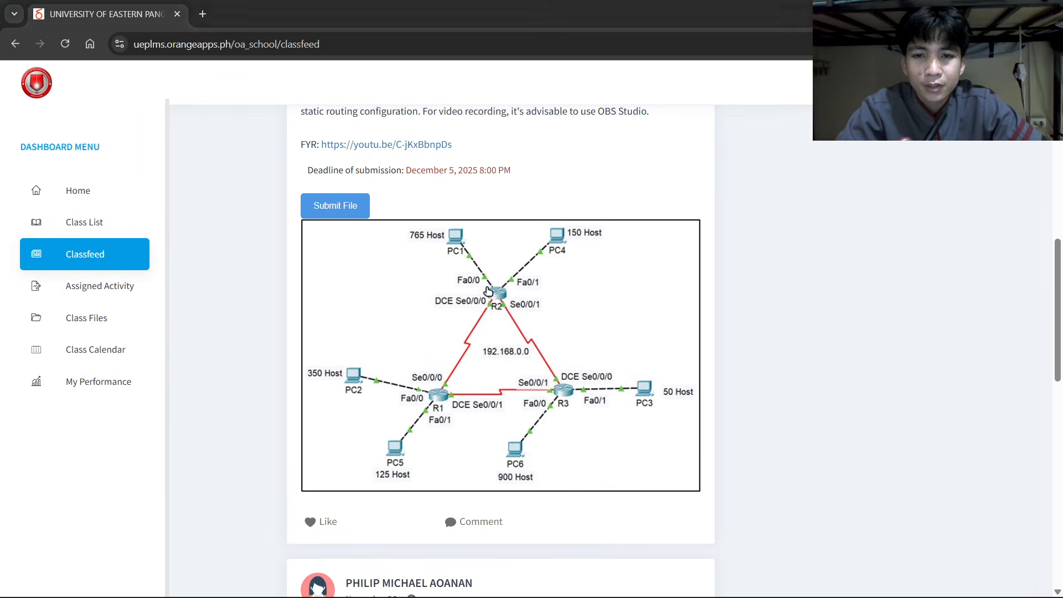
{"action": "key", "text": "alt+Tab"}
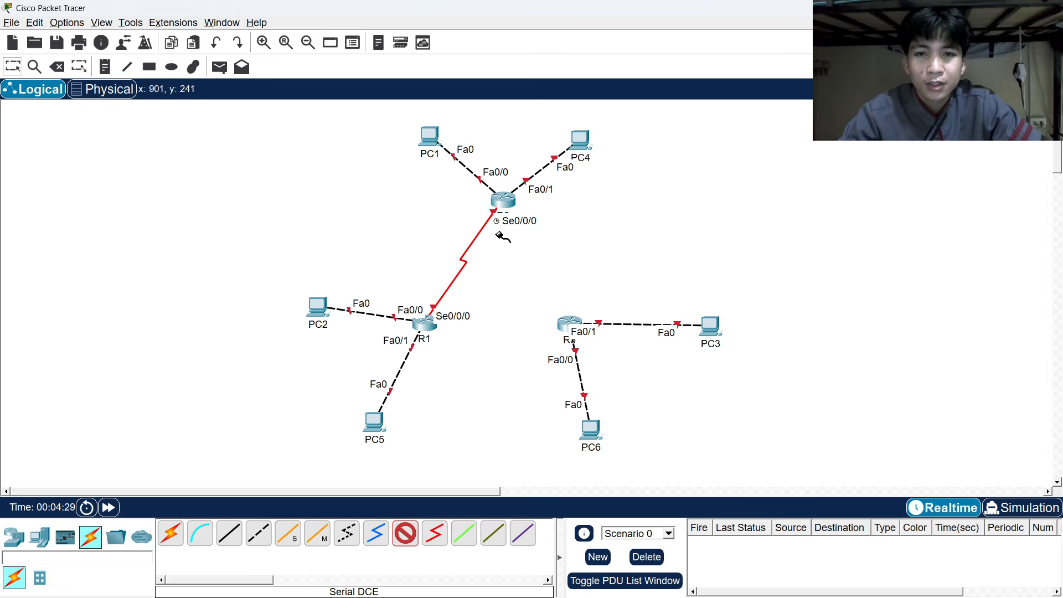
Reset the canvas view, recheck the reference diagram, and start a cable at the unlinked router.
{"action": "scroll", "coordinate": [498, 237], "scroll_direction": "up", "scroll_amount": 2}
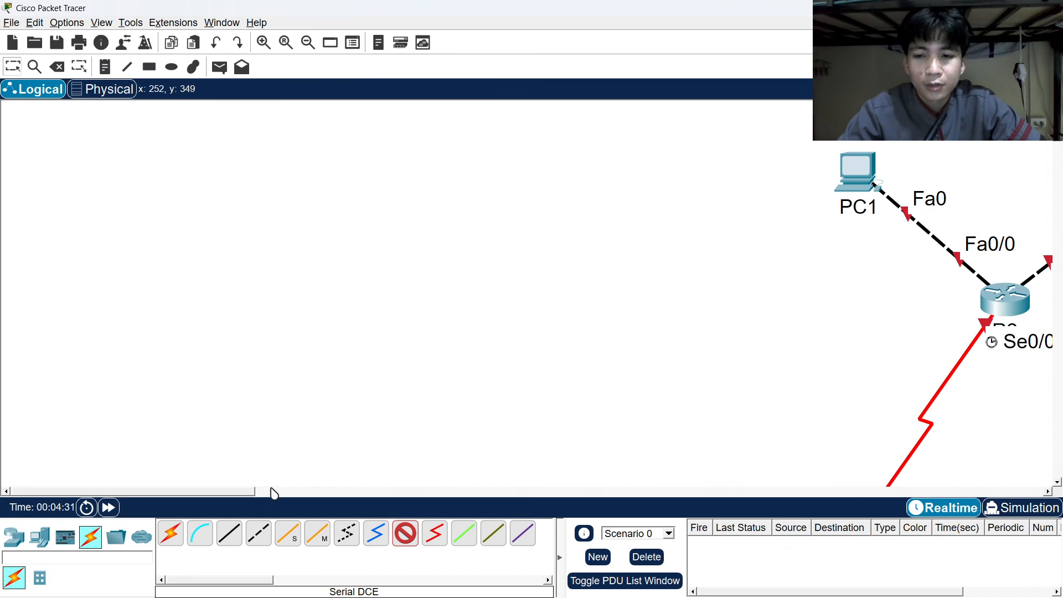
{"action": "left_click_drag", "start_coordinate": [243, 493], "coordinate": [374, 490]}
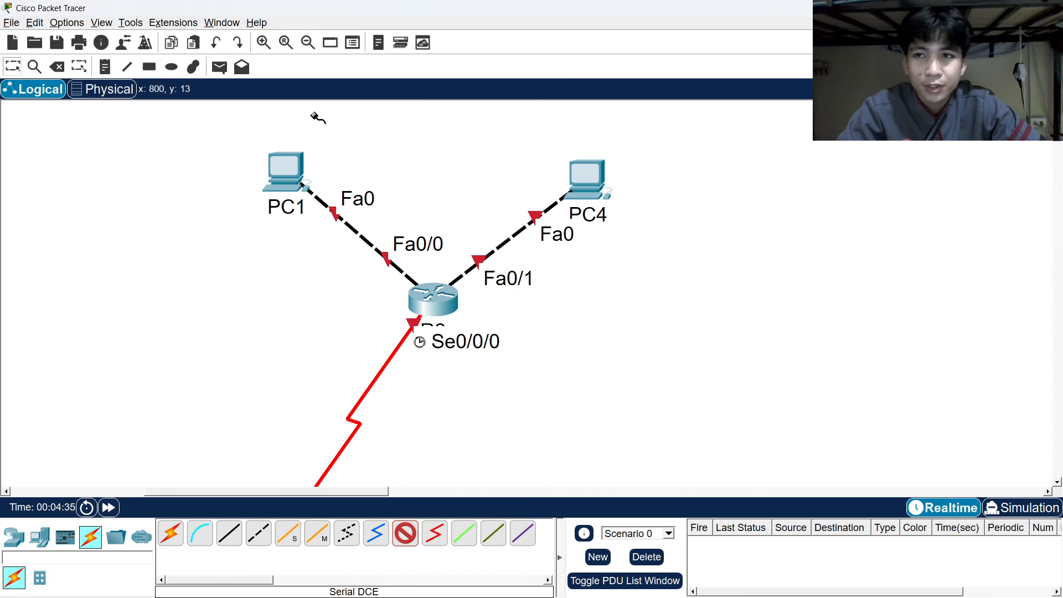
{"action": "left_click", "coordinate": [285, 43]}
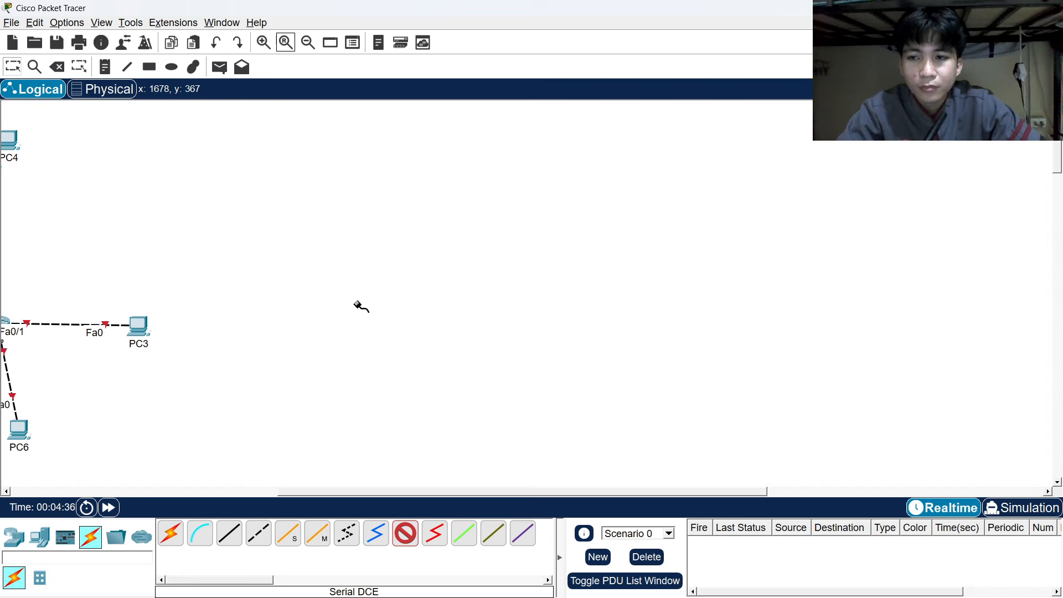
{"action": "left_click_drag", "start_coordinate": [378, 494], "coordinate": [90, 472]}
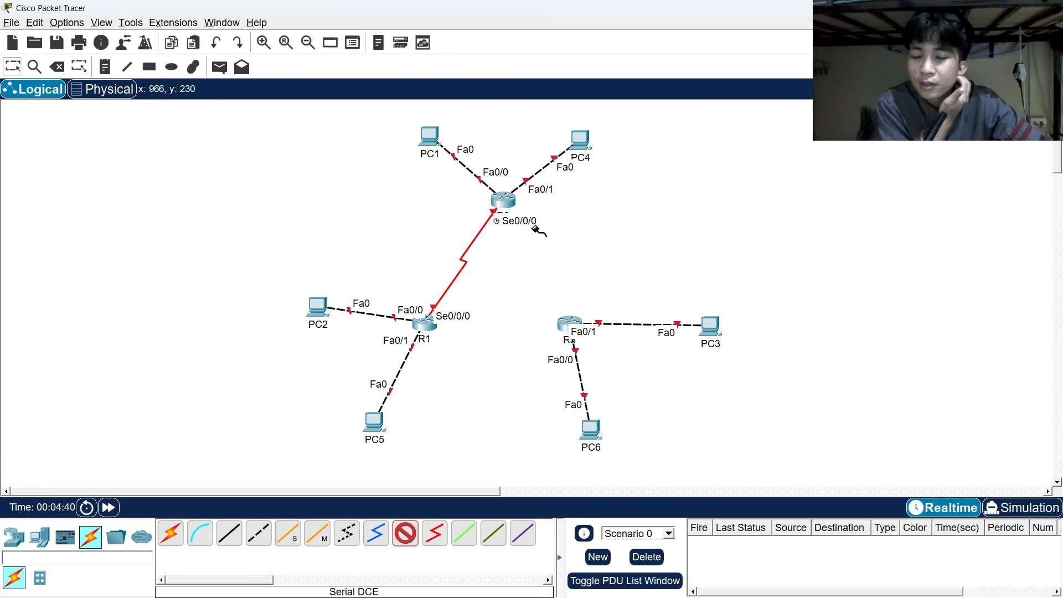
{"action": "key", "text": "alt+Tab"}
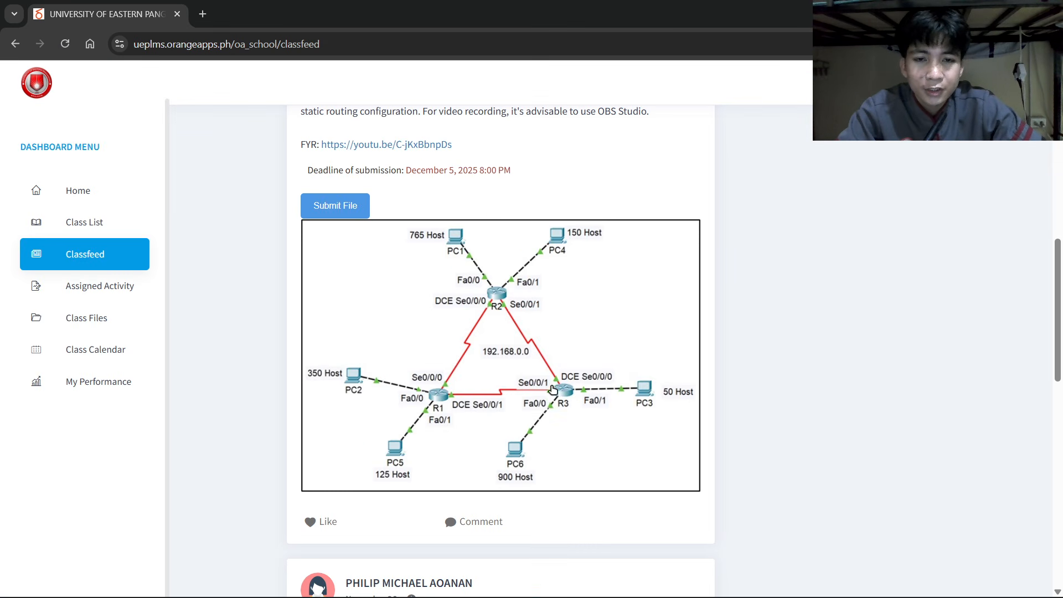
{"action": "key", "text": "alt+Tab"}
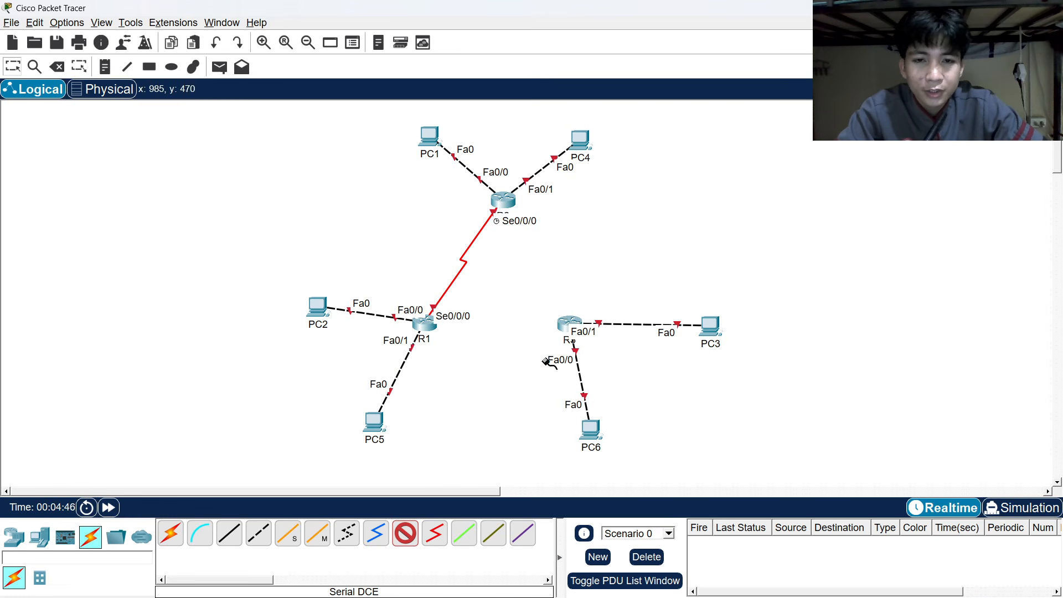
{"action": "left_click", "coordinate": [569, 320]}
{"action": "key", "text": "alt+Tab"}
{"action": "key", "text": "alt+Tab"}
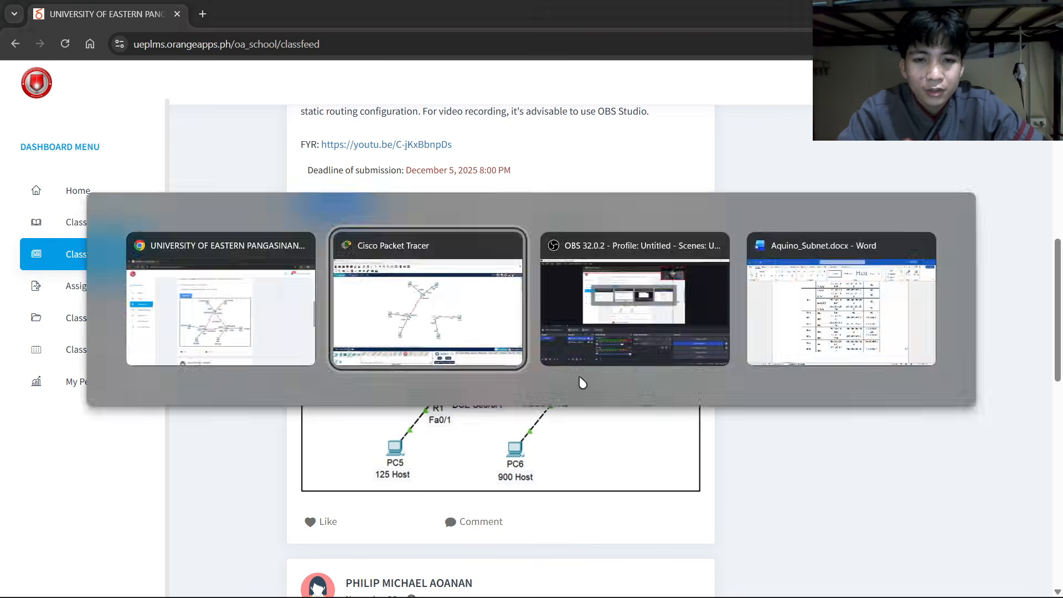
Connect R3's Serial0/0/0 to R2's Serial0/0/1 with a serial cable.
{"action": "left_click", "coordinate": [570, 321]}
{"action": "left_click", "coordinate": [604, 360]}
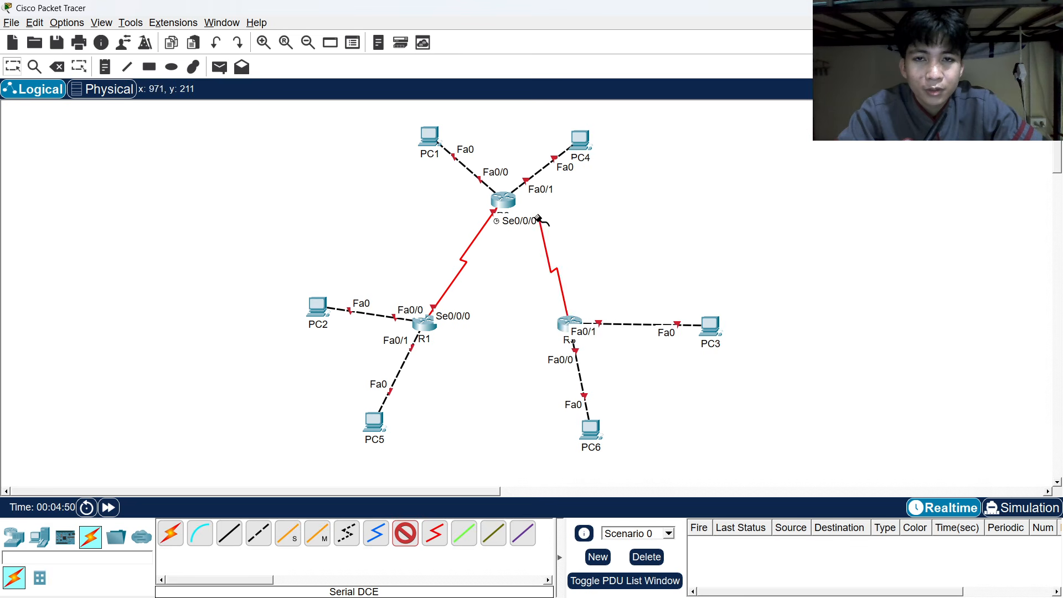
{"action": "key", "text": "alt+Tab"}
{"action": "key", "text": "alt+Tab"}
{"action": "left_click", "coordinate": [505, 203]}
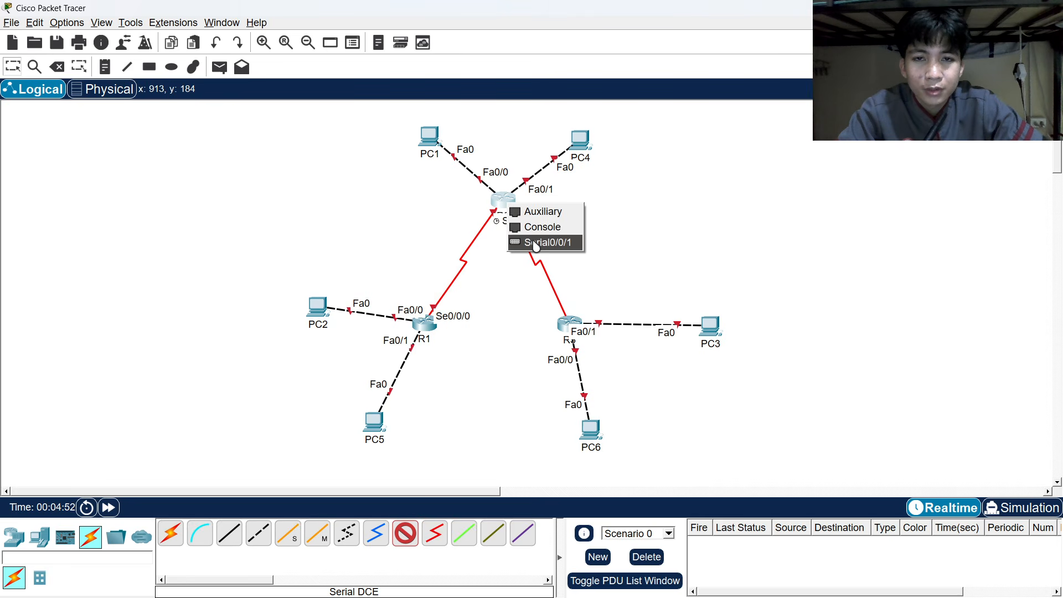
{"action": "left_click", "coordinate": [540, 239]}
{"action": "key", "text": "alt+Tab"}
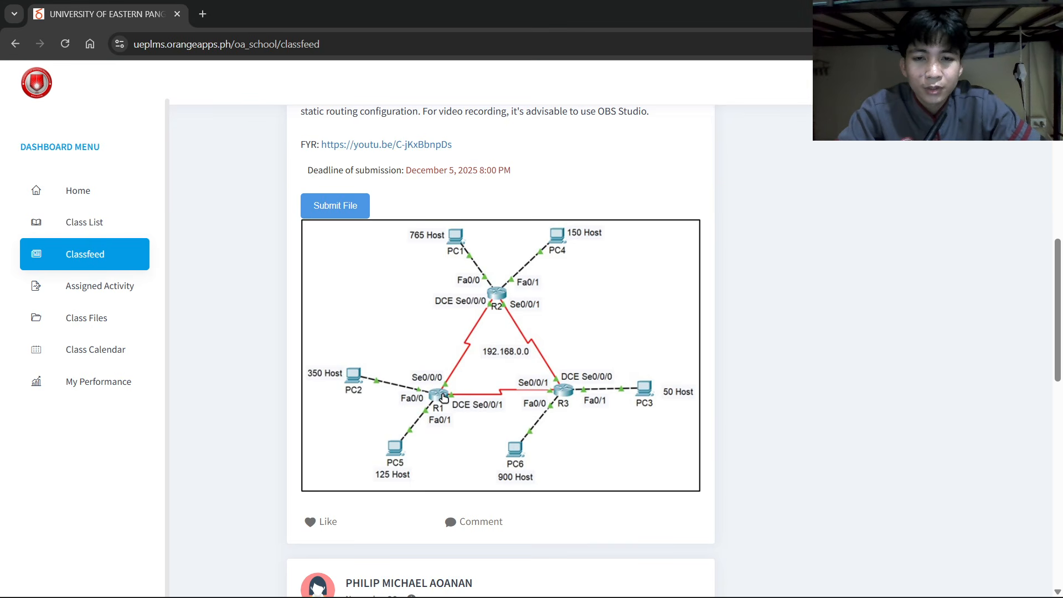
{"action": "key", "text": "alt+Tab"}
Connect R1's Serial0/0/1 to R3's Serial0/0/1, then nudge R1 slightly right.
{"action": "left_click", "coordinate": [425, 323]}
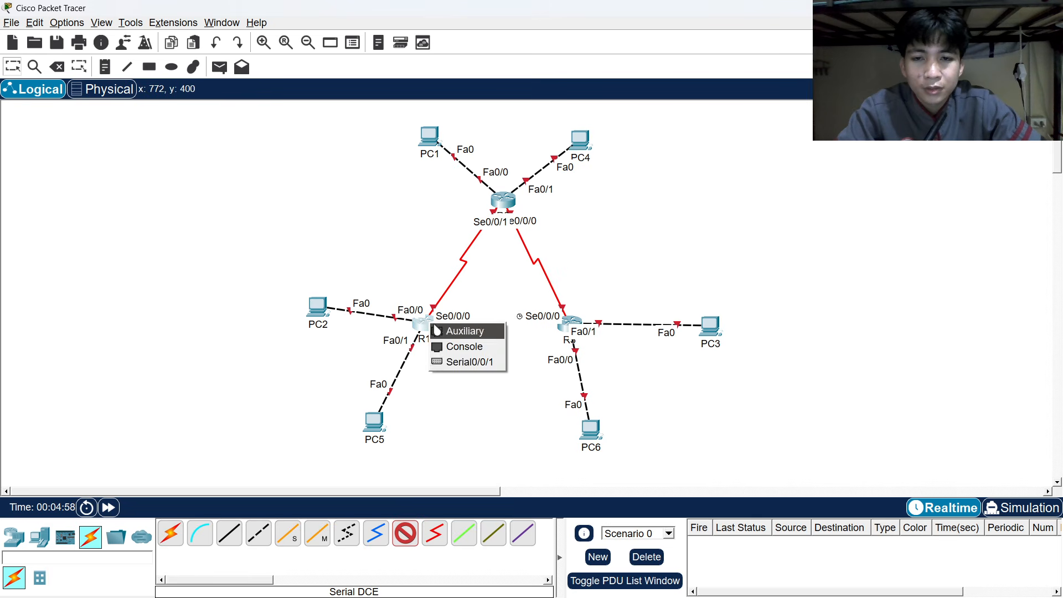
{"action": "left_click", "coordinate": [469, 363]}
{"action": "left_click", "coordinate": [570, 323]}
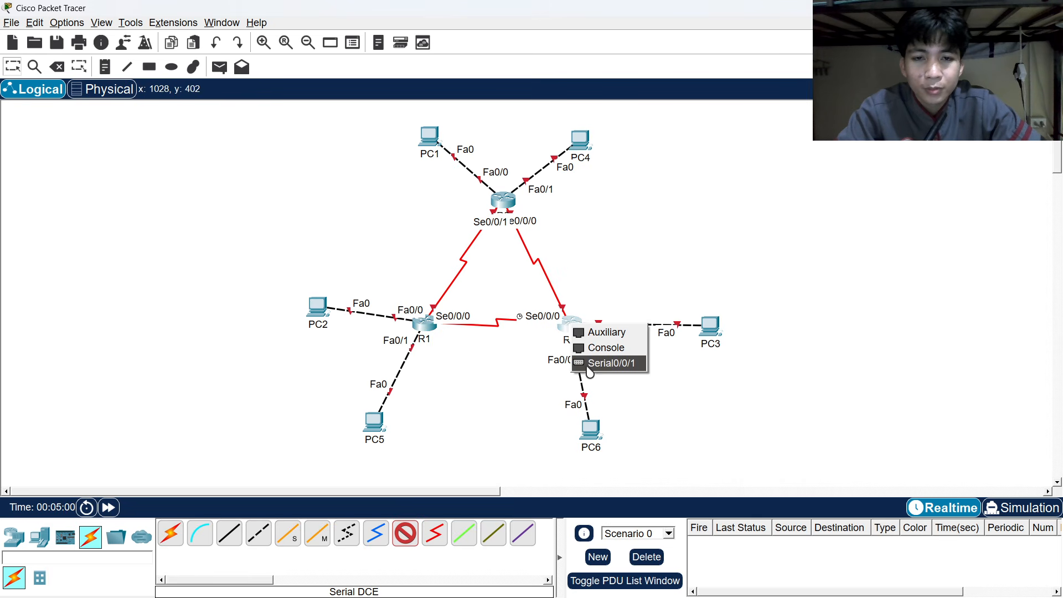
{"action": "left_click", "coordinate": [588, 365]}
{"action": "key", "text": "alt+Tab"}
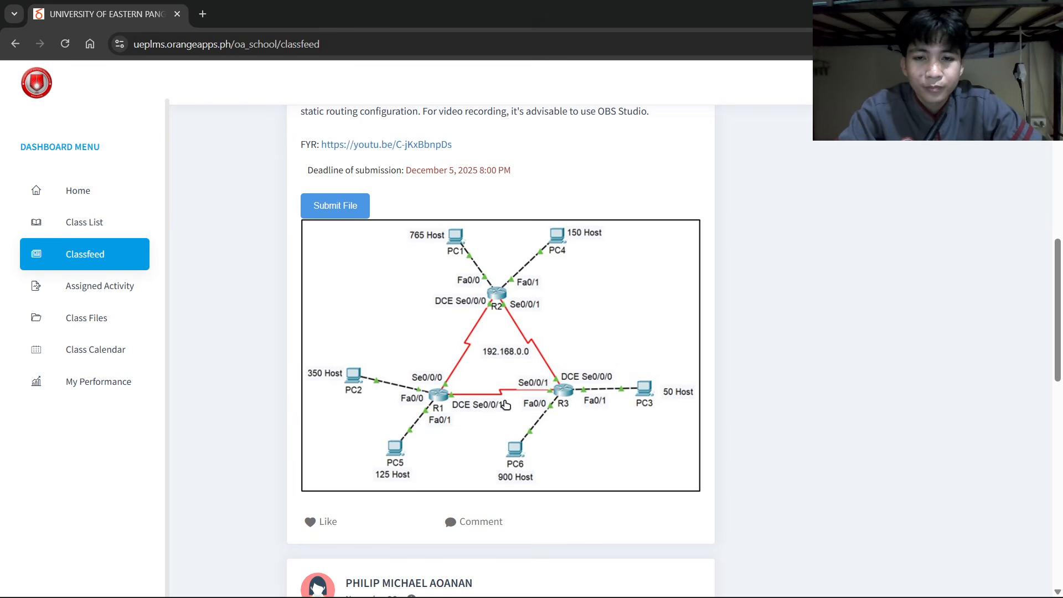
{"action": "key", "text": "alt+Tab"}
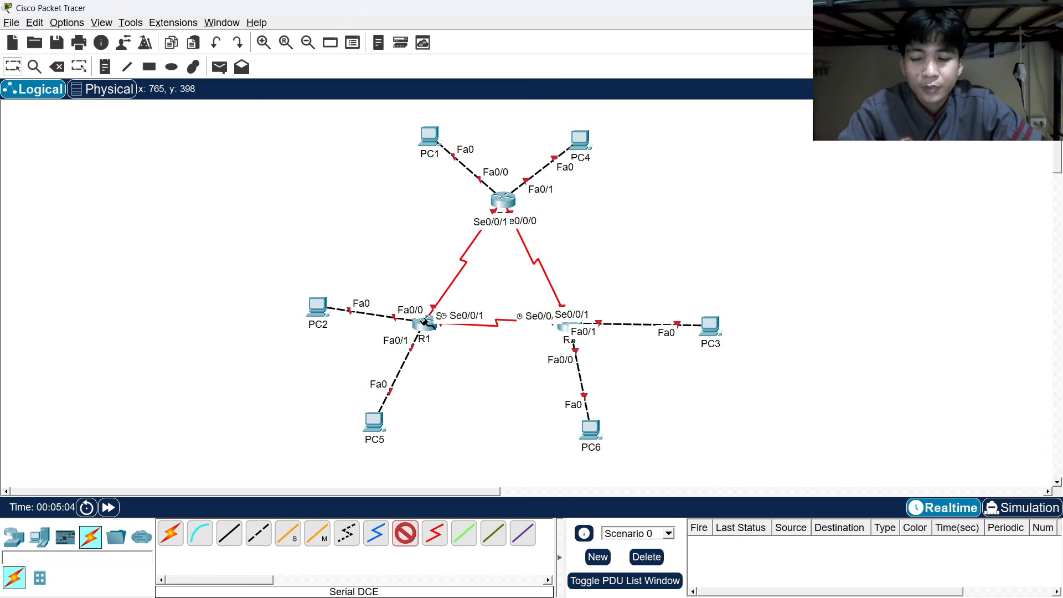
{"action": "left_click_drag", "start_coordinate": [423, 321], "coordinate": [448, 327]}
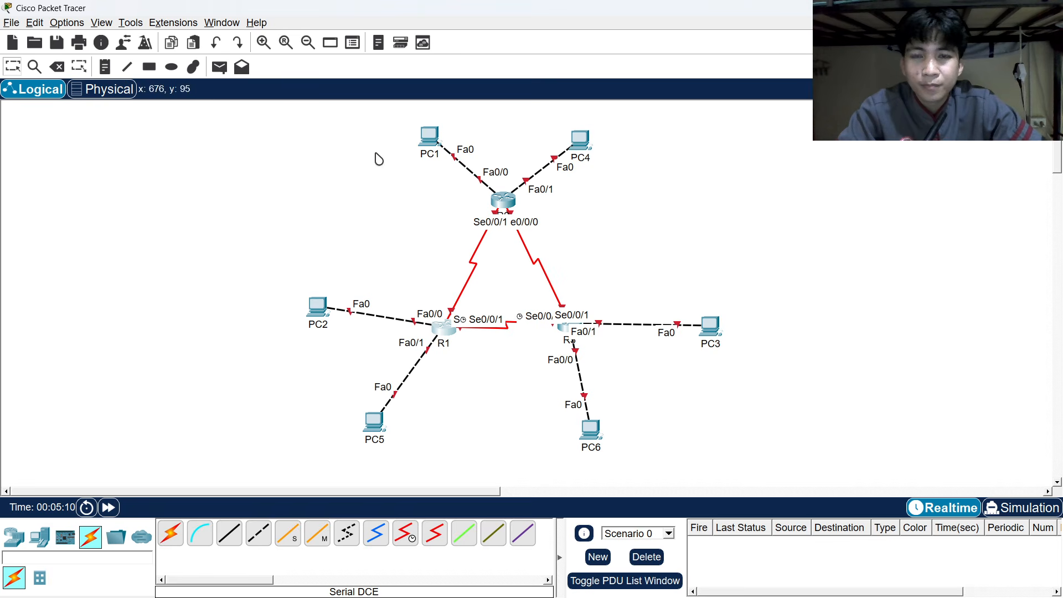
Scroll through the PC rows of the addressing table in Word.
{"action": "key", "text": "alt+Tab"}
{"action": "key", "text": "alt+Tab"}
{"action": "key", "text": "alt+Tab"}
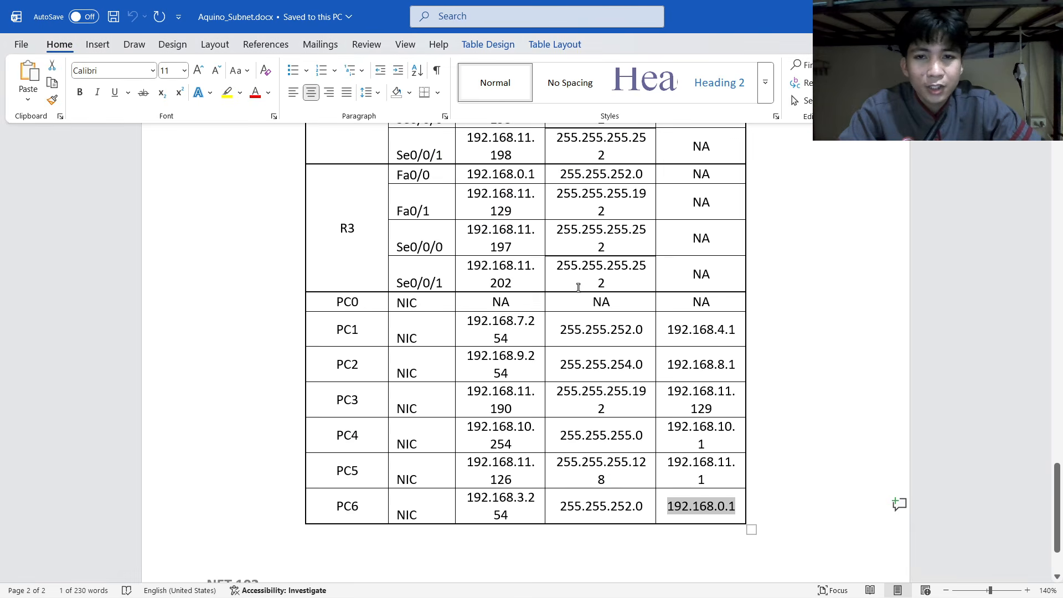
{"action": "scroll", "coordinate": [578, 287], "scroll_direction": "up", "scroll_amount": 20}
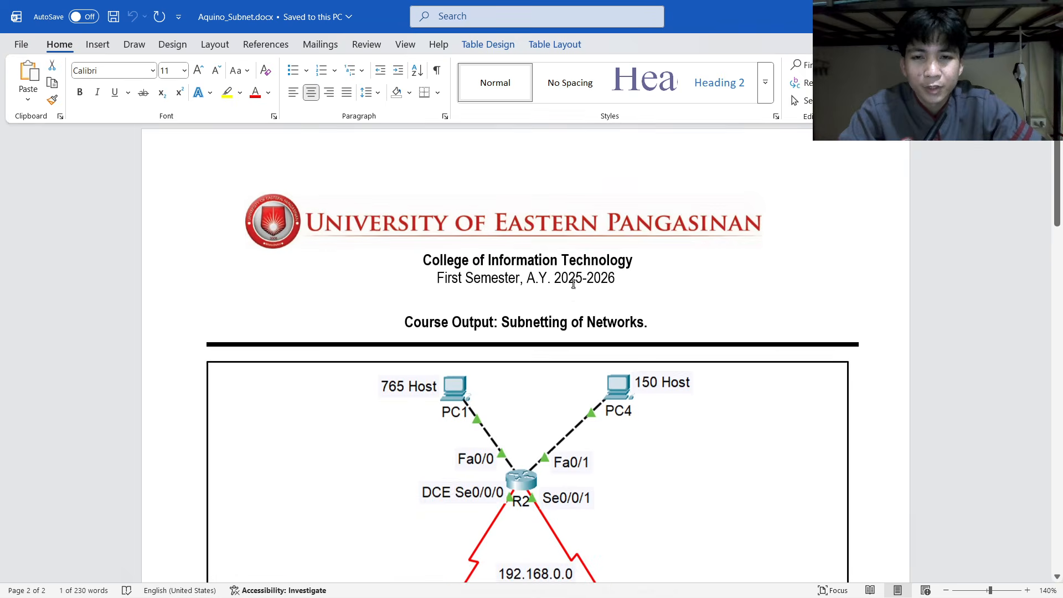
{"action": "scroll", "coordinate": [573, 284], "scroll_direction": "down", "scroll_amount": 20}
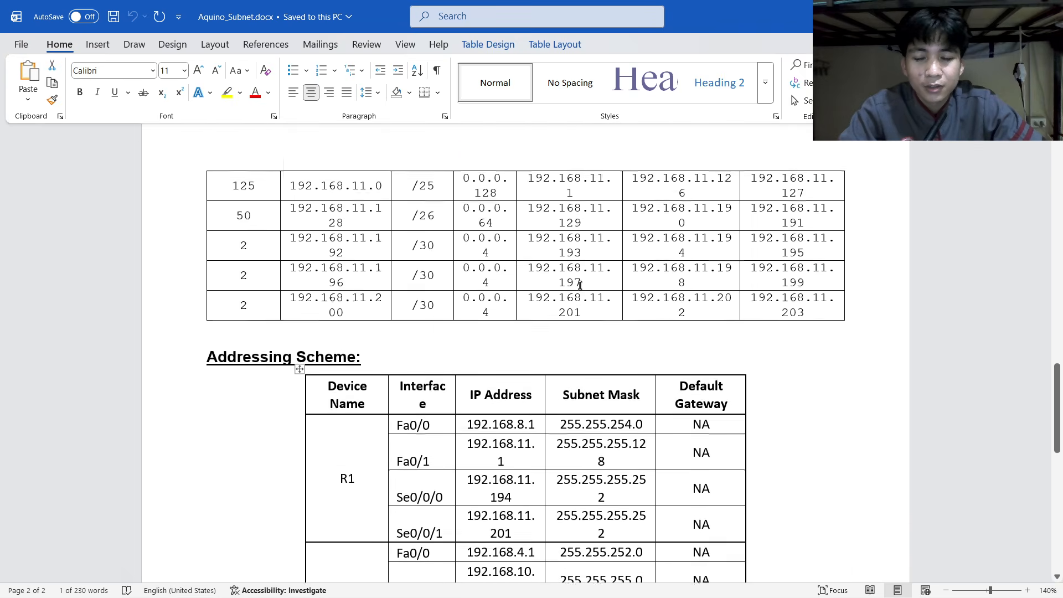
{"action": "scroll", "coordinate": [580, 285], "scroll_direction": "up", "scroll_amount": 5}
{"action": "scroll", "coordinate": [579, 285], "scroll_direction": "down", "scroll_amount": 13}
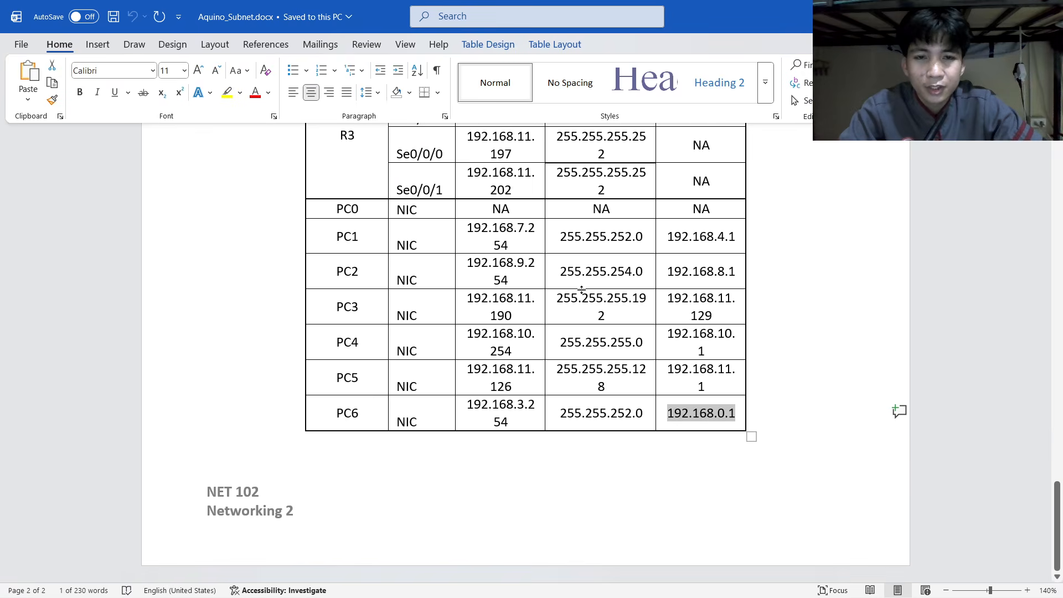
{"action": "left_click", "coordinate": [579, 466]}
Look over the class feed page in the browser.
{"action": "key", "text": "alt+Tab"}
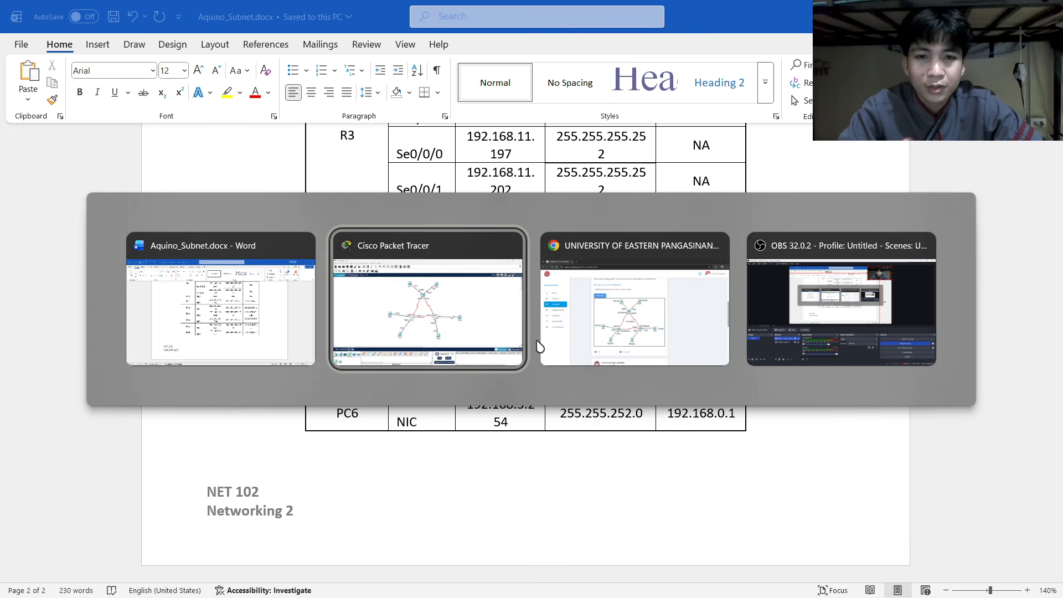
{"action": "left_click", "coordinate": [560, 341]}
{"action": "scroll", "coordinate": [562, 339], "scroll_direction": "up", "scroll_amount": 5}
{"action": "scroll", "coordinate": [561, 339], "scroll_direction": "down", "scroll_amount": 18}
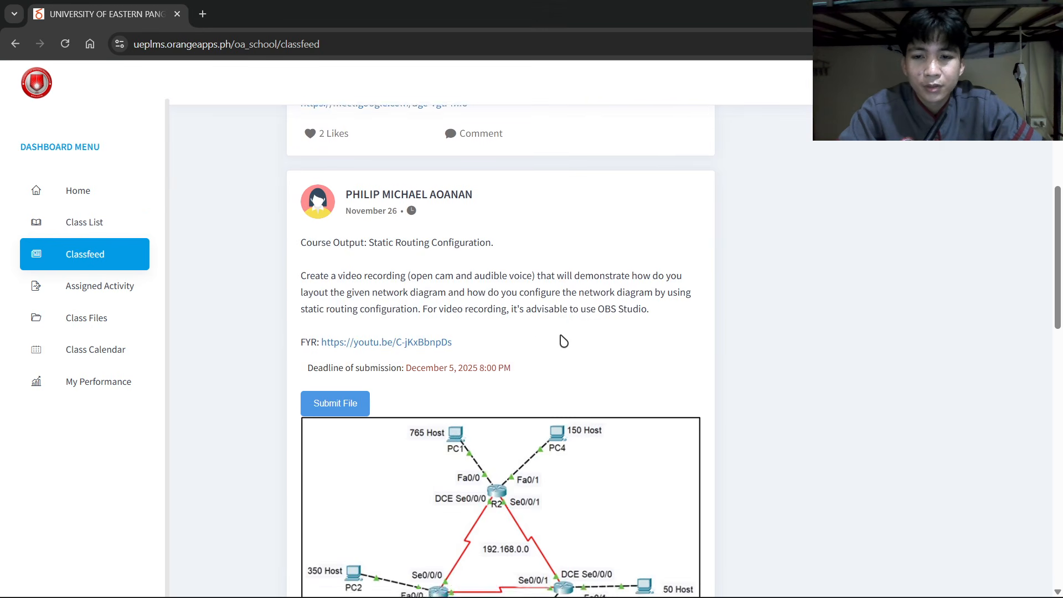
{"action": "scroll", "coordinate": [399, 327], "scroll_direction": "down", "scroll_amount": 4}
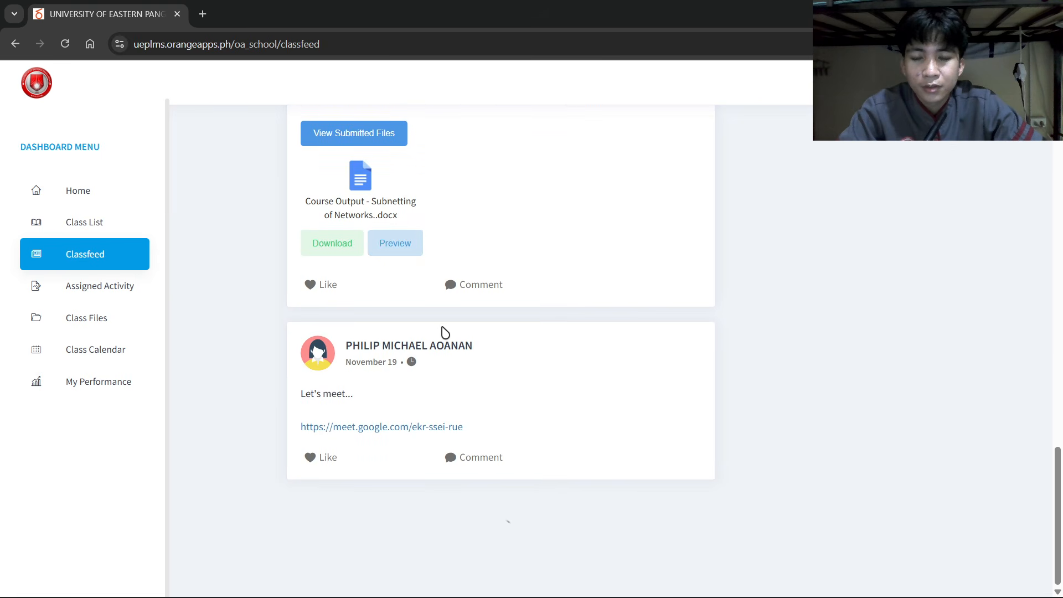
{"action": "scroll", "coordinate": [536, 344], "scroll_direction": "up", "scroll_amount": 6}
{"action": "scroll", "coordinate": [497, 366], "scroll_direction": "down", "scroll_amount": 3}
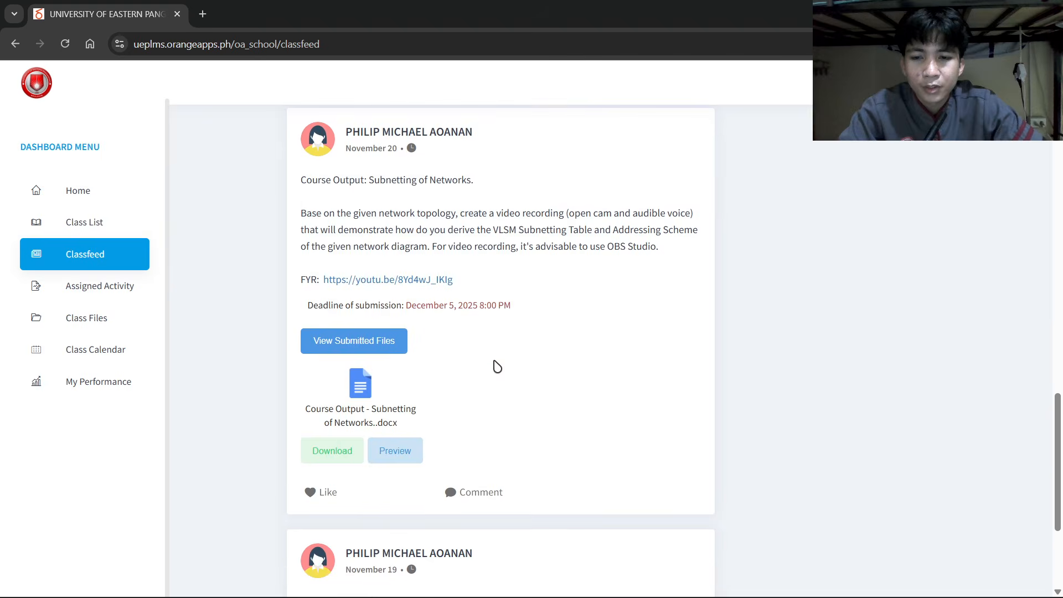
{"action": "scroll", "coordinate": [471, 417], "scroll_direction": "up", "scroll_amount": 4}
{"action": "scroll", "coordinate": [427, 412], "scroll_direction": "down", "scroll_amount": 3}
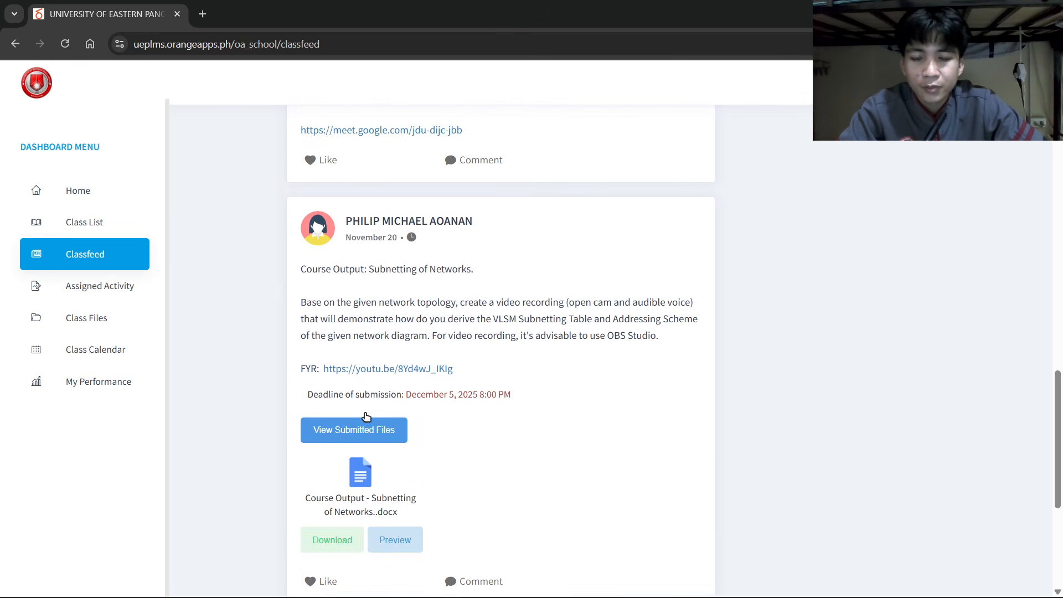
Recheck the Word addressing table, then return to the Packet Tracer topology.
{"action": "key", "text": "alt+Tab"}
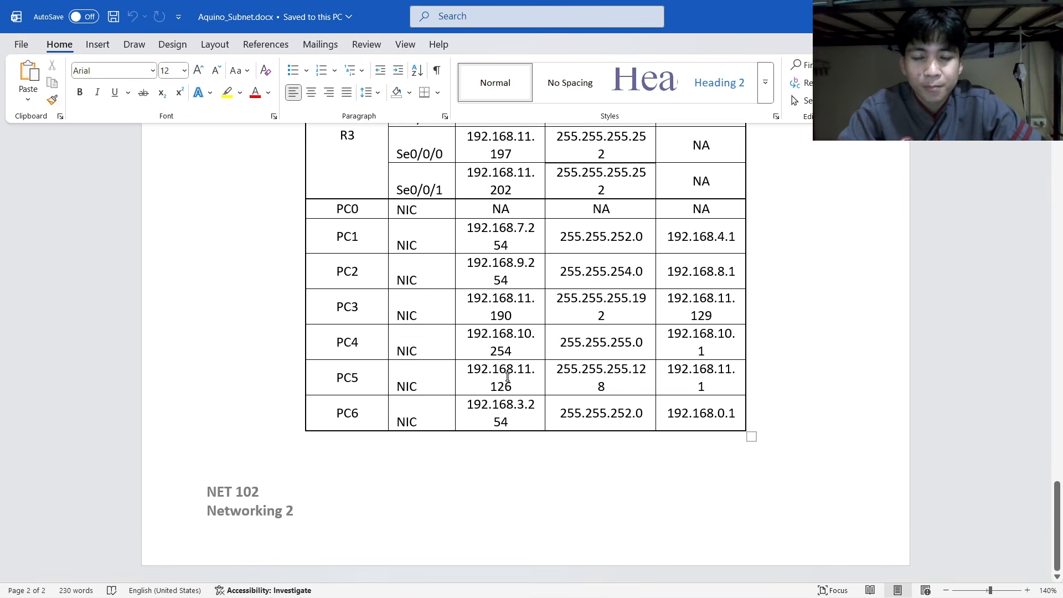
{"action": "scroll", "coordinate": [508, 377], "scroll_direction": "up", "scroll_amount": 6}
{"action": "scroll", "coordinate": [508, 377], "scroll_direction": "down", "scroll_amount": 5}
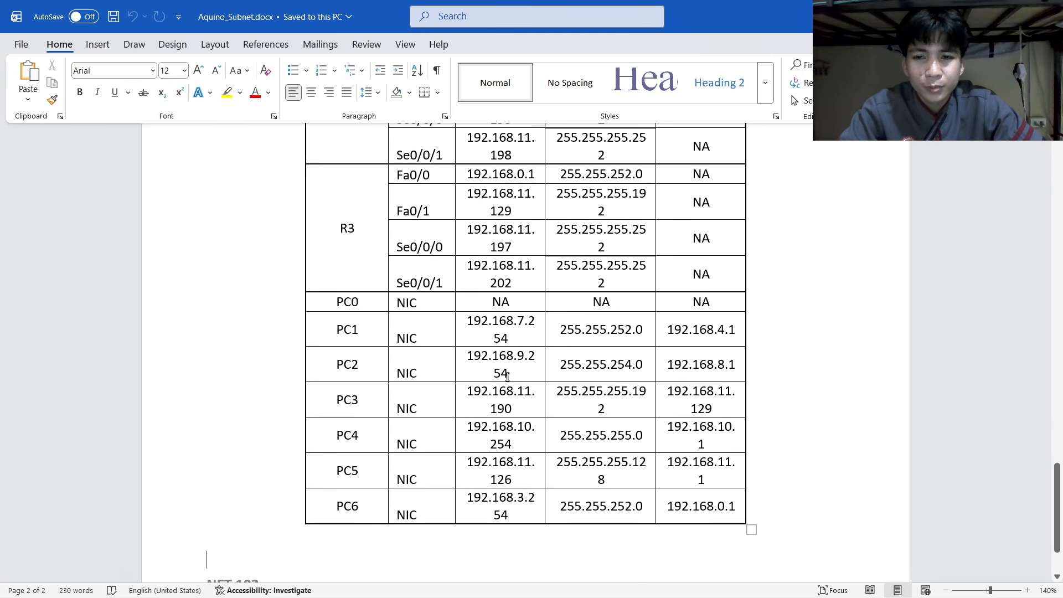
{"action": "scroll", "coordinate": [507, 376], "scroll_direction": "up", "scroll_amount": 8}
{"action": "scroll", "coordinate": [403, 324], "scroll_direction": "down", "scroll_amount": 8}
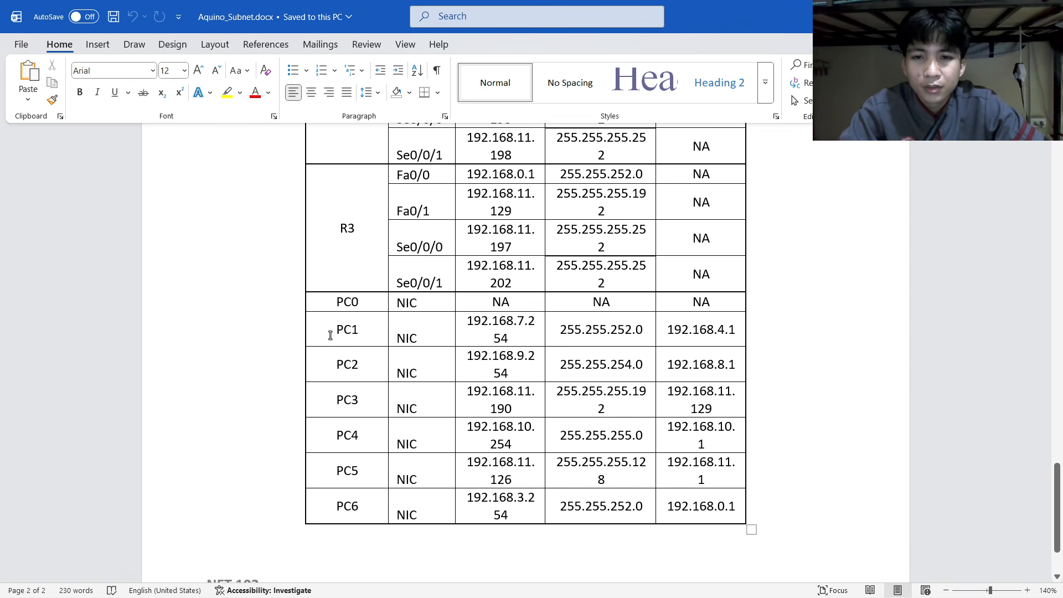
{"action": "key", "text": "alt+Tab"}
{"action": "key", "text": "alt+Tab"}
{"action": "key", "text": "alt+Tab"}
{"action": "key", "text": "Tab"}
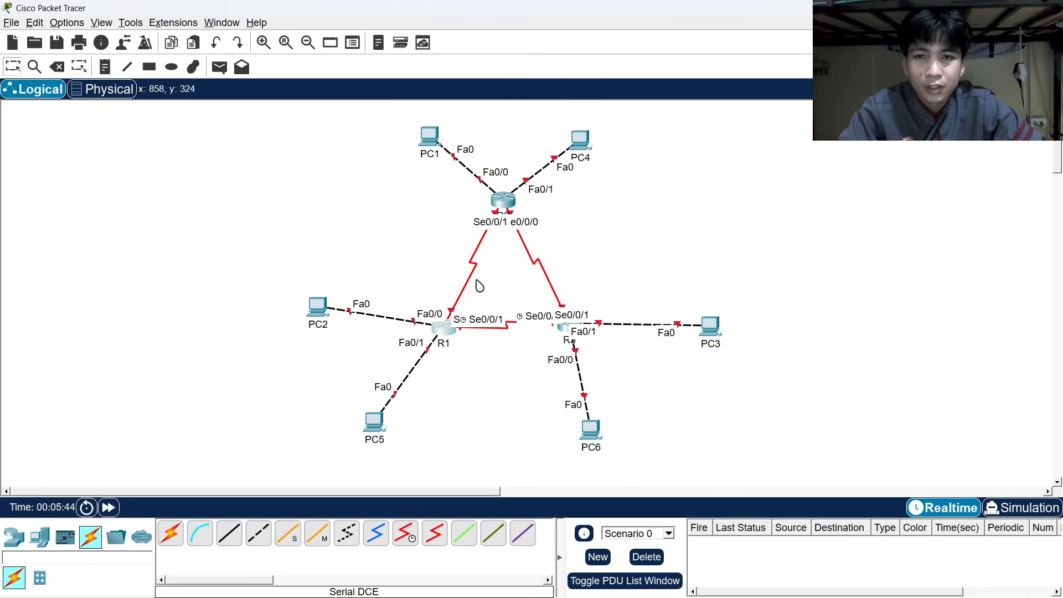
Open PC1's Desktop IP Configuration page.
{"action": "left_click", "coordinate": [430, 142]}
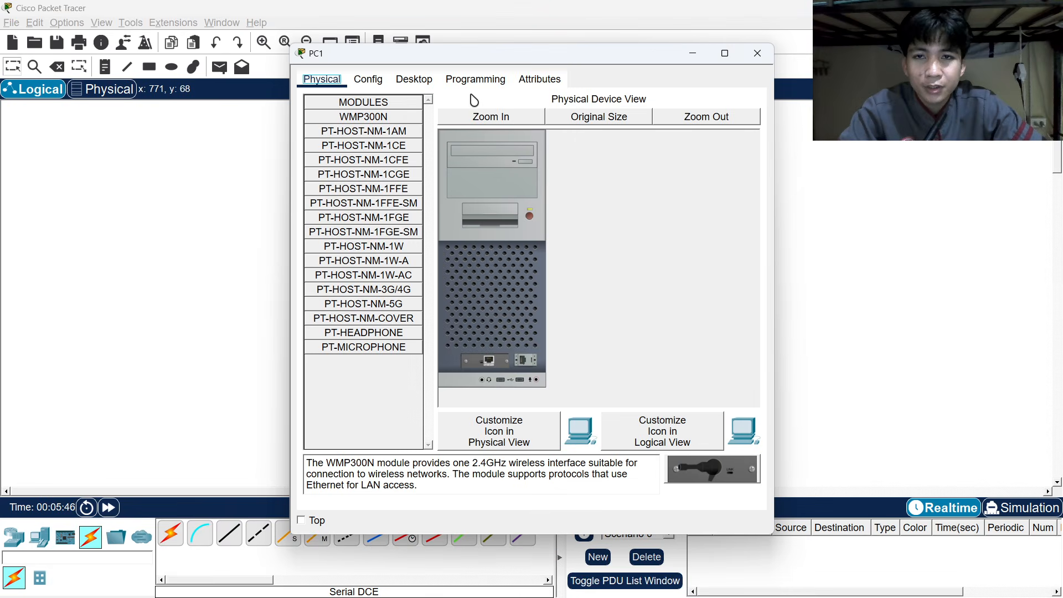
{"action": "left_click", "coordinate": [415, 80]}
{"action": "left_click", "coordinate": [352, 138]}
Select PC1's address 192.168.7.254 in the Word addressing table.
{"action": "key", "text": "alt+Tab"}
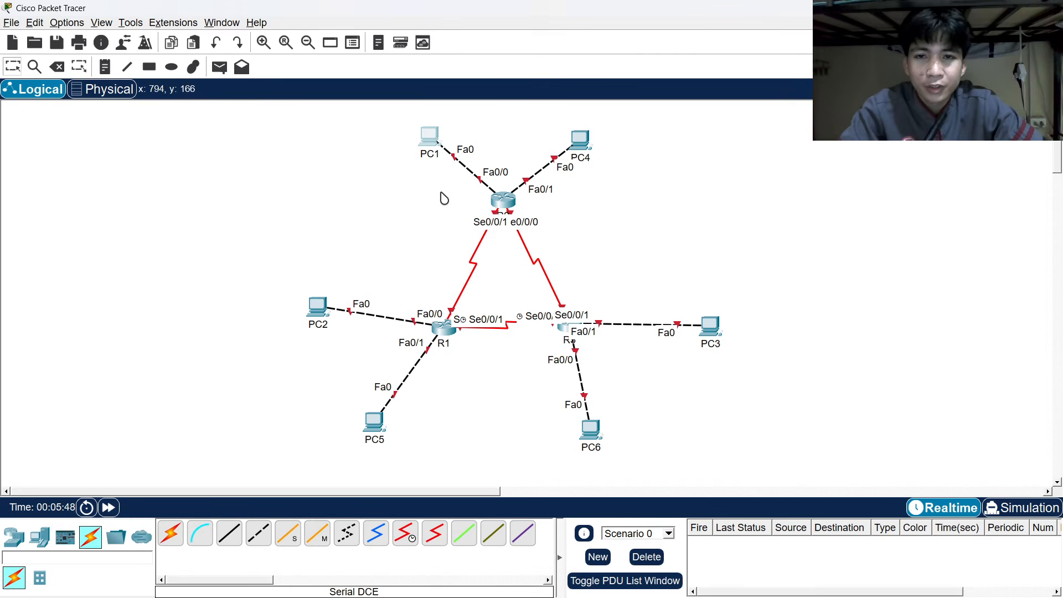
{"action": "key", "text": "alt+Tab"}
{"action": "key", "text": "alt+Tab"}
{"action": "key", "text": "Tab"}
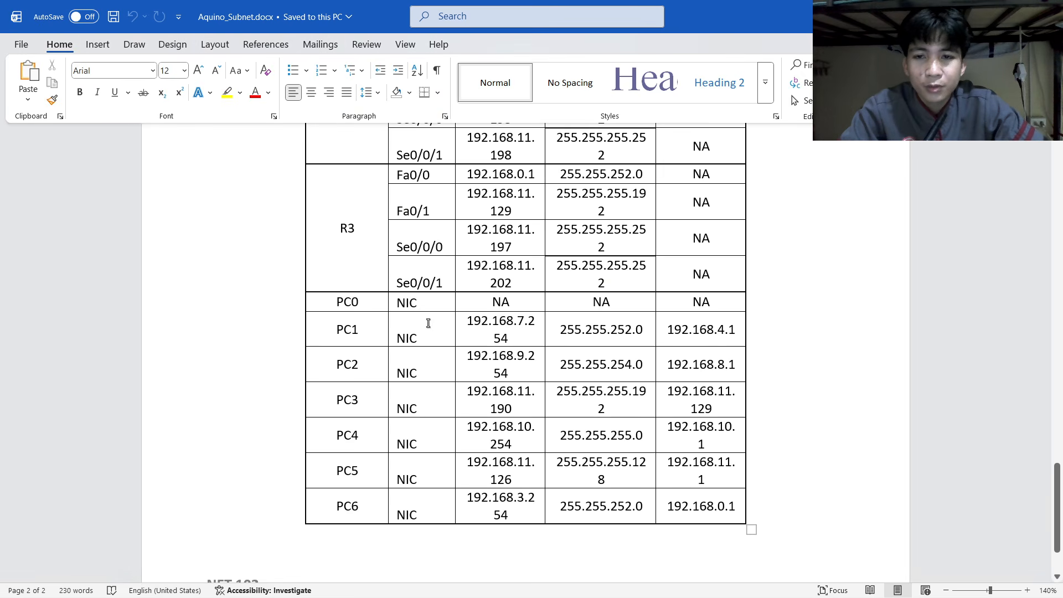
{"action": "scroll", "coordinate": [475, 311], "scroll_direction": "up", "scroll_amount": 5}
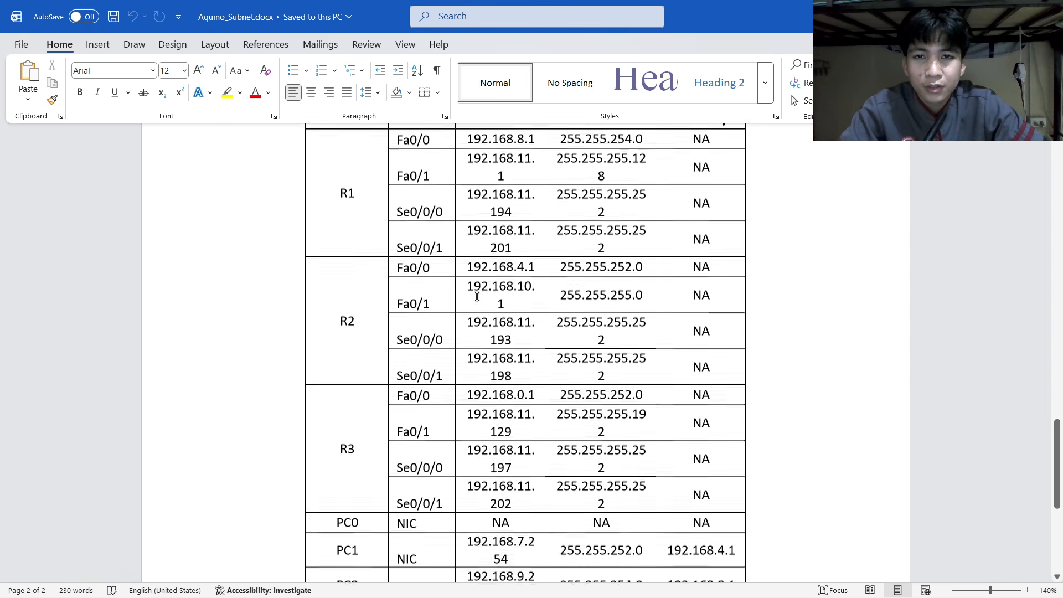
{"action": "scroll", "coordinate": [528, 339], "scroll_direction": "down", "scroll_amount": 6}
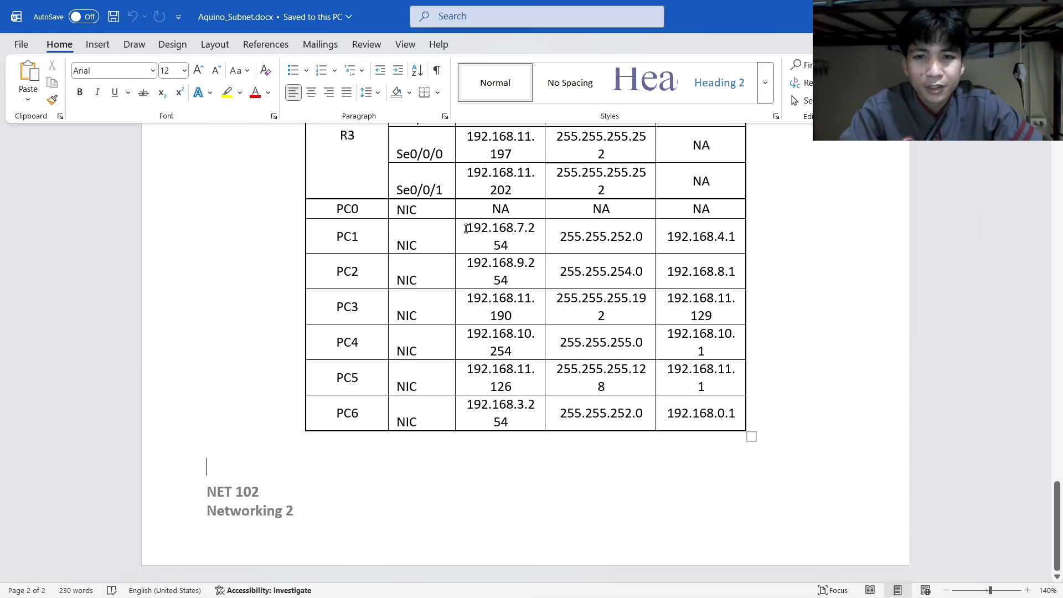
{"action": "left_click_drag", "start_coordinate": [466, 229], "coordinate": [512, 249]}
{"action": "key", "text": "ctrl+c"}
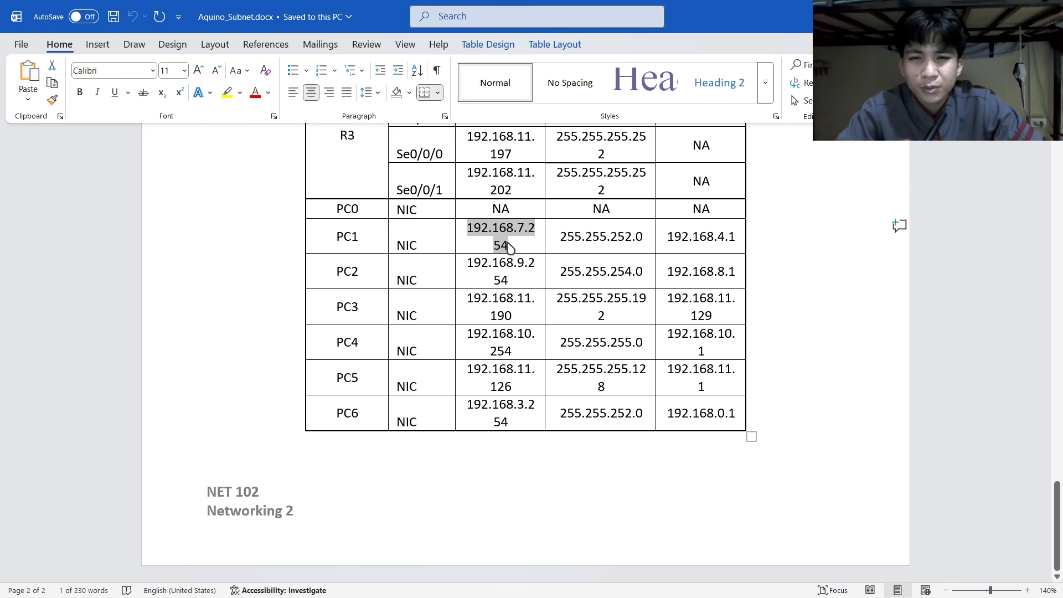
{"action": "scroll", "coordinate": [508, 252], "scroll_direction": "up", "scroll_amount": 1}
{"action": "scroll", "coordinate": [501, 262], "scroll_direction": "down", "scroll_amount": 1}
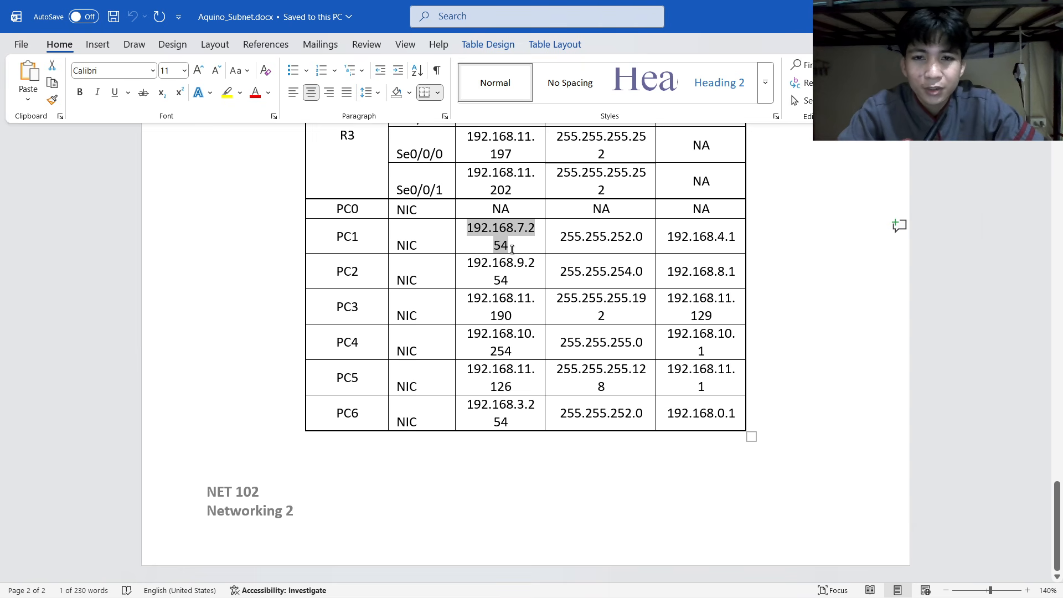
{"action": "key", "text": "alt+Tab"}
Paste 192.168.7.254 as PC1's IPv4 address and change the mask to 255.255.252.0.
{"action": "left_click", "coordinate": [489, 174]}
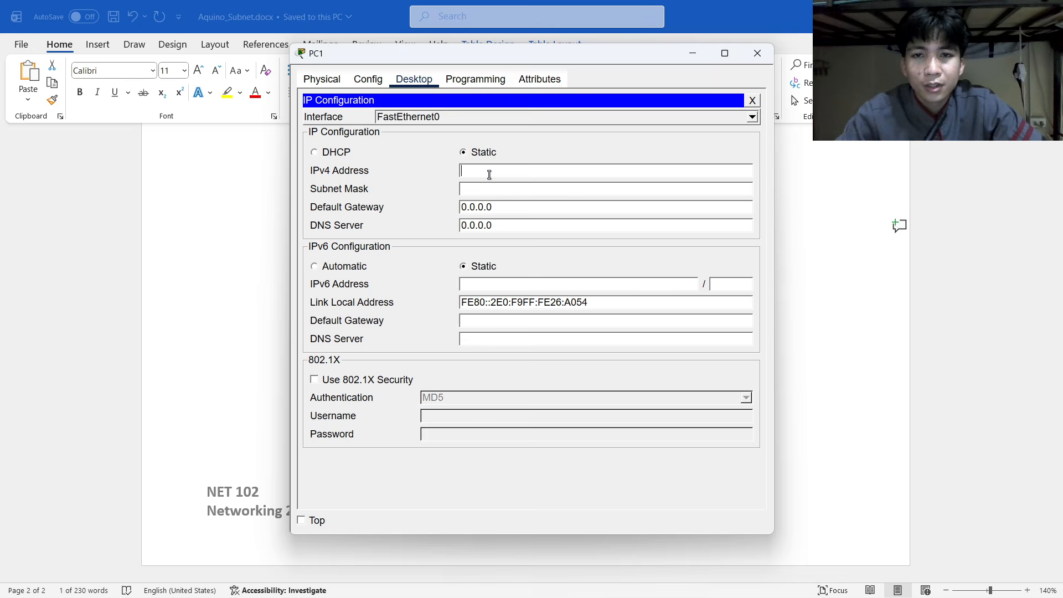
{"action": "key", "text": "ctrl+v"}
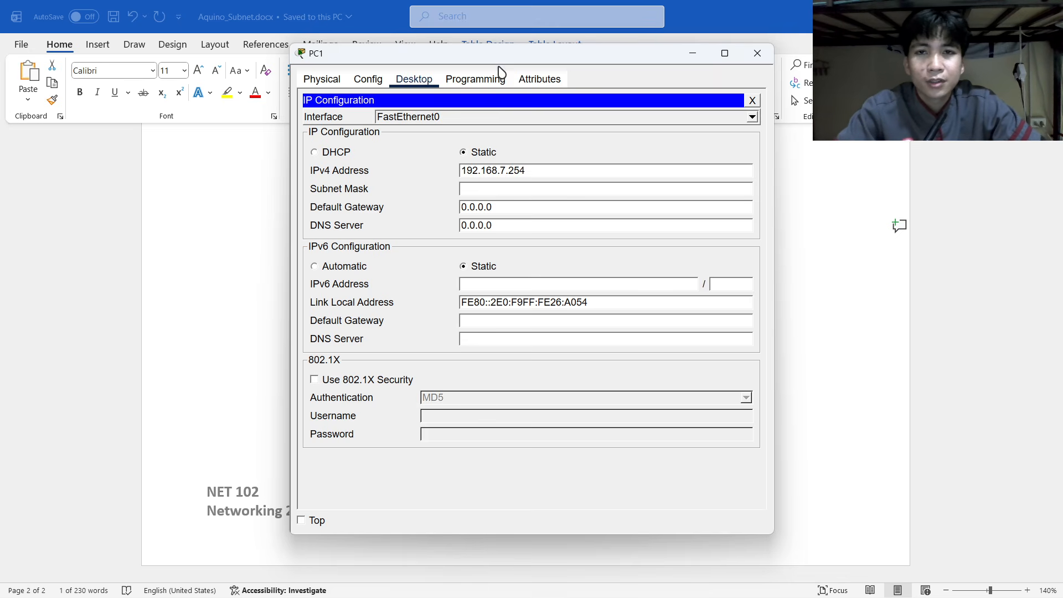
{"action": "left_click_drag", "start_coordinate": [500, 62], "coordinate": [781, 86]}
{"action": "left_click", "coordinate": [789, 214]}
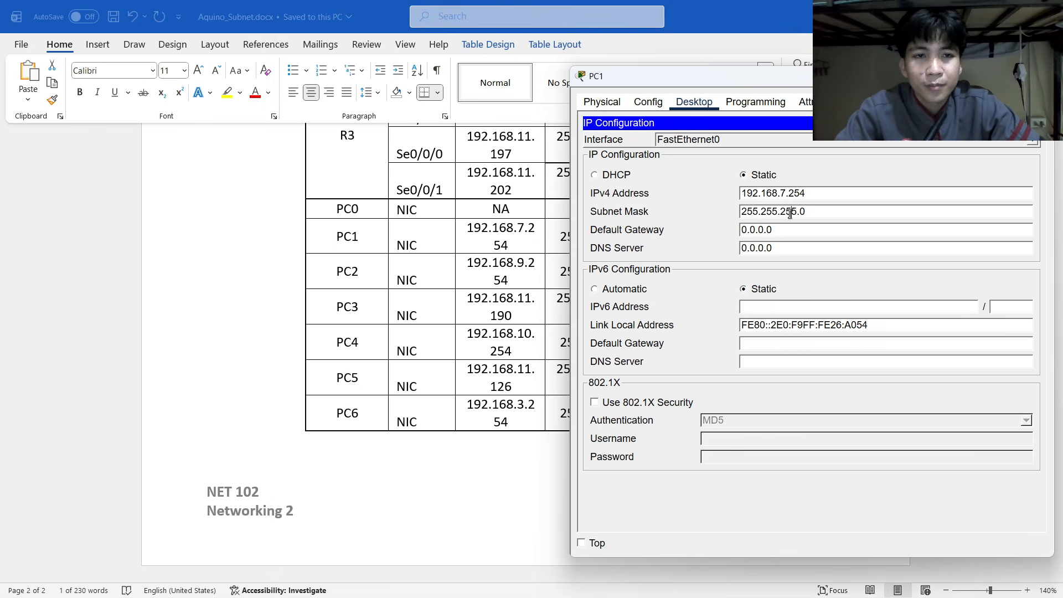
{"action": "left_click_drag", "start_coordinate": [643, 75], "coordinate": [732, 85]}
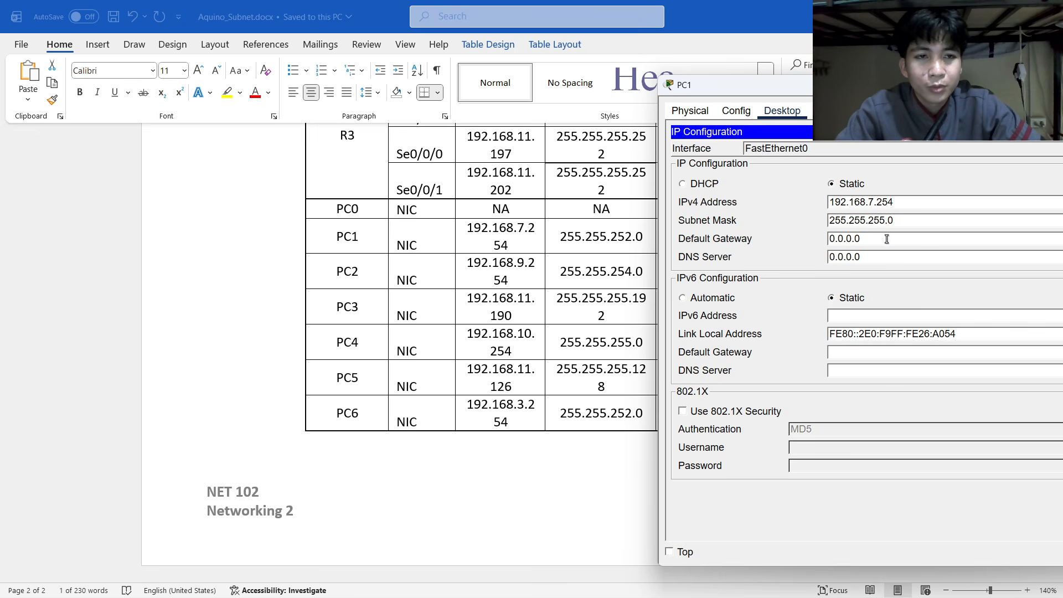
{"action": "key", "text": "BackSpace"}
{"action": "type", "text": "2"}
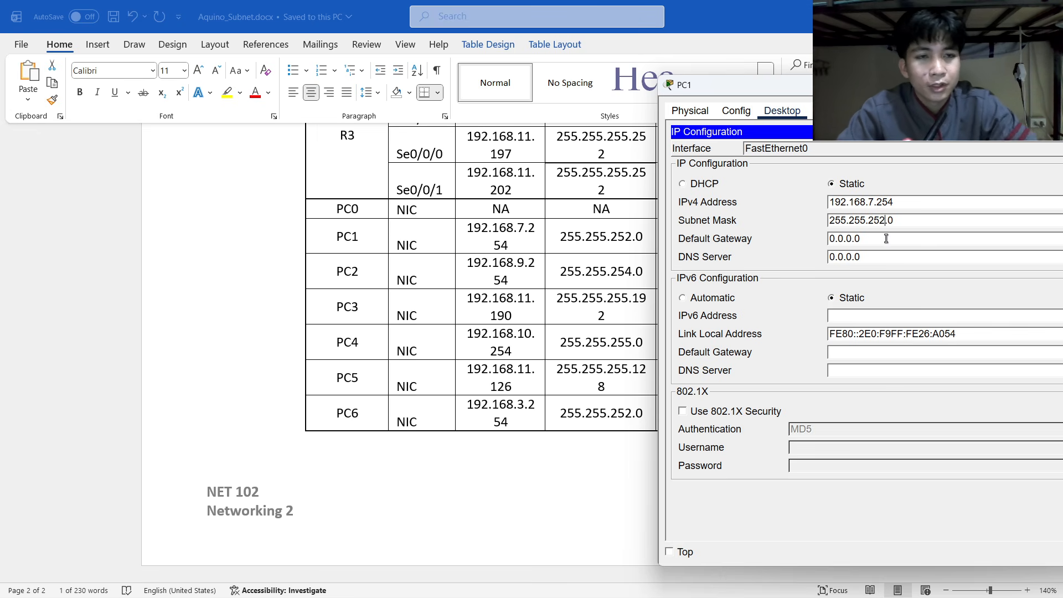
Enter PC1's default gateway 192.168.4.1 and close its settings window.
{"action": "left_click_drag", "start_coordinate": [809, 85], "coordinate": [286, 88]}
{"action": "left_click_drag", "start_coordinate": [332, 238], "coordinate": [218, 242]}
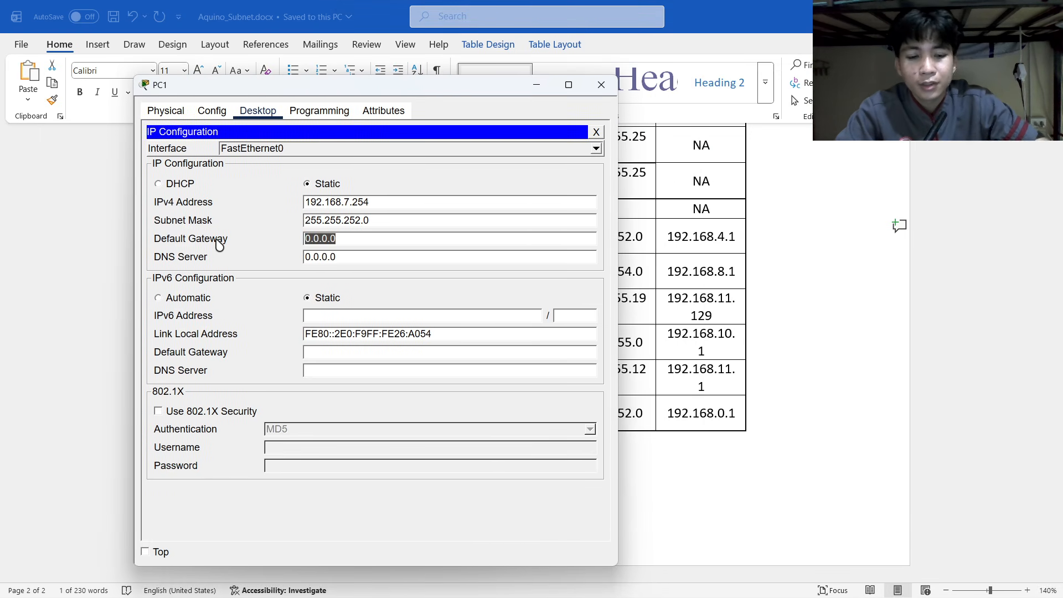
{"action": "type", "text": "192."}
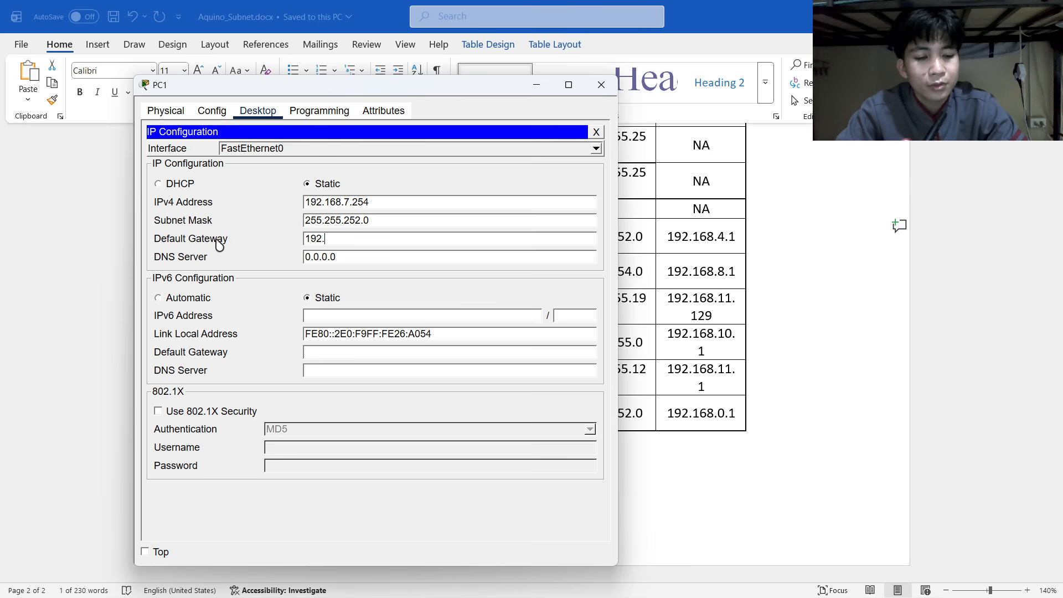
{"action": "type", "text": "168.4.1"}
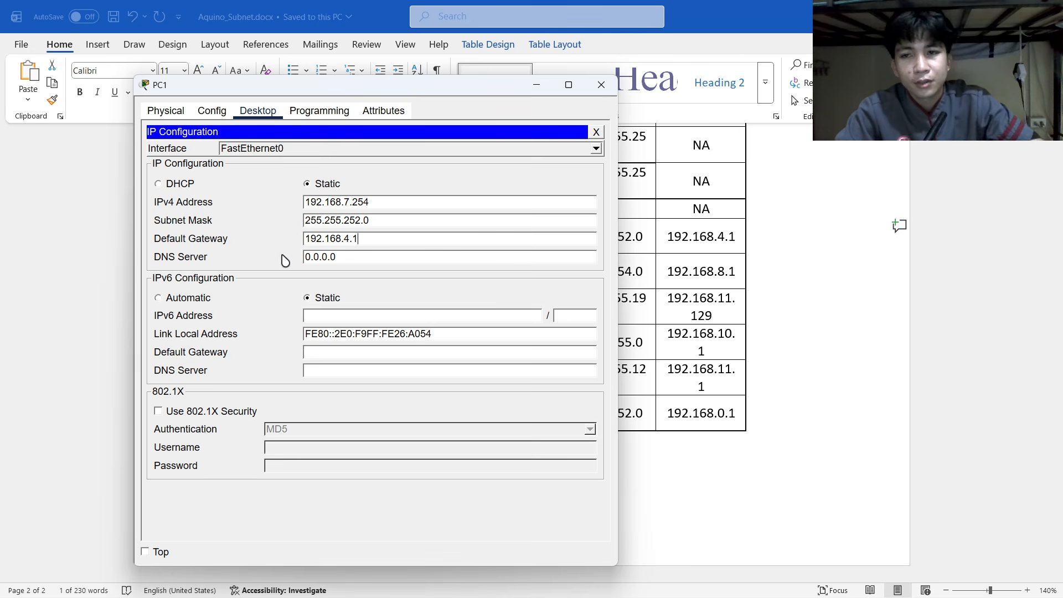
{"action": "left_click", "coordinate": [601, 86]}
{"action": "key", "text": "alt+Tab"}
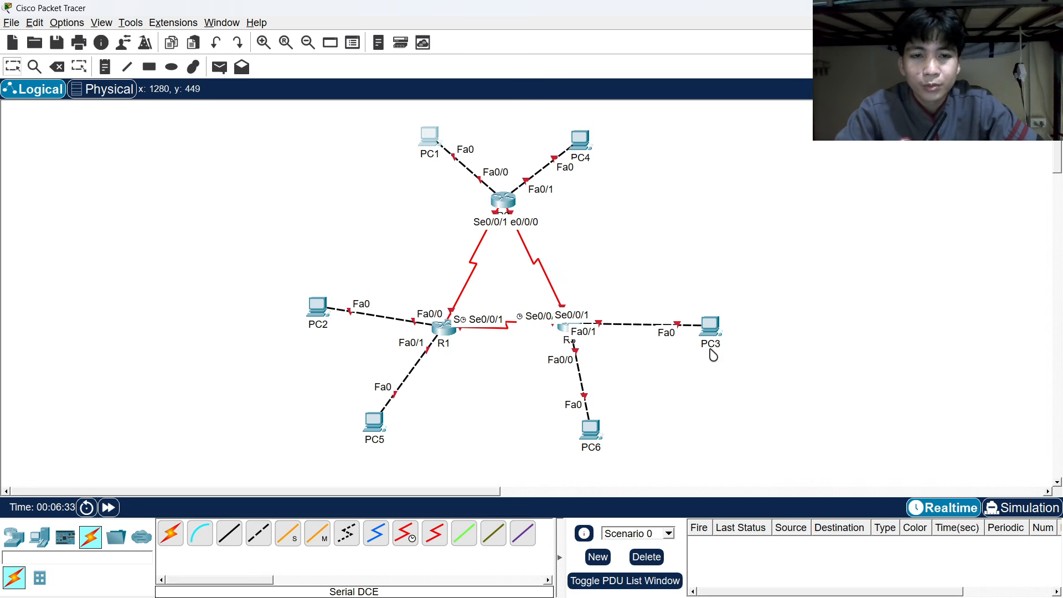
Open PC2's Desktop IP Configuration page.
{"action": "left_click", "coordinate": [318, 307]}
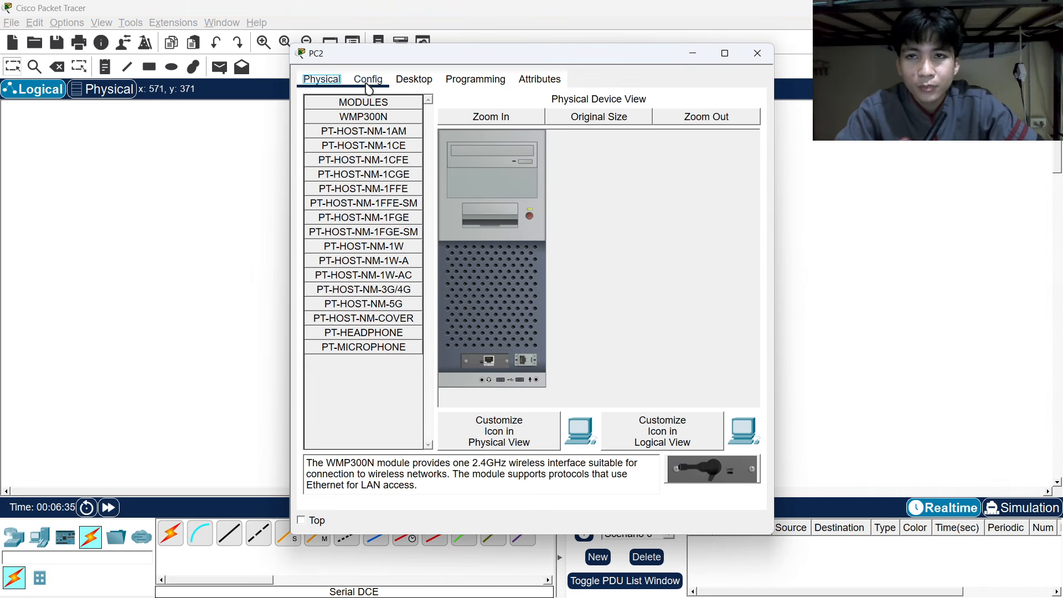
{"action": "left_click", "coordinate": [414, 79]}
{"action": "left_click", "coordinate": [375, 106]}
Give PC2 IPv4 192.168.9.254 from the table and mask 255.255.254.0.
{"action": "key", "text": "alt+Tab"}
{"action": "key", "text": "alt+Tab"}
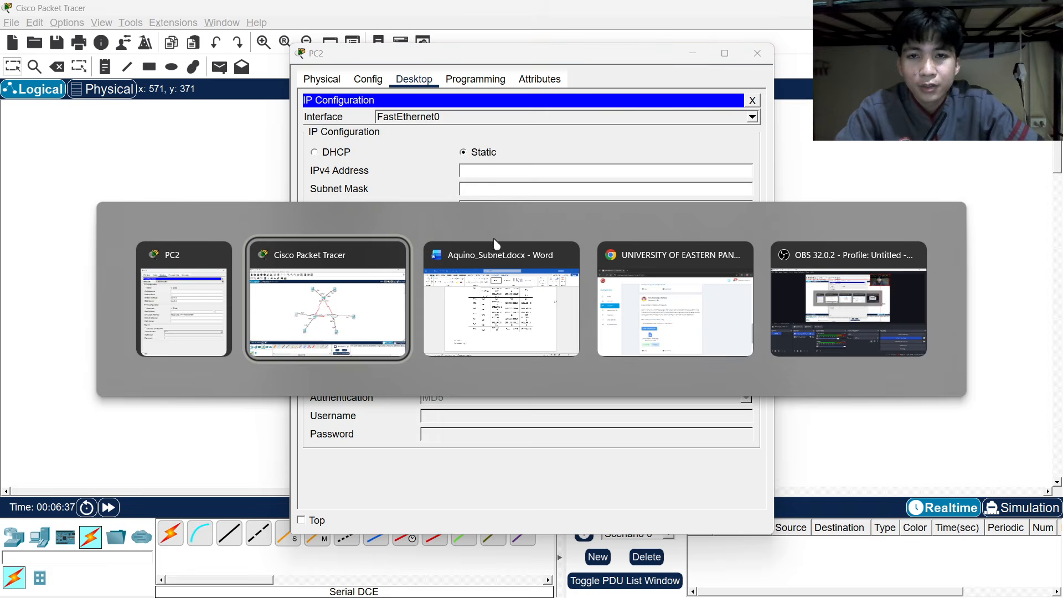
{"action": "left_click_drag", "start_coordinate": [470, 261], "coordinate": [531, 278]}
{"action": "key", "text": "ctrl+c"}
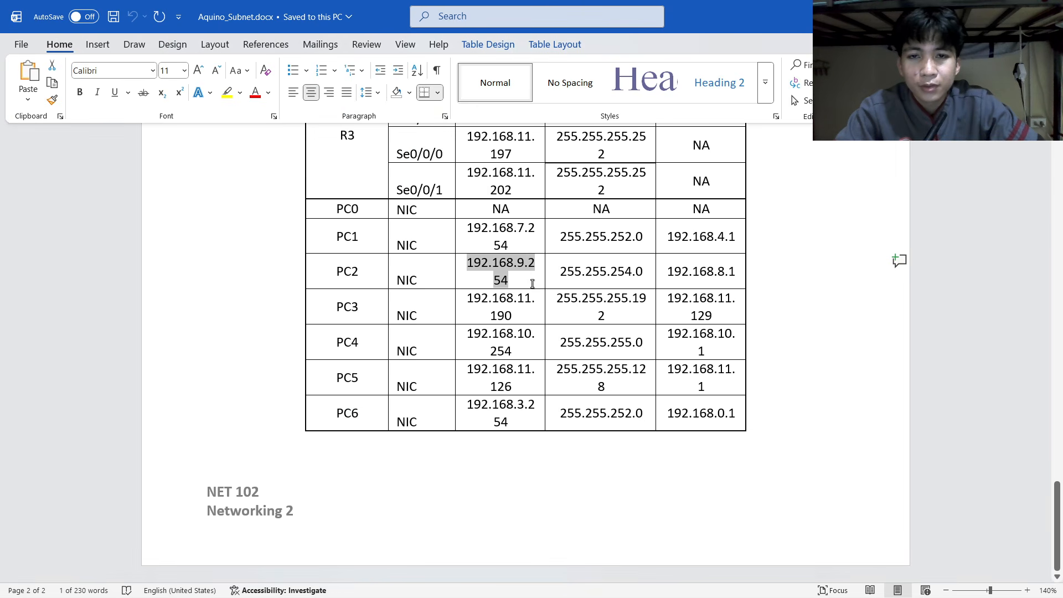
{"action": "key", "text": "alt+Tab"}
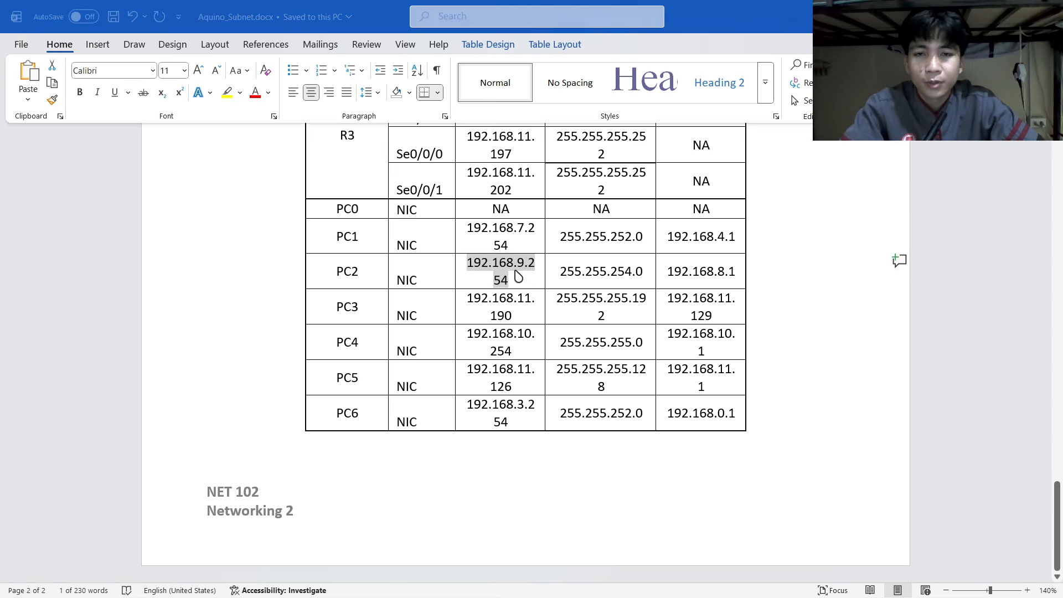
{"action": "key", "text": "ctrl+v"}
{"action": "left_click", "coordinate": [488, 188]}
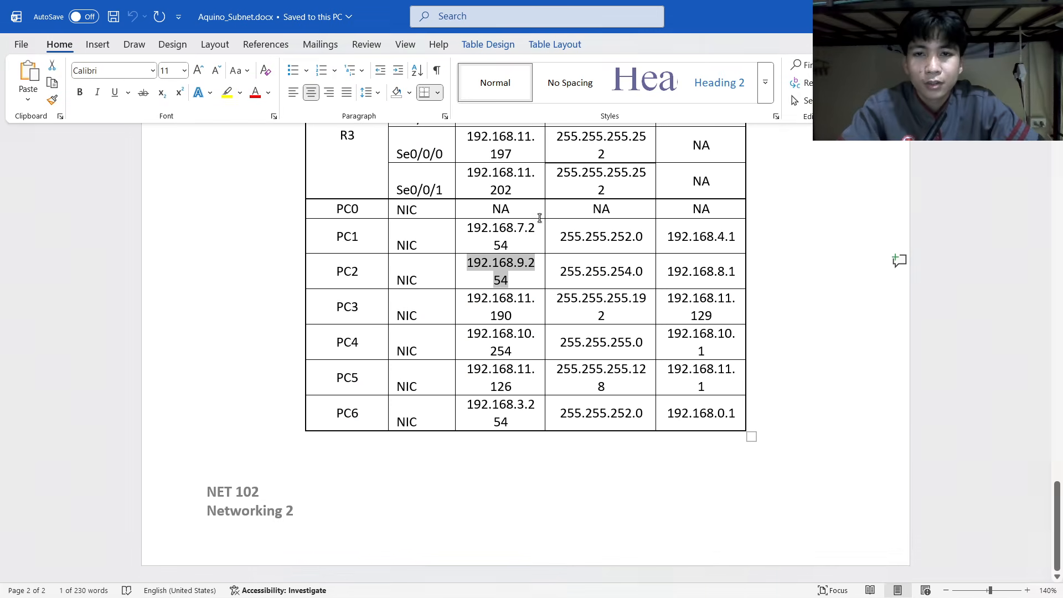
{"action": "key", "text": "alt+Tab"}
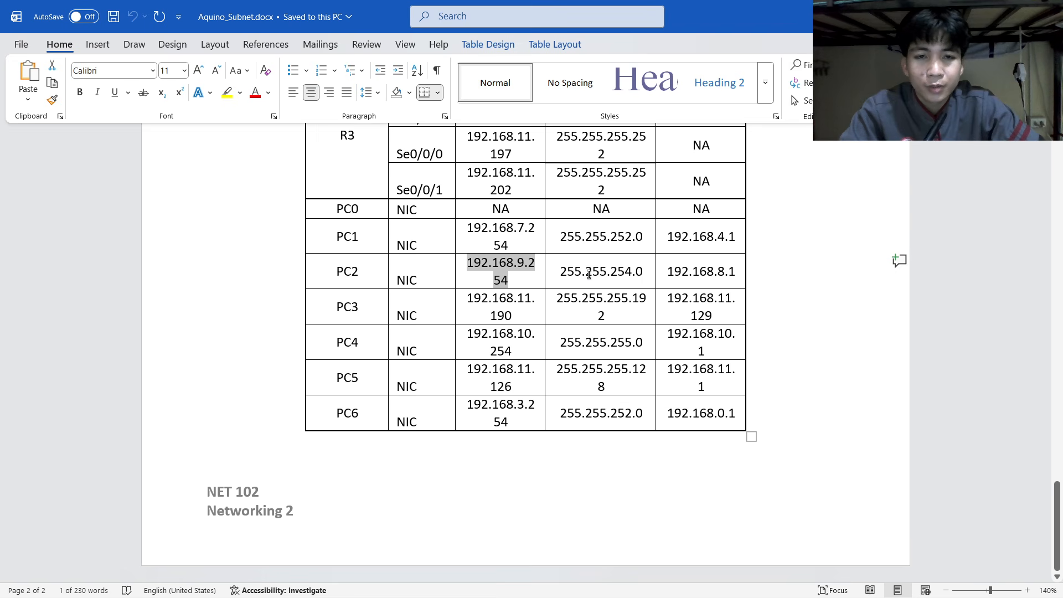
{"action": "key", "text": "alt+Tab"}
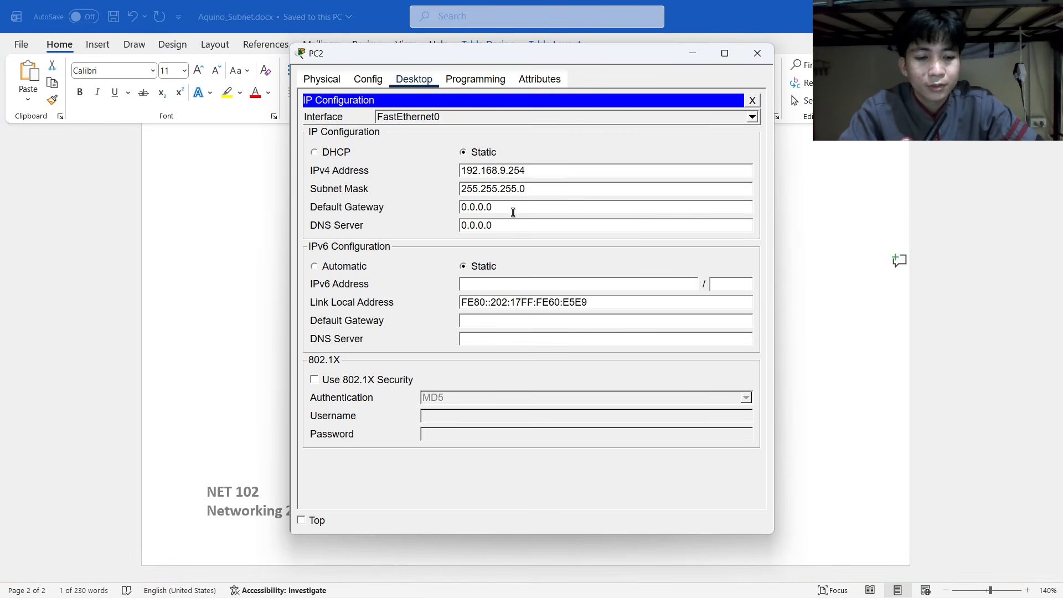
{"action": "key", "text": "BackSpace"}
Copy PC2's gateway 192.168.8.1 from the table into the Default Gateway field.
{"action": "key", "text": "alt+Tab"}
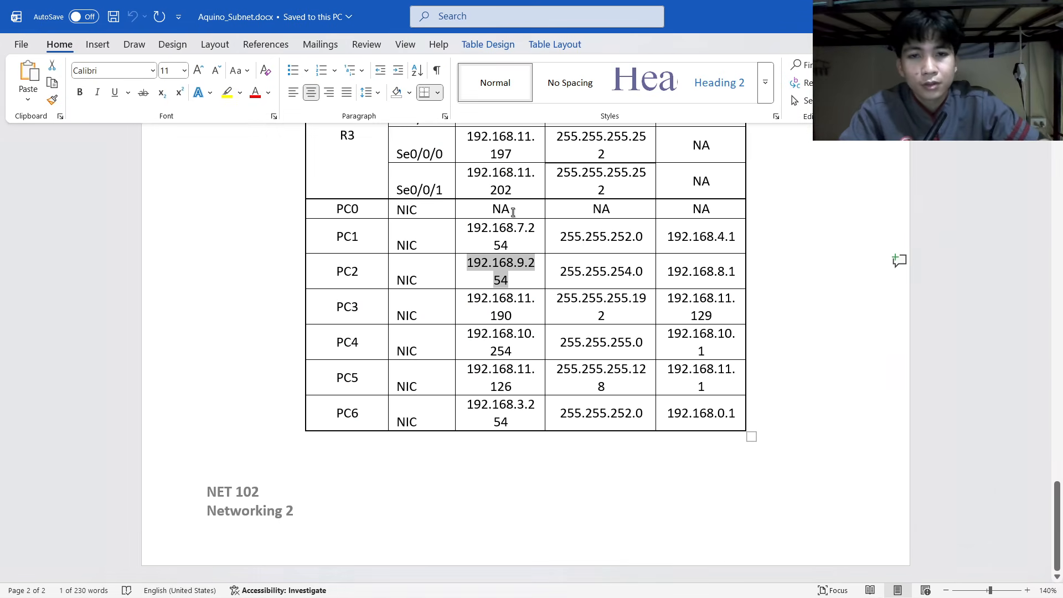
{"action": "left_click_drag", "start_coordinate": [668, 273], "coordinate": [735, 273]}
{"action": "key", "text": "ctrl+c"}
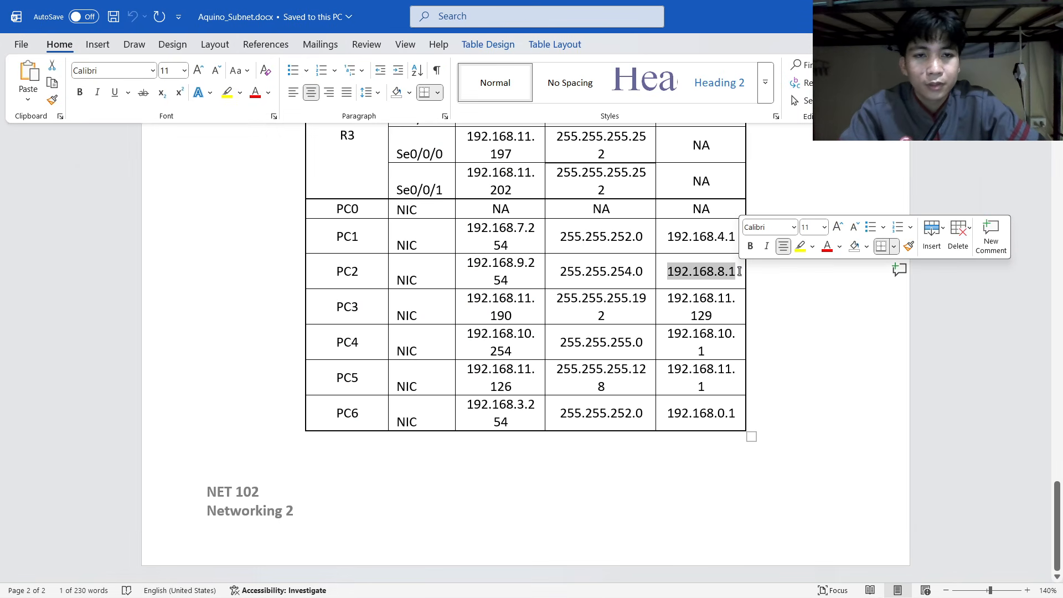
{"action": "key", "text": "alt+Tab"}
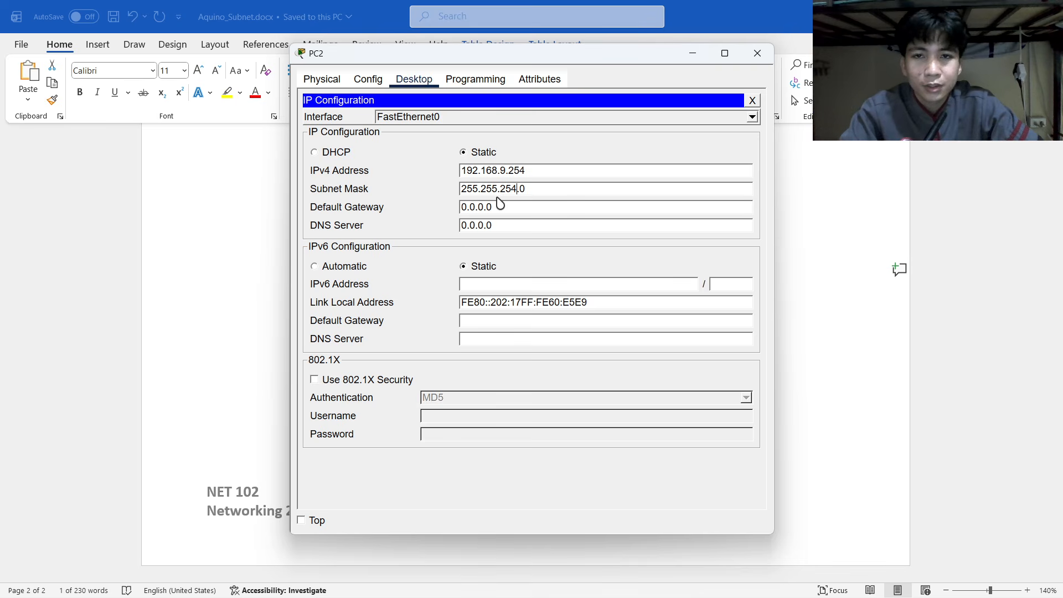
{"action": "left_click_drag", "start_coordinate": [474, 206], "coordinate": [439, 209]}
{"action": "key", "text": "ctrl+v"}
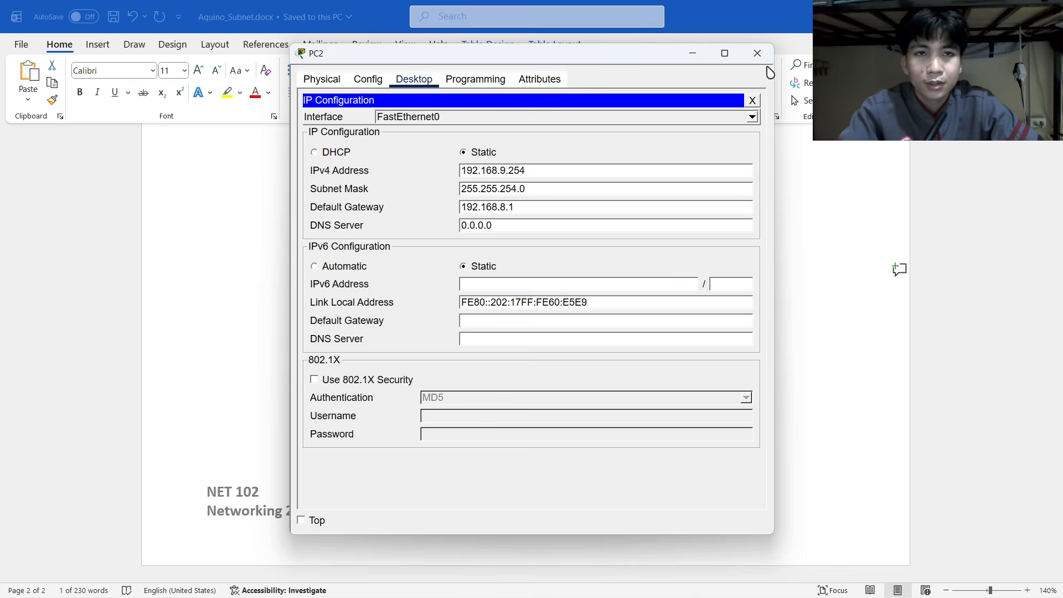
{"action": "key", "text": "alt+Tab"}
{"action": "key", "text": "alt+Tab"}
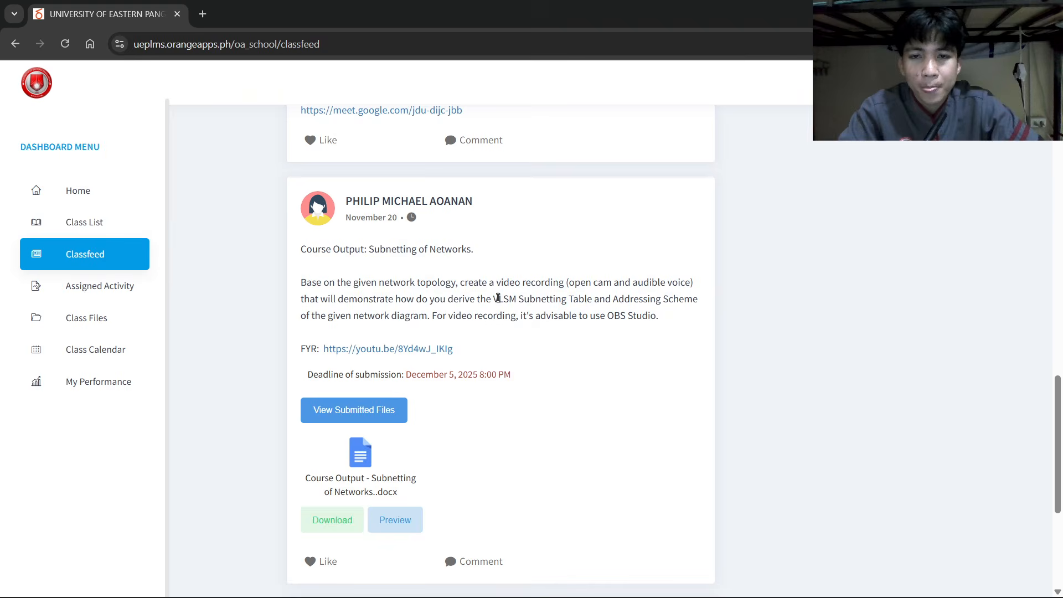
{"action": "key", "text": "alt+Tab"}
{"action": "key", "text": "Tab"}
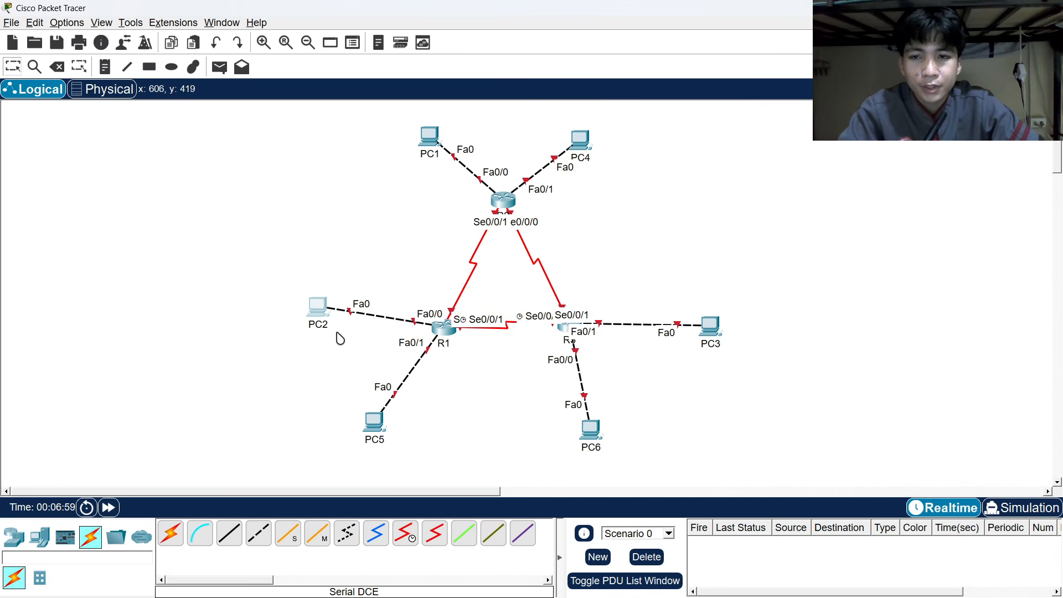
Open PC3's Desktop IP Configuration page.
{"action": "left_click", "coordinate": [710, 326]}
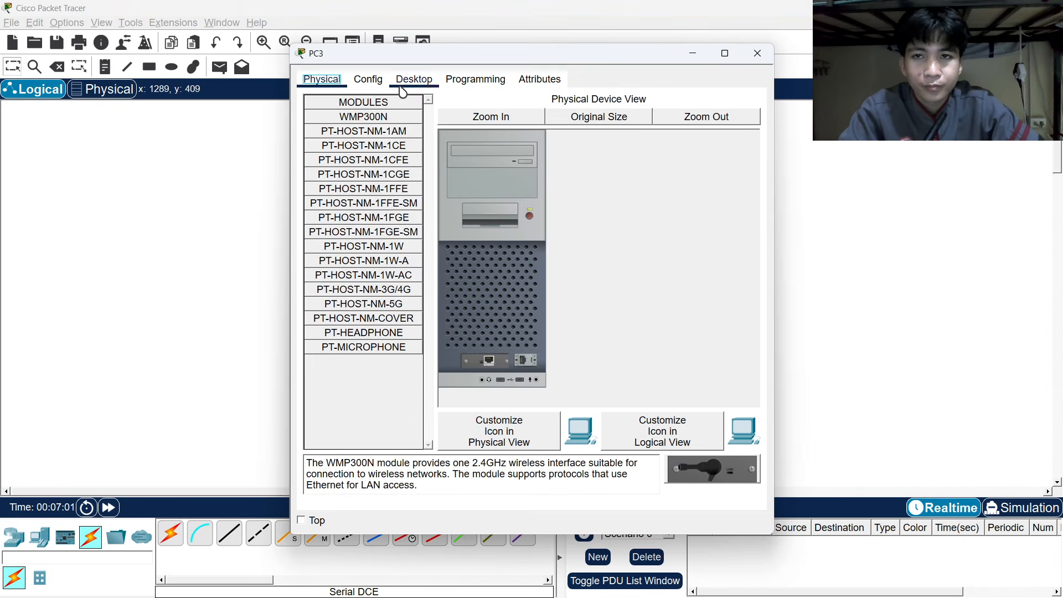
{"action": "left_click", "coordinate": [414, 79]}
{"action": "left_click", "coordinate": [374, 125]}
{"action": "key", "text": "alt+Tab"}
{"action": "key", "text": "Tab"}
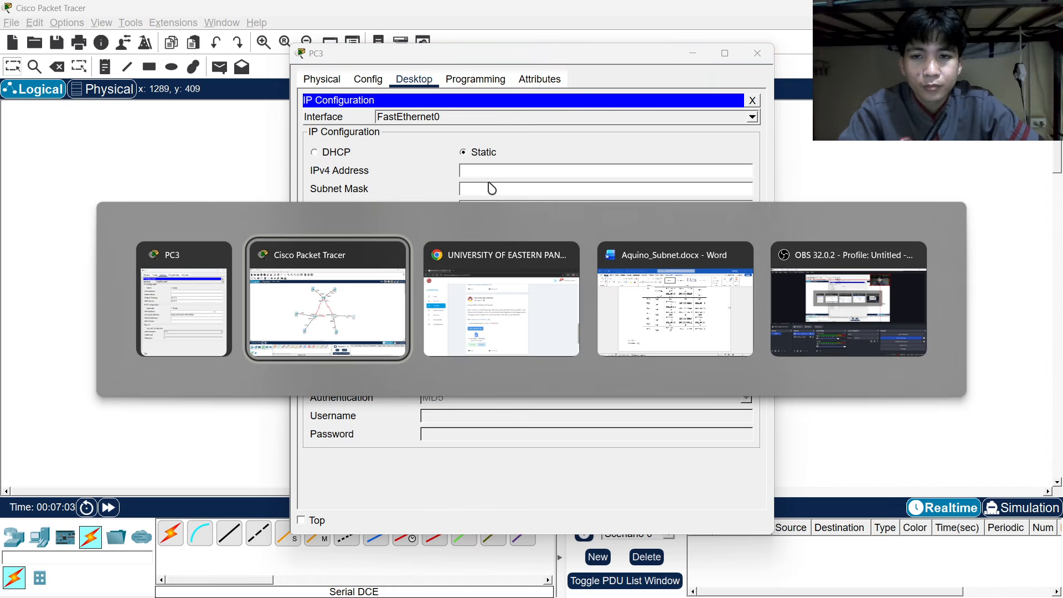
{"action": "key", "text": "alt+Tab"}
{"action": "key", "text": "Tab"}
{"action": "key", "text": "Tab"}
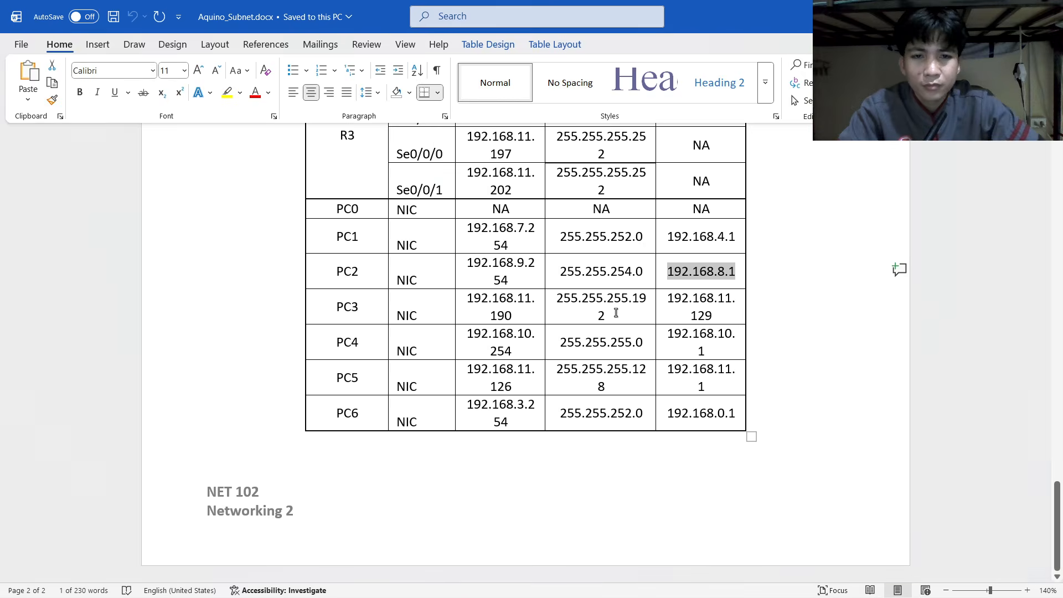
Copy 192.168.11.190 from the Word table into PC3's IPv4 Address field.
{"action": "left_click_drag", "start_coordinate": [469, 298], "coordinate": [529, 315]}
{"action": "key", "text": "ctrl+c"}
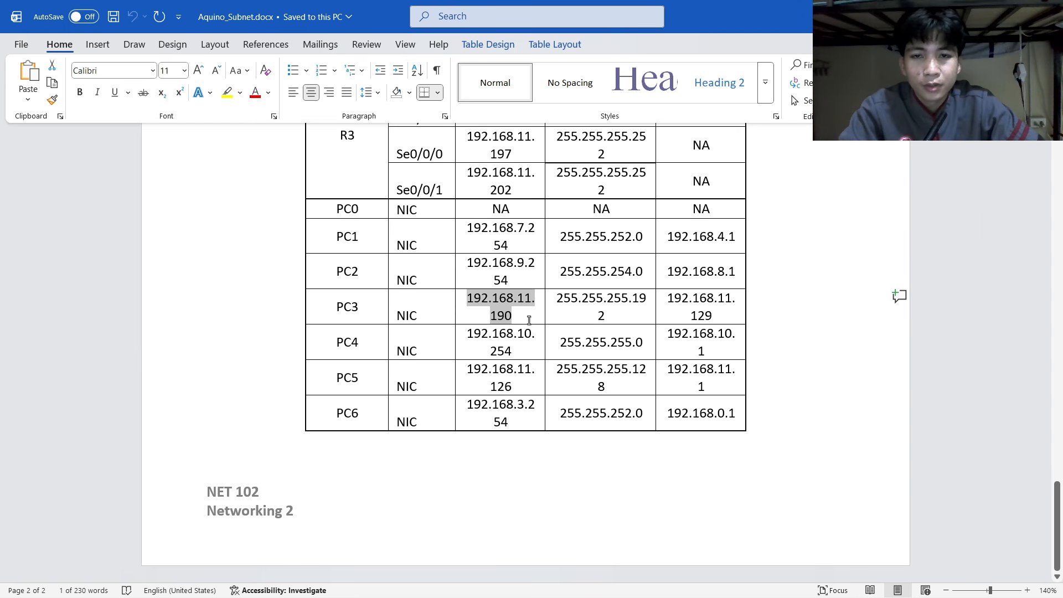
{"action": "key", "text": "alt+Tab"}
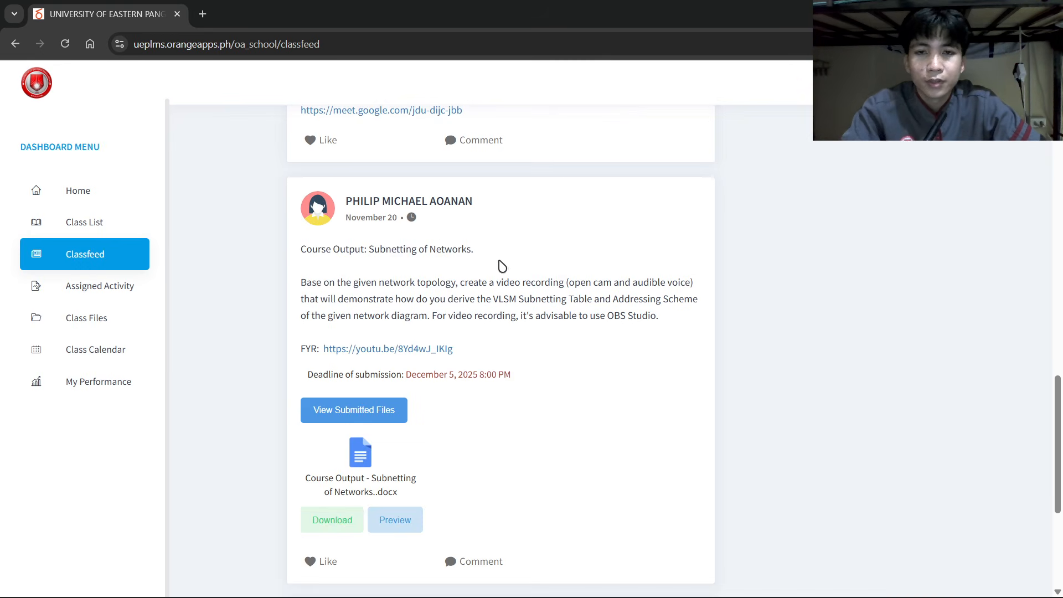
{"action": "key", "text": "alt+Tab"}
{"action": "key", "text": "alt+Tab"}
{"action": "key", "text": "Tab"}
{"action": "left_click", "coordinate": [492, 280]}
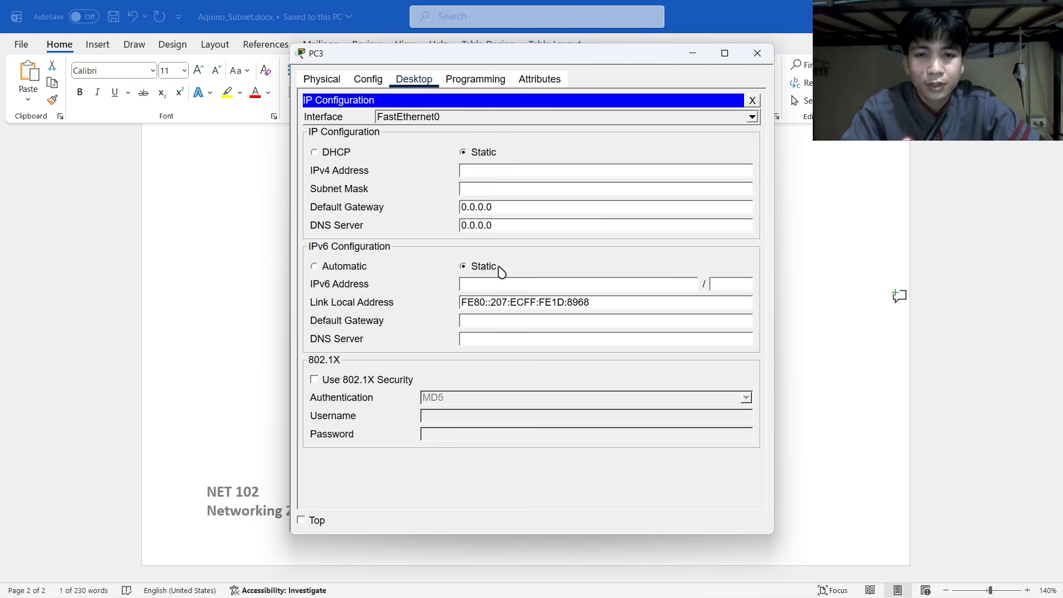
{"action": "left_click", "coordinate": [491, 175]}
{"action": "key", "text": "ctrl+v"}
Replace PC3's auto-filled mask with 255.255.255.192 copied from the table.
{"action": "left_click", "coordinate": [501, 191]}
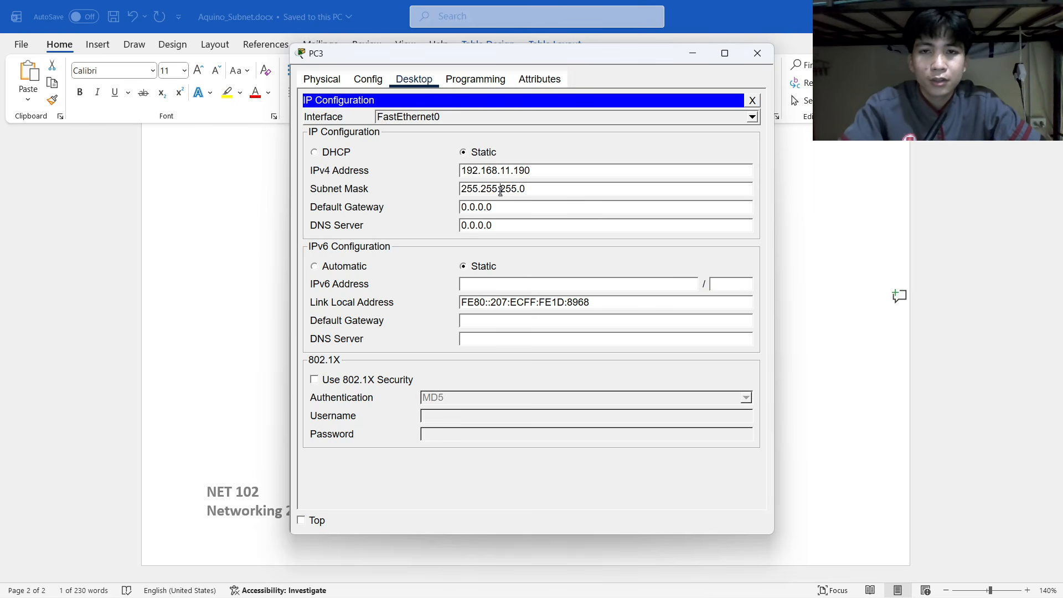
{"action": "key", "text": "alt+Tab"}
{"action": "left_click_drag", "start_coordinate": [558, 298], "coordinate": [611, 315]}
{"action": "key", "text": "ctrl+c"}
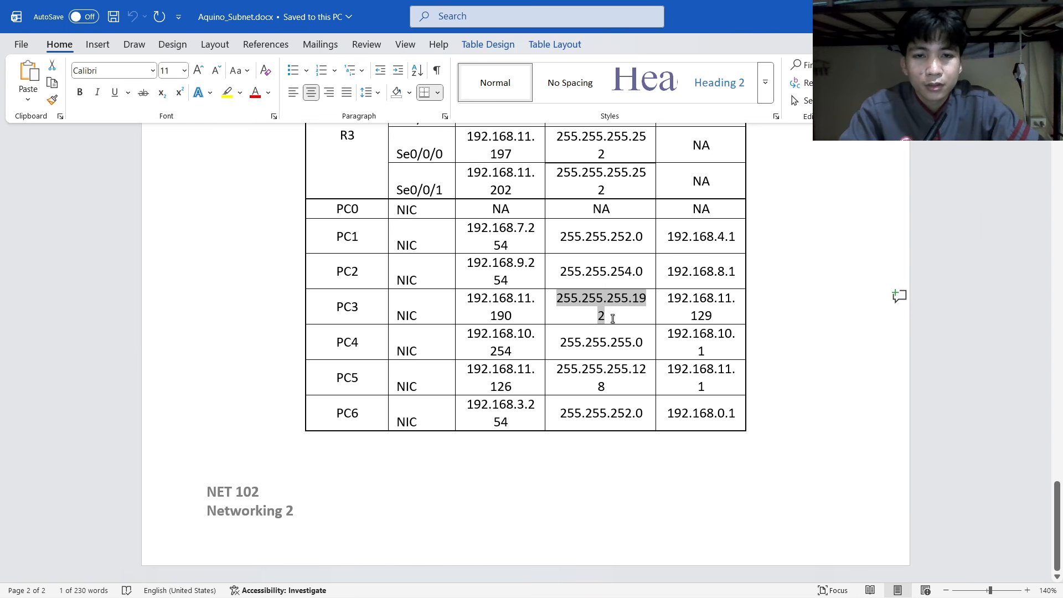
{"action": "key", "text": "alt+Tab"}
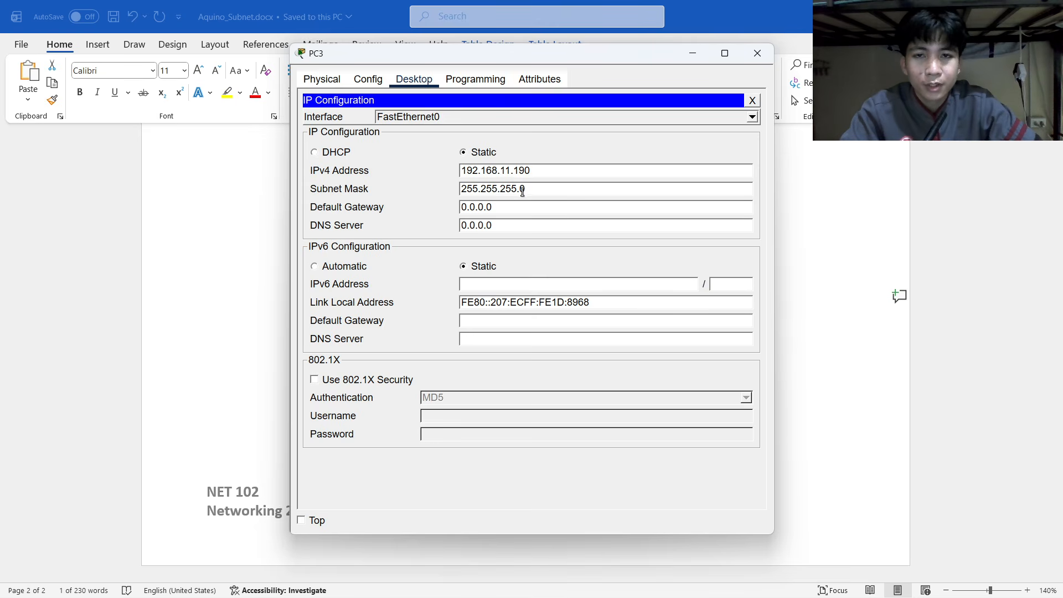
{"action": "left_click_drag", "start_coordinate": [522, 191], "coordinate": [447, 191]}
{"action": "key", "text": "ctrl+v"}
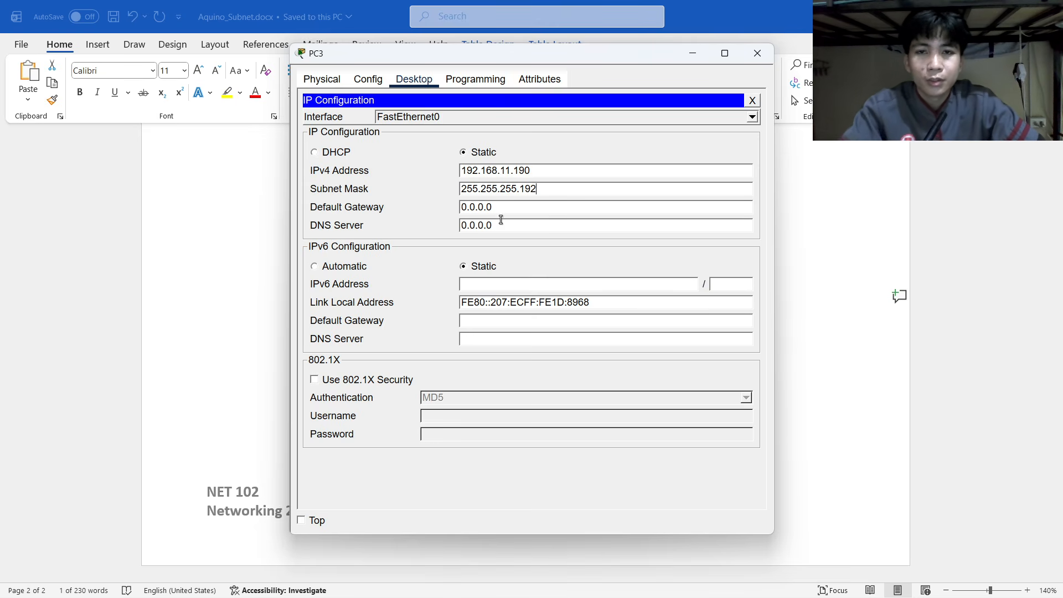
Paste gateway 192.168.11.129 into PC3's settings and close the window.
{"action": "key", "text": "alt+Tab"}
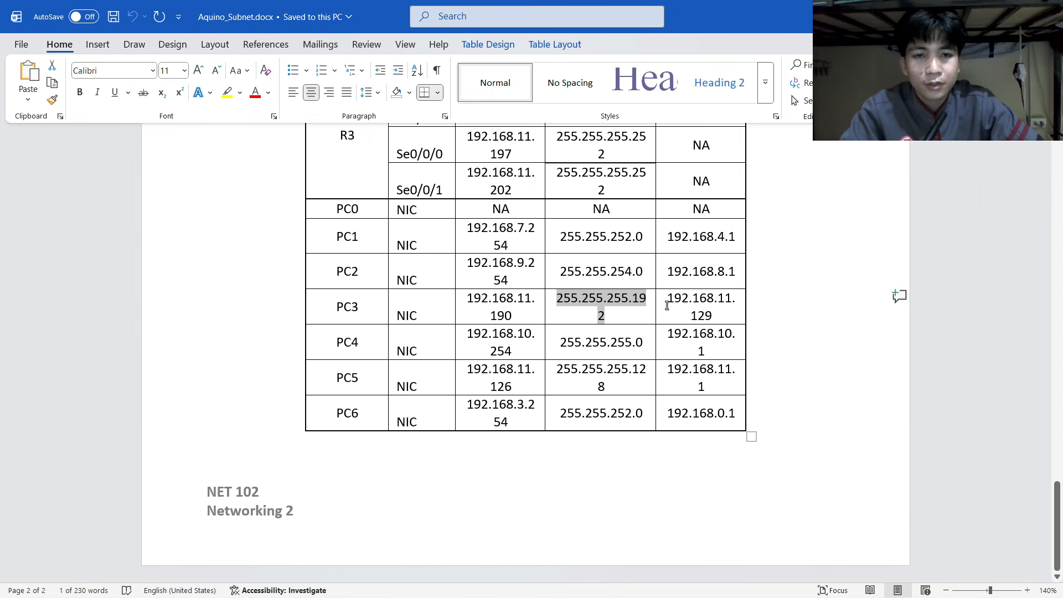
{"action": "left_click_drag", "start_coordinate": [668, 299], "coordinate": [721, 312]}
{"action": "key", "text": "ctrl+c"}
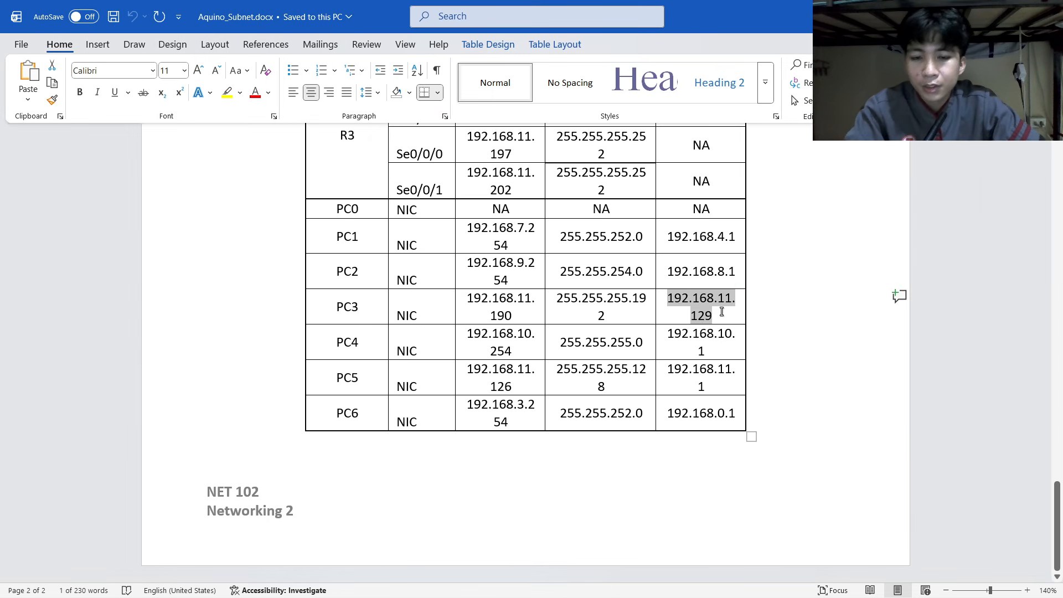
{"action": "key", "text": "alt+Tab"}
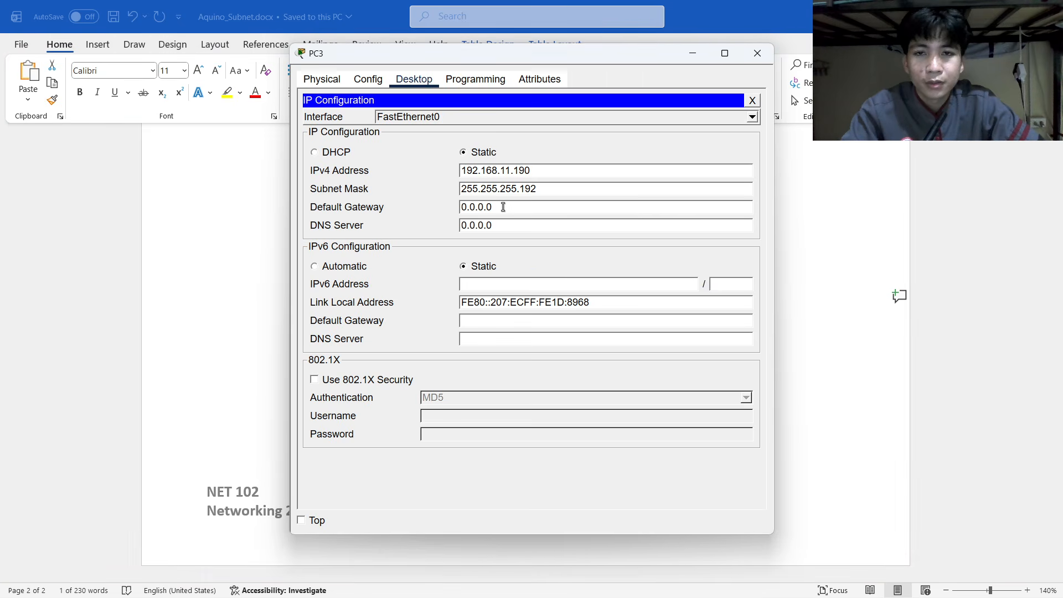
{"action": "left_click_drag", "start_coordinate": [502, 207], "coordinate": [401, 213]}
{"action": "key", "text": "ctrl+v"}
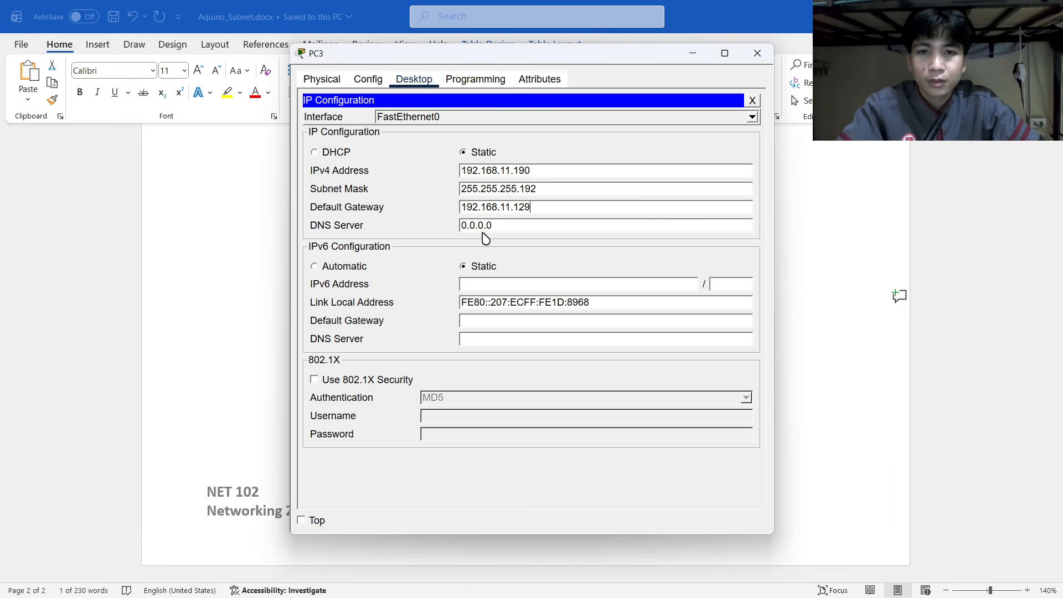
{"action": "left_click", "coordinate": [757, 53]}
{"action": "key", "text": "alt+Tab"}
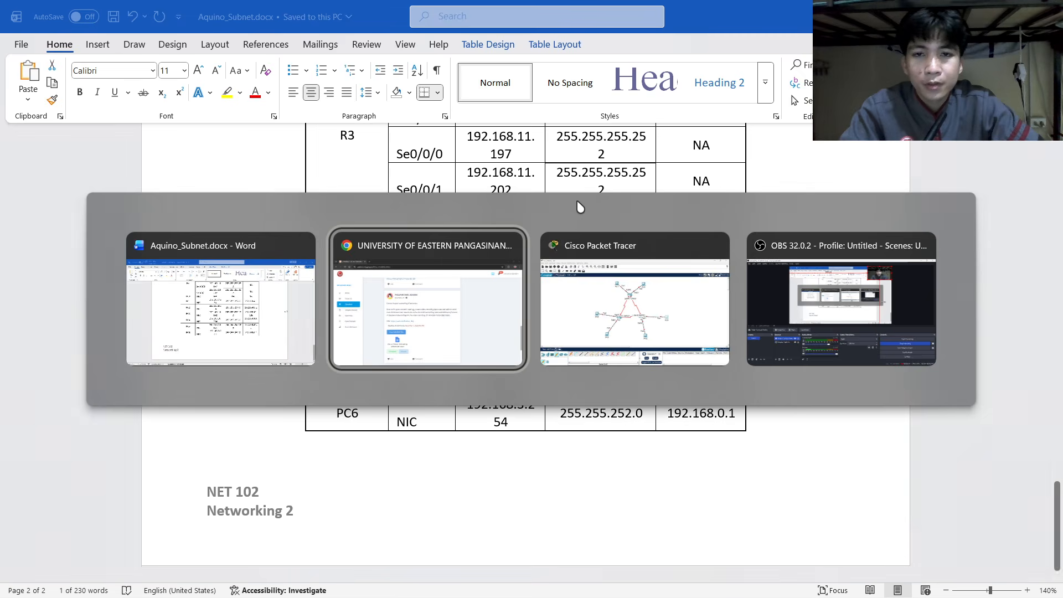
{"action": "left_click", "coordinate": [605, 290]}
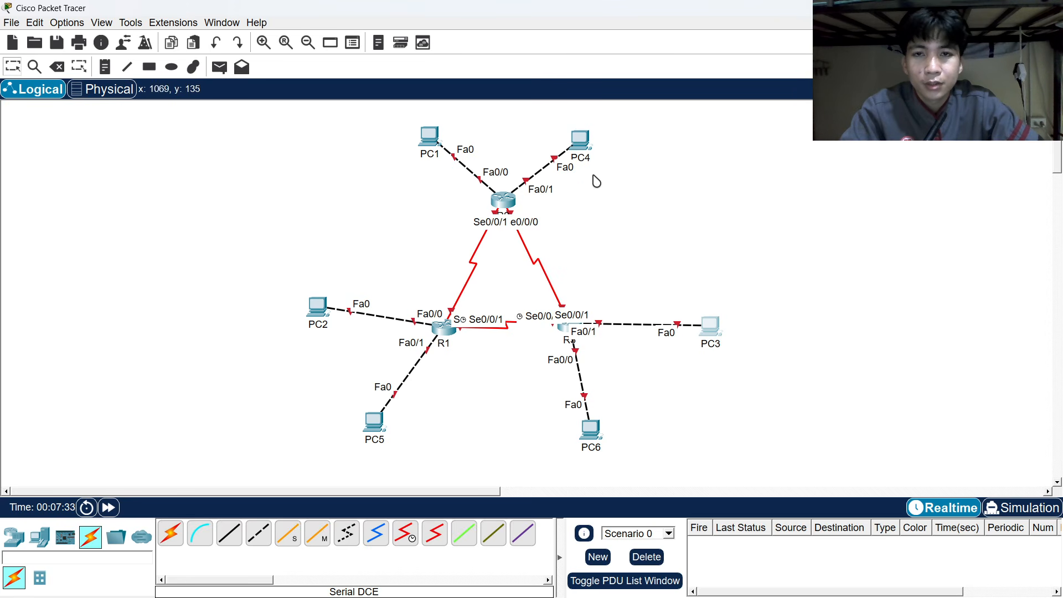
Paste 192.168.10.254 from the Word table as PC4's IPv4 address.
{"action": "left_click", "coordinate": [574, 145]}
{"action": "left_click", "coordinate": [413, 79]}
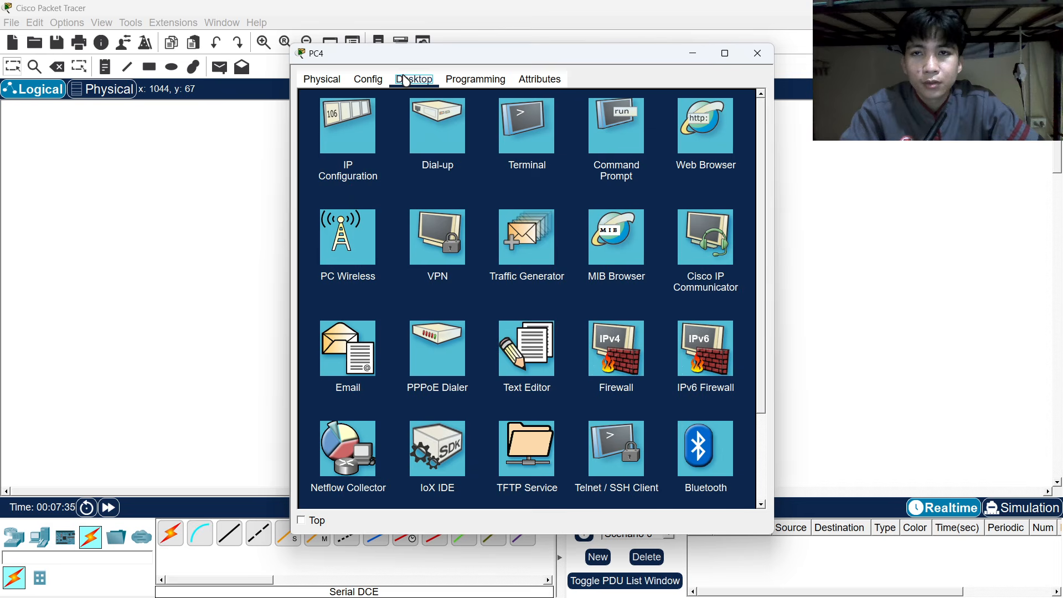
{"action": "left_click", "coordinate": [363, 148]}
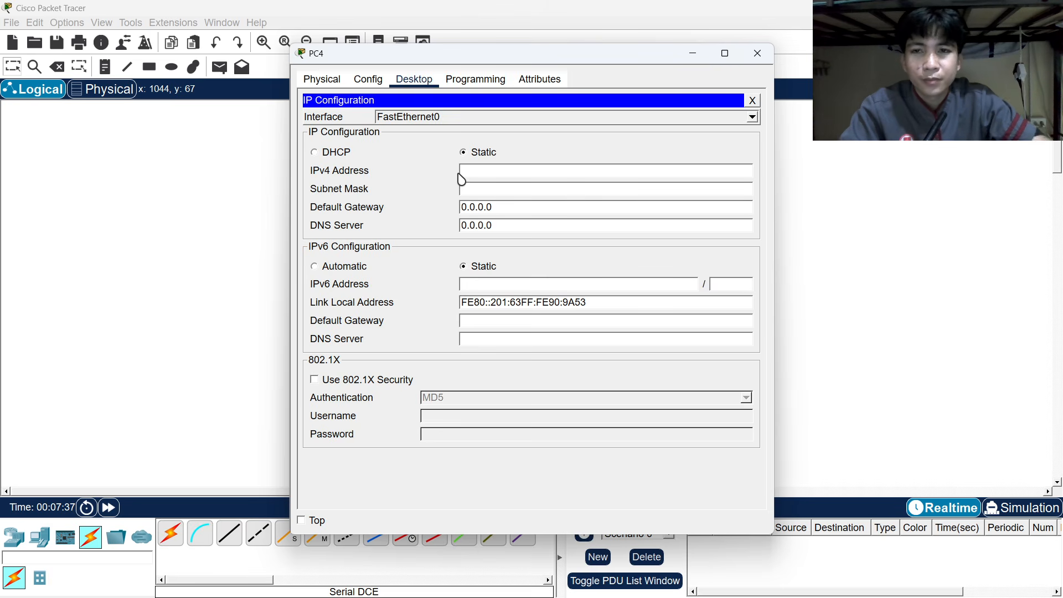
{"action": "key", "text": "alt+Tab"}
{"action": "key", "text": "alt+Tab"}
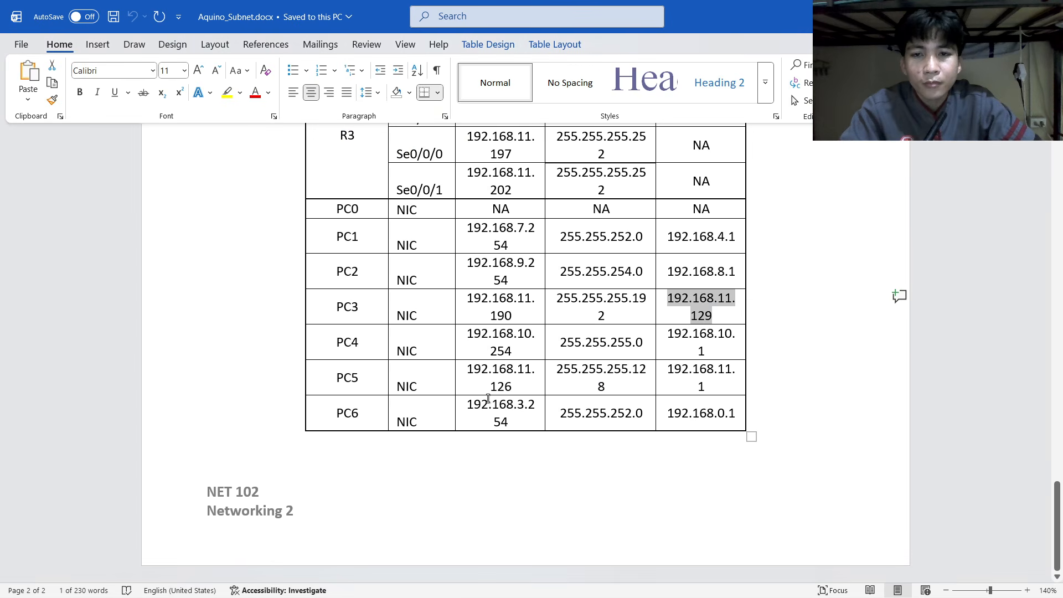
{"action": "left_click_drag", "start_coordinate": [469, 331], "coordinate": [527, 350]}
{"action": "key", "text": "ctrl+c"}
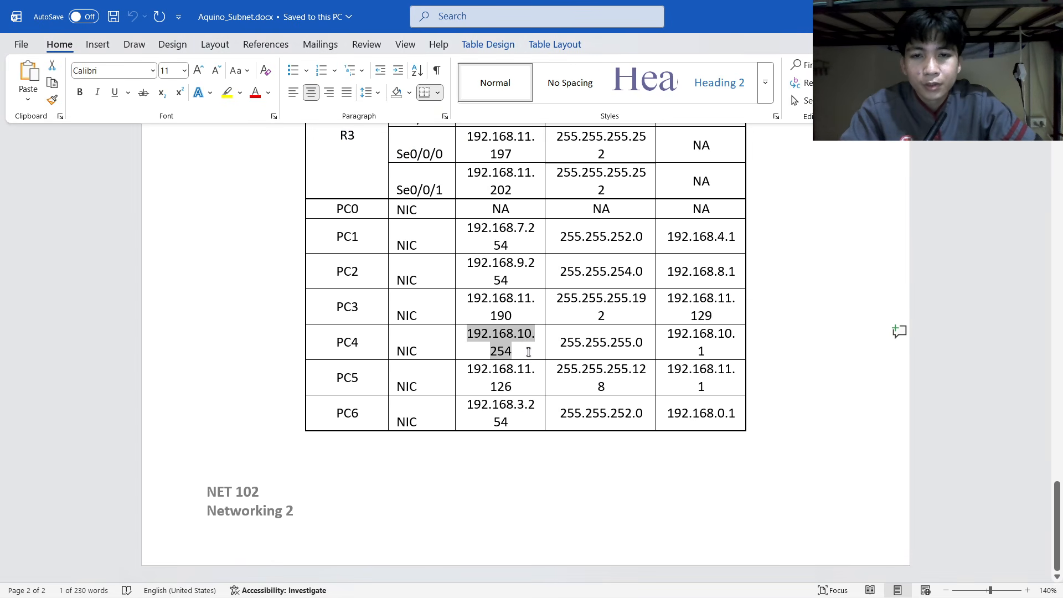
{"action": "key", "text": "alt+Tab"}
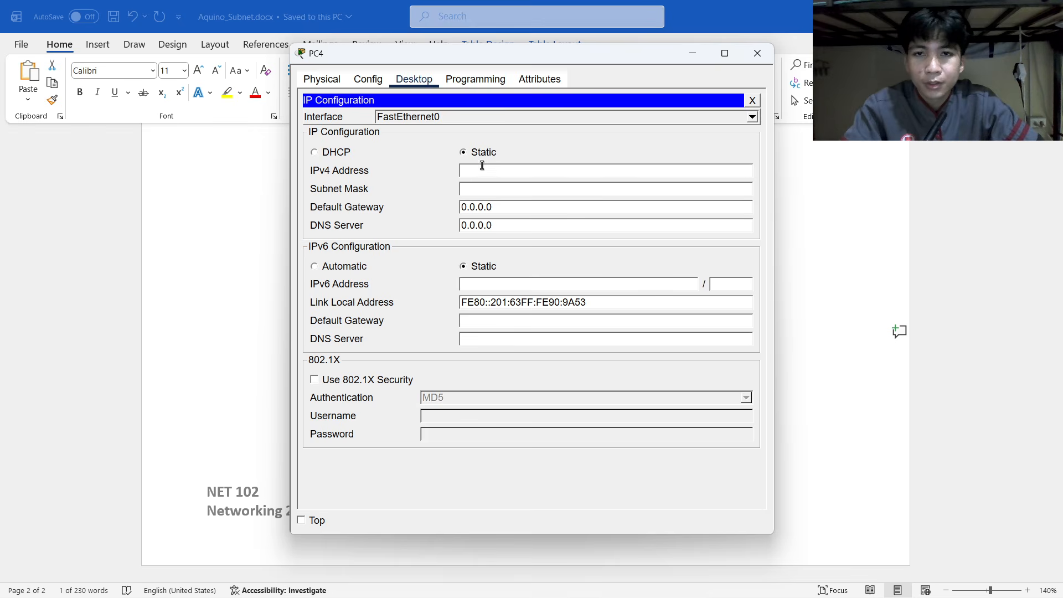
{"action": "key", "text": "ctrl+v"}
Keep mask 255.255.255.0, paste gateway 192.168.10.1, and close PC4's window.
{"action": "left_click", "coordinate": [497, 189]}
{"action": "left_click_drag", "start_coordinate": [530, 189], "coordinate": [419, 193]}
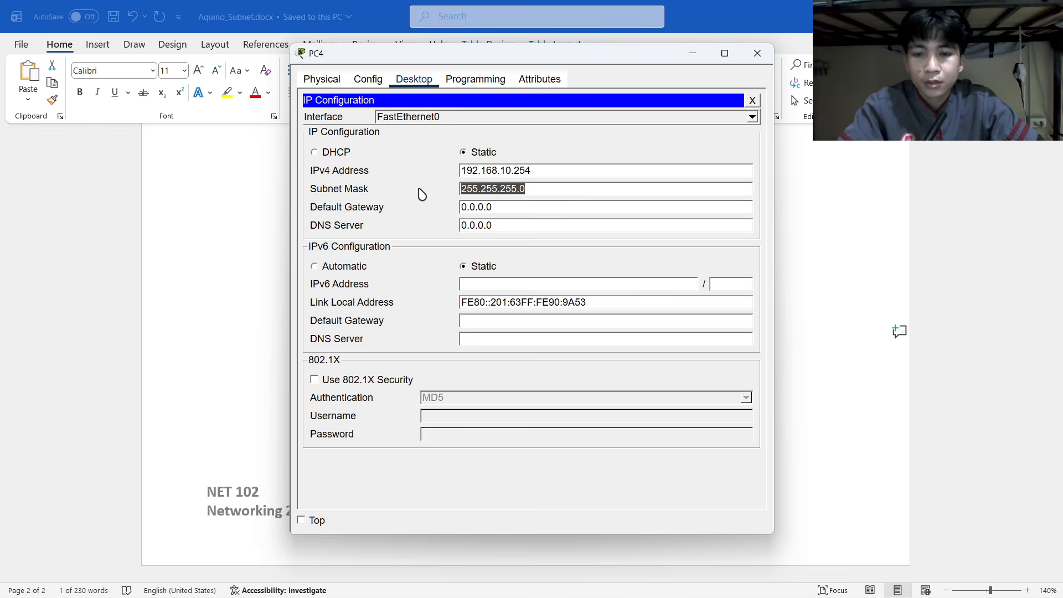
{"action": "key", "text": "alt+Tab"}
{"action": "key", "text": "alt+Tab"}
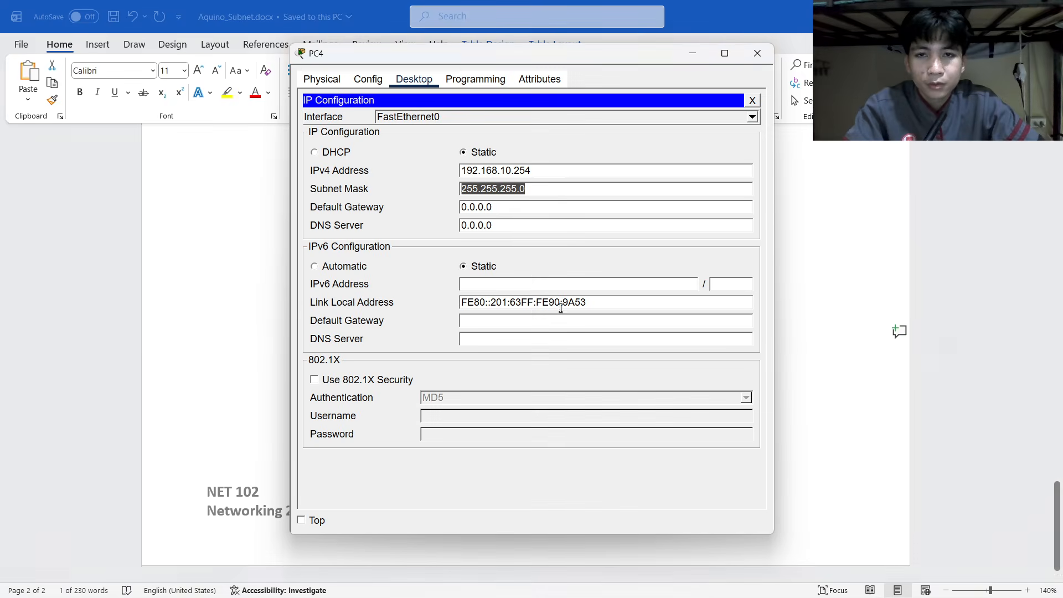
{"action": "key", "text": "alt+Tab"}
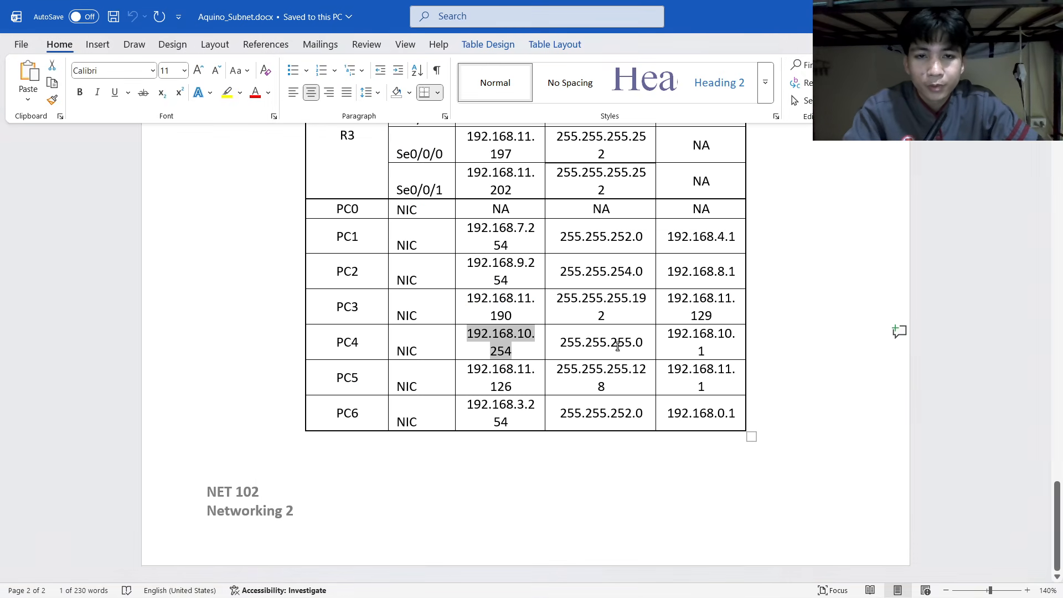
{"action": "left_click", "coordinate": [664, 335]}
{"action": "key", "text": "alt+Tab"}
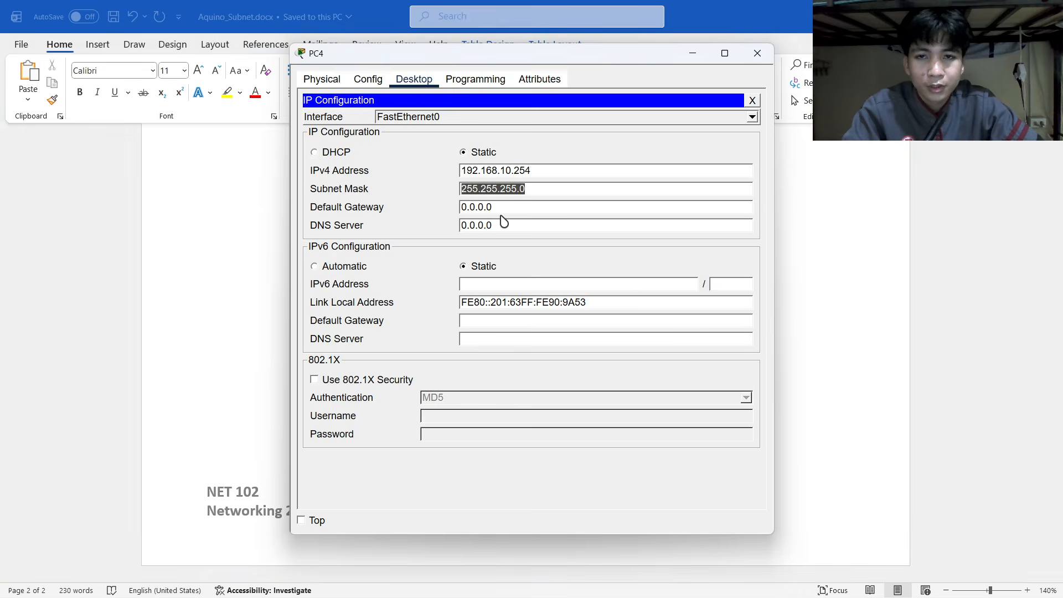
{"action": "left_click_drag", "start_coordinate": [498, 207], "coordinate": [477, 210]}
{"action": "key", "text": "alt+Tab"}
{"action": "left_click_drag", "start_coordinate": [668, 337], "coordinate": [707, 353]}
{"action": "key", "text": "ctrl+c"}
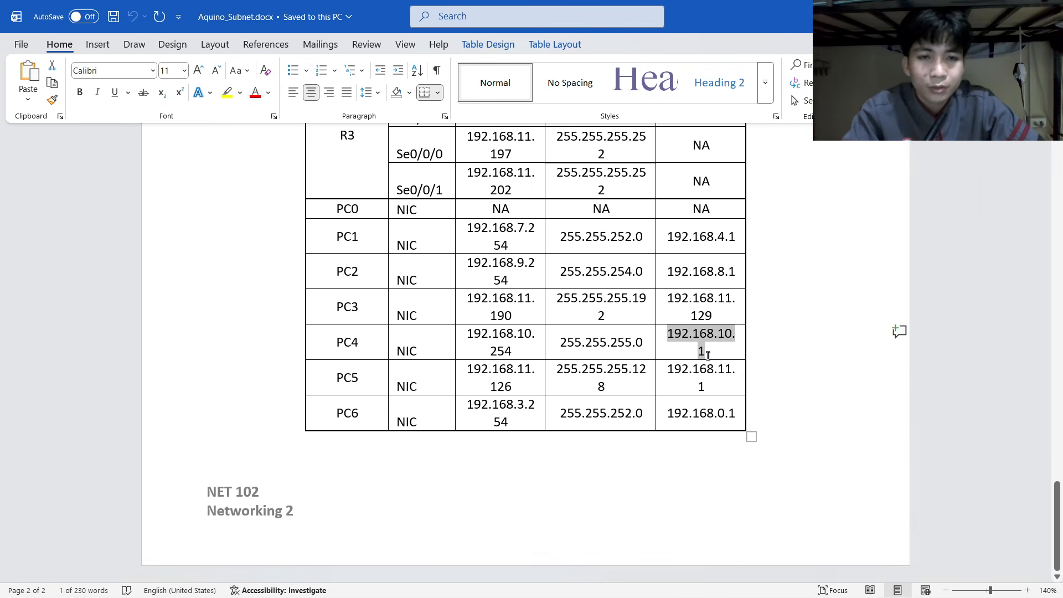
{"action": "key", "text": "alt+Tab"}
{"action": "key", "text": "ctrl+v"}
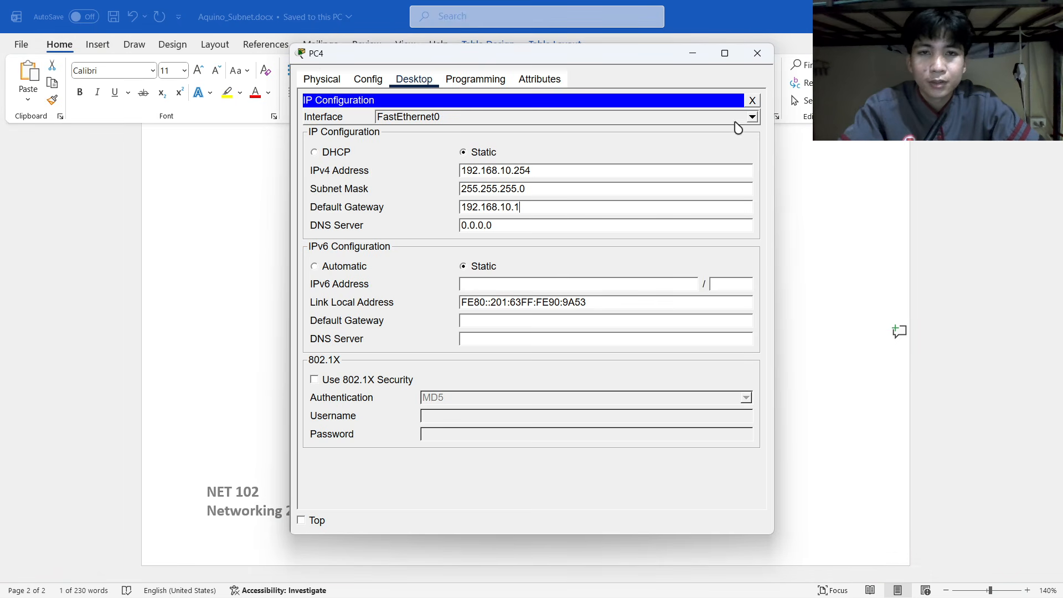
{"action": "left_click", "coordinate": [759, 54]}
{"action": "key", "text": "alt+Tab"}
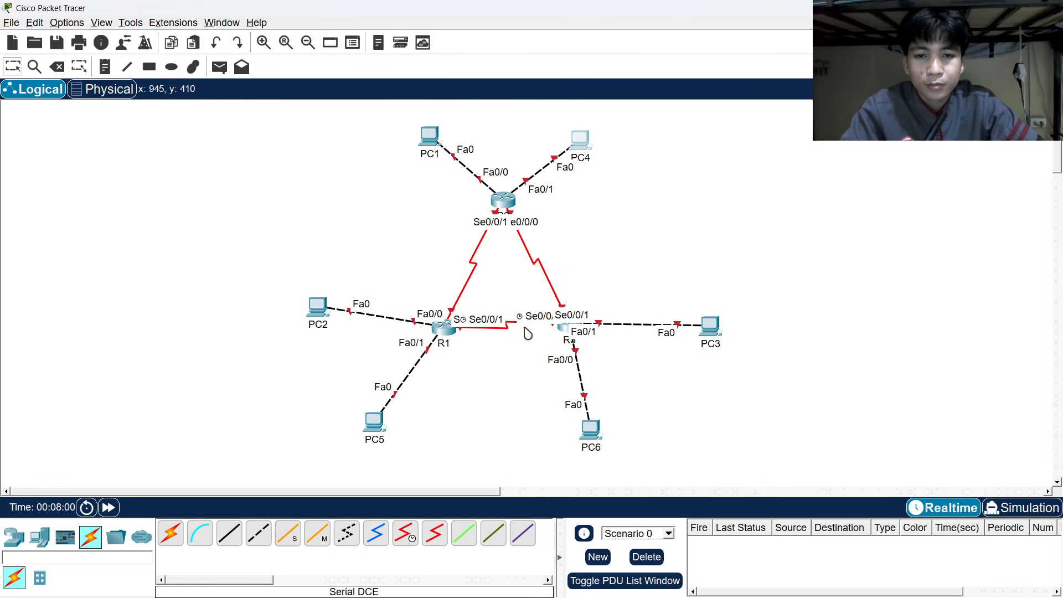
Paste 192.168.11.126 from the Word table as PC5's IPv4 address.
{"action": "left_click", "coordinate": [376, 424]}
{"action": "left_click", "coordinate": [412, 79]}
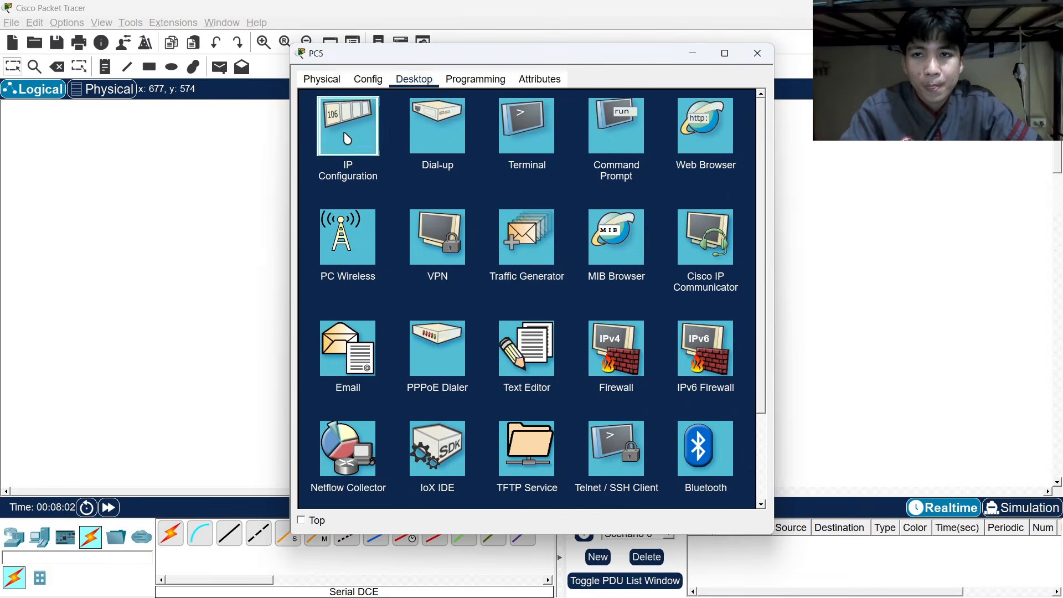
{"action": "left_click", "coordinate": [347, 123]}
{"action": "key", "text": "alt+Tab"}
{"action": "key", "text": "alt+Tab"}
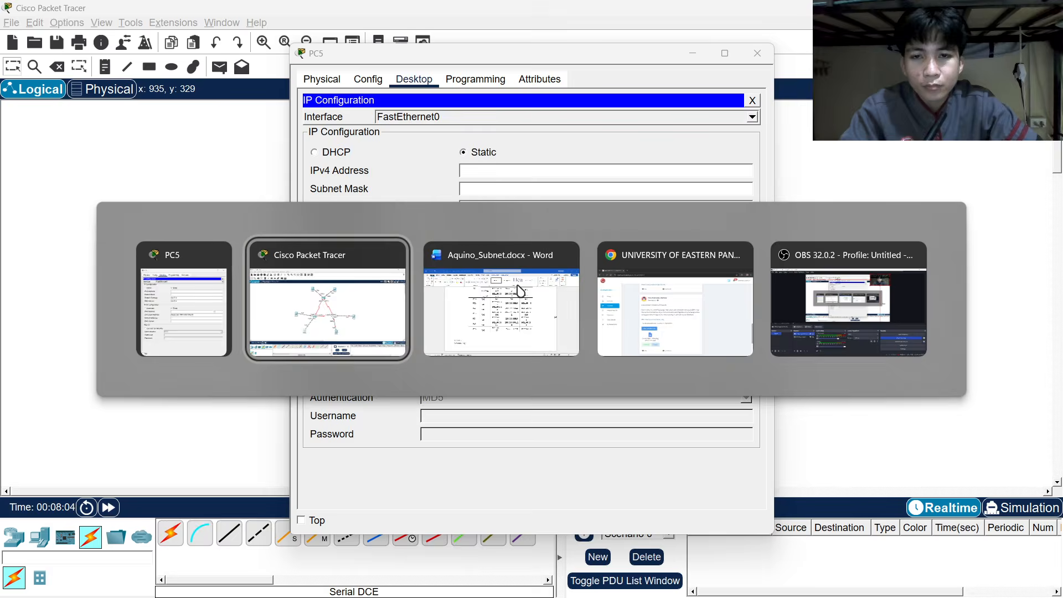
{"action": "left_click", "coordinate": [518, 283]}
{"action": "double_click", "coordinate": [496, 377]}
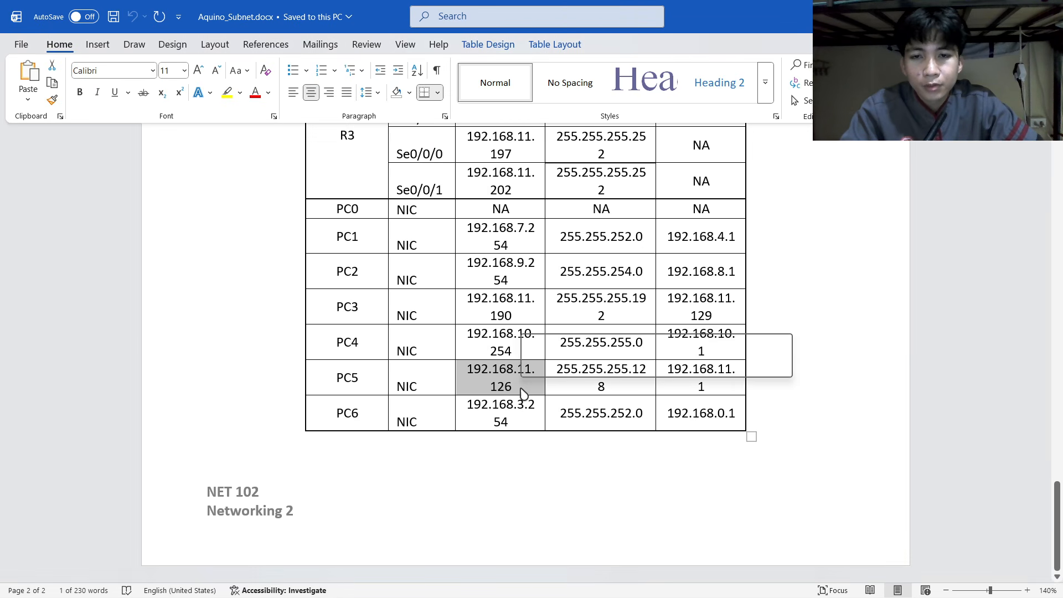
{"action": "left_click", "coordinate": [517, 391]}
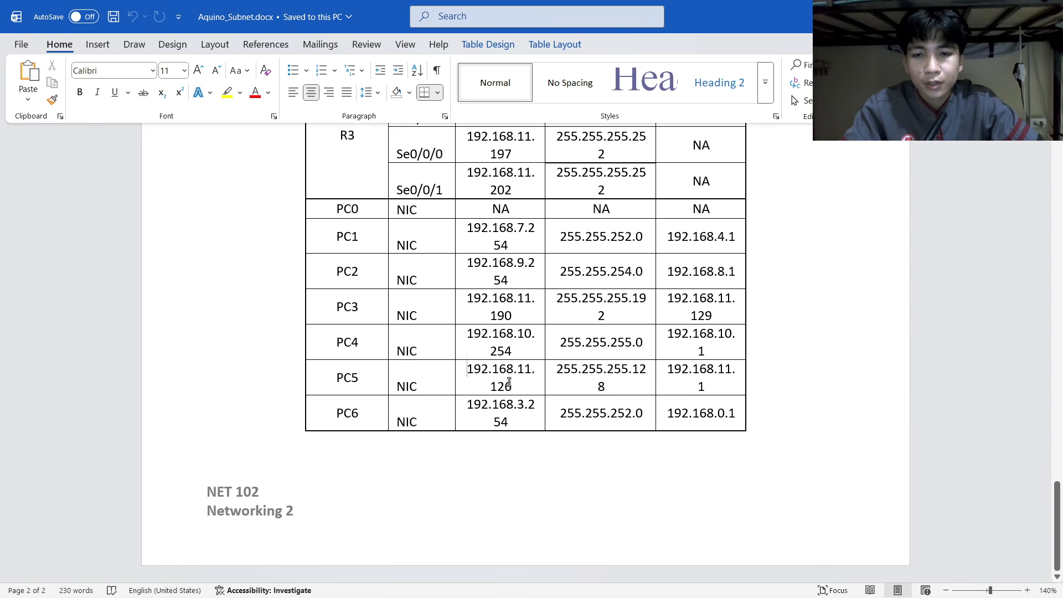
{"action": "double_click", "coordinate": [509, 382]}
{"action": "key", "text": "ctrl+c"}
{"action": "key", "text": "alt+Tab"}
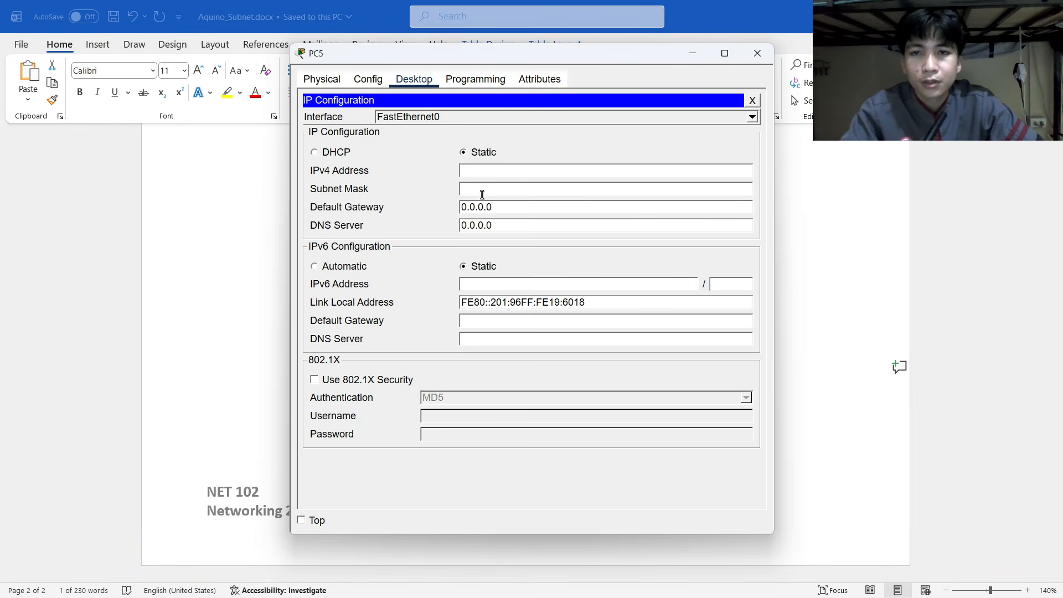
{"action": "left_click", "coordinate": [485, 169]}
{"action": "key", "text": "ctrl+v"}
Replace PC5's subnet mask with 255.255.255.128 copied from the table.
{"action": "key", "text": "alt+Tab"}
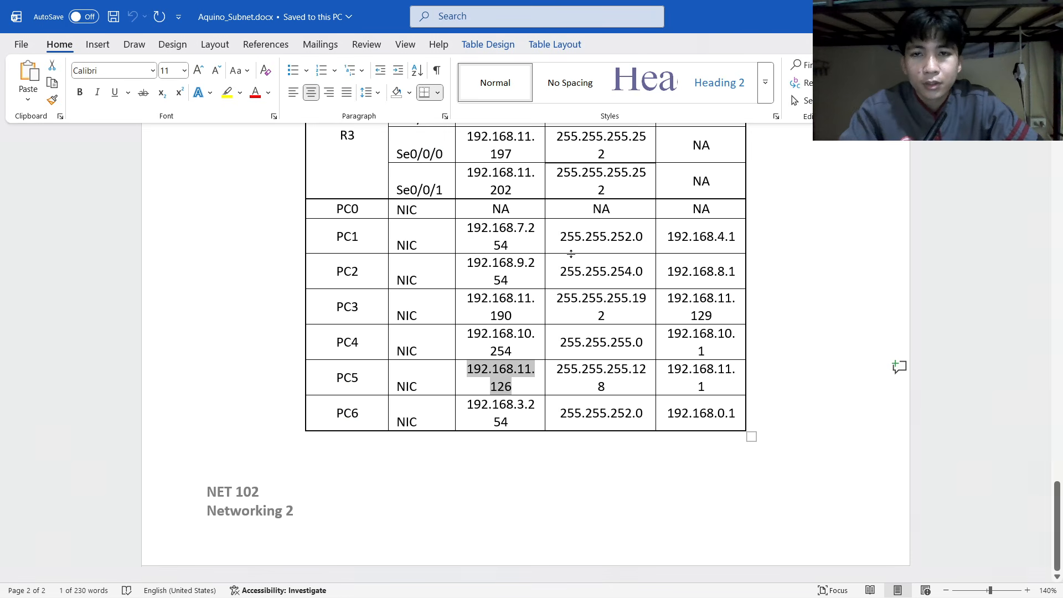
{"action": "double_click", "coordinate": [556, 370]}
{"action": "key", "text": "ctrl+c"}
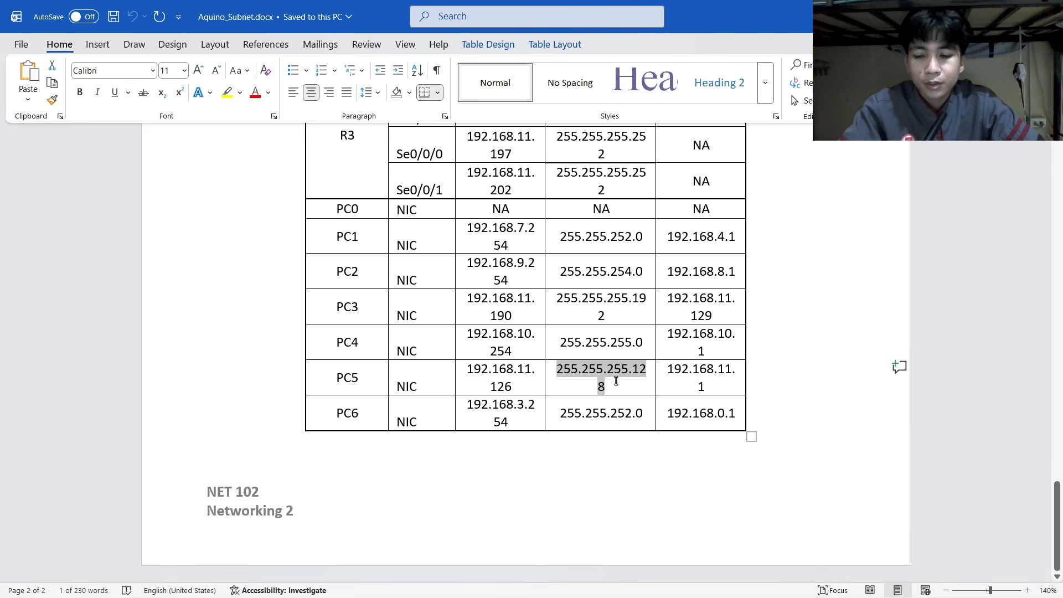
{"action": "key", "text": "alt+Tab"}
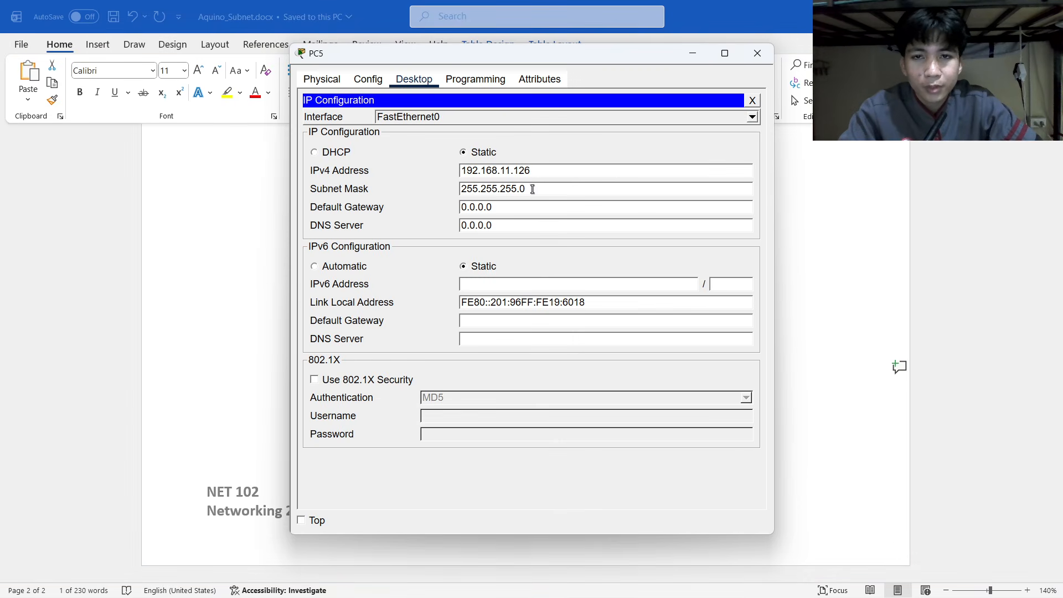
{"action": "left_click_drag", "start_coordinate": [532, 189], "coordinate": [432, 181]}
{"action": "key", "text": "ctrl+v"}
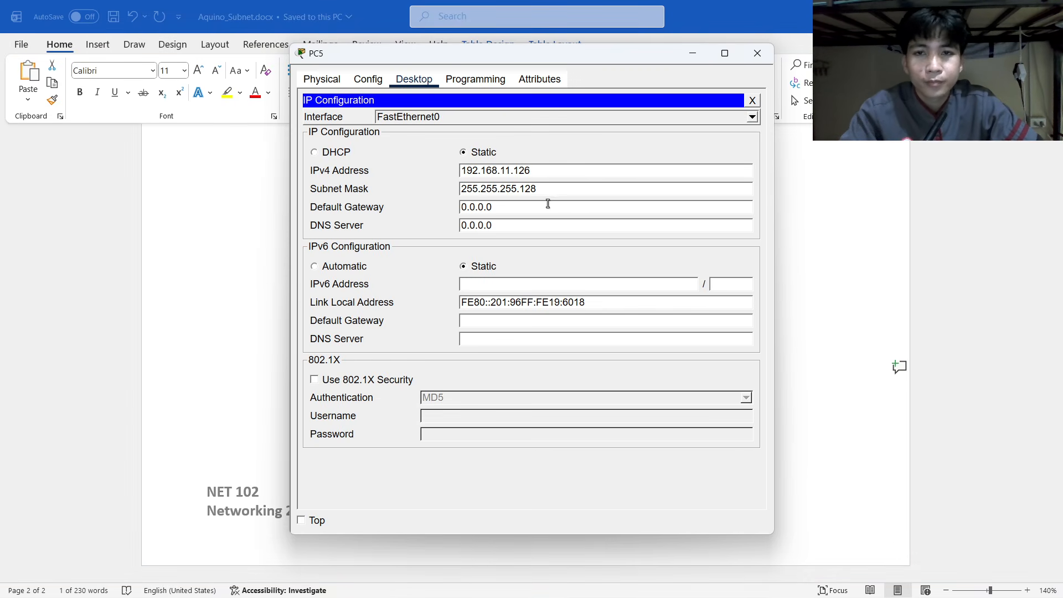
Paste 192.168.11.1 as PC5's default gateway and close its window.
{"action": "key", "text": "alt+Tab"}
{"action": "left_click_drag", "start_coordinate": [710, 385], "coordinate": [667, 370]}
{"action": "key", "text": "ctrl+c"}
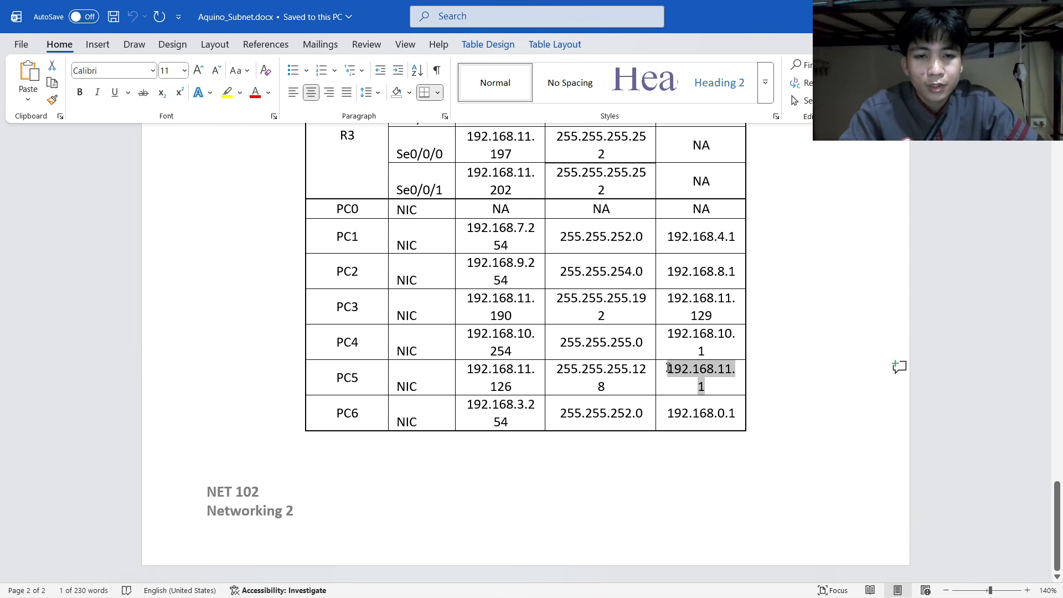
{"action": "key", "text": "alt+Tab"}
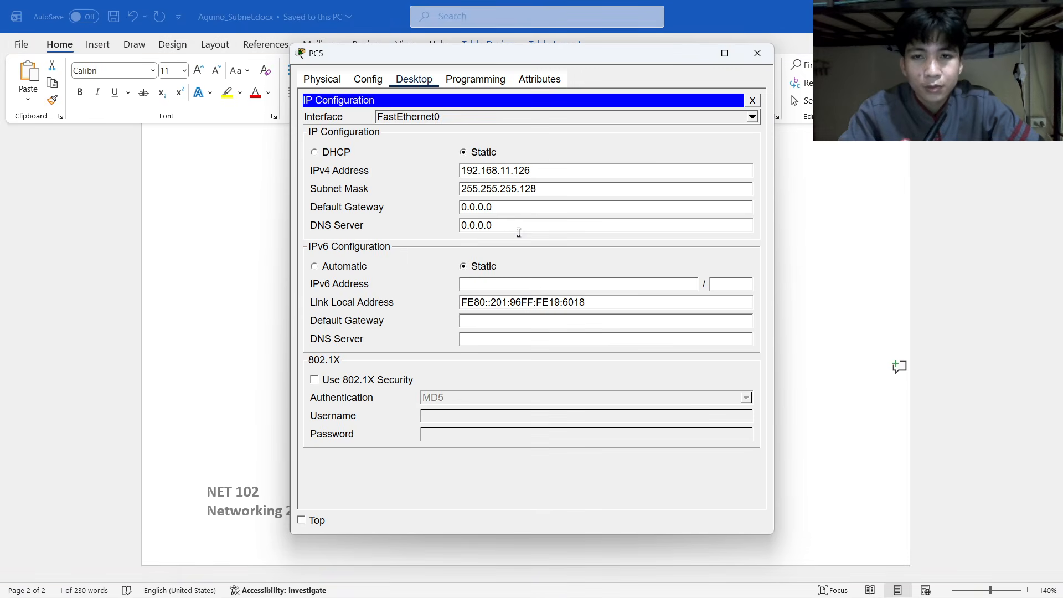
{"action": "left_click_drag", "start_coordinate": [487, 207], "coordinate": [448, 223]}
{"action": "key", "text": "ctrl+v"}
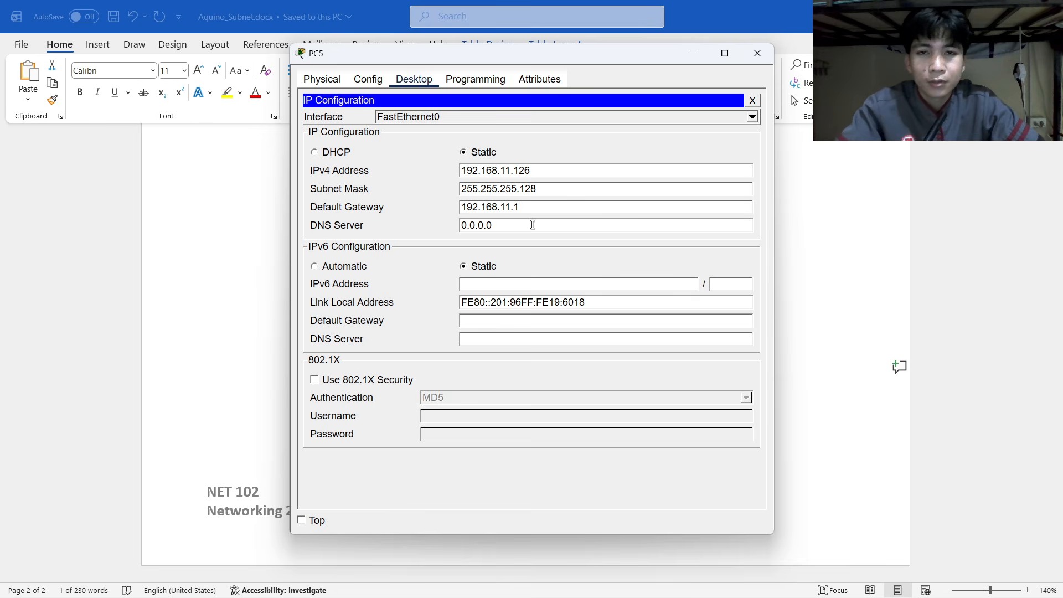
{"action": "left_click", "coordinate": [757, 53]}
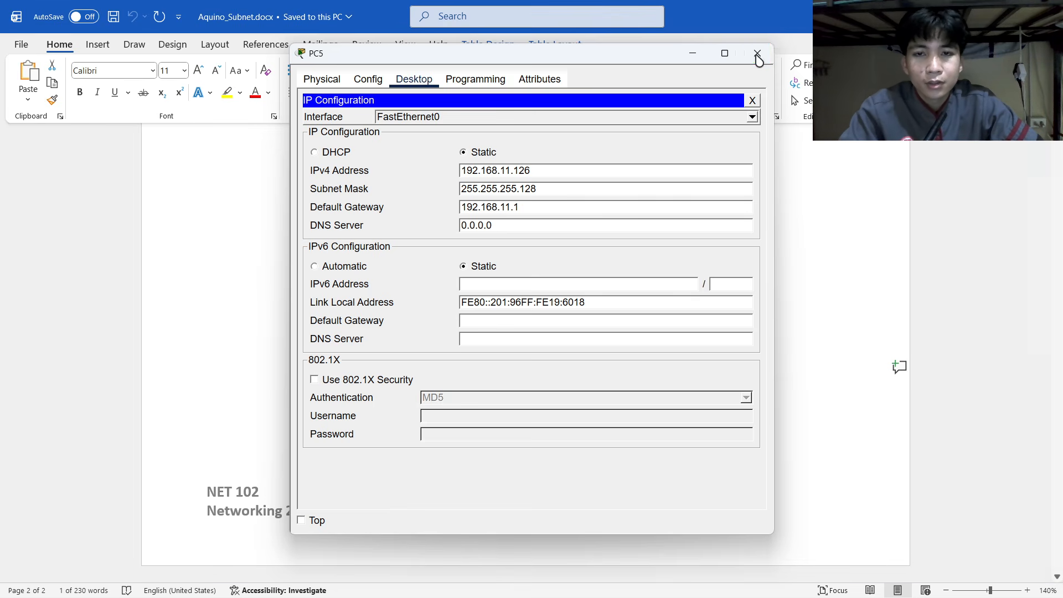
{"action": "key", "text": "alt+Tab"}
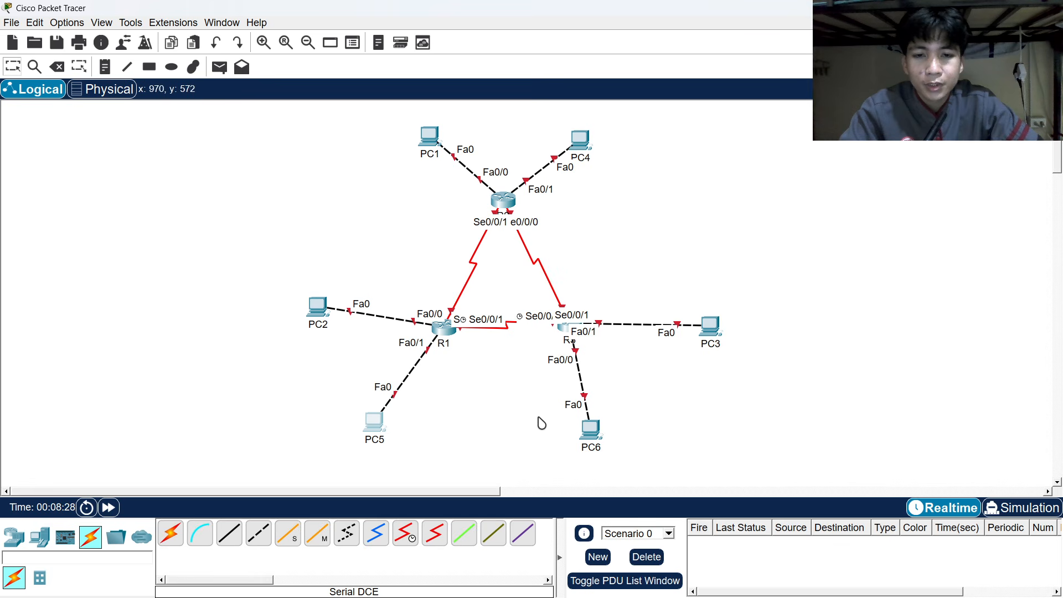
Paste 192.168.3.254 from the Word table as PC6's IPv4 address.
{"action": "double_click", "coordinate": [590, 429]}
{"action": "left_click", "coordinate": [414, 78]}
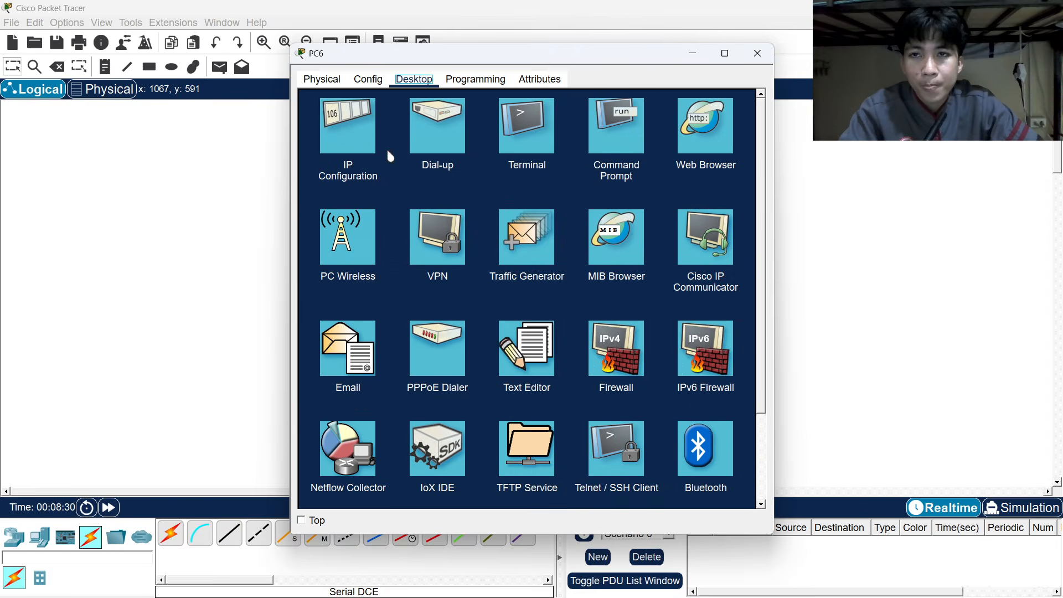
{"action": "left_click", "coordinate": [354, 133]}
{"action": "key", "text": "alt+Tab"}
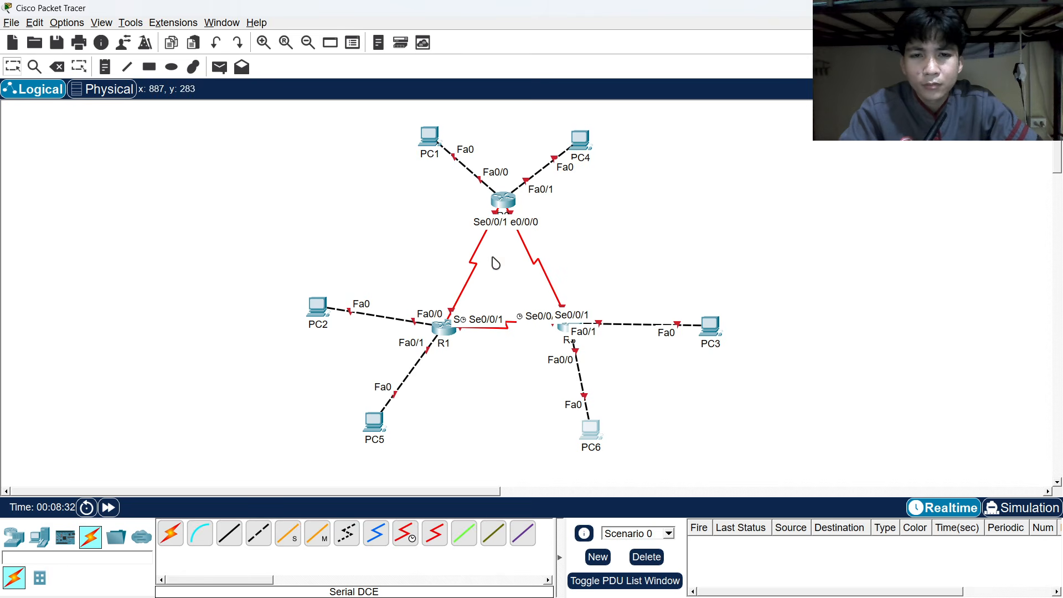
{"action": "key", "text": "alt+Tab"}
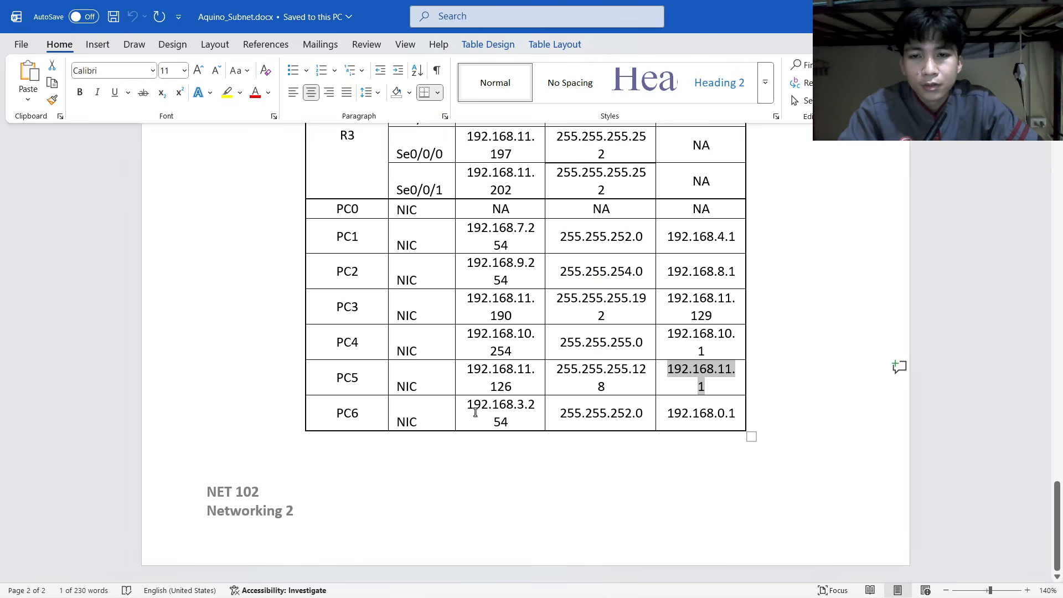
{"action": "left_click_drag", "start_coordinate": [466, 409], "coordinate": [532, 416]}
{"action": "key", "text": "ctrl+c"}
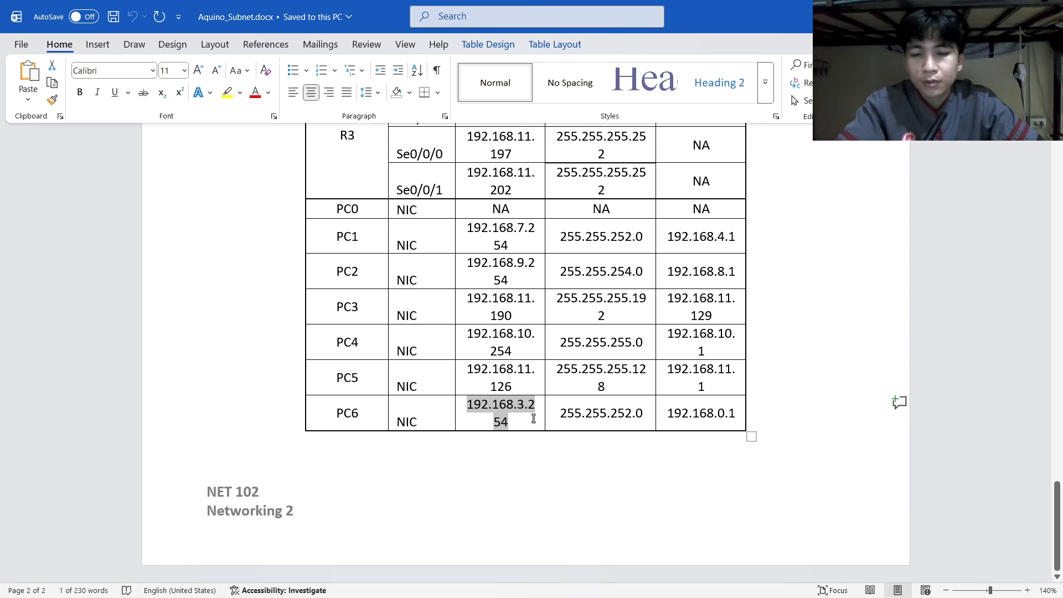
{"action": "key", "text": "alt+Tab"}
{"action": "left_click", "coordinate": [497, 170]}
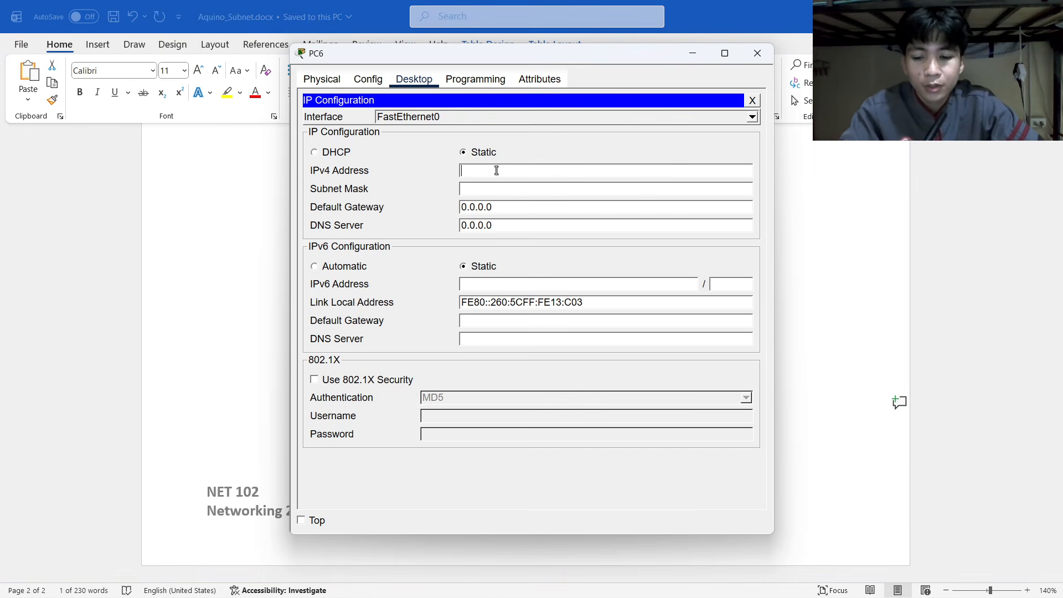
{"action": "key", "text": "ctrl+v"}
Correct PC6's mask to 255.255.252.0 and paste gateway 192.168.0.1.
{"action": "key", "text": "alt+Tab"}
{"action": "key", "text": "alt+Tab"}
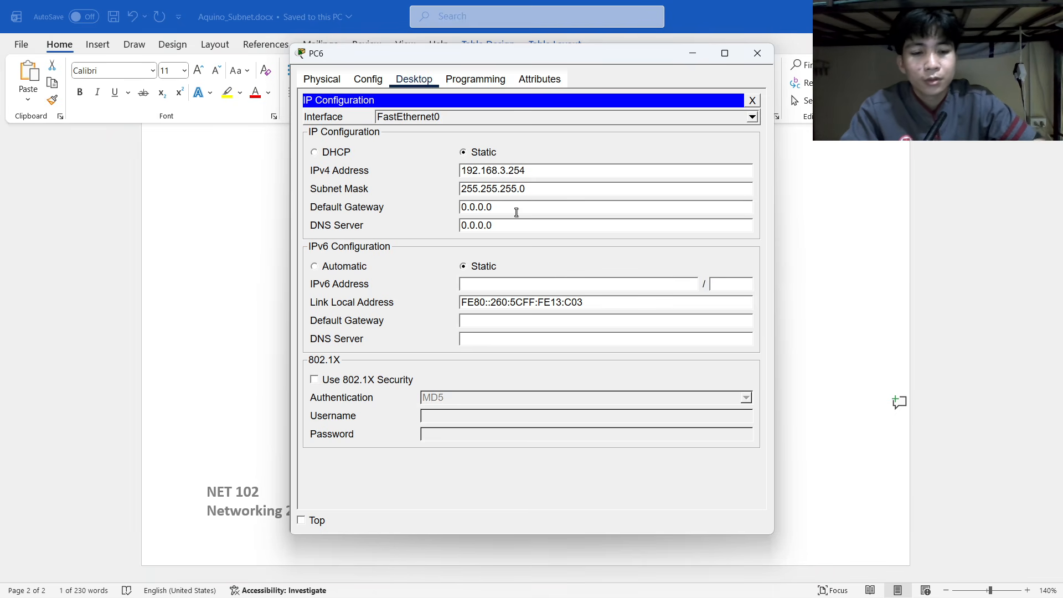
{"action": "key", "text": "BackSpace"}
{"action": "type", "text": "2"}
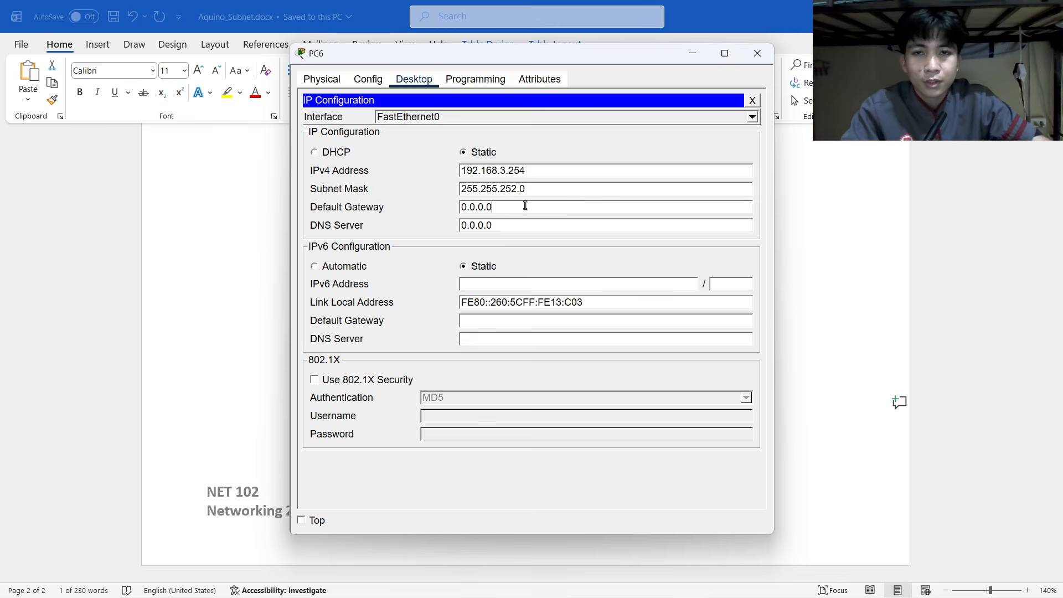
{"action": "key", "text": "alt+Tab"}
{"action": "mouse_move", "coordinate": [666, 414]}
{"action": "left_mouse_down"}
{"action": "mouse_move", "coordinate": [747, 413]}
{"action": "mouse_move", "coordinate": [663, 415]}
{"action": "left_mouse_up"}
{"action": "key", "text": "ctrl+c"}
{"action": "left_click", "coordinate": [735, 413]}
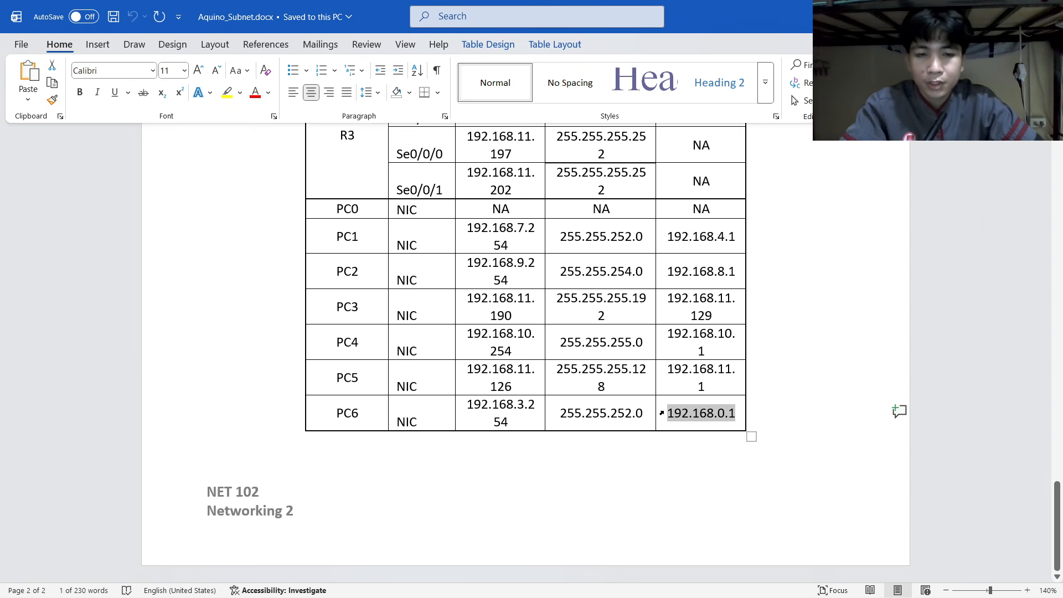
{"action": "key", "text": "alt+Tab"}
{"action": "left_click_drag", "start_coordinate": [545, 208], "coordinate": [459, 208]}
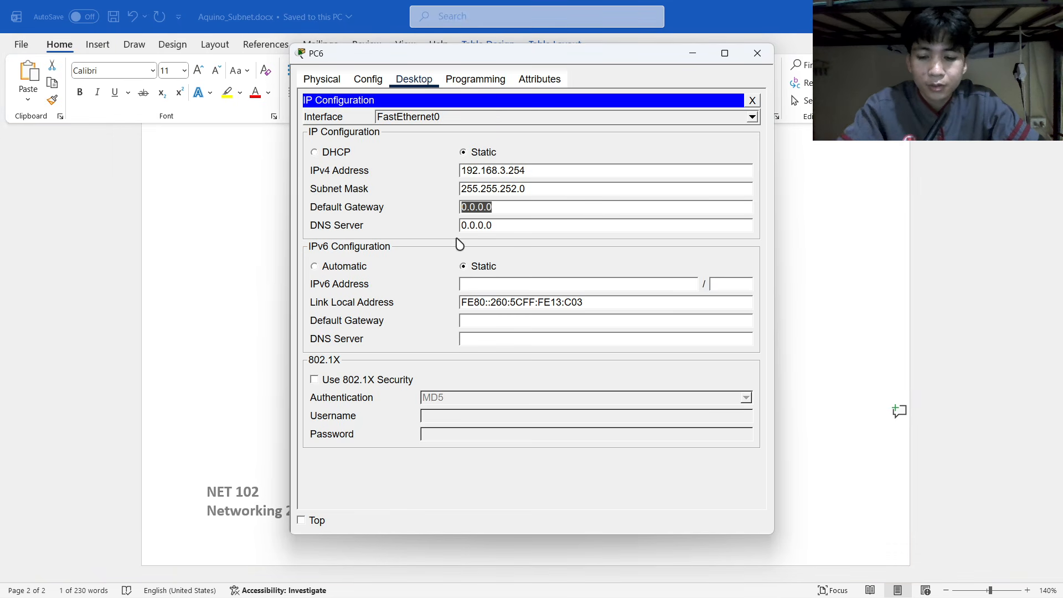
{"action": "key", "text": "ctrl+v"}
{"action": "key", "text": "alt+Tab"}
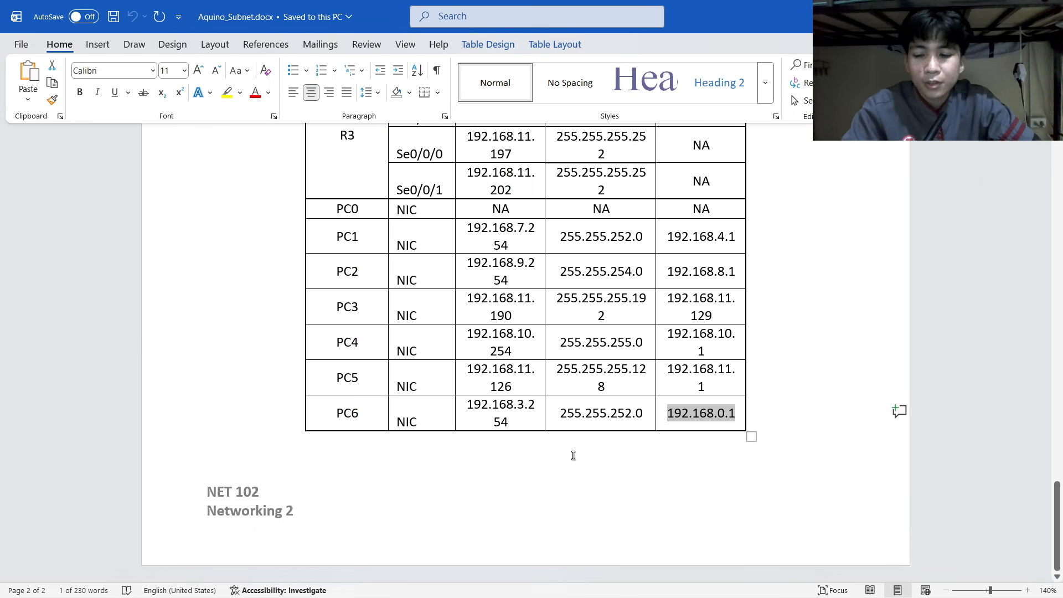
{"action": "key", "text": "alt+Tab"}
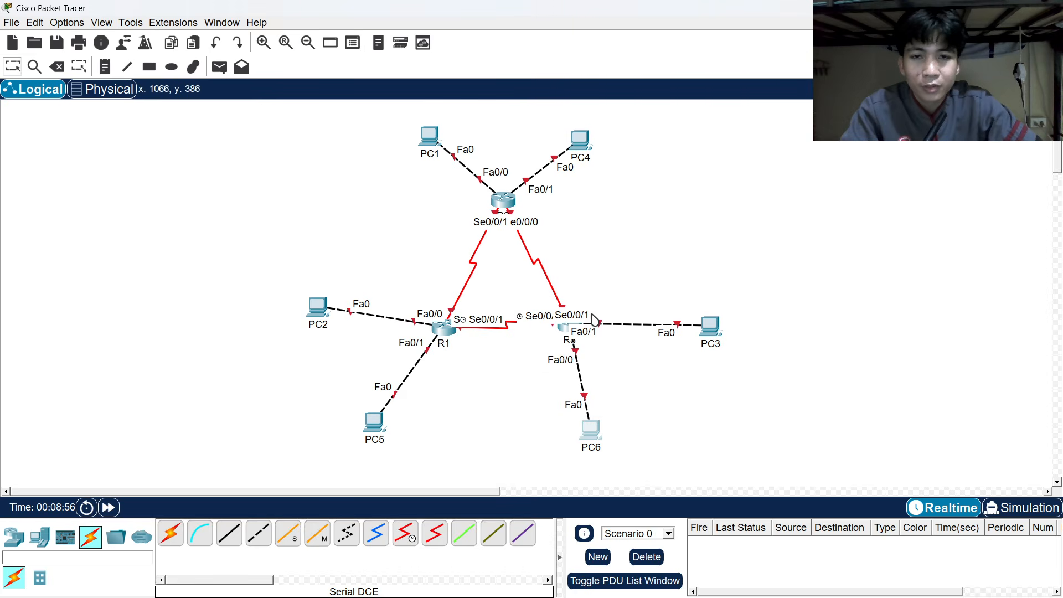
Nudge PC1 slightly up-left and PC4 slightly right on the workspace.
{"action": "left_click_drag", "start_coordinate": [425, 149], "coordinate": [420, 147]}
{"action": "left_click_drag", "start_coordinate": [585, 142], "coordinate": [598, 133]}
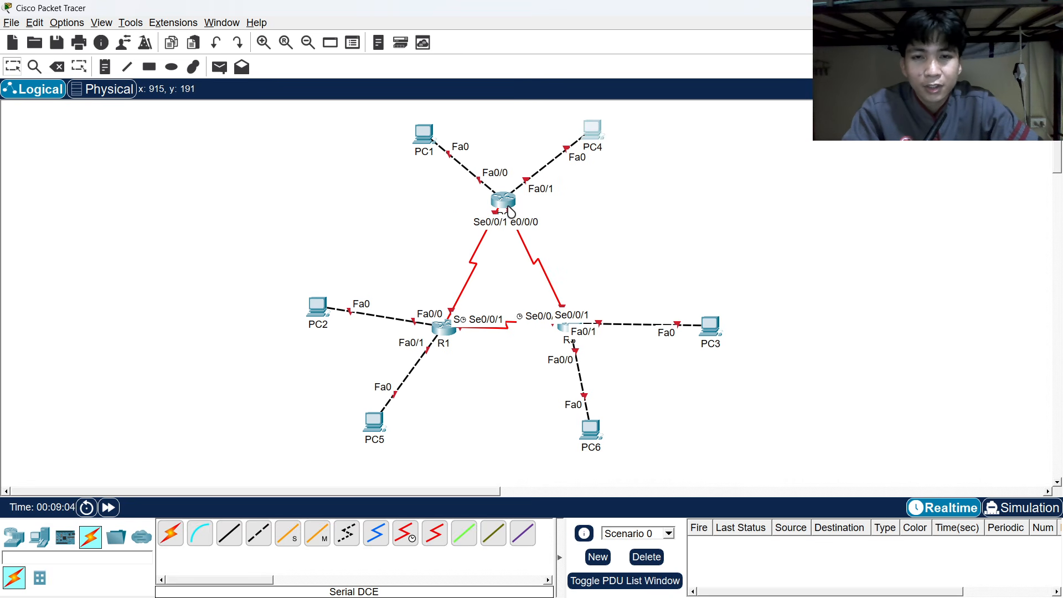
{"action": "mouse_move", "coordinate": [510, 211]}
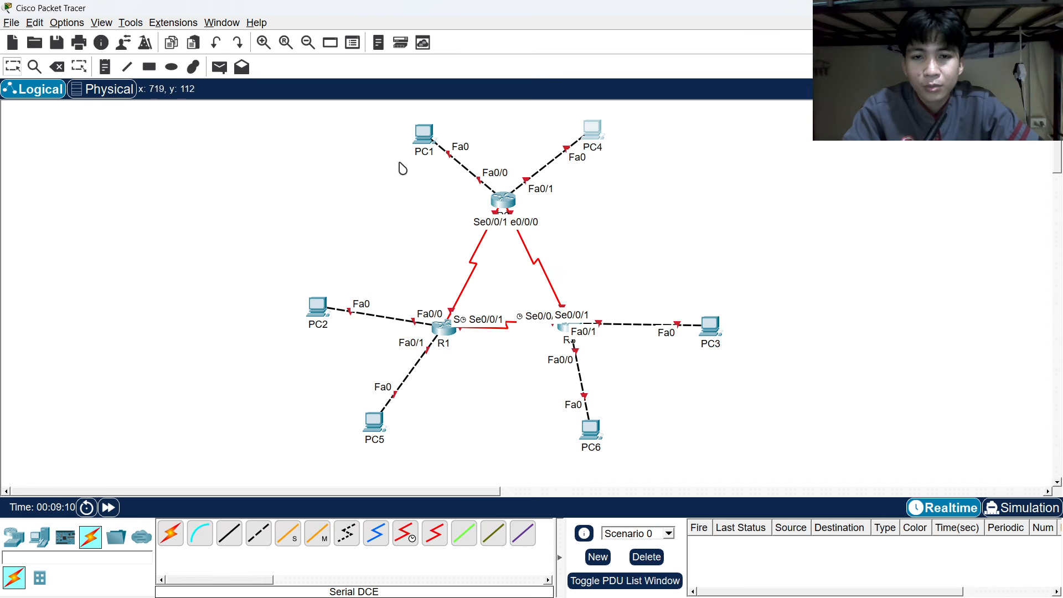
In R1's CLI, skip the setup dialog and enter global configuration mode.
{"action": "left_click", "coordinate": [446, 334]}
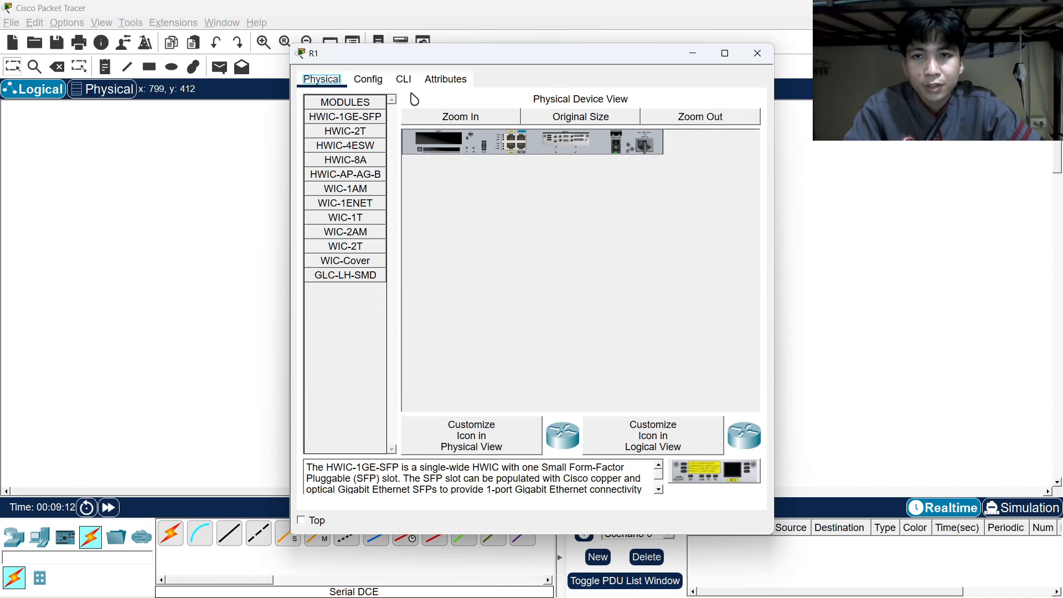
{"action": "left_click", "coordinate": [402, 83]}
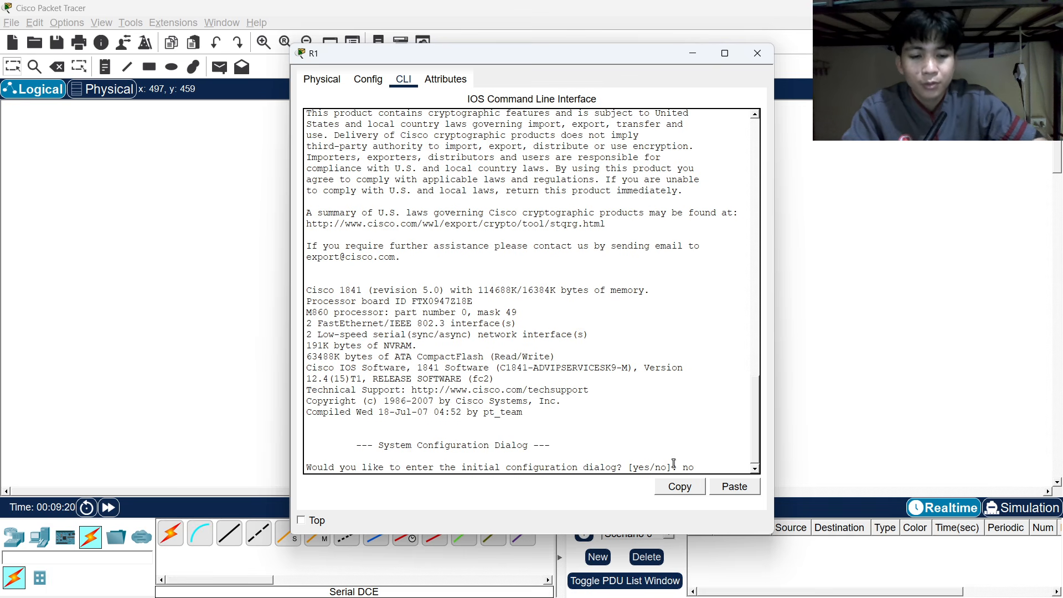
{"action": "key", "text": "Return"}
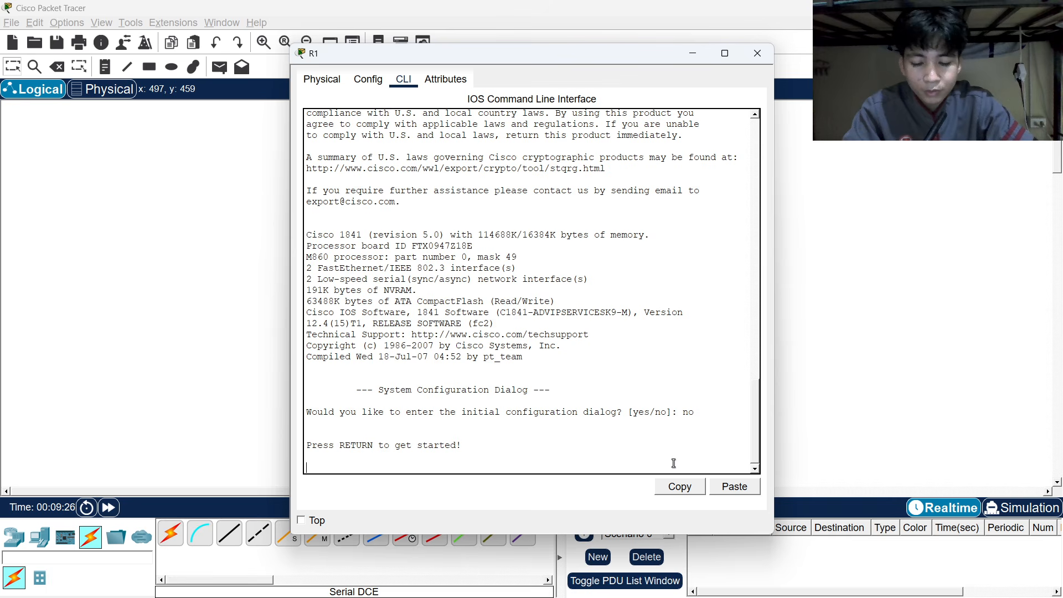
{"action": "key", "text": "Return"}
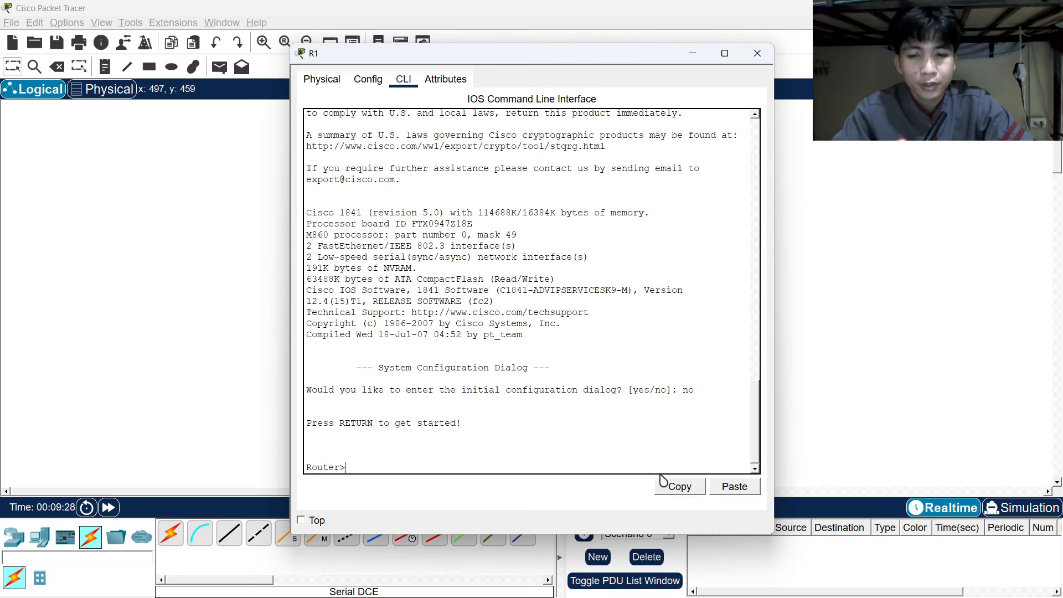
{"action": "type", "text": "ena"}
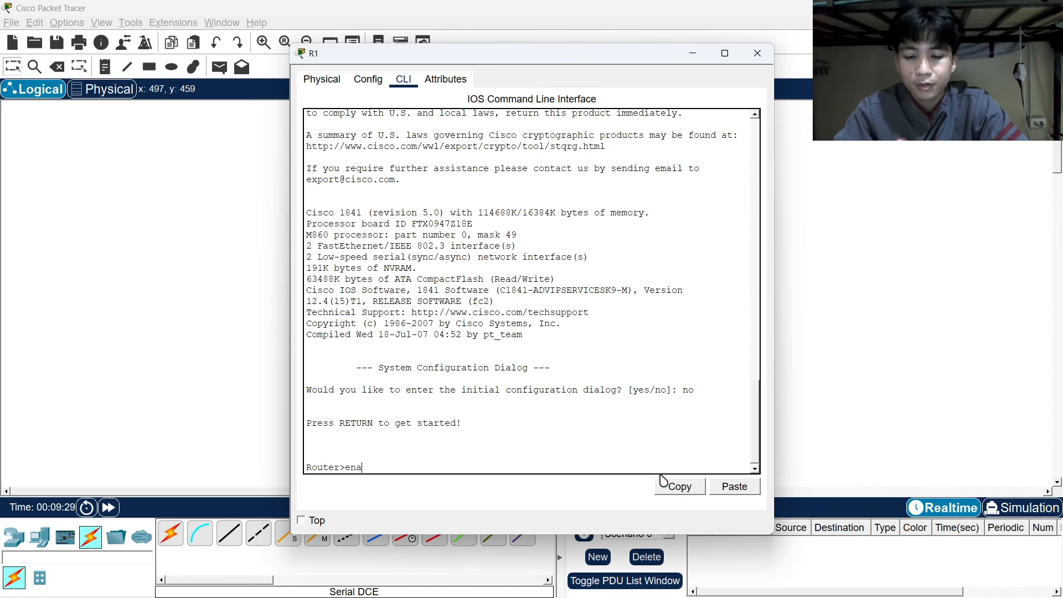
{"action": "type", "text": "ble"}
{"action": "key", "text": "Return"}
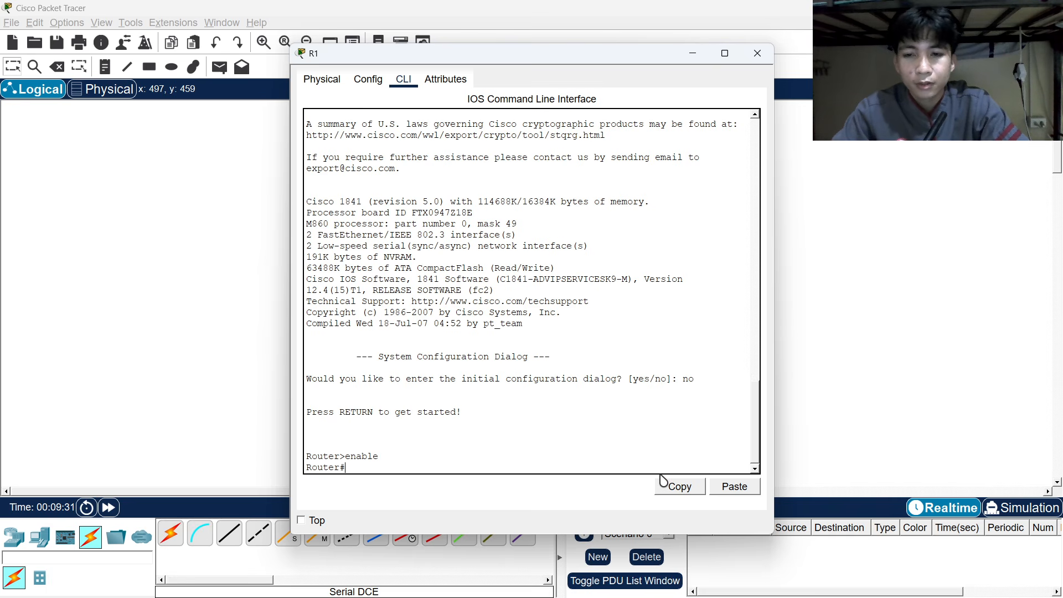
{"action": "type", "text": "co"}
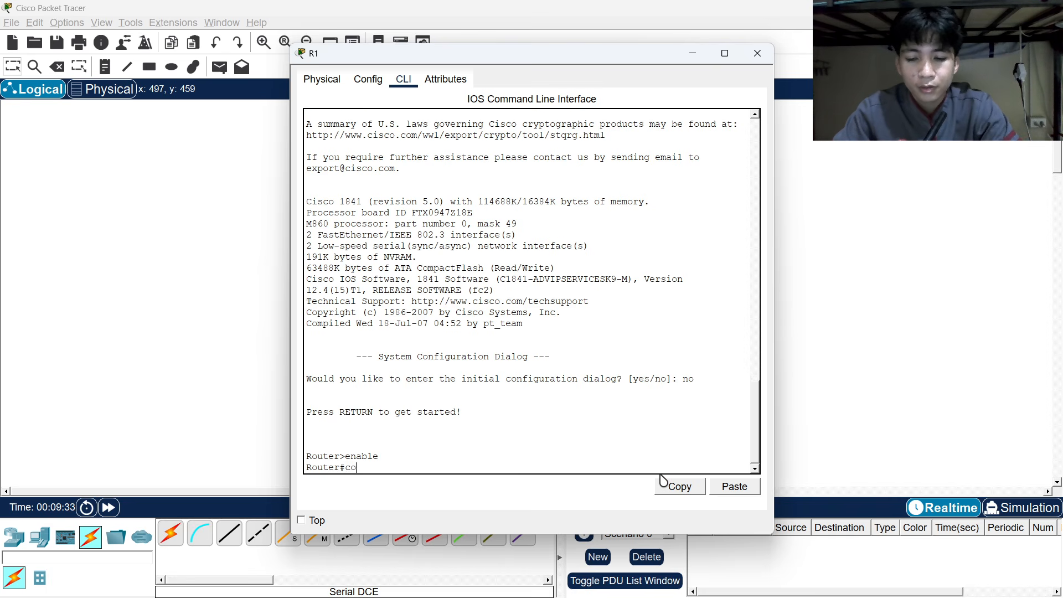
{"action": "type", "text": "nf term"}
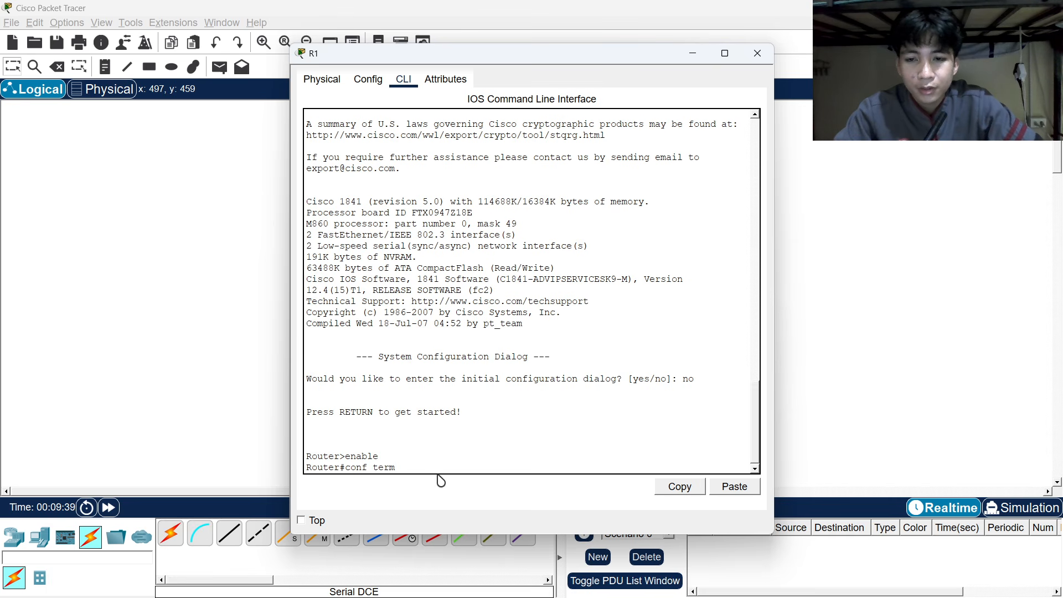
{"action": "key", "text": "Return"}
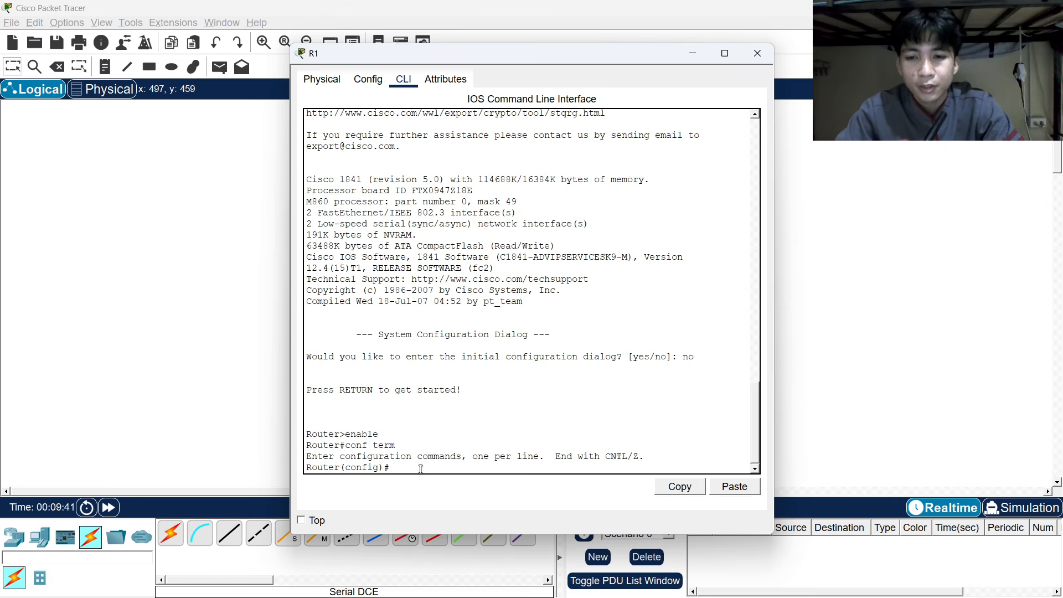
Set hostname R1, an enable secret, no ip domain-lookup, and an unauthorized-access MOTD banner.
{"action": "type", "text": "H"}
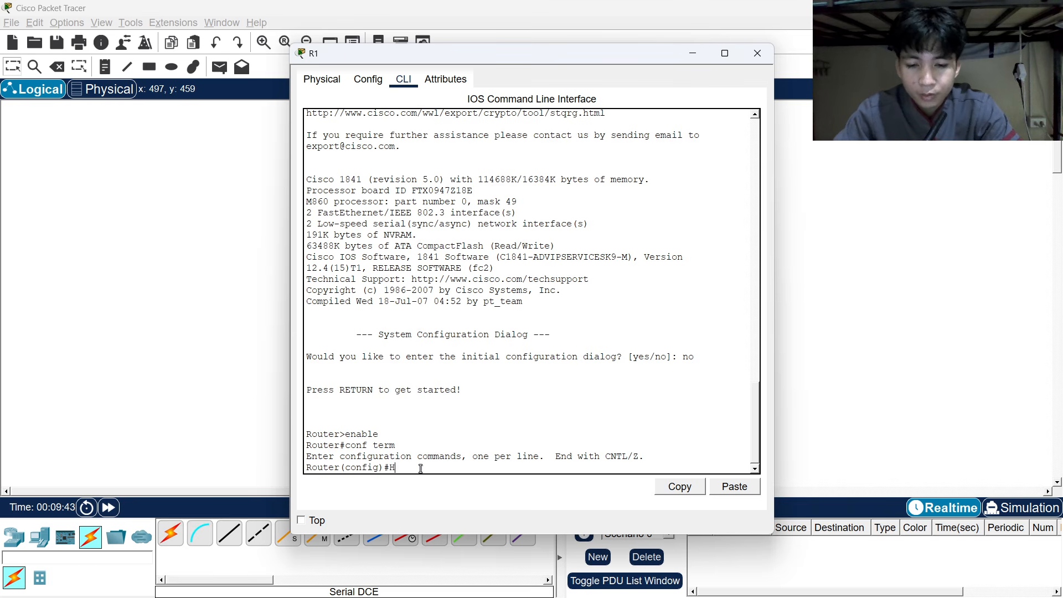
{"action": "type", "text": "o"}
{"action": "key", "text": "BackSpace"}
{"action": "key", "text": "BackSpace"}
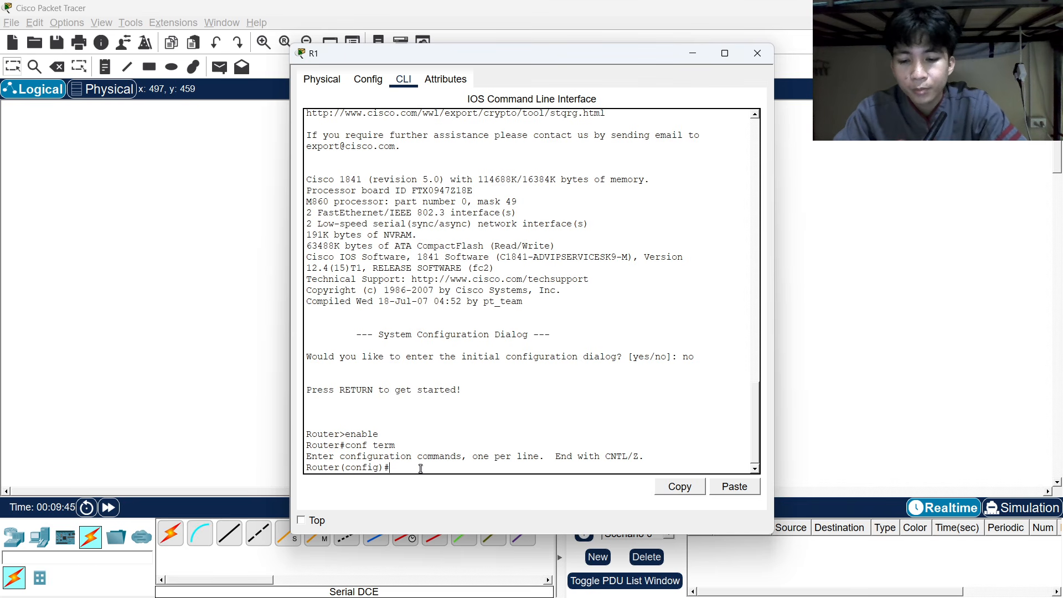
{"action": "type", "text": "hostname"}
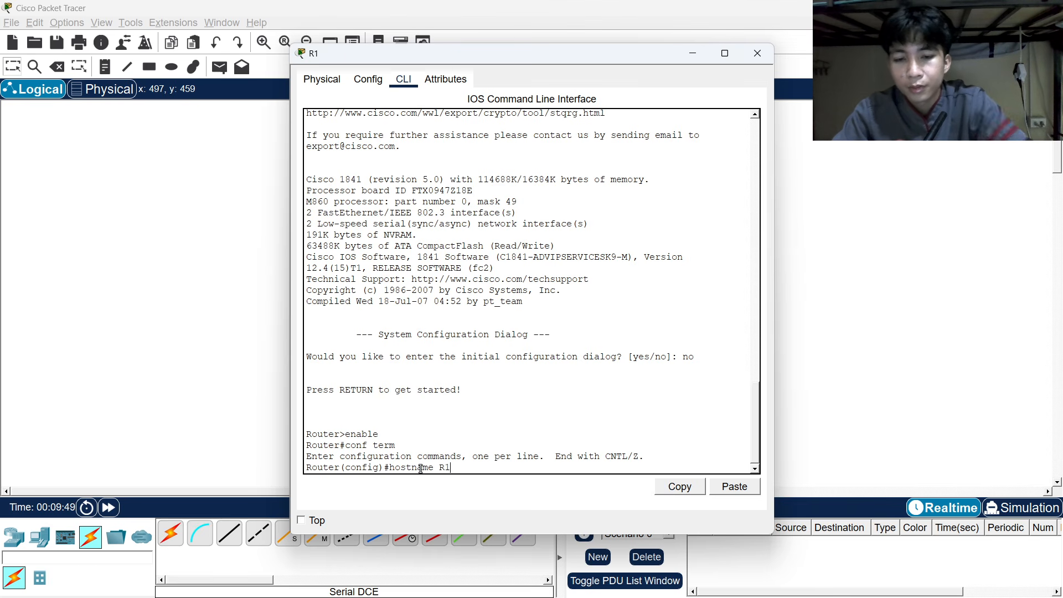
{"action": "type", "text": " R1"}
{"action": "key", "text": "Return"}
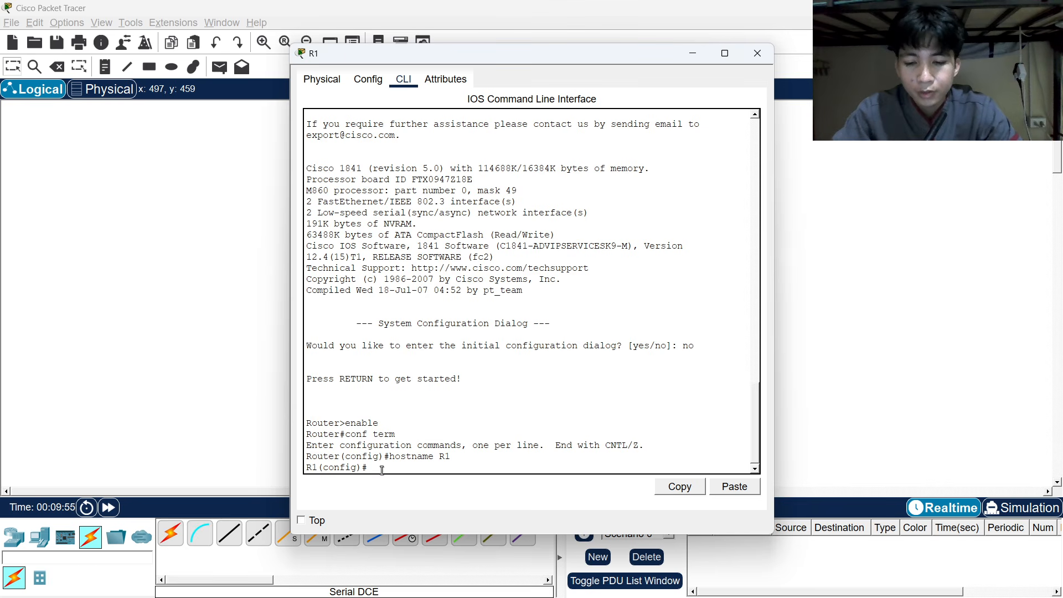
{"action": "type", "text": "enable "}
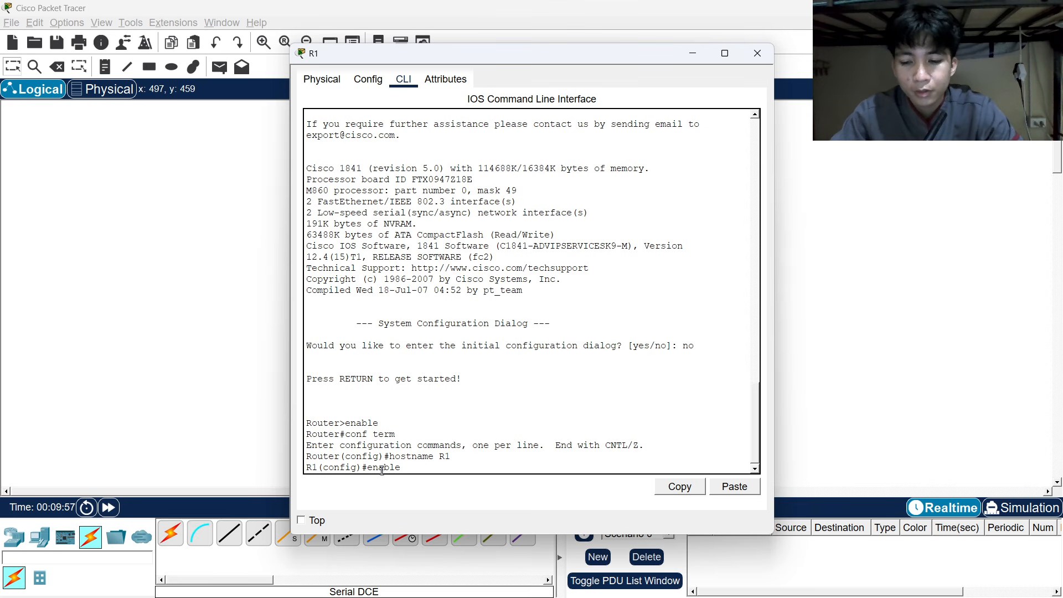
{"action": "type", "text": "secret"}
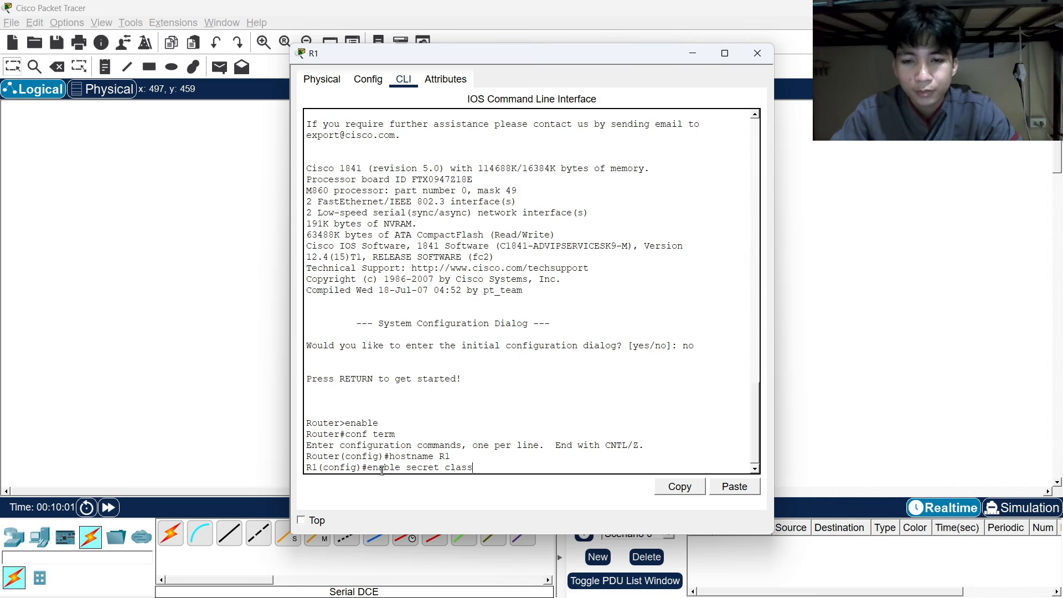
{"action": "type", "text": " class"}
{"action": "key", "text": "Return"}
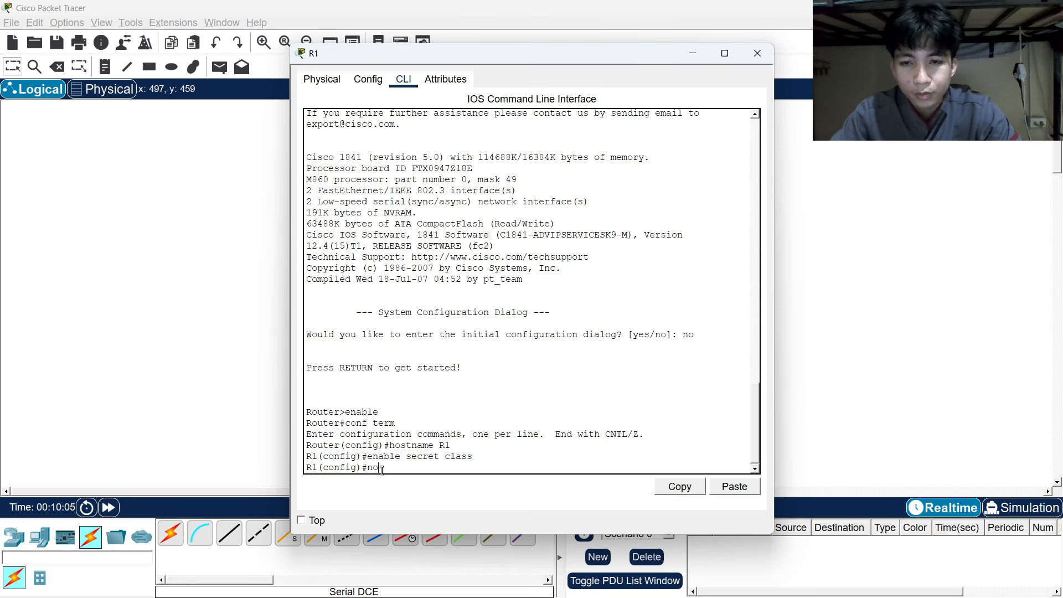
{"action": "type", "text": "no ip dom"}
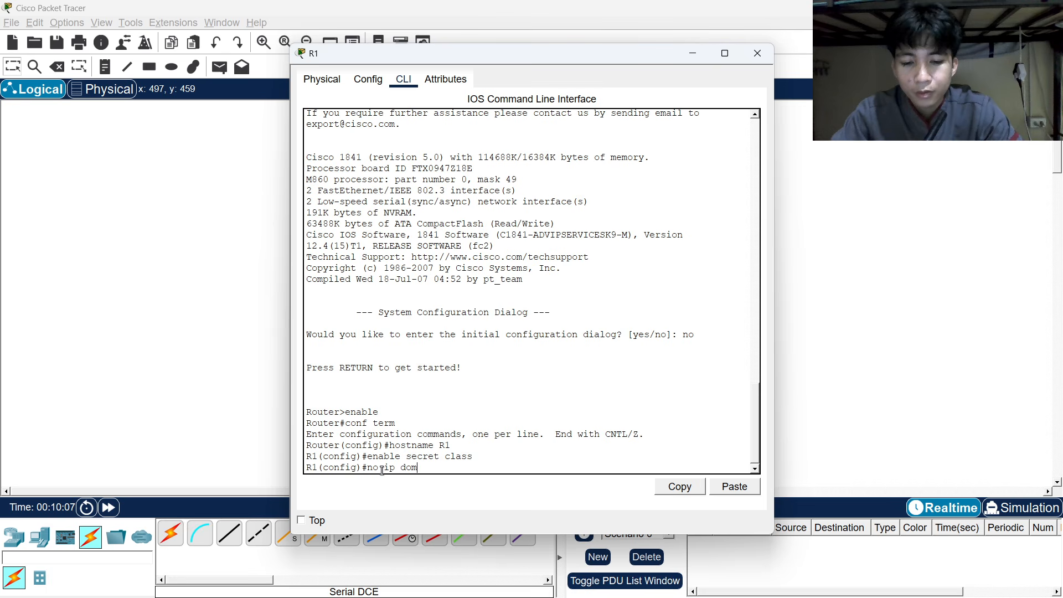
{"action": "type", "text": "ain-lo"}
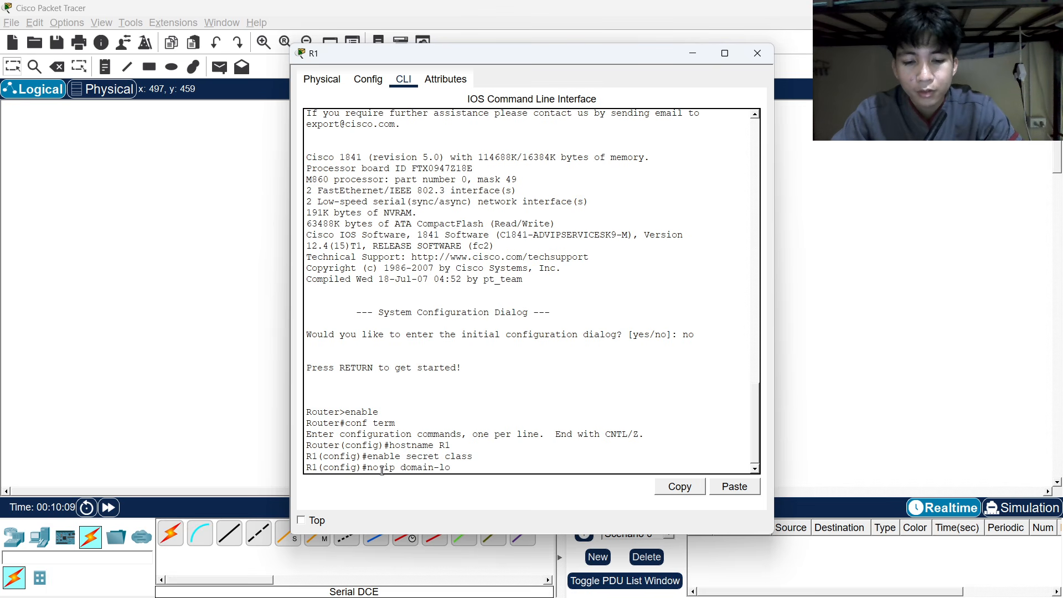
{"action": "type", "text": "okup"}
{"action": "key", "text": "Return"}
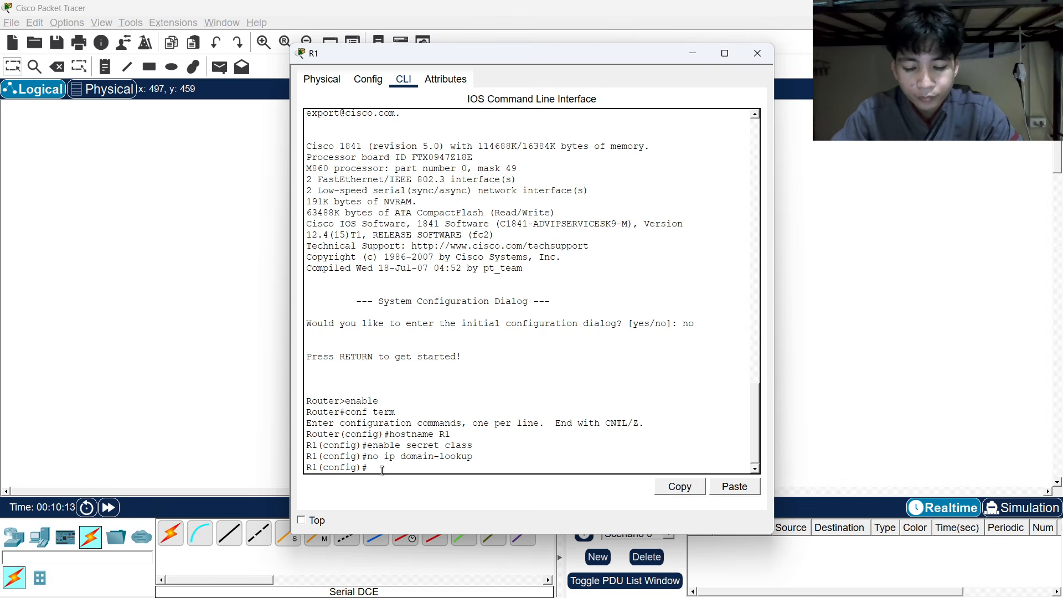
{"action": "type", "text": "banner motd"}
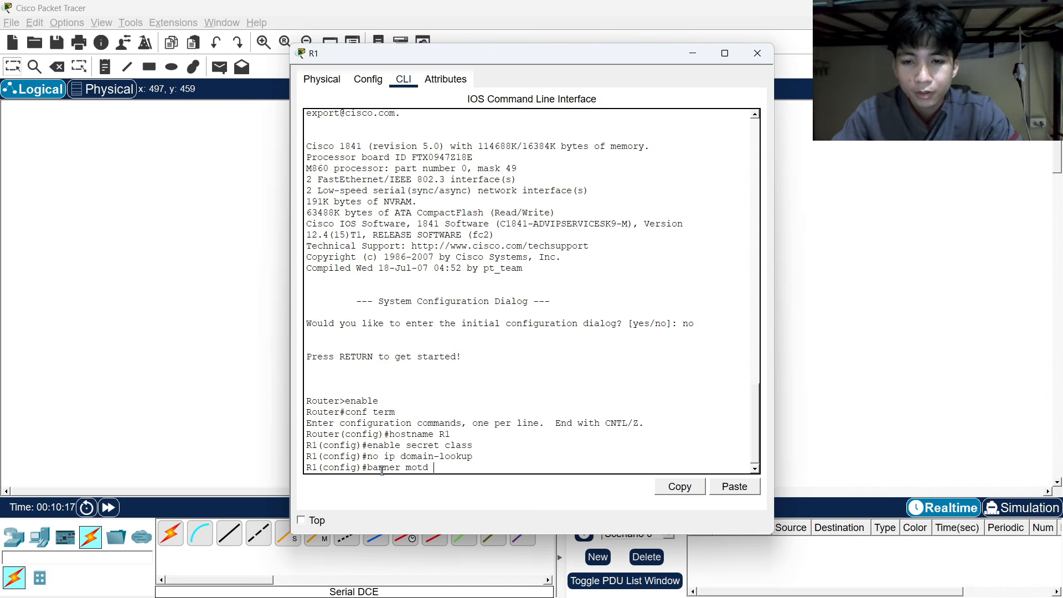
{"action": "type", "text": " #"}
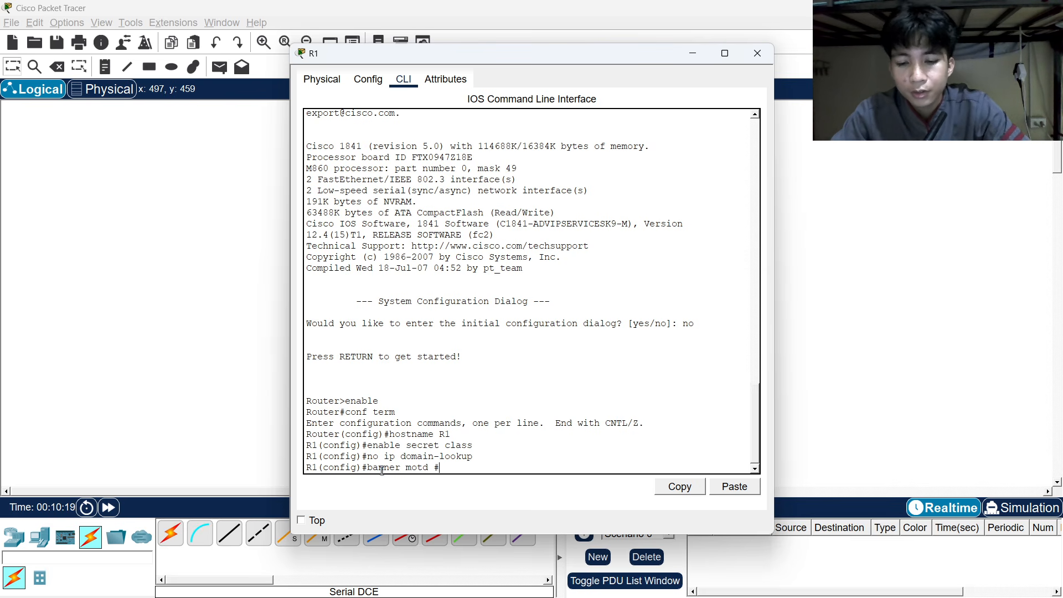
{"action": "type", "text": "Una"}
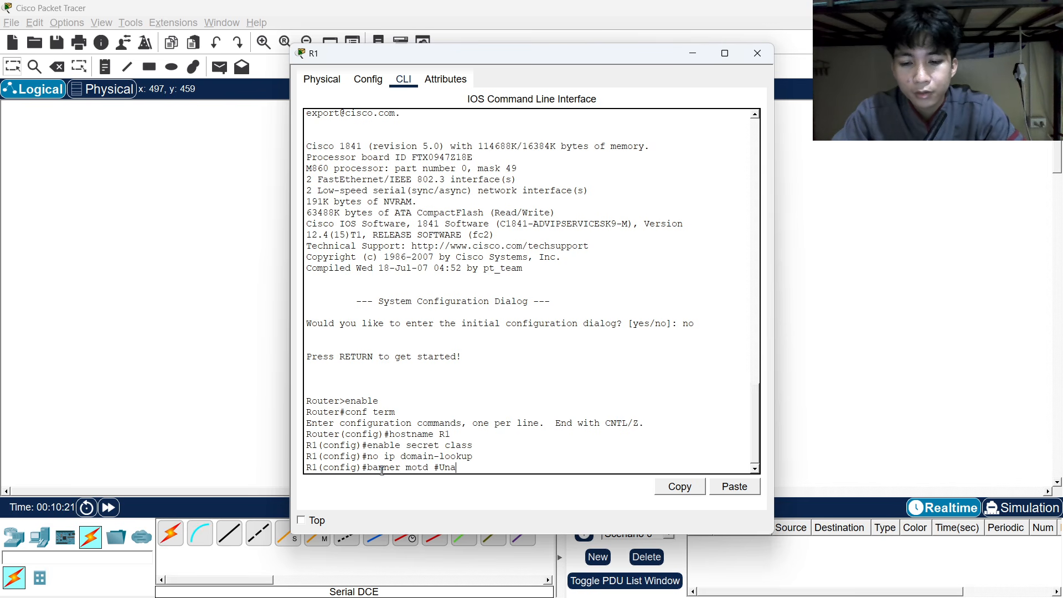
{"action": "type", "text": "utho"}
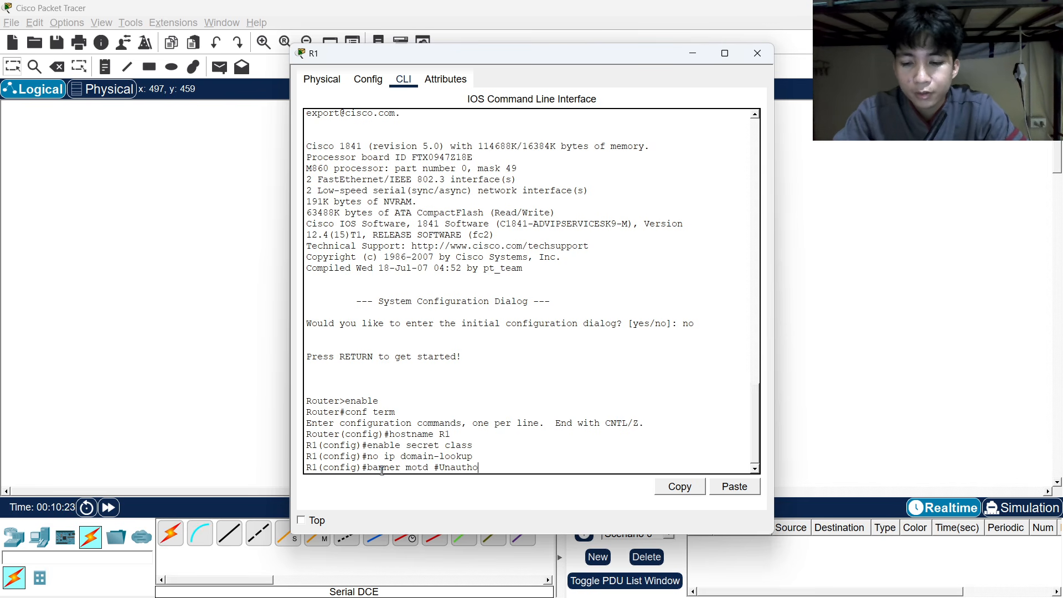
{"action": "type", "text": "rize"}
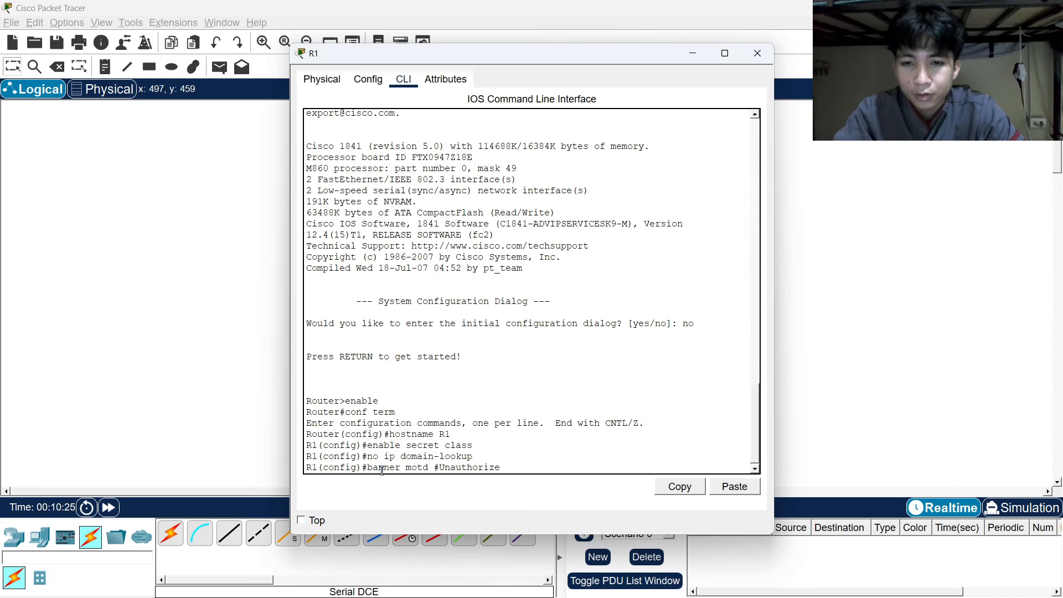
{"action": "type", "text": "d"}
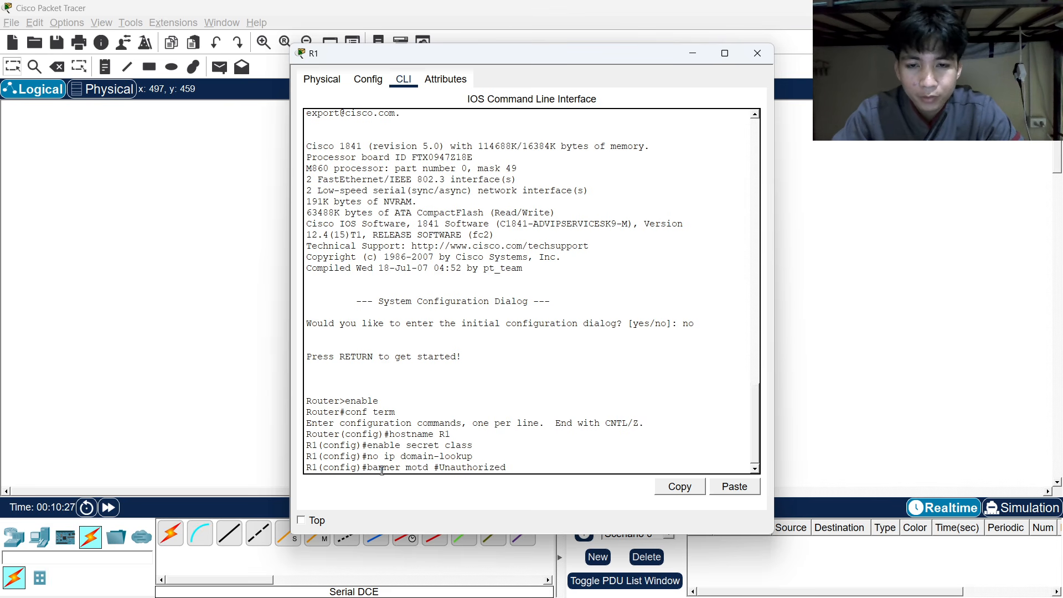
{"action": "type", "text": " access"}
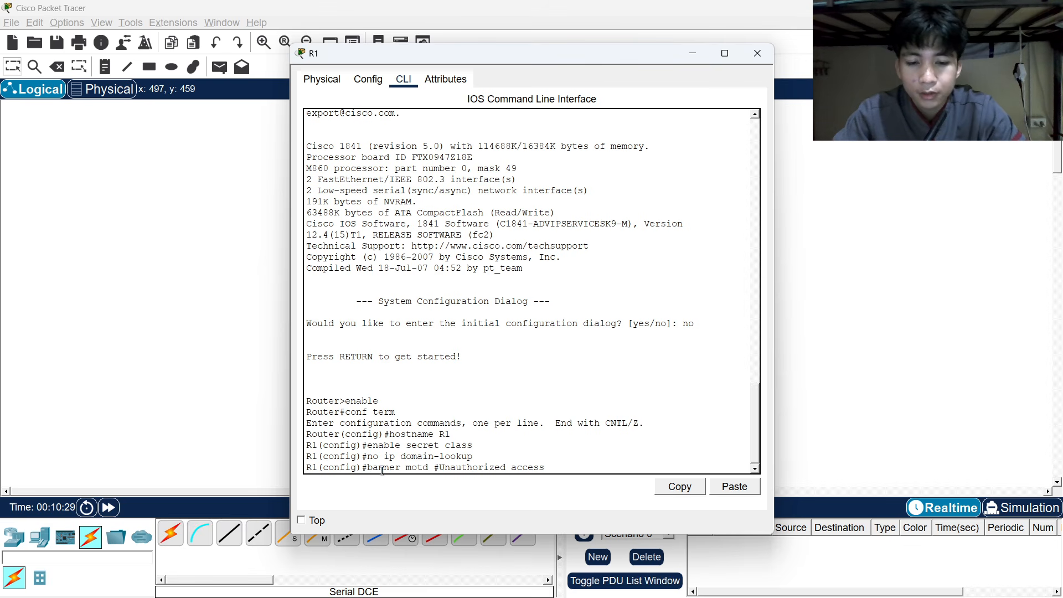
{"action": "type", "text": " is str"}
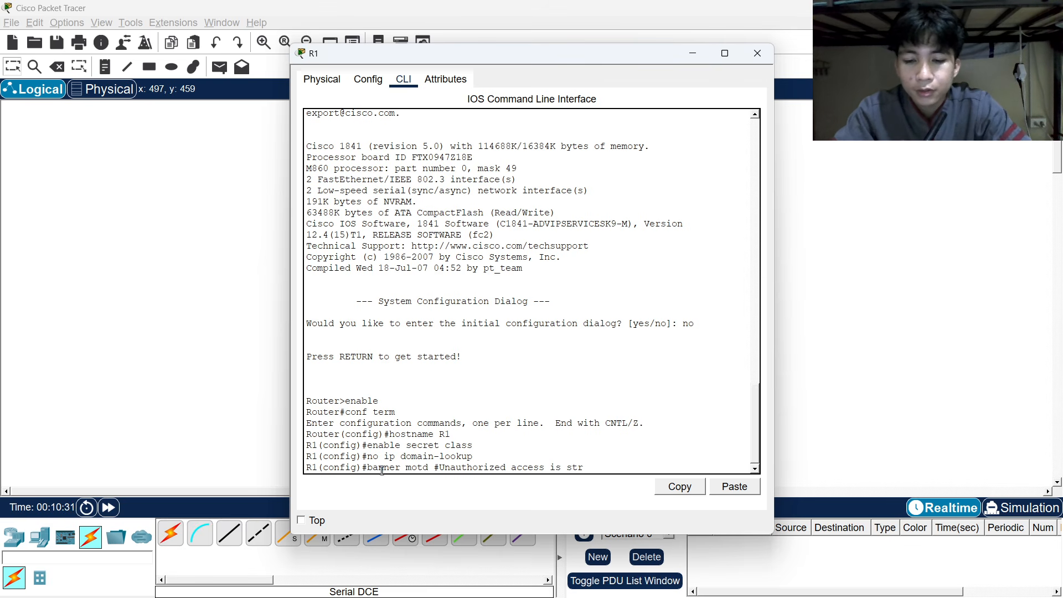
{"action": "type", "text": "ictly "}
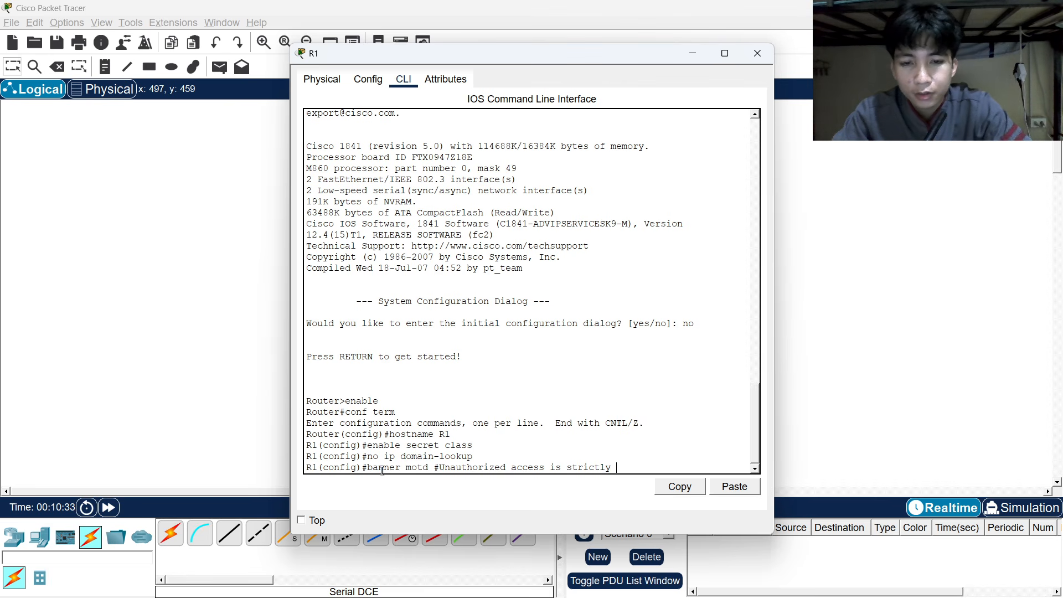
{"action": "type", "text": "prohi"}
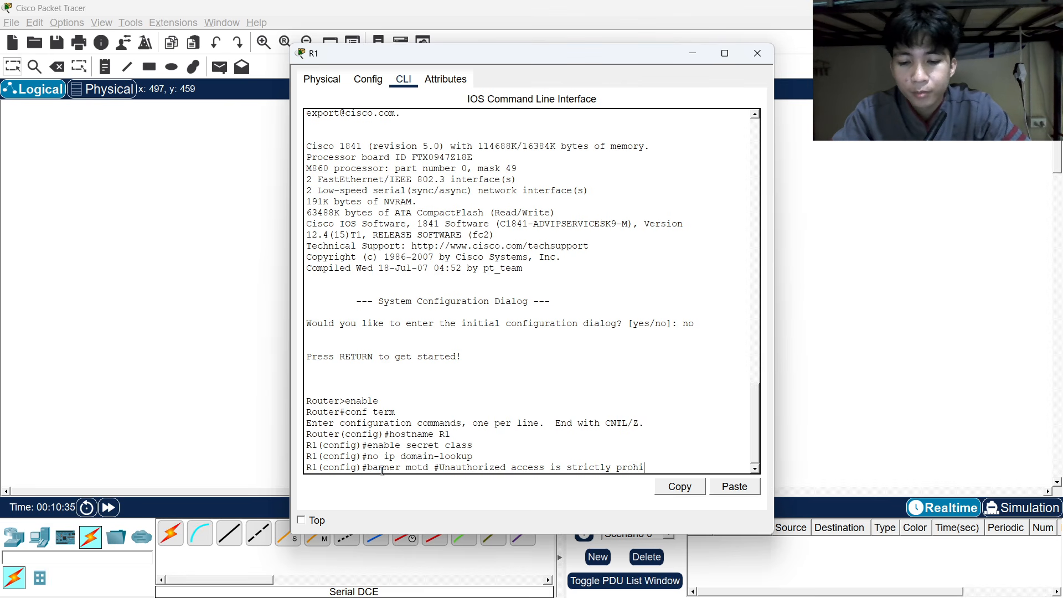
{"action": "type", "text": "bited"}
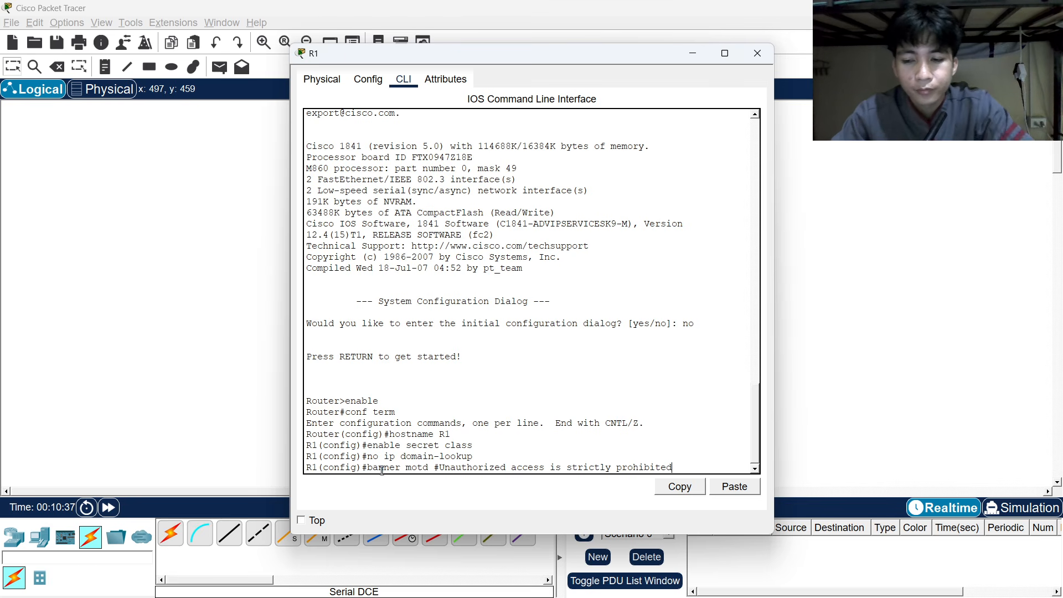
{"action": "type", "text": "!#"}
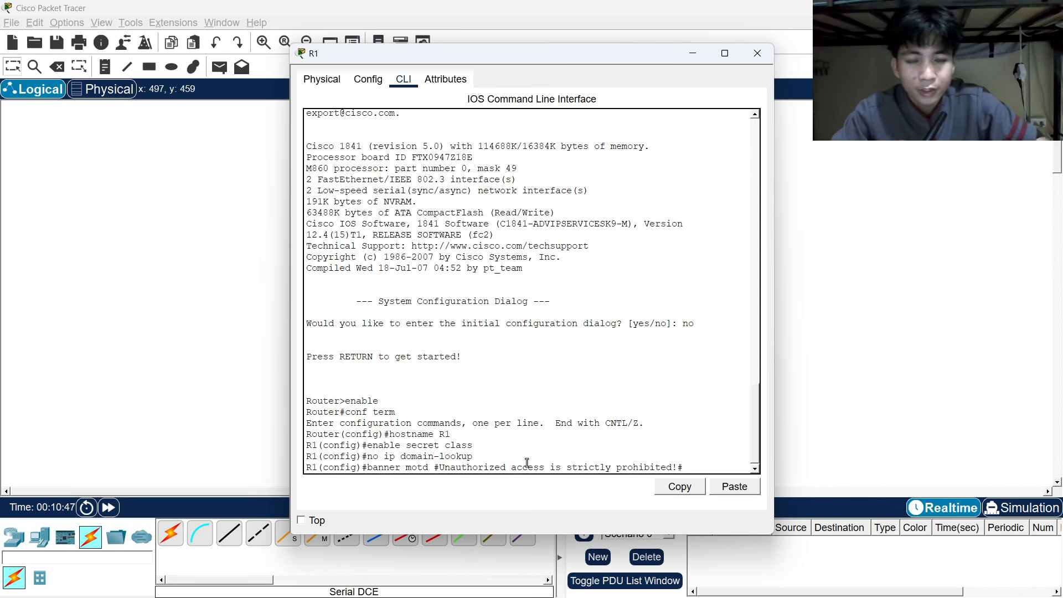
{"action": "key", "text": "Return"}
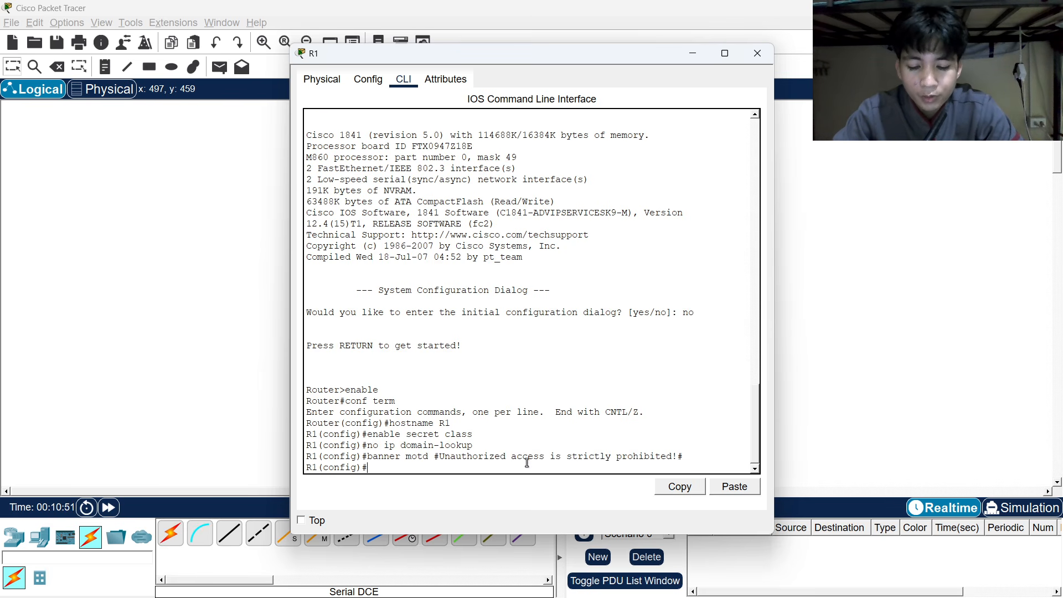
Give console line 0 a password and enable login.
{"action": "type", "text": "line co"}
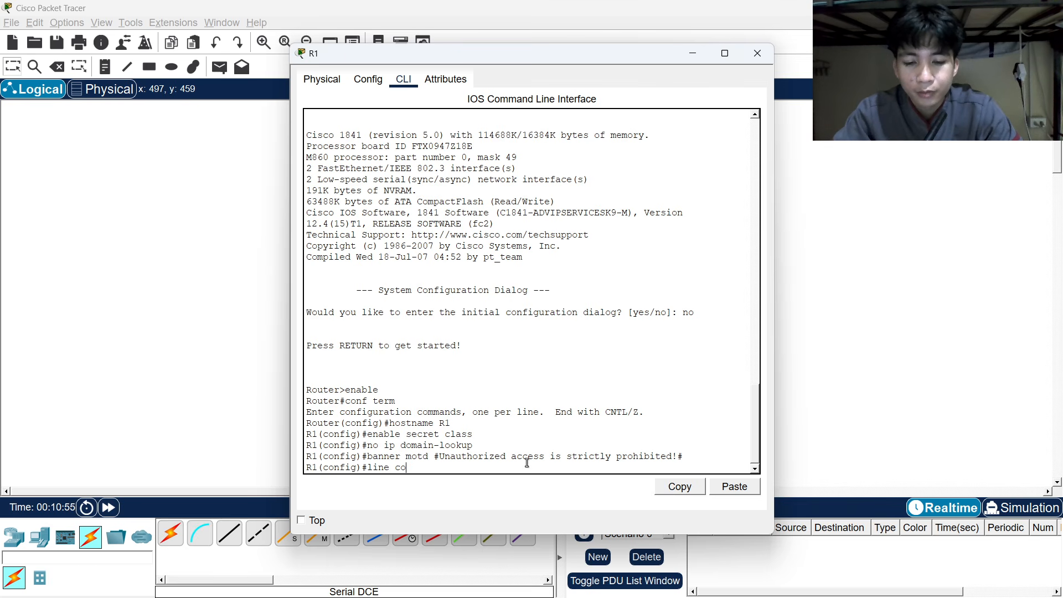
{"action": "type", "text": "nsol"}
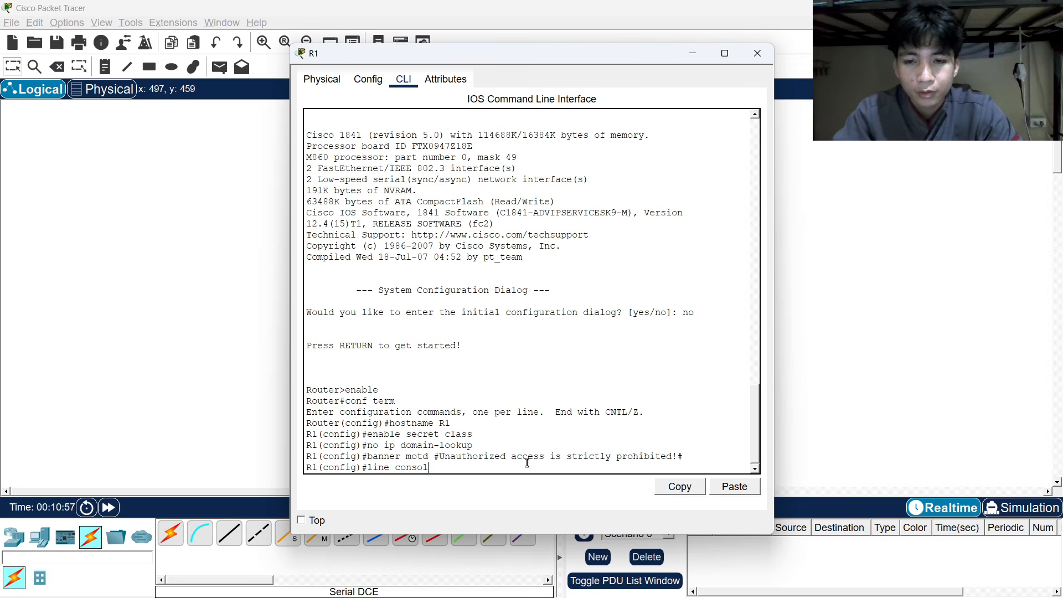
{"action": "type", "text": "e 0"}
{"action": "key", "text": "Return"}
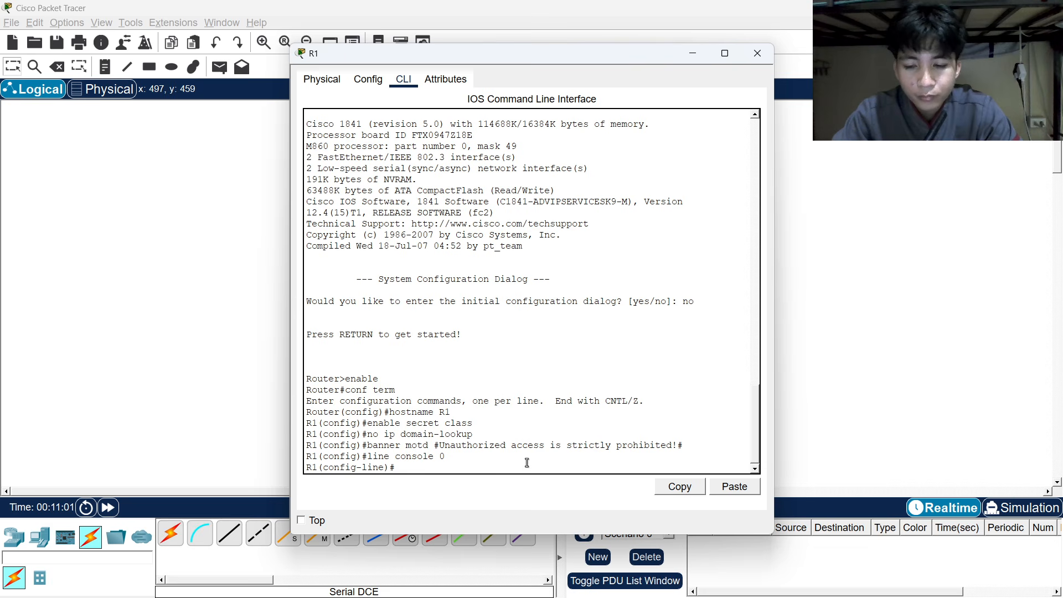
{"action": "type", "text": "passwo"}
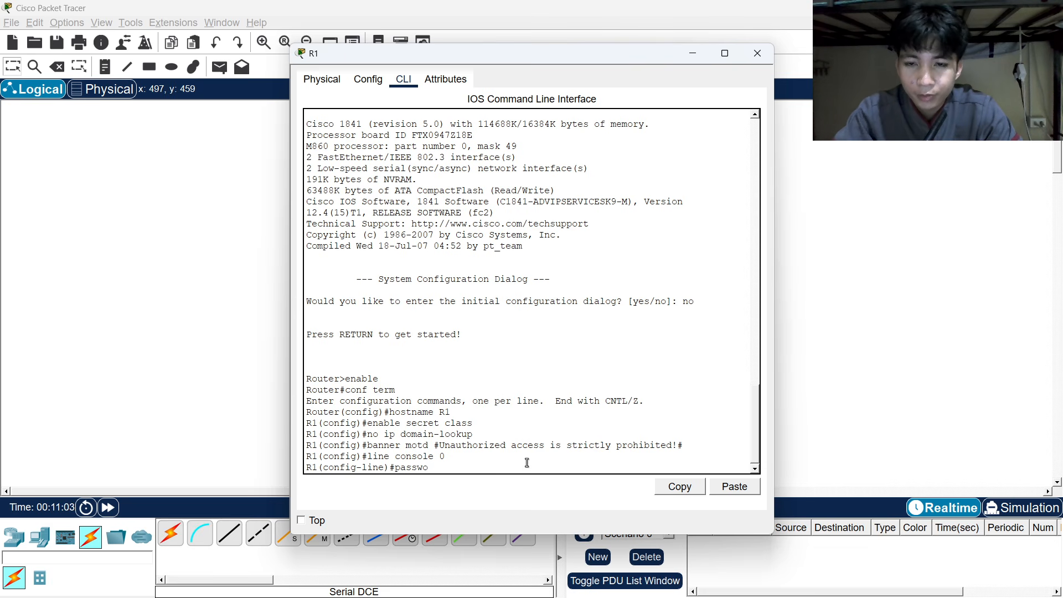
{"action": "type", "text": "rd aquino"}
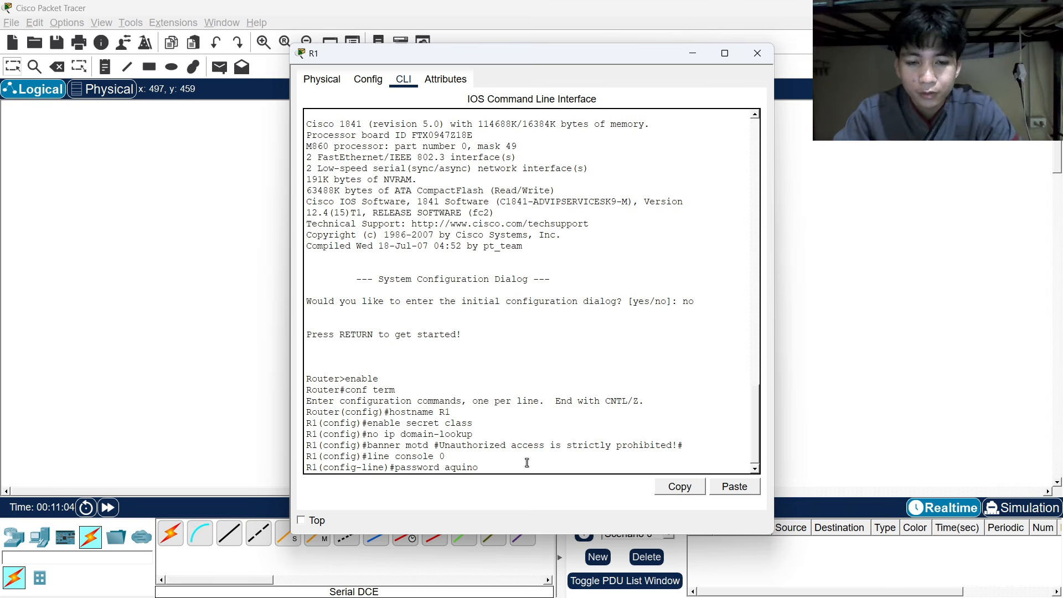
{"action": "key", "text": "Return"}
{"action": "type", "text": "line)#l"}
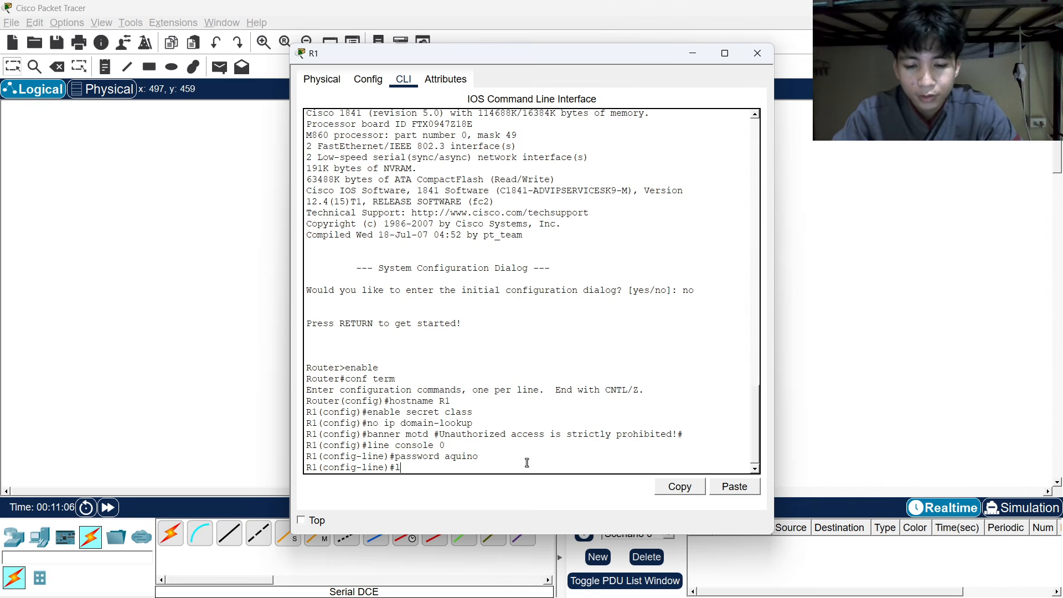
{"action": "type", "text": "ogin"}
{"action": "key", "text": "Return"}
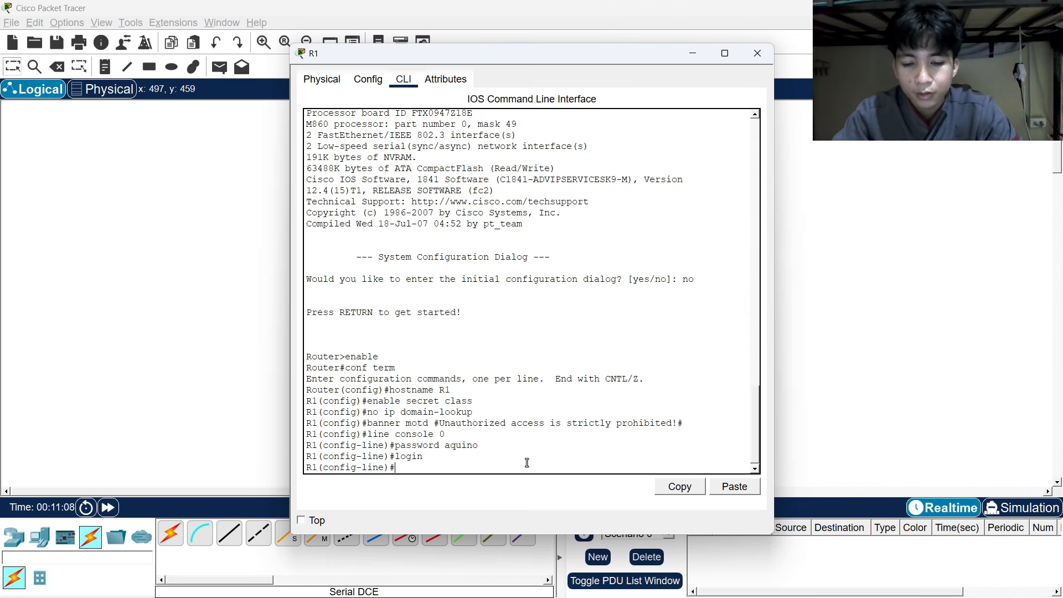
Give VTY lines 0 4 the same password with login, then exit.
{"action": "type", "text": "line vty"}
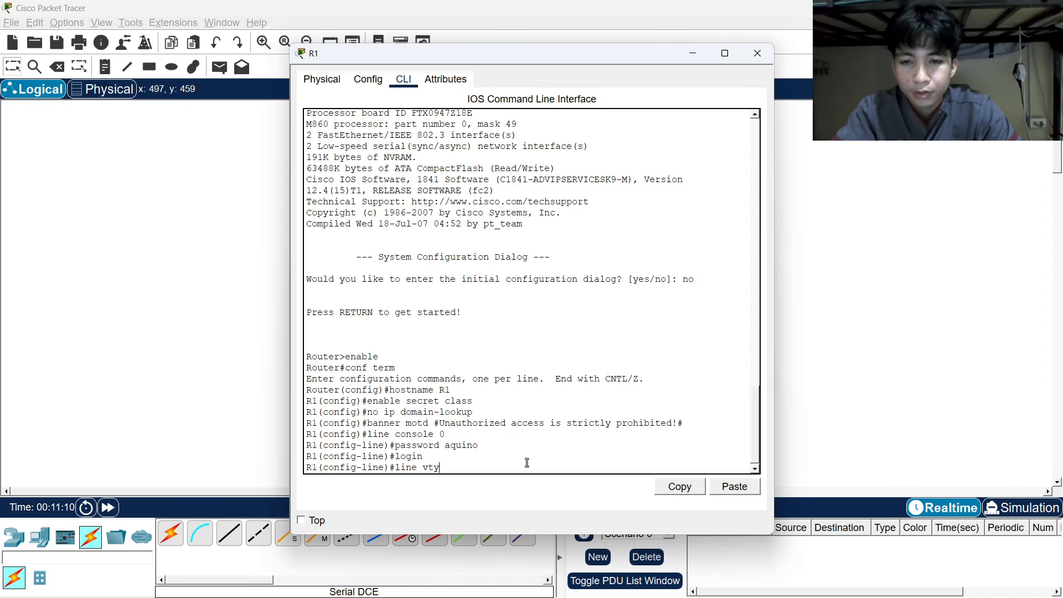
{"action": "type", "text": " 0 4"}
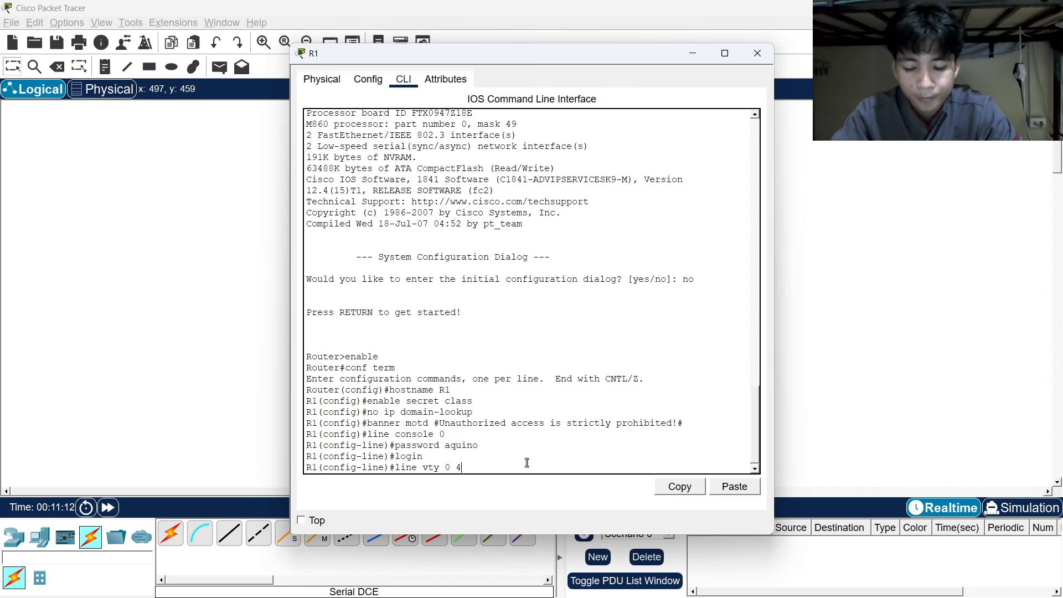
{"action": "key", "text": "Return"}
{"action": "type", "text": "p"}
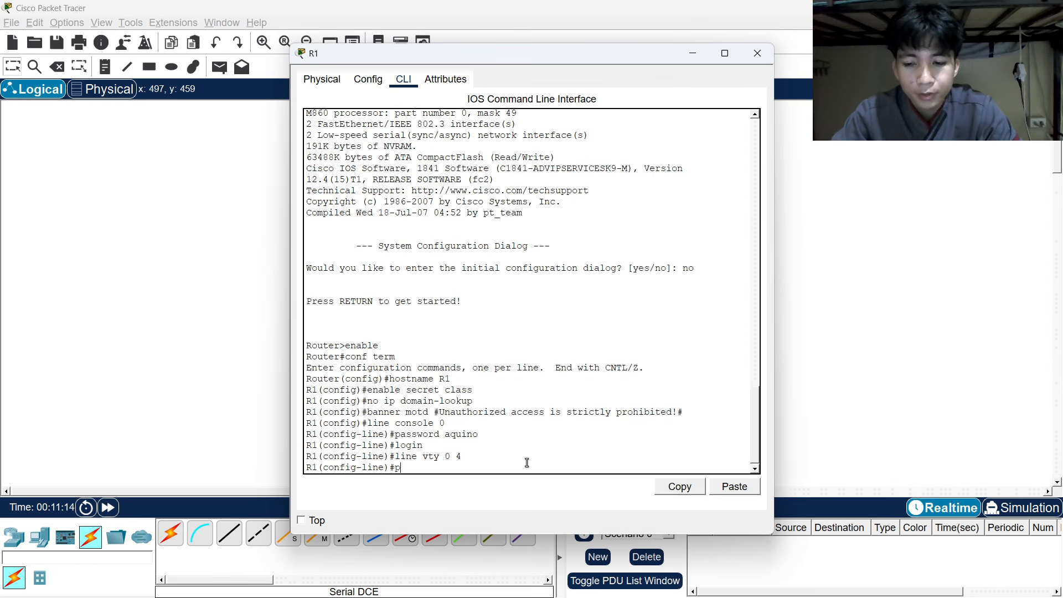
{"action": "type", "text": "assword"}
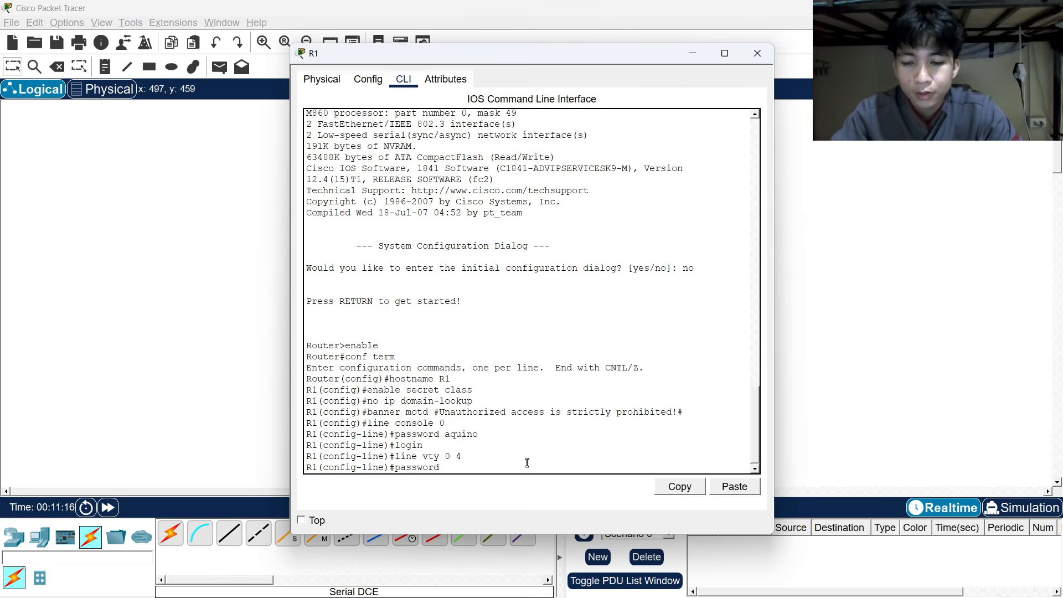
{"action": "type", "text": " aq"}
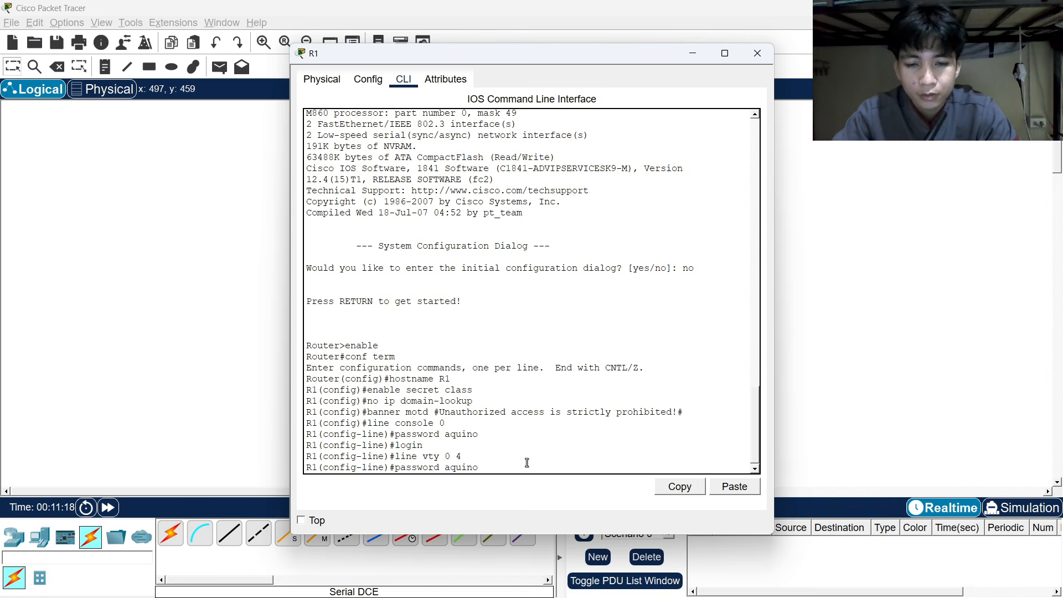
{"action": "type", "text": "uino"}
{"action": "key", "text": "Return"}
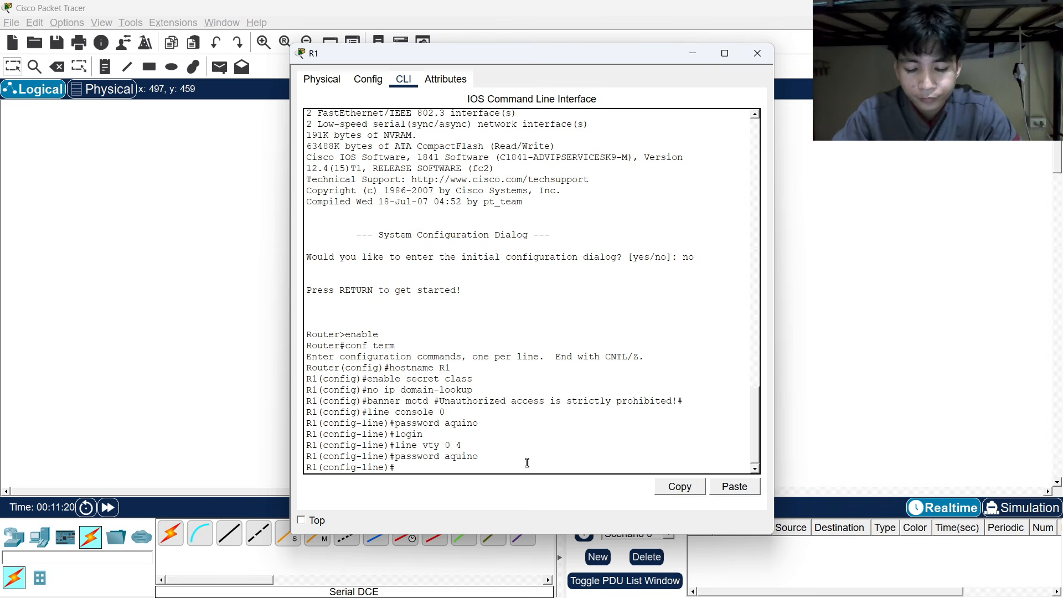
{"action": "type", "text": "login"}
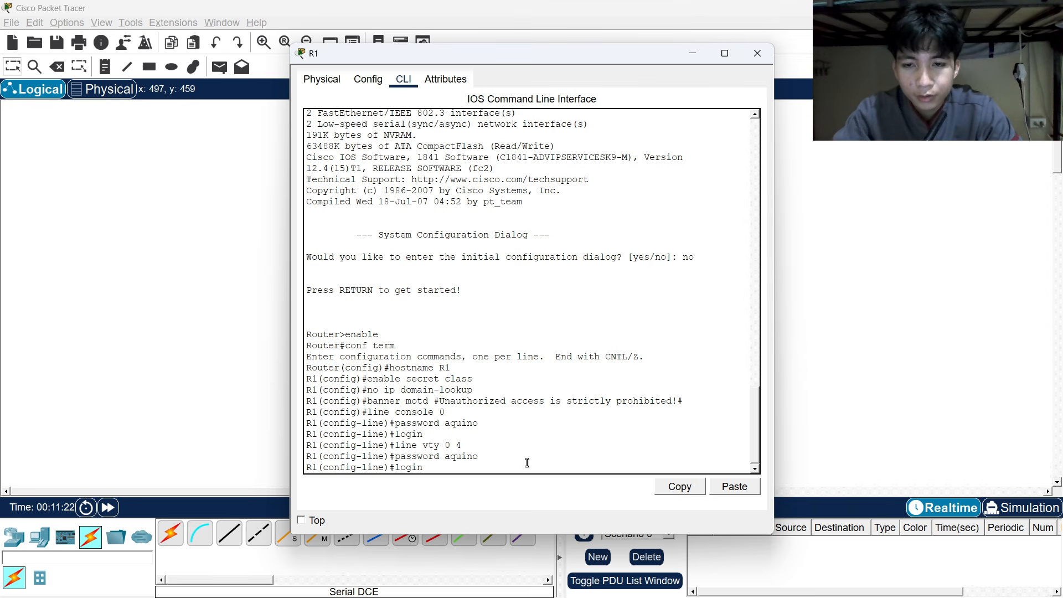
{"action": "key", "text": "Return"}
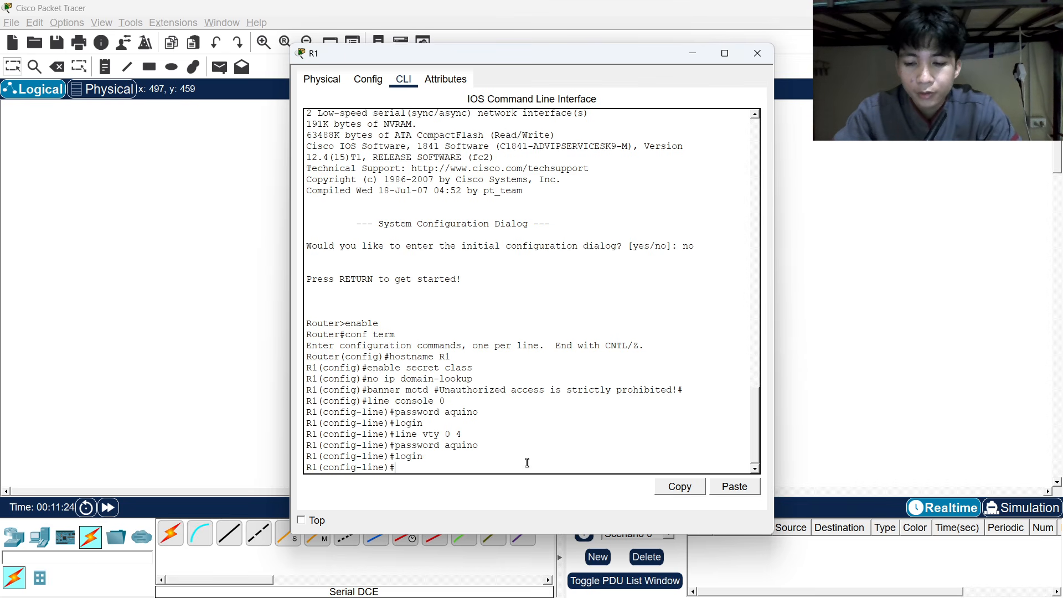
{"action": "type", "text": "exit"}
{"action": "key", "text": "Return"}
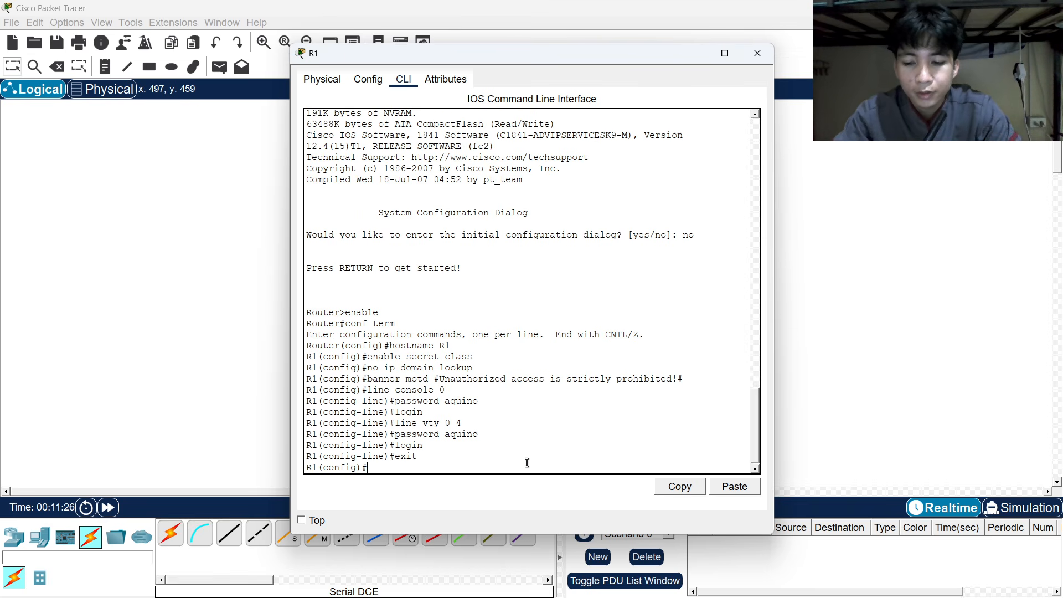
Log out of R1 and log back in with the console password.
{"action": "type", "text": "exit"}
{"action": "key", "text": "Return"}
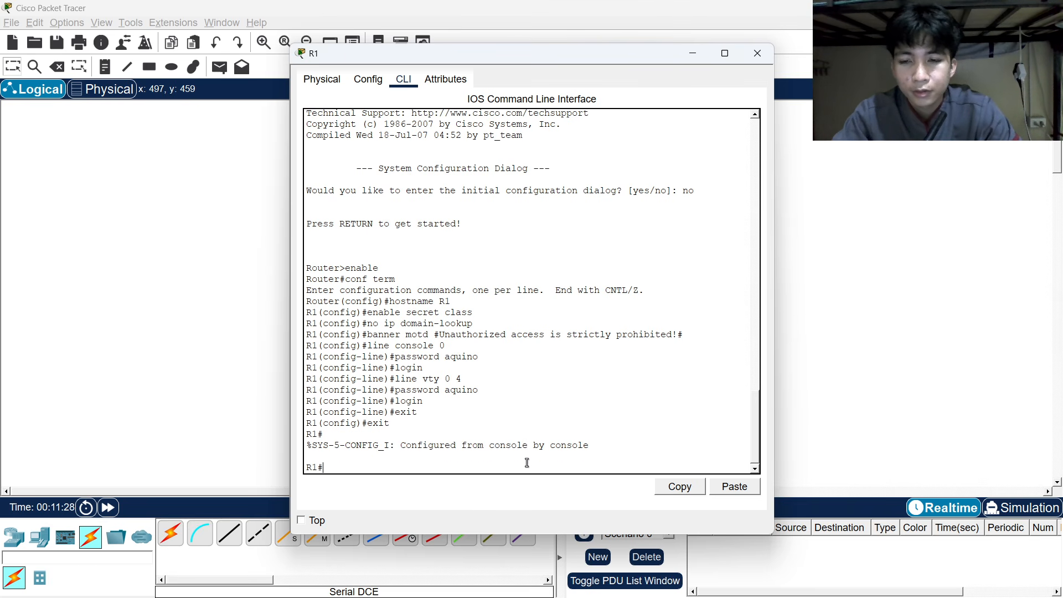
{"action": "type", "text": "exit"}
{"action": "key", "text": "Return"}
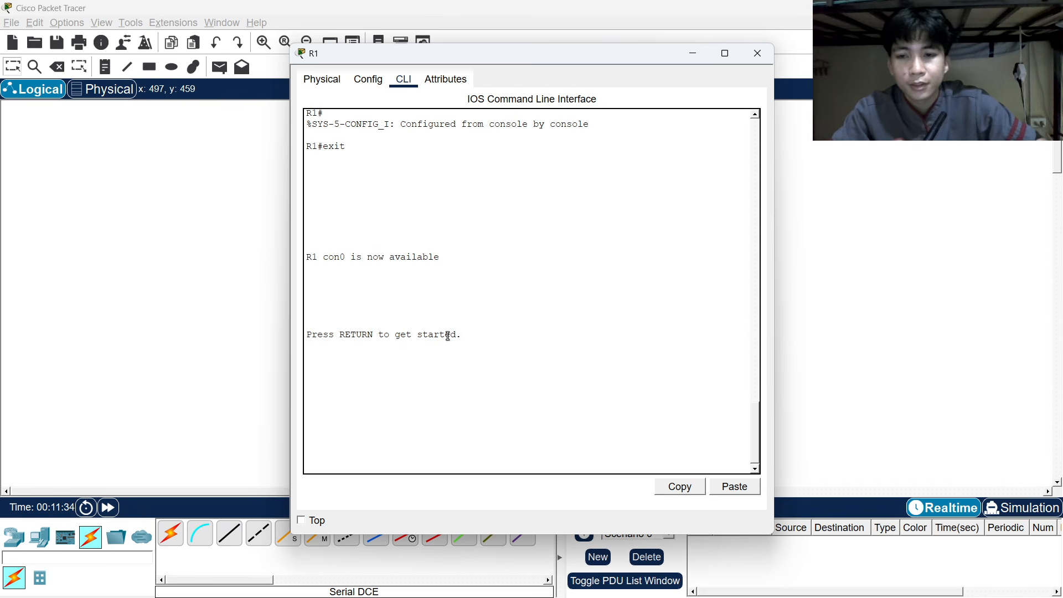
{"action": "key", "text": "Return"}
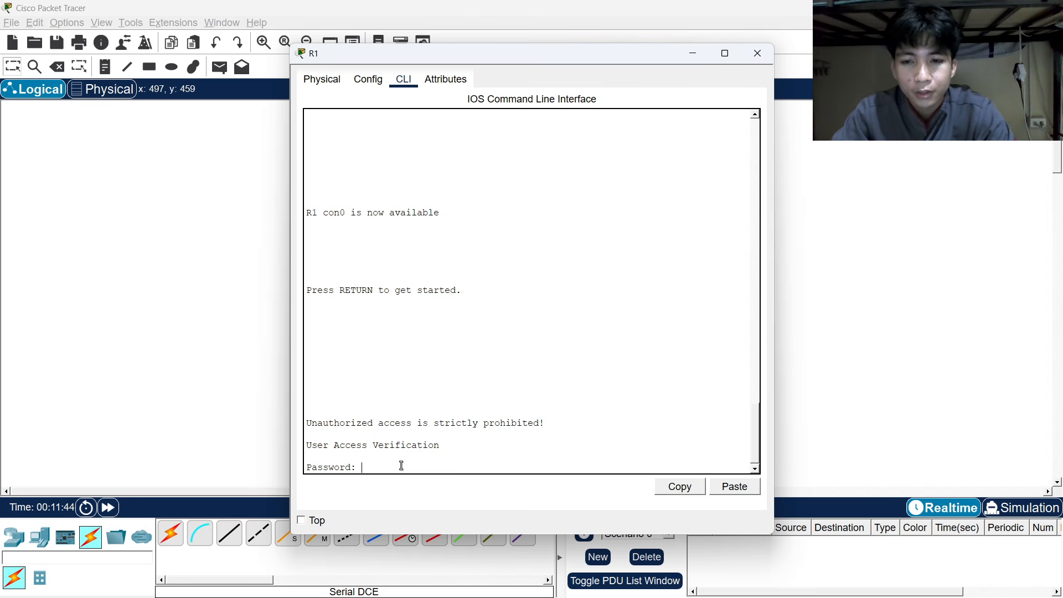
{"action": "key", "text": "Return"}
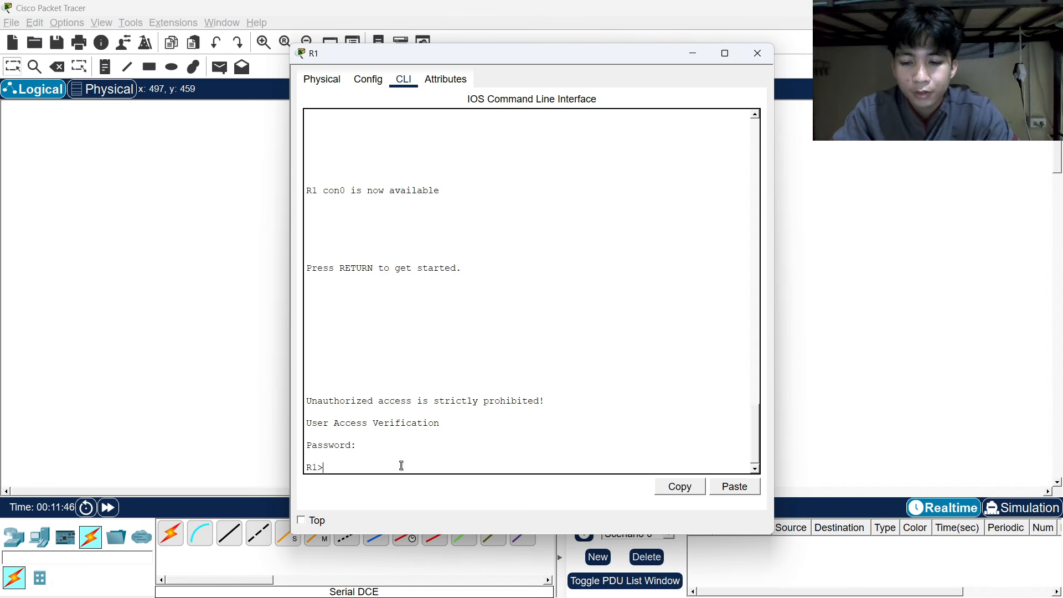
Enter privileged mode with the enable secret, then conf term.
{"action": "type", "text": "enable"}
{"action": "key", "text": "Return"}
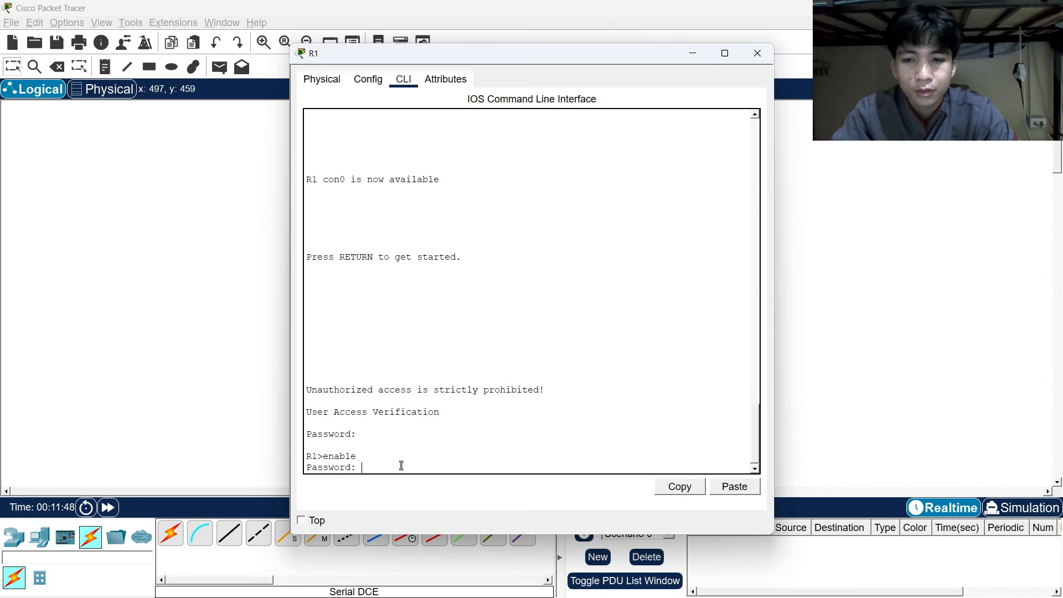
{"action": "key", "text": "Return"}
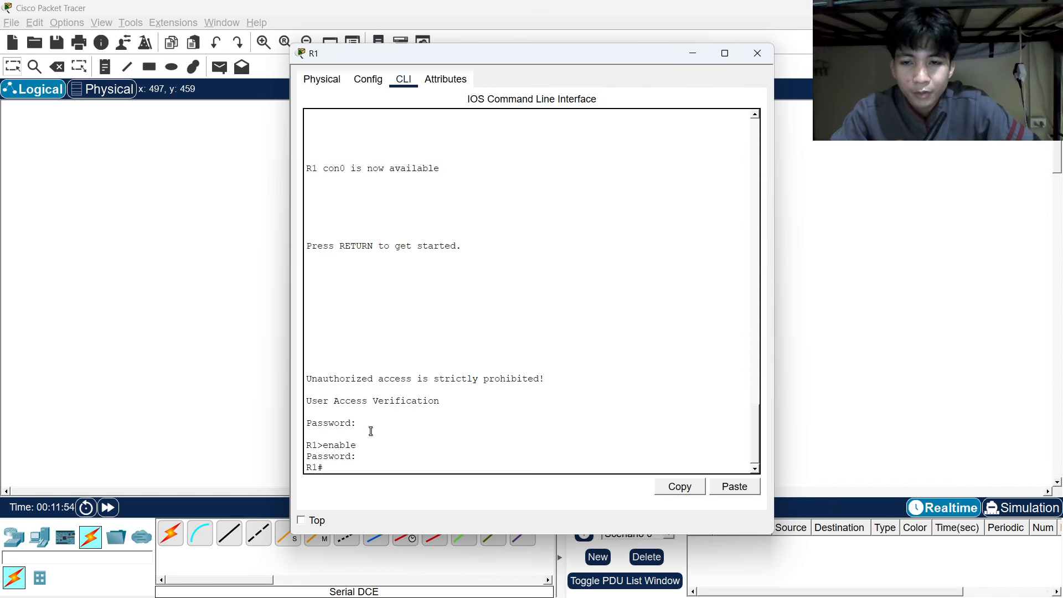
{"action": "scroll", "coordinate": [387, 440], "scroll_direction": "up", "scroll_amount": 9}
{"action": "scroll", "coordinate": [388, 440], "scroll_direction": "up", "scroll_amount": 1}
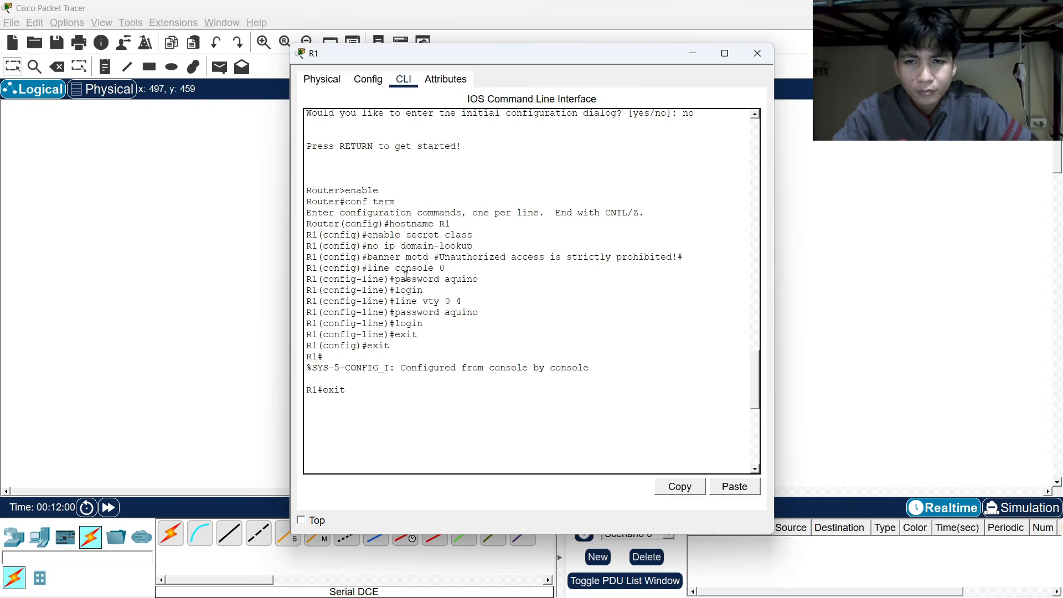
{"action": "scroll", "coordinate": [424, 302], "scroll_direction": "down", "scroll_amount": 5}
{"action": "scroll", "coordinate": [424, 302], "scroll_direction": "down", "scroll_amount": 5}
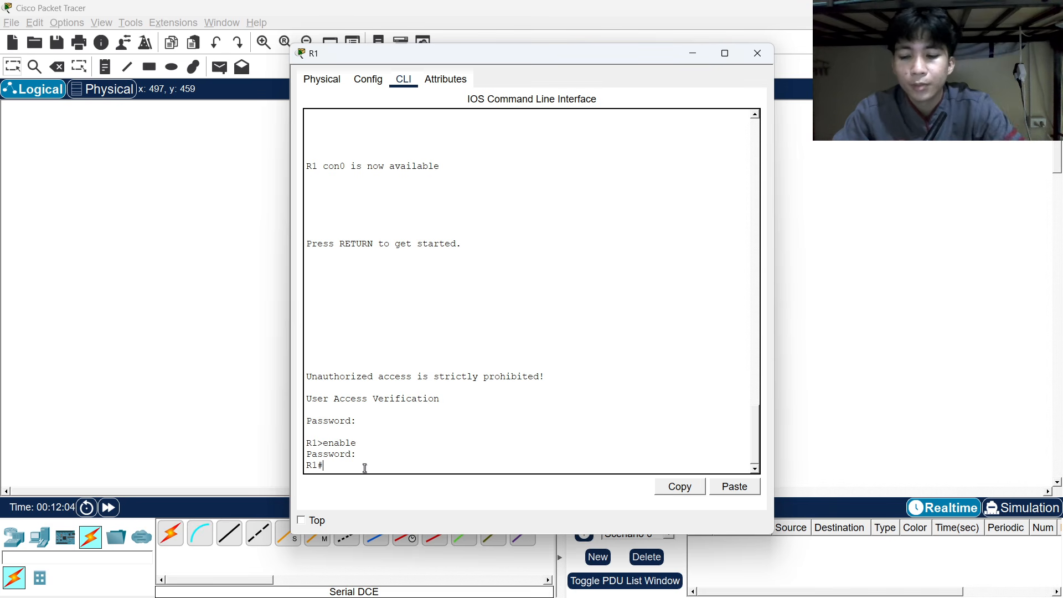
{"action": "type", "text": "conf "}
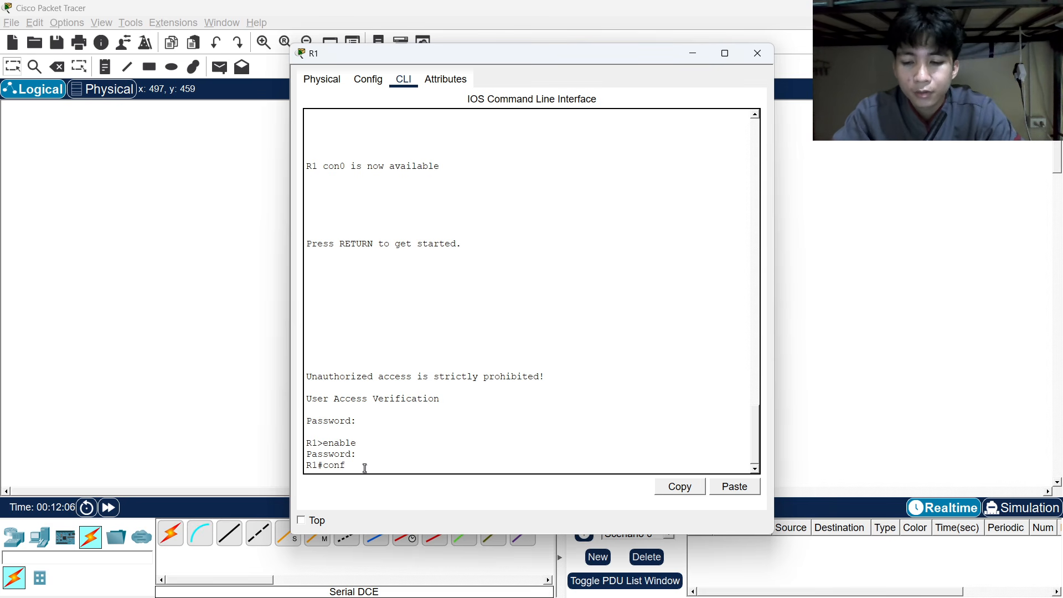
{"action": "type", "text": "term"}
{"action": "key", "text": "Return"}
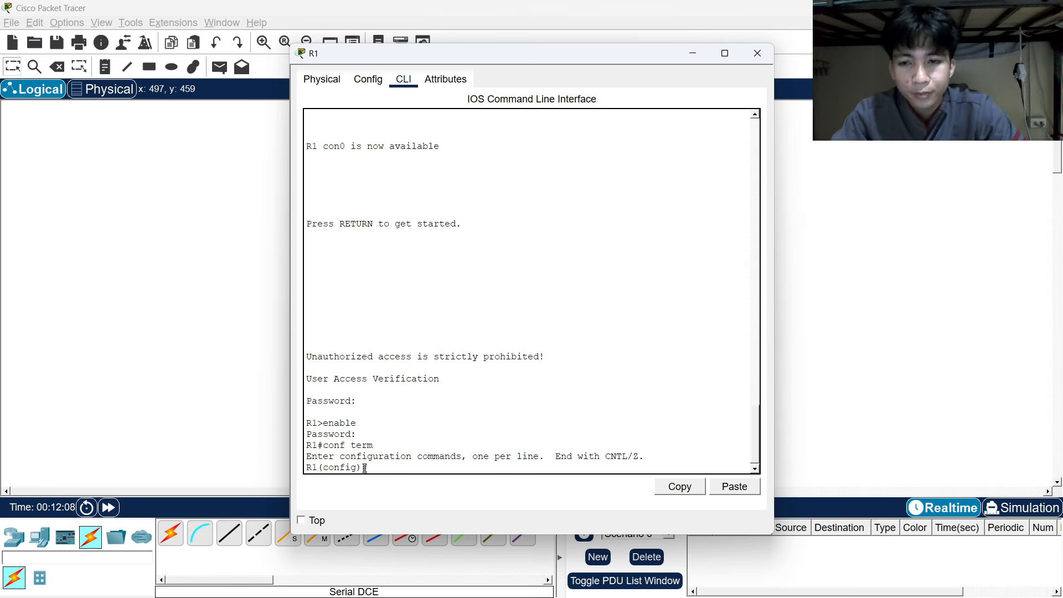
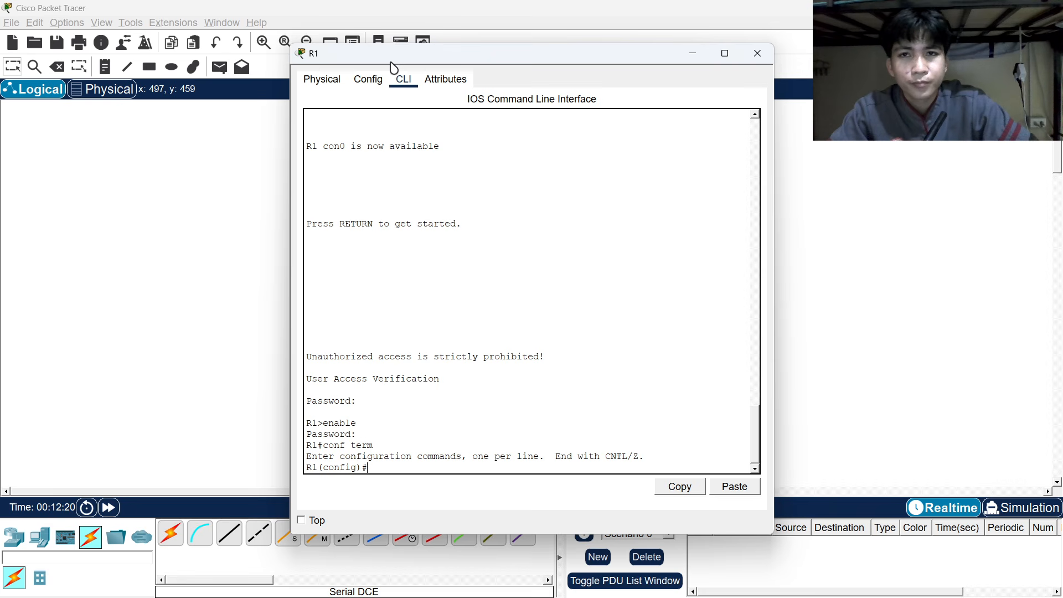
Enter R1's interface fa0/0 configuration and begin the 'ip address' command.
{"action": "left_click_drag", "start_coordinate": [389, 58], "coordinate": [633, 61]}
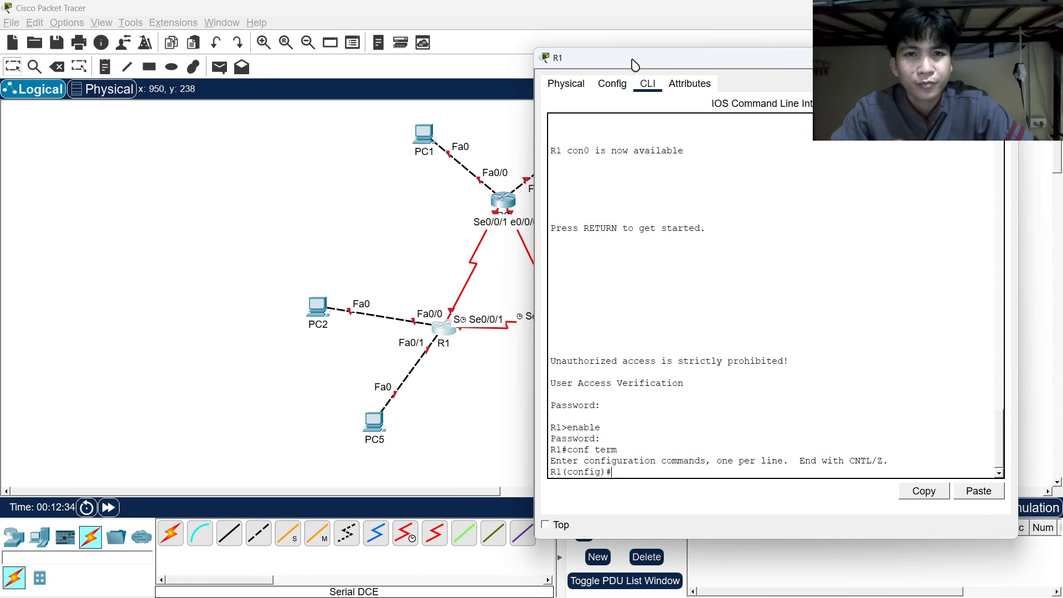
{"action": "left_click_drag", "start_coordinate": [635, 65], "coordinate": [600, 43]}
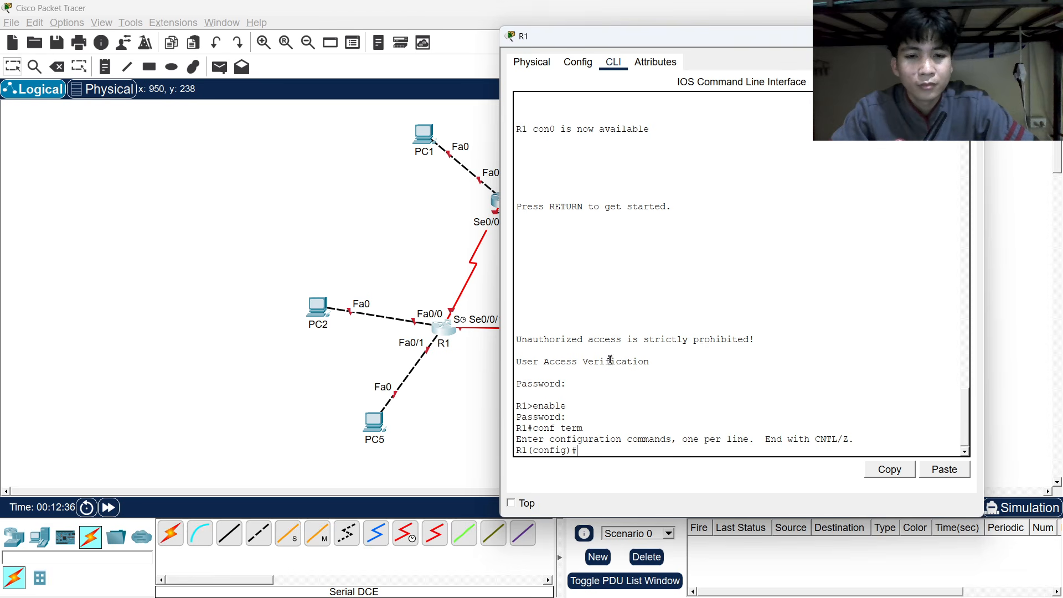
{"action": "type", "text": "in"}
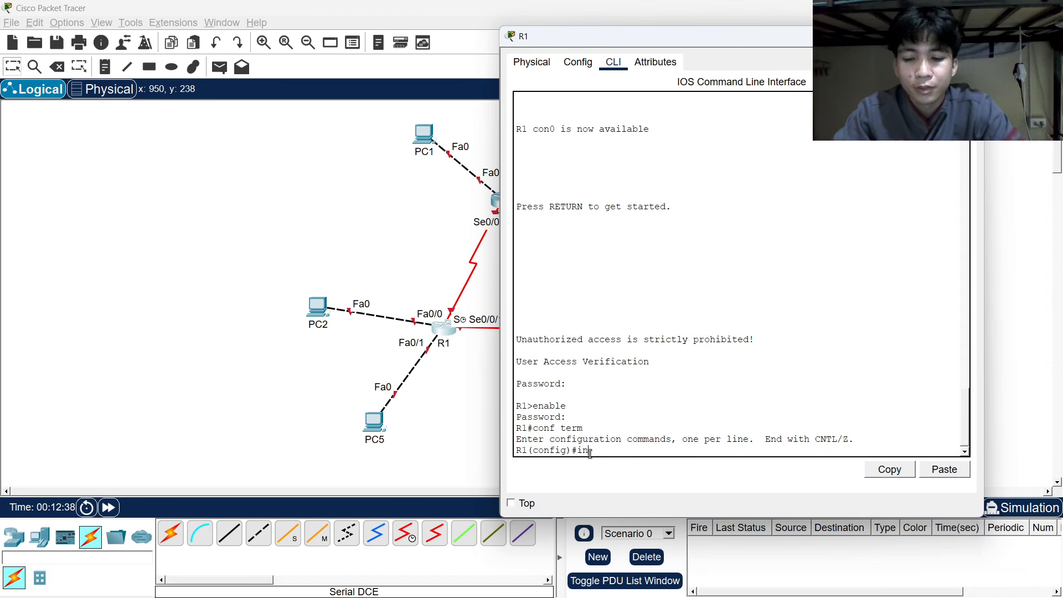
{"action": "type", "text": "terfac"}
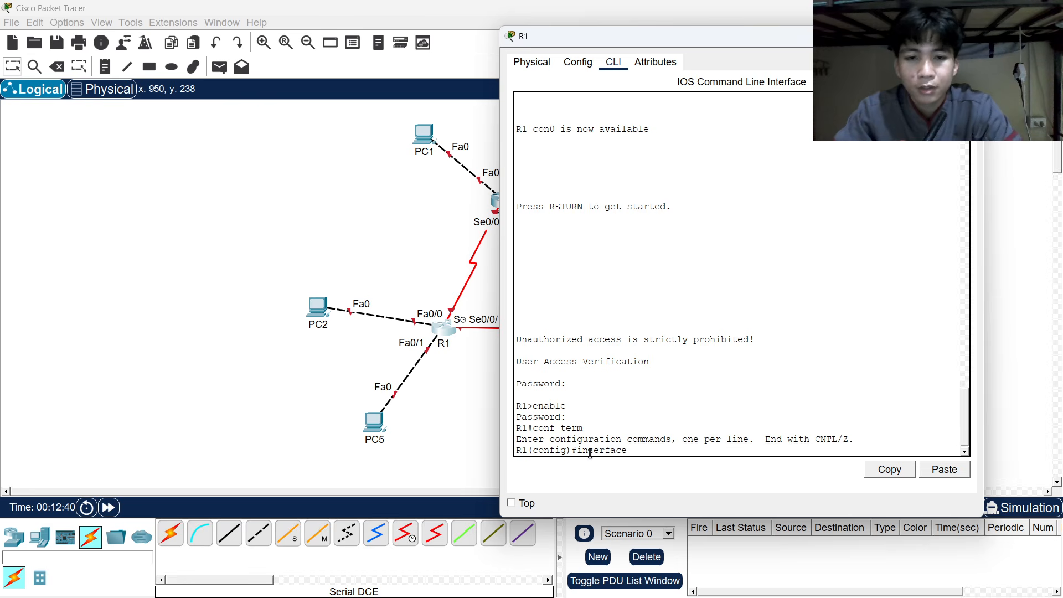
{"action": "type", "text": "e"}
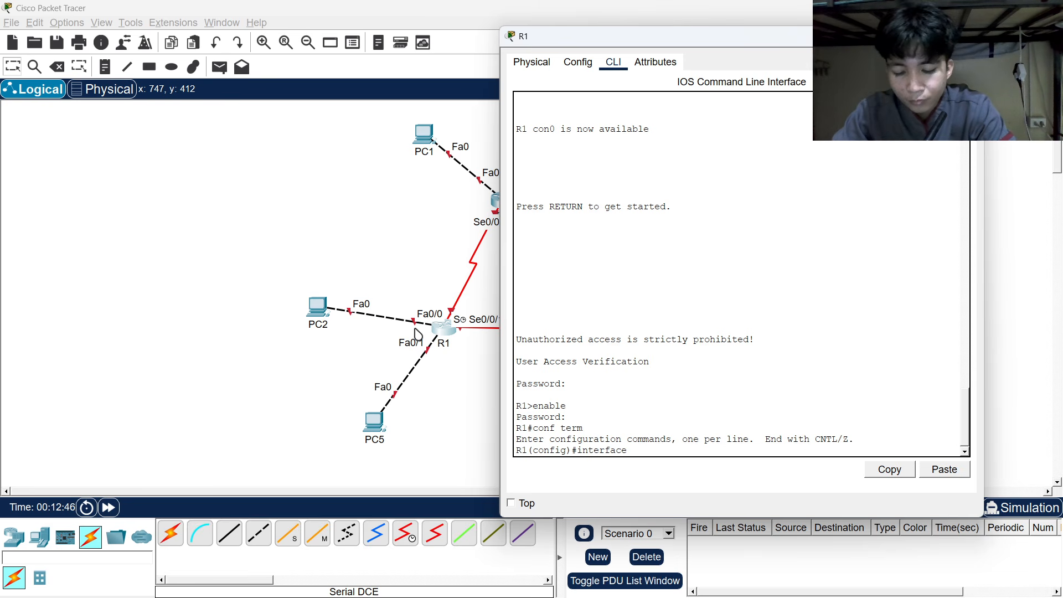
{"action": "type", "text": "fa"}
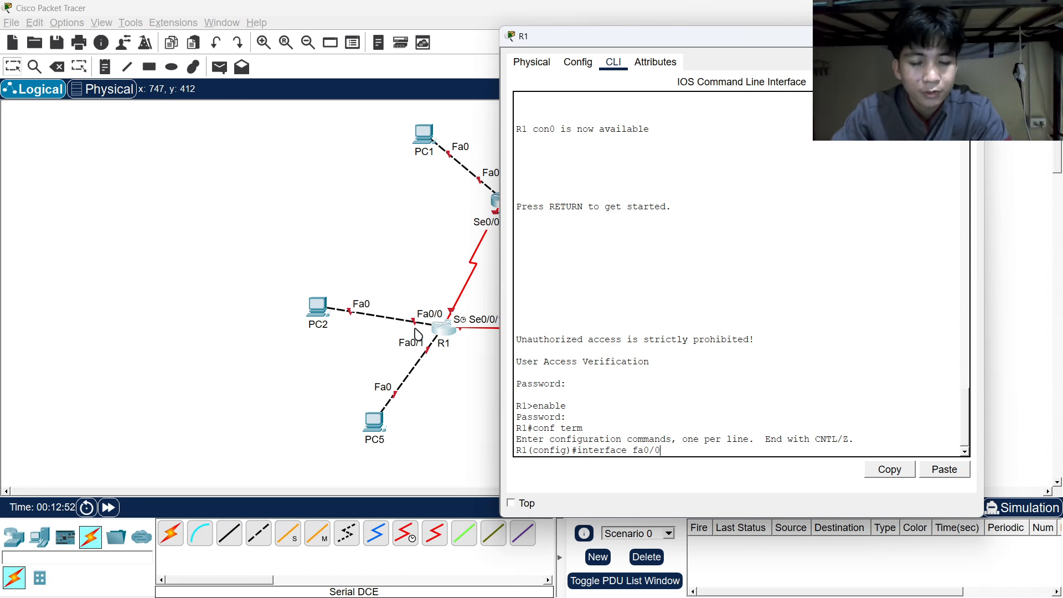
{"action": "type", "text": "0/0"}
{"action": "key", "text": "Return"}
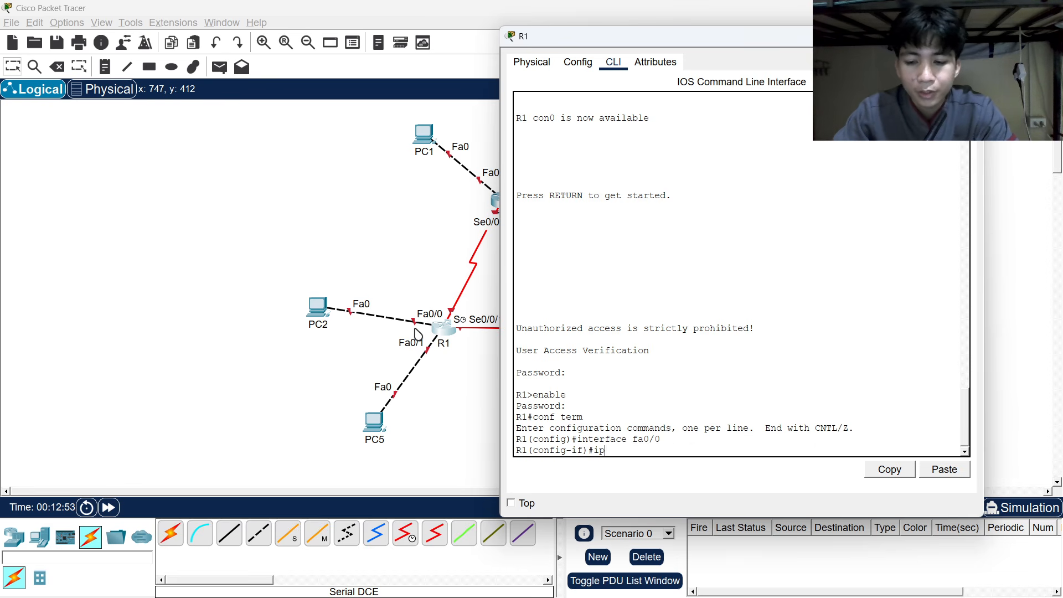
{"action": "type", "text": "ip ad"}
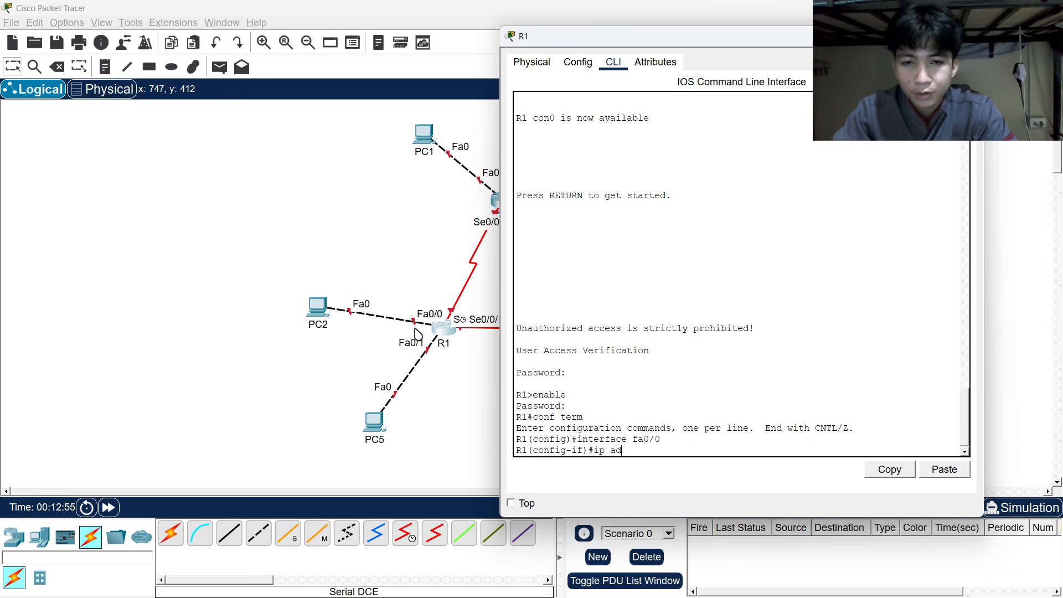
{"action": "type", "text": "dress"}
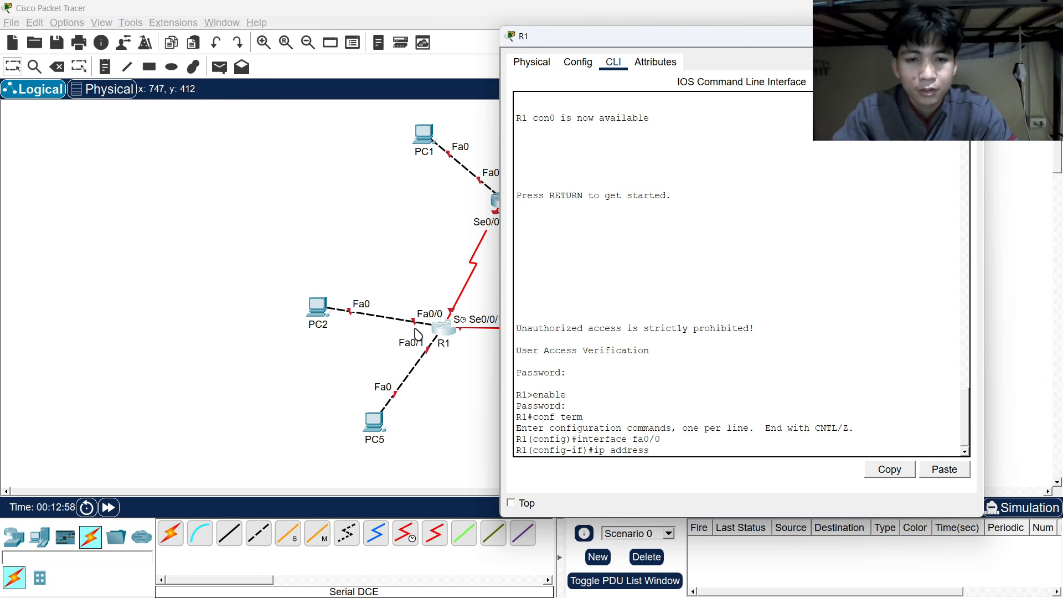
{"action": "key", "text": "alt+Tab"}
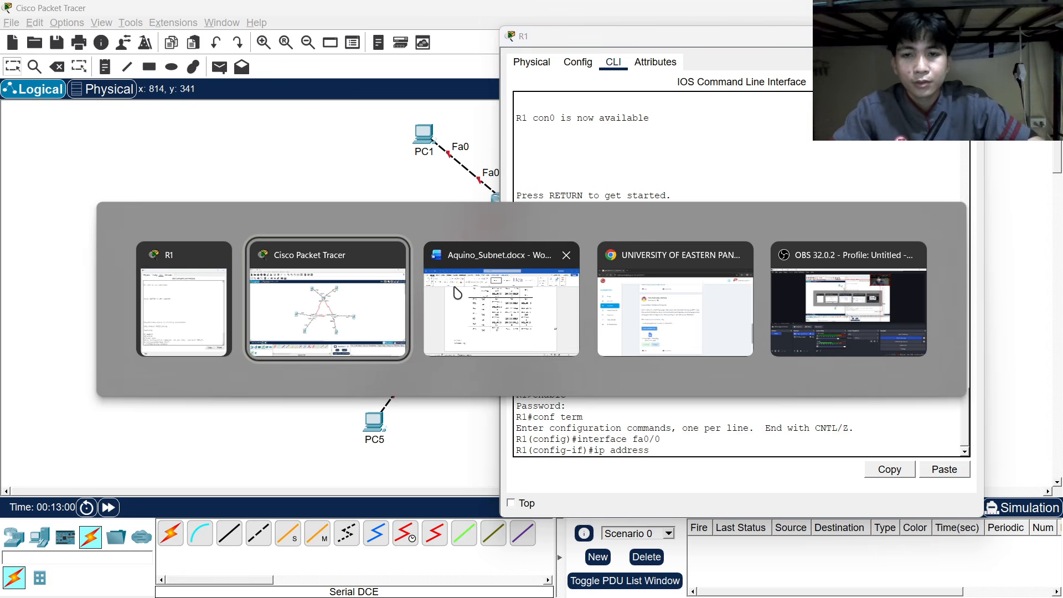
Assign Fa0/0 192.168.8.1 with mask 255.255.254.0, reading both values from the Word addressing table.
{"action": "left_click", "coordinate": [468, 300]}
{"action": "scroll", "coordinate": [420, 277], "scroll_direction": "up", "scroll_amount": 6}
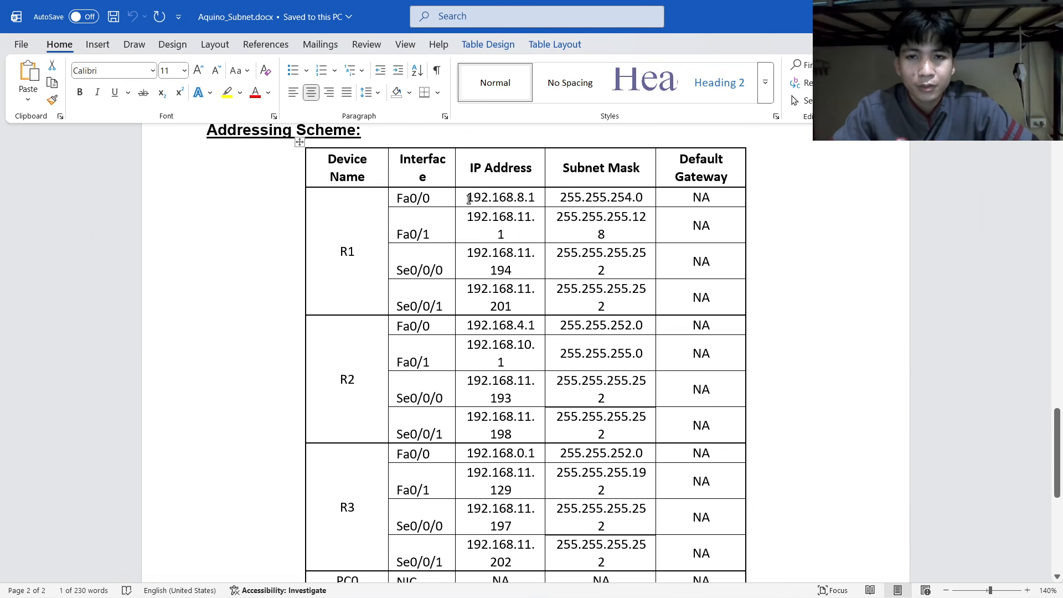
{"action": "left_click_drag", "start_coordinate": [469, 197], "coordinate": [536, 199]}
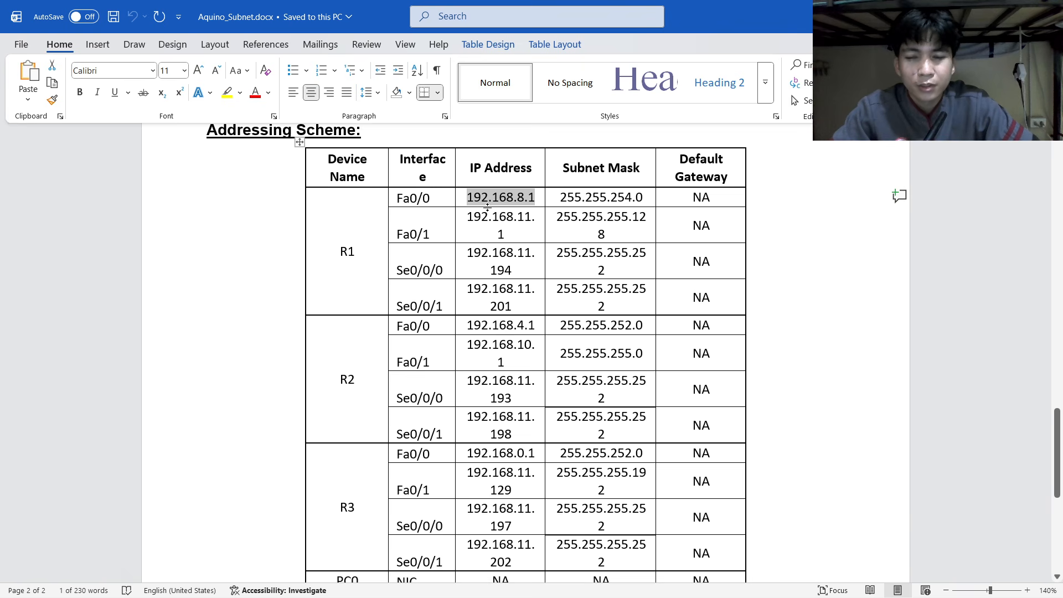
{"action": "key", "text": "alt+Tab"}
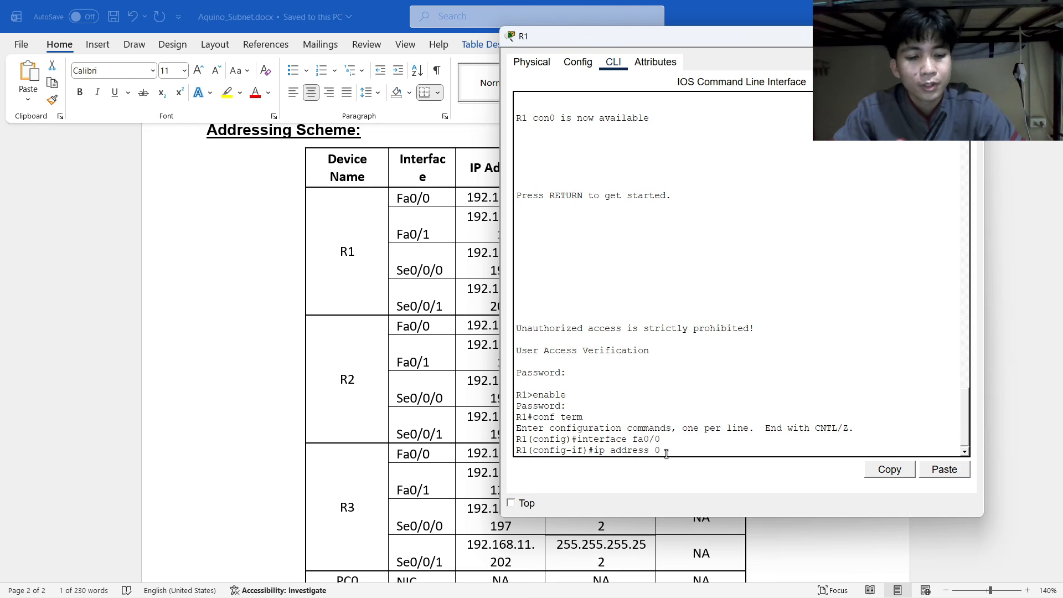
{"action": "type", "text": "19"}
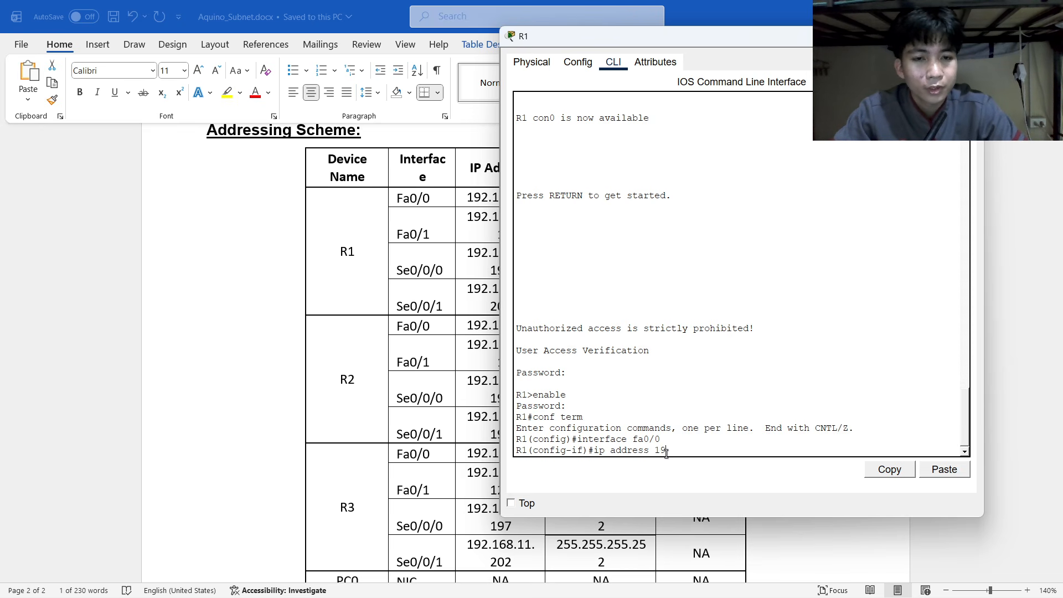
{"action": "type", "text": "2.168."}
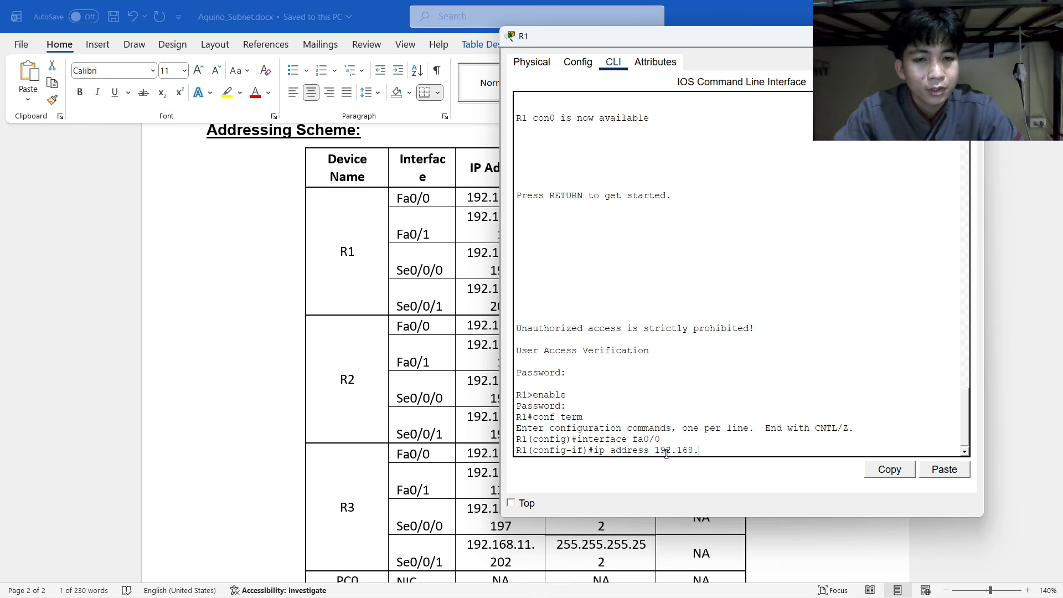
{"action": "type", "text": "8.1"}
{"action": "key", "text": "alt+Tab"}
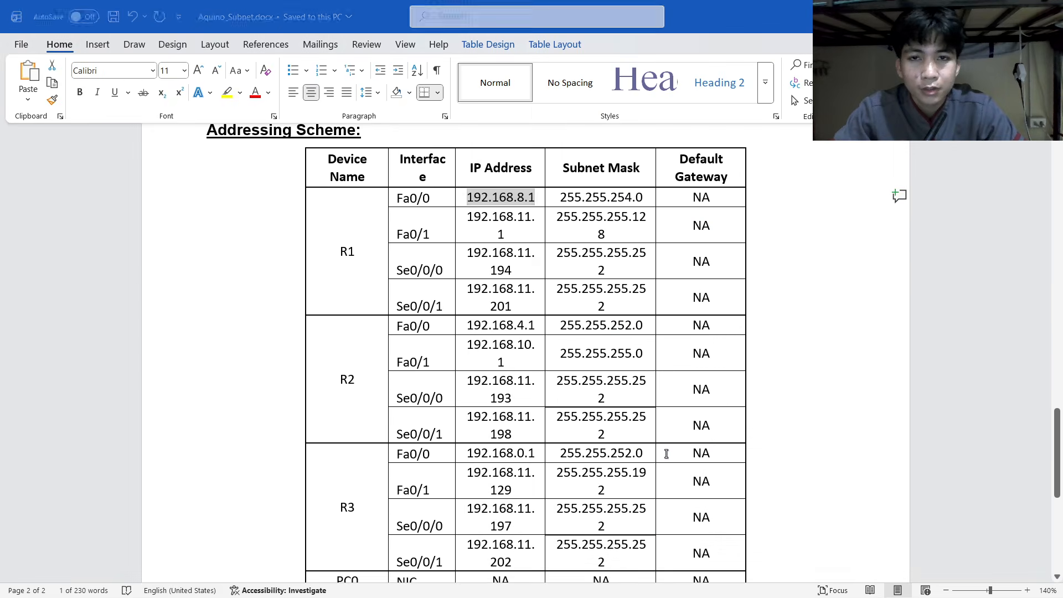
{"action": "key", "text": "alt+Tab"}
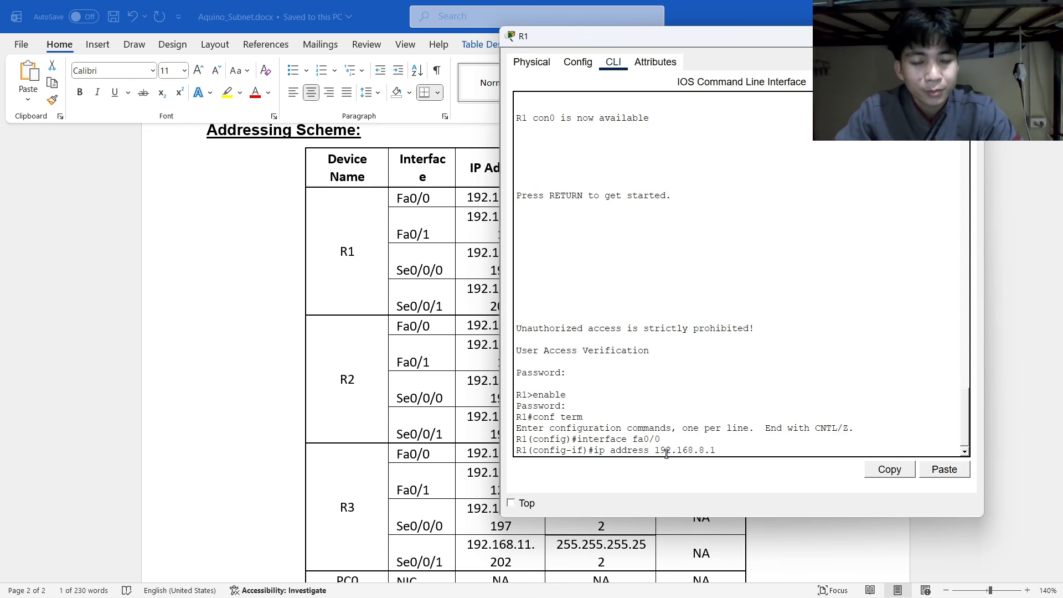
{"action": "key", "text": "alt+Tab"}
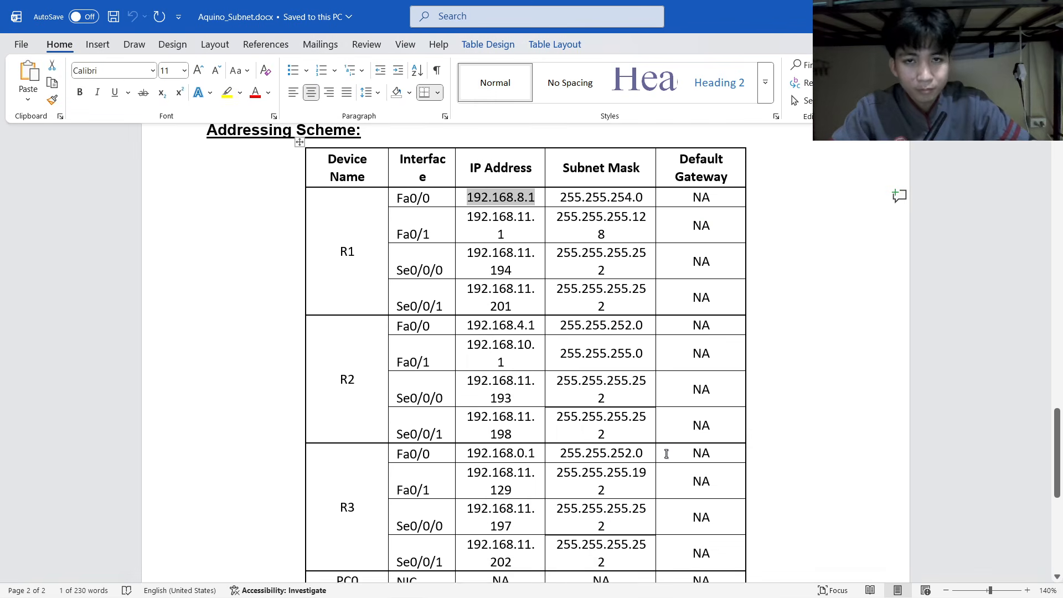
{"action": "key", "text": "alt+Tab"}
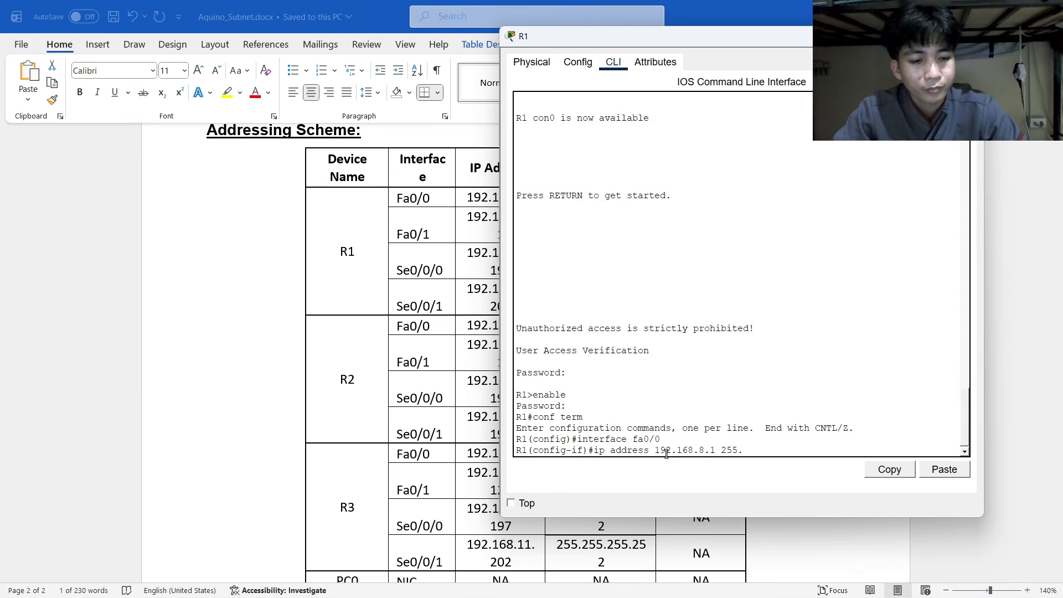
{"action": "type", "text": "255.255.254"}
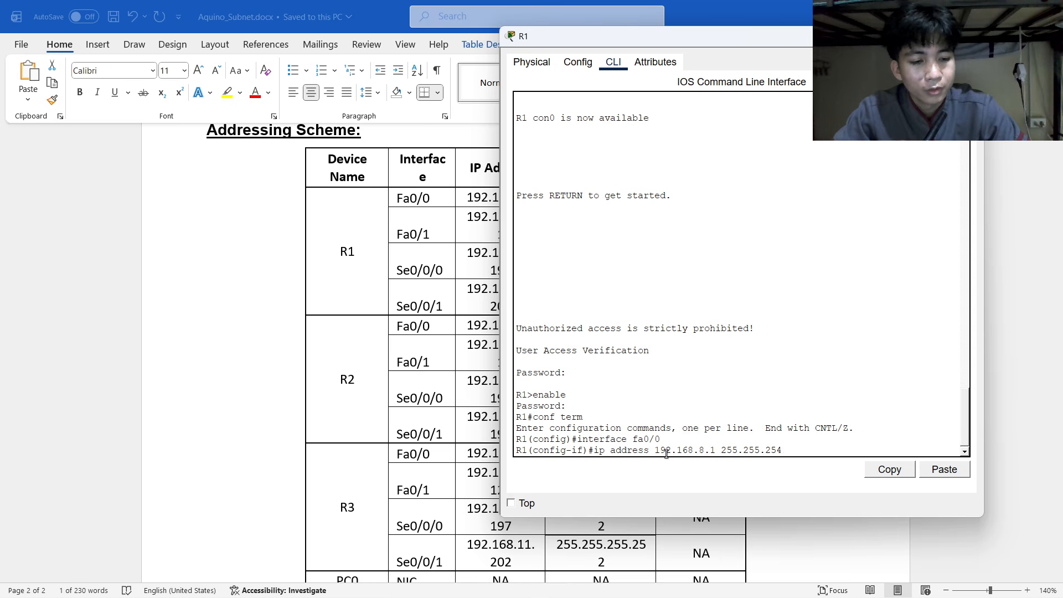
{"action": "type", "text": ".0"}
{"action": "key", "text": "Return"}
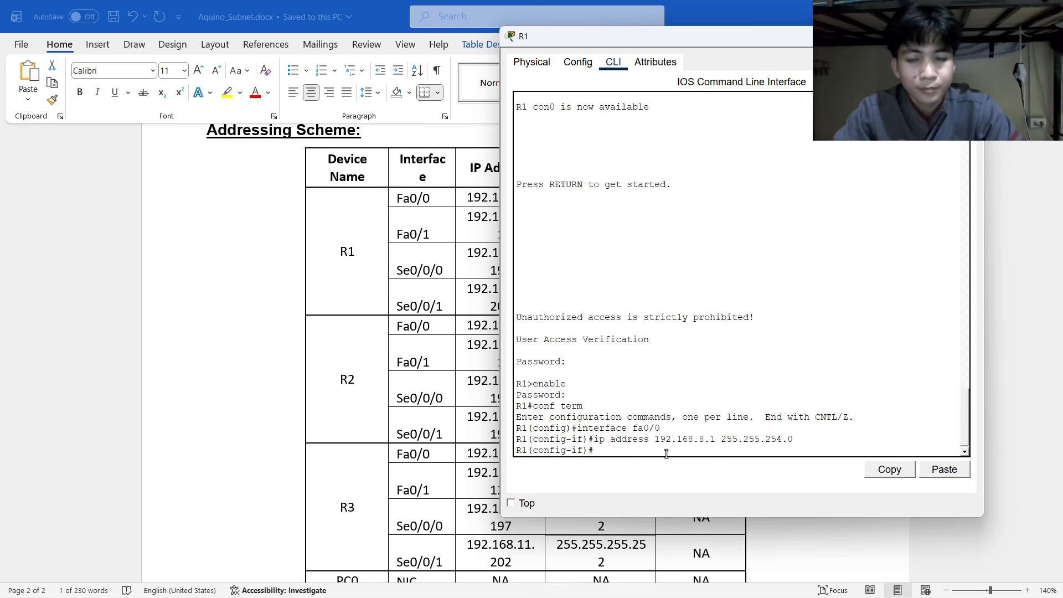
{"action": "key", "text": "alt+Tab"}
{"action": "key", "text": "alt+Tab"}
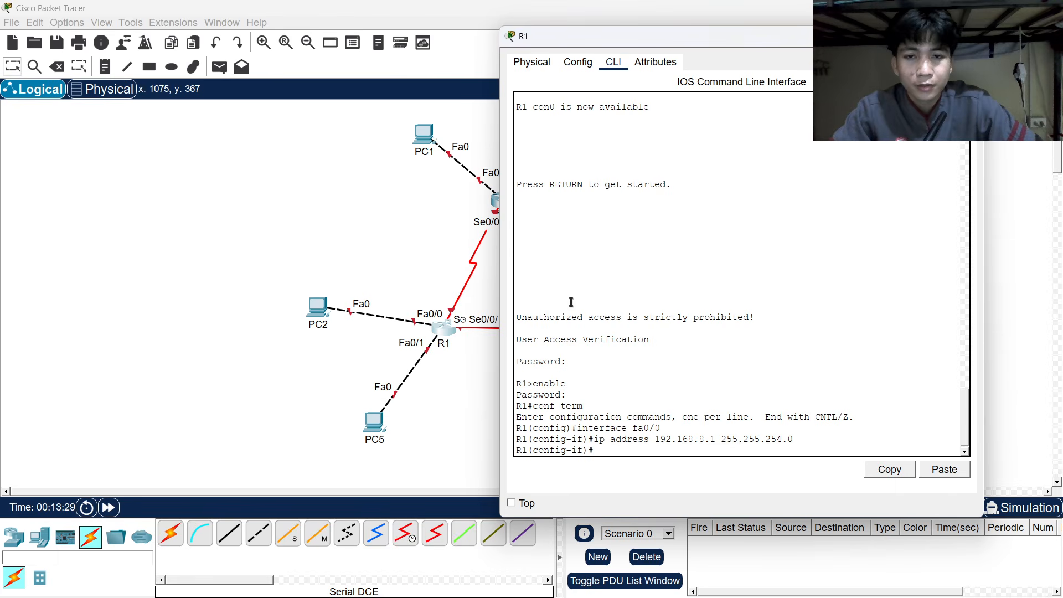
Issue no shutdown on Fa0/0 so its link toward PC2 comes up.
{"action": "left_click_drag", "start_coordinate": [573, 38], "coordinate": [722, 42]}
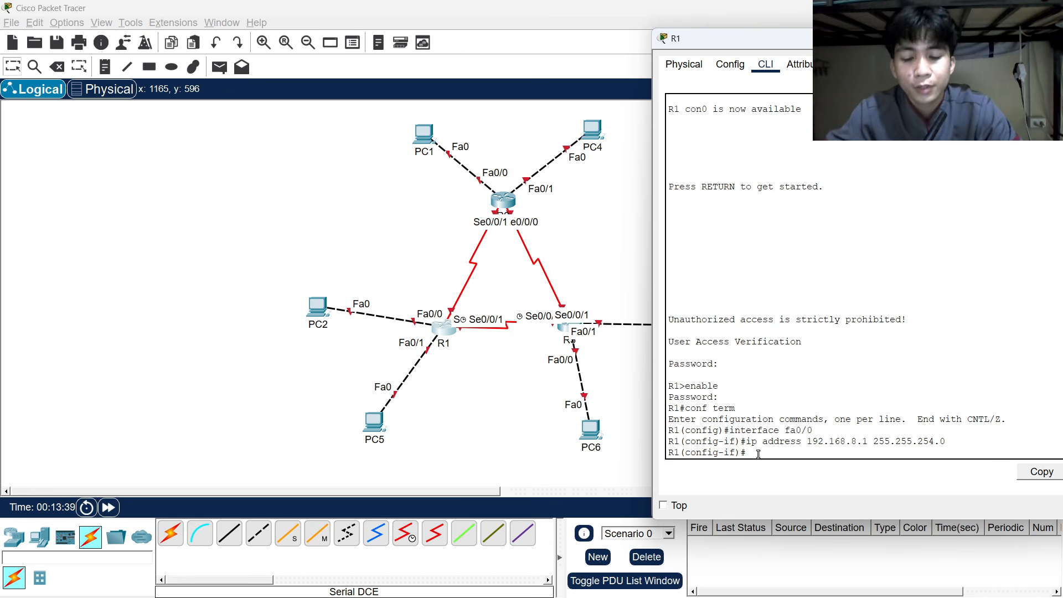
{"action": "type", "text": "hutdown"}
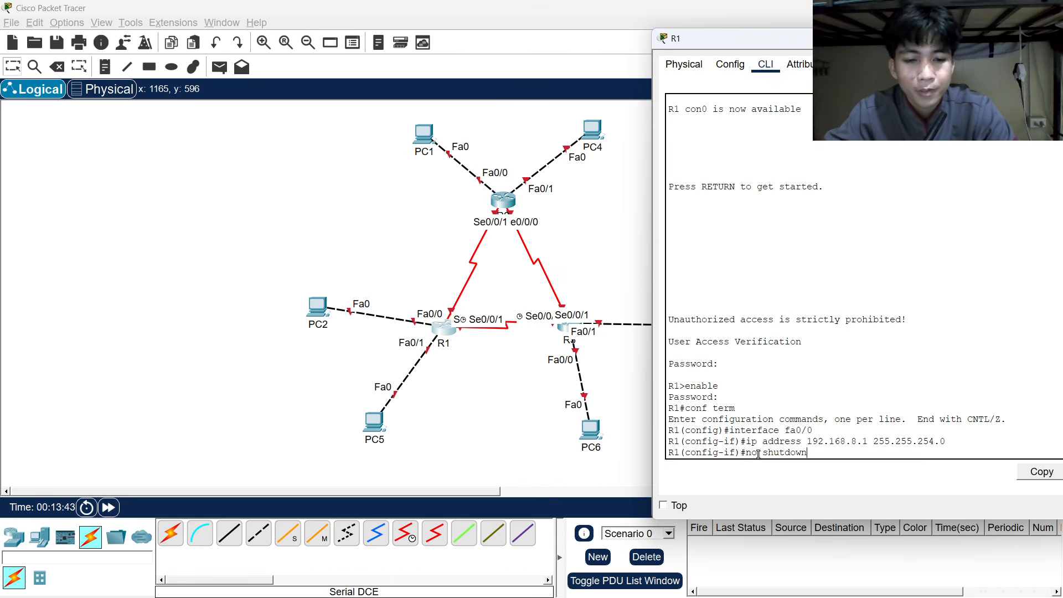
{"action": "key", "text": "Return"}
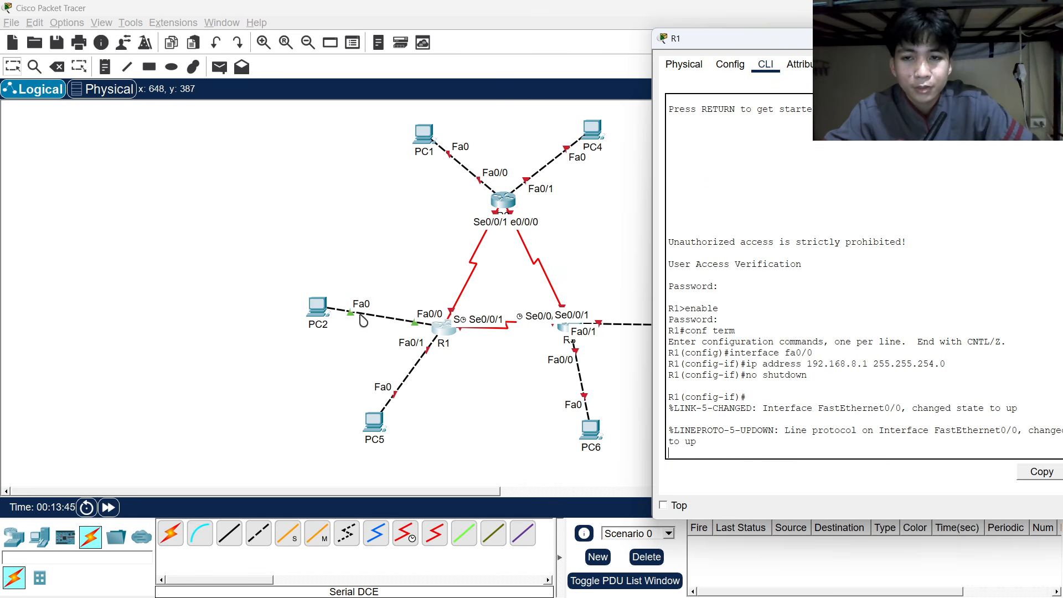
{"action": "left_click_drag", "start_coordinate": [720, 42], "coordinate": [578, 25]}
{"action": "key", "text": "Return"}
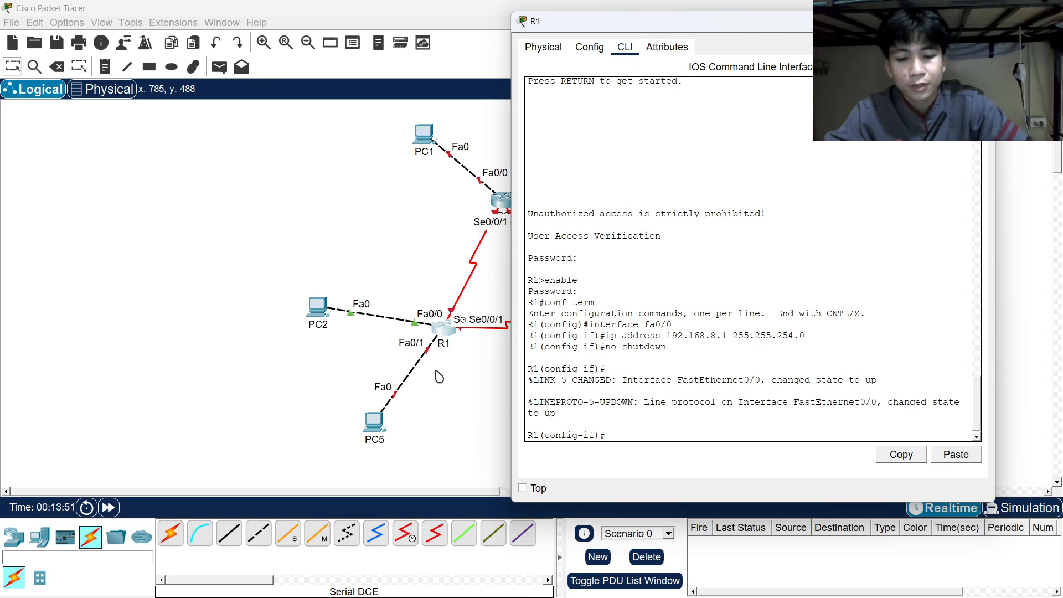
Enter interface fa0/1 and look up its address in the addressing table.
{"action": "type", "text": "interfa"}
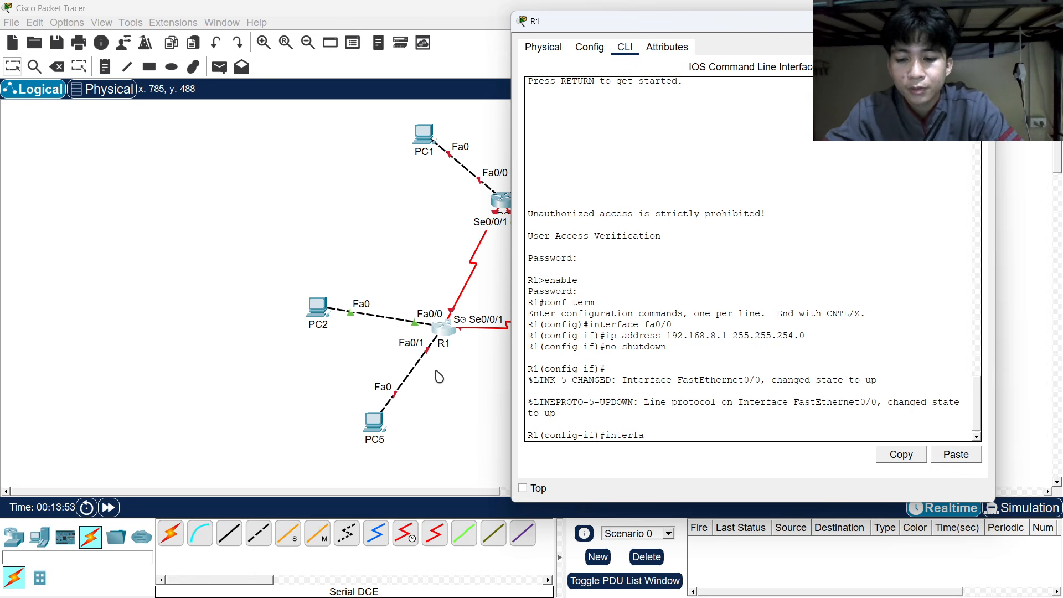
{"action": "type", "text": "ce "}
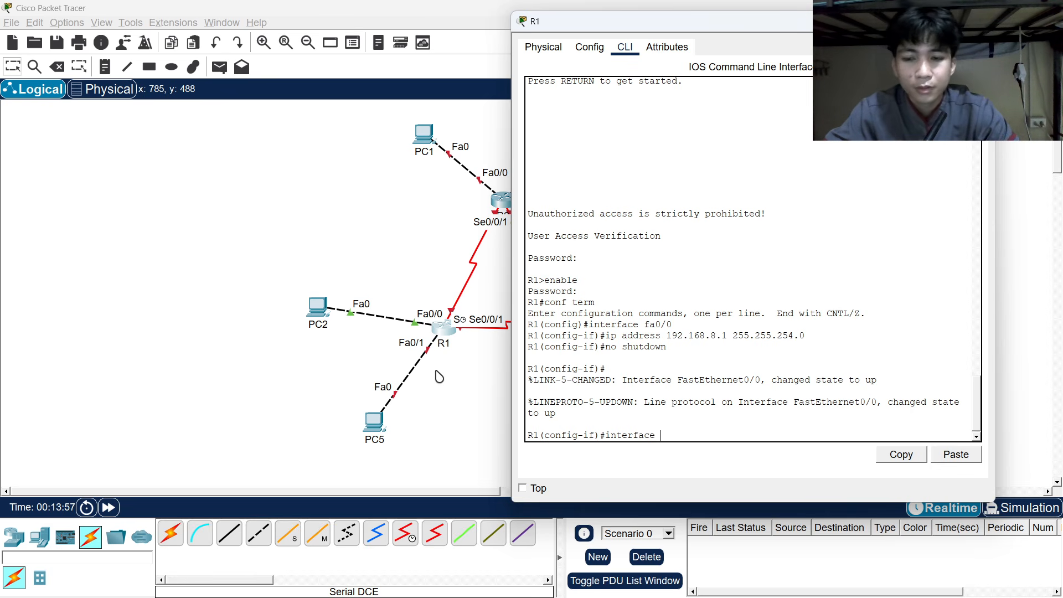
{"action": "type", "text": "fa0/"}
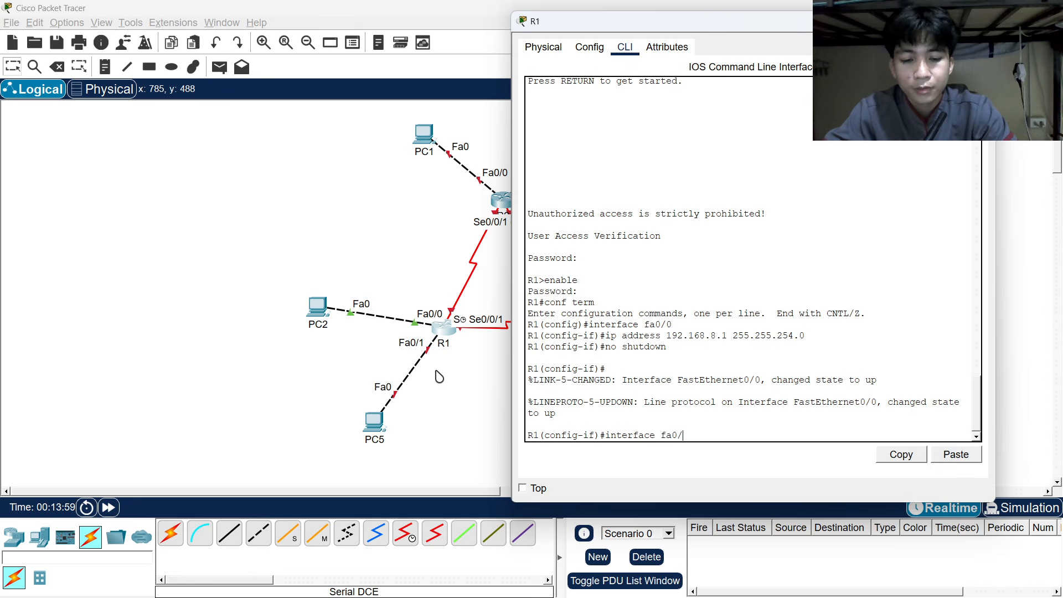
{"action": "type", "text": "1"}
{"action": "key", "text": "Return"}
{"action": "type", "text": "ip"}
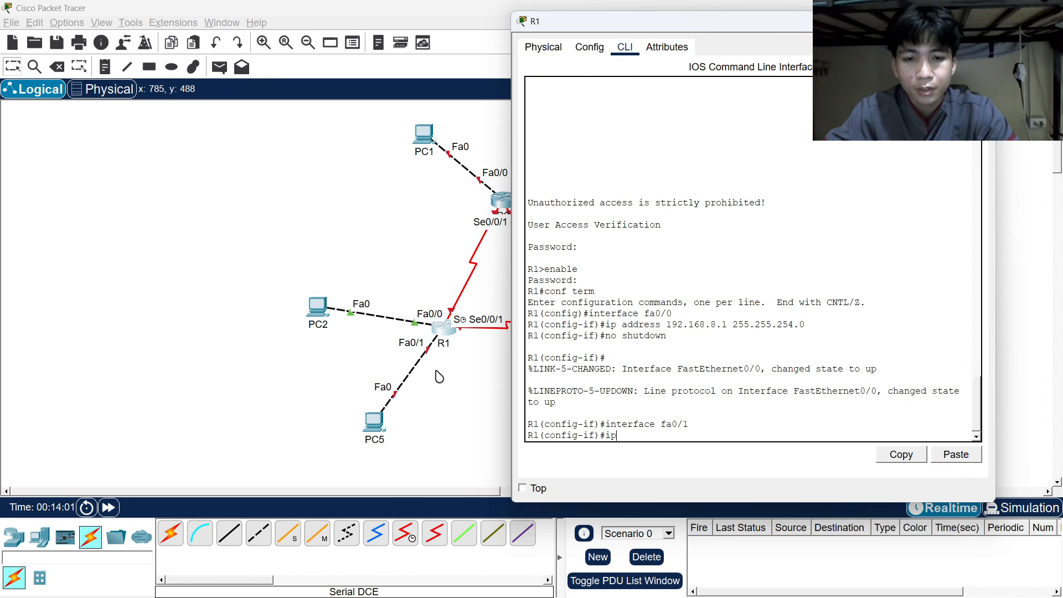
{"action": "type", "text": " address"}
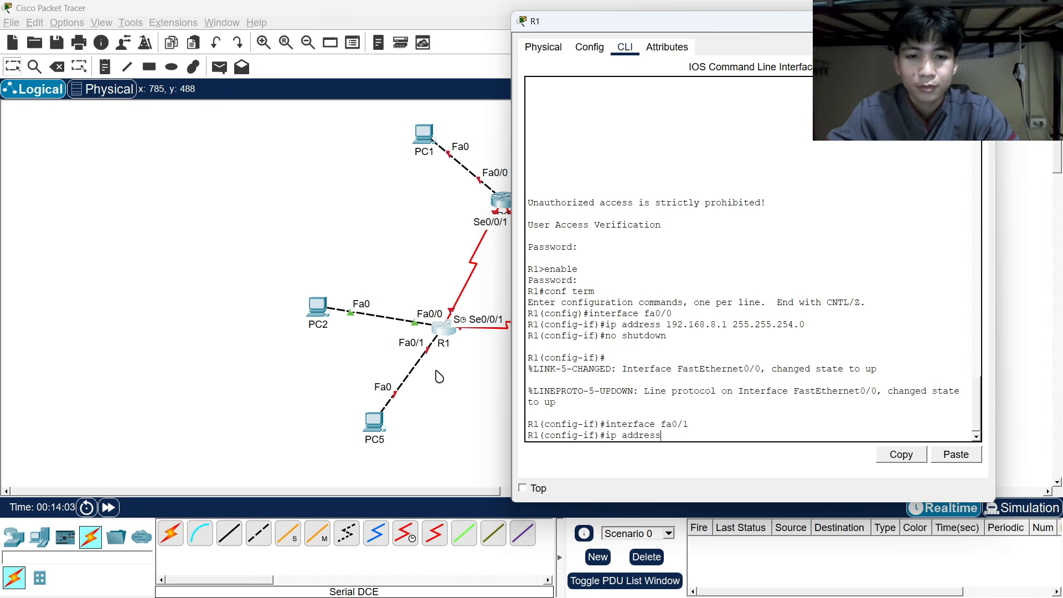
{"action": "key", "text": "alt+Tab"}
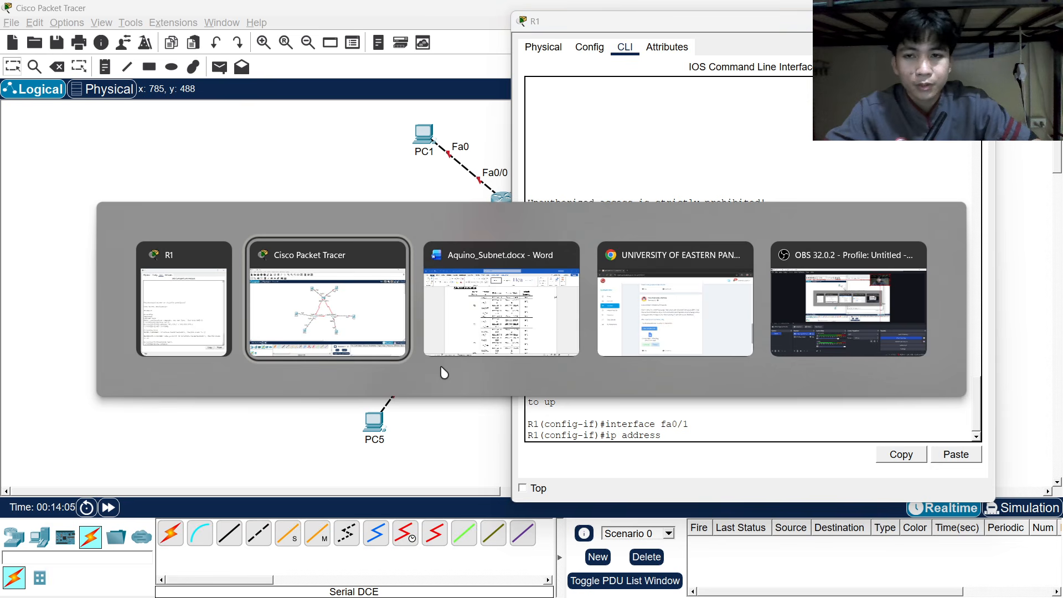
{"action": "key", "text": "alt+Tab"}
{"action": "key", "text": "alt+Tab"}
{"action": "key", "text": "alt+Tab"}
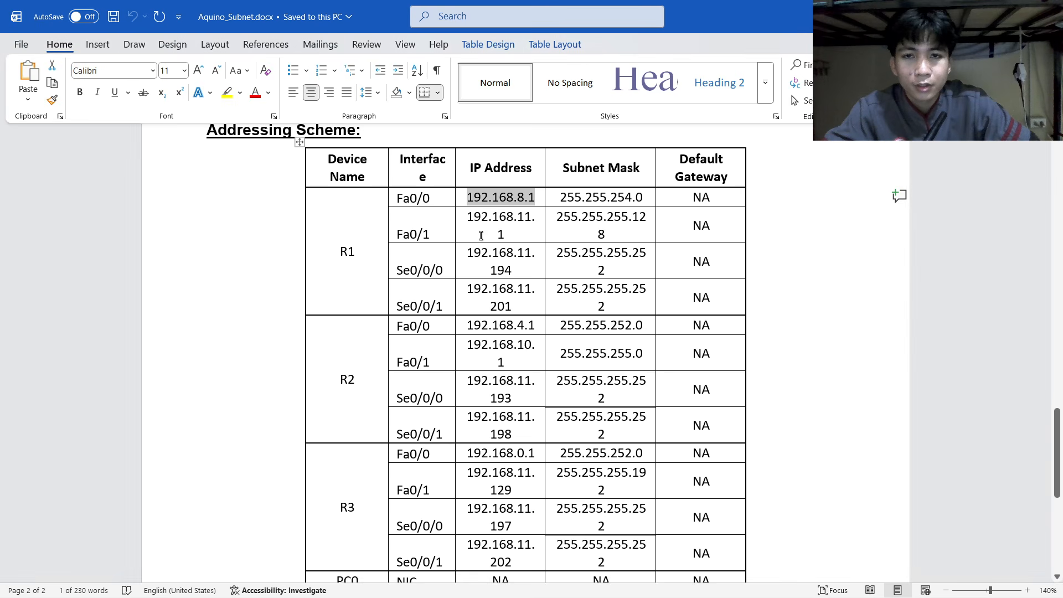
{"action": "left_click_drag", "start_coordinate": [471, 218], "coordinate": [505, 237]}
{"action": "key", "text": "alt+Tab"}
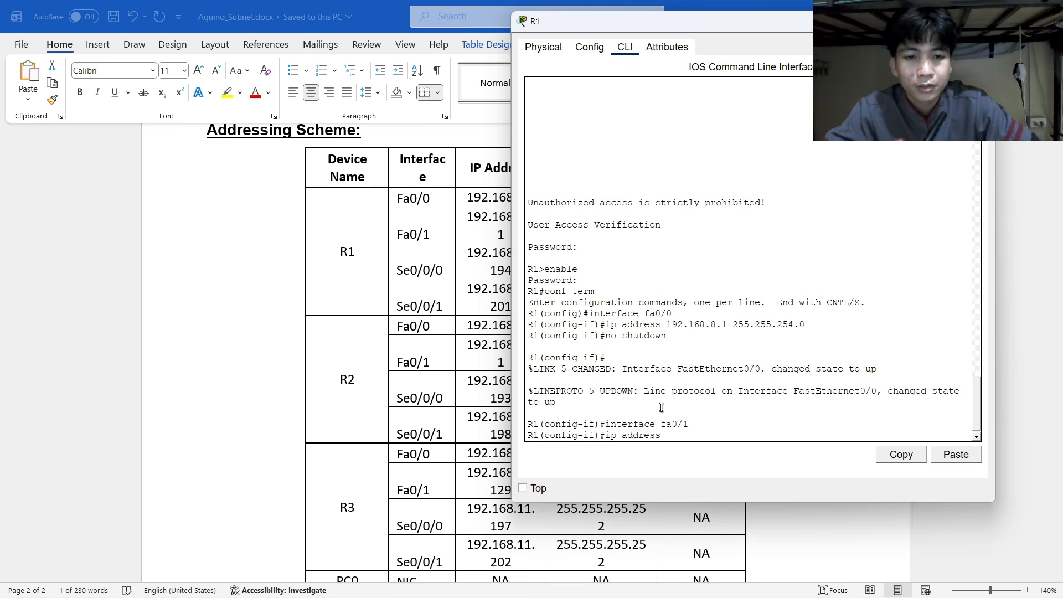
Assign Fa0/1 the address 192.168.11.1 with mask 255.255.255.128.
{"action": "type", "text": "192"}
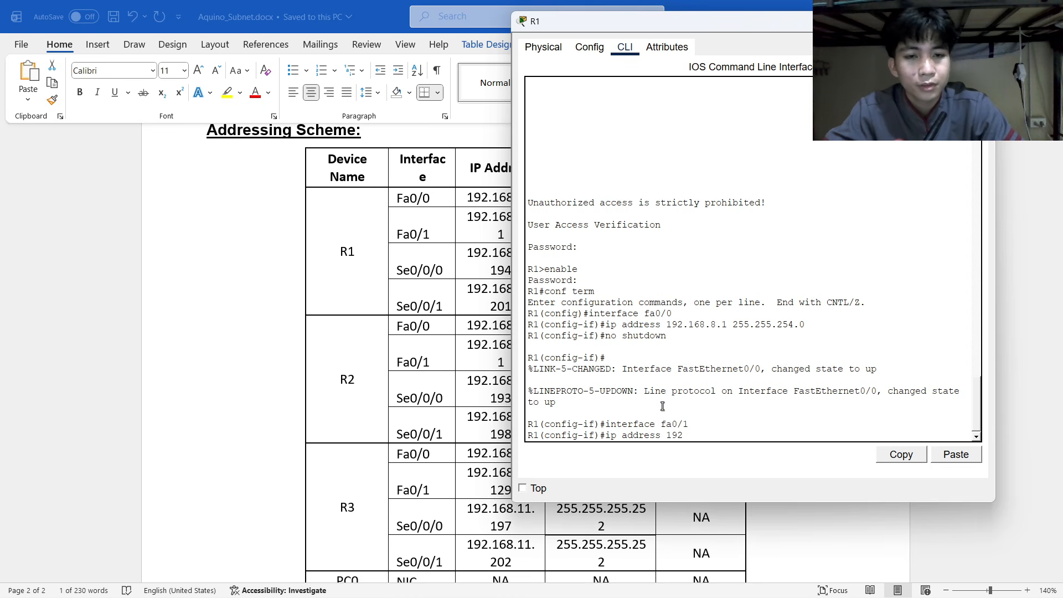
{"action": "type", "text": ".168.11.1"}
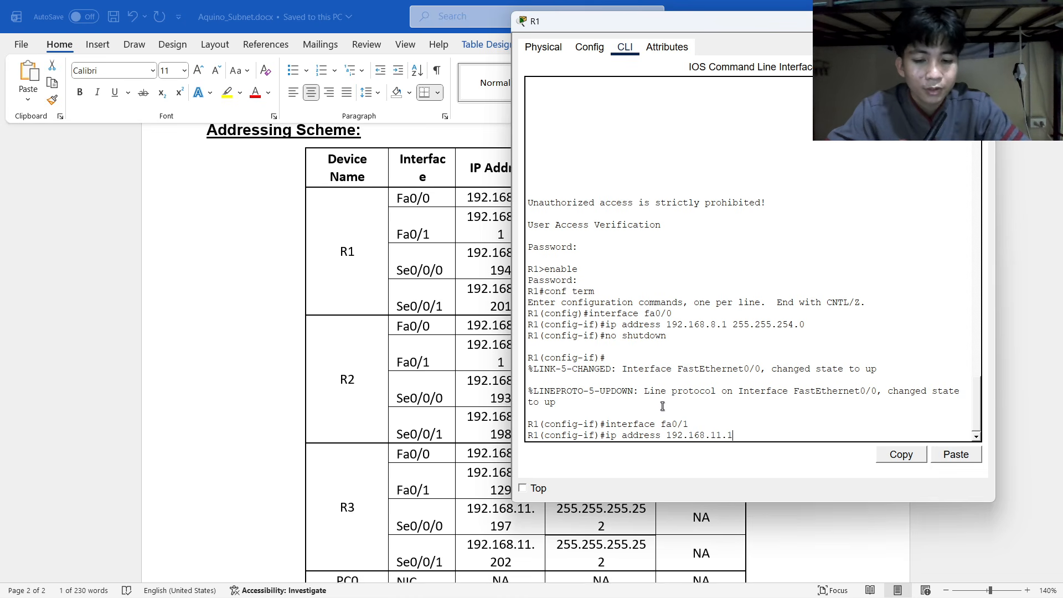
{"action": "key", "text": "alt+Tab"}
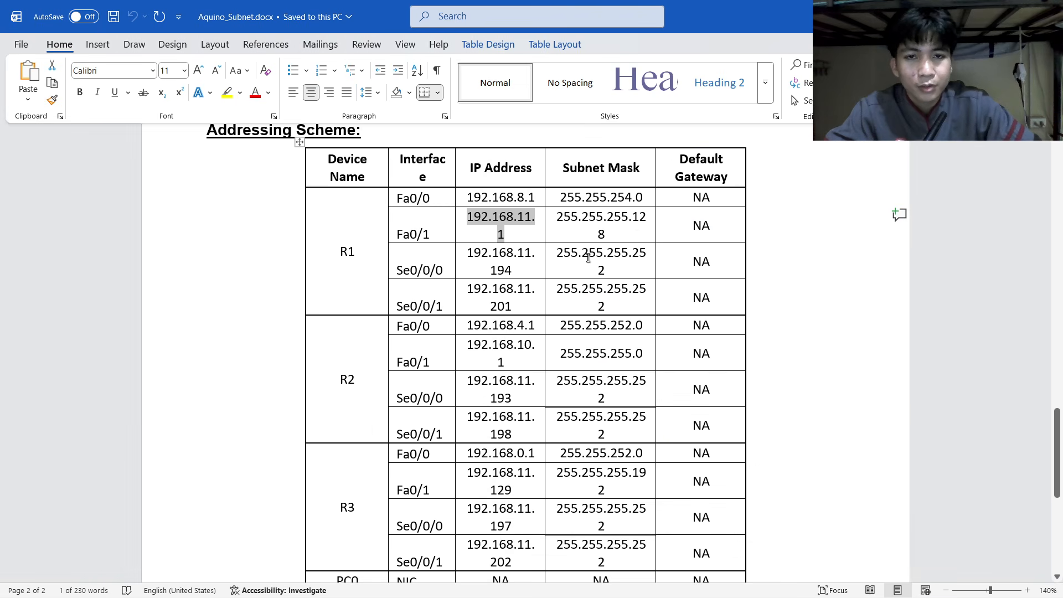
{"action": "key", "text": "alt+Tab"}
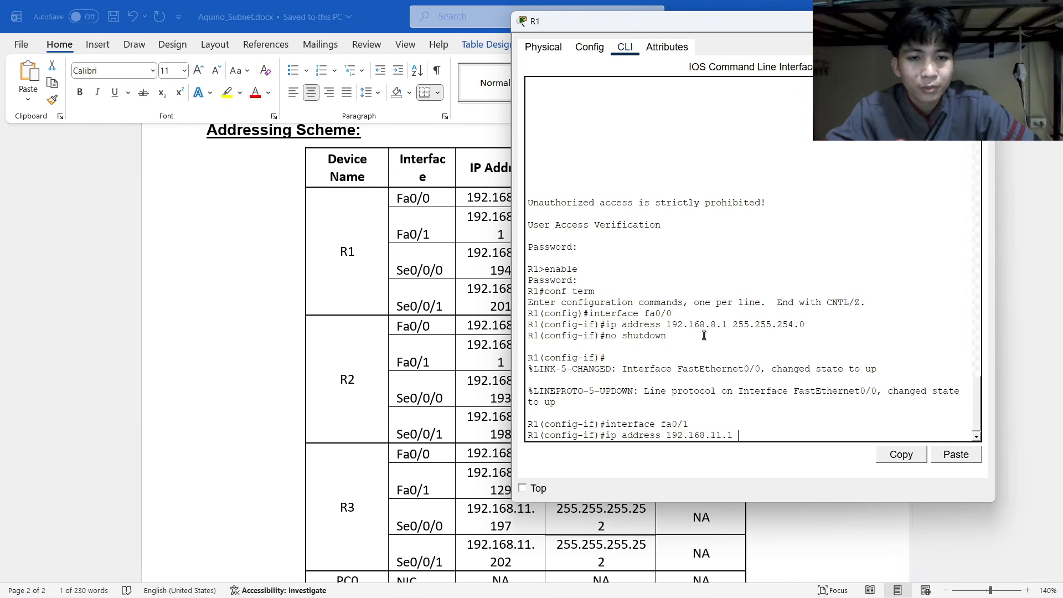
{"action": "type", "text": "255.255."}
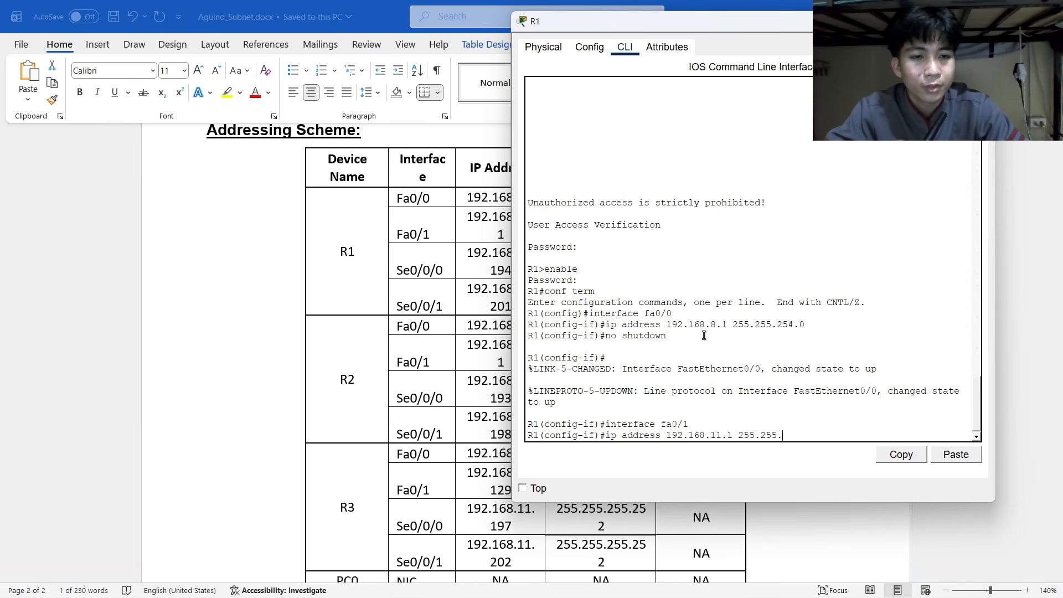
{"action": "type", "text": "255.128"}
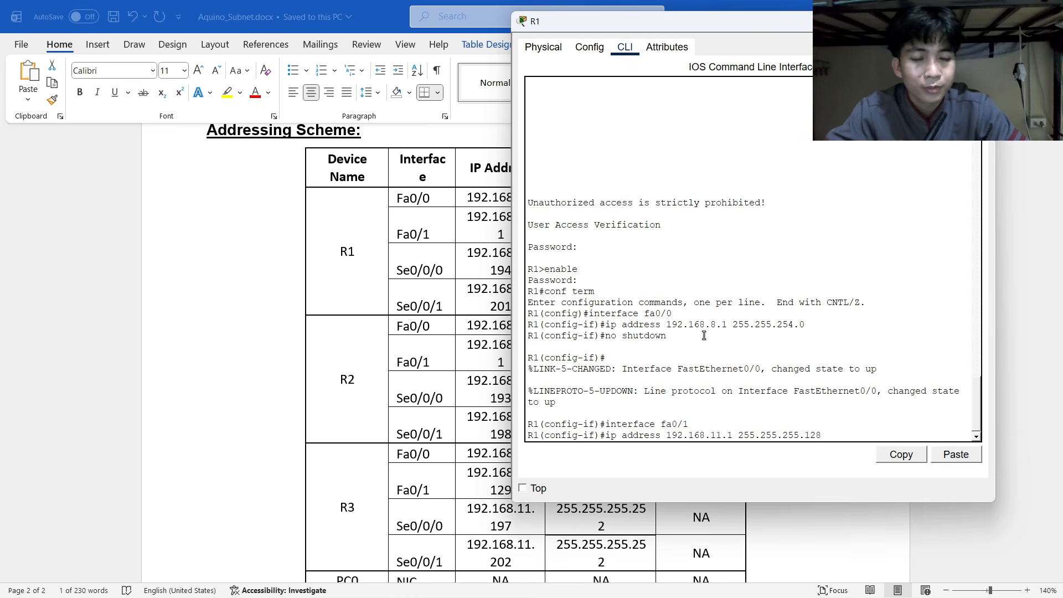
{"action": "key", "text": "alt+Tab"}
{"action": "key", "text": "alt+Tab"}
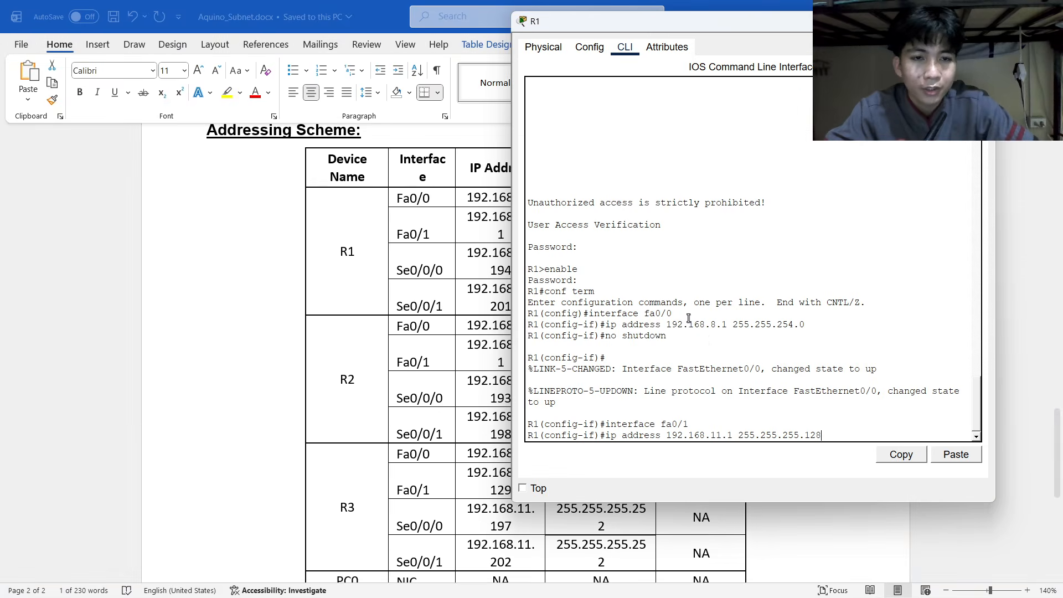
{"action": "key", "text": "Return"}
{"action": "key", "text": "alt+Tab"}
{"action": "key", "text": "Tab"}
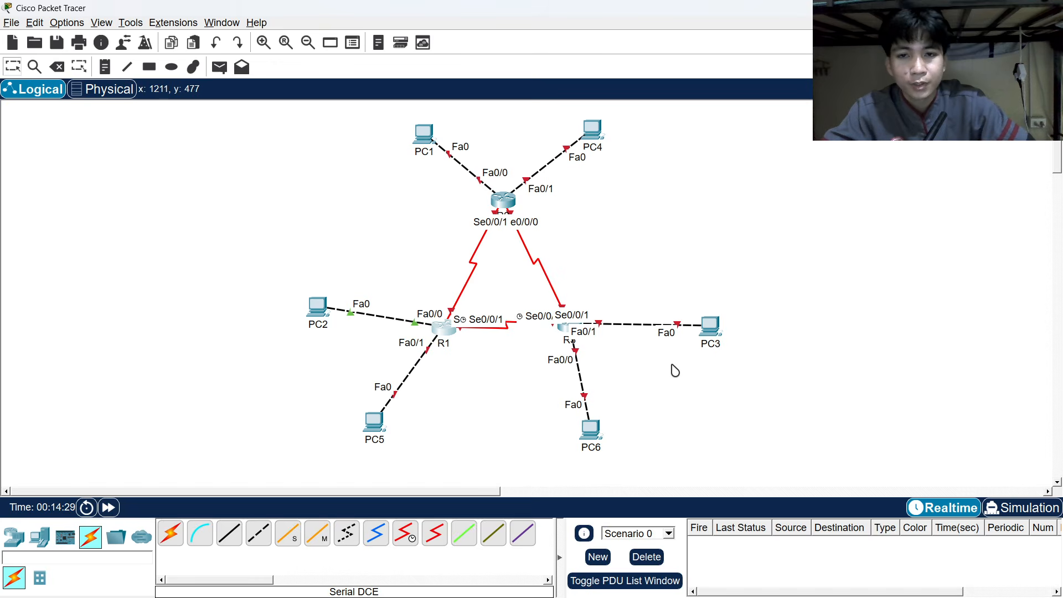
{"action": "key", "text": "alt+Tab"}
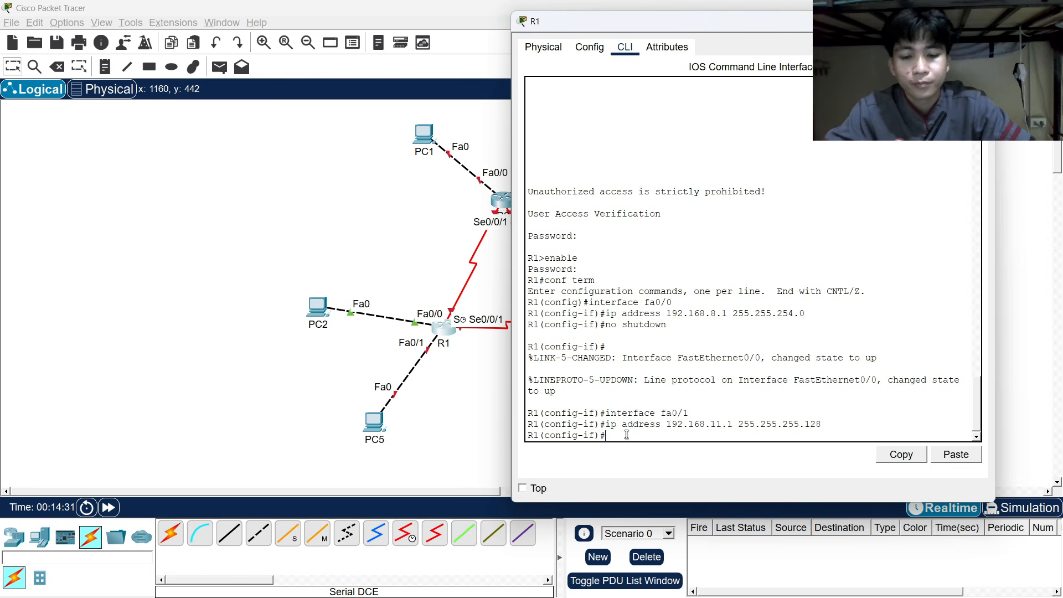
Bring Fa0/1 up with no shutdown and start the next interface command.
{"action": "type", "text": "no shutdown"}
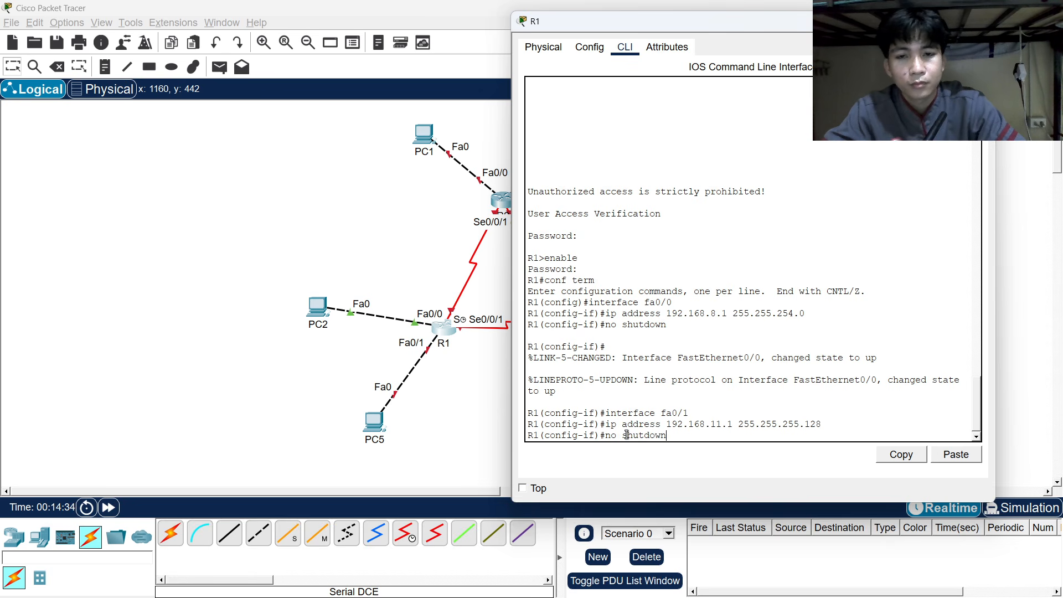
{"action": "key", "text": "Return"}
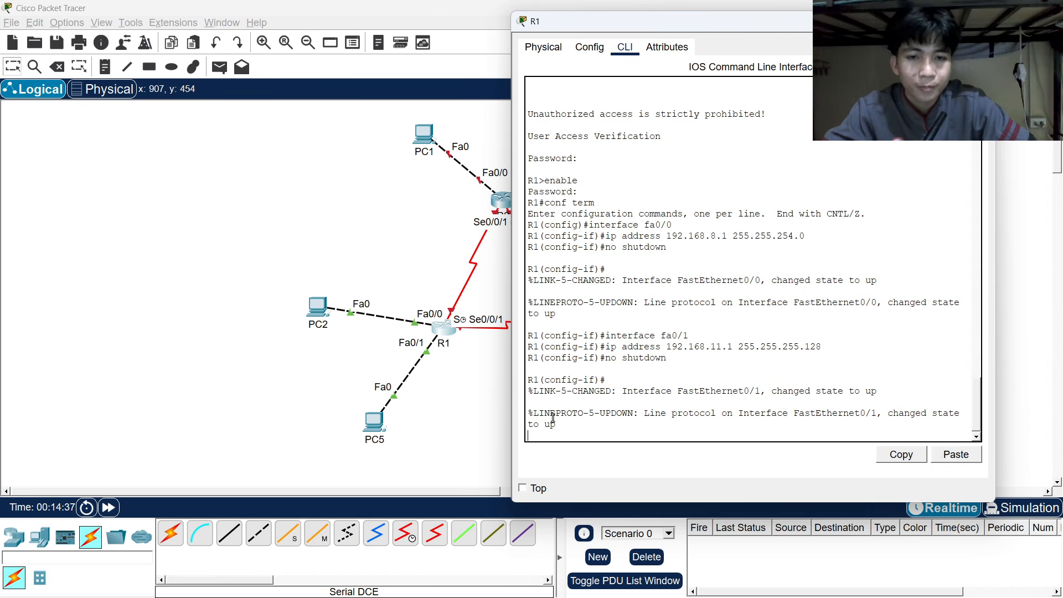
{"action": "key", "text": "Return"}
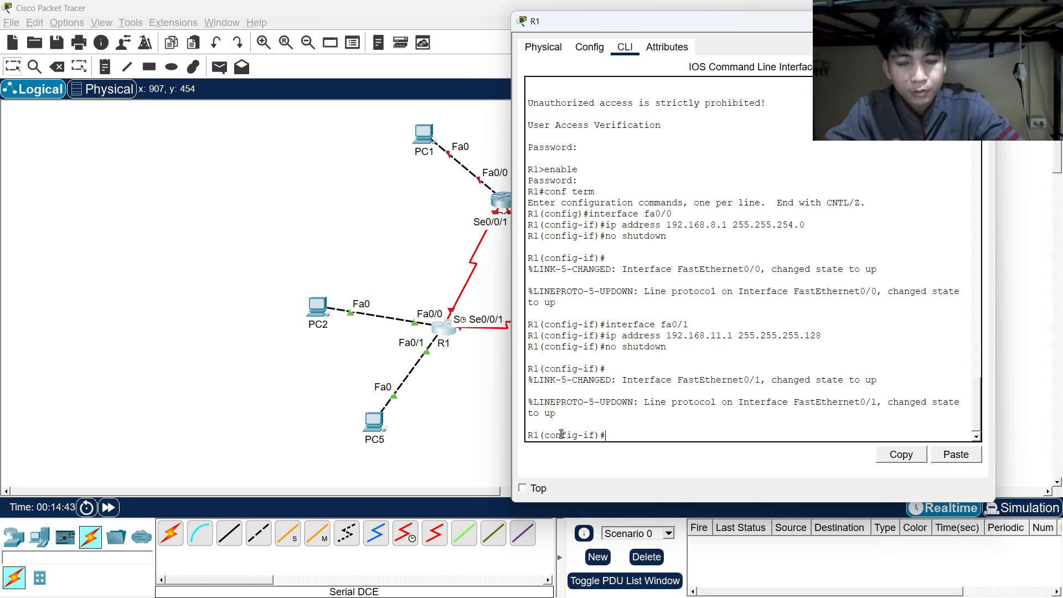
{"action": "type", "text": "inter"}
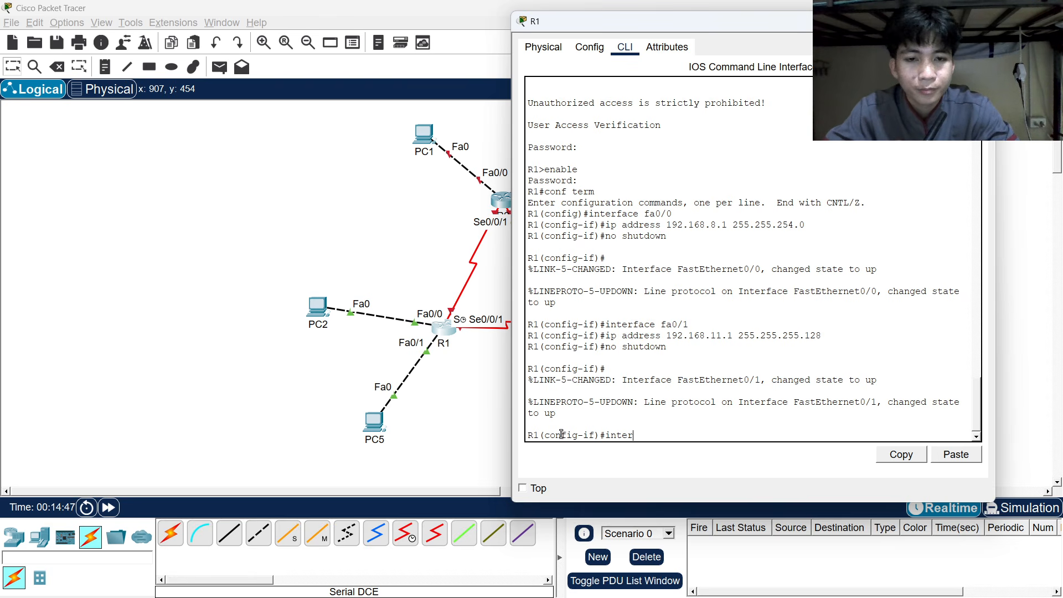
{"action": "type", "text": "face"}
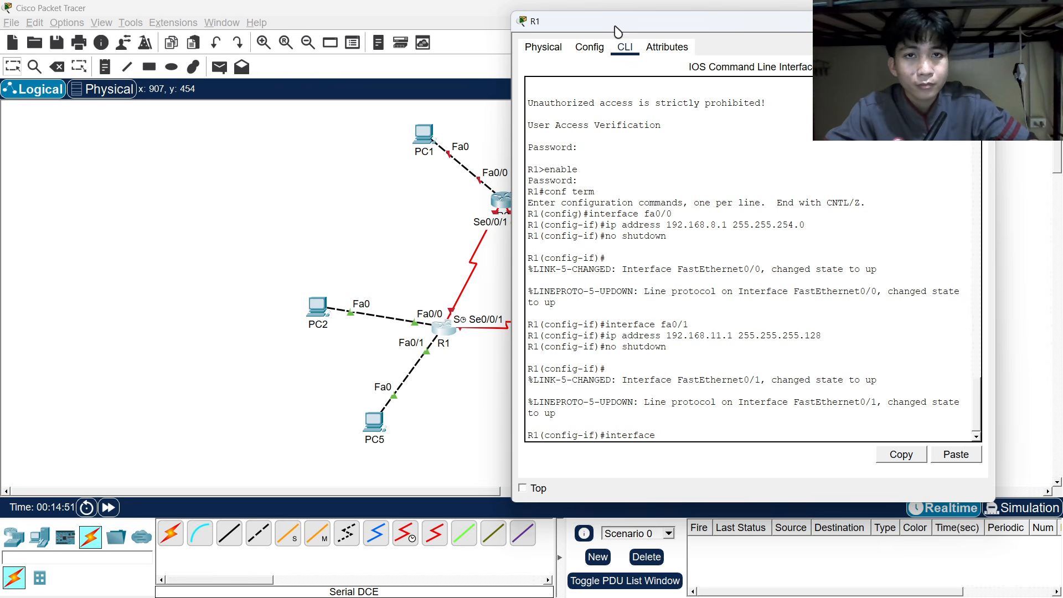
Enter interface se0/0/0 configuration and begin its ip address command.
{"action": "left_click_drag", "start_coordinate": [616, 25], "coordinate": [712, 28]}
{"action": "type", "text": "se0"}
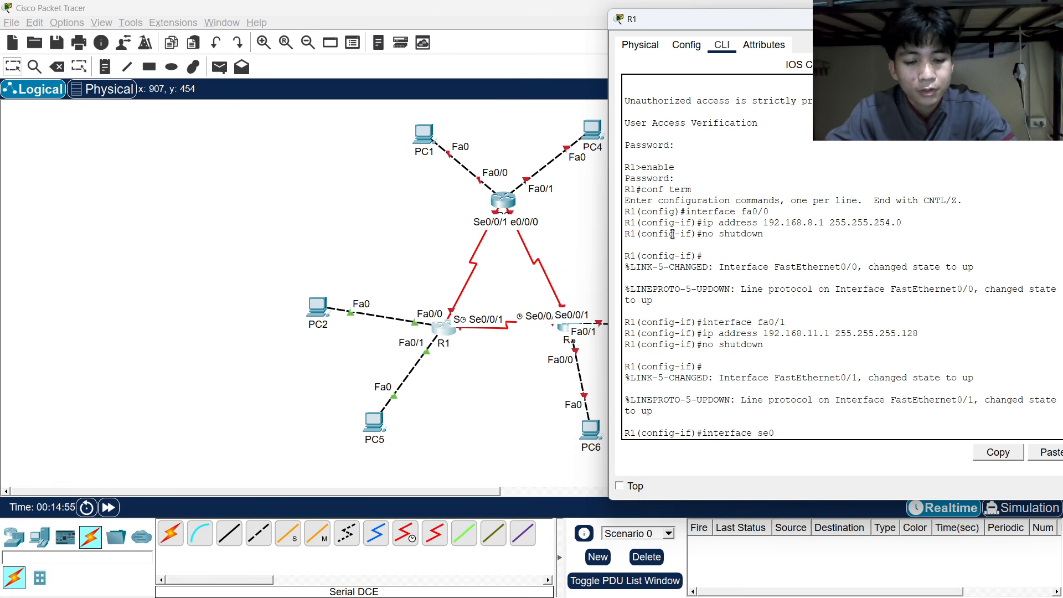
{"action": "type", "text": "/0/0"}
{"action": "key", "text": "Return"}
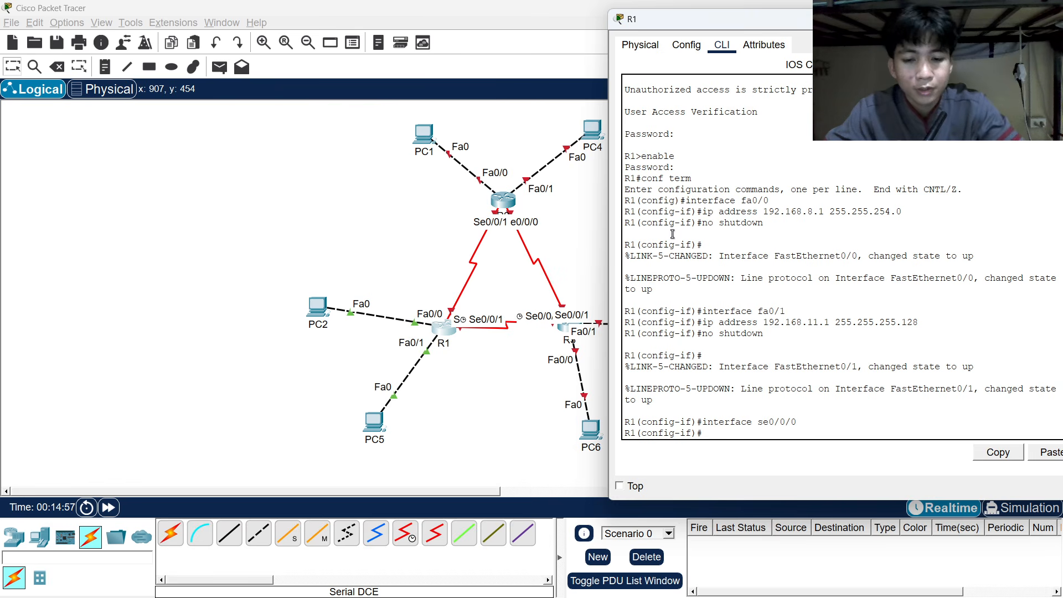
{"action": "type", "text": "ip address"}
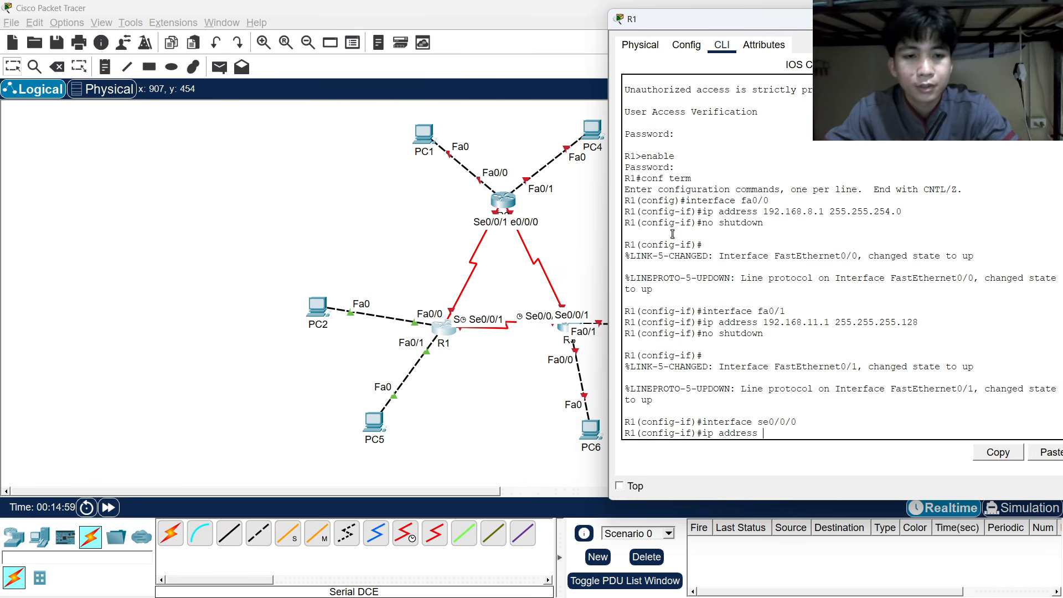
Set Se0/0/0's address to 192.168.11.194 with mask 255.255.255.252.
{"action": "key", "text": "alt+Tab"}
{"action": "key", "text": "alt+Tab"}
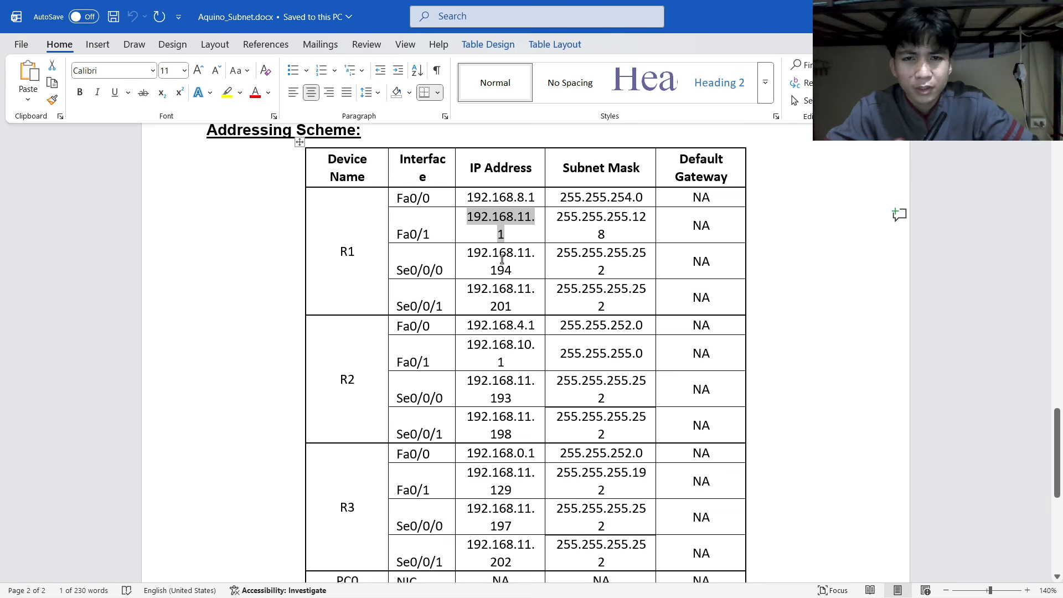
{"action": "key", "text": "alt+Tab"}
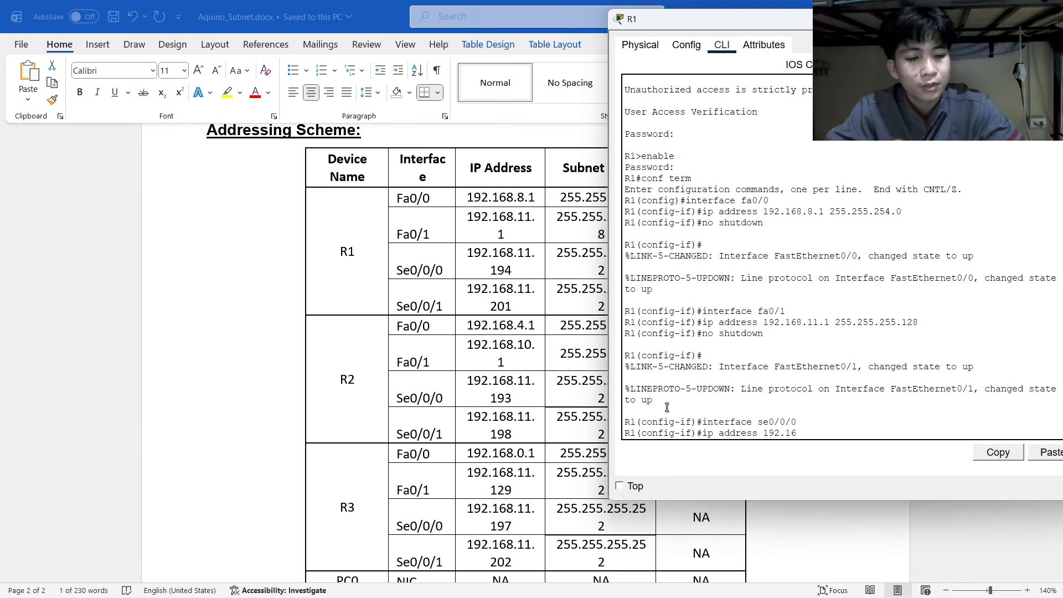
{"action": "type", "text": "11.194"}
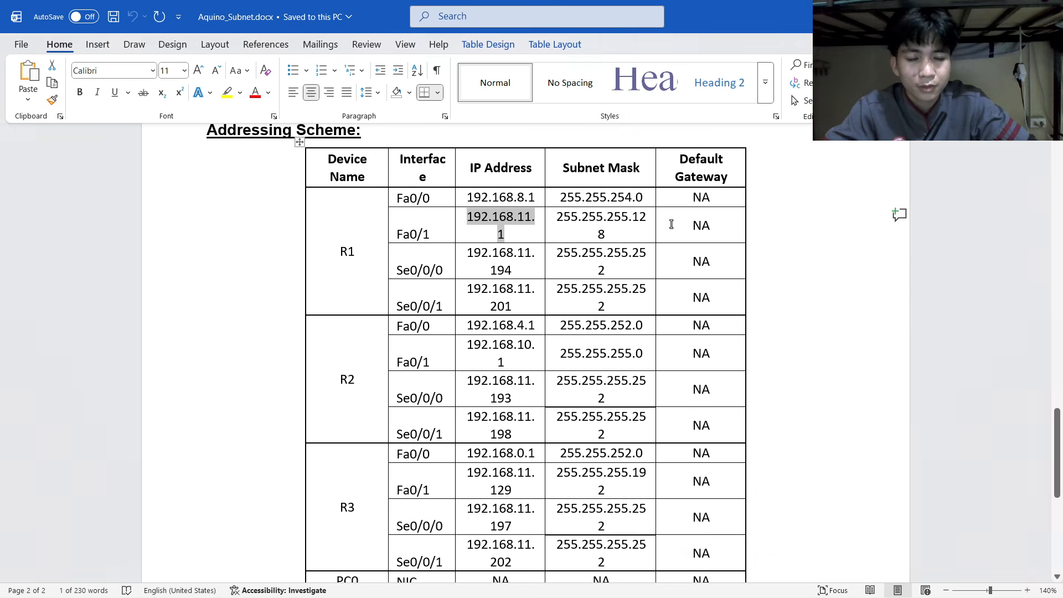
{"action": "key", "text": "alt+Tab"}
{"action": "key", "text": "alt+Tab"}
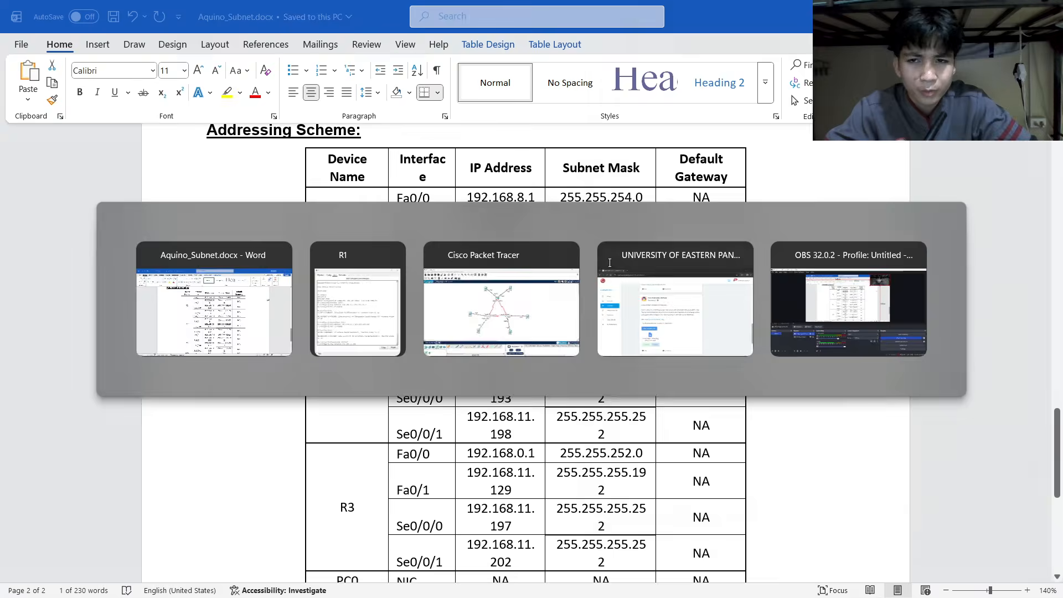
{"action": "type", "text": "255.255.255.252"}
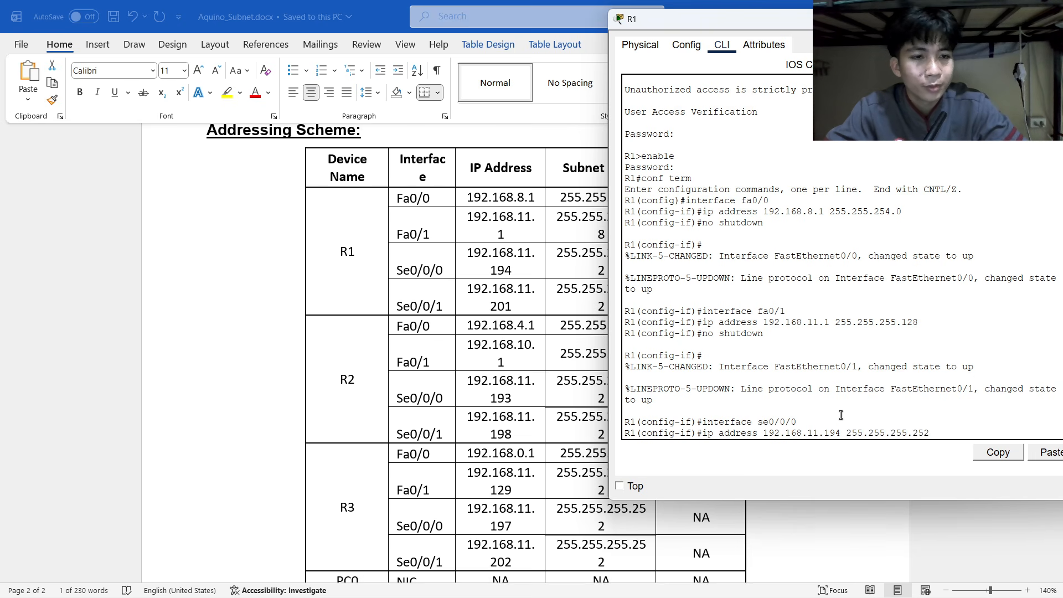
{"action": "key", "text": "Return"}
Enable Se0/0/0 with no shutdown after rechecking the addressing table.
{"action": "key", "text": "alt+Tab"}
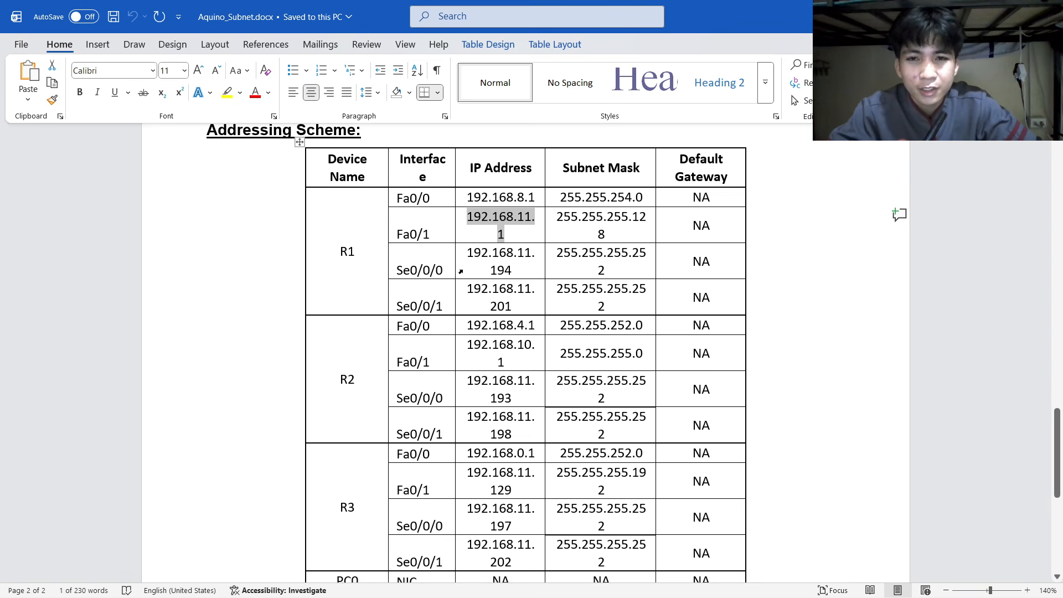
{"action": "scroll", "coordinate": [534, 294], "scroll_direction": "up", "scroll_amount": 15}
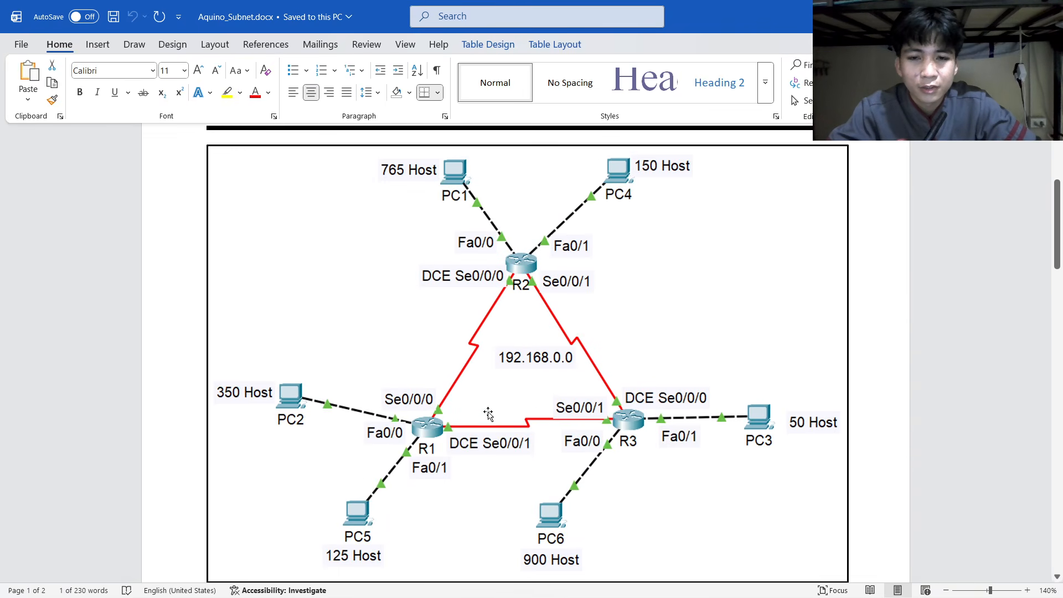
{"action": "key", "text": "alt+Tab"}
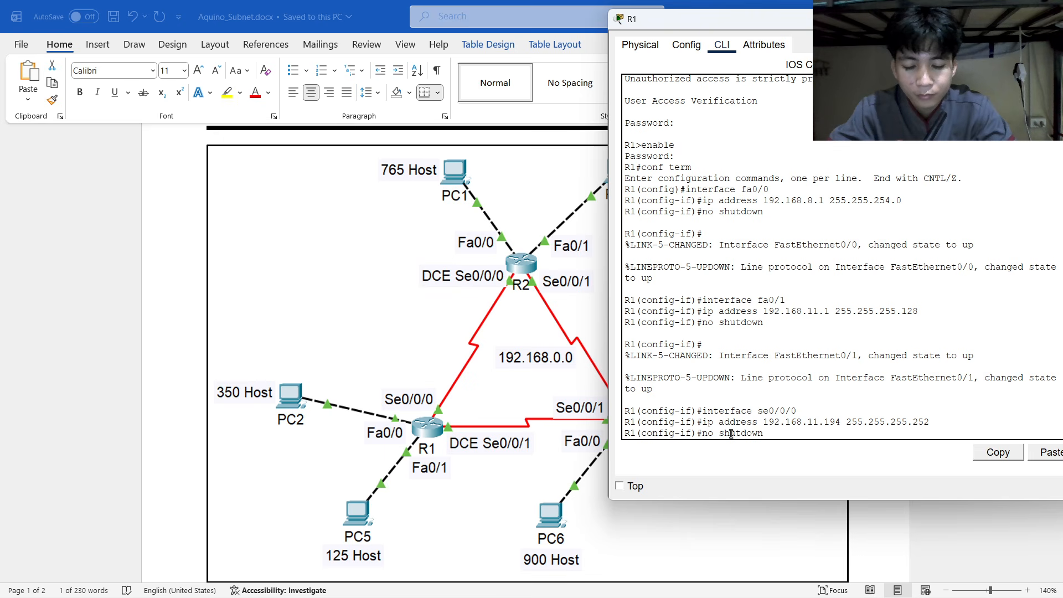
{"action": "key", "text": "Return"}
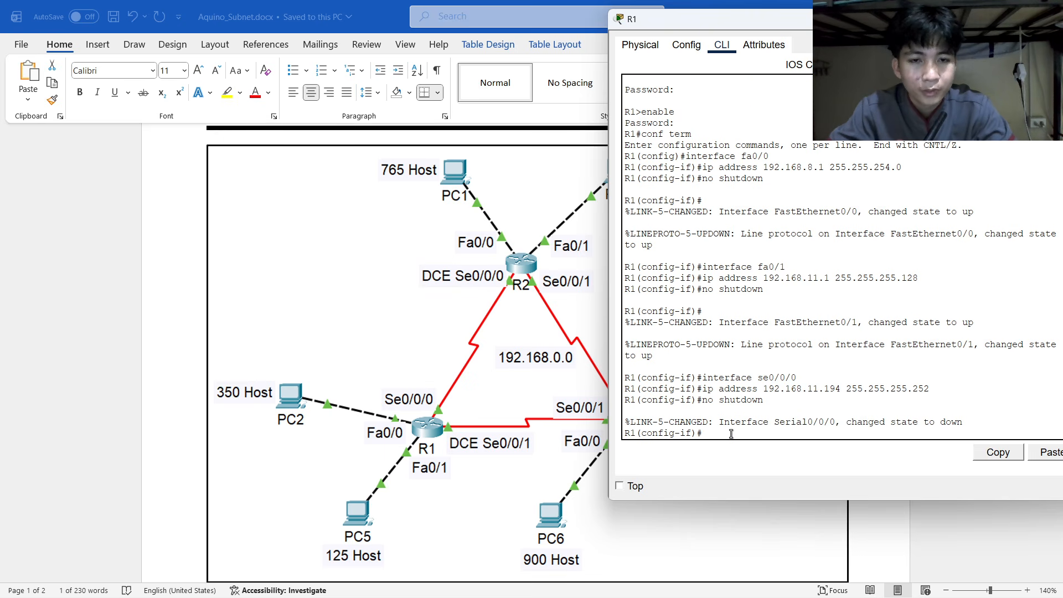
Enter interface se0/0/1 and give it ip address 192.168.11.201 255.255.255.252.
{"action": "type", "text": "interface "}
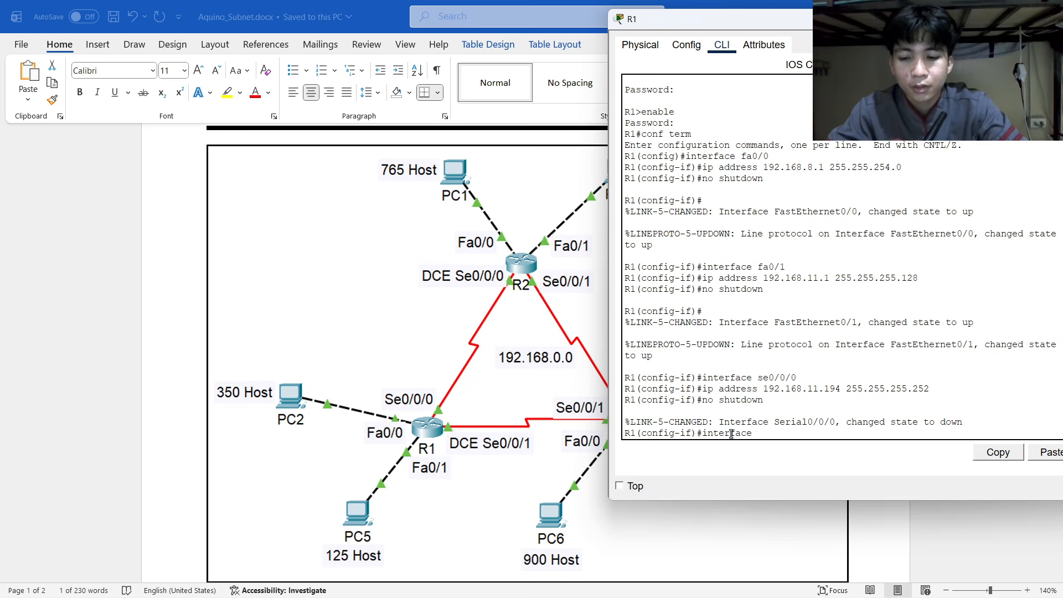
{"action": "type", "text": "se0/"}
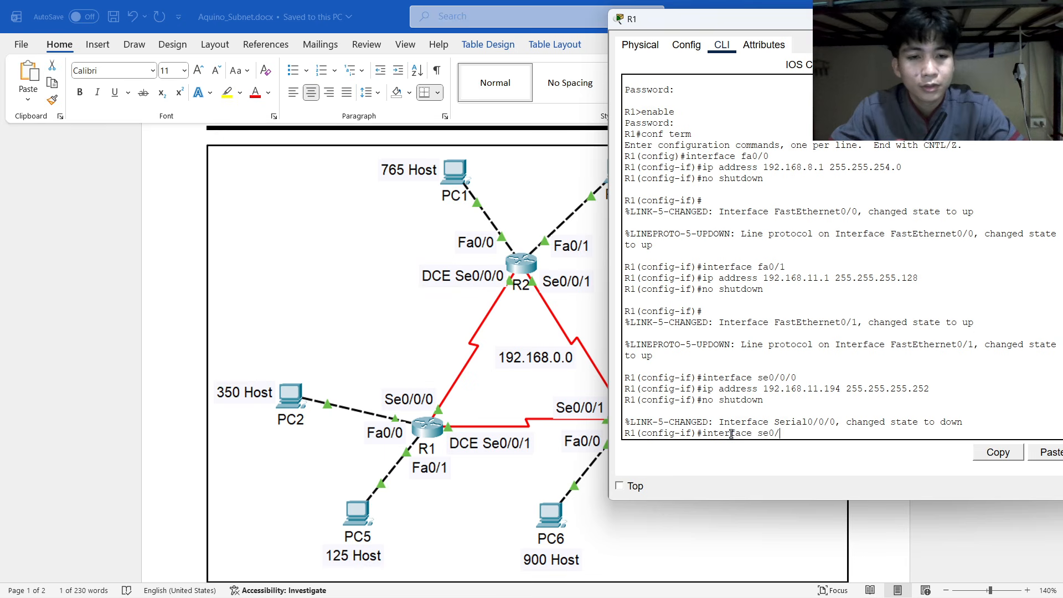
{"action": "type", "text": "0/1"}
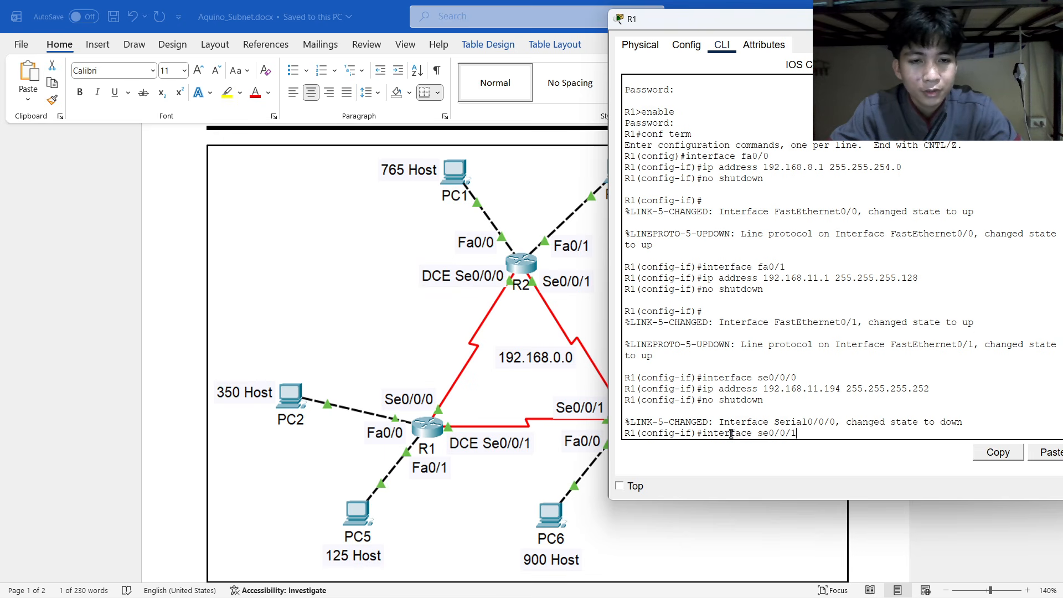
{"action": "key", "text": "Return"}
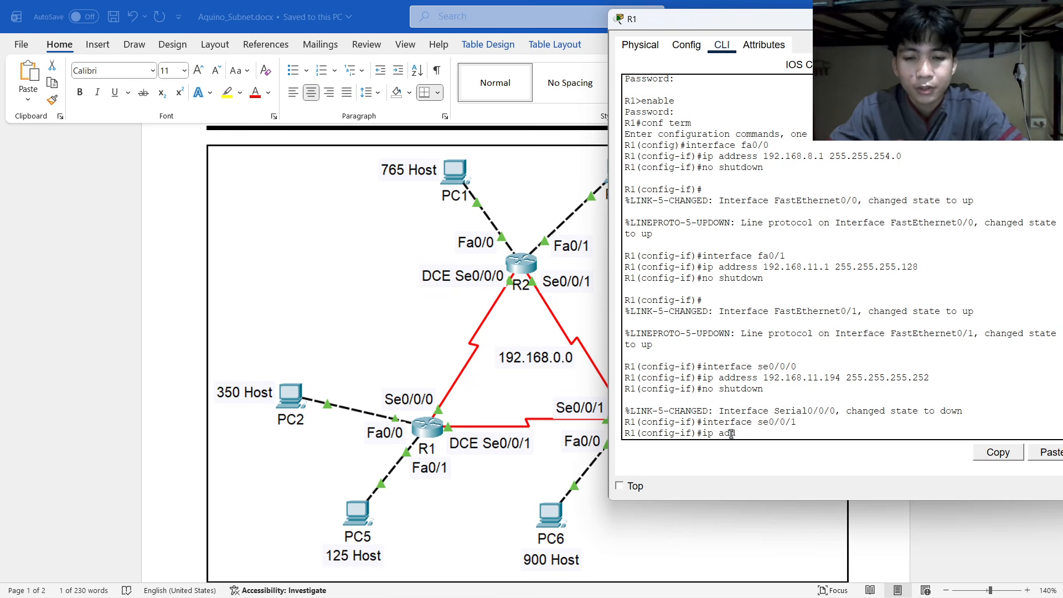
{"action": "type", "text": "dress"}
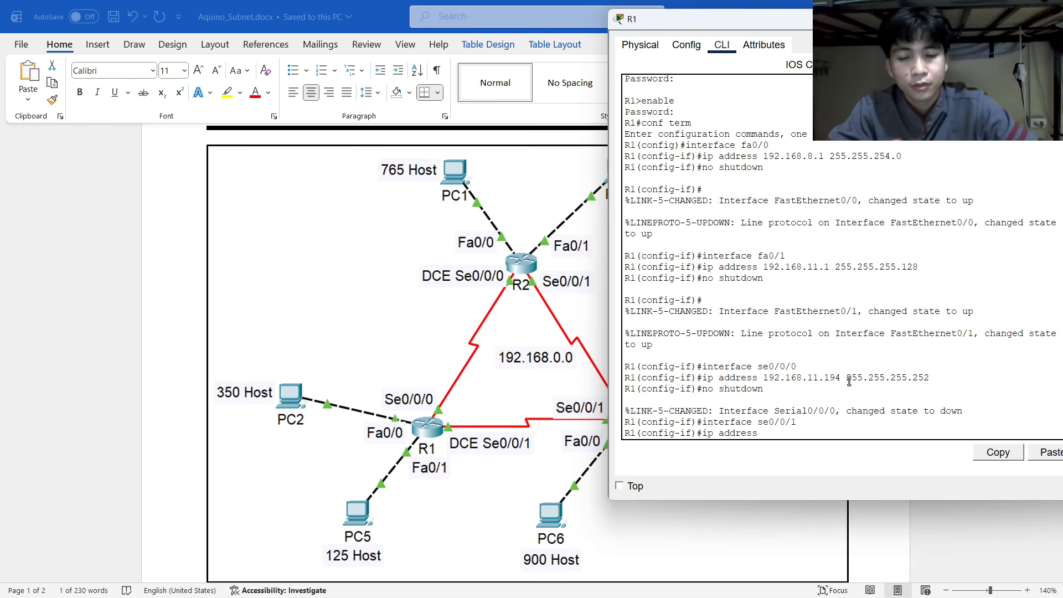
{"action": "scroll", "coordinate": [534, 476], "scroll_direction": "down", "scroll_amount": 15}
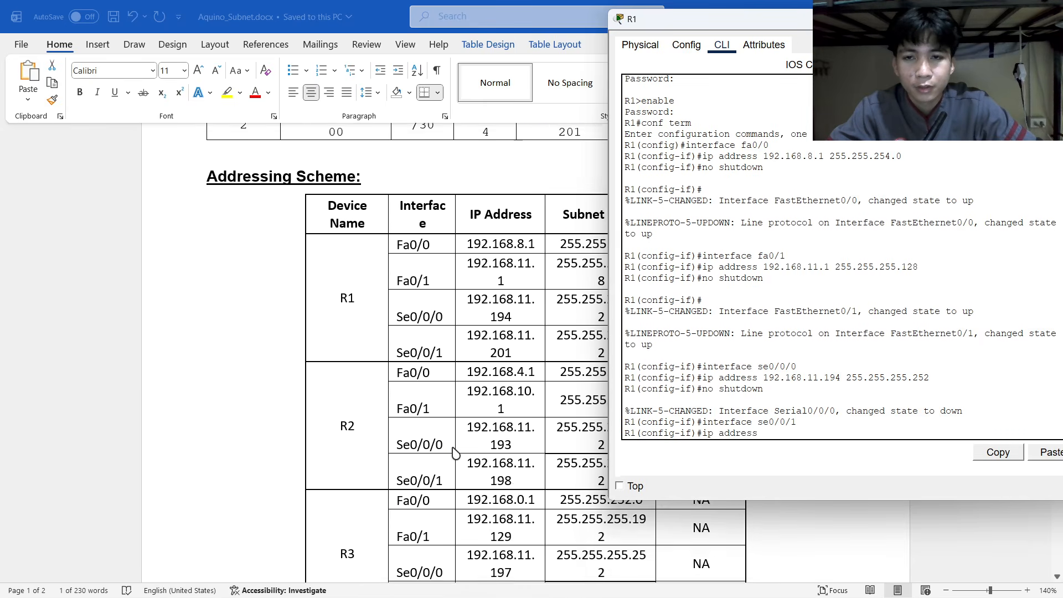
{"action": "scroll", "coordinate": [454, 451], "scroll_direction": "up", "scroll_amount": 3}
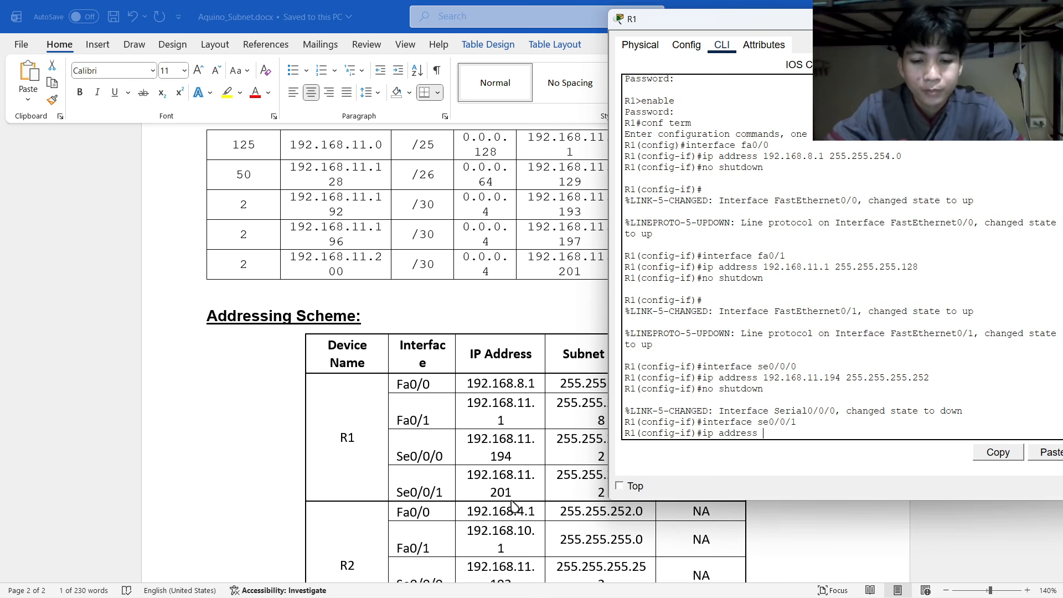
{"action": "type", "text": "192.168.11.201 255.255.255"}
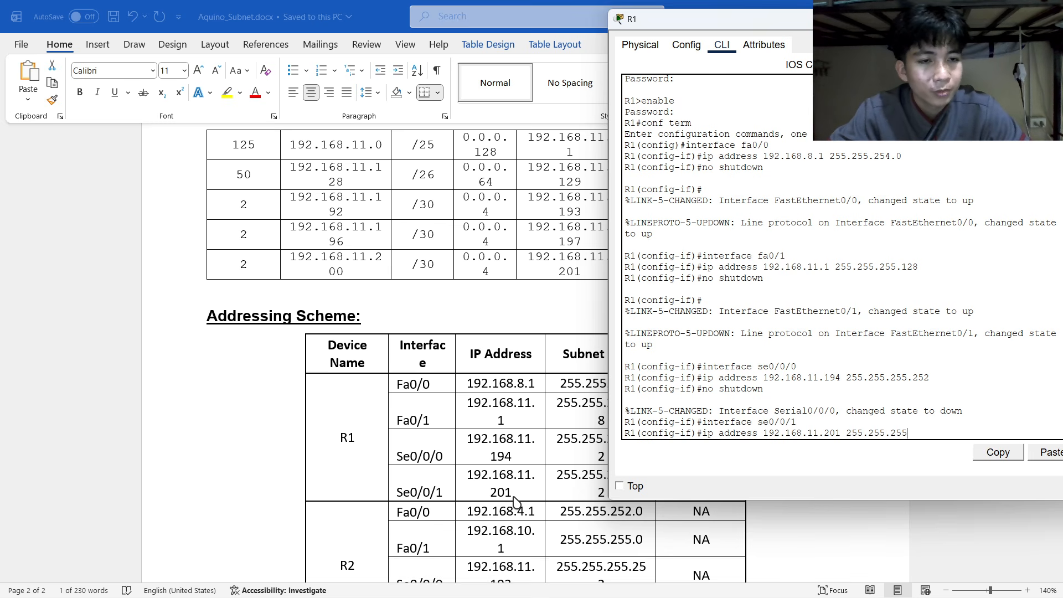
{"action": "type", "text": "252"}
{"action": "key", "text": "Return"}
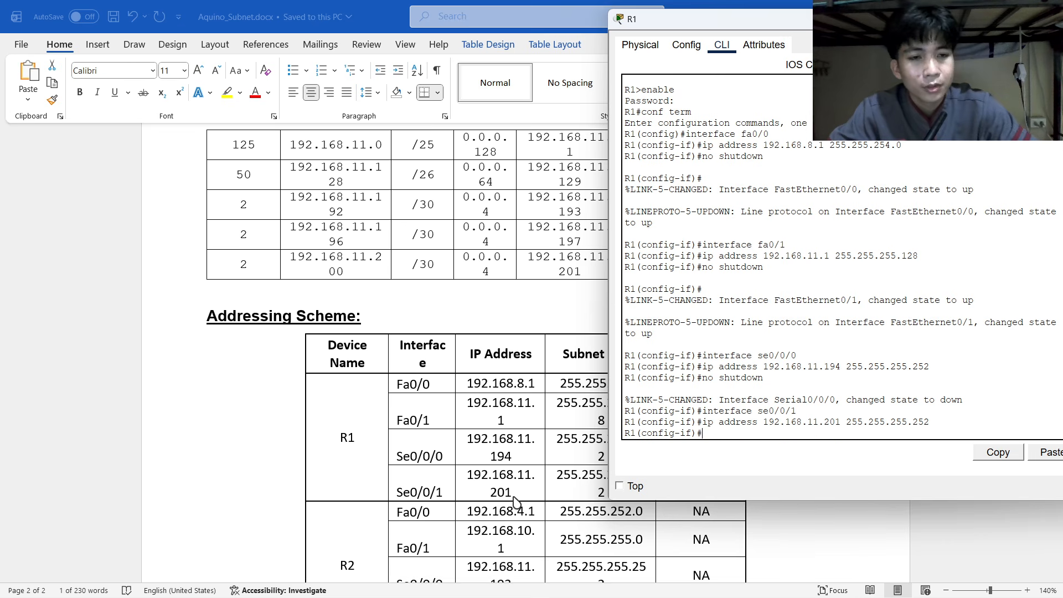
Check the assignment document, then set Se0/0/1's clock rate to 9600.
{"action": "left_click", "coordinate": [475, 373]}
{"action": "scroll", "coordinate": [480, 373], "scroll_direction": "up", "scroll_amount": 4}
{"action": "scroll", "coordinate": [479, 373], "scroll_direction": "up", "scroll_amount": 12}
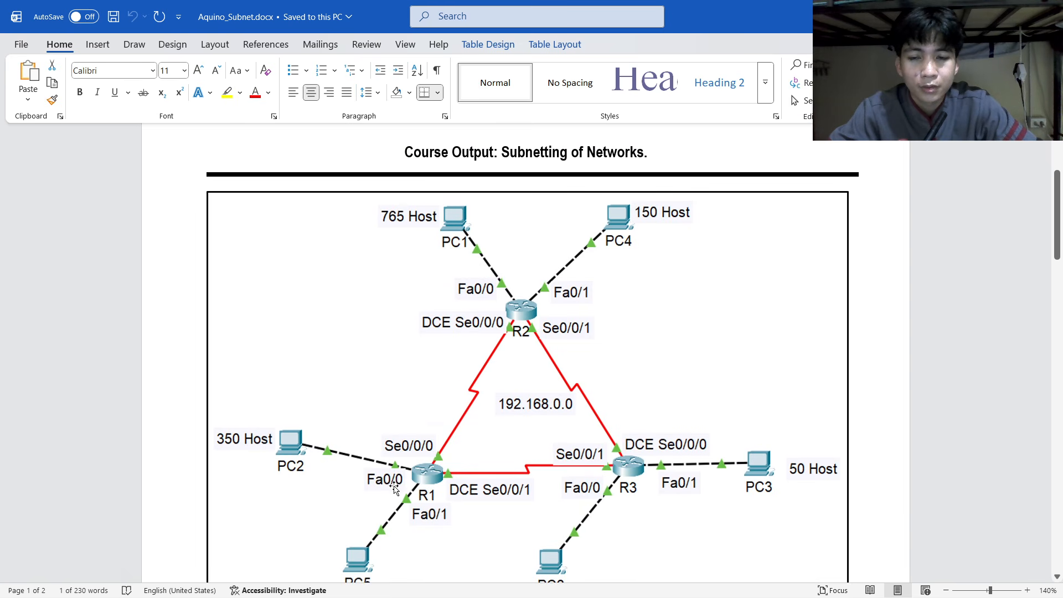
{"action": "scroll", "coordinate": [467, 415], "scroll_direction": "down", "scroll_amount": 2}
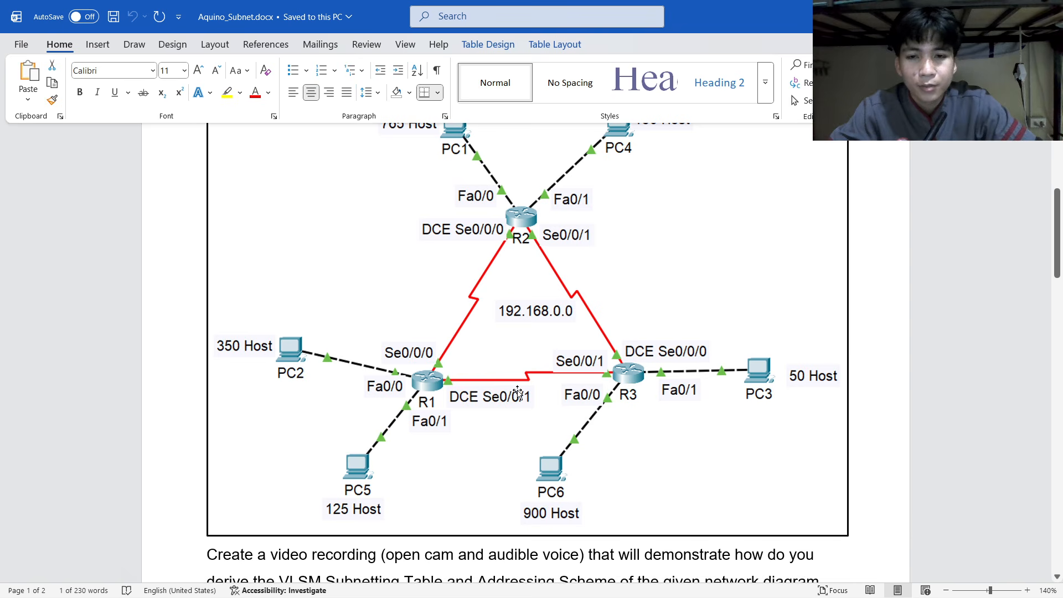
{"action": "key", "text": "alt+Tab"}
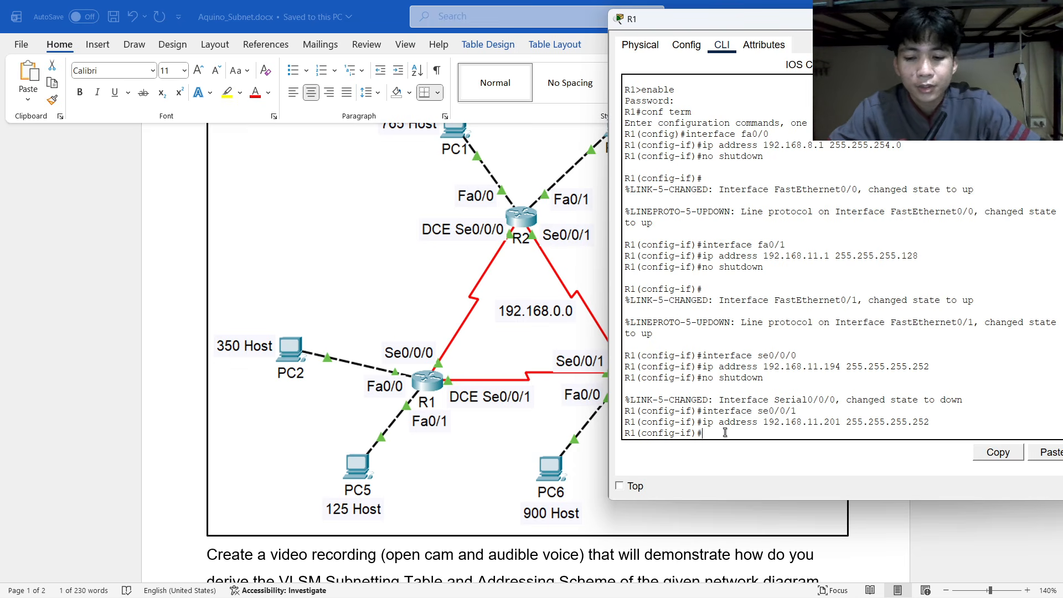
{"action": "type", "text": "clock "}
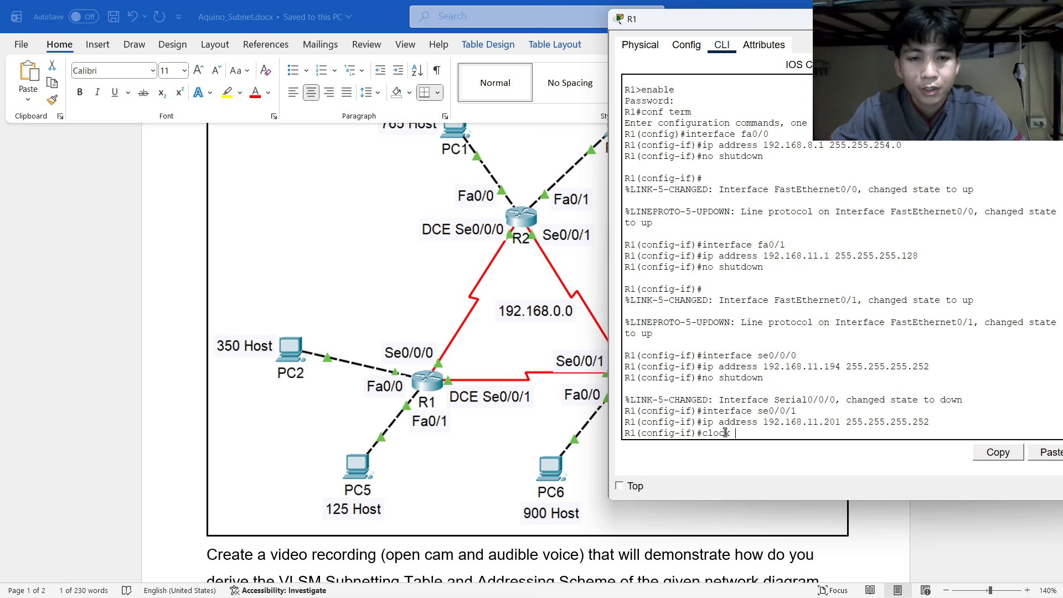
{"action": "type", "text": "rate"}
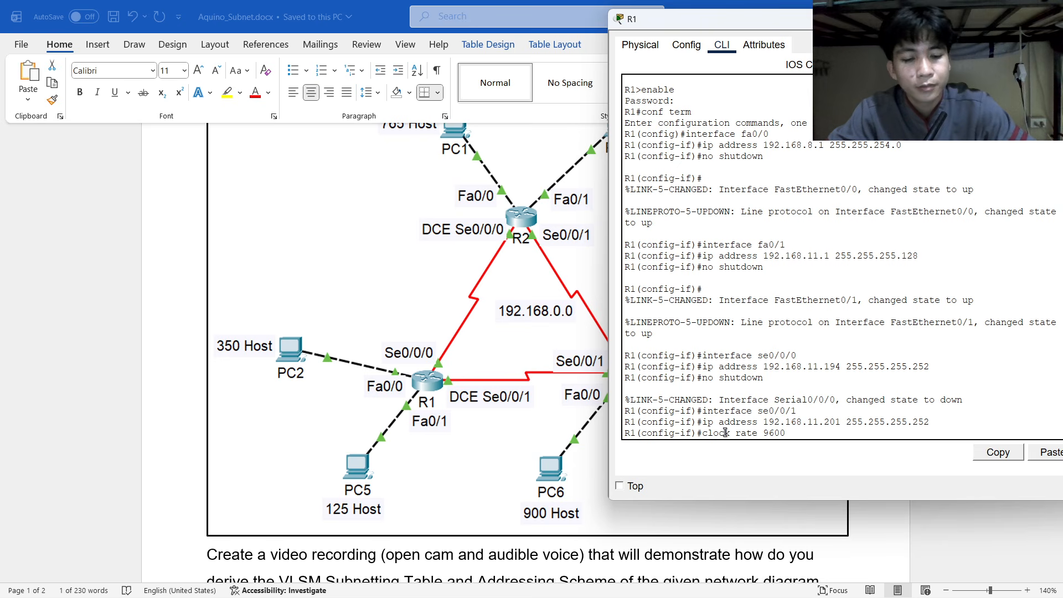
{"action": "type", "text": " 9600"}
{"action": "key", "text": "Return"}
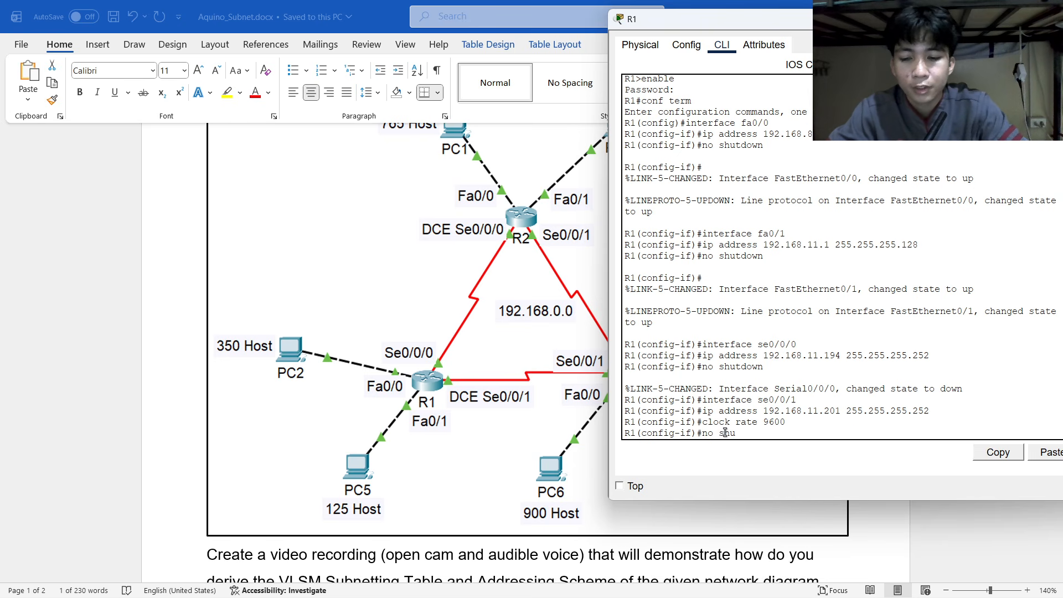
Bring Se0/0/1 up with no shutdown and exit to global configuration.
{"action": "key", "text": "Return"}
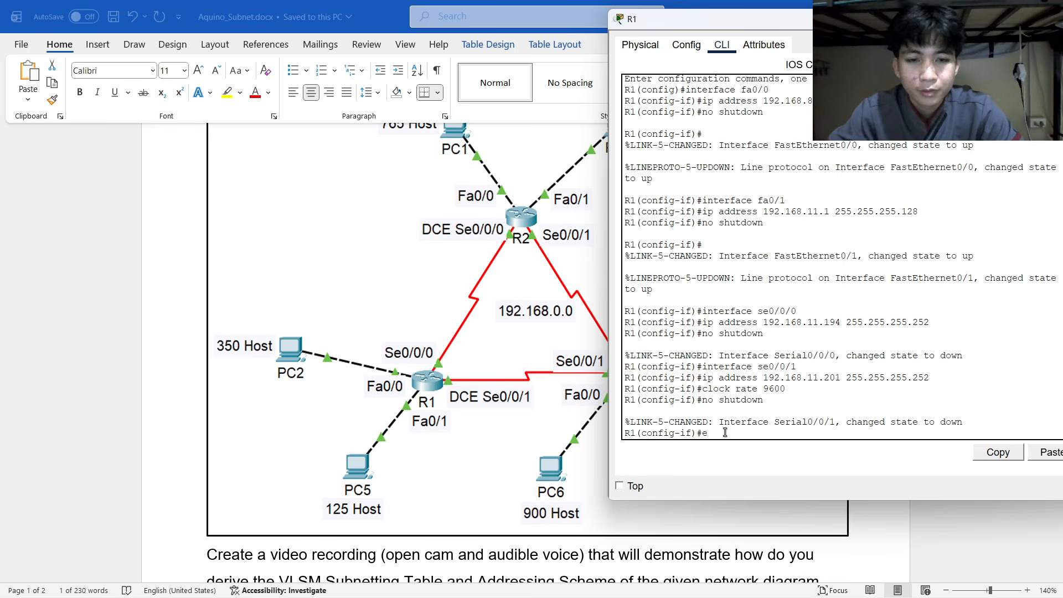
{"action": "type", "text": "xit"}
{"action": "key", "text": "Return"}
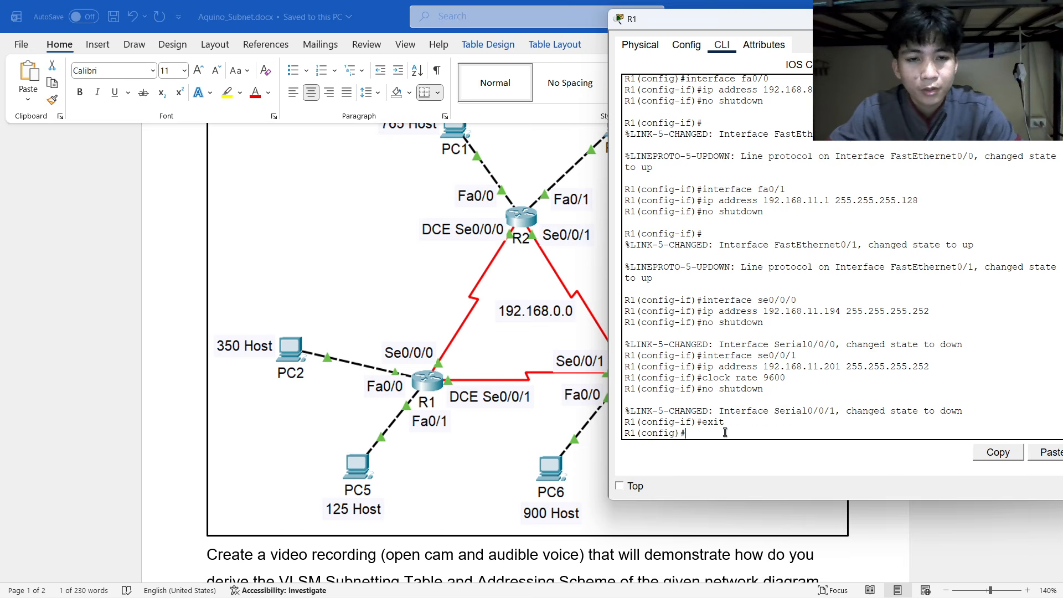
{"action": "key", "text": "alt+Tab"}
{"action": "key", "text": "alt+Tab"}
{"action": "key", "text": "Tab"}
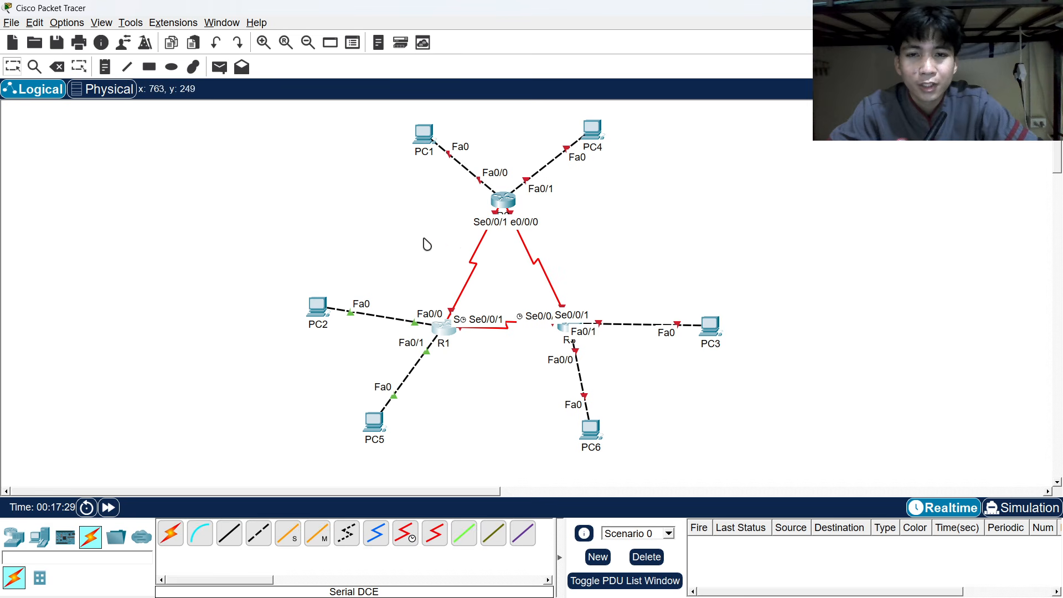
{"action": "key", "text": "alt+Tab"}
{"action": "key", "text": "alt+Tab"}
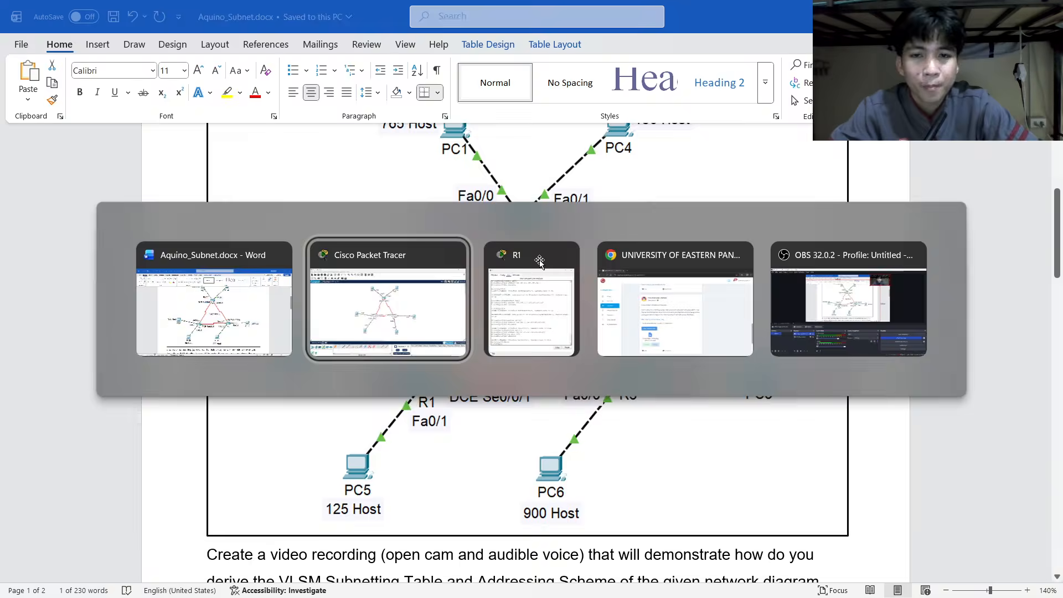
{"action": "key", "text": "alt+Tab"}
Start an 'ip route' command at R1's global configuration prompt while viewing the topology.
{"action": "left_click", "coordinate": [541, 265]}
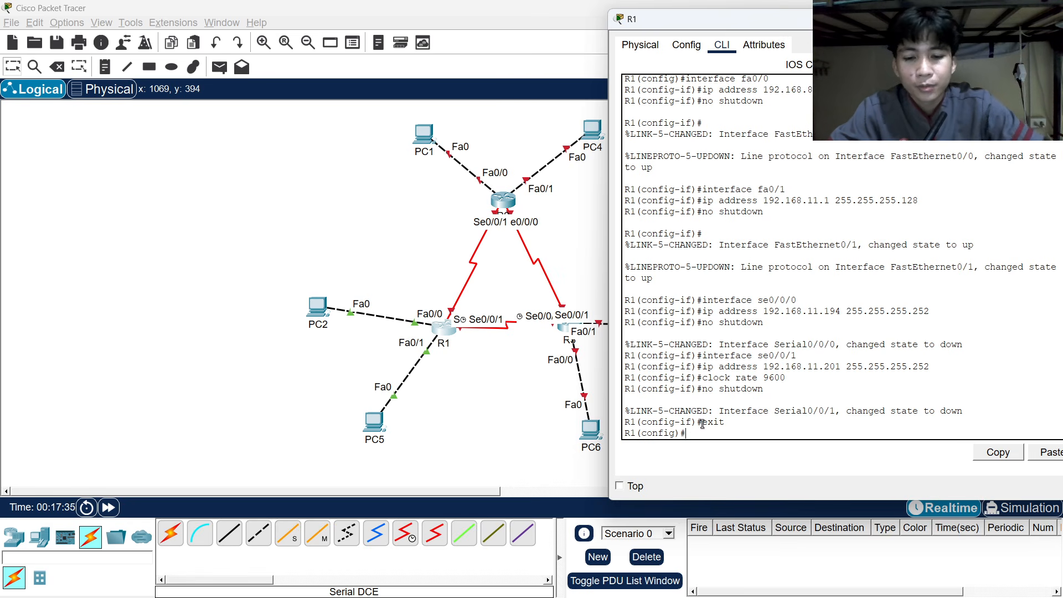
{"action": "type", "text": "ip"}
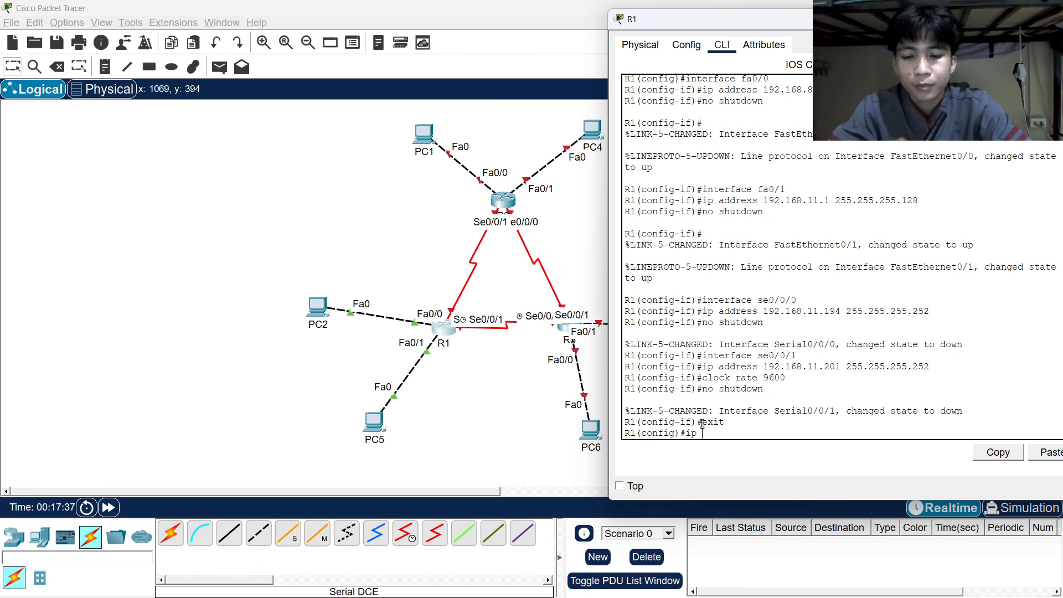
{"action": "type", "text": " route"}
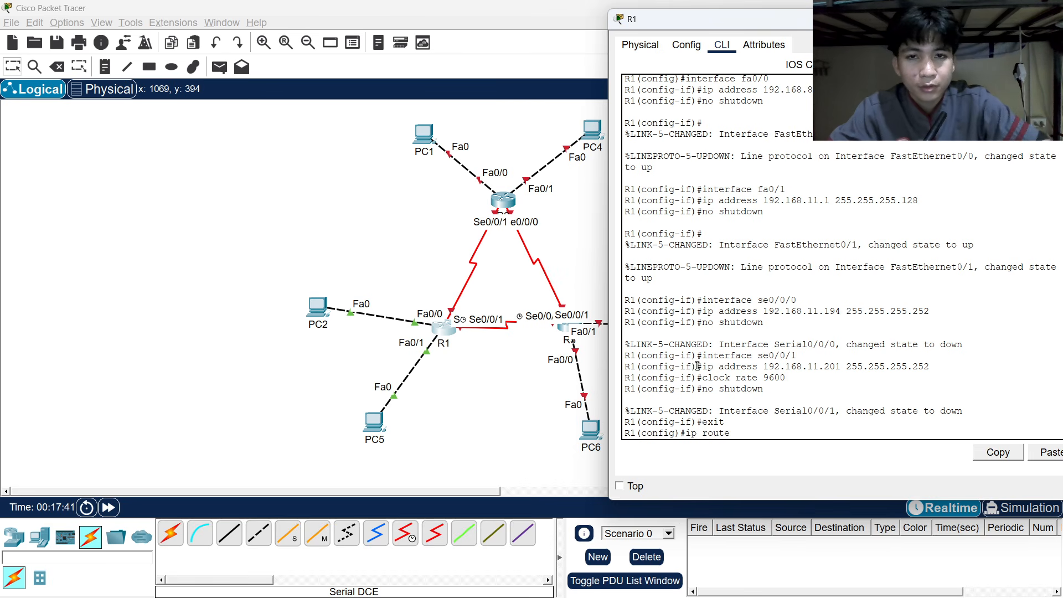
{"action": "left_click", "coordinate": [487, 214]}
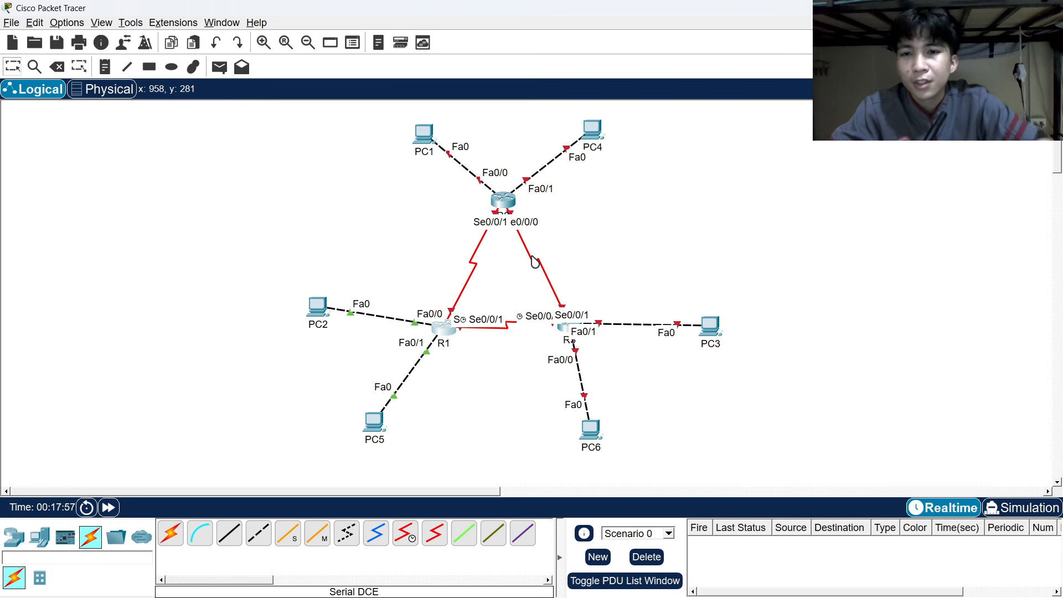
{"action": "key", "text": "alt+Tab"}
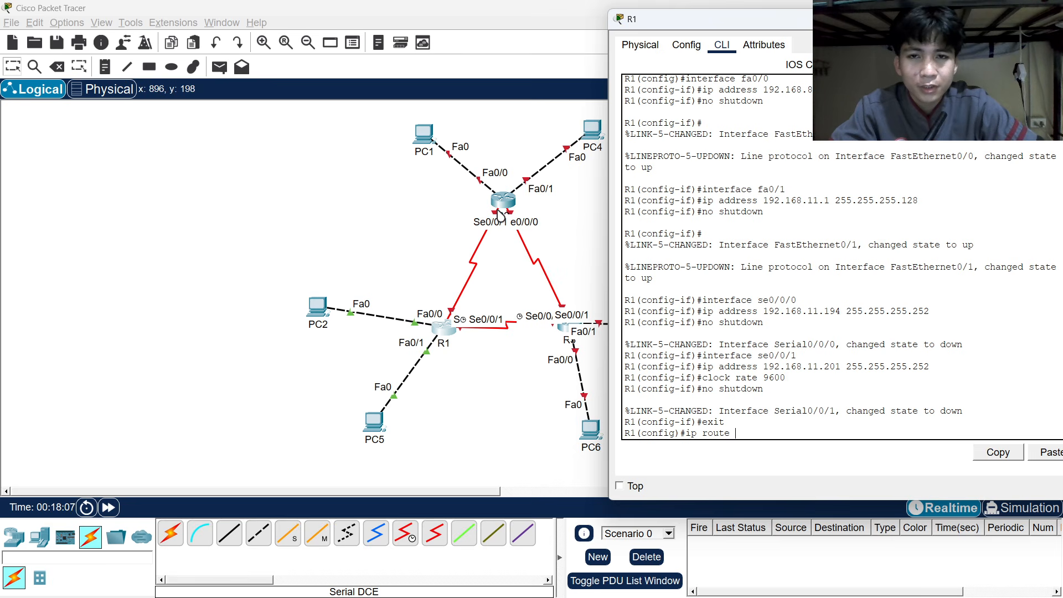
Review the network diagram in the assignment document to find the route's destination.
{"action": "key", "text": "alt+Tab"}
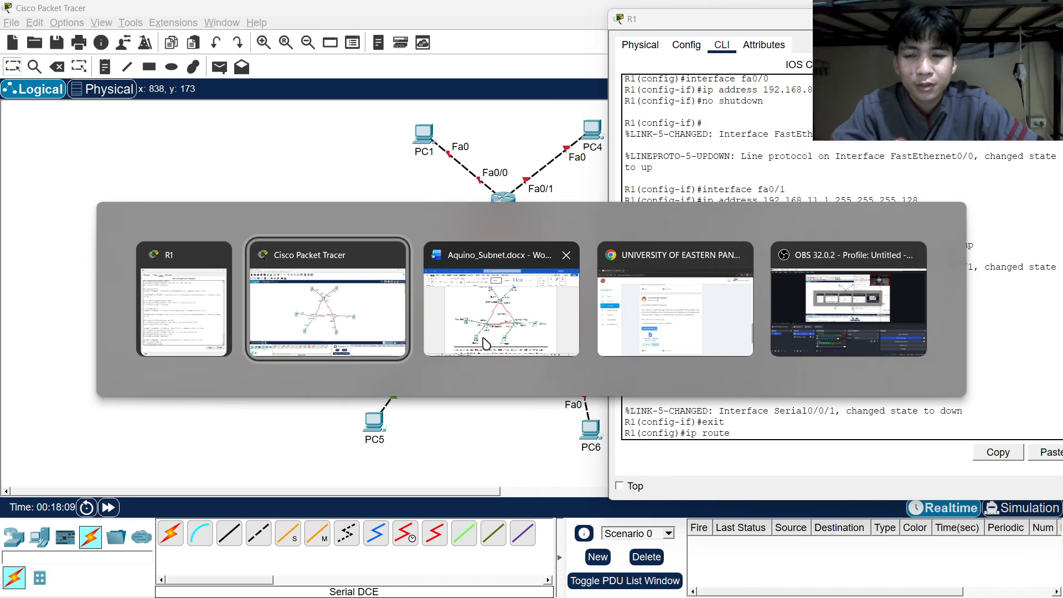
{"action": "left_click", "coordinate": [482, 309]}
{"action": "scroll", "coordinate": [493, 284], "scroll_direction": "up", "scroll_amount": 3}
{"action": "left_click", "coordinate": [498, 301]}
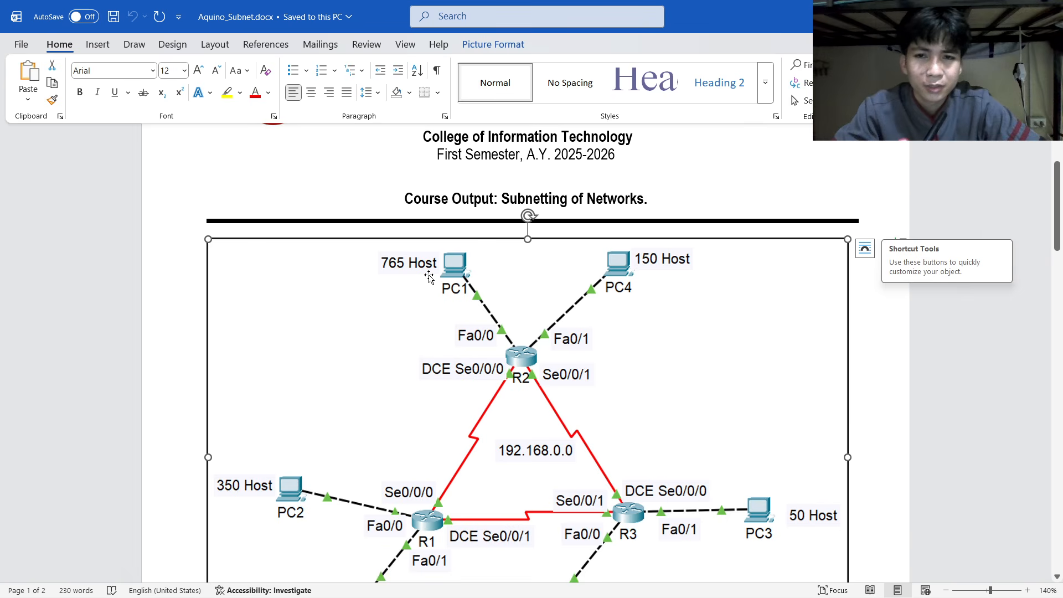
{"action": "scroll", "coordinate": [429, 278], "scroll_direction": "down", "scroll_amount": 3}
{"action": "scroll", "coordinate": [429, 278], "scroll_direction": "down", "scroll_amount": 5}
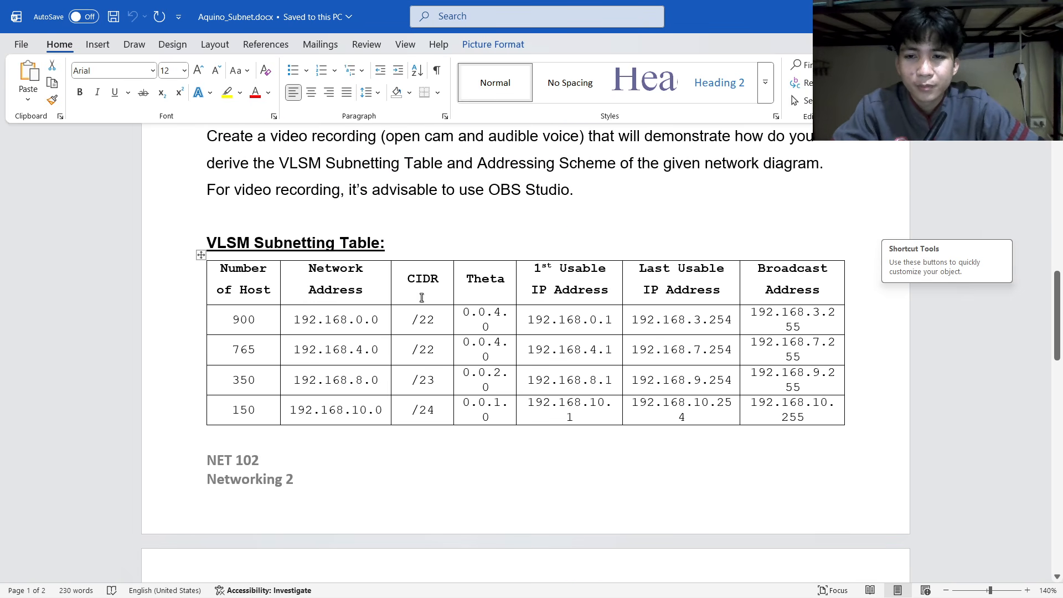
{"action": "scroll", "coordinate": [357, 334], "scroll_direction": "down", "scroll_amount": 1}
{"action": "left_click_drag", "start_coordinate": [294, 303], "coordinate": [375, 303]}
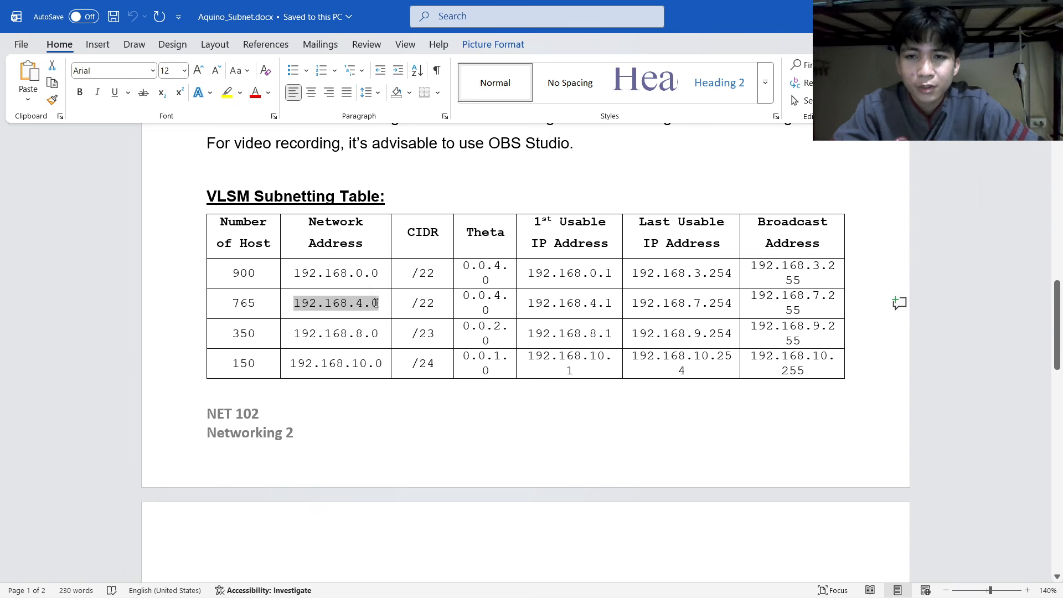
{"action": "key", "text": "alt+Tab"}
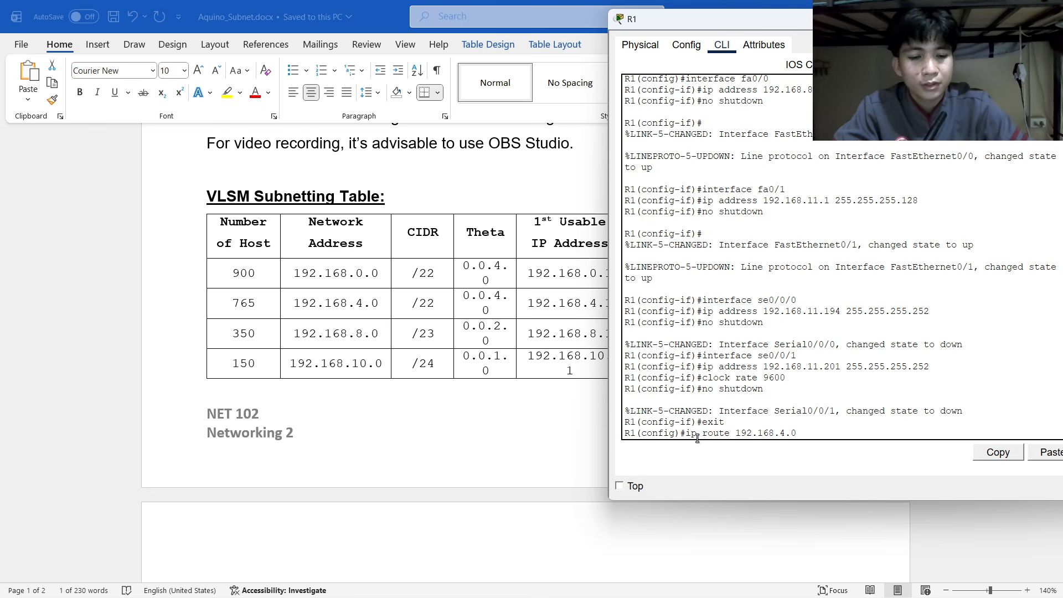
Enter destination 192.168.4.0 with mask 255.255.252.0 from the VLSM table.
{"action": "key", "text": "alt+Tab"}
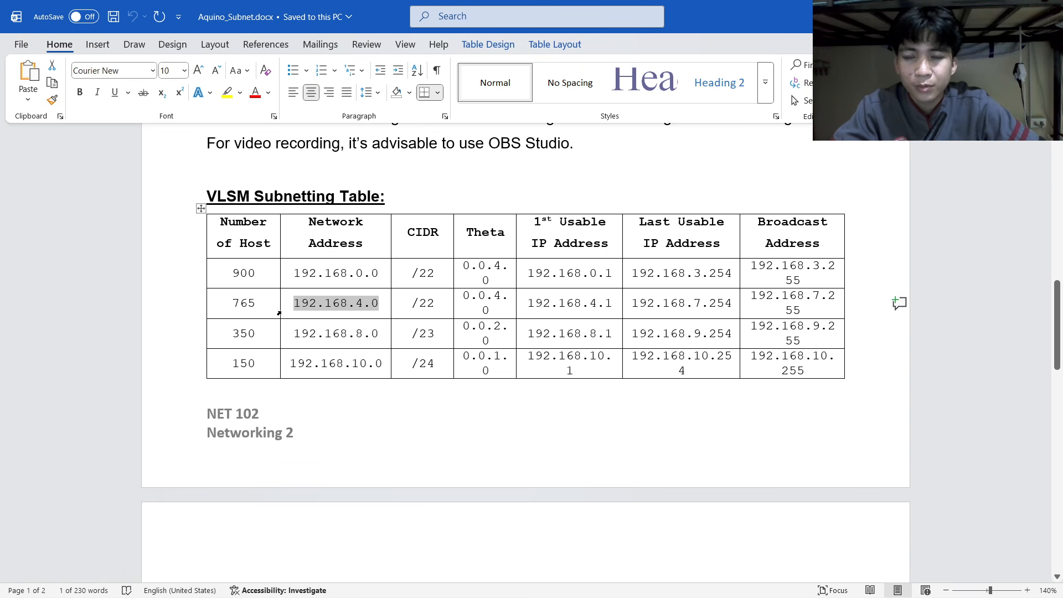
{"action": "scroll", "coordinate": [279, 313], "scroll_direction": "up", "scroll_amount": 10}
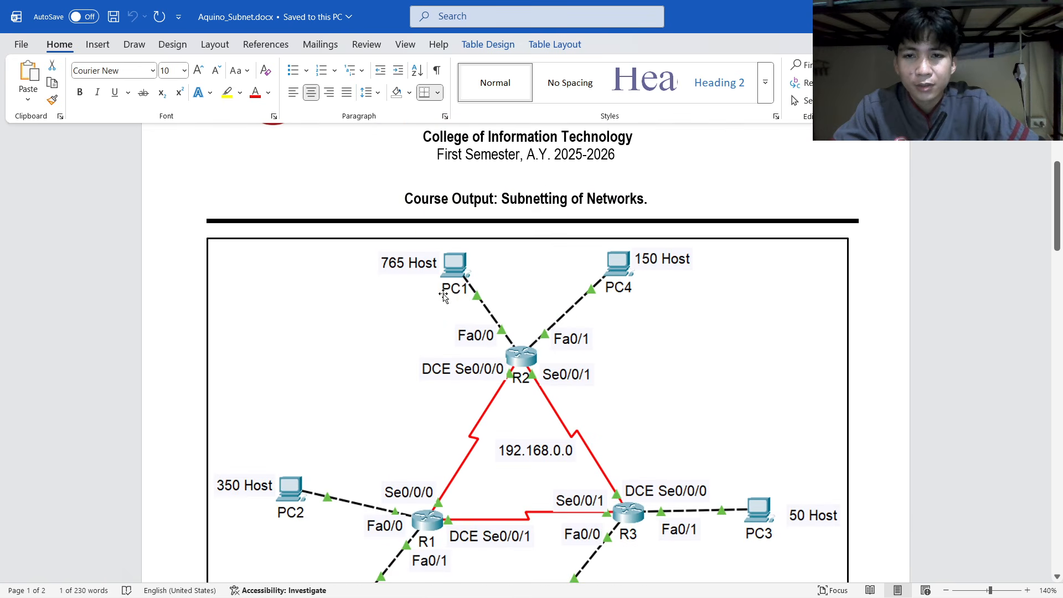
{"action": "scroll", "coordinate": [472, 297], "scroll_direction": "down", "scroll_amount": 20}
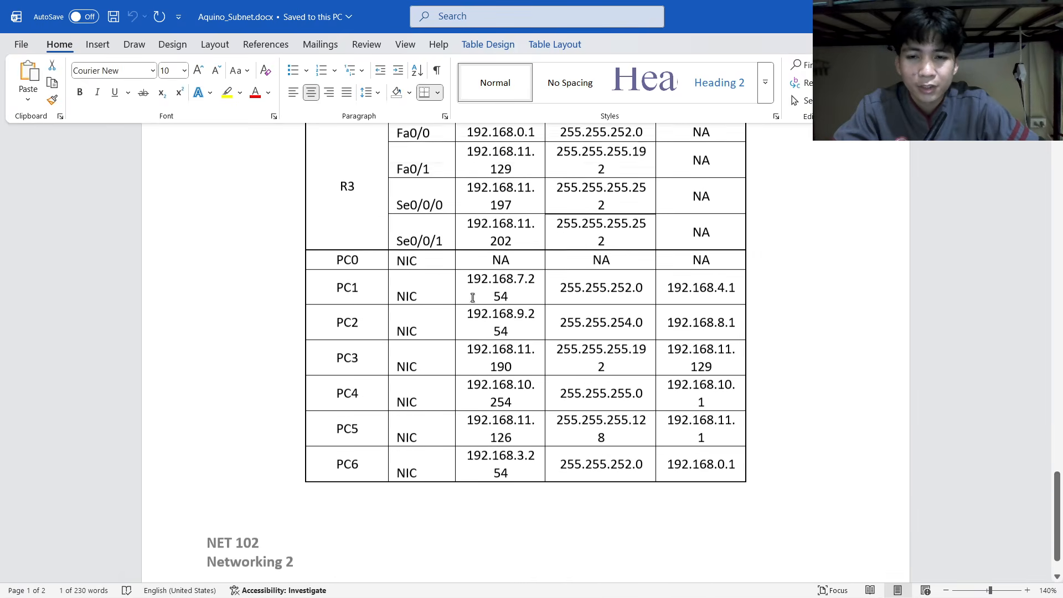
{"action": "scroll", "coordinate": [472, 297], "scroll_direction": "up", "scroll_amount": 1}
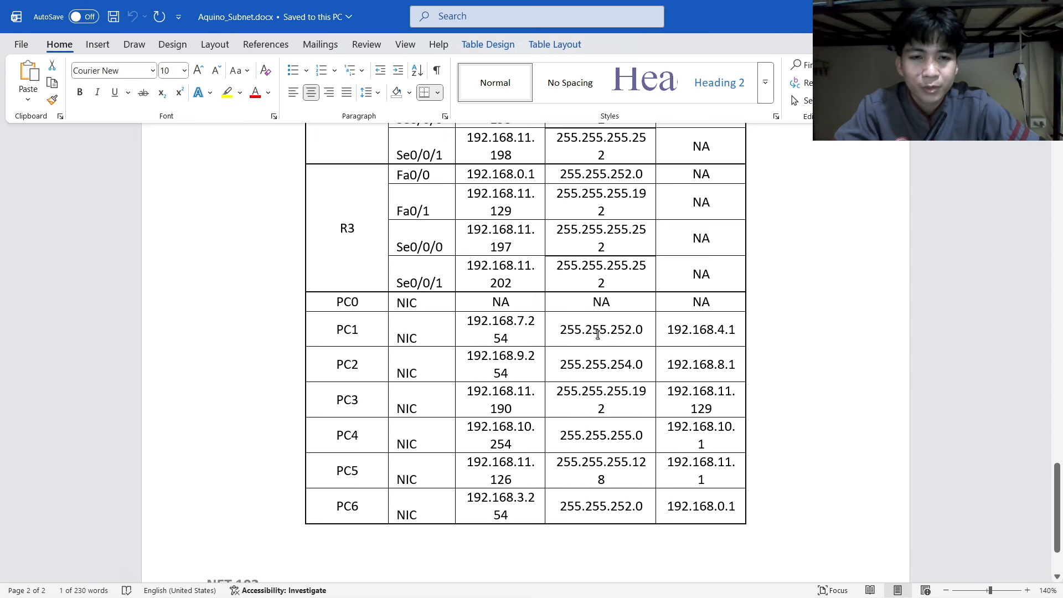
{"action": "key", "text": "alt+Tab"}
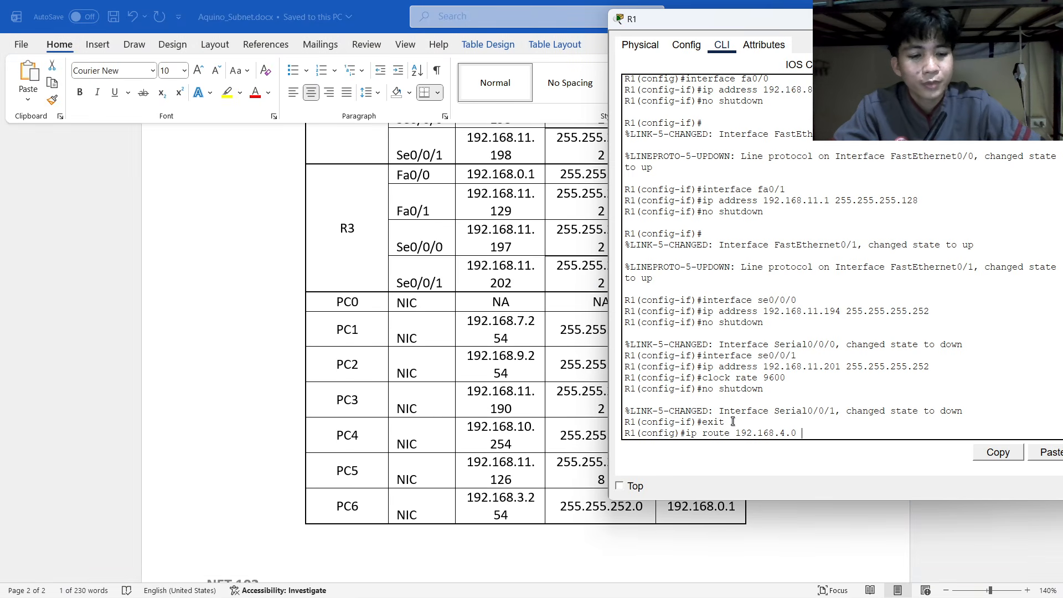
{"action": "type", "text": "255.255.2"}
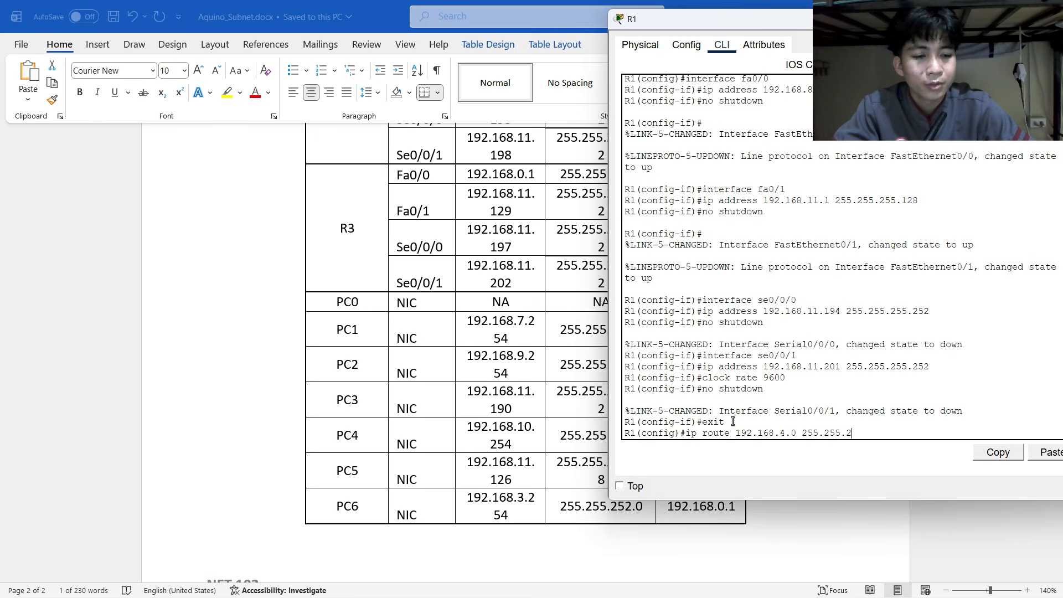
{"action": "type", "text": "52.0"}
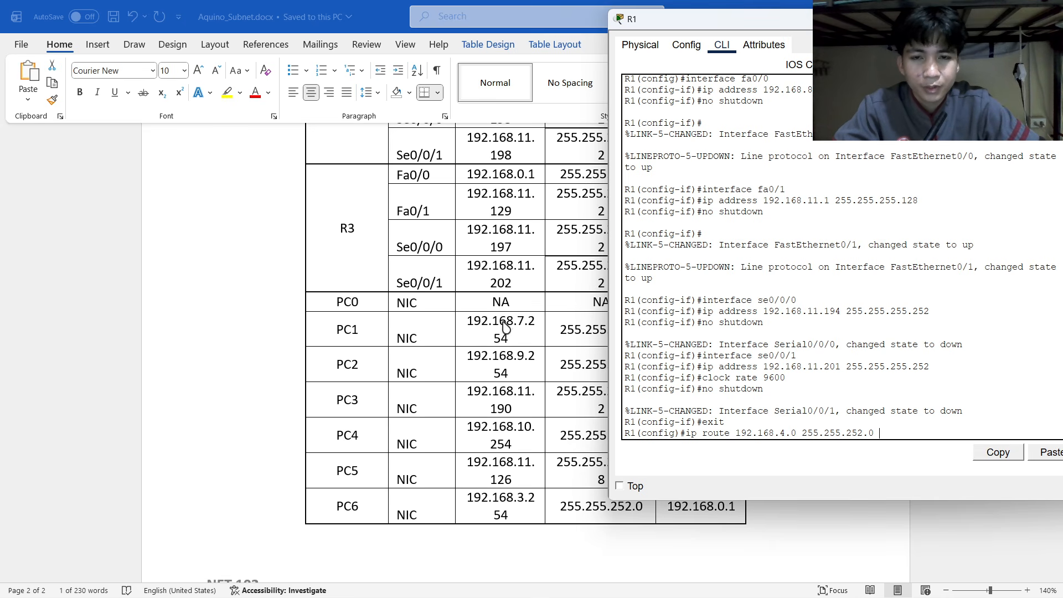
{"action": "scroll", "coordinate": [507, 323], "scroll_direction": "up", "scroll_amount": 20}
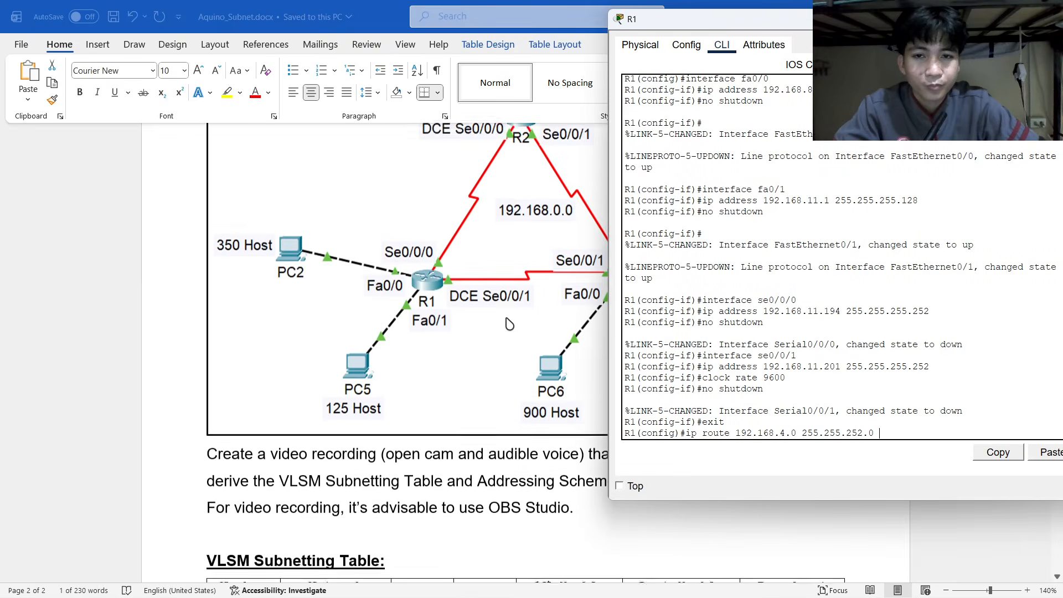
Correct the next hop to 192.168.11.193 and apply the 192.168.4.0 255.255.252.0 route.
{"action": "scroll", "coordinate": [509, 324], "scroll_direction": "down", "scroll_amount": 3}
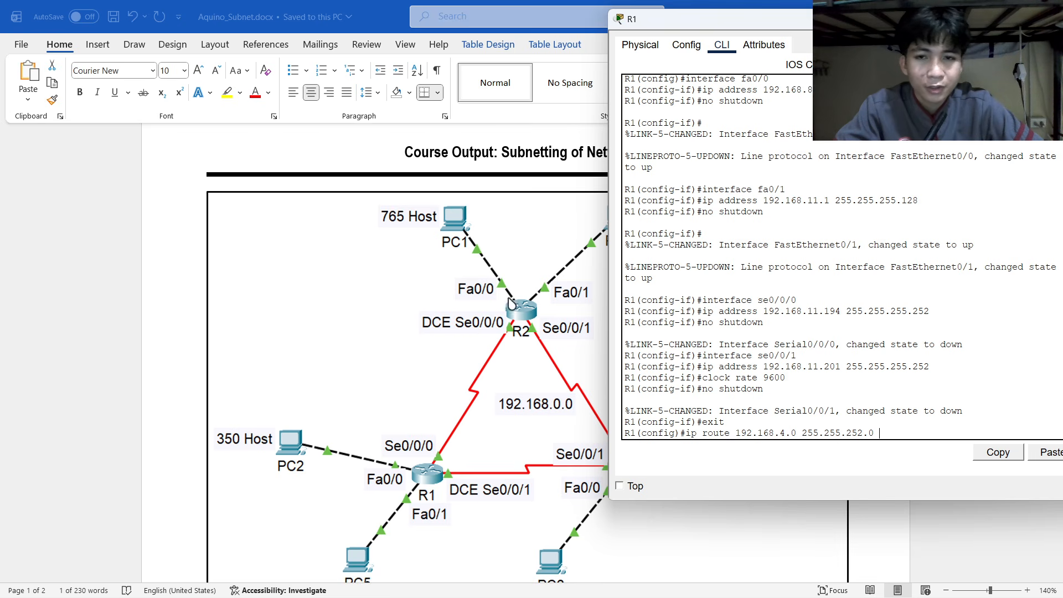
{"action": "scroll", "coordinate": [449, 332], "scroll_direction": "down", "scroll_amount": 6}
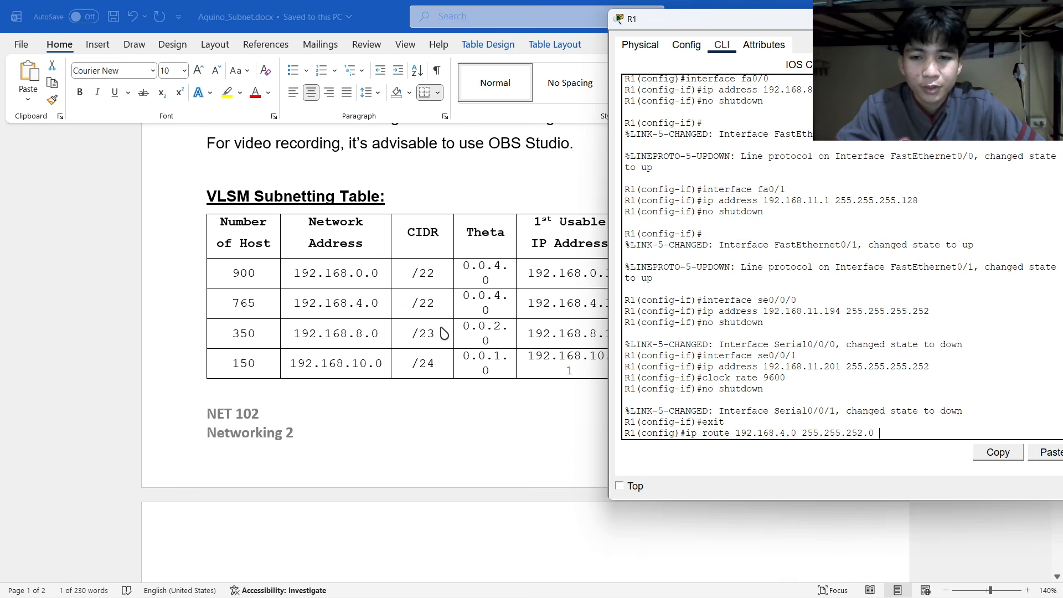
{"action": "scroll", "coordinate": [443, 332], "scroll_direction": "down", "scroll_amount": 5}
{"action": "scroll", "coordinate": [479, 330], "scroll_direction": "up", "scroll_amount": 15}
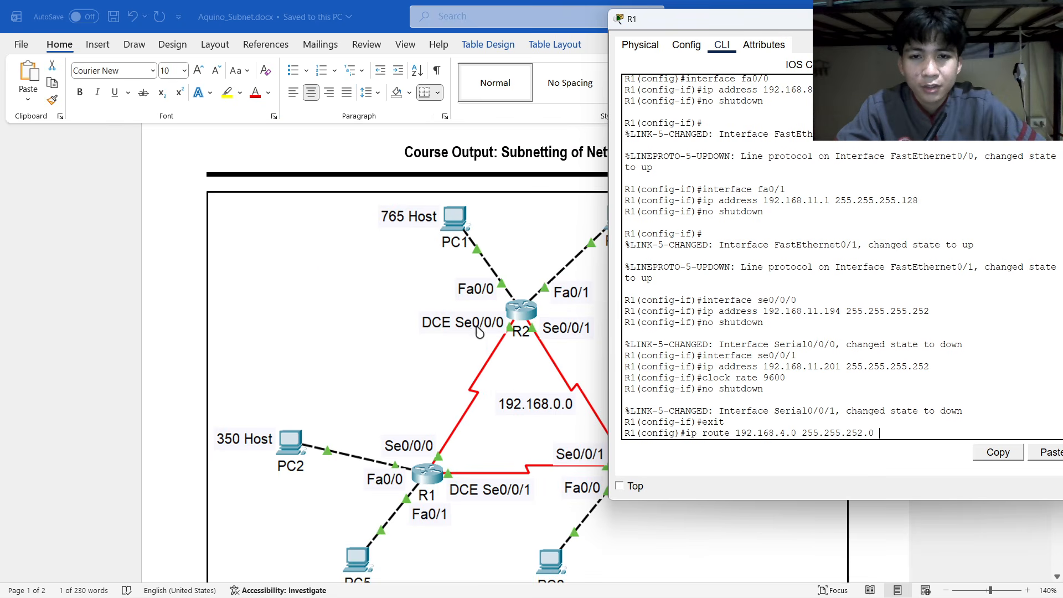
{"action": "scroll", "coordinate": [479, 331], "scroll_direction": "down", "scroll_amount": 12}
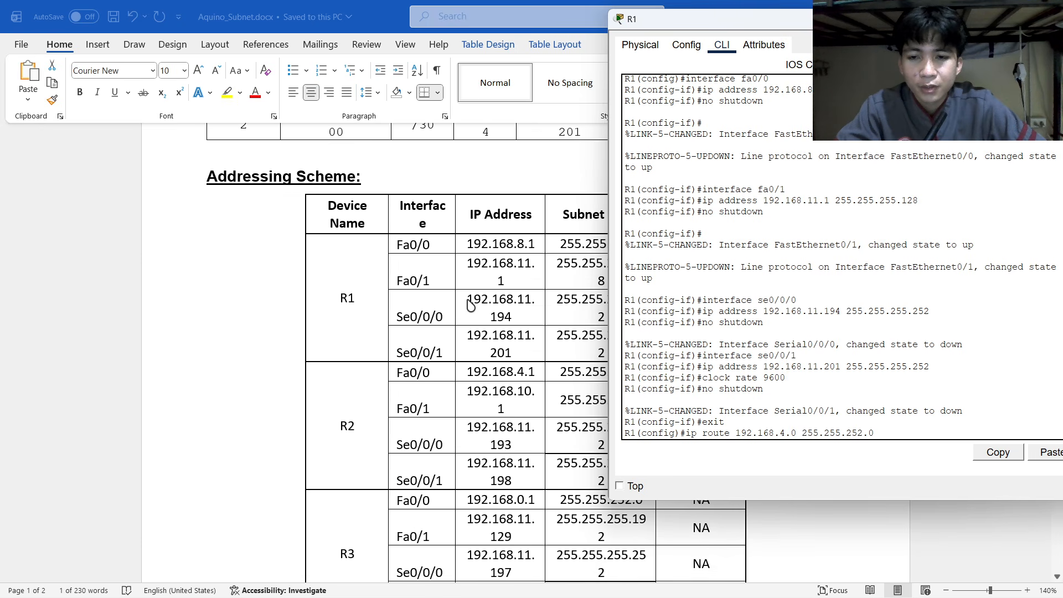
{"action": "scroll", "coordinate": [470, 304], "scroll_direction": "up", "scroll_amount": 1}
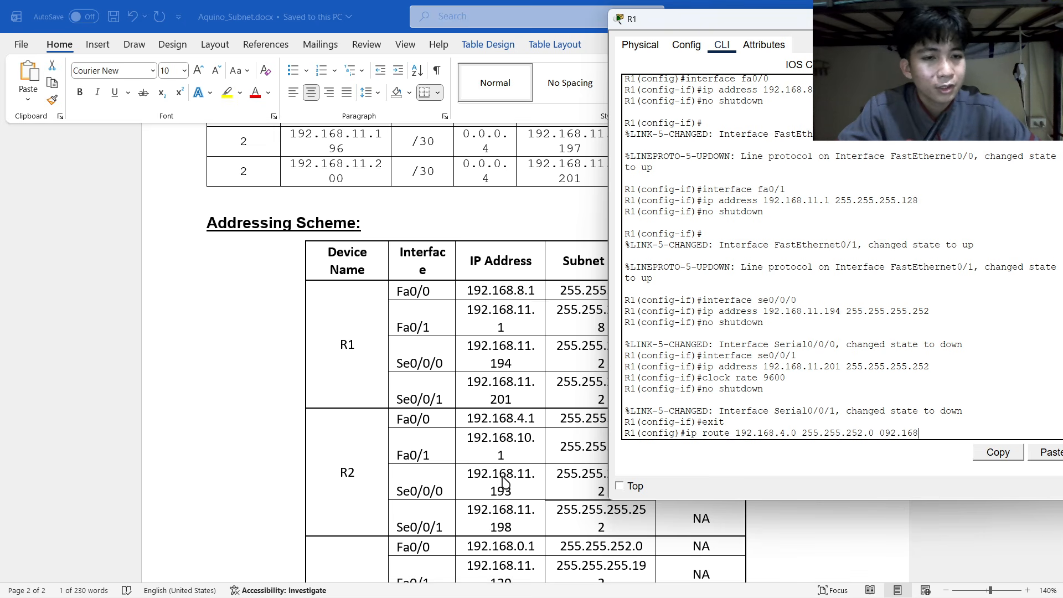
{"action": "key", "text": "BackSpace"}
{"action": "key", "text": "BackSpace"}
{"action": "key", "text": "BackSpace"}
{"action": "key", "text": "BackSpace"}
{"action": "key", "text": "BackSpace"}
{"action": "key", "text": "BackSpace"}
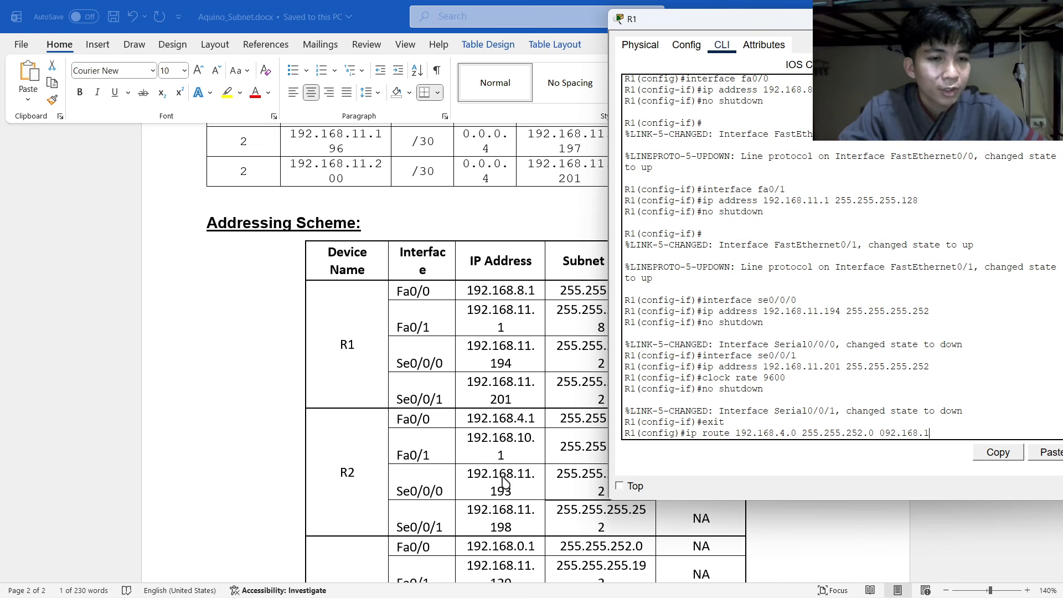
{"action": "key", "text": "BackSpace"}
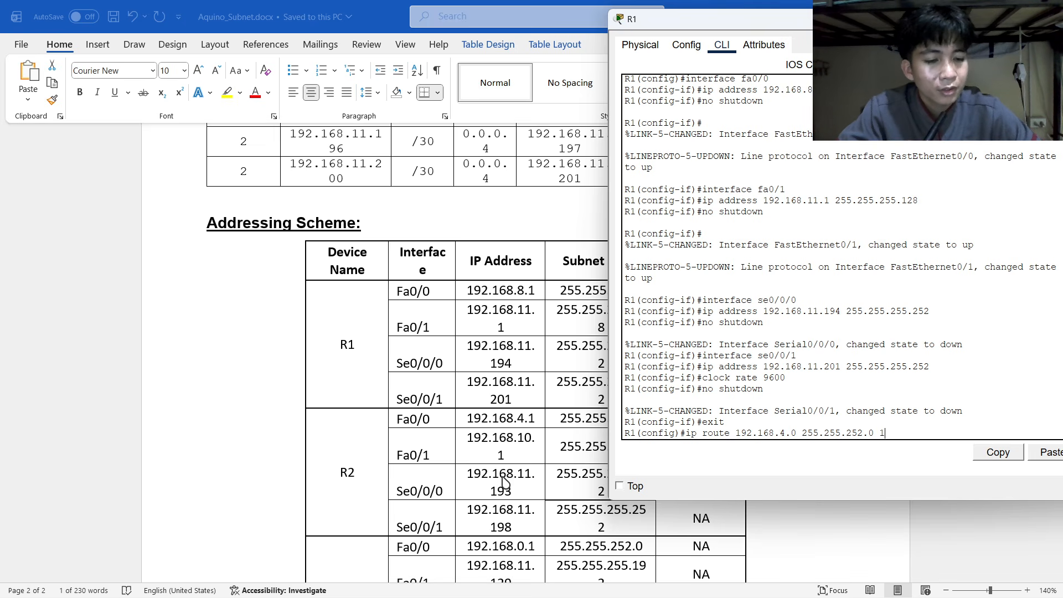
{"action": "type", "text": "192.168.11."}
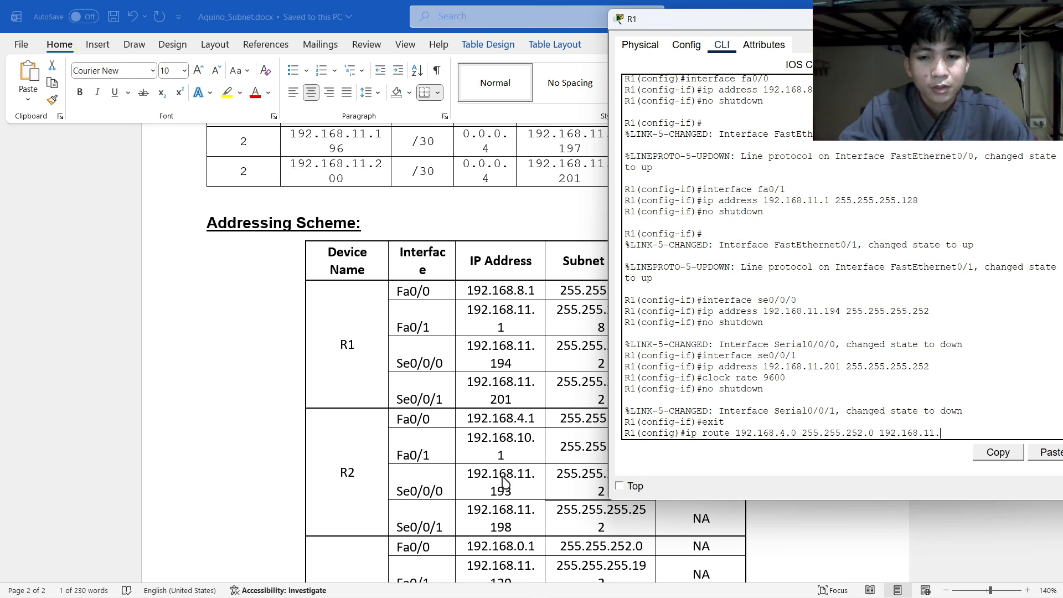
{"action": "type", "text": "19"}
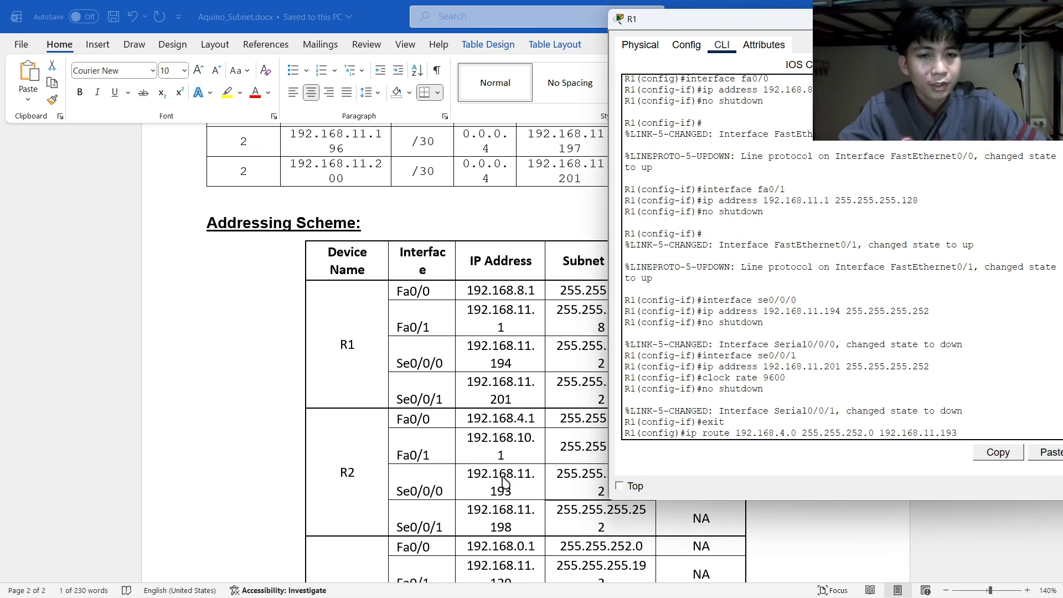
{"action": "type", "text": "3"}
{"action": "key", "text": "Return"}
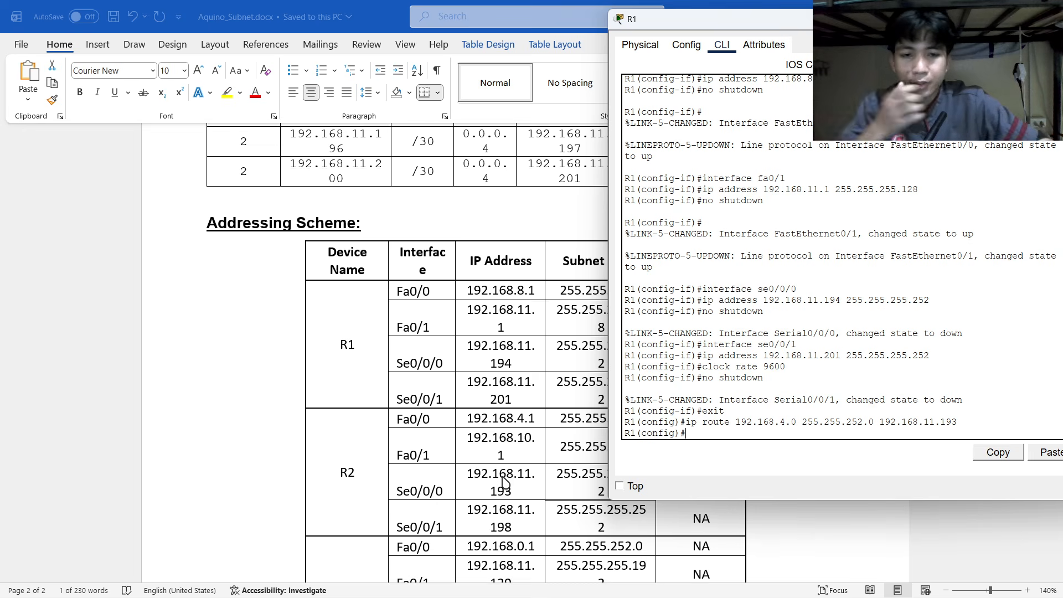
{"action": "scroll", "coordinate": [447, 426], "scroll_direction": "up", "scroll_amount": 15}
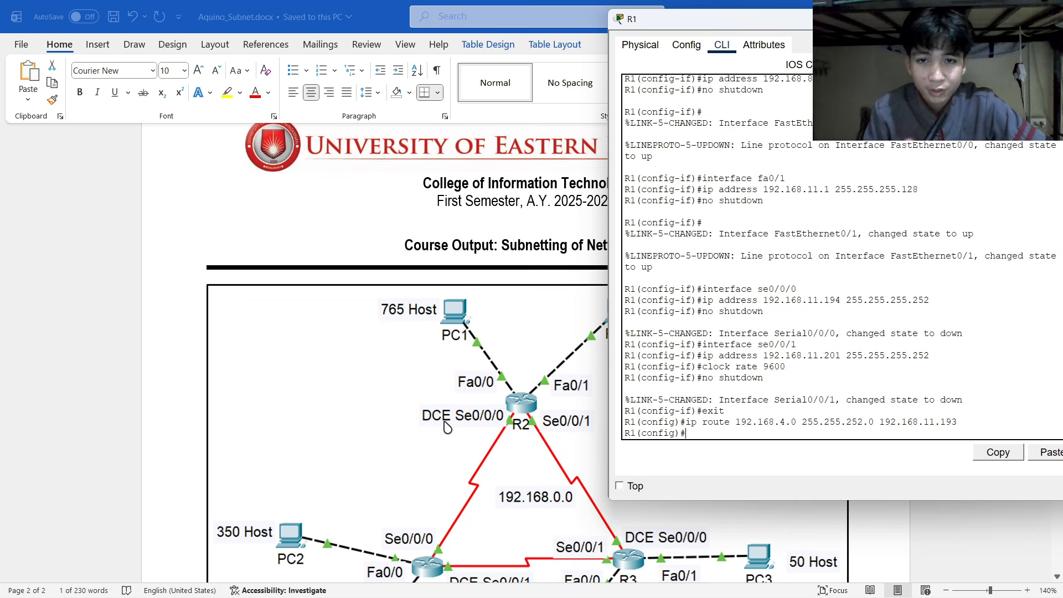
Add the route ip route 192.168.10.0 255.255.255.0 192.168.11.193 on R1.
{"action": "left_click_drag", "start_coordinate": [777, 22], "coordinate": [865, 90]}
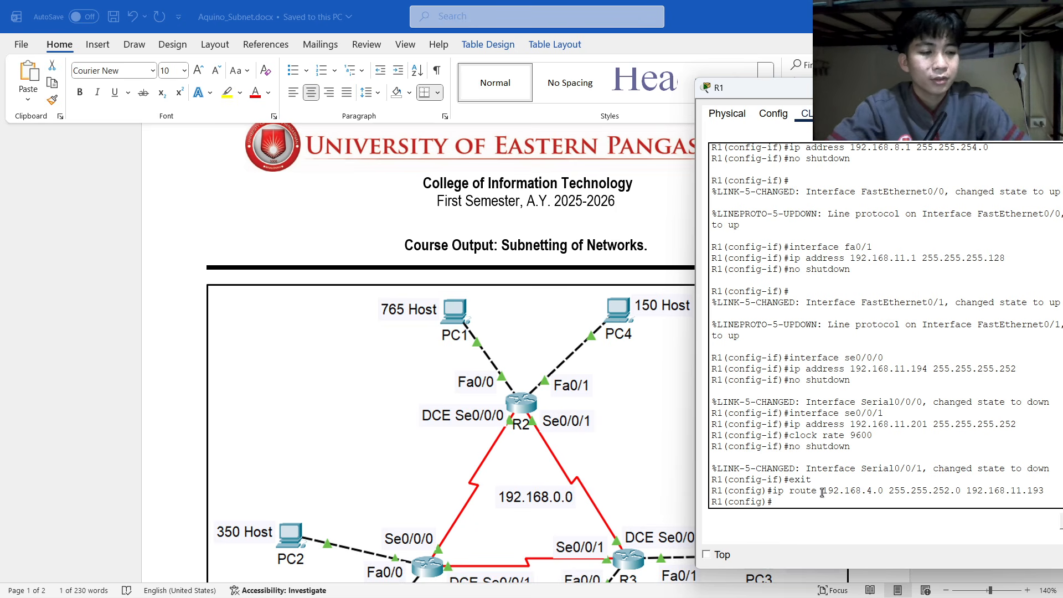
{"action": "type", "text": "ip route"}
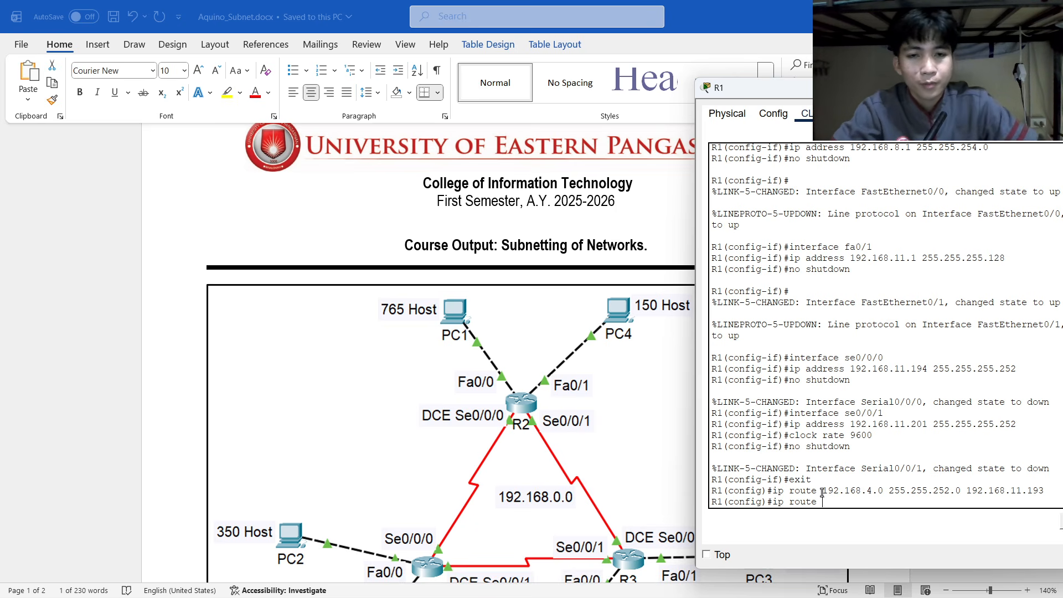
{"action": "scroll", "coordinate": [622, 439], "scroll_direction": "down", "scroll_amount": 10}
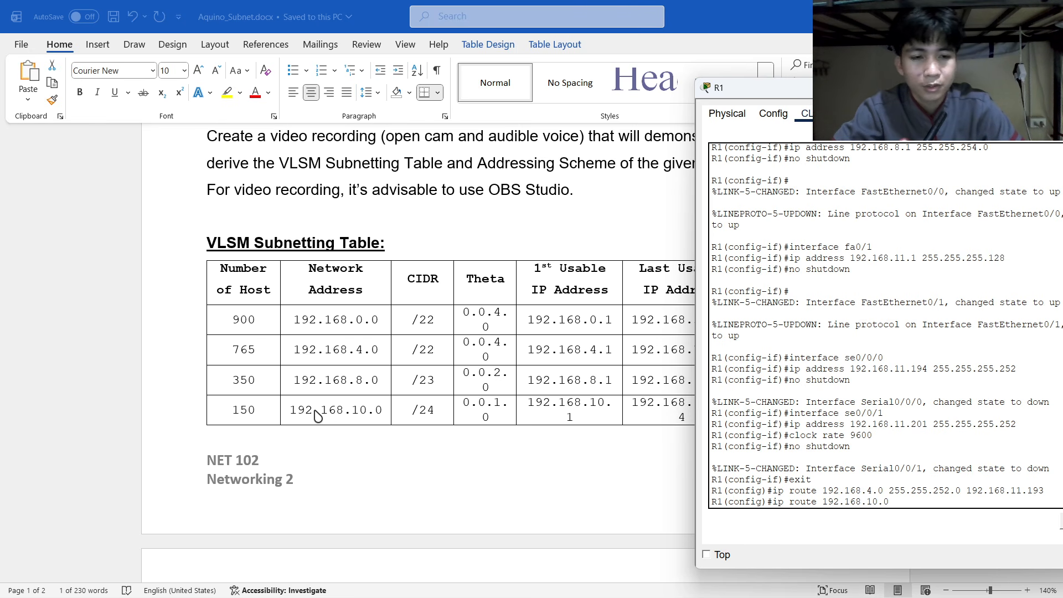
{"action": "scroll", "coordinate": [427, 366], "scroll_direction": "up", "scroll_amount": 5}
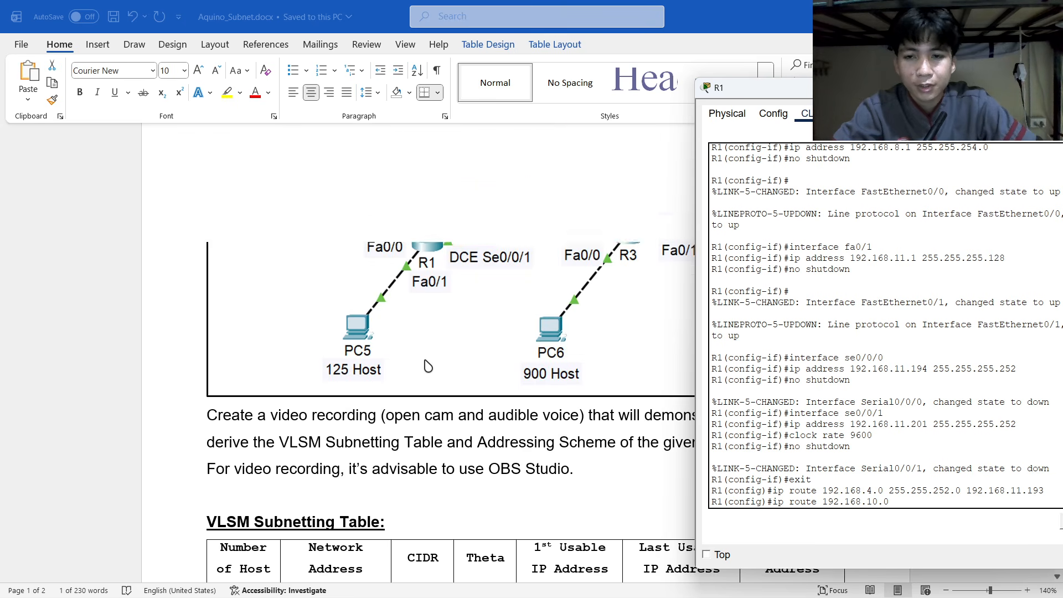
{"action": "scroll", "coordinate": [428, 366], "scroll_direction": "up", "scroll_amount": 6}
{"action": "scroll", "coordinate": [428, 366], "scroll_direction": "down", "scroll_amount": 15}
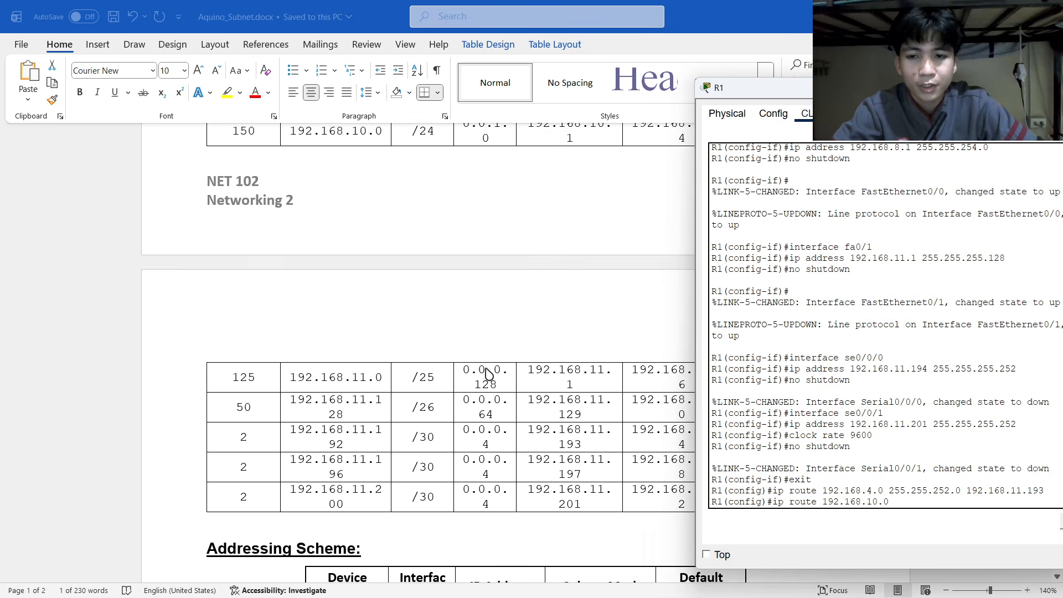
{"action": "scroll", "coordinate": [486, 372], "scroll_direction": "down", "scroll_amount": 12}
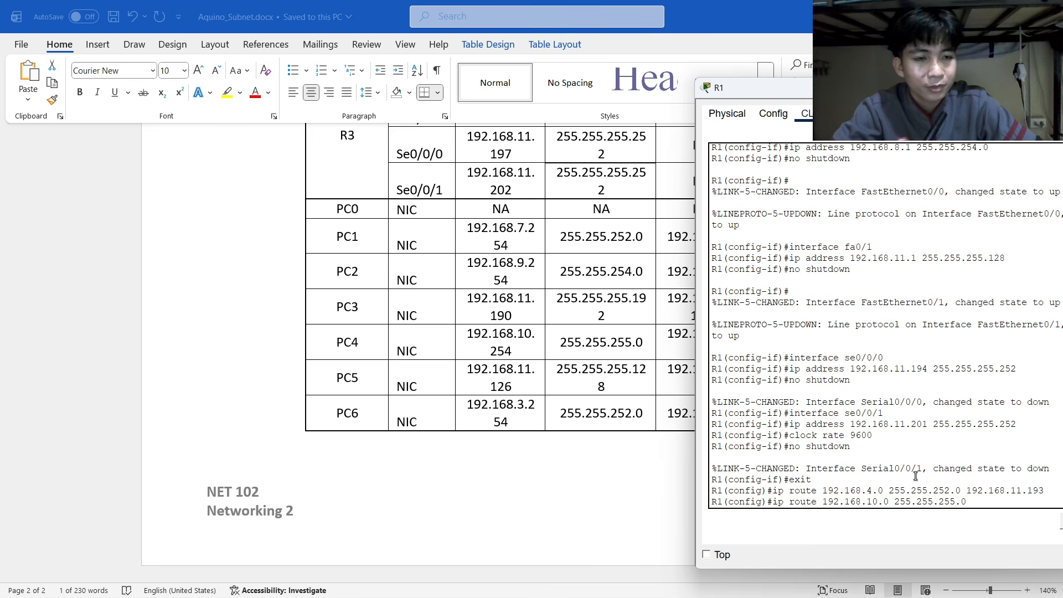
{"action": "double_click", "coordinate": [968, 492]}
{"action": "left_click", "coordinate": [985, 502]}
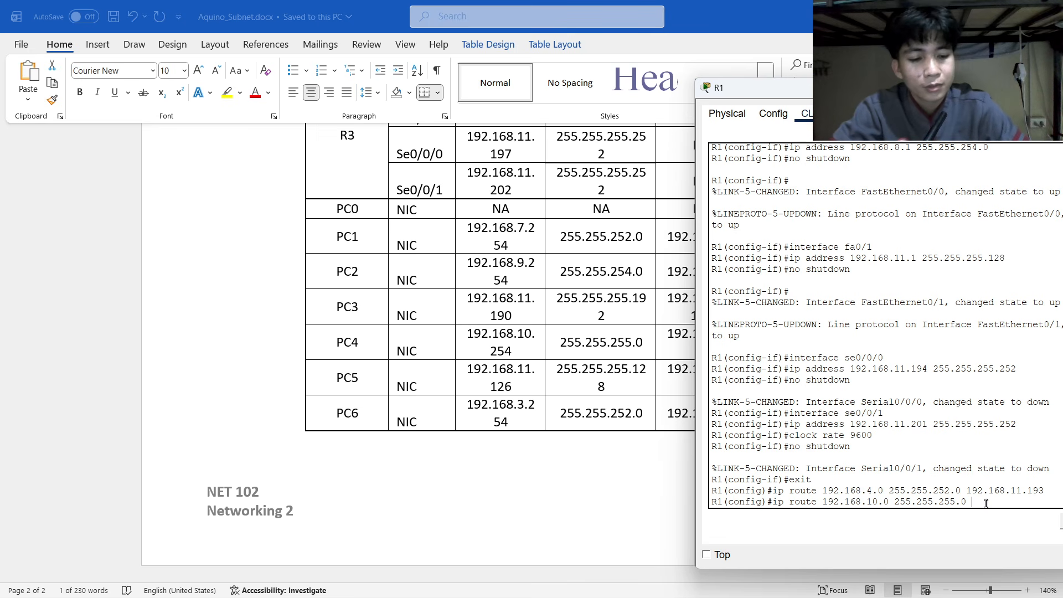
{"action": "type", "text": "192.168.11.193"}
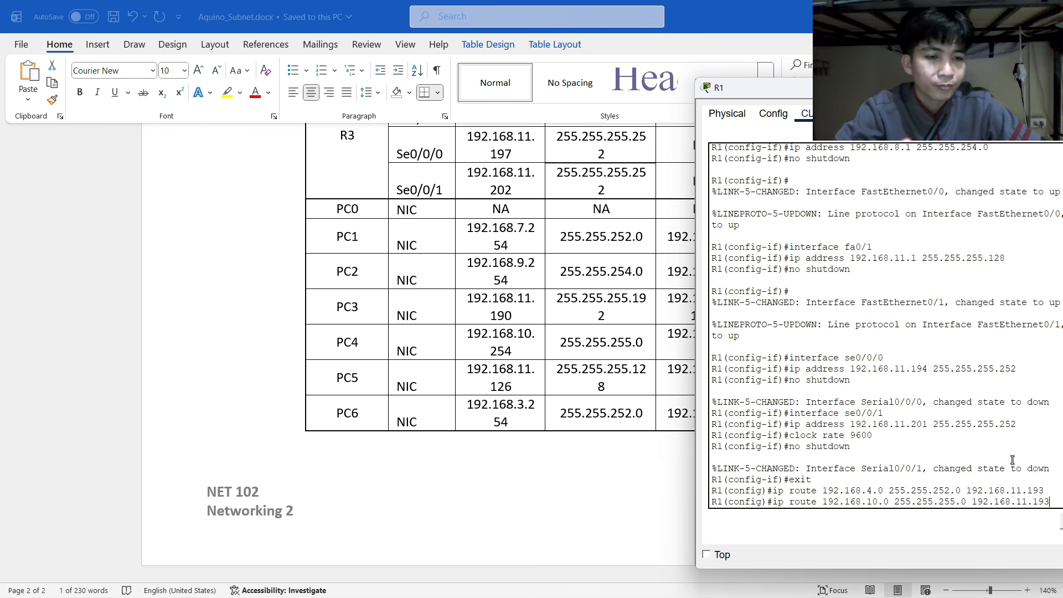
{"action": "key", "text": "Return"}
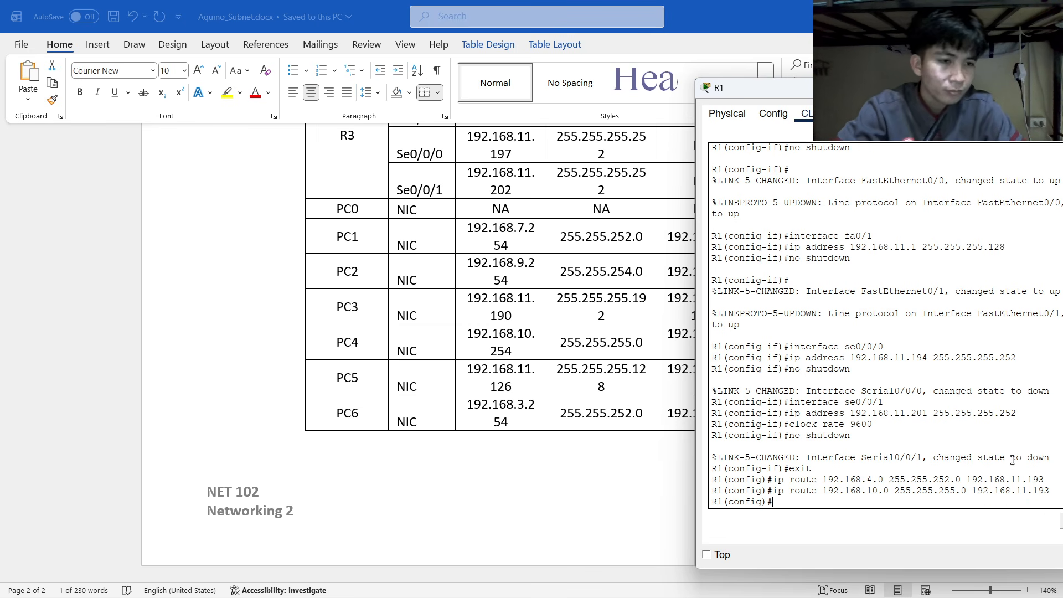
Reposition R1's console window so PC3 and the addressing table stay visible.
{"action": "scroll", "coordinate": [604, 284], "scroll_direction": "up", "scroll_amount": 20}
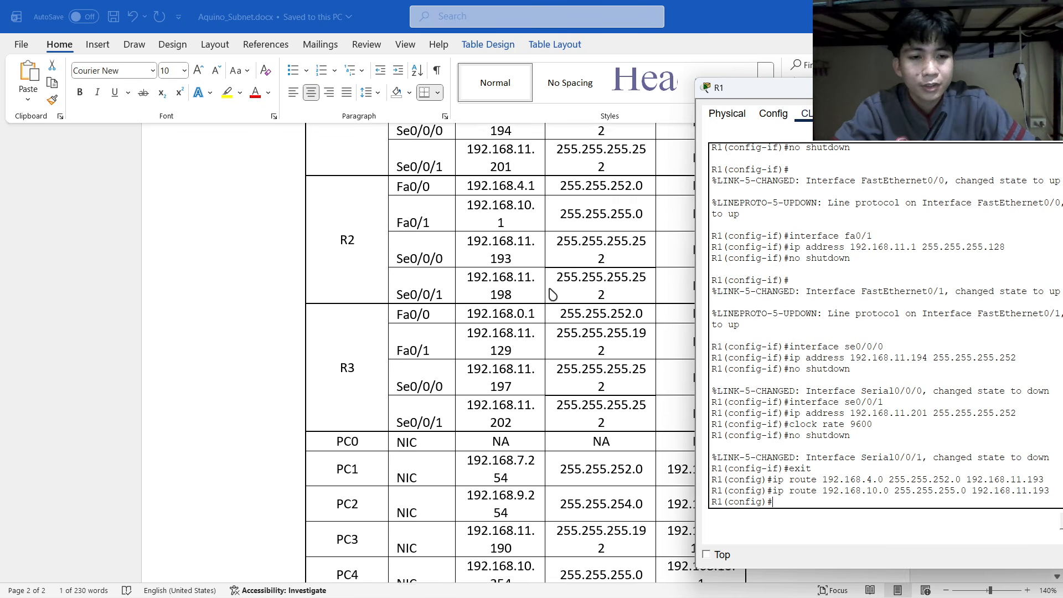
{"action": "scroll", "coordinate": [552, 293], "scroll_direction": "down", "scroll_amount": 1}
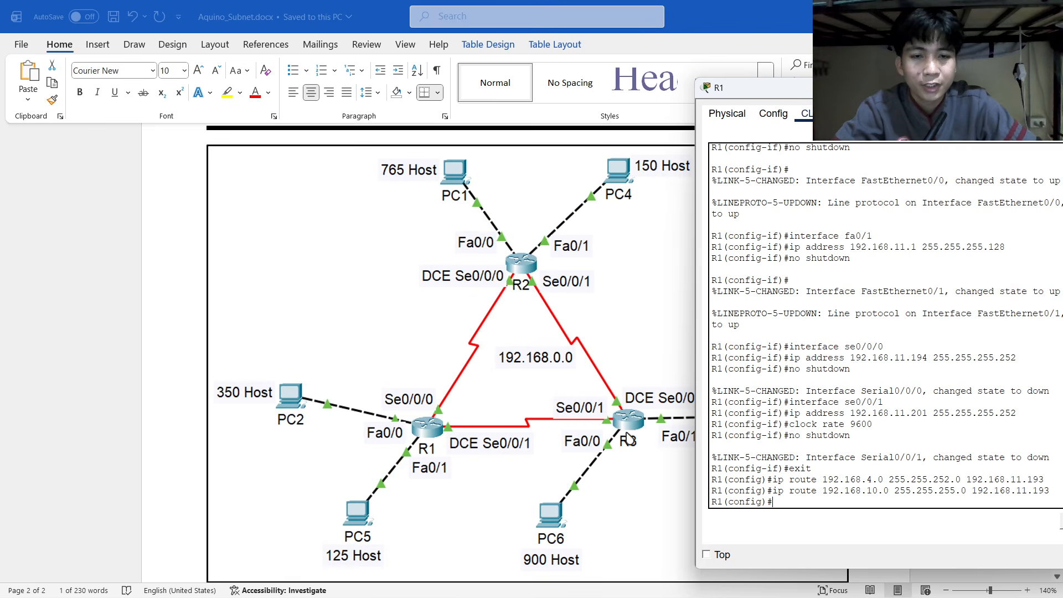
{"action": "left_click_drag", "start_coordinate": [766, 89], "coordinate": [818, 87]}
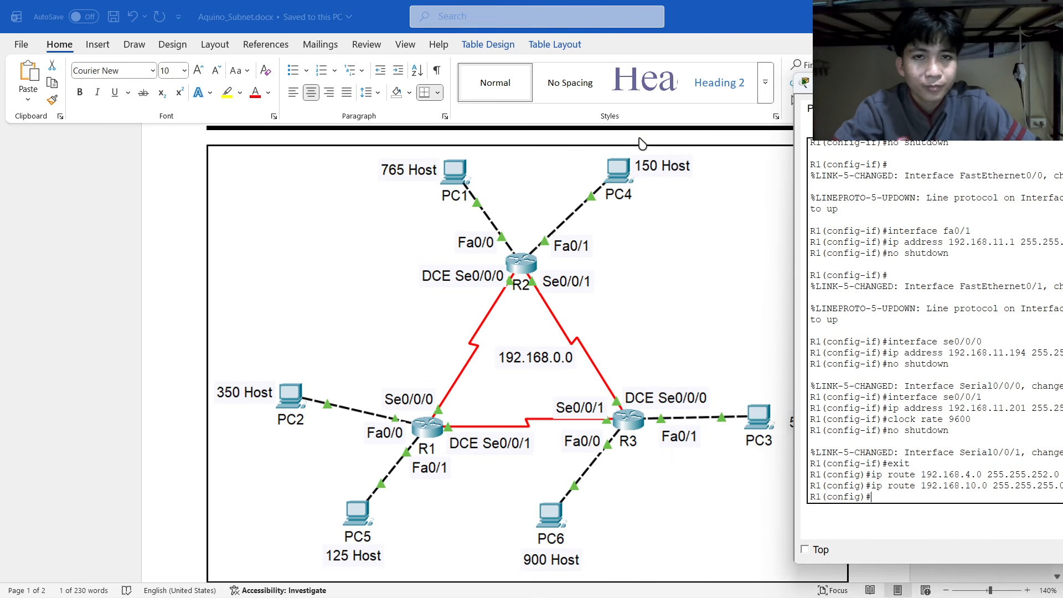
{"action": "left_click_drag", "start_coordinate": [858, 88], "coordinate": [459, 142]}
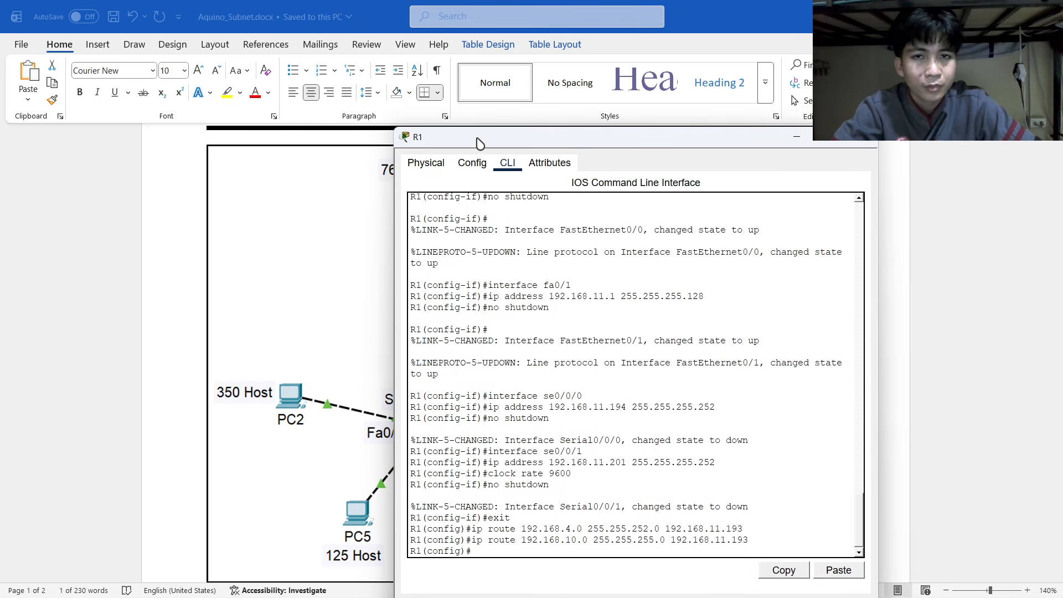
{"action": "left_click_drag", "start_coordinate": [647, 142], "coordinate": [820, 85]}
{"action": "scroll", "coordinate": [391, 293], "scroll_direction": "down", "scroll_amount": 8}
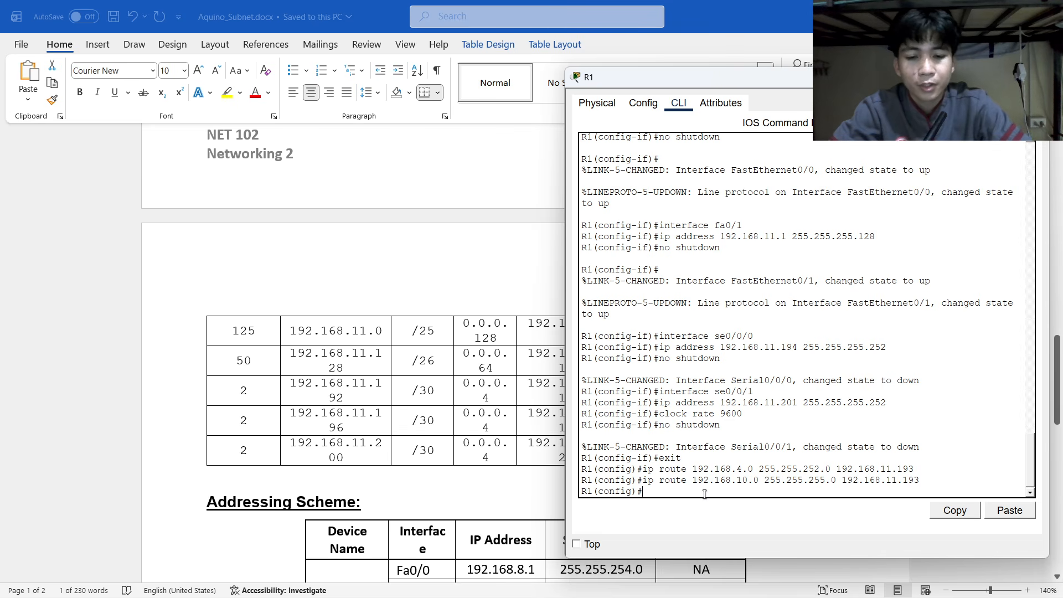
Type the static route 'ip route 192.168.11.128 255.255.255.192 192.168.11.201' at R1's prompt.
{"action": "type", "text": "ip route "}
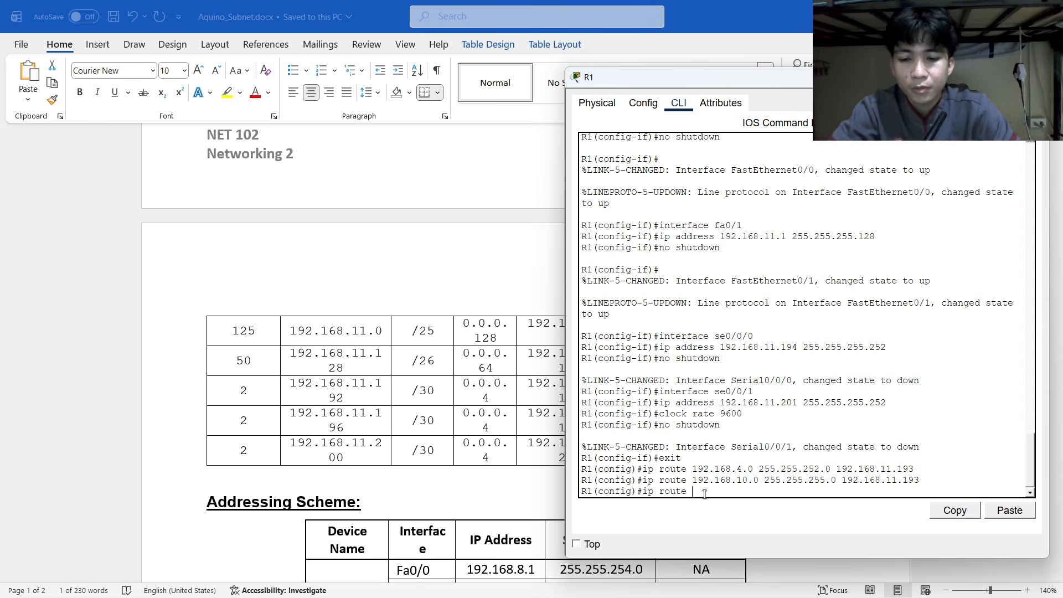
{"action": "type", "text": "192.168.11.128"}
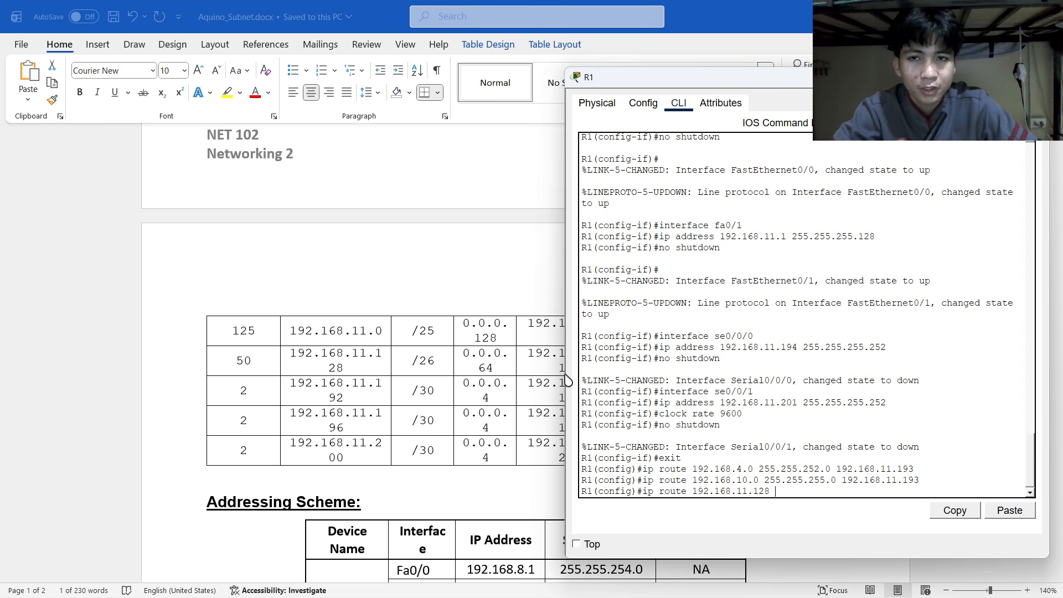
{"action": "left_click_drag", "start_coordinate": [622, 78], "coordinate": [653, 289]}
{"action": "scroll", "coordinate": [493, 294], "scroll_direction": "up", "scroll_amount": 5}
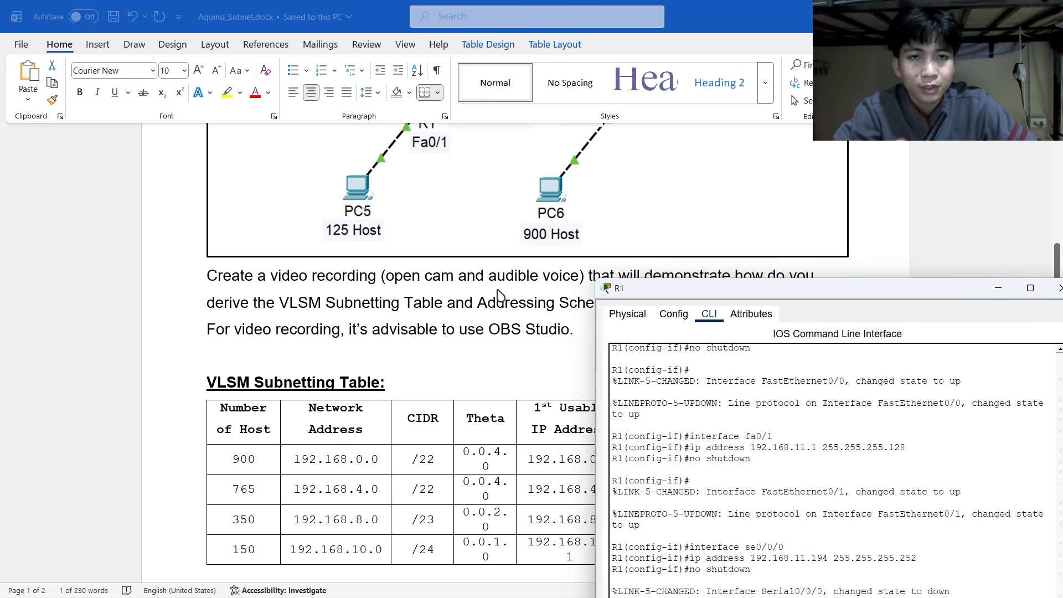
{"action": "scroll", "coordinate": [497, 294], "scroll_direction": "up", "scroll_amount": 3}
{"action": "left_click_drag", "start_coordinate": [743, 290], "coordinate": [733, 155]}
{"action": "scroll", "coordinate": [435, 343], "scroll_direction": "down", "scroll_amount": 8}
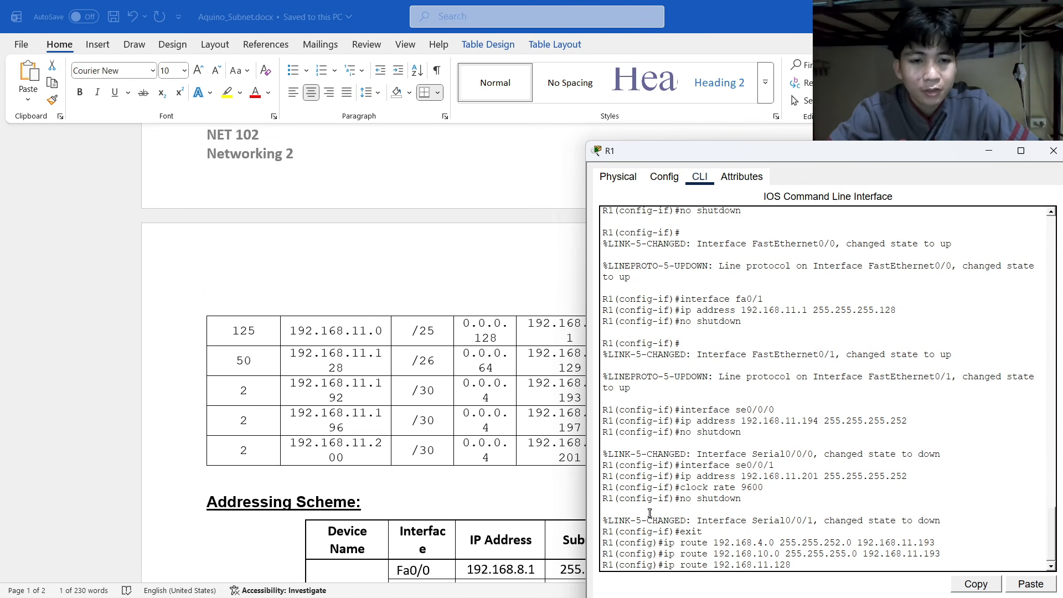
{"action": "scroll", "coordinate": [372, 374], "scroll_direction": "down", "scroll_amount": 10}
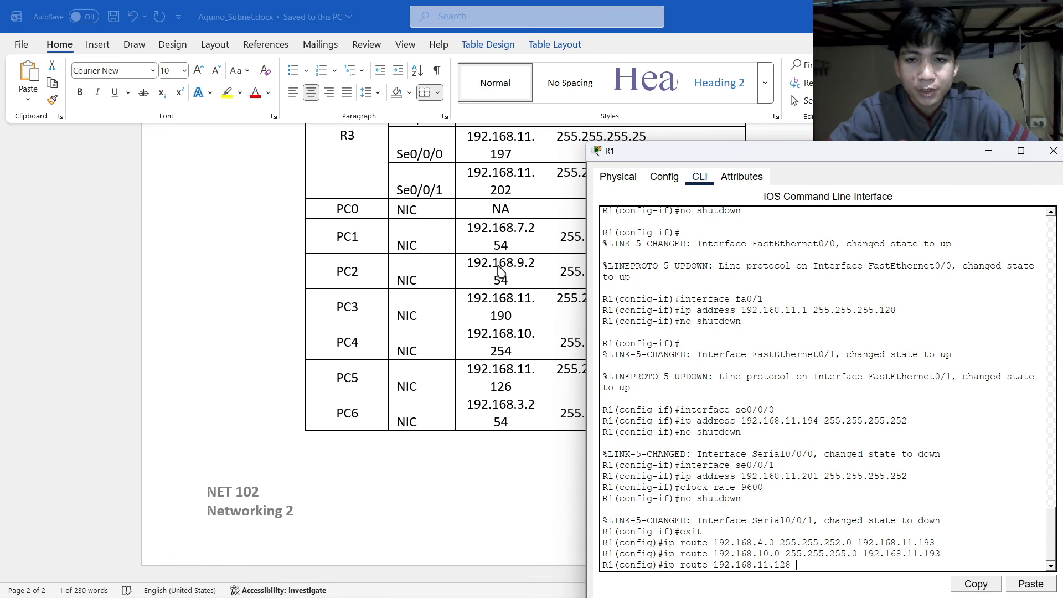
{"action": "left_click_drag", "start_coordinate": [665, 155], "coordinate": [772, 89]}
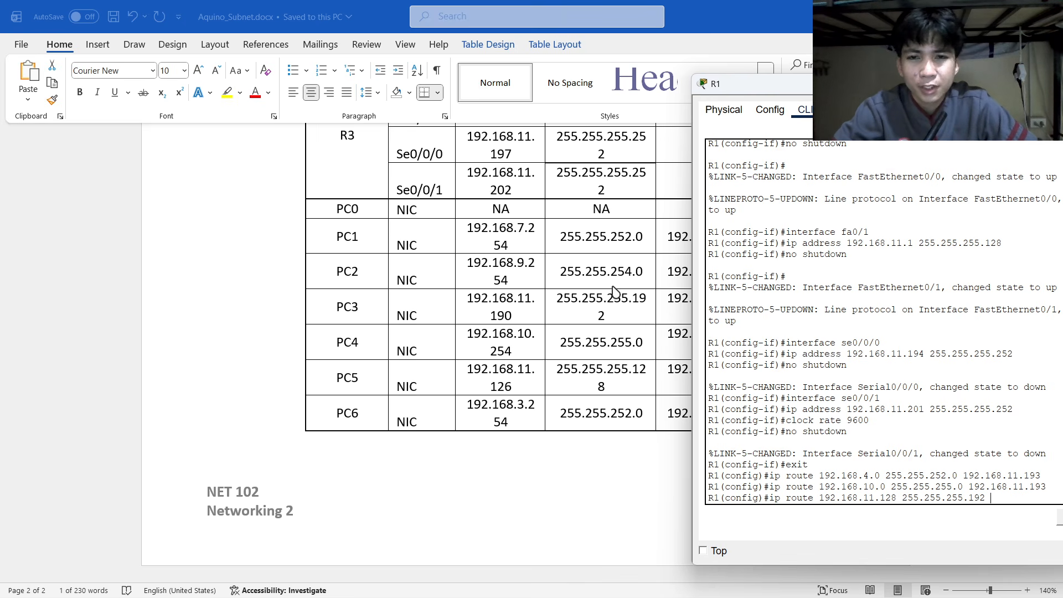
{"action": "scroll", "coordinate": [523, 317], "scroll_direction": "up", "scroll_amount": 3}
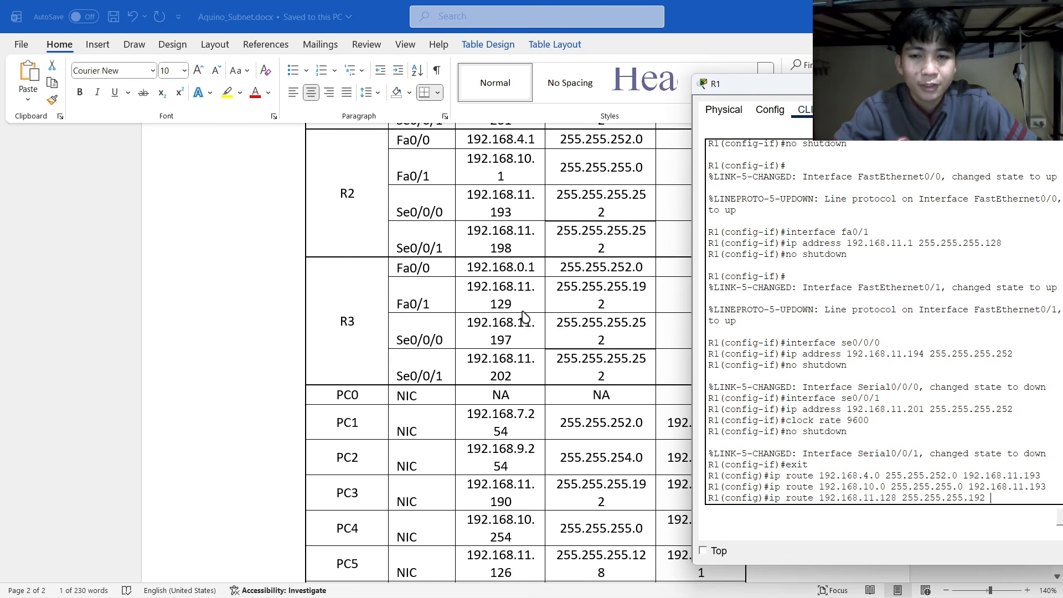
Check the next hop in the Word addressing table, then return to R1's console.
{"action": "key", "text": "alt+Tab"}
{"action": "left_click", "coordinate": [523, 317]}
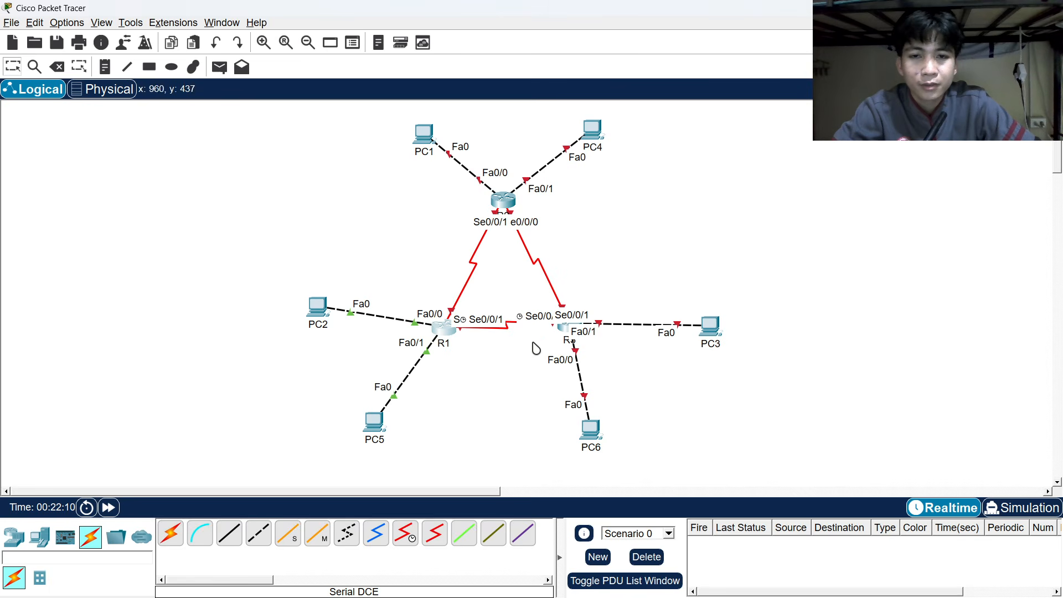
{"action": "key", "text": "alt+Tab"}
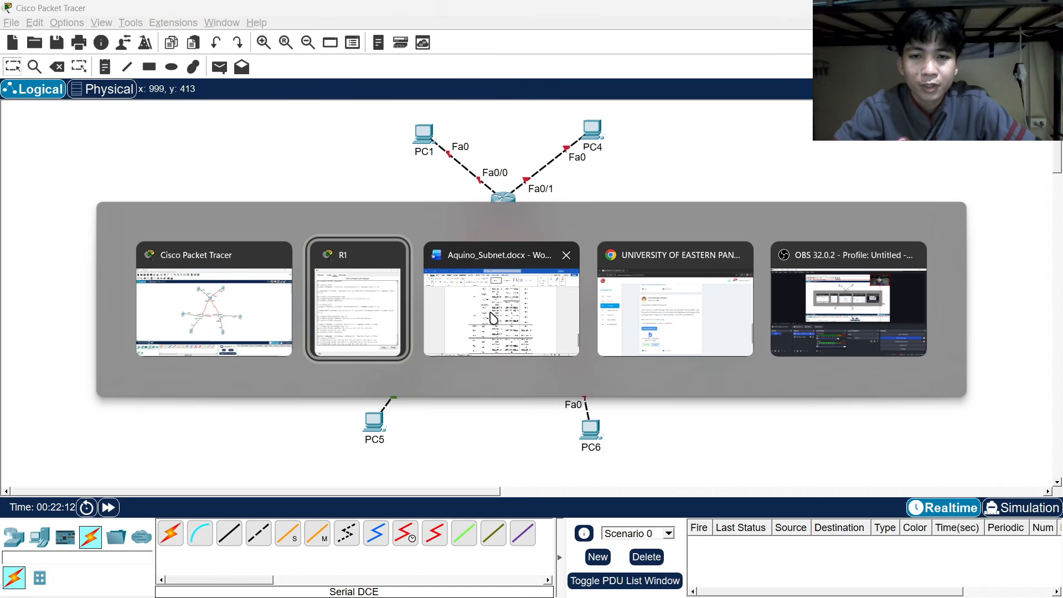
{"action": "left_click", "coordinate": [492, 318]}
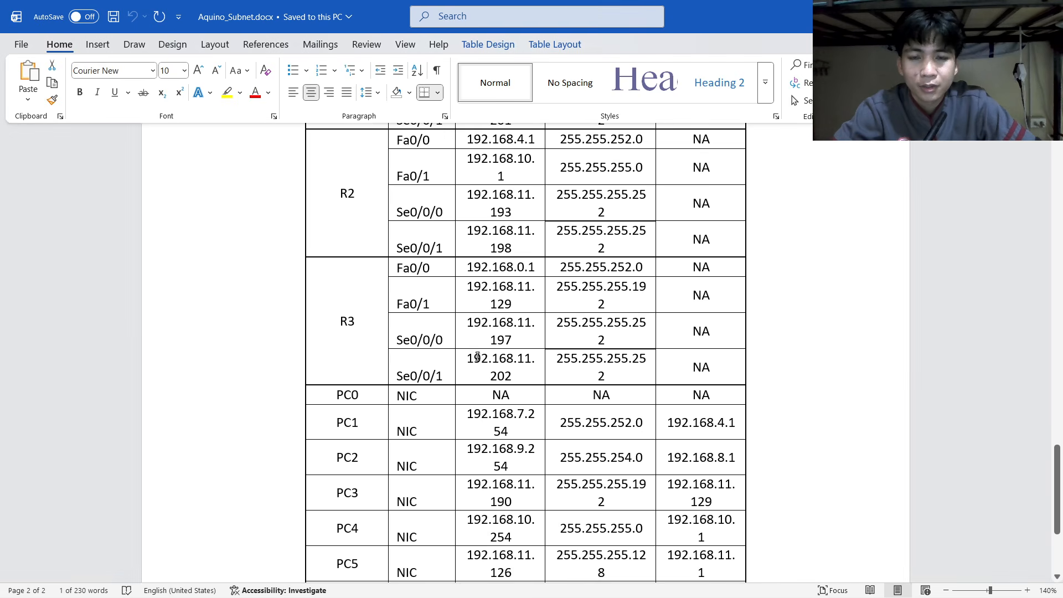
{"action": "key", "text": "alt+Tab"}
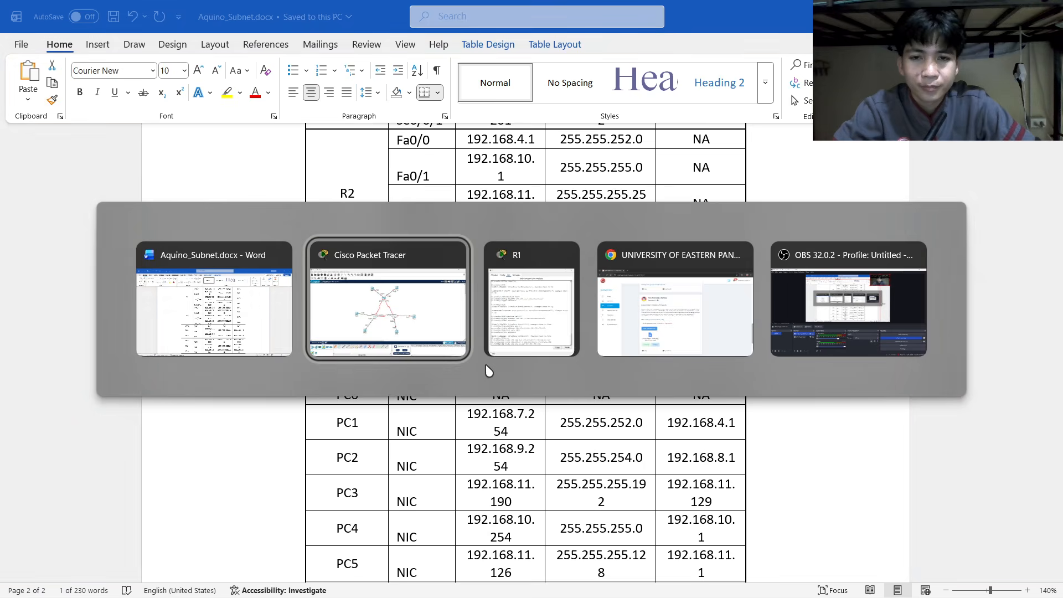
{"action": "left_click", "coordinate": [486, 366]}
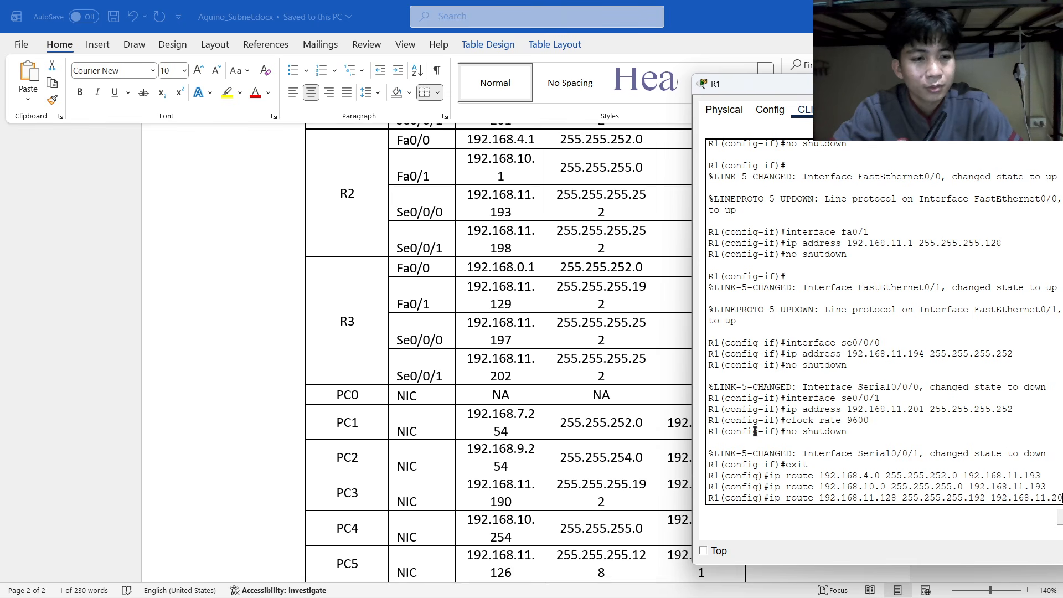
{"action": "scroll", "coordinate": [755, 431], "scroll_direction": "up", "scroll_amount": 1}
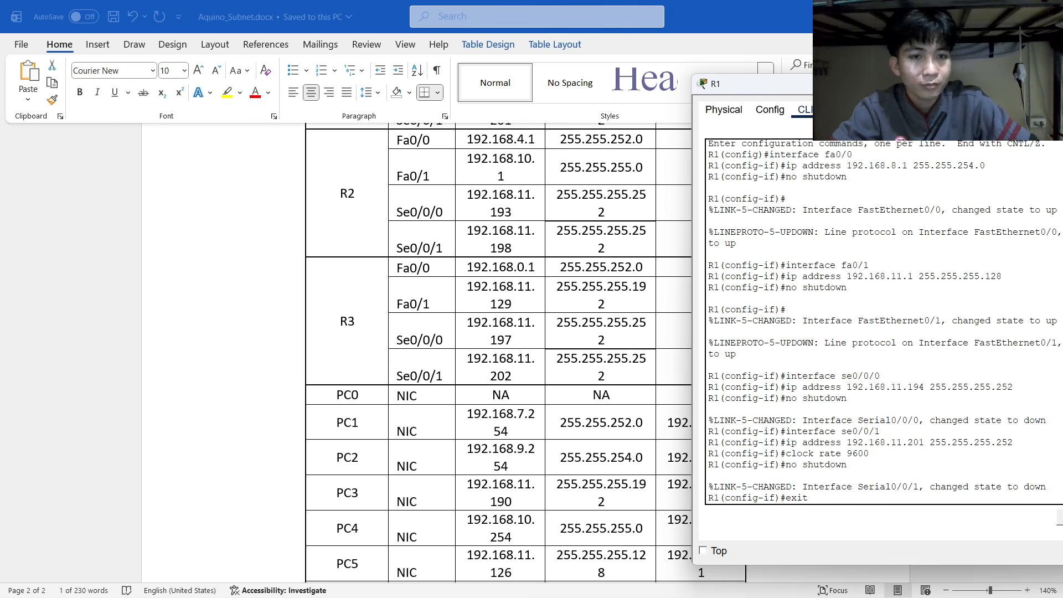
{"action": "left_click_drag", "start_coordinate": [888, 84], "coordinate": [755, 83]}
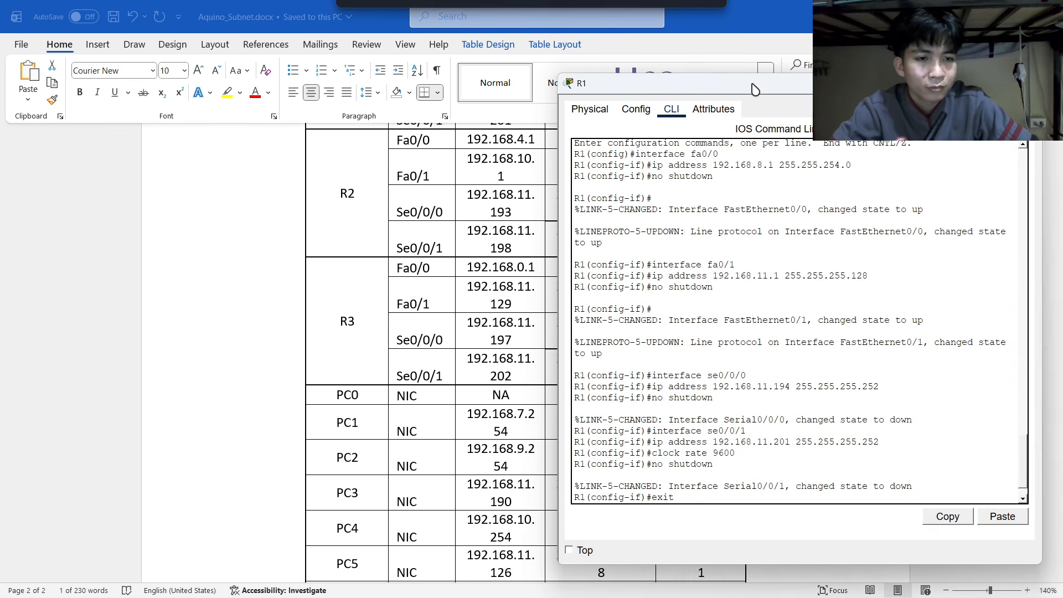
{"action": "type", "text": "ip route 192.168.4.0 255.255.252.0 192.168.11.193 ip route 192.168.10.0 255.255.255.0 192.168.11.193 ip route 192.168.11.128 255.255.255.192 192.168.11.201"}
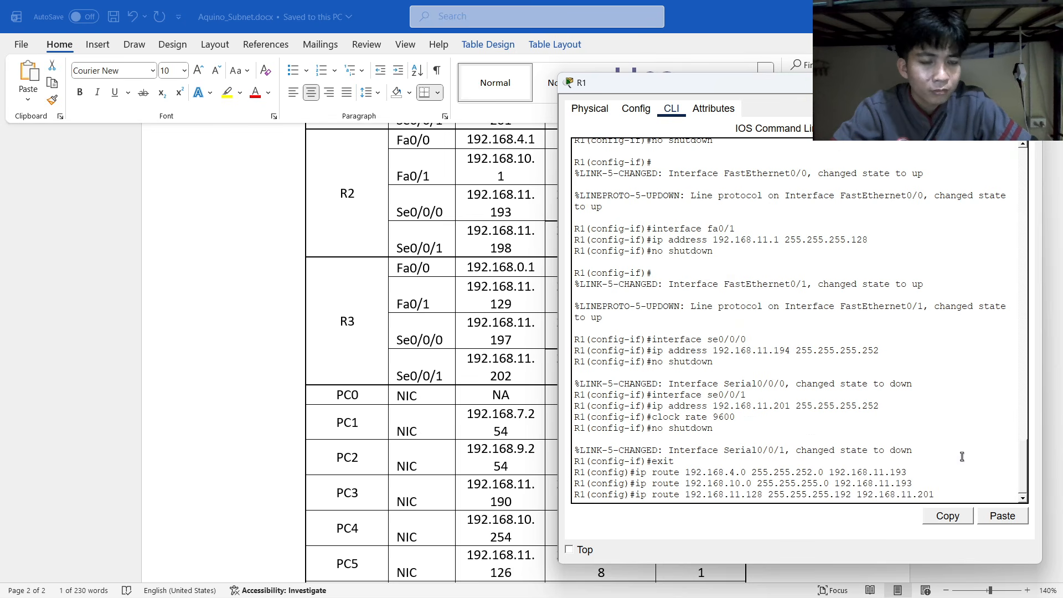
{"action": "left_click_drag", "start_coordinate": [782, 85], "coordinate": [868, 68]}
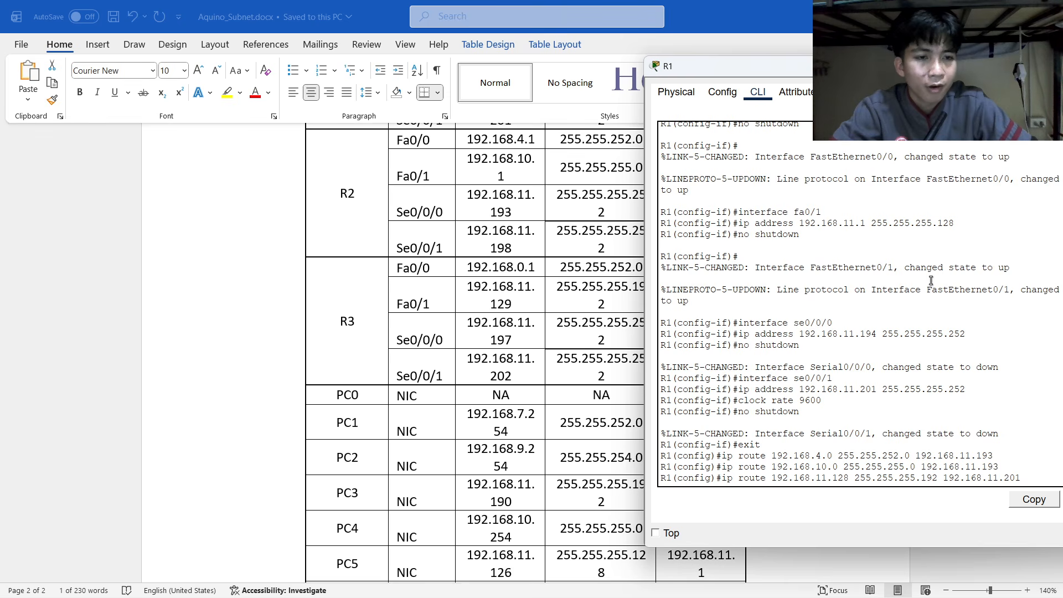
Submit the route; after next hop 192.168.11.201 is rejected, resubmit it via 192.168.11.202.
{"action": "key", "text": "Return"}
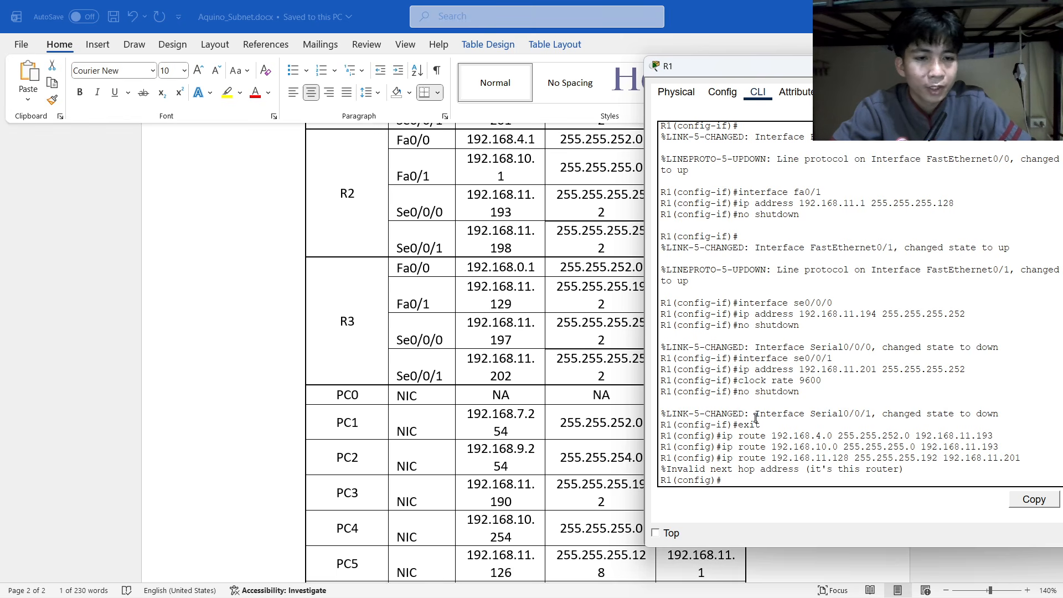
{"action": "key", "text": "Up"}
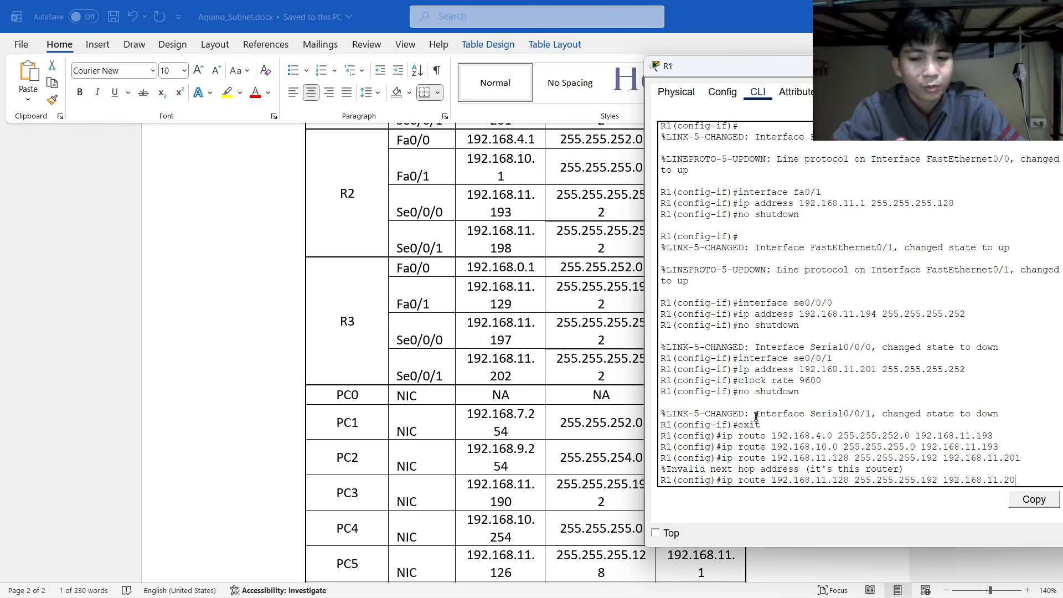
{"action": "key", "text": "BackSpace"}
{"action": "type", "text": "2"}
{"action": "key", "text": "Return"}
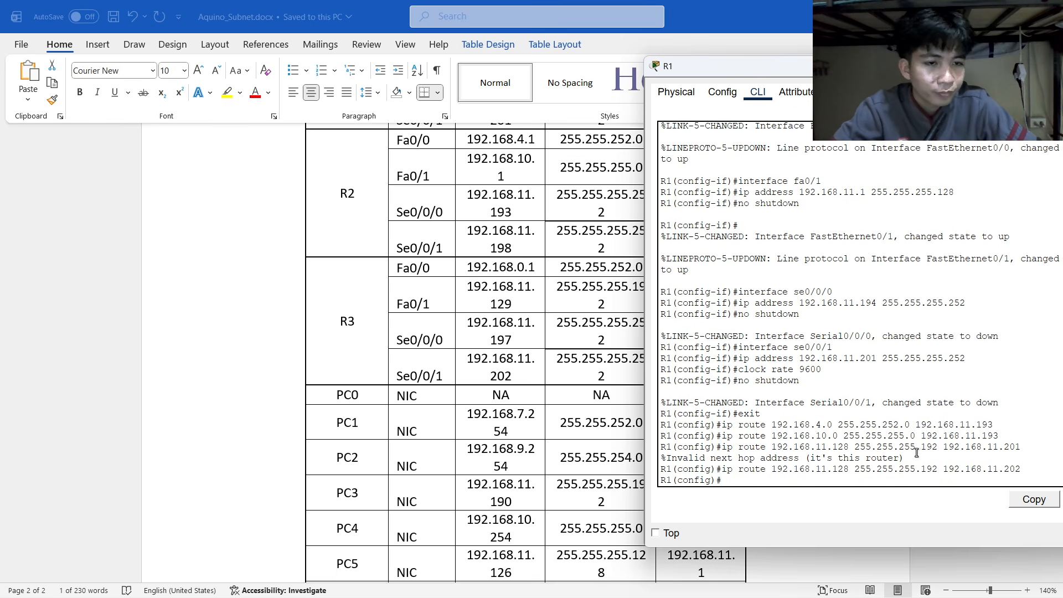
Begin typing R1's next static route command, 'ip route 1…'.
{"action": "scroll", "coordinate": [640, 331], "scroll_direction": "up", "scroll_amount": 20}
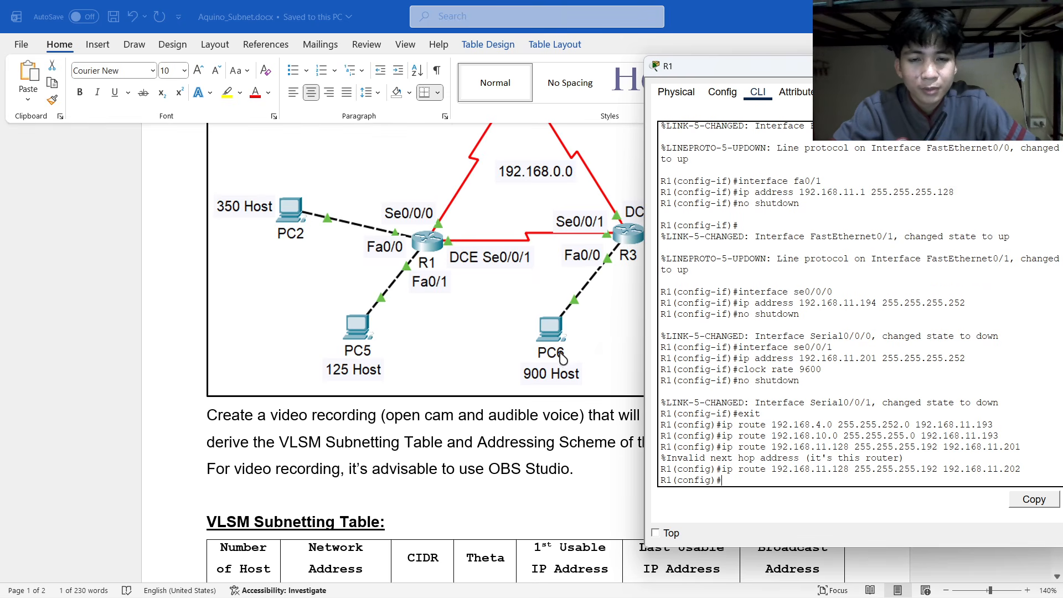
{"action": "scroll", "coordinate": [576, 354], "scroll_direction": "down", "scroll_amount": 10}
{"action": "scroll", "coordinate": [537, 389], "scroll_direction": "down", "scroll_amount": 3}
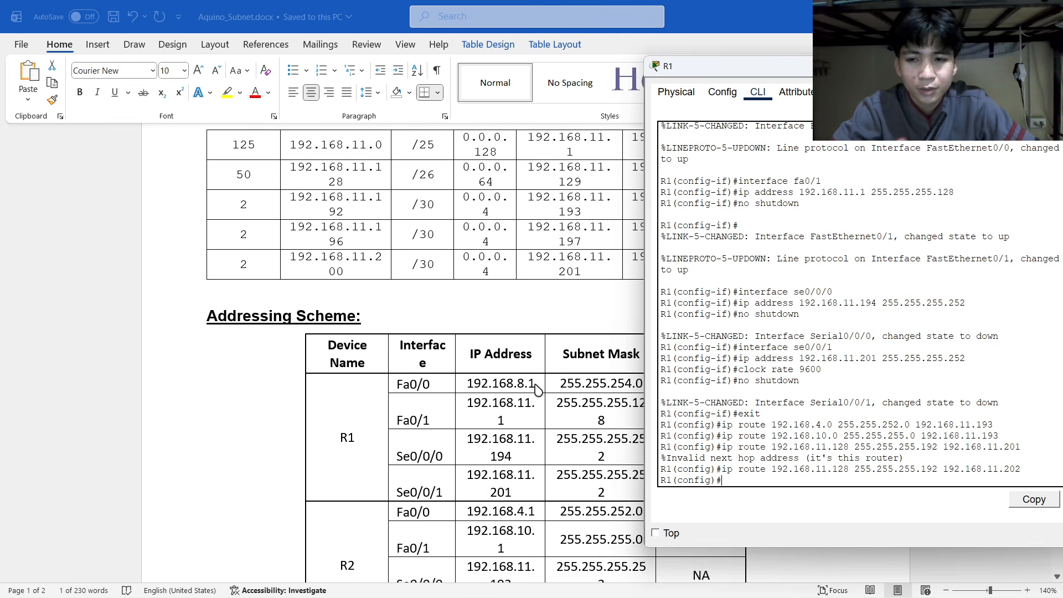
{"action": "scroll", "coordinate": [537, 389], "scroll_direction": "up", "scroll_amount": 9}
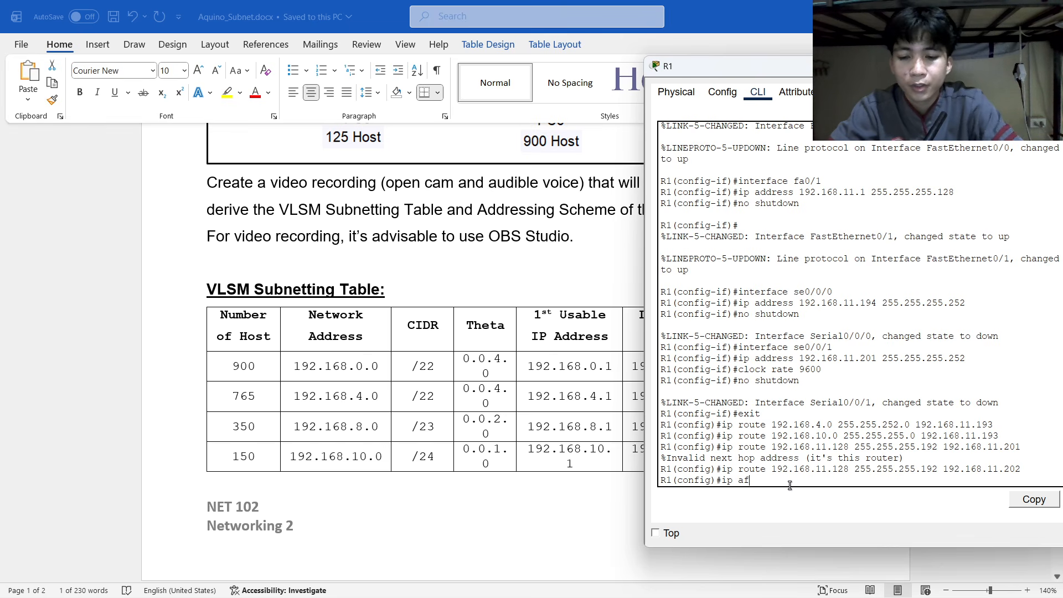
{"action": "type", "text": "addre"}
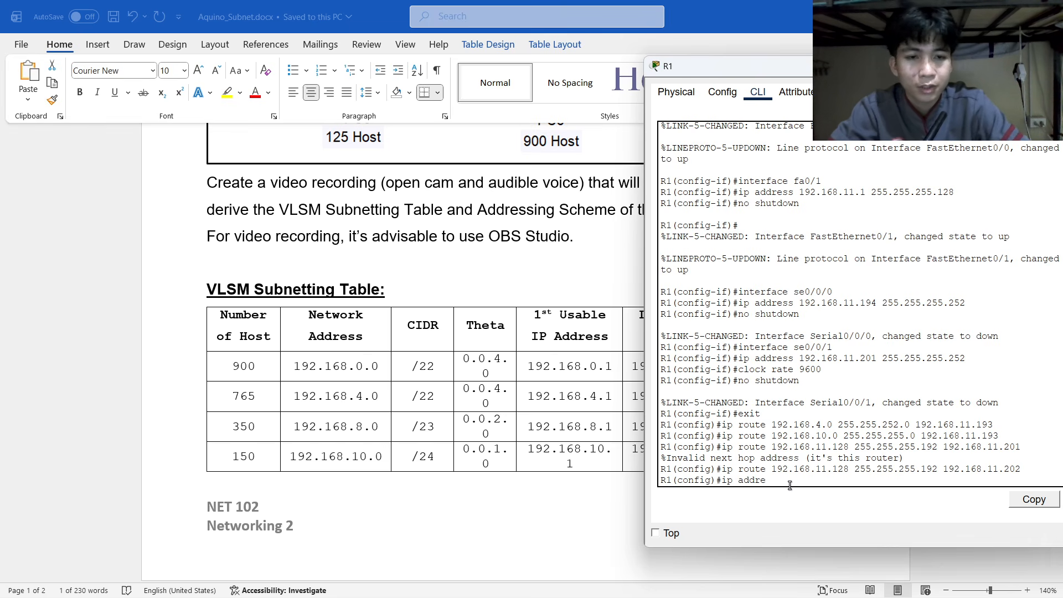
{"action": "key", "text": "BackSpace"}
{"action": "key", "text": "BackSpace"}
{"action": "key", "text": "BackSpace"}
{"action": "key", "text": "BackSpace"}
{"action": "key", "text": "BackSpace"}
{"action": "type", "text": "rou"}
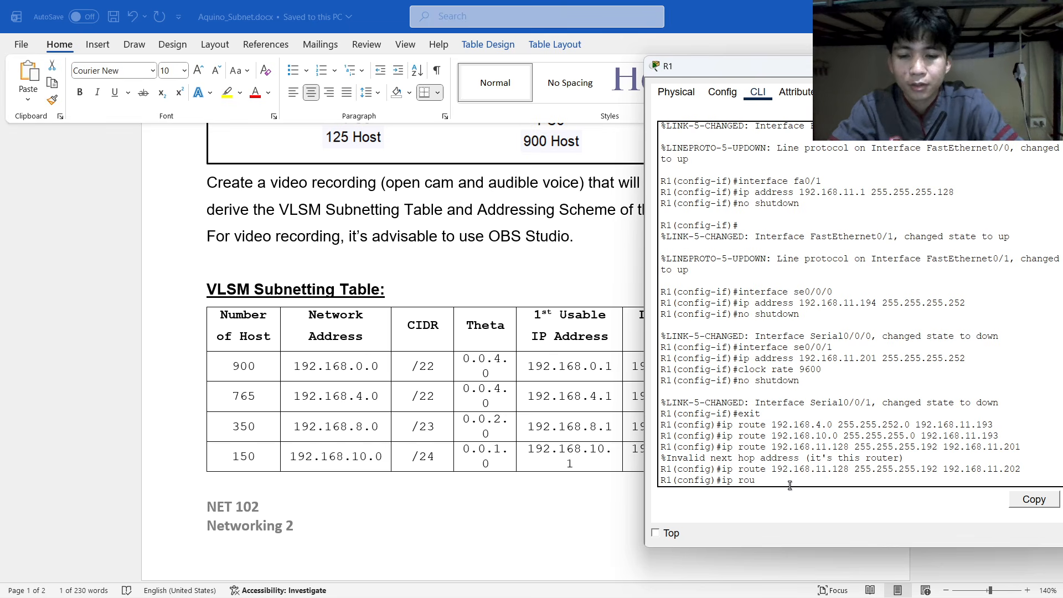
{"action": "type", "text": "te 192.168.0.0"}
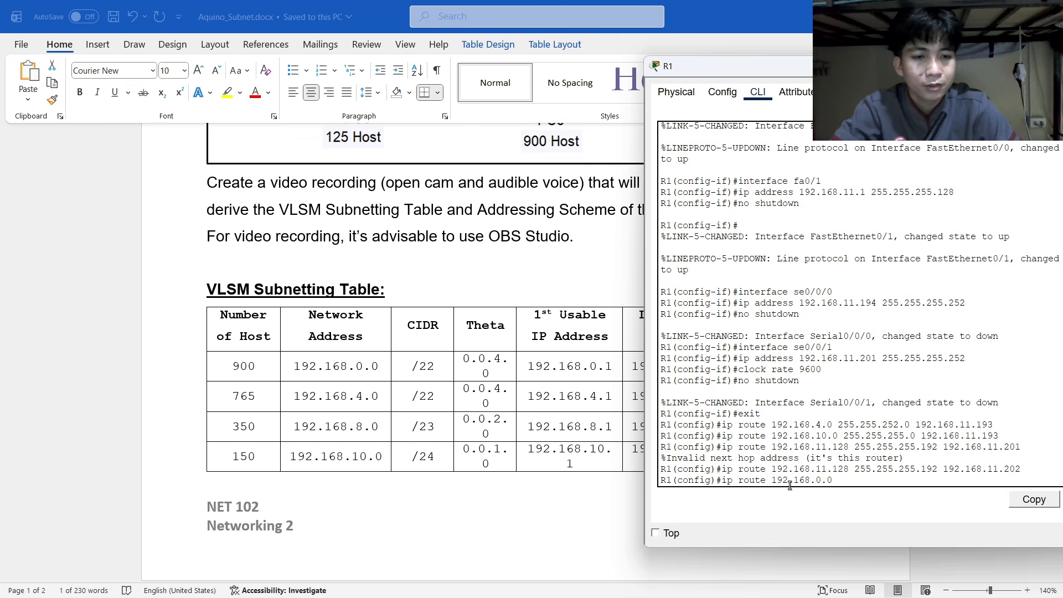
Enter 'ip route 192.168.0.0 255.255.252.0 192.168.11.202' on R1.
{"action": "scroll", "coordinate": [681, 419], "scroll_direction": "up", "scroll_amount": 2}
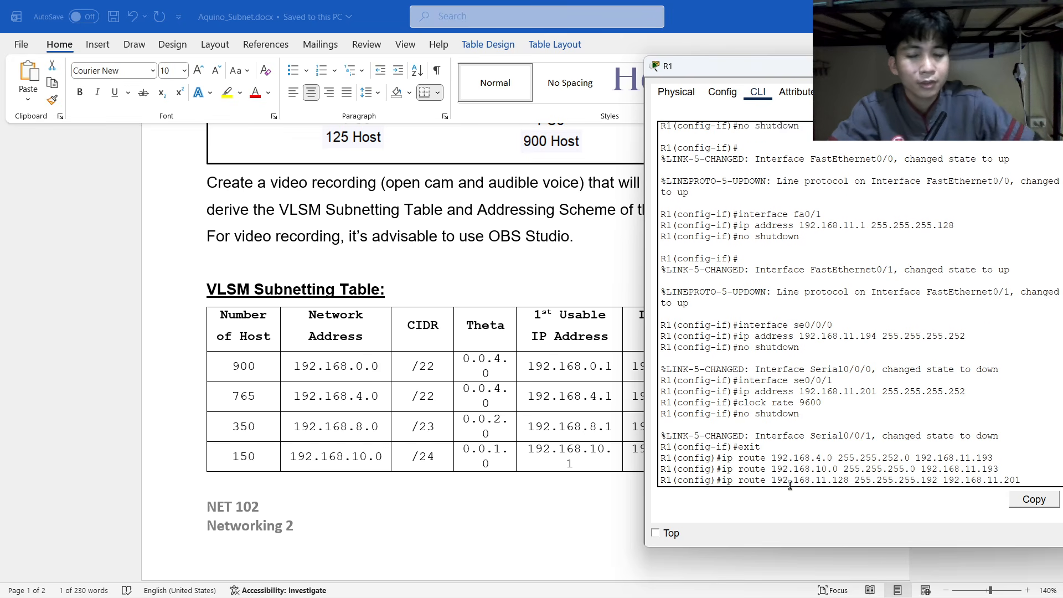
{"action": "scroll", "coordinate": [487, 280], "scroll_direction": "up", "scroll_amount": 3}
{"action": "scroll", "coordinate": [508, 311], "scroll_direction": "down", "scroll_amount": 15}
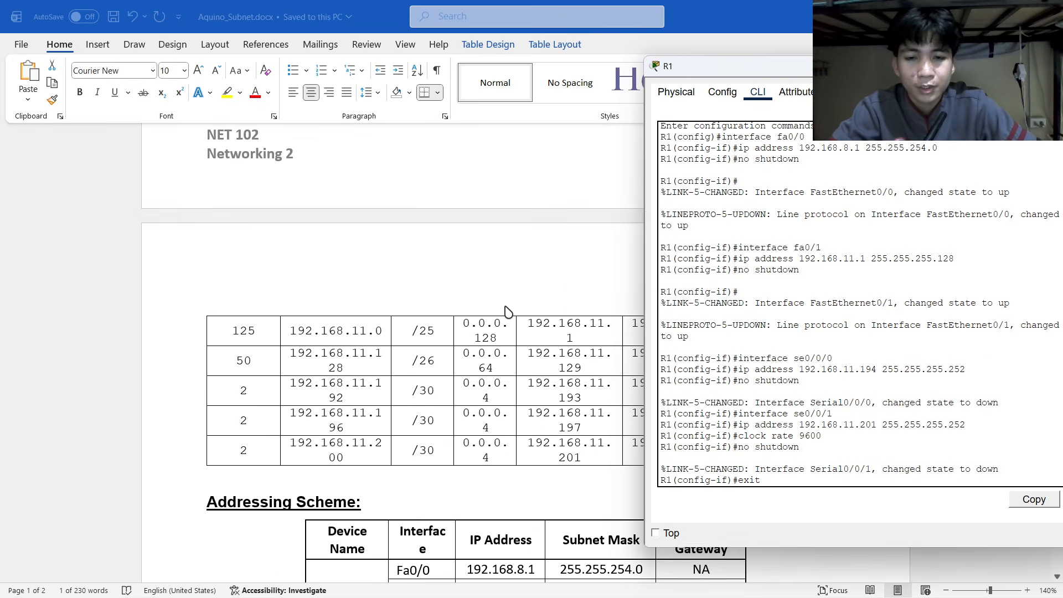
{"action": "scroll", "coordinate": [558, 461], "scroll_direction": "down", "scroll_amount": 2}
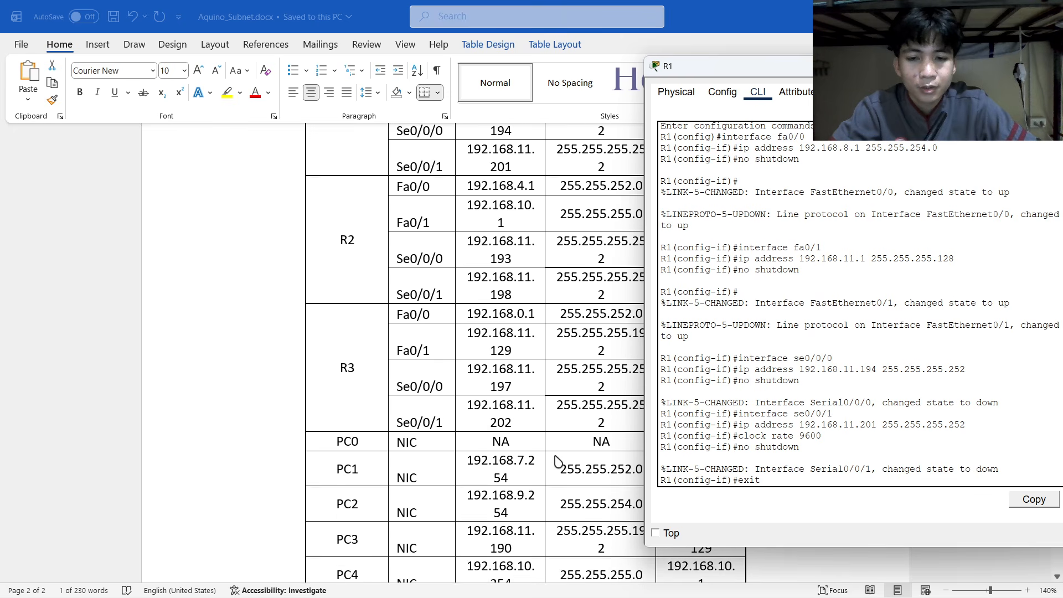
{"action": "scroll", "coordinate": [566, 515], "scroll_direction": "down", "scroll_amount": 1}
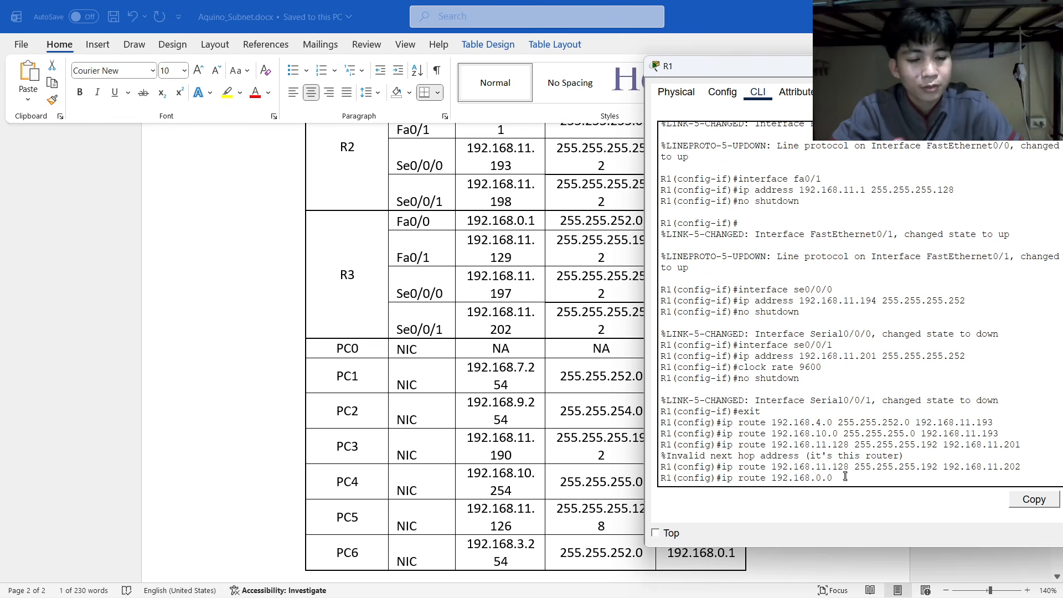
{"action": "type", "text": "255.255.252."}
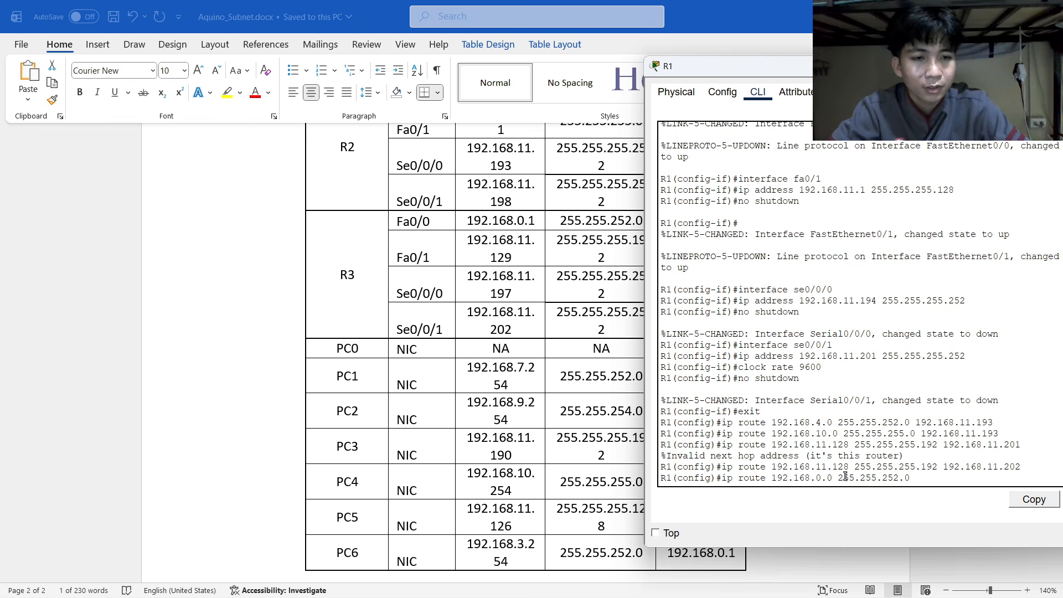
{"action": "type", "text": "0 "}
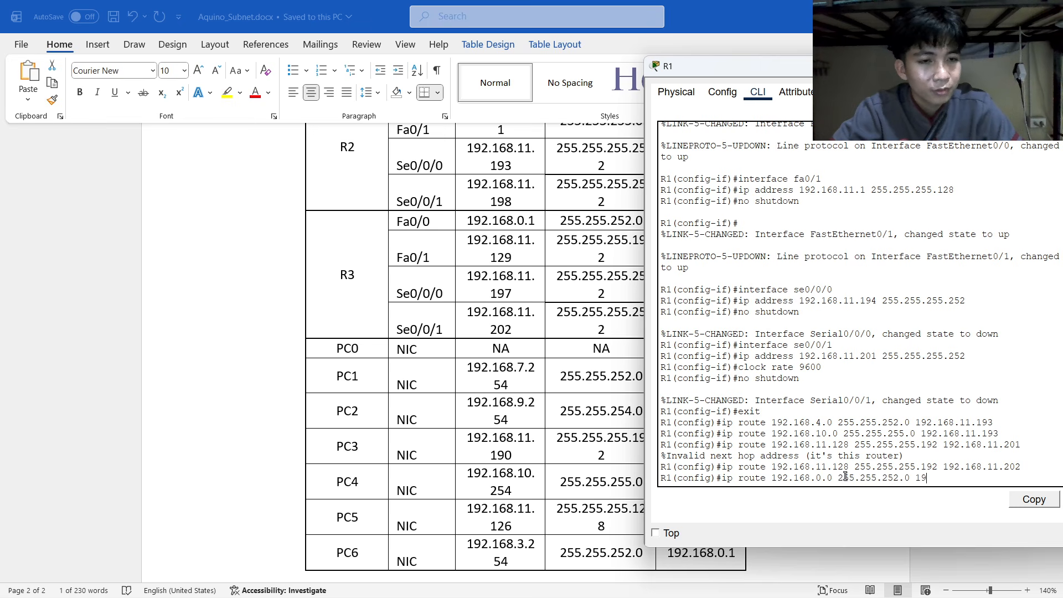
{"action": "type", "text": "192.168."}
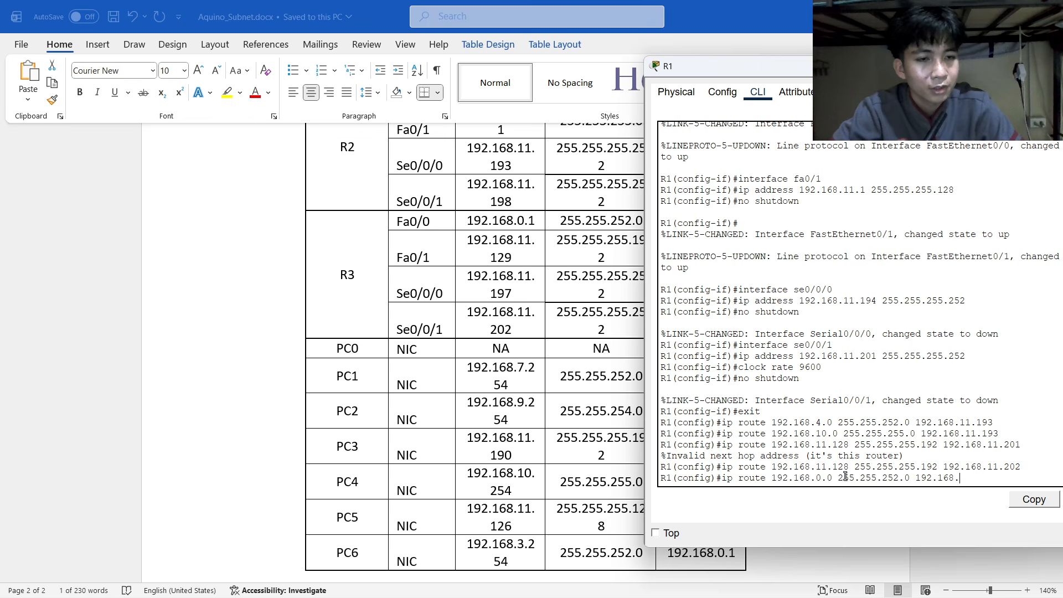
{"action": "type", "text": "11.20"}
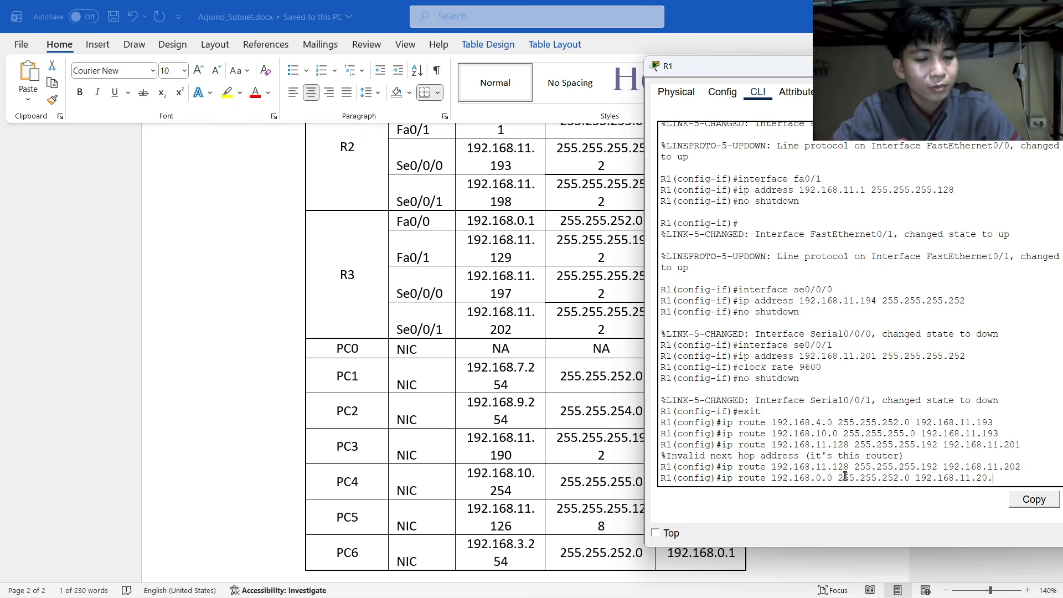
{"action": "type", "text": "2"}
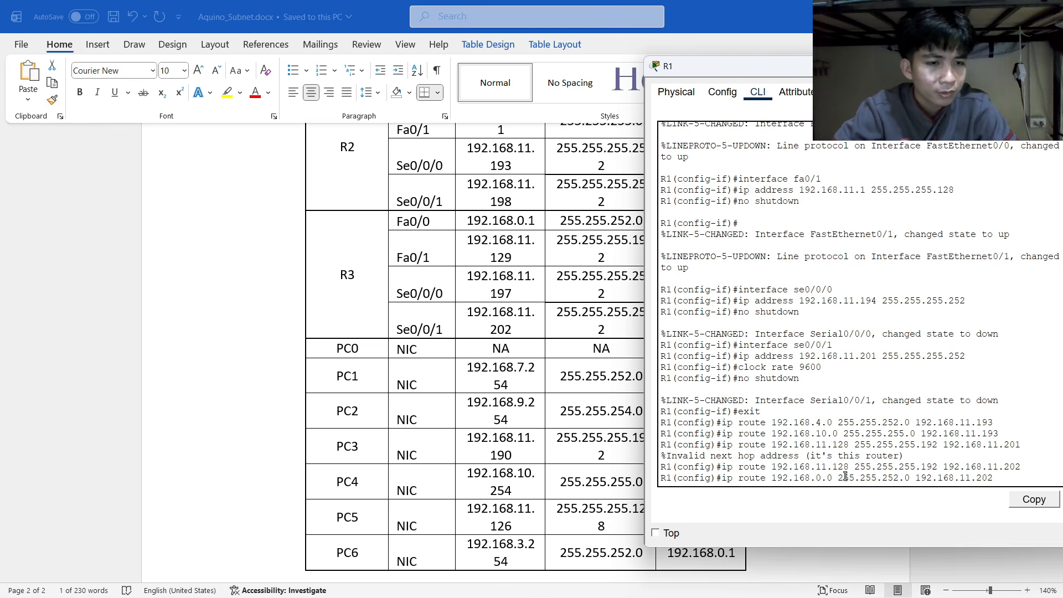
{"action": "key", "text": "Return"}
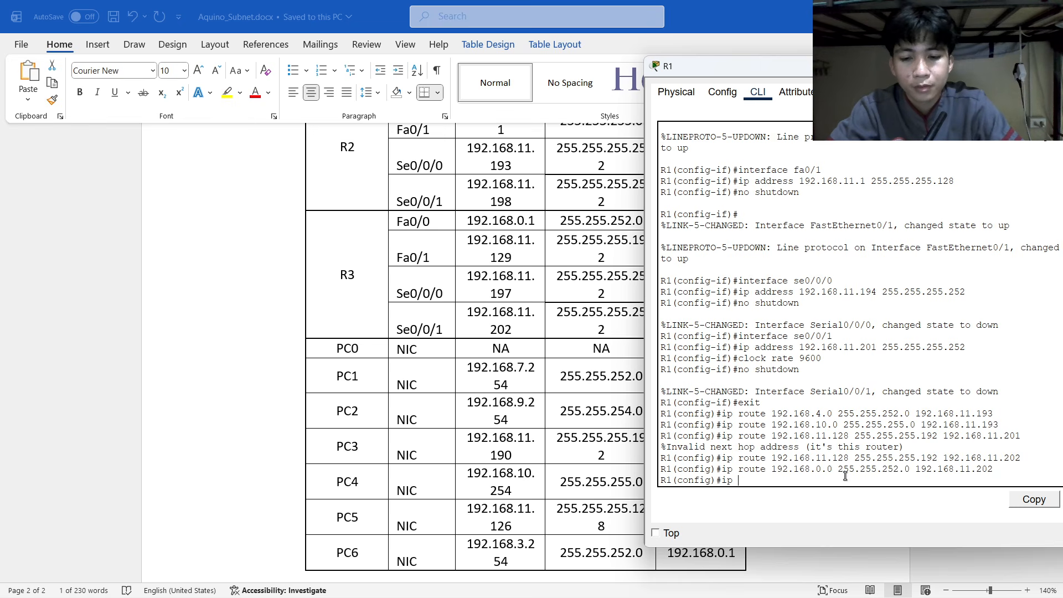
Add the default route 0.0.0.0 0.0.0.0 via 192.168.11.193 on R1.
{"action": "type", "text": "route 0.0.0.0 0.0.0.0"}
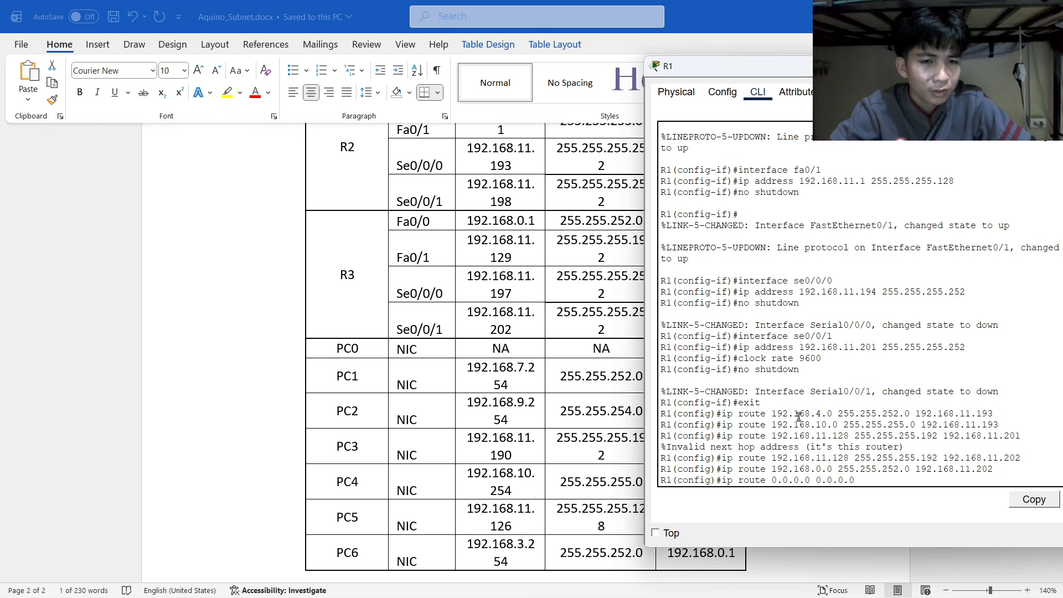
{"action": "left_click_drag", "start_coordinate": [740, 415], "coordinate": [1004, 428]}
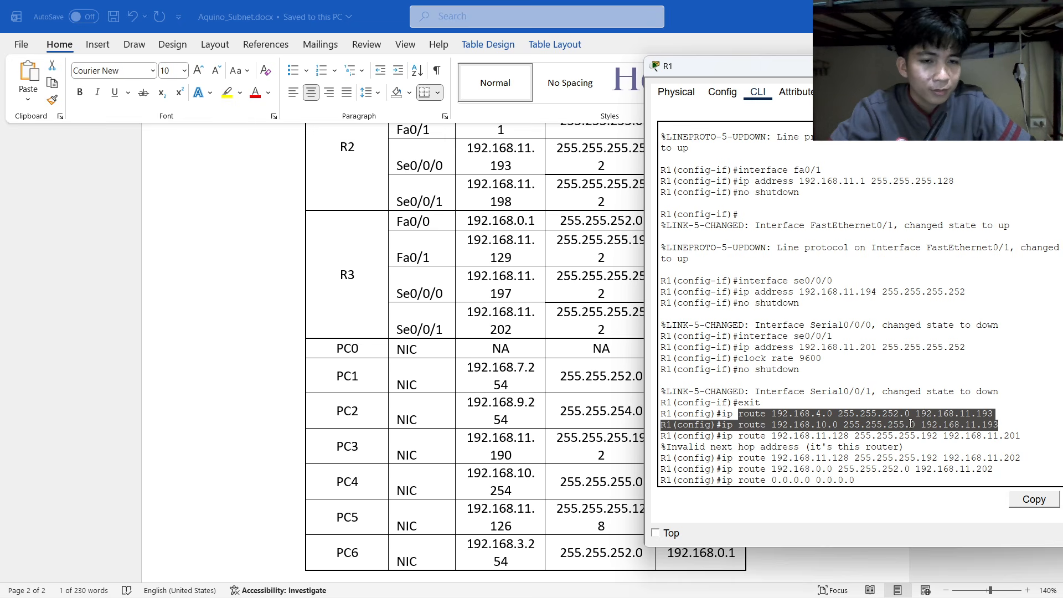
{"action": "scroll", "coordinate": [490, 275], "scroll_direction": "up", "scroll_amount": 5}
{"action": "scroll", "coordinate": [490, 275], "scroll_direction": "down", "scroll_amount": 8}
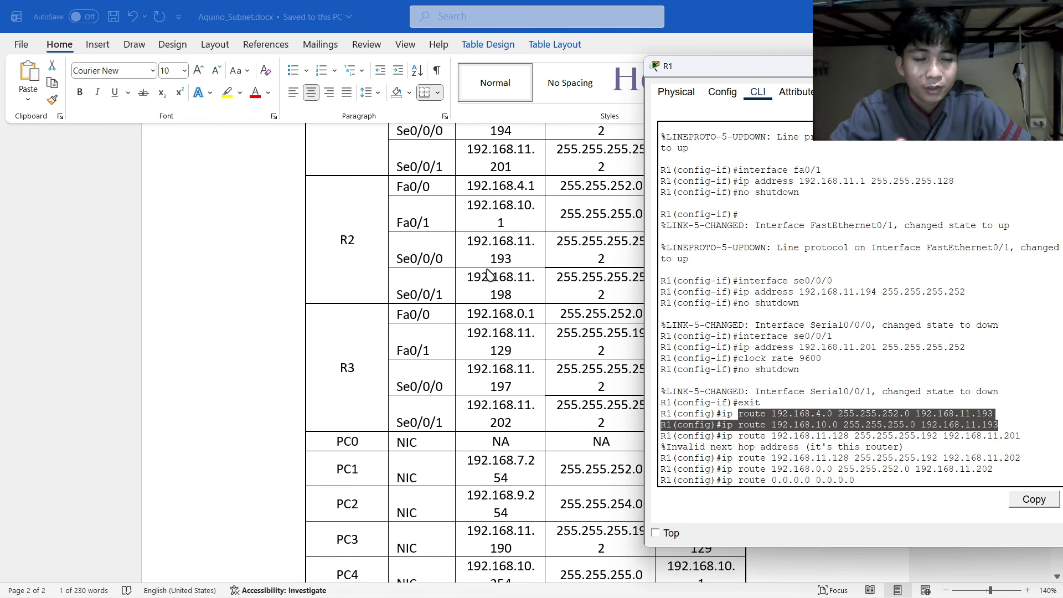
{"action": "scroll", "coordinate": [594, 344], "scroll_direction": "up", "scroll_amount": 3}
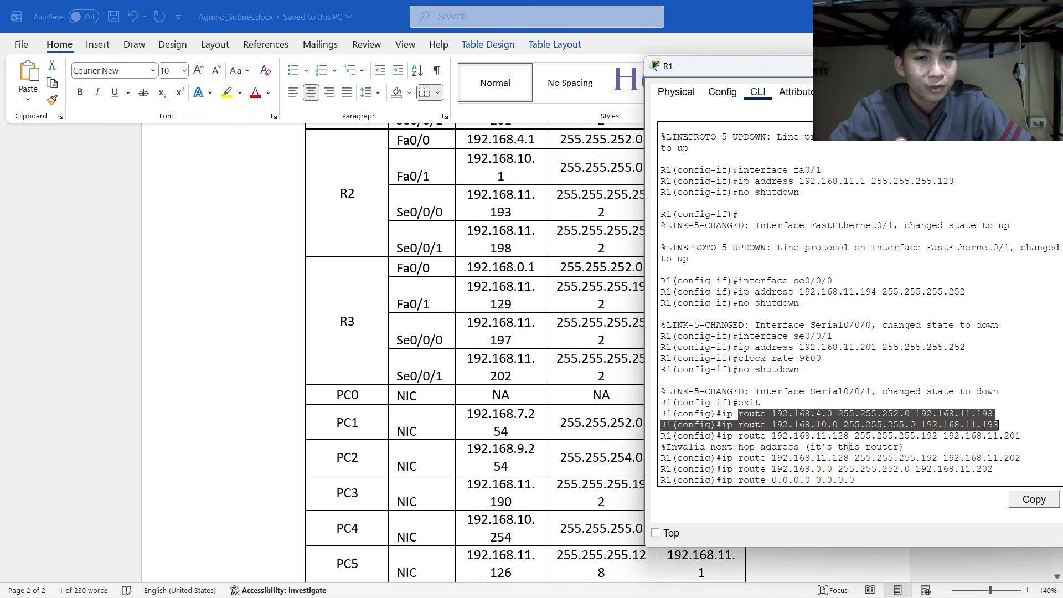
{"action": "left_click", "coordinate": [872, 480]}
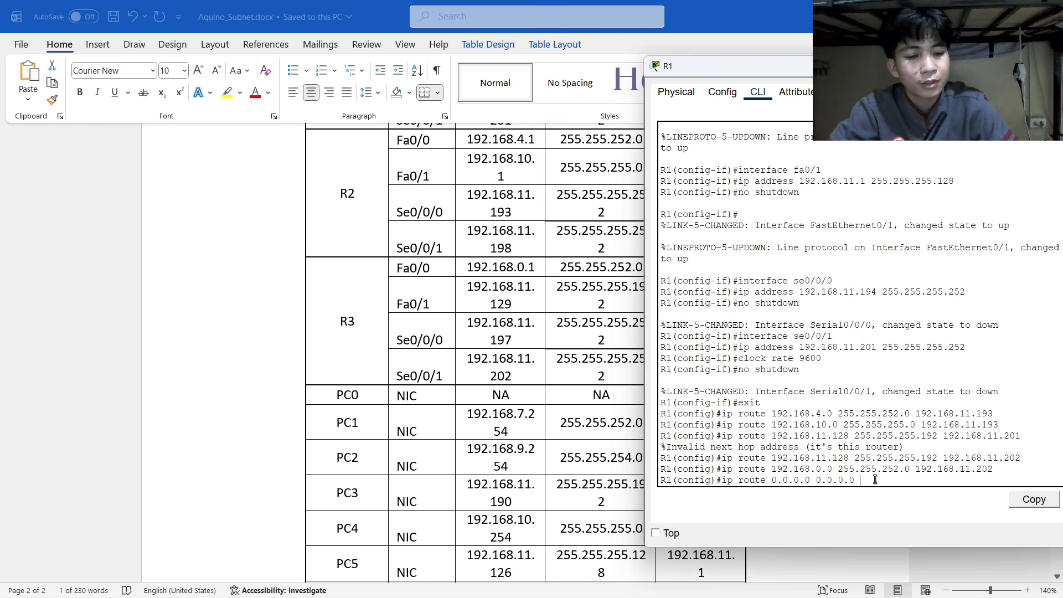
{"action": "type", "text": "192.168"}
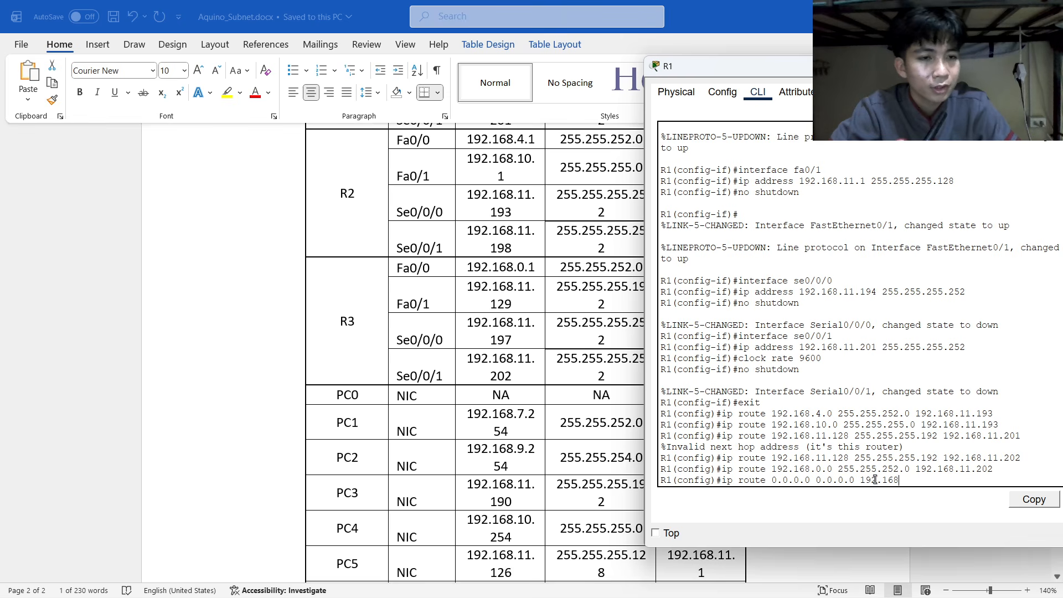
{"action": "type", "text": ".11.192"}
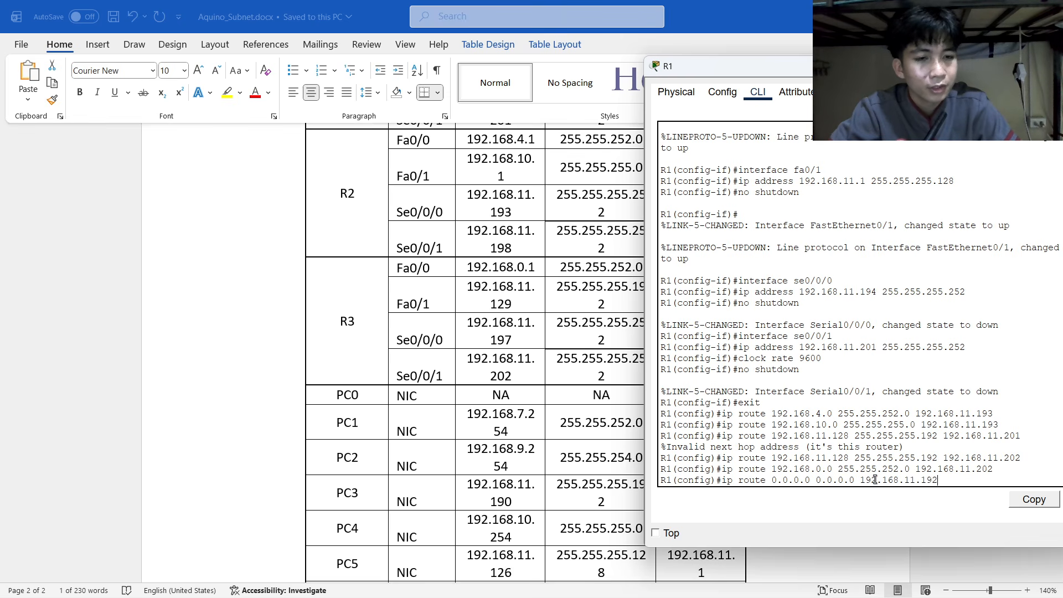
{"action": "key", "text": "BackSpace"}
{"action": "type", "text": "3"}
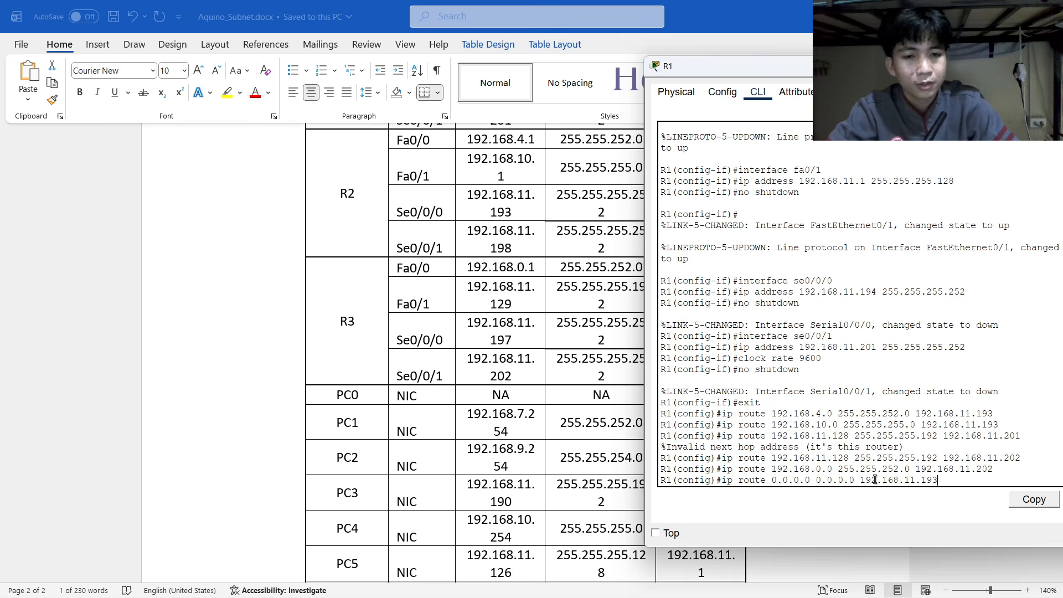
{"action": "key", "text": "Return"}
Add a second default route 0.0.0.0 0.0.0.0 via 192.168.11.202 and centre R1's window.
{"action": "type", "text": "ip"}
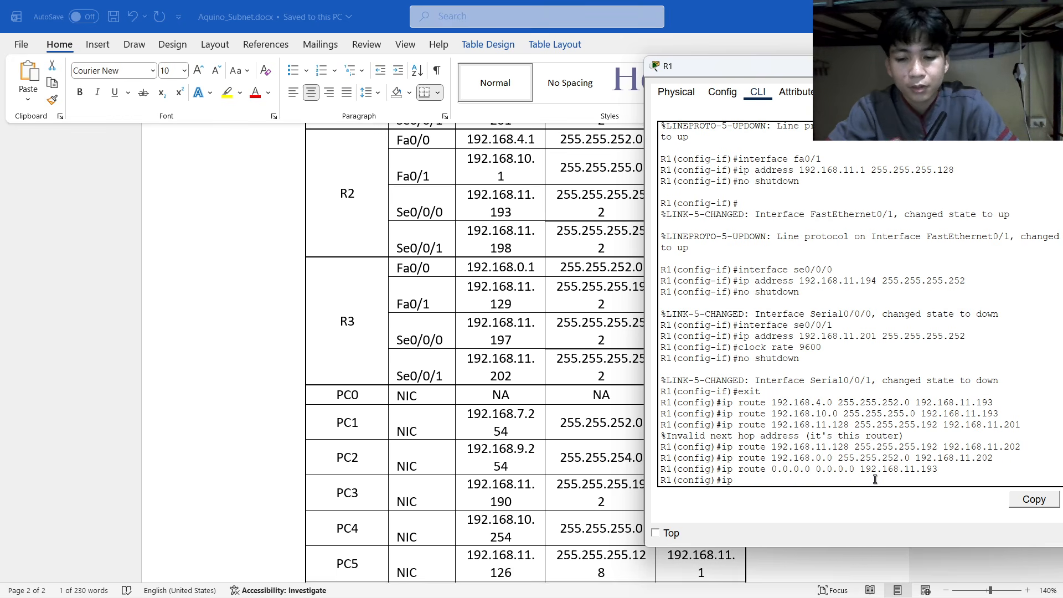
{"action": "type", "text": " route 0.0.0.0 0"}
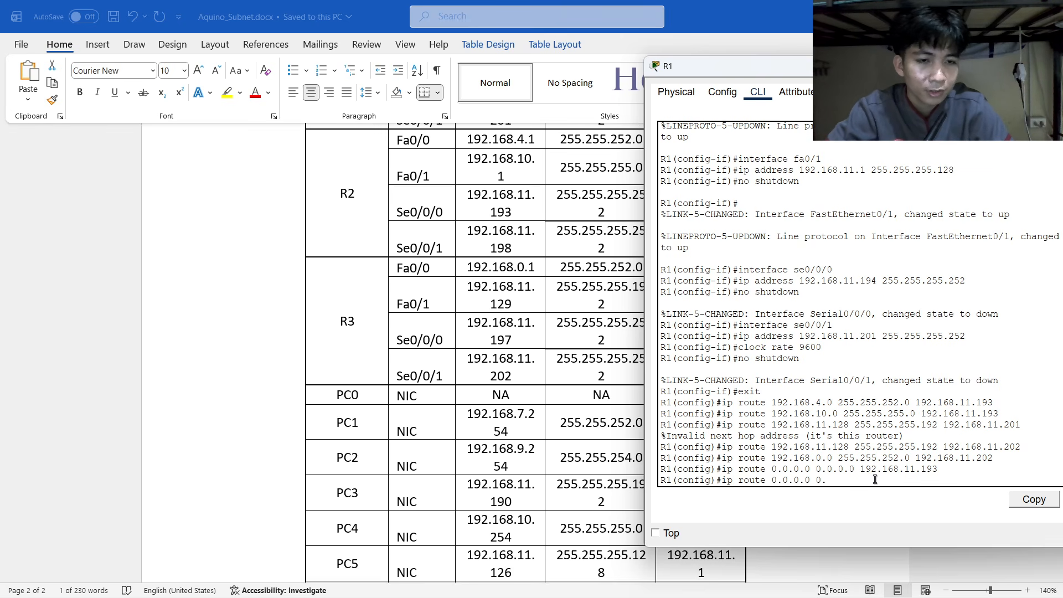
{"action": "type", "text": ".0.0"}
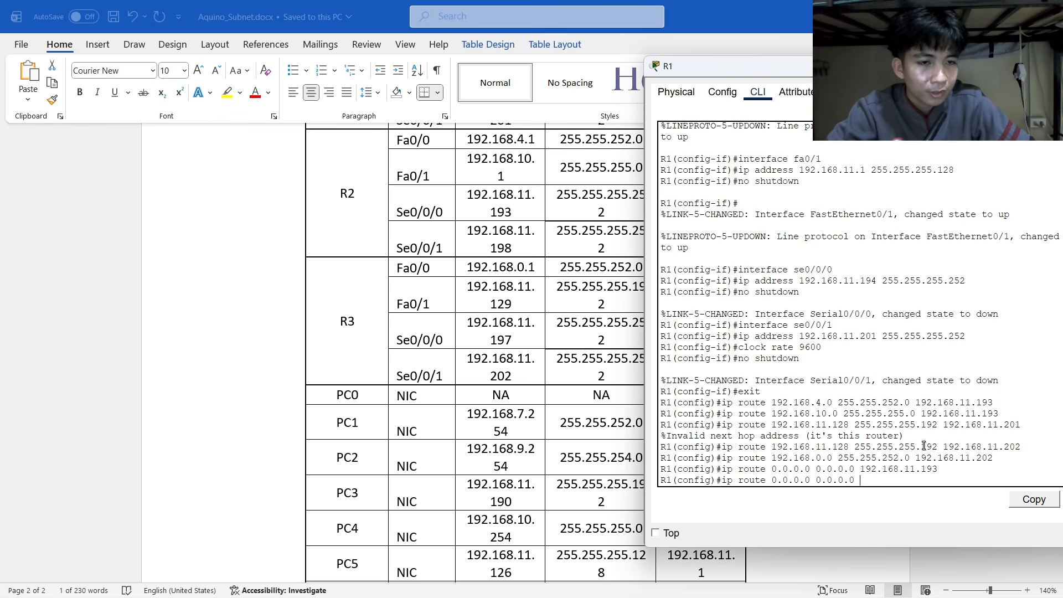
{"action": "left_click_drag", "start_coordinate": [942, 447], "coordinate": [1039, 446]}
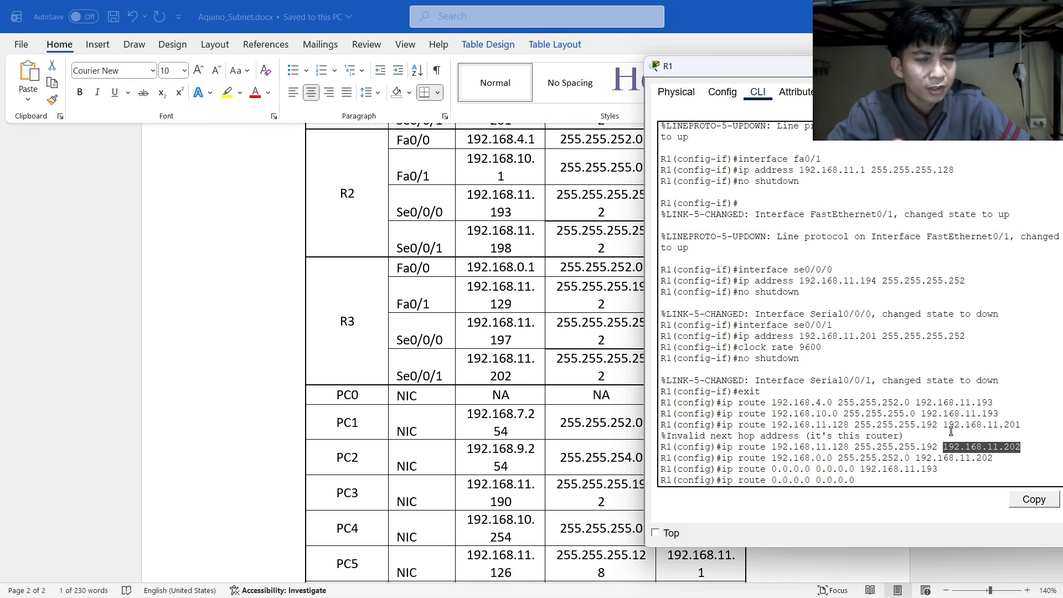
{"action": "left_click", "coordinate": [868, 481]}
{"action": "type", "text": "192.168.11.202"}
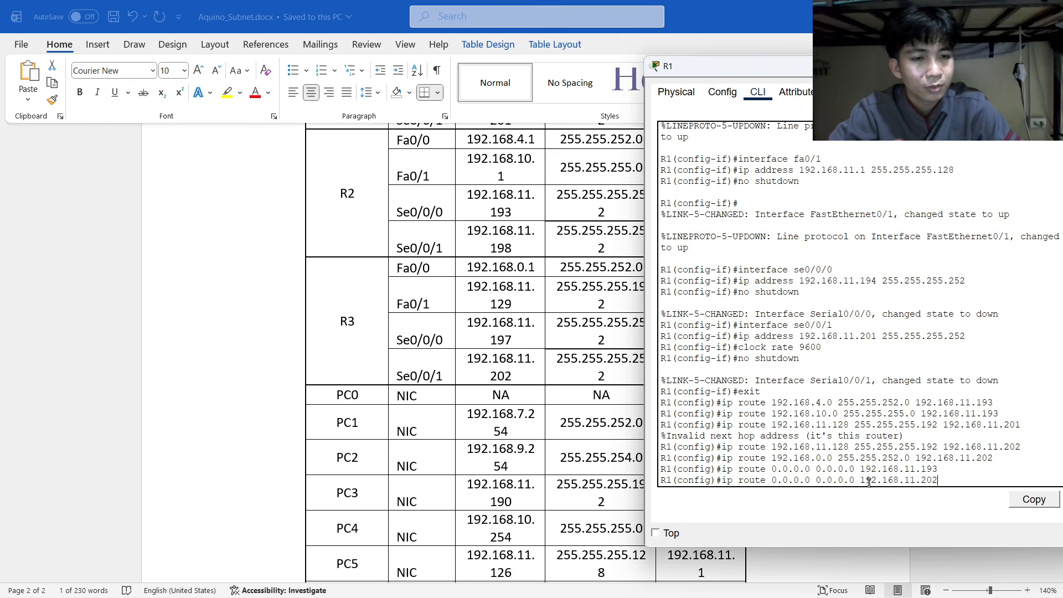
{"action": "key", "text": "Return"}
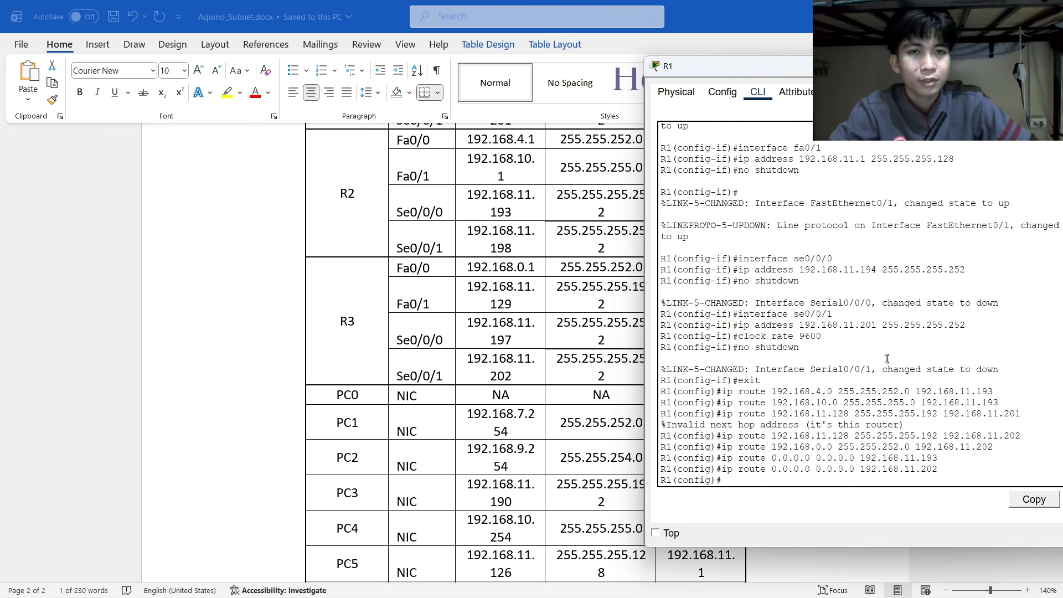
{"action": "left_click_drag", "start_coordinate": [809, 76], "coordinate": [455, 78]}
{"action": "scroll", "coordinate": [481, 299], "scroll_direction": "up", "scroll_amount": 2}
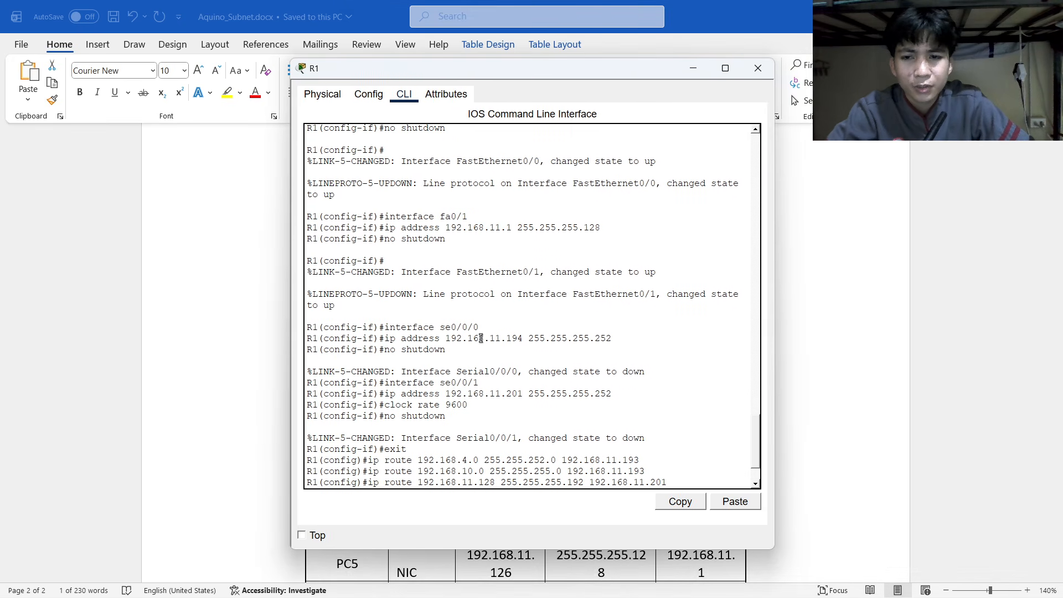
{"action": "scroll", "coordinate": [480, 310], "scroll_direction": "down", "scroll_amount": 2}
{"action": "scroll", "coordinate": [480, 327], "scroll_direction": "up", "scroll_amount": 10}
{"action": "scroll", "coordinate": [479, 330], "scroll_direction": "up", "scroll_amount": 15}
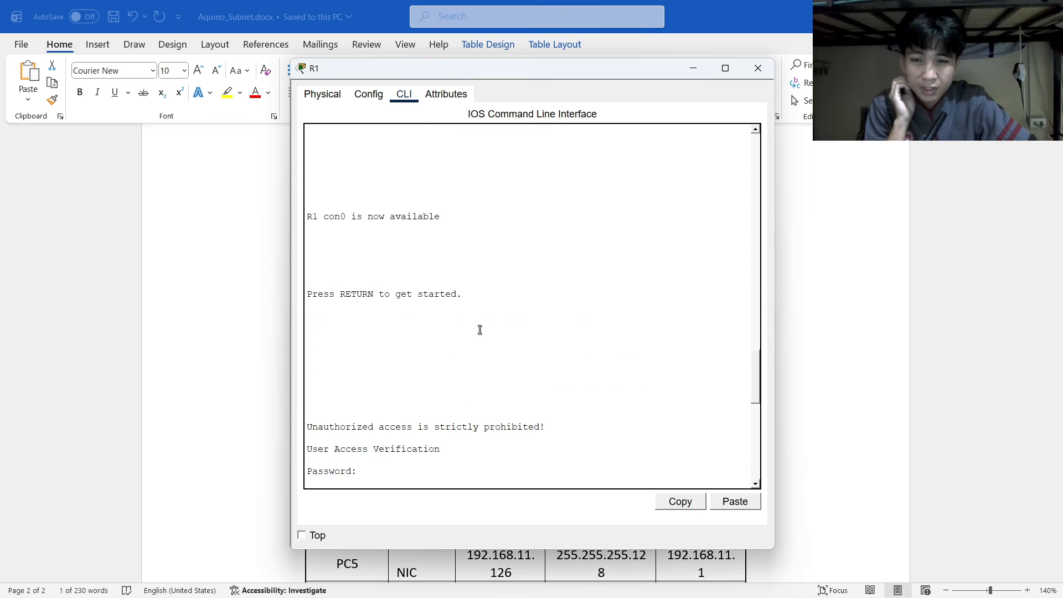
{"action": "scroll", "coordinate": [477, 338], "scroll_direction": "down", "scroll_amount": 4}
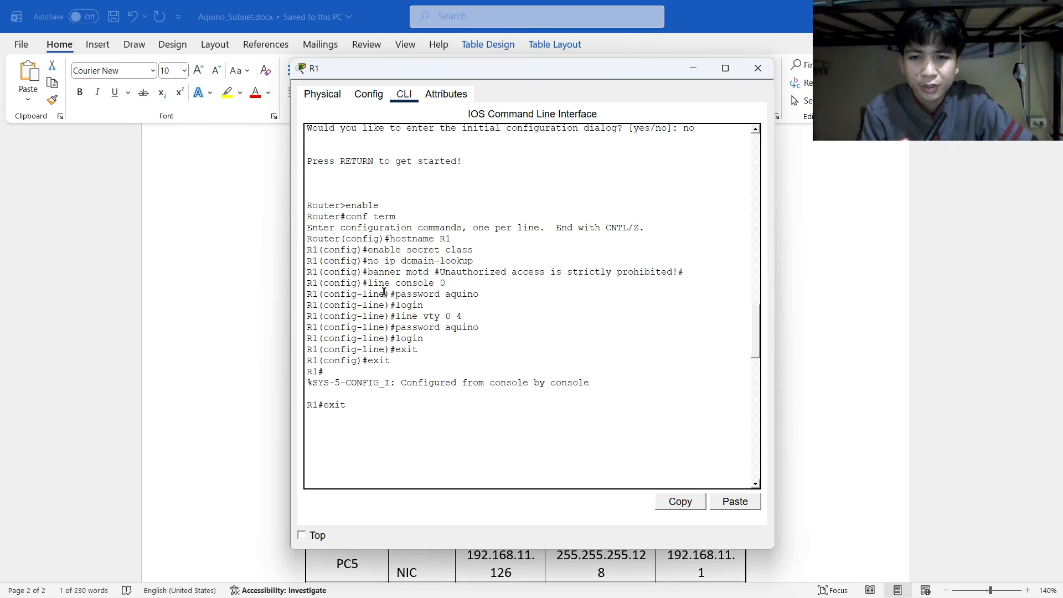
{"action": "scroll", "coordinate": [399, 301], "scroll_direction": "down", "scroll_amount": 15}
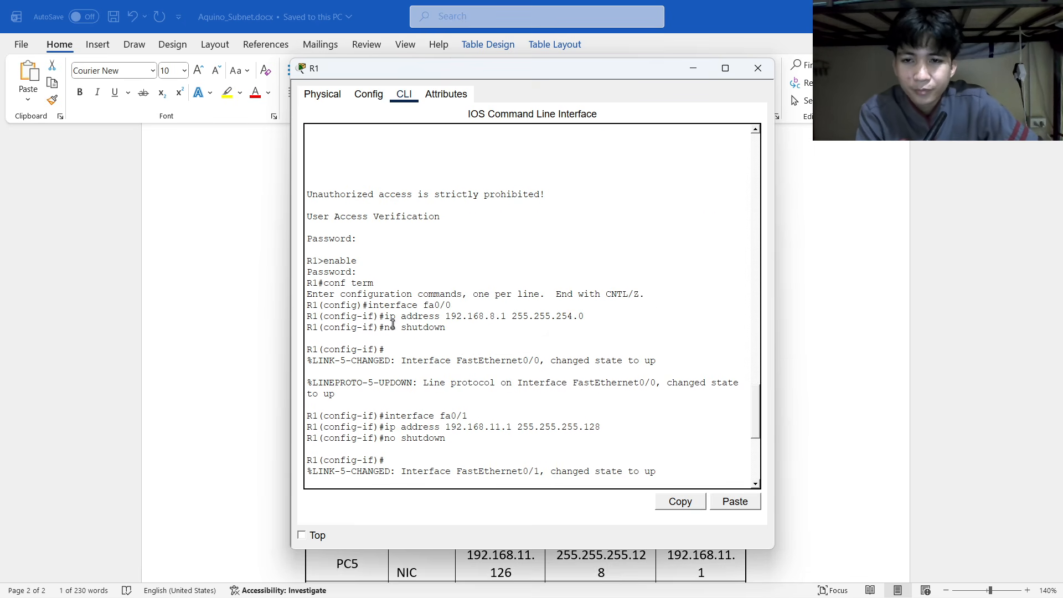
{"action": "scroll", "coordinate": [398, 313], "scroll_direction": "down", "scroll_amount": 7}
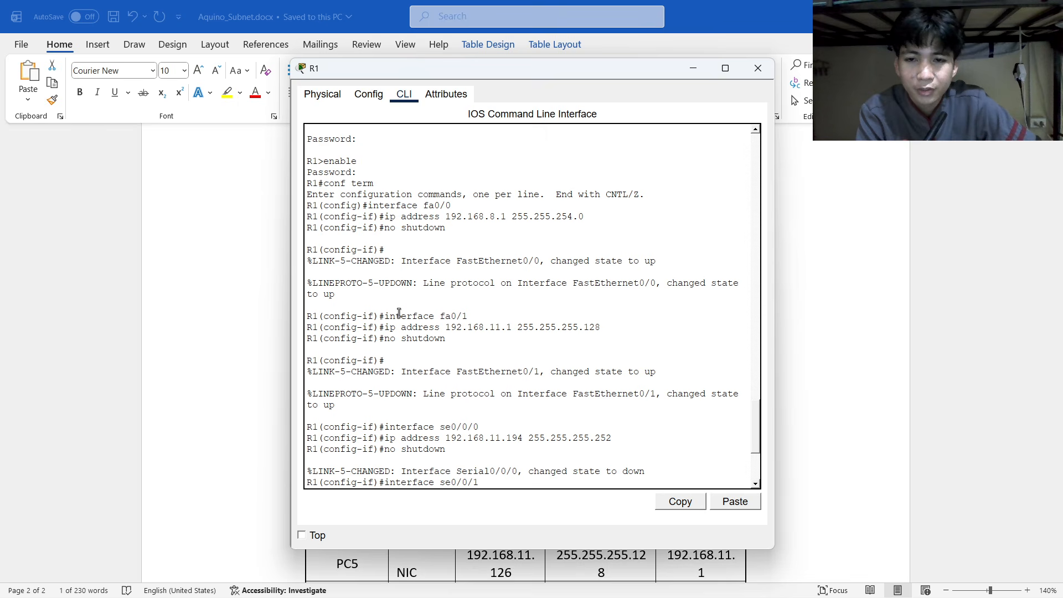
{"action": "scroll", "coordinate": [398, 312], "scroll_direction": "down", "scroll_amount": 1}
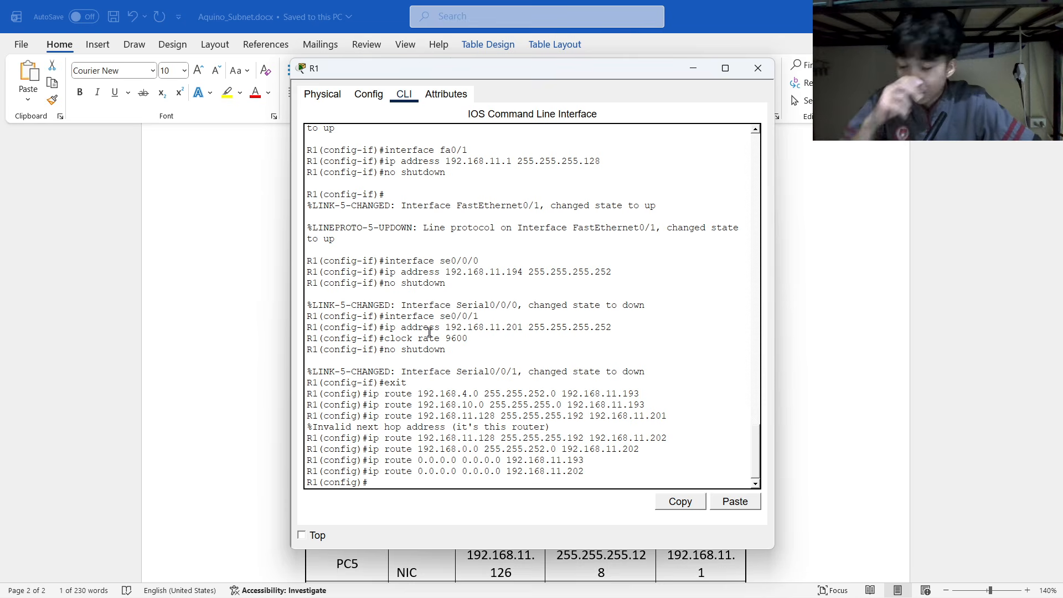
{"action": "scroll", "coordinate": [426, 354], "scroll_direction": "down", "scroll_amount": 1}
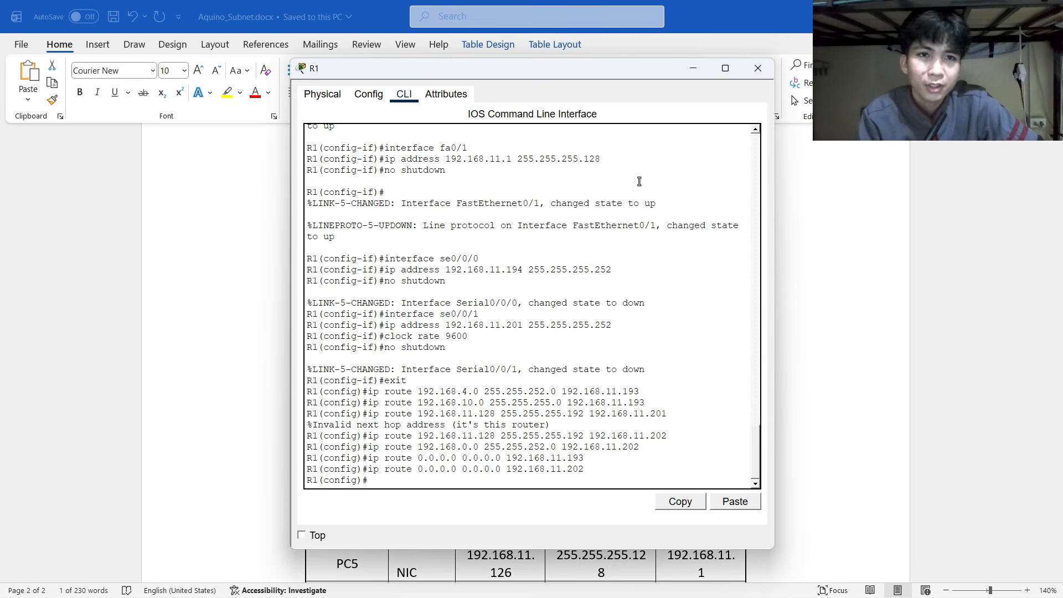
Close R1's configuration window and open router R2's device window from the topology.
{"action": "left_click", "coordinate": [757, 70]}
{"action": "key", "text": "alt+Tab"}
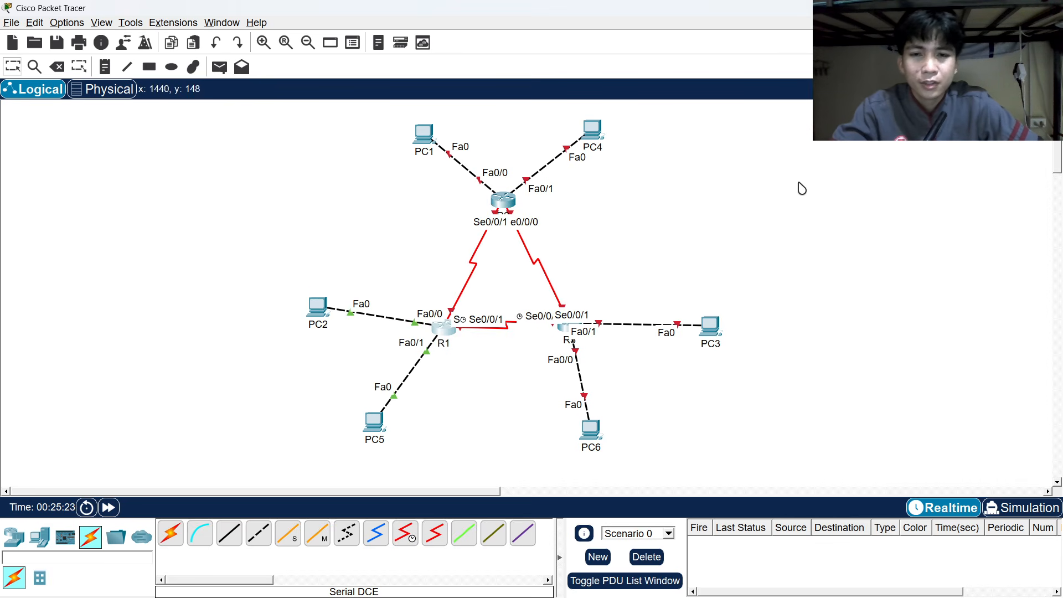
{"action": "left_click", "coordinate": [445, 330]}
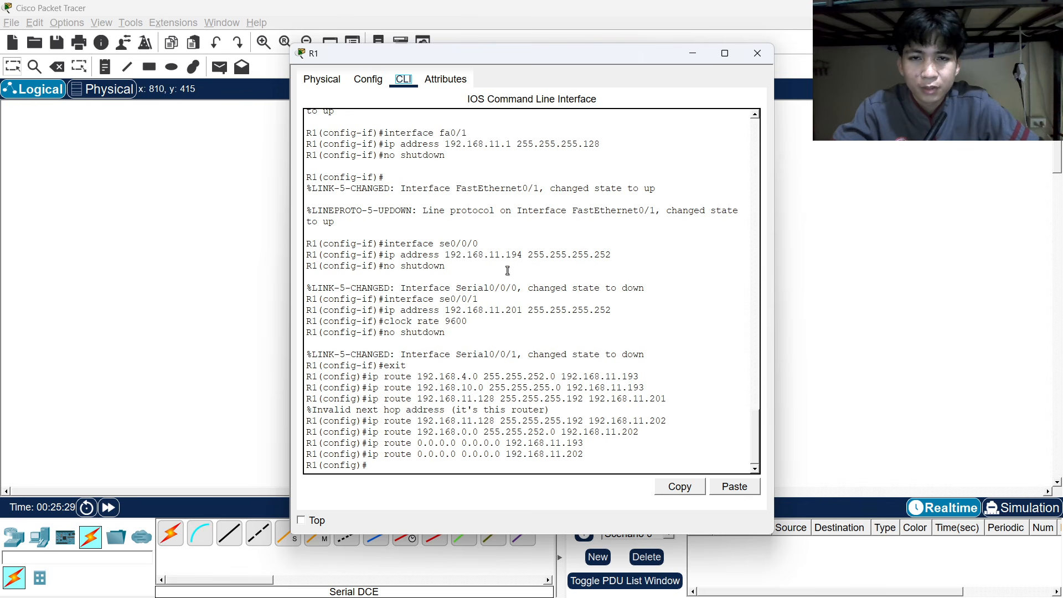
{"action": "left_click", "coordinate": [757, 53]}
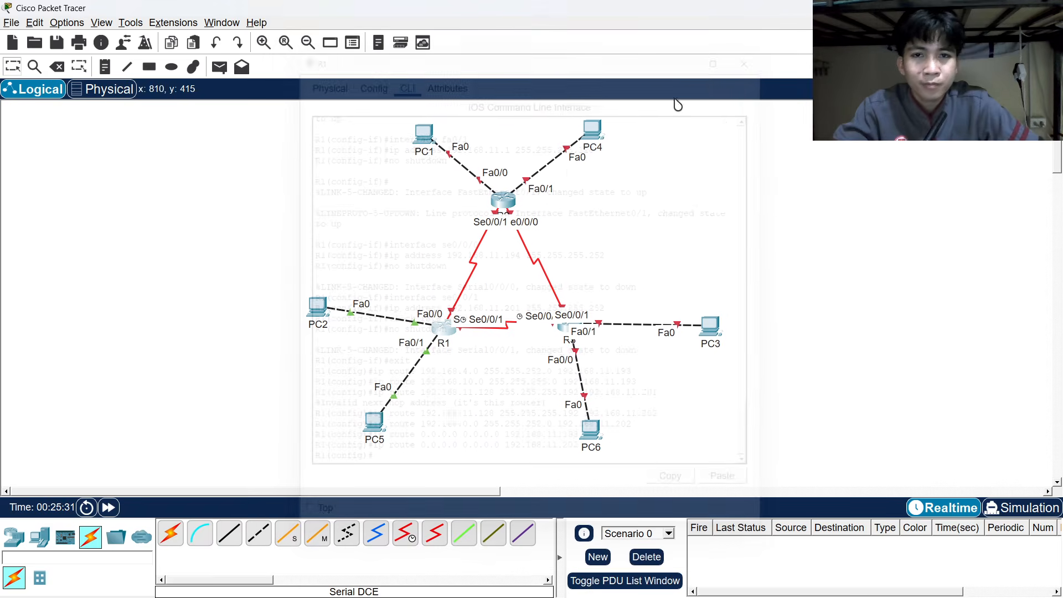
{"action": "left_click", "coordinate": [504, 200]}
On R2's CLI, decline initial setup, enter enable and conf term, and set hostname R2.
{"action": "left_click", "coordinate": [404, 79]}
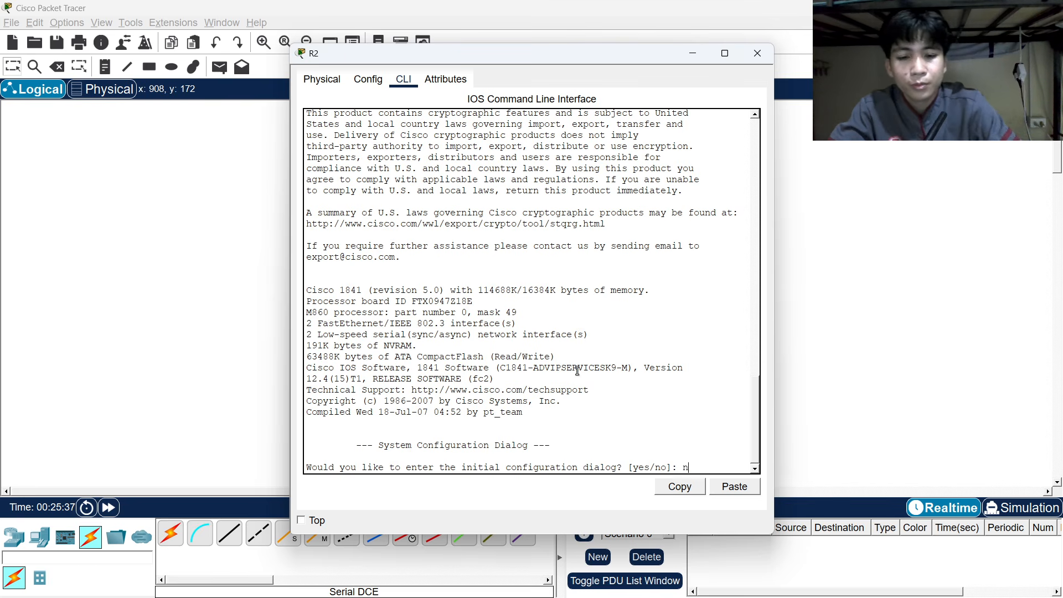
{"action": "type", "text": "no"}
{"action": "key", "text": "Return"}
{"action": "key", "text": "Return"}
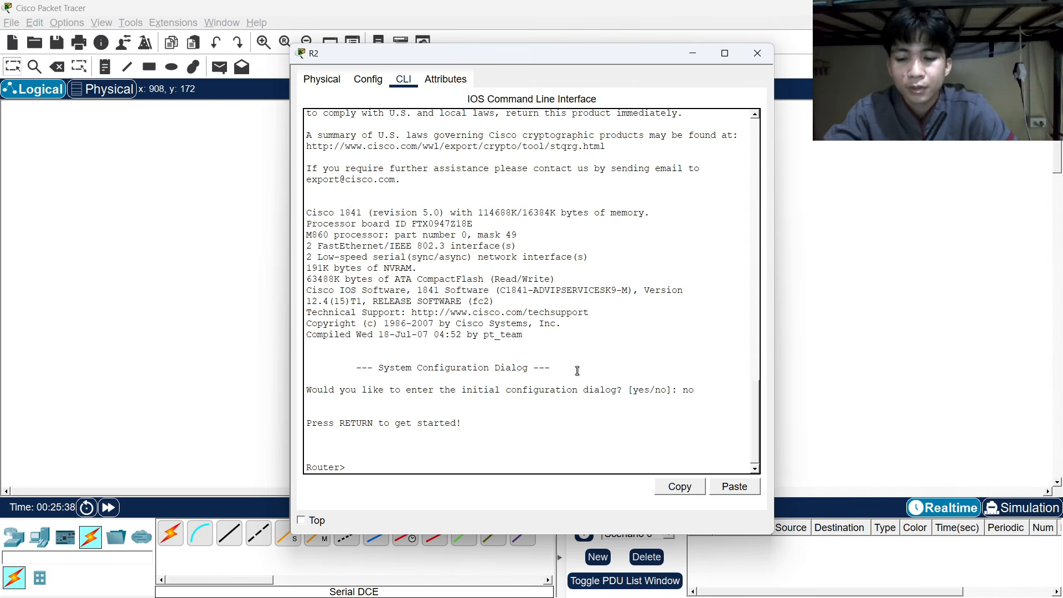
{"action": "type", "text": "enable"}
{"action": "key", "text": "Return"}
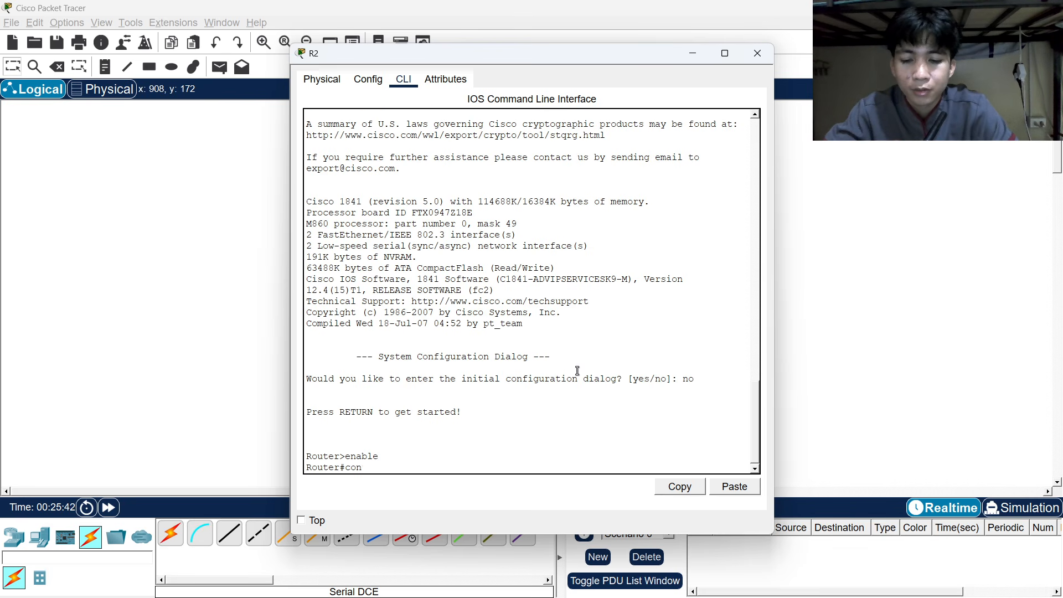
{"action": "type", "text": "conf term"}
{"action": "key", "text": "Return"}
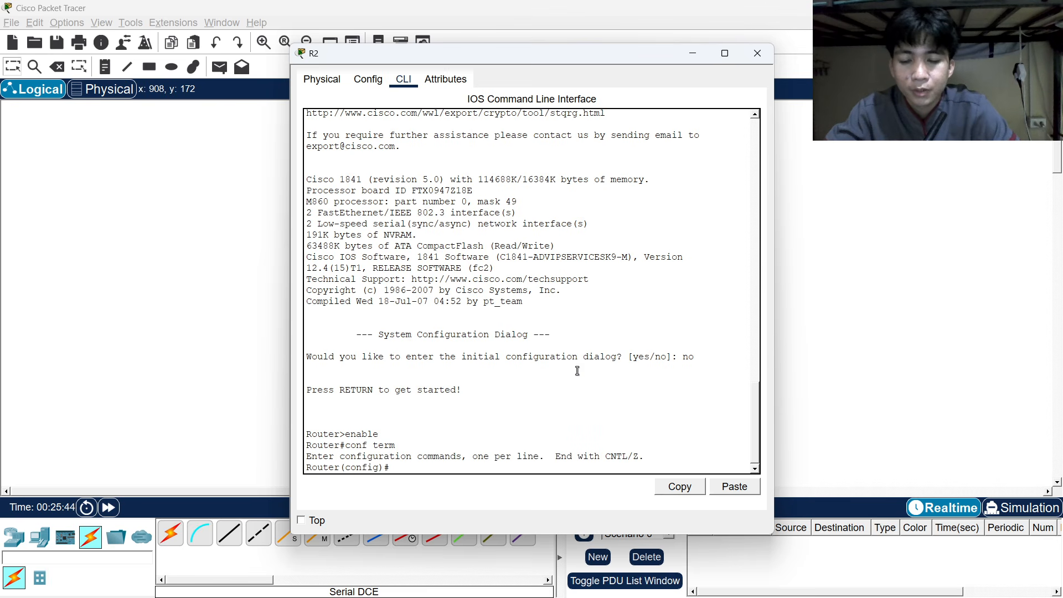
{"action": "type", "text": "host"}
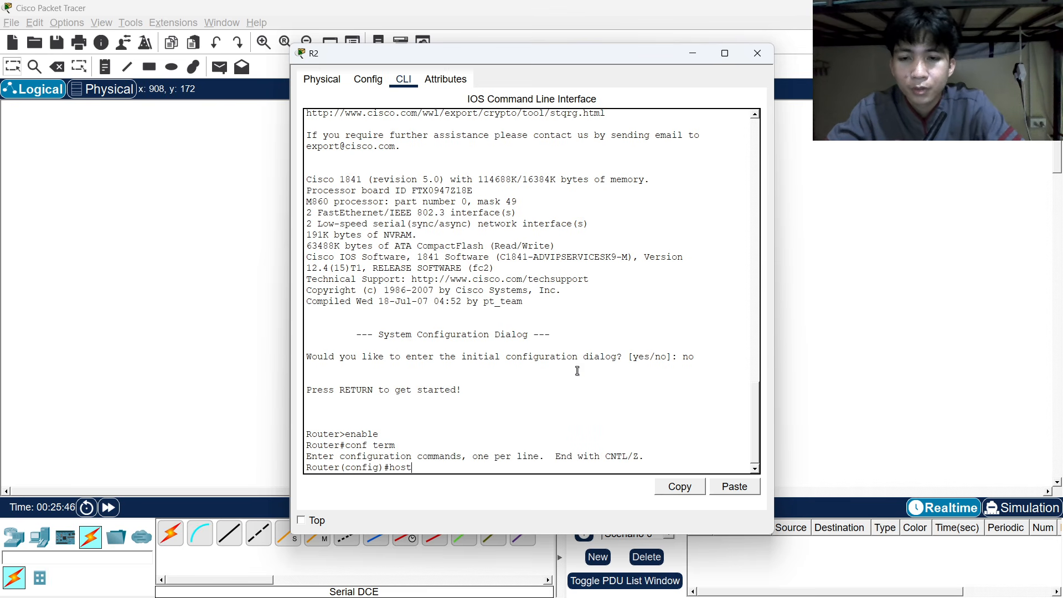
{"action": "type", "text": "name"}
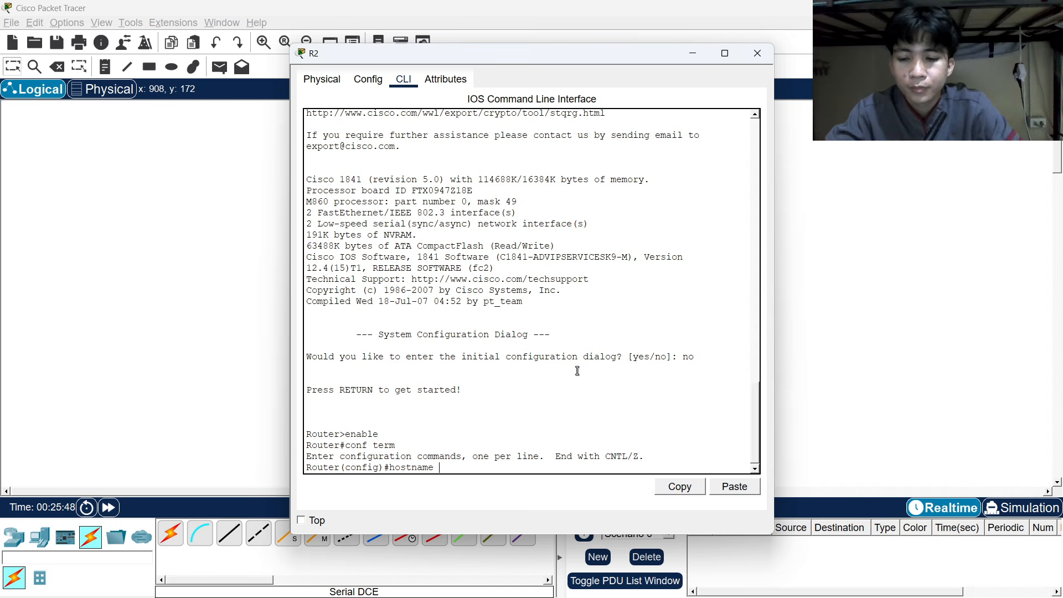
{"action": "type", "text": " R2"}
{"action": "key", "text": "Return"}
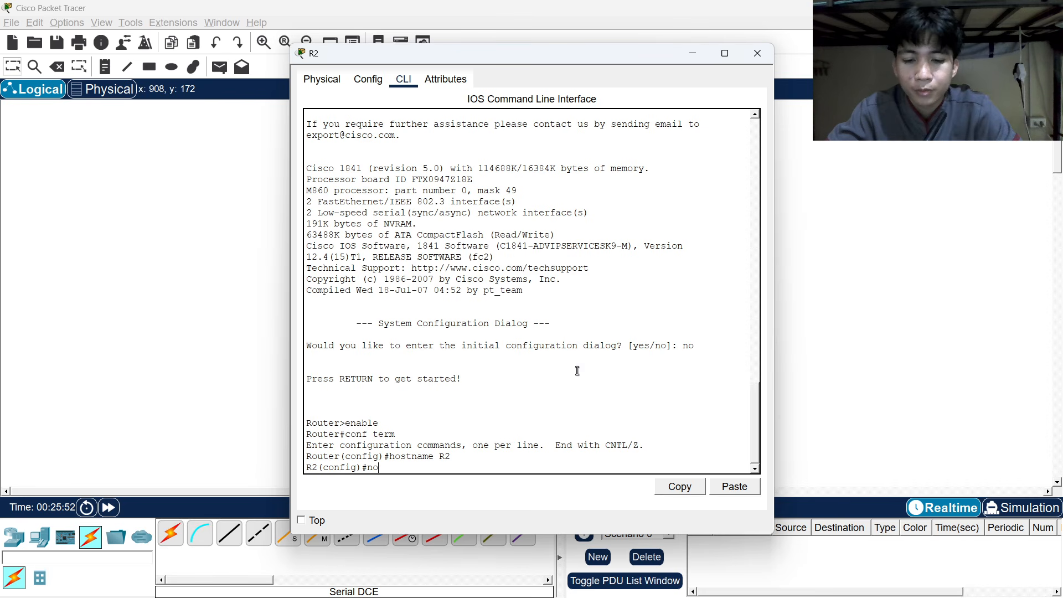
{"action": "key", "text": "BackSpace"}
{"action": "key", "text": "BackSpace"}
{"action": "type", "text": "enable"}
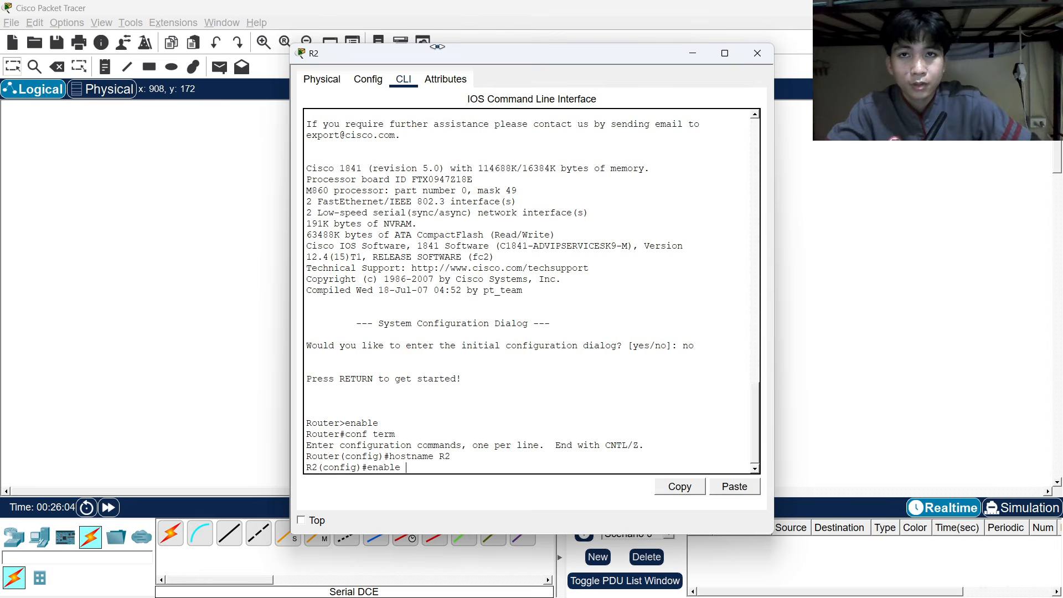
Open R1's console left of R2's and scroll R1's history to its hostname, banner and password commands.
{"action": "left_click_drag", "start_coordinate": [437, 47], "coordinate": [723, 55]}
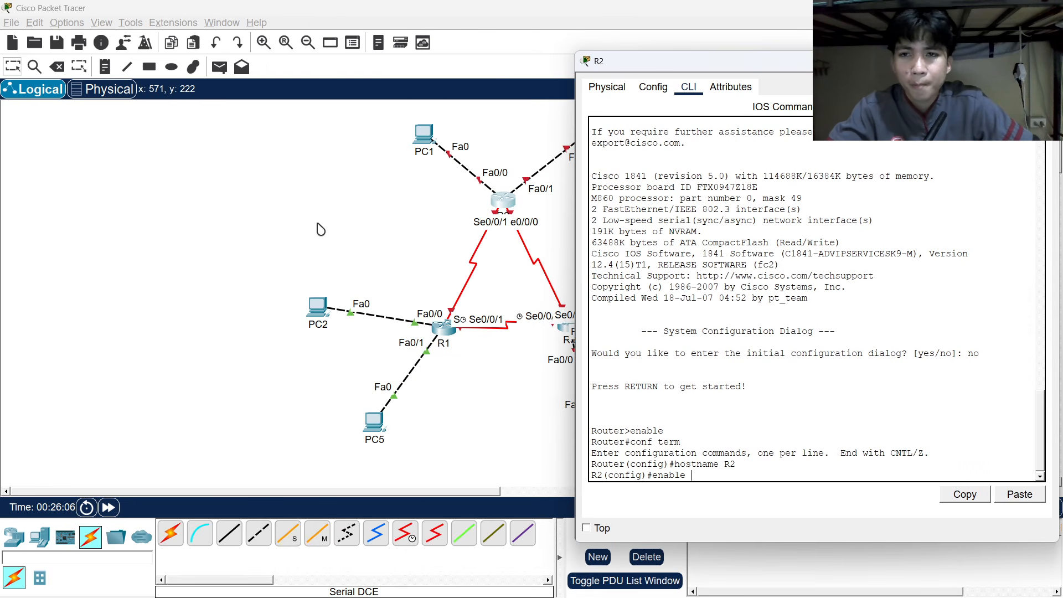
{"action": "key", "text": "alt+Tab"}
{"action": "key", "text": "alt+Tab"}
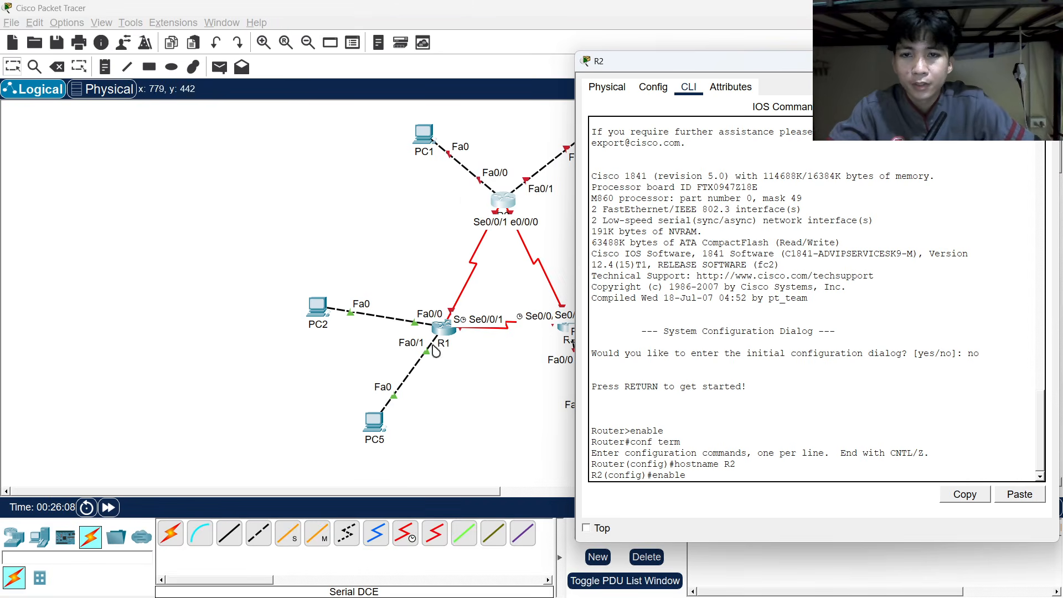
{"action": "left_click", "coordinate": [446, 330]}
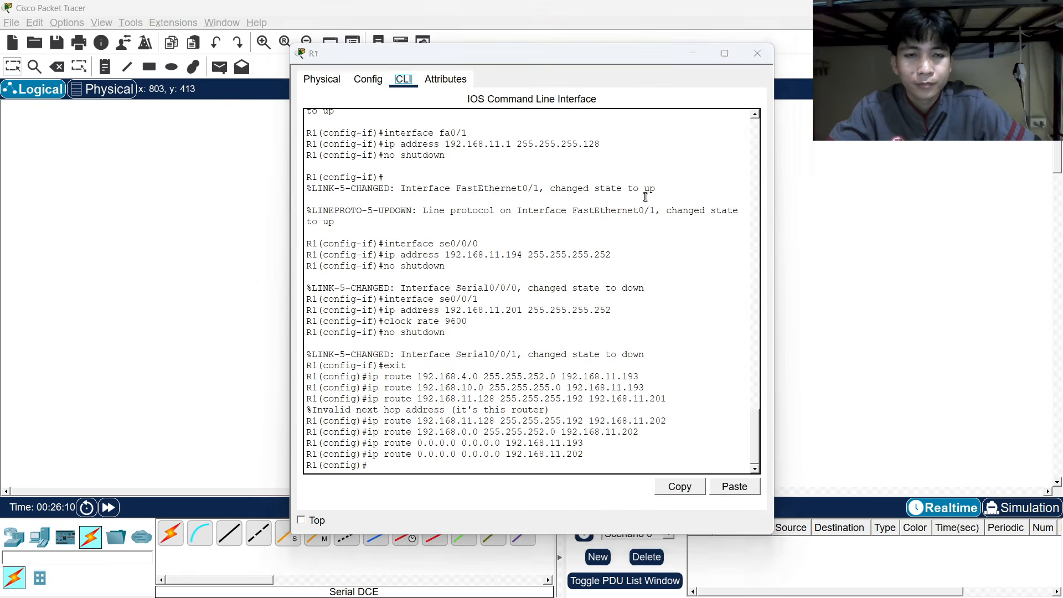
{"action": "key", "text": "alt+Tab"}
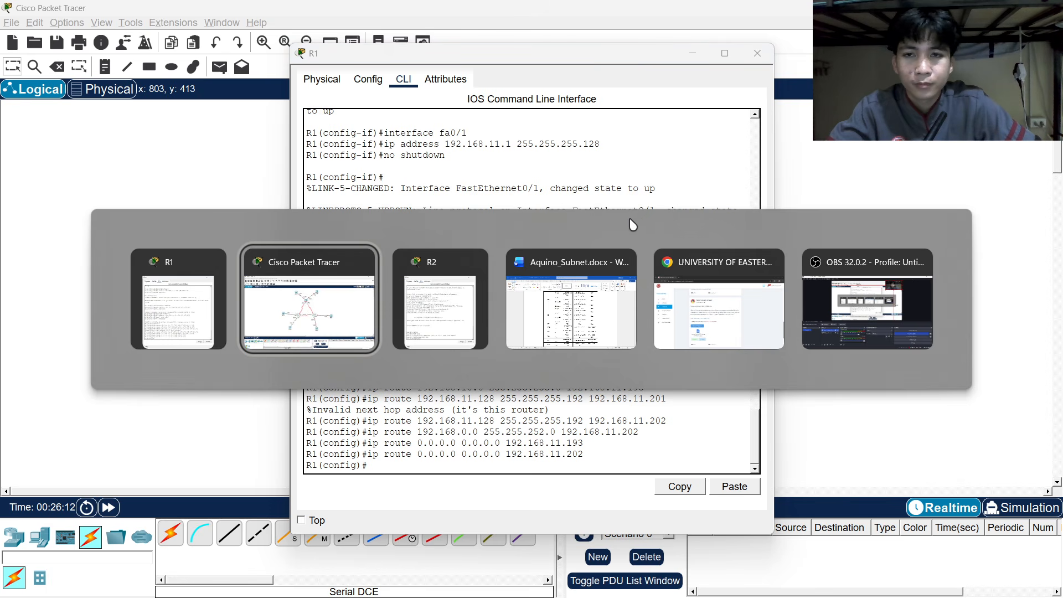
{"action": "key", "text": "alt+Tab"}
{"action": "key", "text": "alt+Tab"}
{"action": "key", "text": "alt+Tab"}
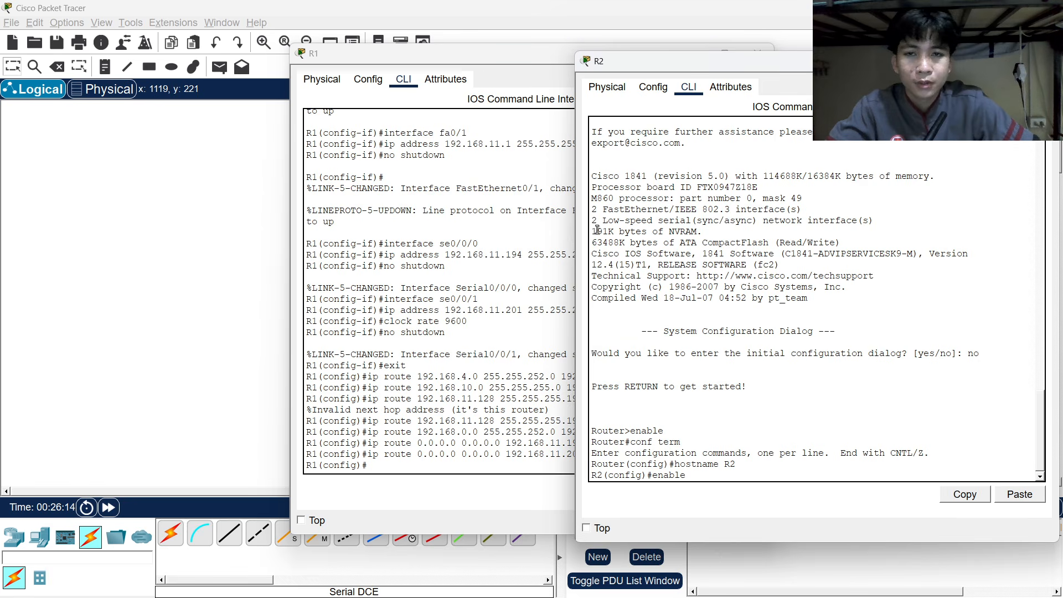
{"action": "left_click_drag", "start_coordinate": [493, 54], "coordinate": [240, 55]}
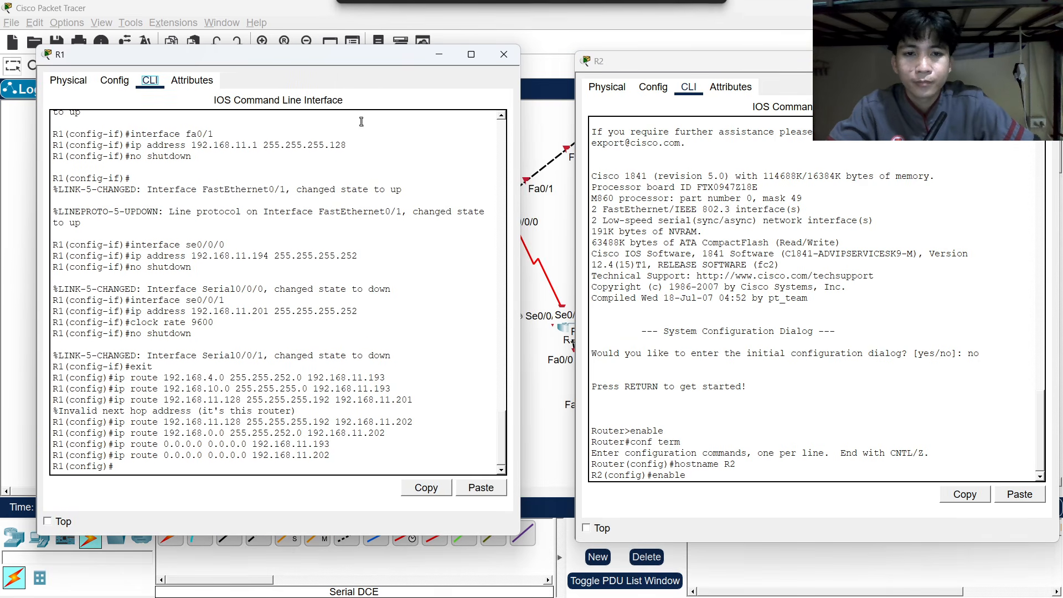
{"action": "left_click", "coordinate": [708, 382]}
{"action": "scroll", "coordinate": [202, 228], "scroll_direction": "up", "scroll_amount": 5}
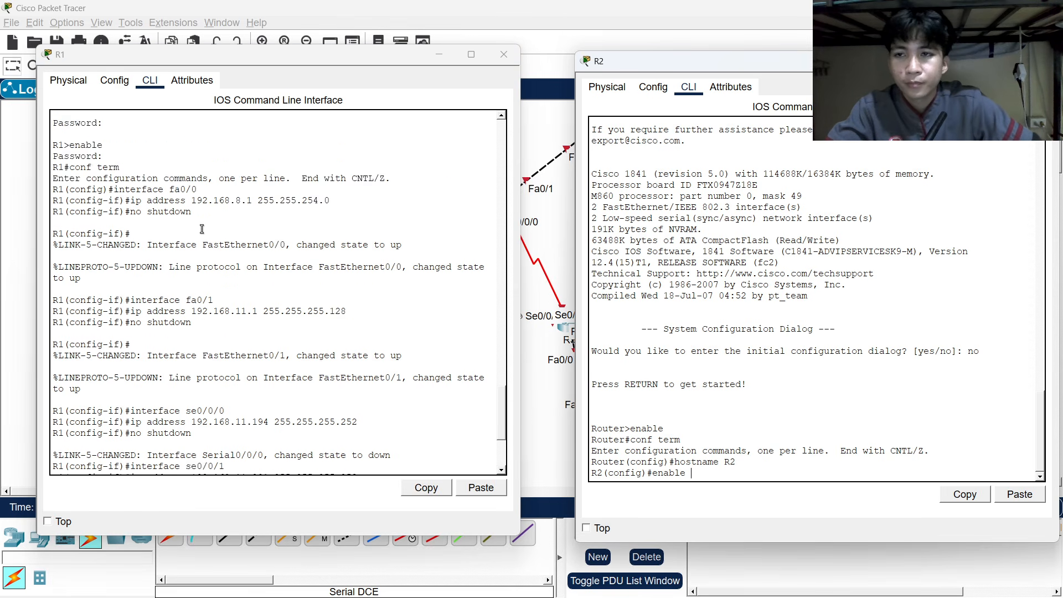
{"action": "scroll", "coordinate": [202, 229], "scroll_direction": "up", "scroll_amount": 10}
{"action": "scroll", "coordinate": [202, 229], "scroll_direction": "down", "scroll_amount": 2}
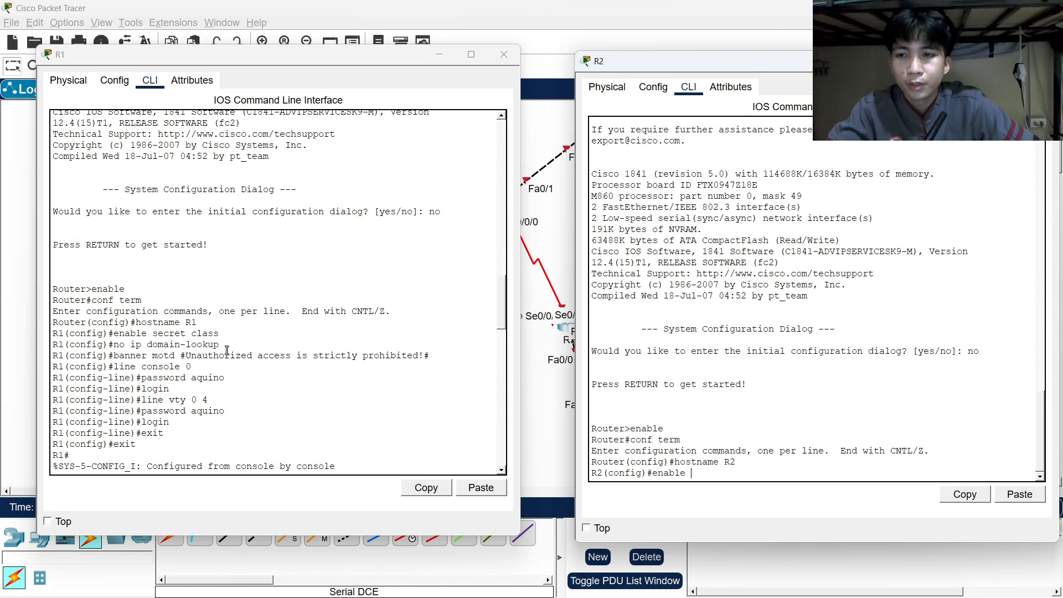
Set R2's enable secret, disable domain lookup, and add banner 'Unauthorized access is strictly prohibited!'.
{"action": "type", "text": "se"}
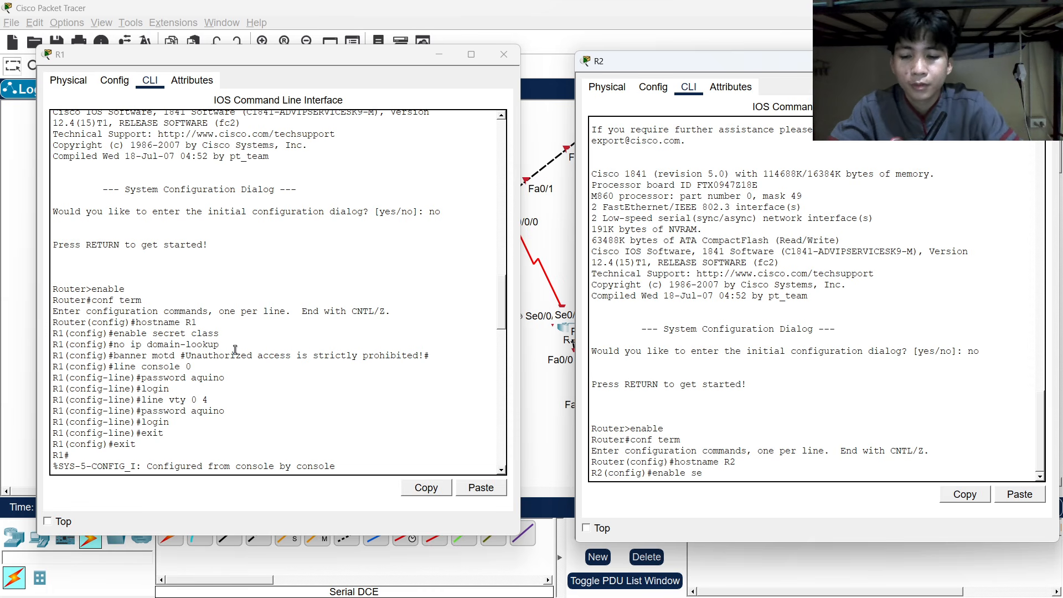
{"action": "type", "text": "cret cla"}
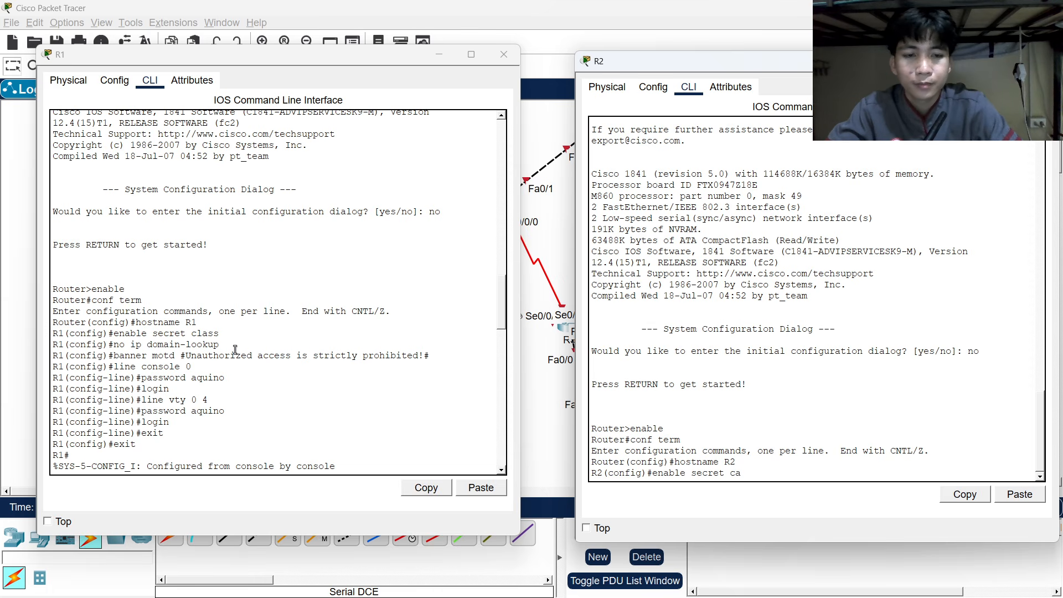
{"action": "key", "text": "BackSpace"}
{"action": "type", "text": "lass"}
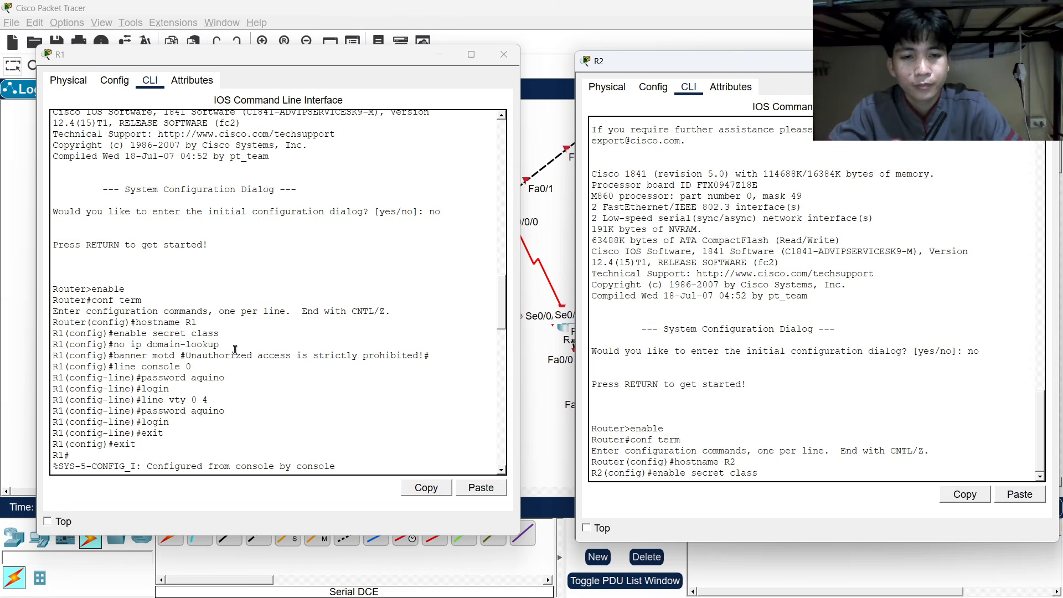
{"action": "key", "text": "Return"}
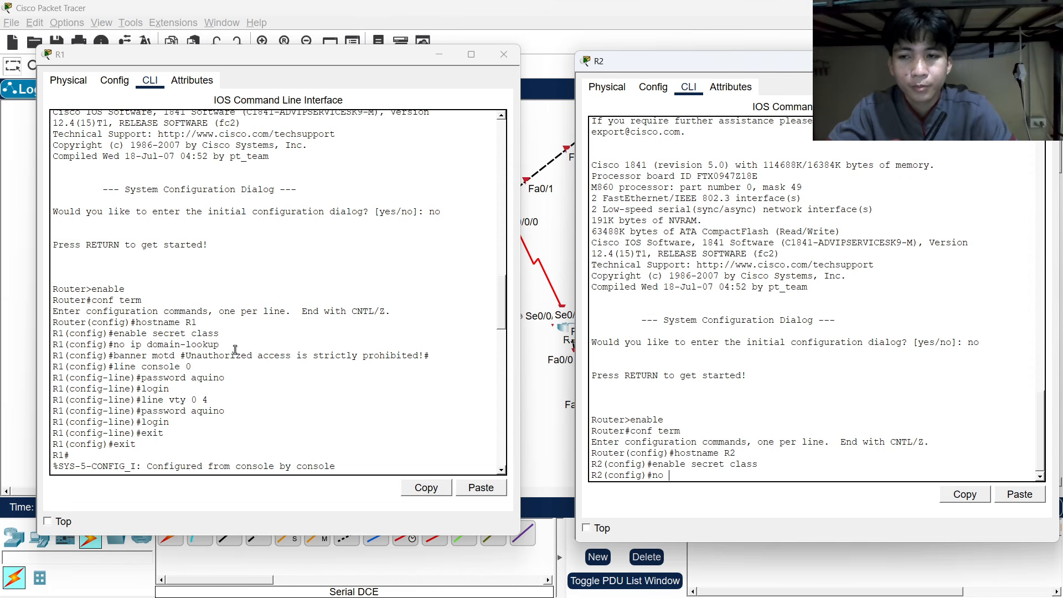
{"action": "type", "text": "no ip d"}
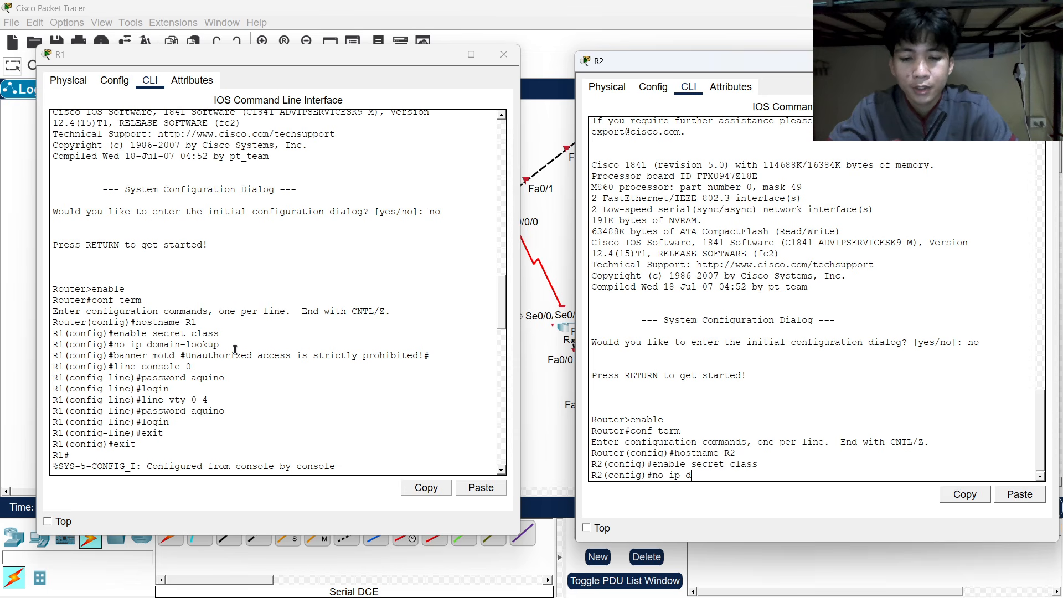
{"action": "type", "text": "omain-lo"}
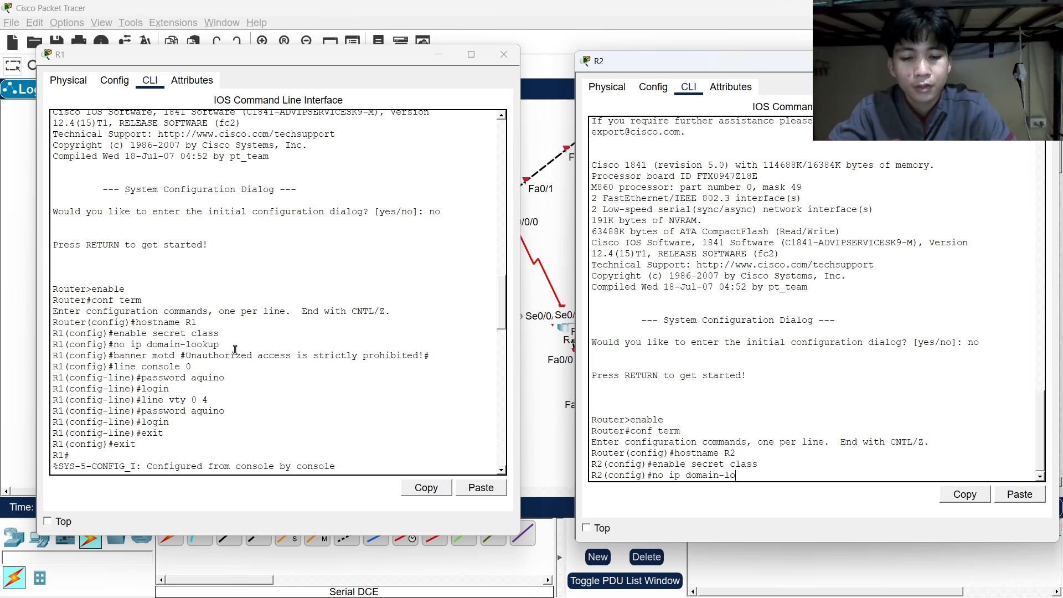
{"action": "type", "text": "okup"}
{"action": "key", "text": "Return"}
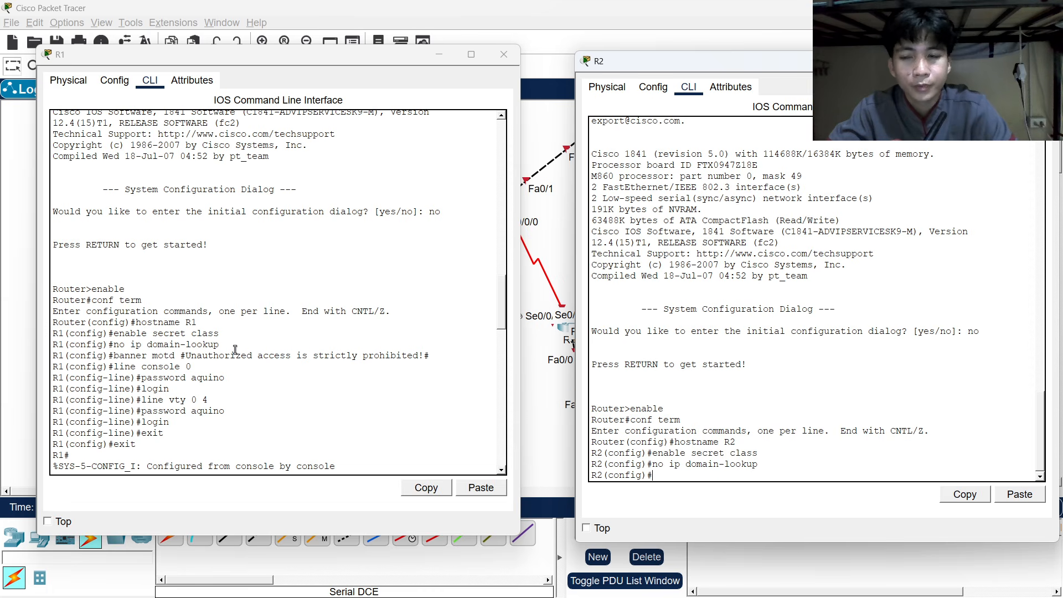
{"action": "type", "text": "banner"}
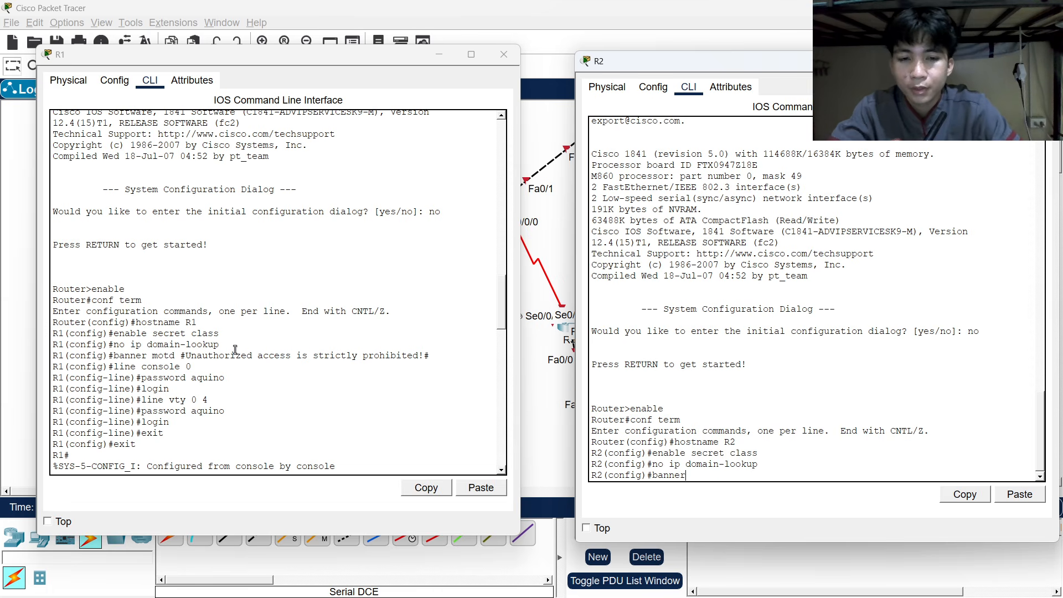
{"action": "type", "text": " motd"}
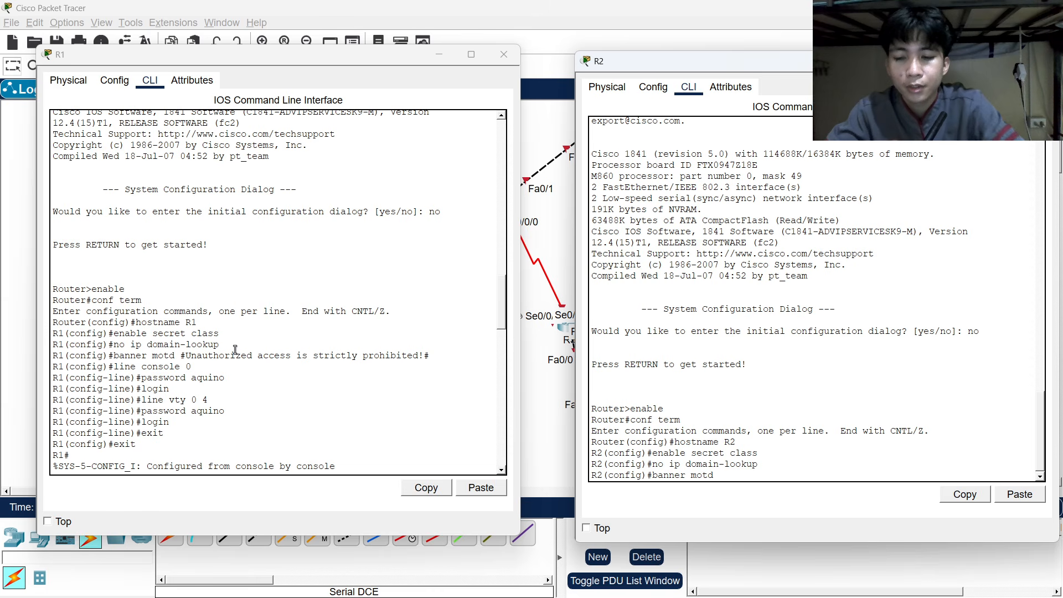
{"action": "type", "text": " #Unaut"}
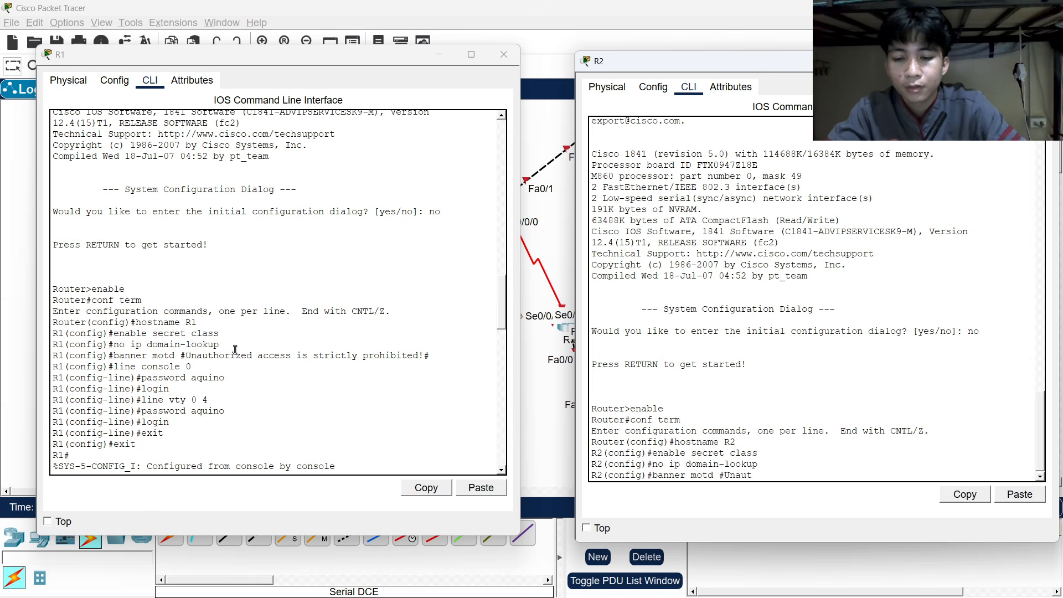
{"action": "type", "text": "horized"}
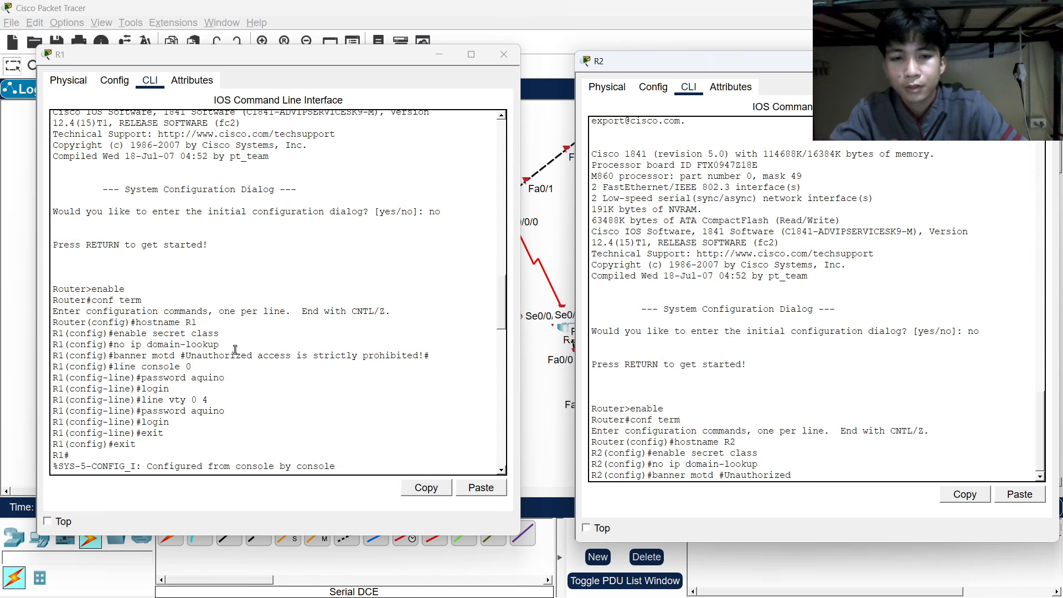
{"action": "type", "text": " access is"}
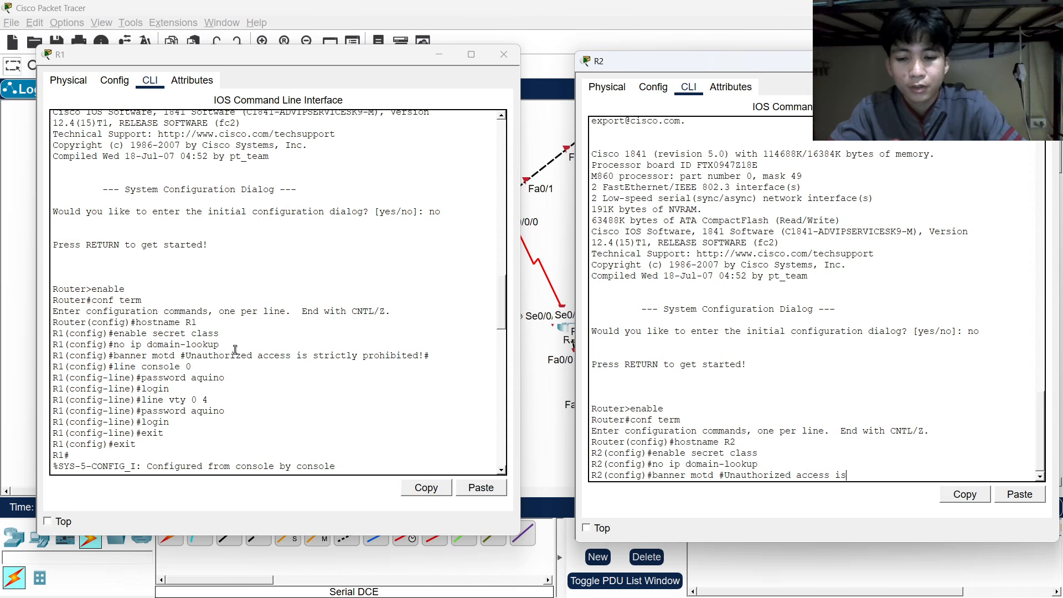
{"action": "type", "text": " stric"}
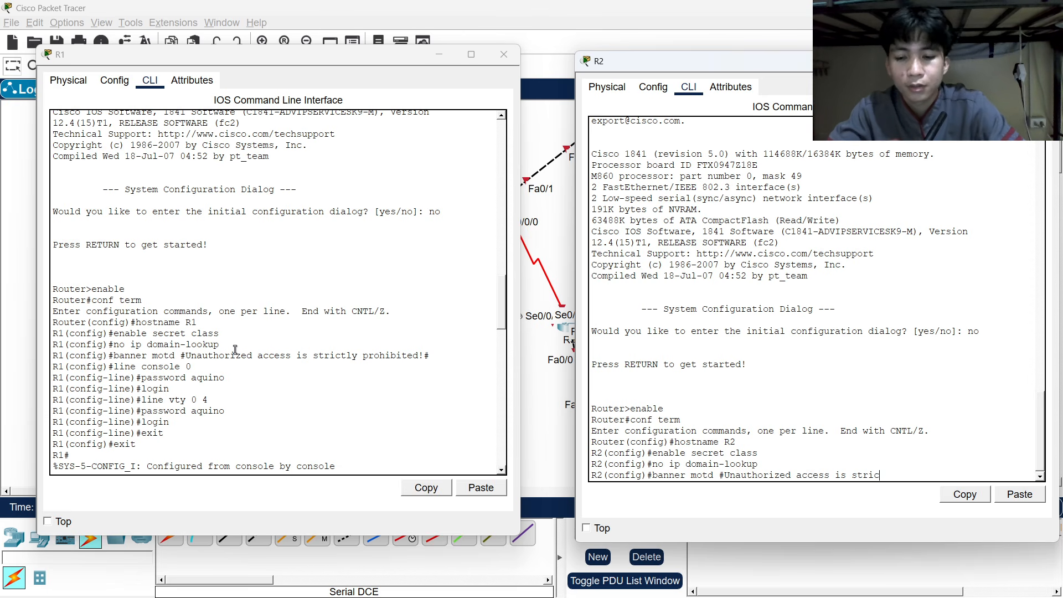
{"action": "type", "text": "tly p"}
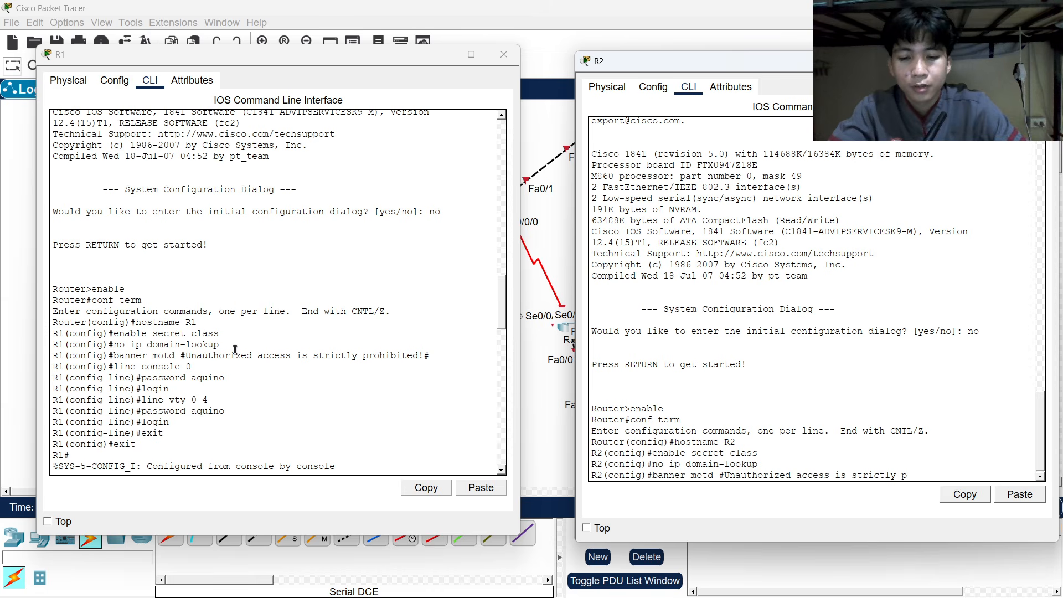
{"action": "type", "text": "rohibited"}
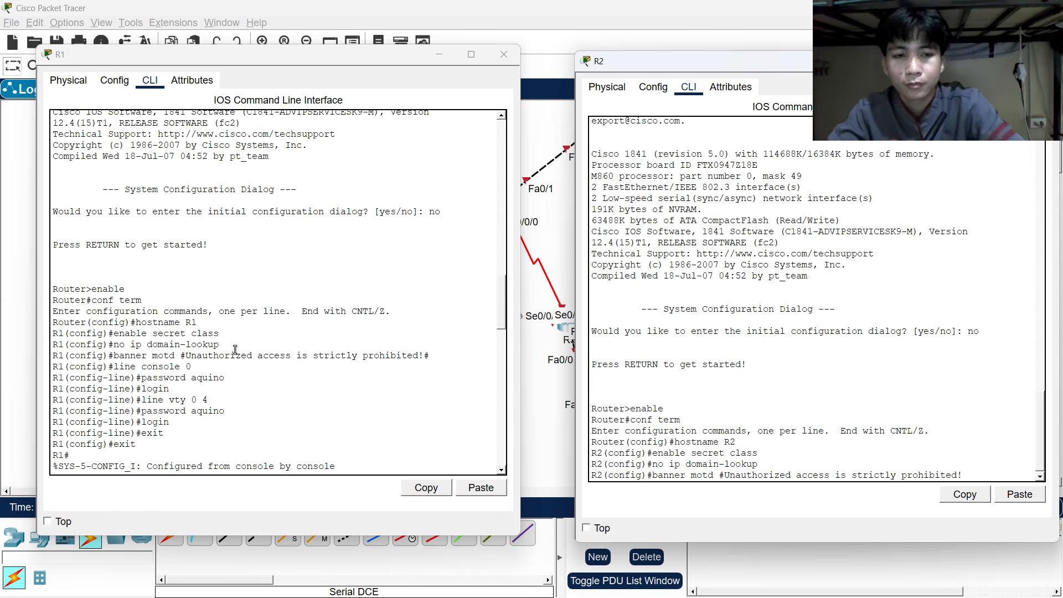
{"action": "type", "text": "!#"}
{"action": "key", "text": "Return"}
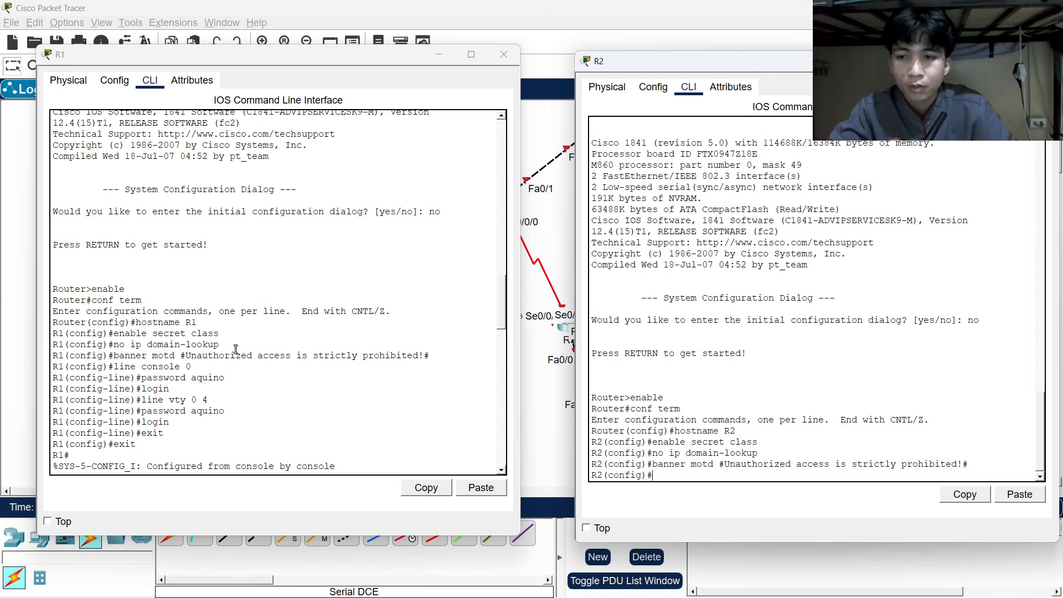
Give R2's console 0 line a password and require login.
{"action": "type", "text": "ine"}
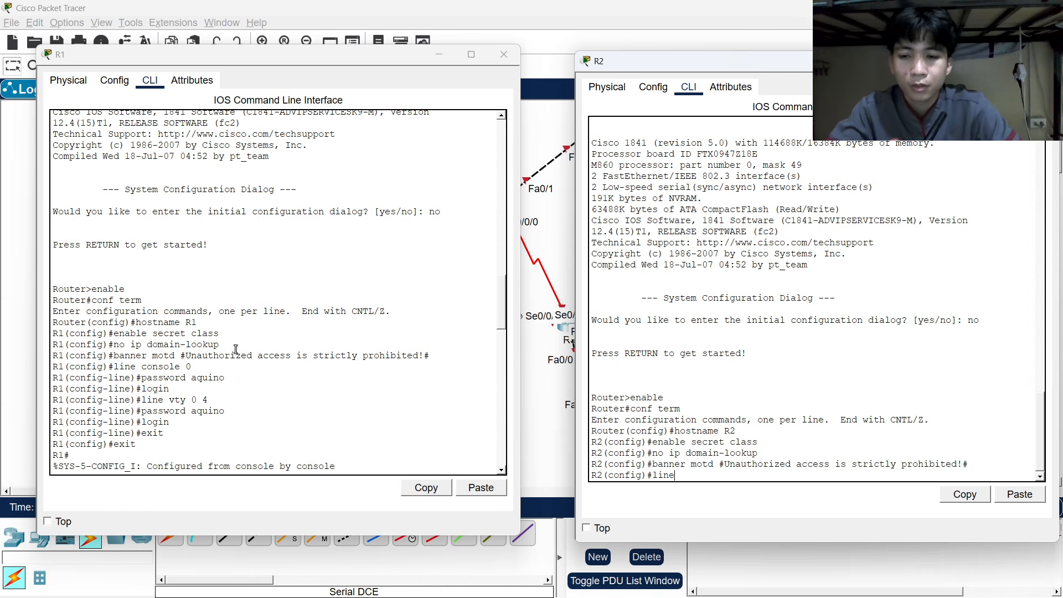
{"action": "type", "text": " cons"}
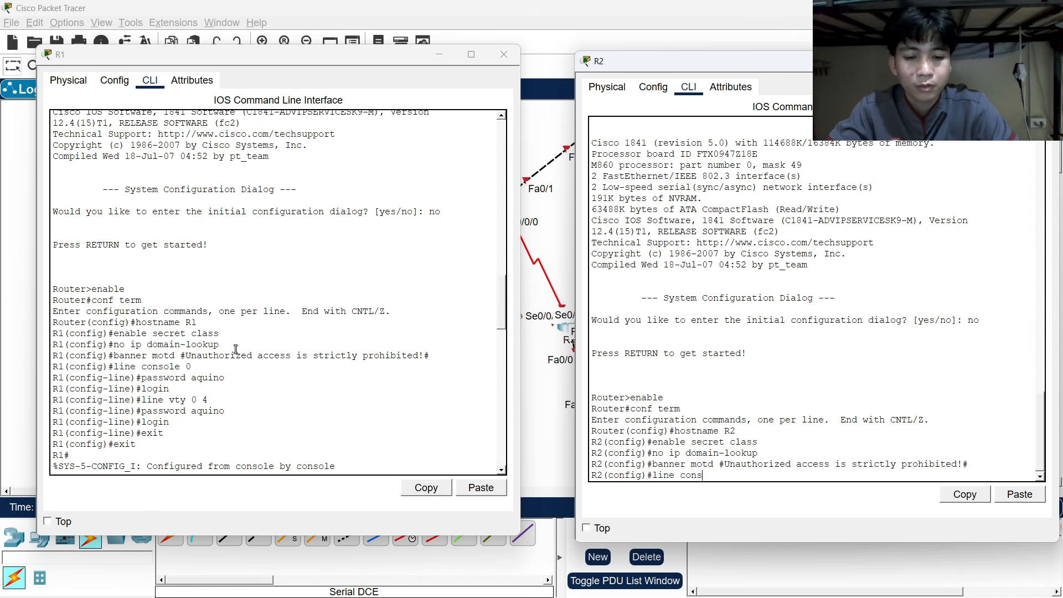
{"action": "type", "text": "ile 0"}
{"action": "key", "text": "Return"}
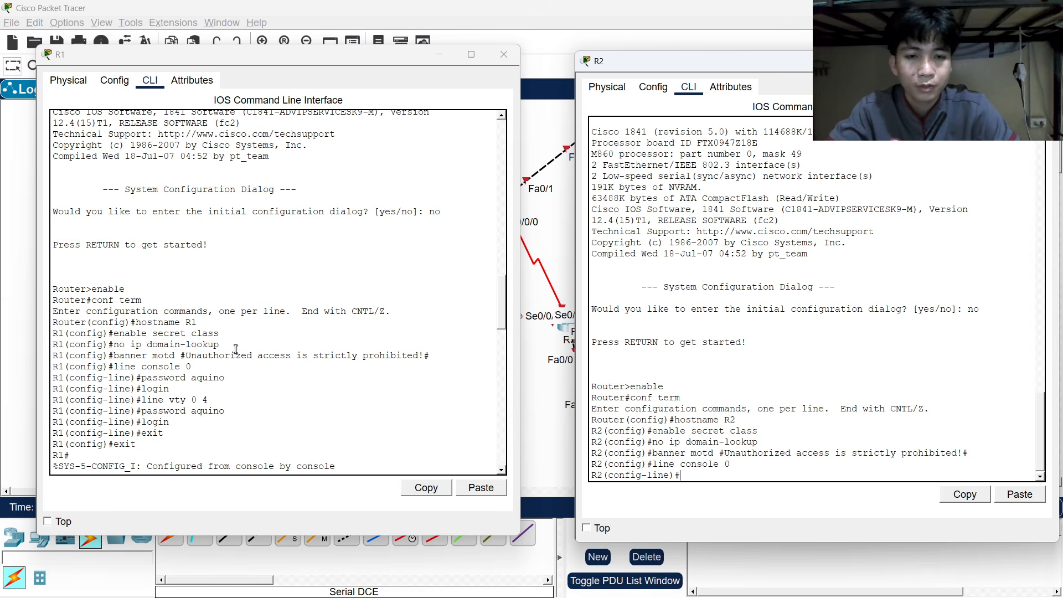
{"action": "type", "text": "pas"}
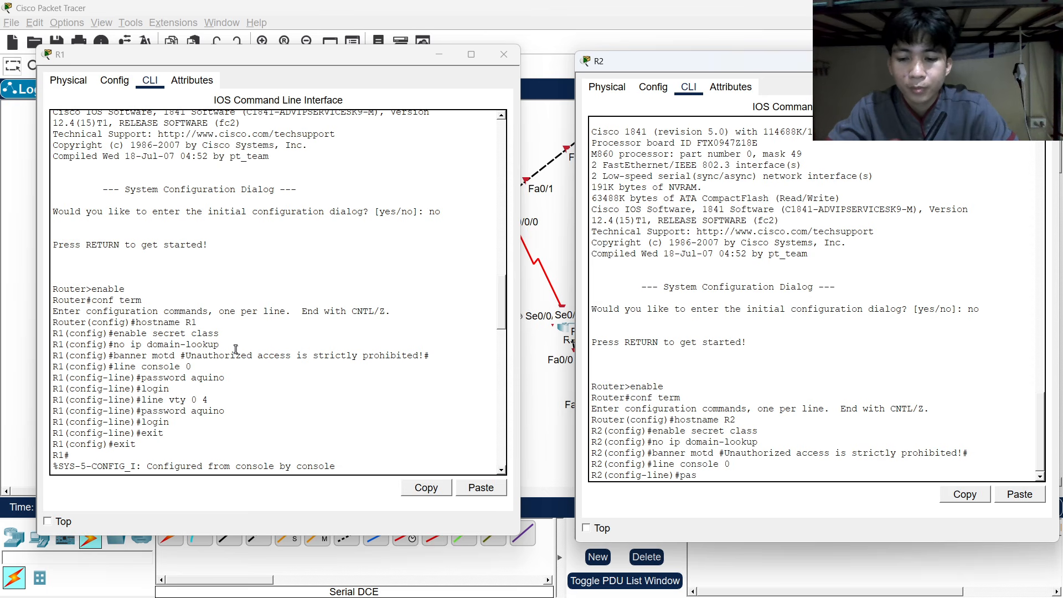
{"action": "type", "text": "sword aqui"}
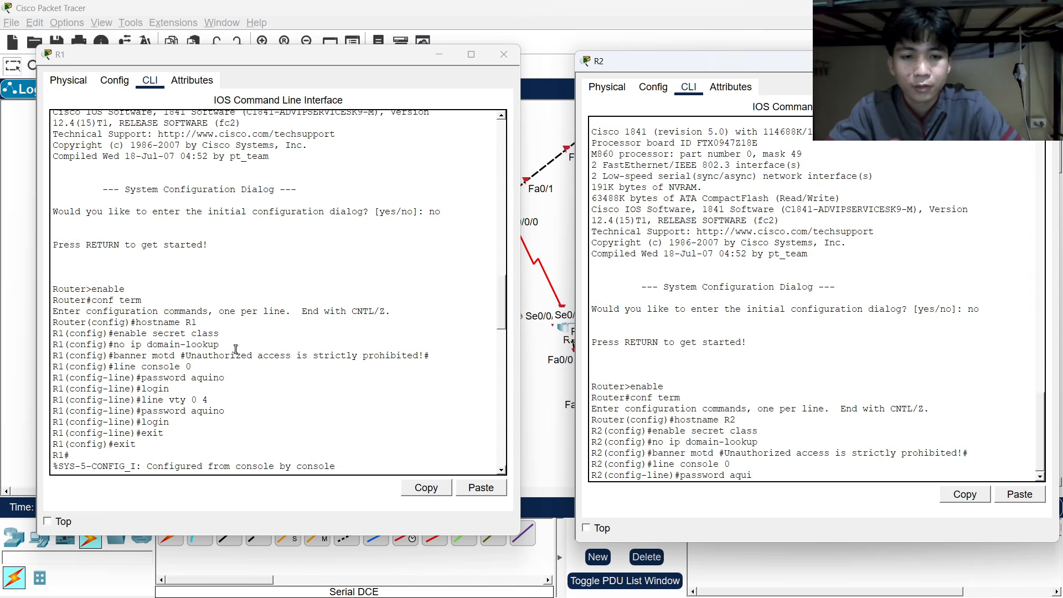
{"action": "type", "text": "no"}
{"action": "key", "text": "Return"}
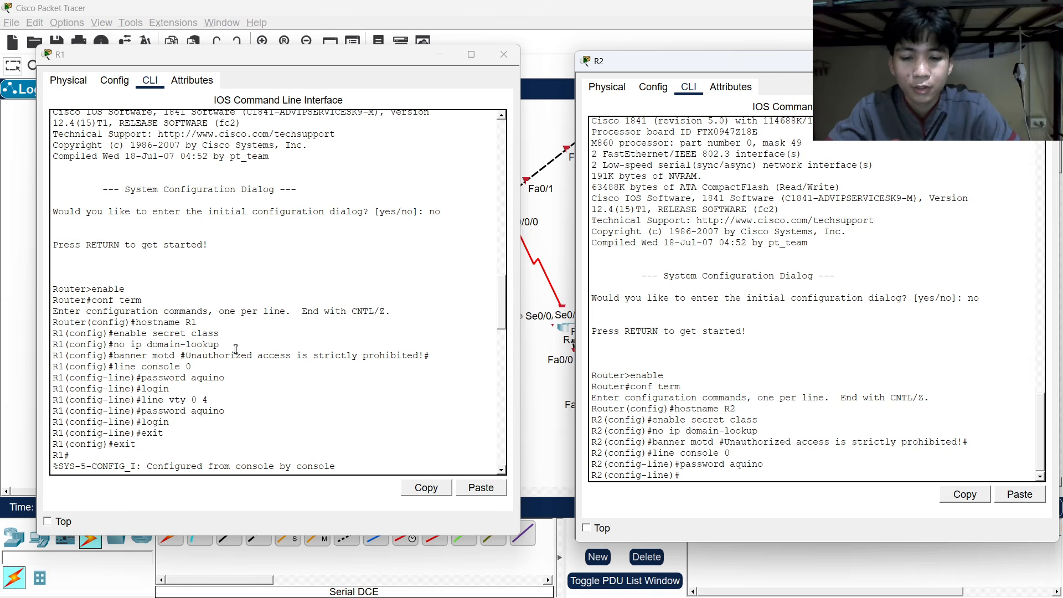
{"action": "type", "text": "login"}
{"action": "key", "text": "Return"}
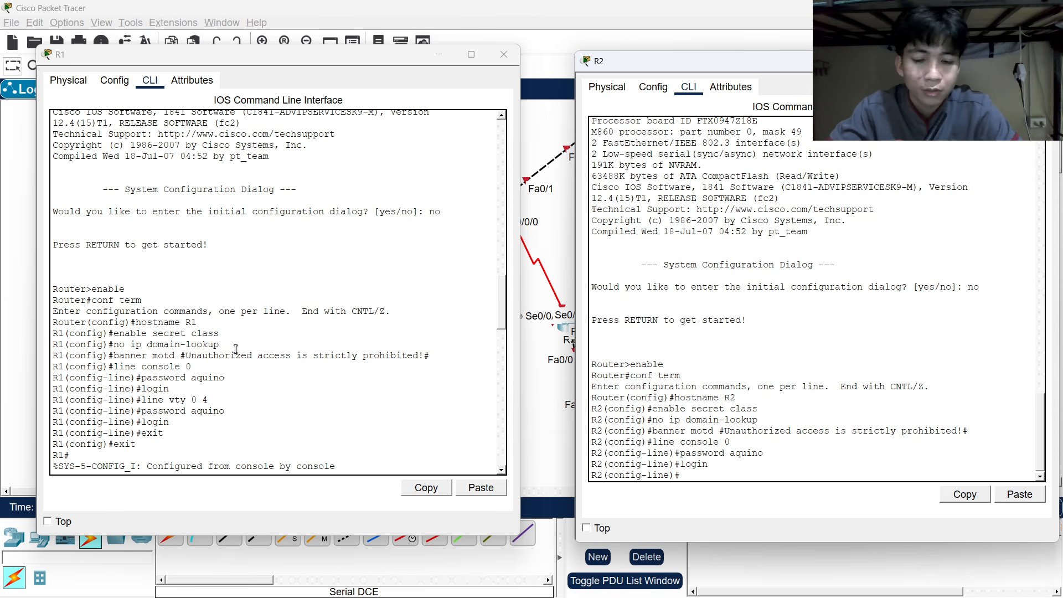
Set the same password on vty lines 0–4 with login required, then exit configuration mode.
{"action": "type", "text": "k"}
{"action": "key", "text": "BackSpace"}
{"action": "type", "text": "line"}
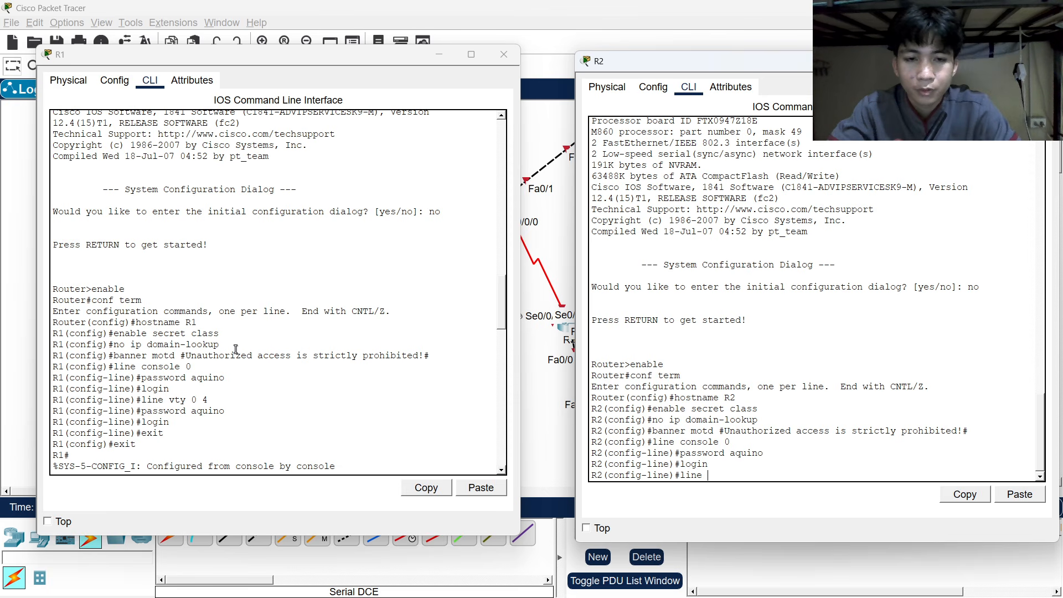
{"action": "type", "text": " vt"}
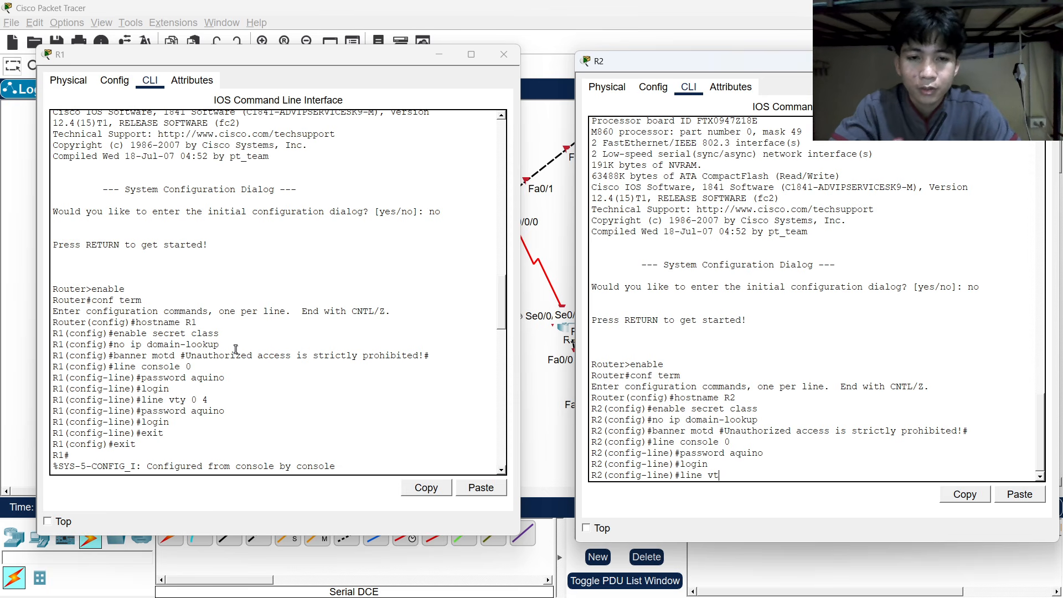
{"action": "type", "text": "y 0 4"}
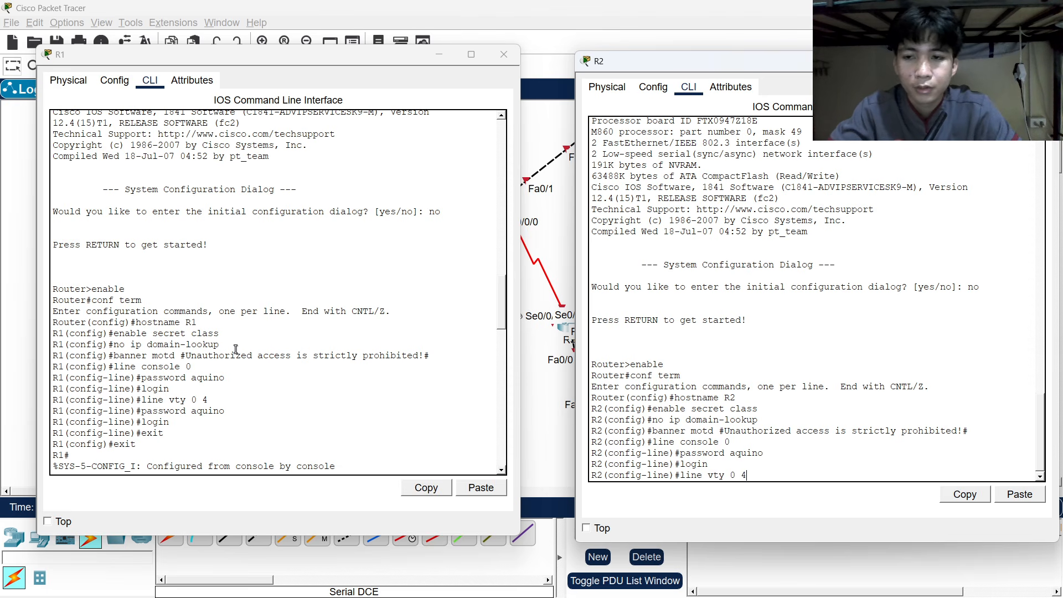
{"action": "key", "text": "Return"}
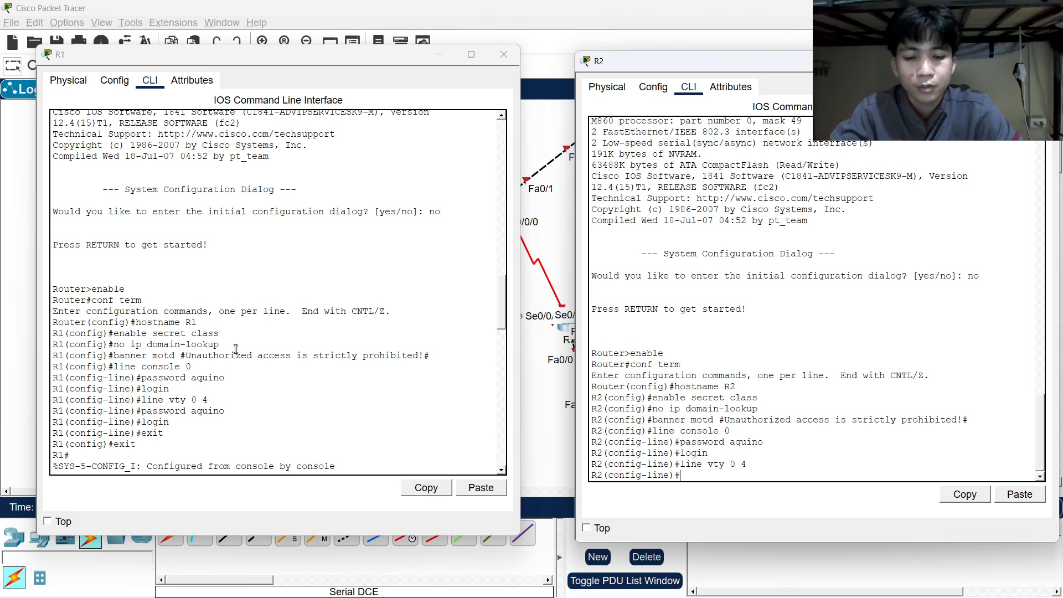
{"action": "type", "text": "password aq"}
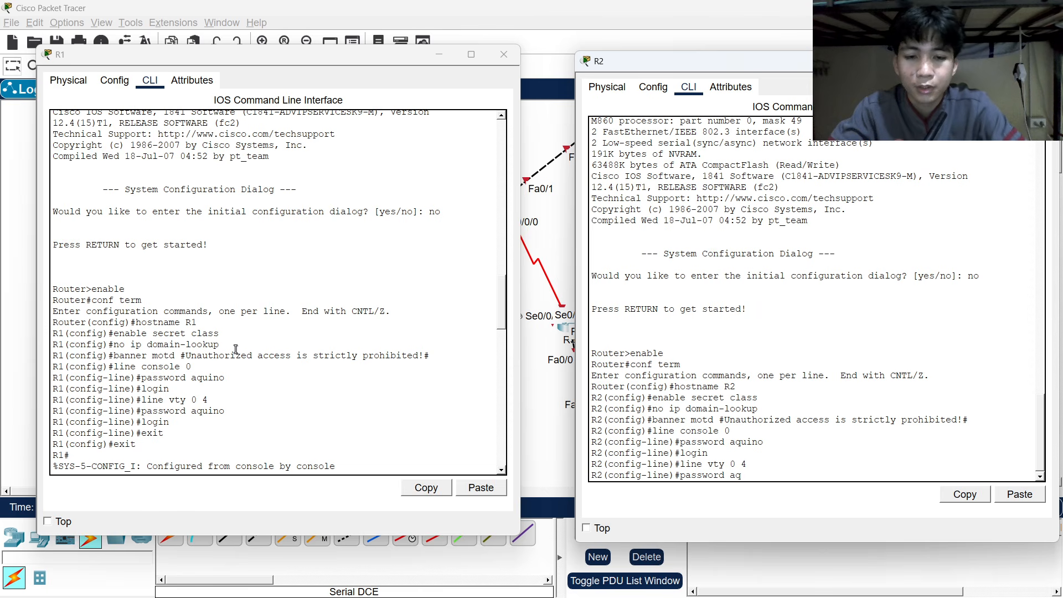
{"action": "type", "text": "uino"}
{"action": "key", "text": "Return"}
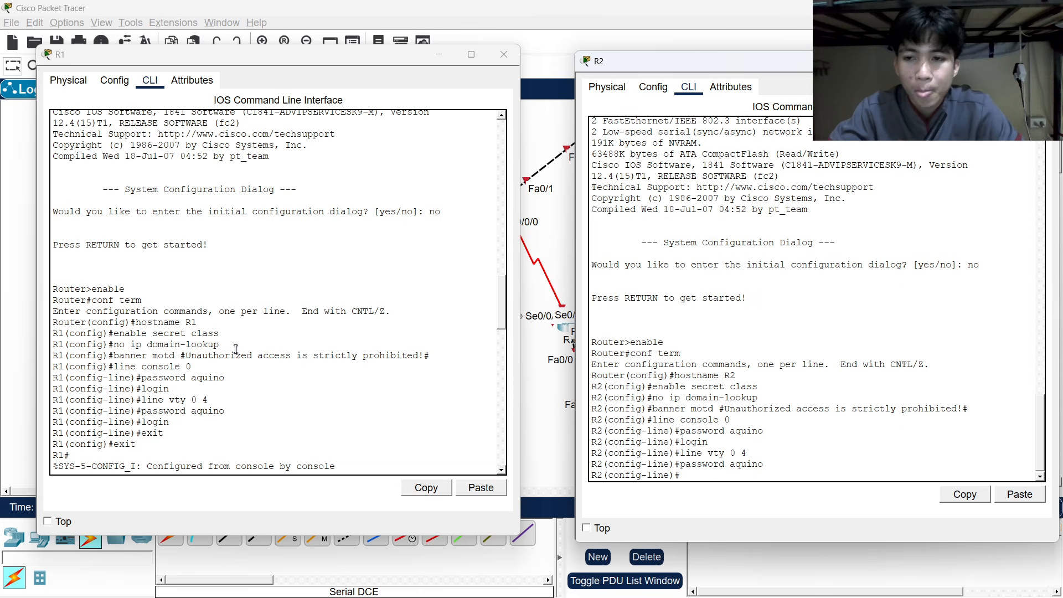
{"action": "type", "text": "login"}
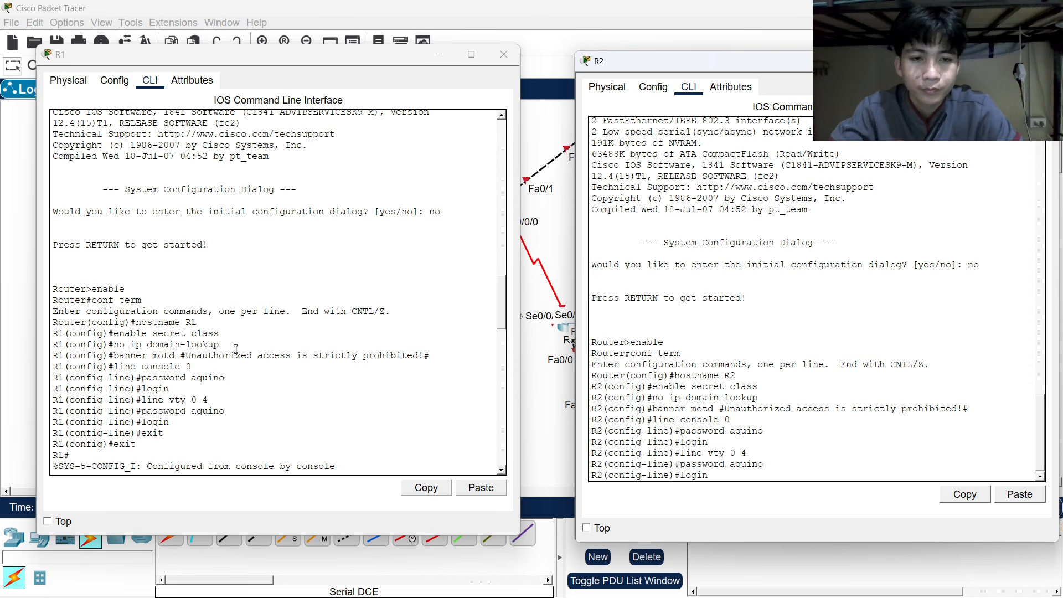
{"action": "key", "text": "Return"}
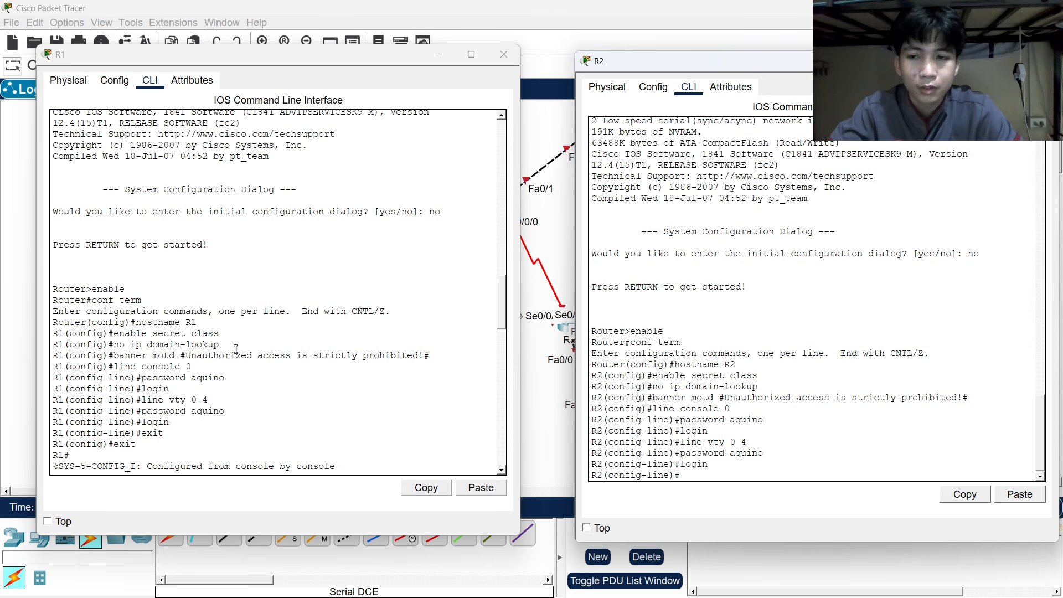
{"action": "type", "text": "e"}
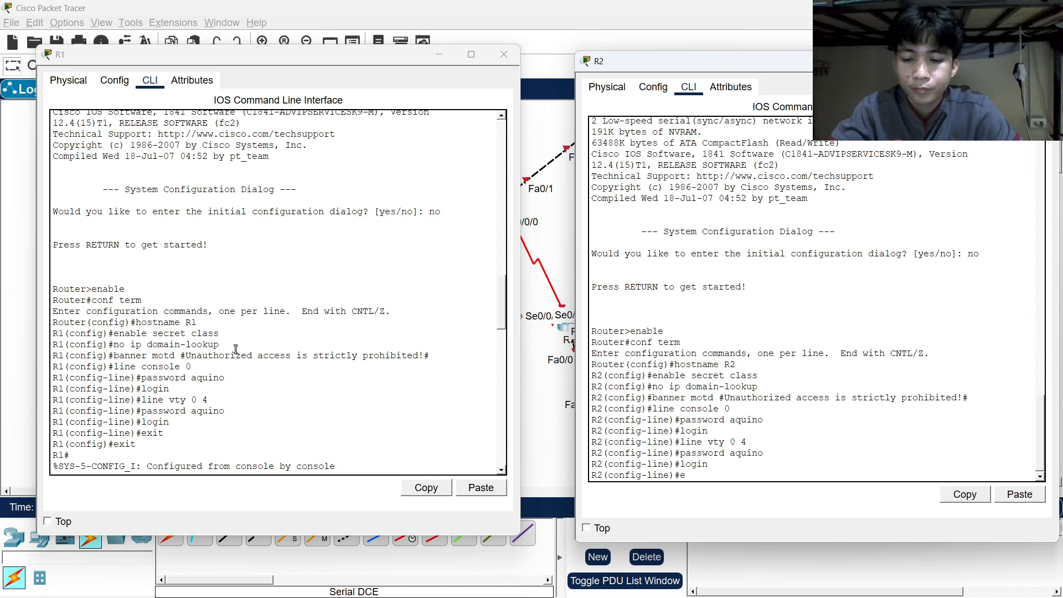
{"action": "type", "text": "xit"}
{"action": "key", "text": "Return"}
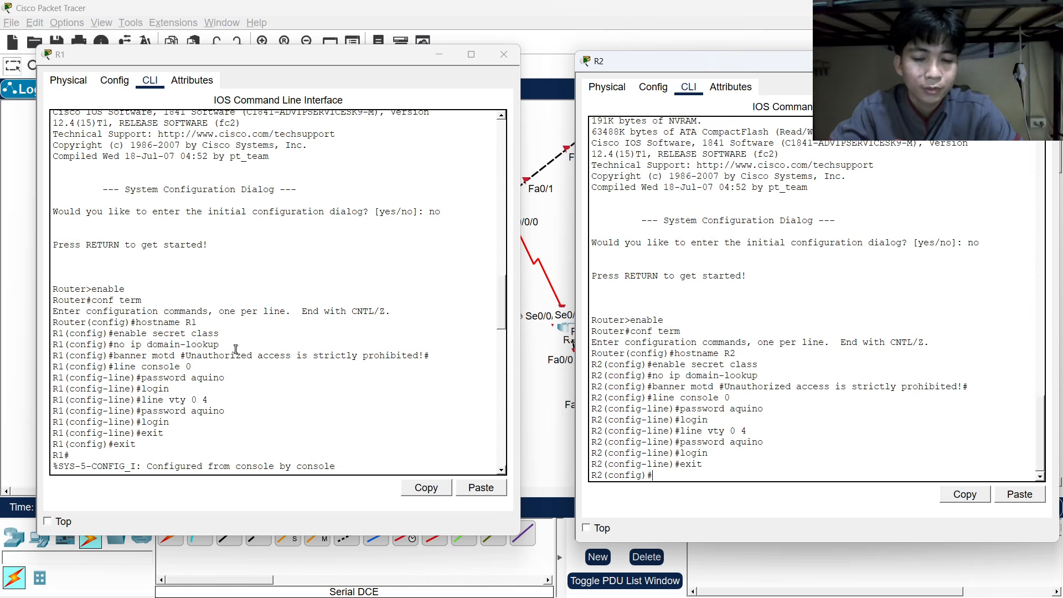
{"action": "type", "text": "exit"}
{"action": "key", "text": "Return"}
{"action": "key", "text": "Return"}
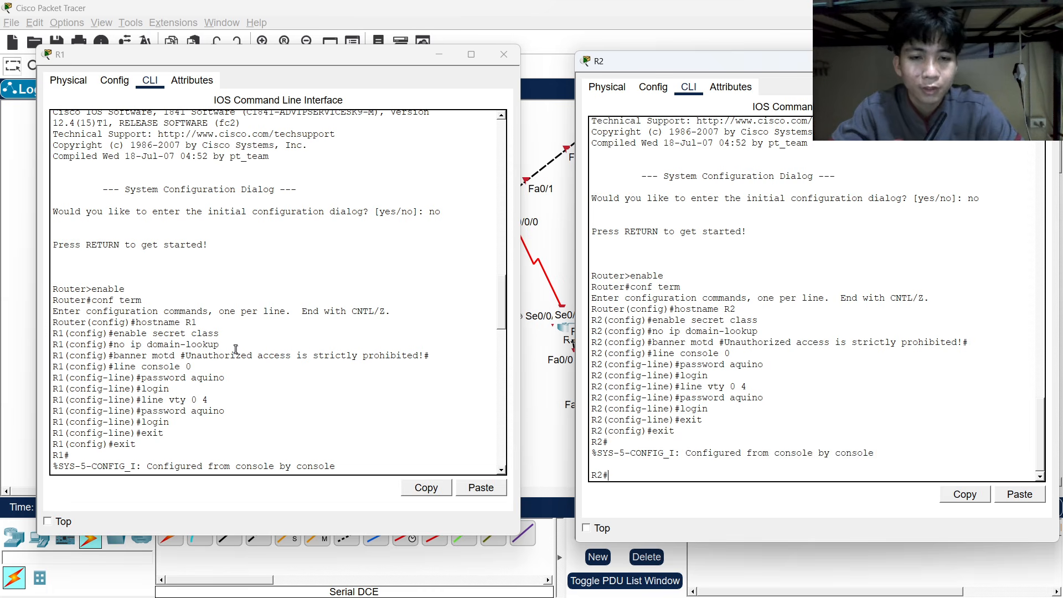
{"action": "type", "text": "exit"}
Log back into R2 with the line password, enter the enable secret, and run configure terminal.
{"action": "key", "text": "Return"}
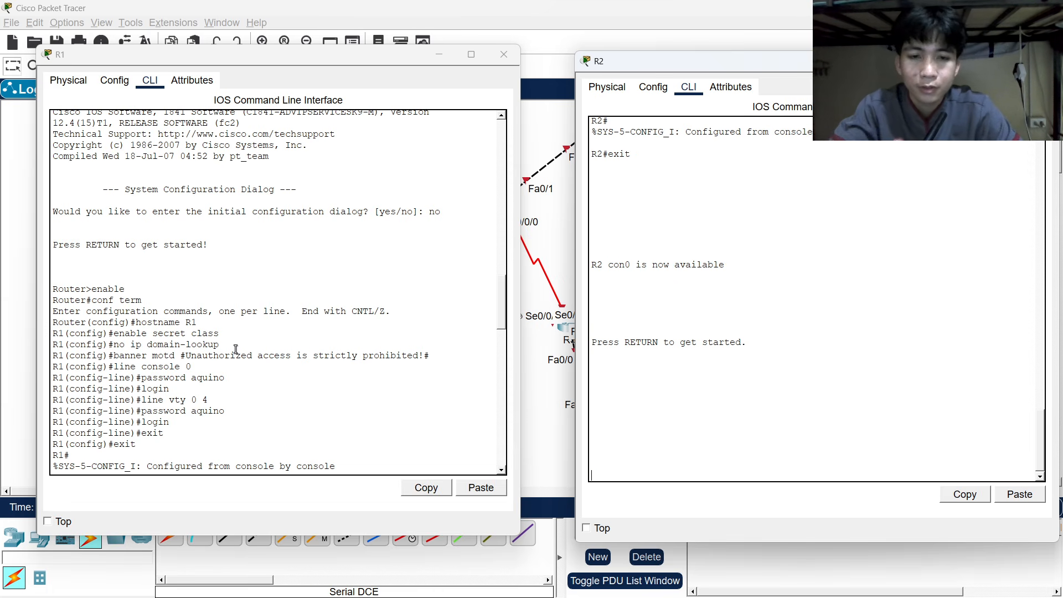
{"action": "key", "text": "Return"}
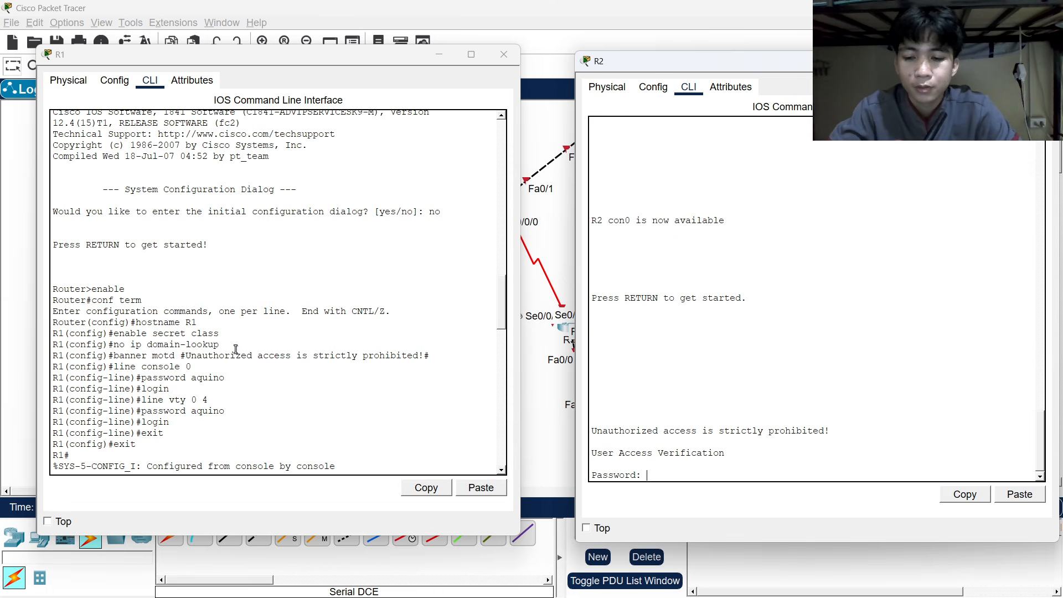
{"action": "type", "text": "aquino"}
{"action": "key", "text": "Return"}
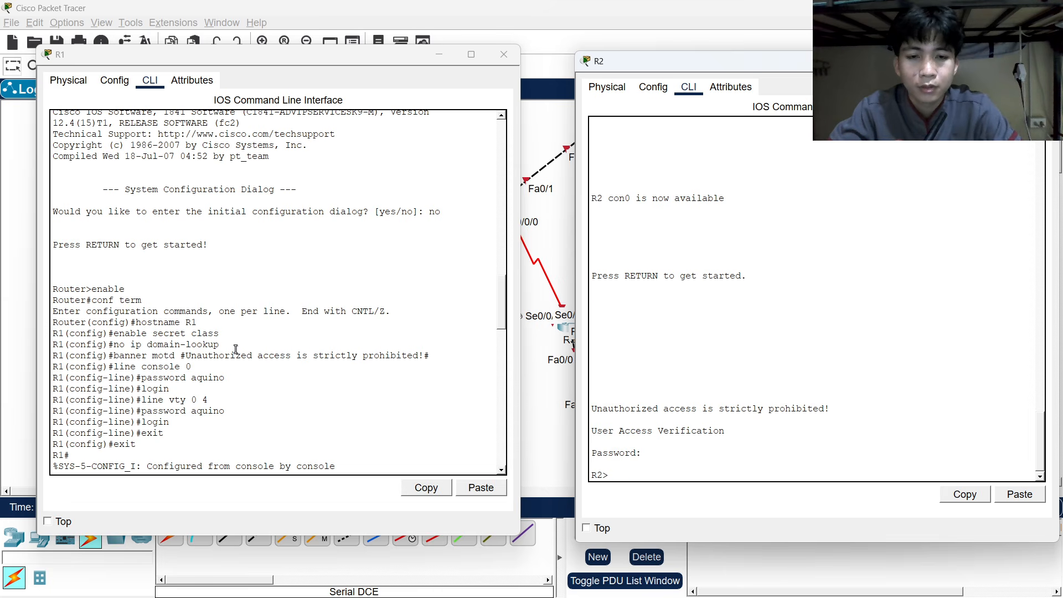
{"action": "type", "text": "enable"}
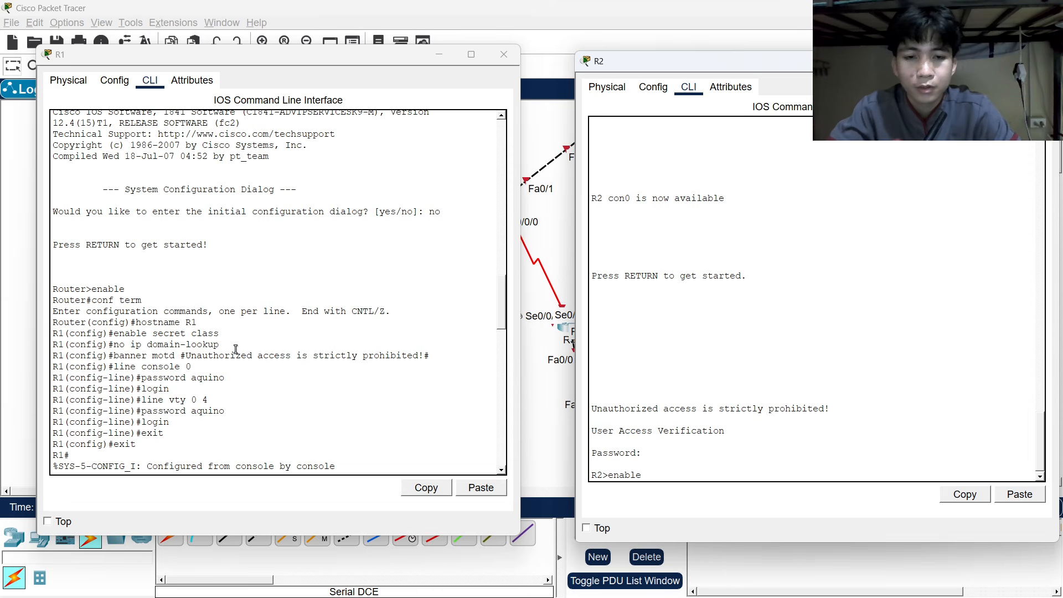
{"action": "key", "text": "Return"}
{"action": "type", "text": "class"}
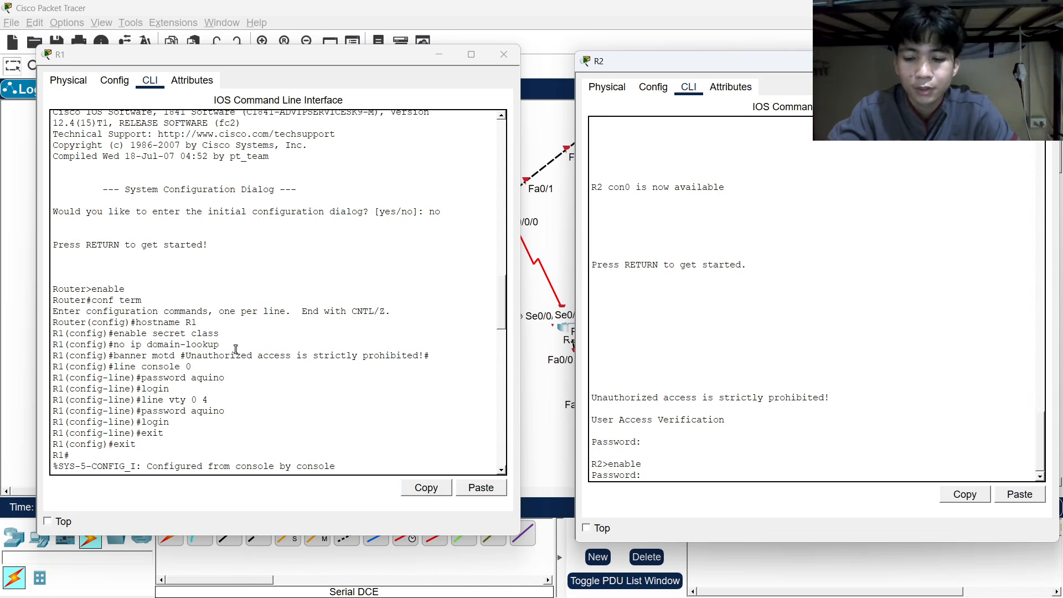
{"action": "key", "text": "Return"}
{"action": "type", "text": "c"}
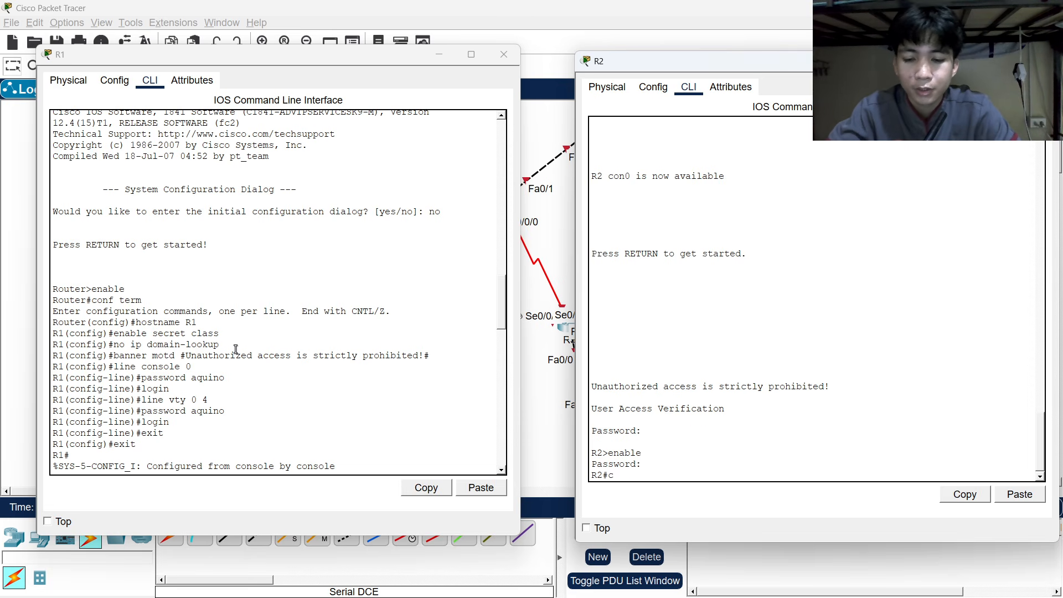
{"action": "type", "text": "onfigure"}
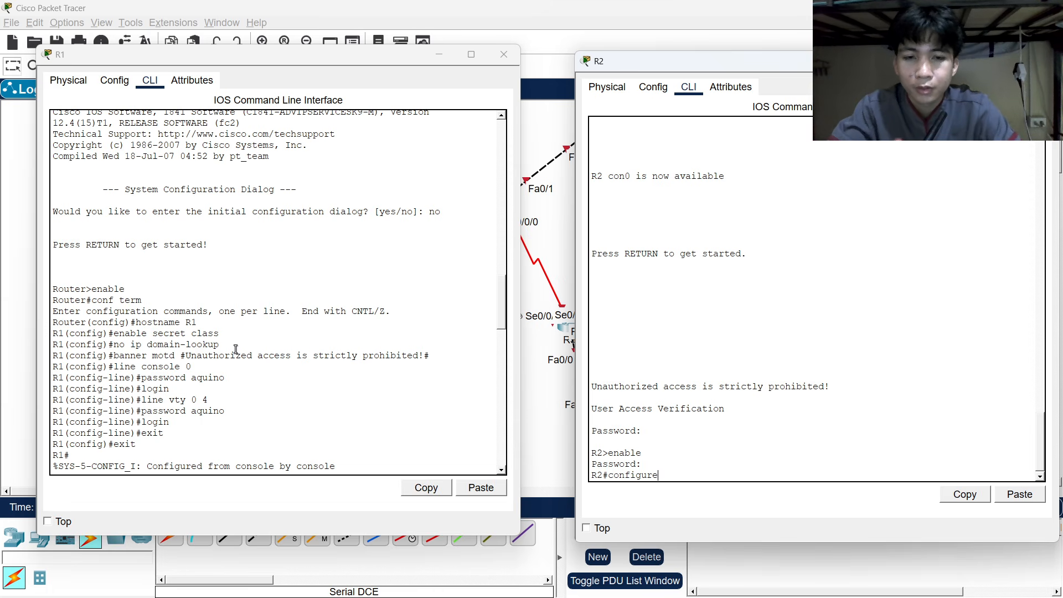
{"action": "type", "text": " termina"}
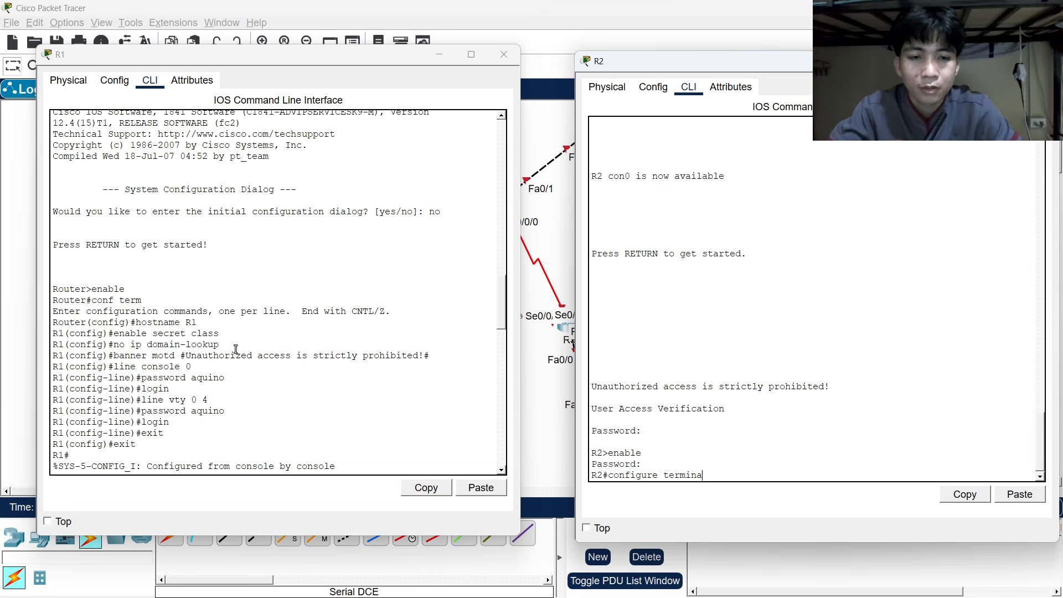
{"action": "type", "text": "l"}
{"action": "key", "text": "Return"}
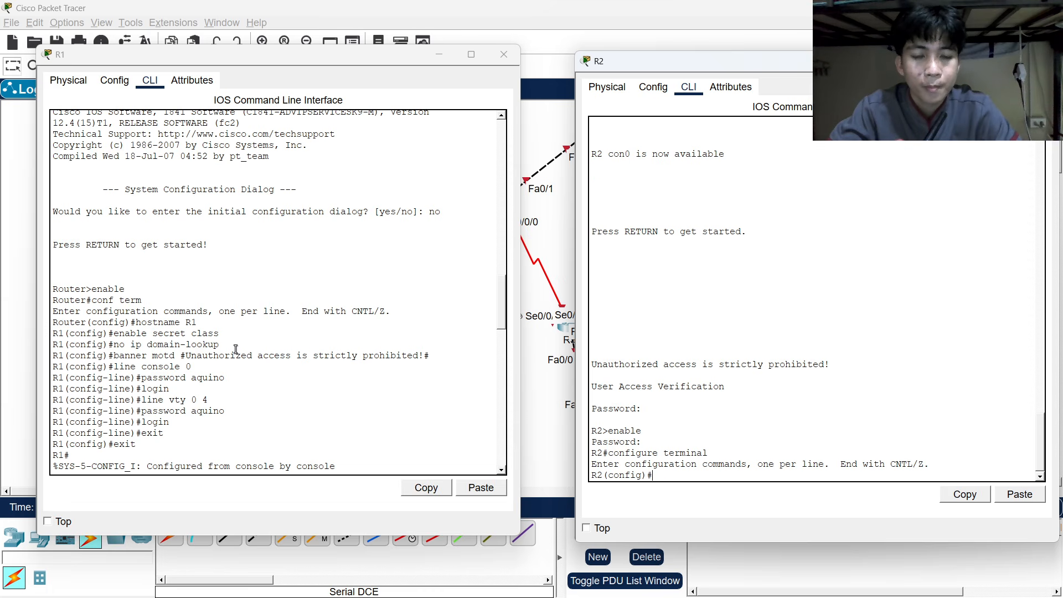
Close R1's console, enter interface fa0/0 on R2, and begin an ip address command.
{"action": "scroll", "coordinate": [228, 357], "scroll_direction": "down", "scroll_amount": 10}
{"action": "scroll", "coordinate": [228, 357], "scroll_direction": "down", "scroll_amount": 7}
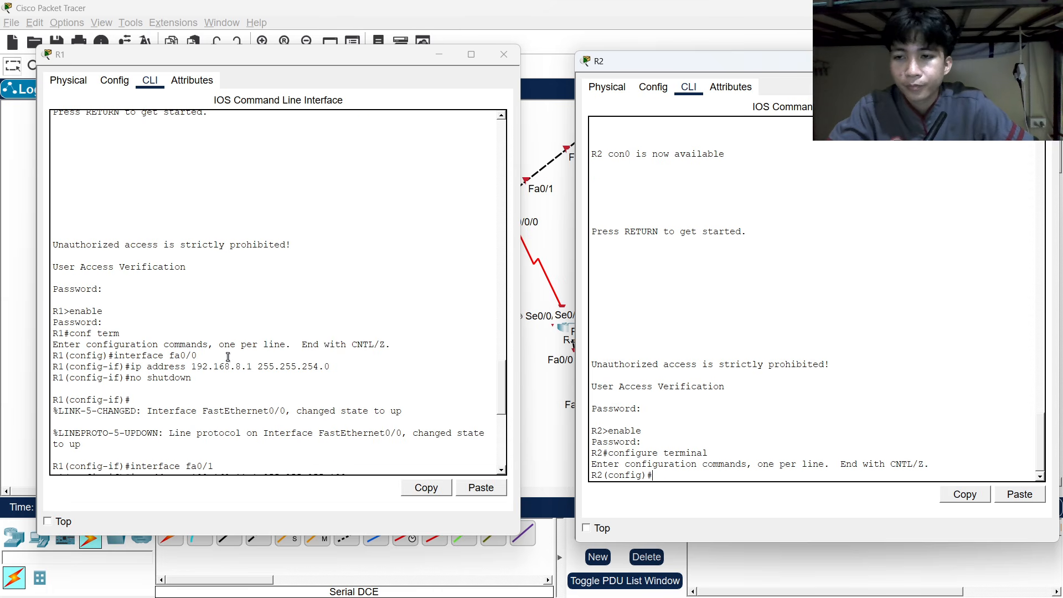
{"action": "scroll", "coordinate": [736, 402], "scroll_direction": "up", "scroll_amount": 2}
{"action": "scroll", "coordinate": [721, 410], "scroll_direction": "down", "scroll_amount": 1}
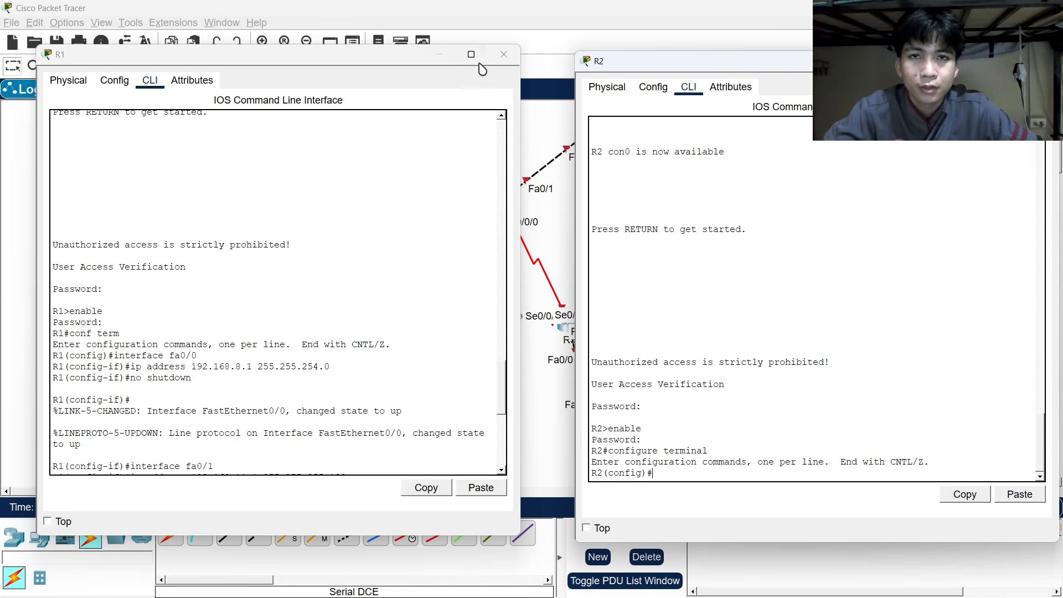
{"action": "left_click", "coordinate": [504, 53]}
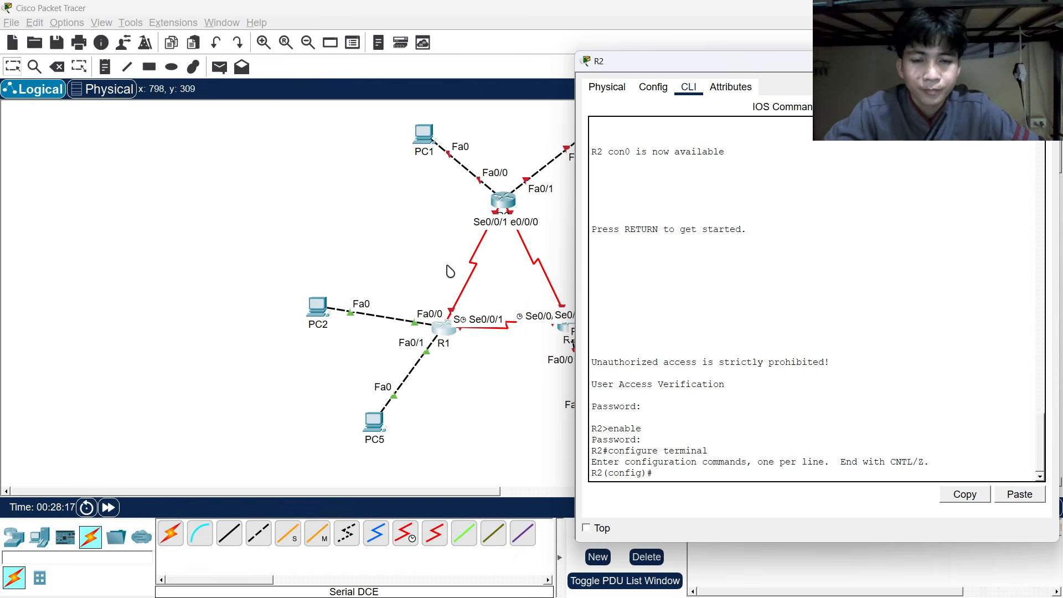
{"action": "type", "text": "inter"}
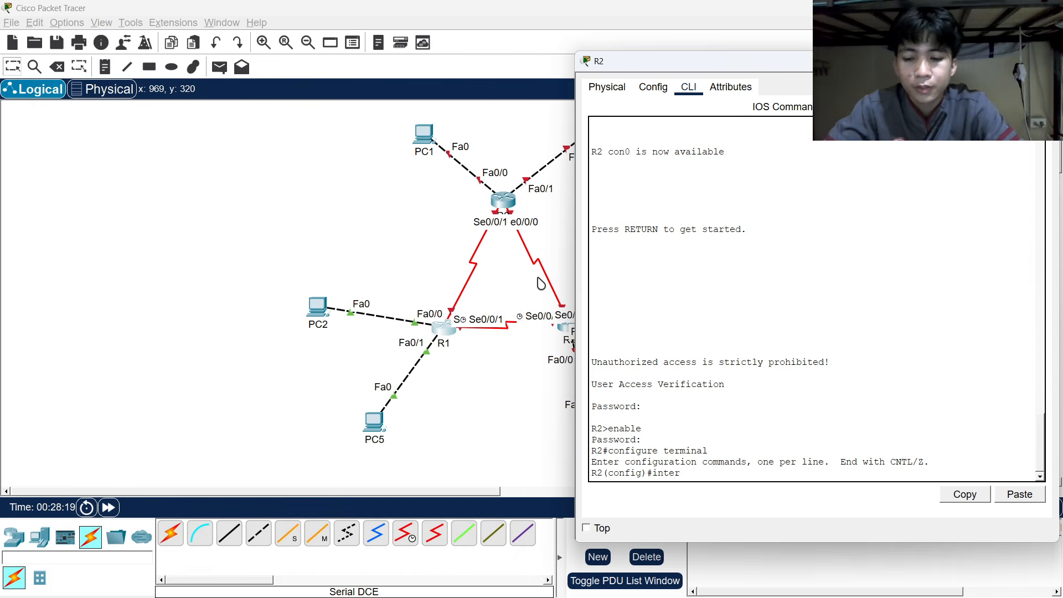
{"action": "type", "text": "face"}
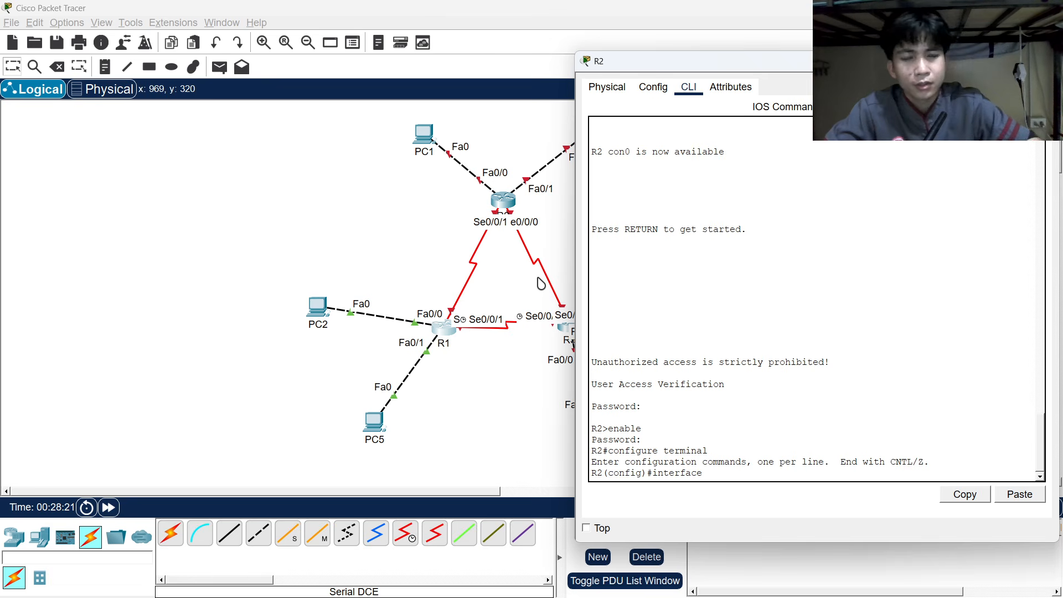
{"action": "left_click_drag", "start_coordinate": [663, 69], "coordinate": [742, 72]}
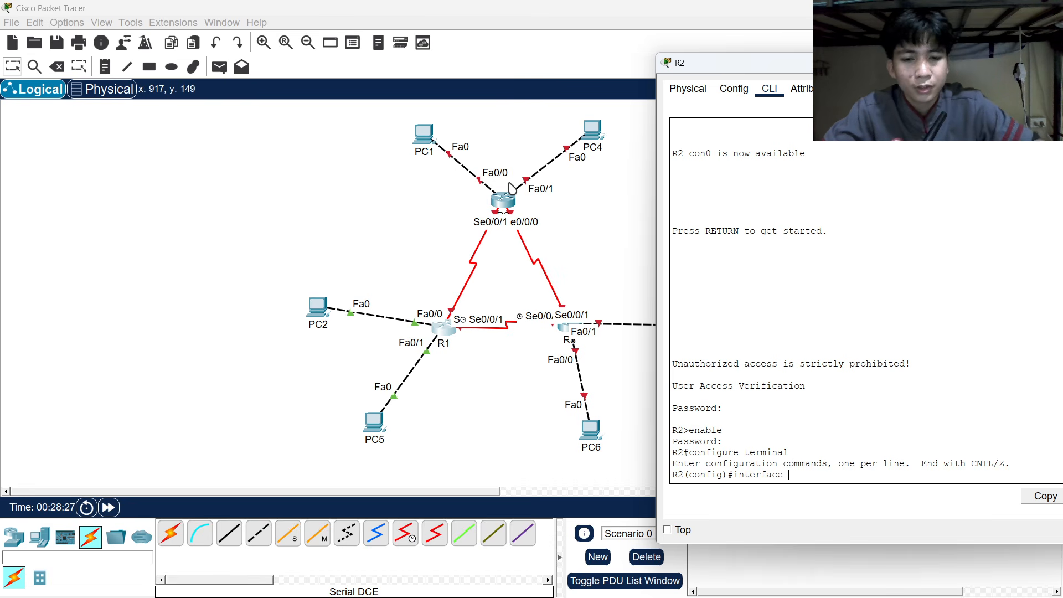
{"action": "type", "text": "f"}
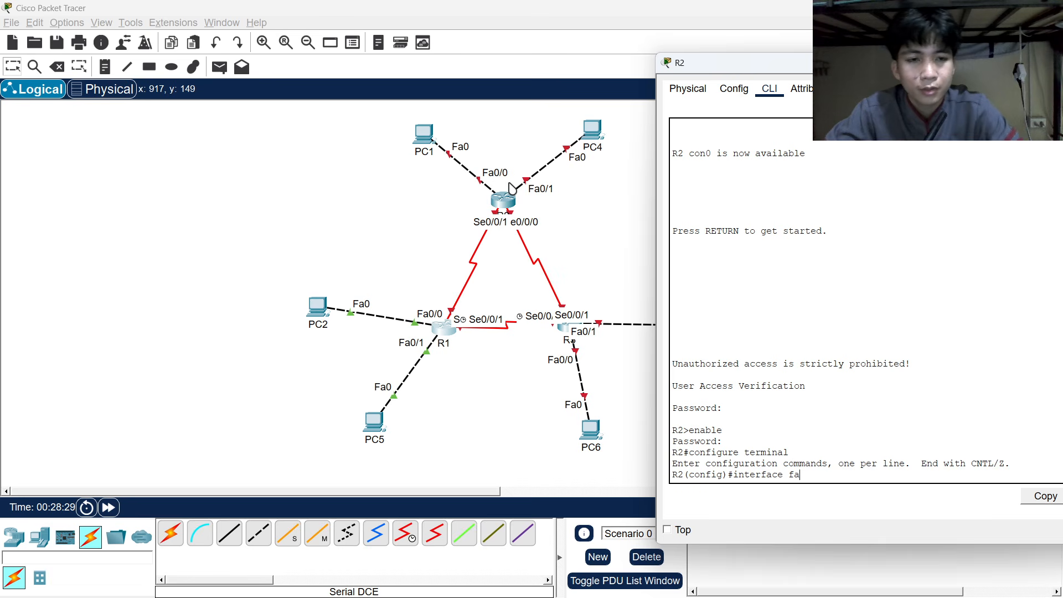
{"action": "type", "text": "a"}
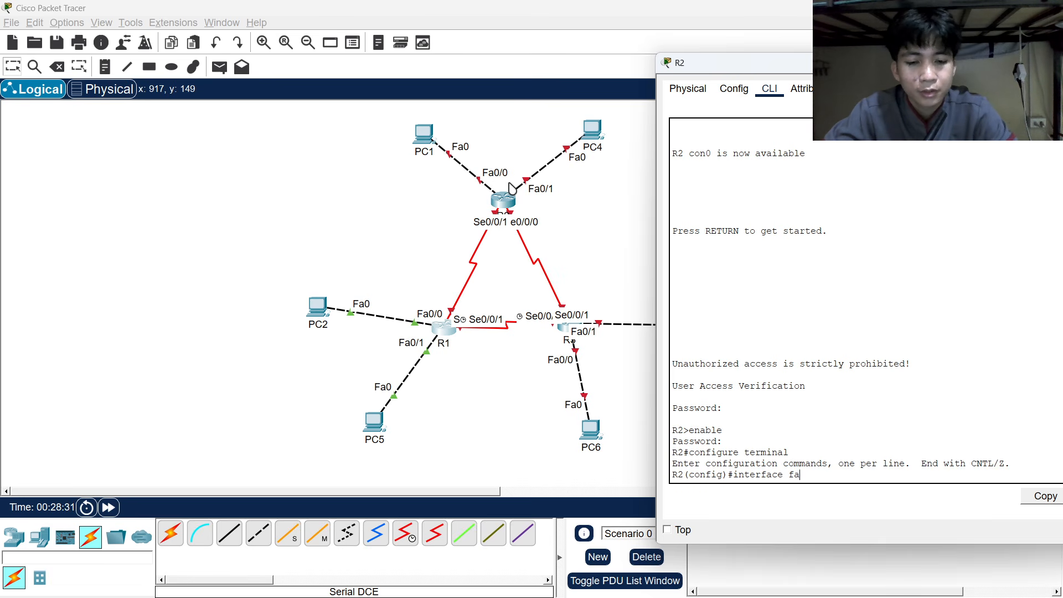
{"action": "type", "text": "0/0"}
{"action": "key", "text": "Return"}
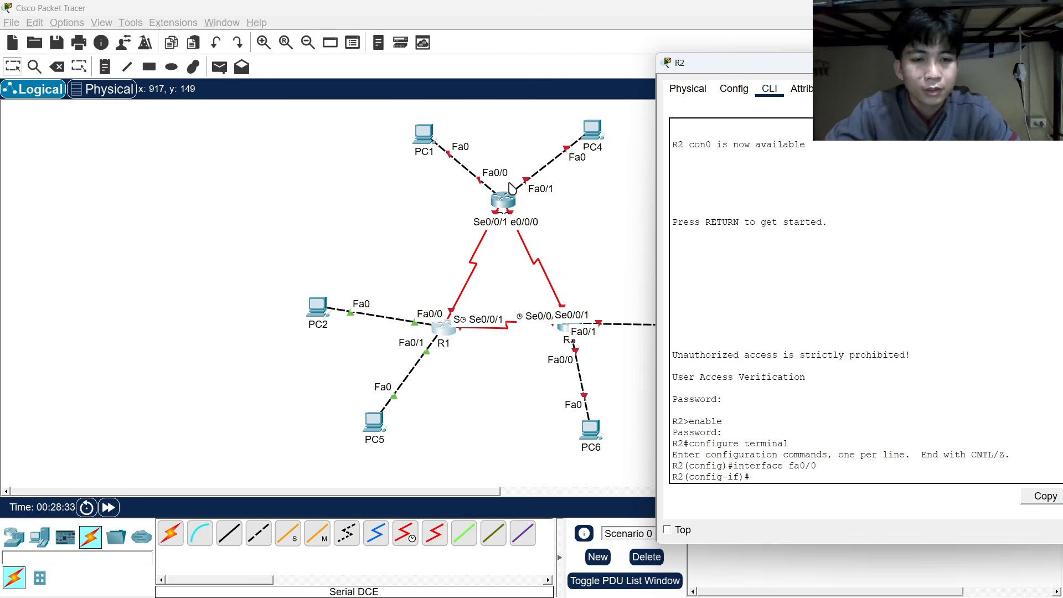
{"action": "type", "text": "ip address"}
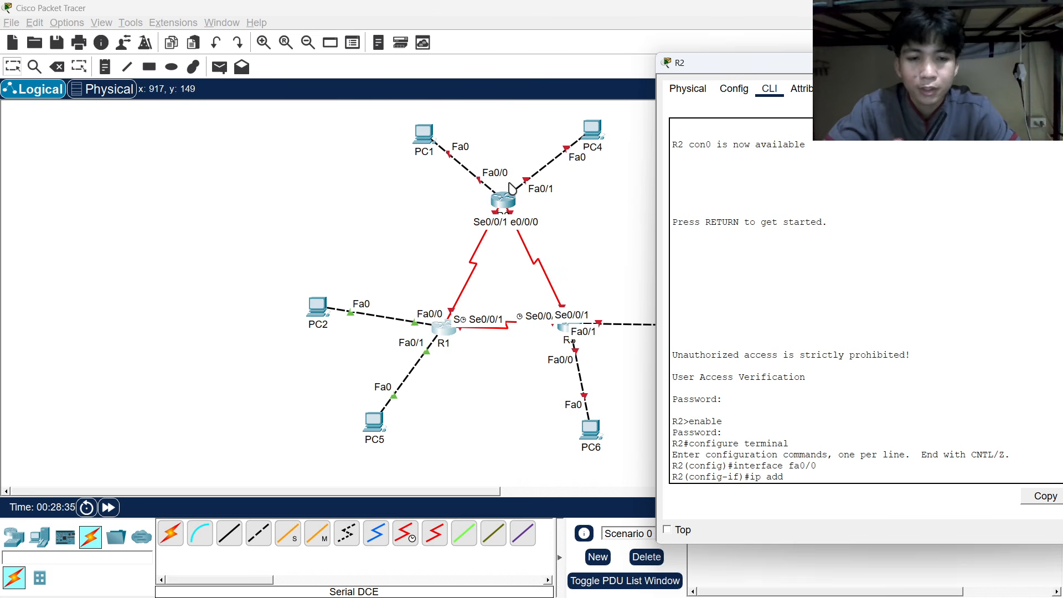
{"action": "key", "text": "alt+Tab"}
{"action": "key", "text": "alt+Tab"}
{"action": "key", "text": "alt+Tab"}
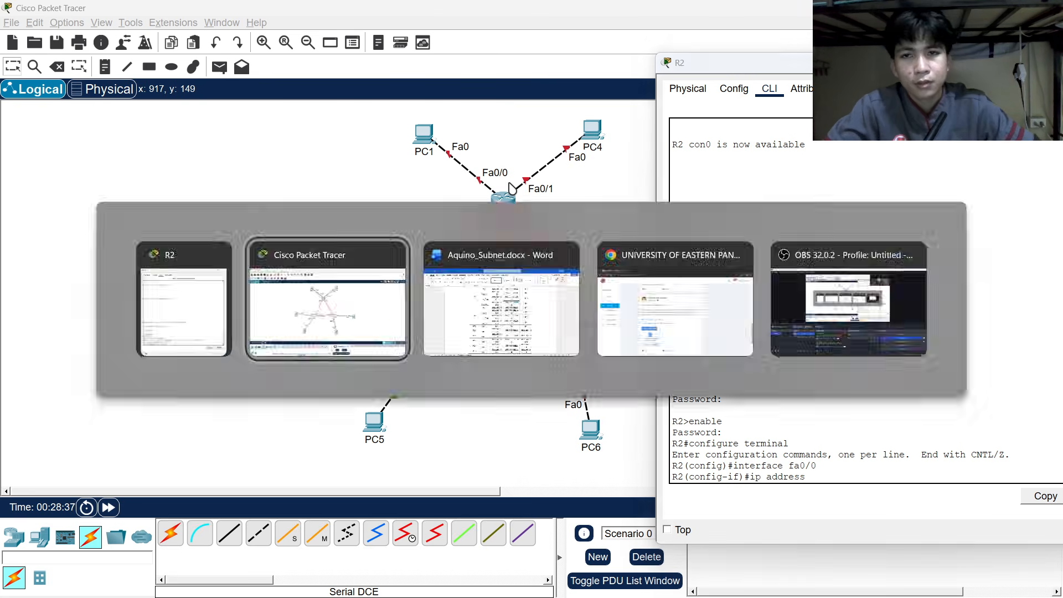
{"action": "key", "text": "alt+Tab"}
{"action": "key", "text": "alt+Tab"}
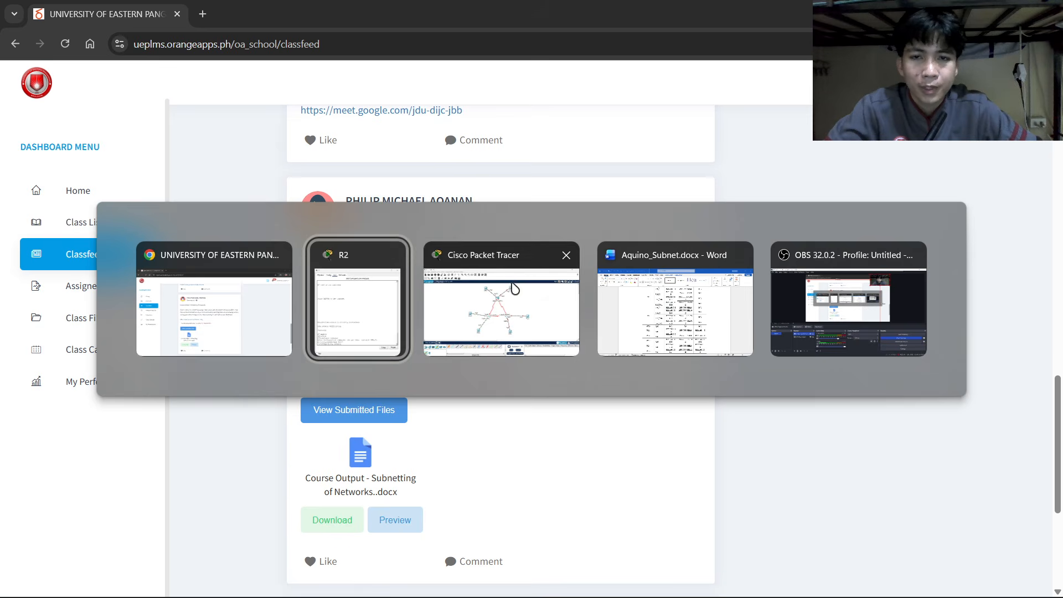
{"action": "key", "text": "alt+Tab"}
{"action": "key", "text": "alt+Tab"}
{"action": "key", "text": "alt+Tab"}
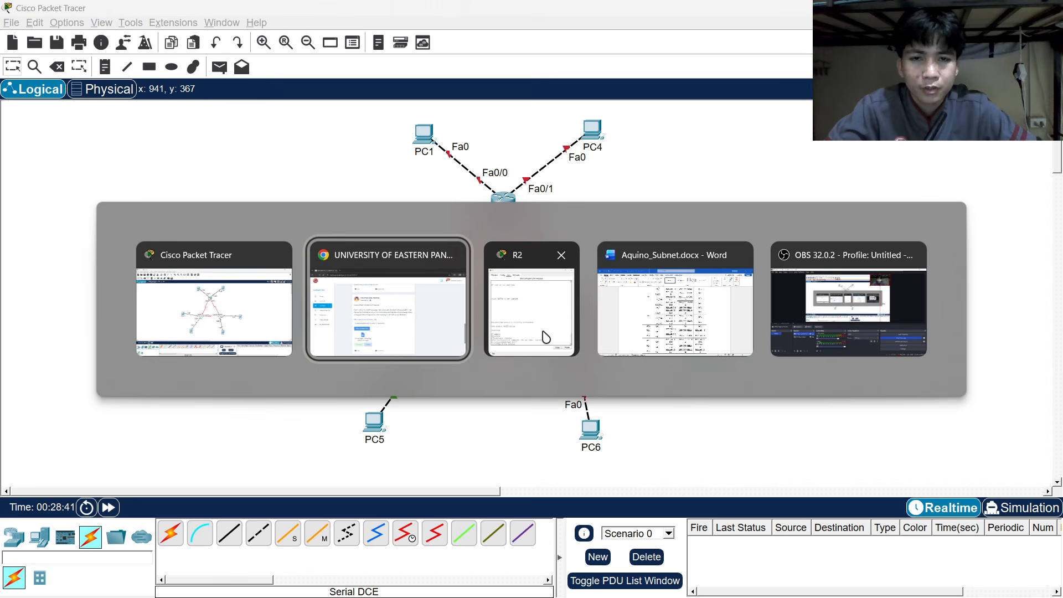
{"action": "scroll", "coordinate": [638, 329], "scroll_direction": "up", "scroll_amount": 20}
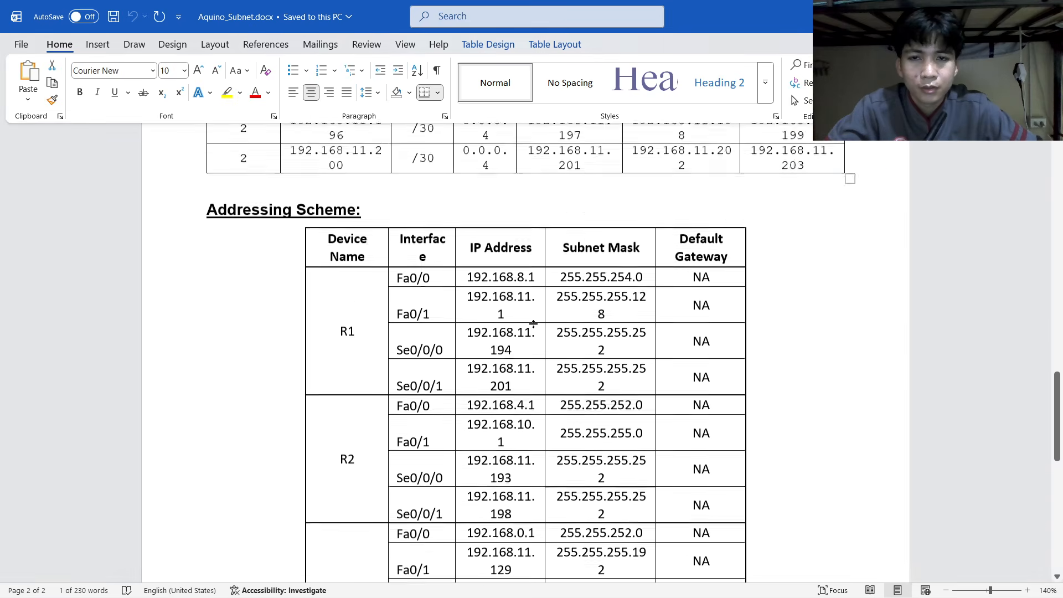
{"action": "scroll", "coordinate": [505, 280], "scroll_direction": "down", "scroll_amount": 1}
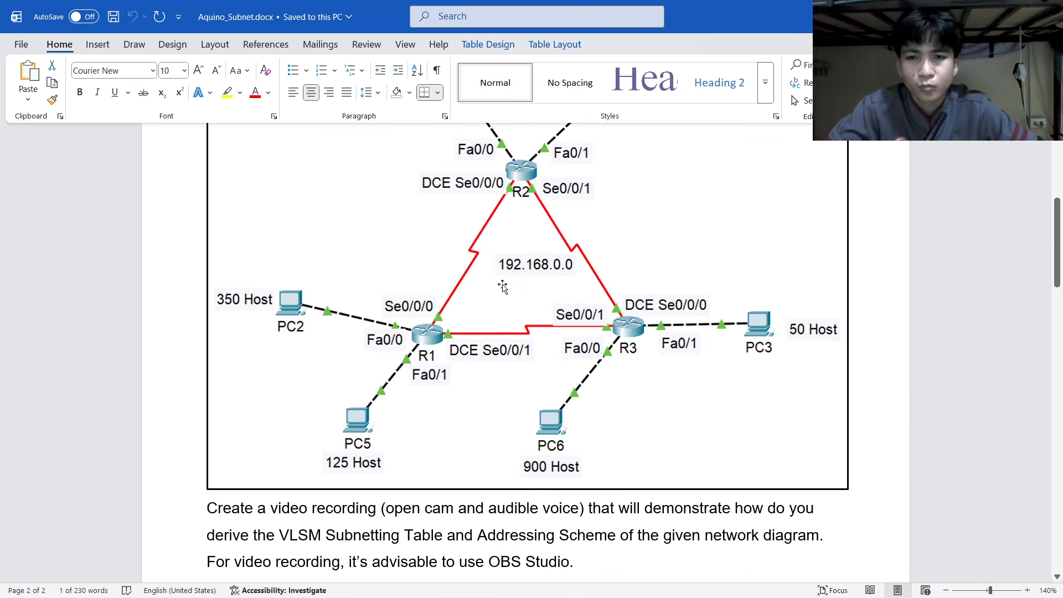
{"action": "scroll", "coordinate": [506, 277], "scroll_direction": "up", "scroll_amount": 1}
{"action": "scroll", "coordinate": [507, 273], "scroll_direction": "up", "scroll_amount": 2}
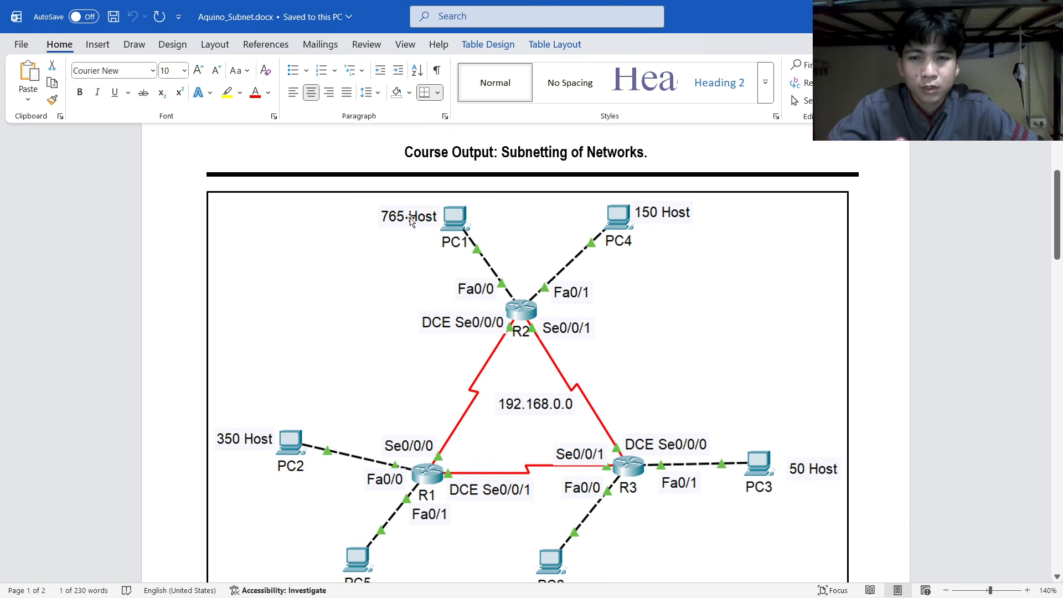
{"action": "scroll", "coordinate": [428, 298], "scroll_direction": "down", "scroll_amount": 20}
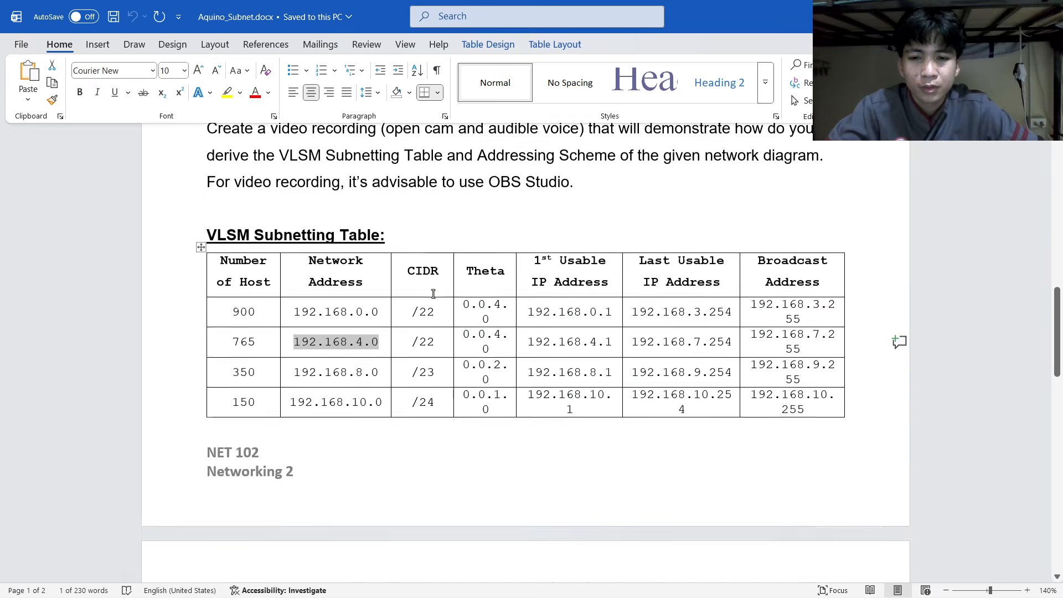
{"action": "scroll", "coordinate": [448, 316], "scroll_direction": "down", "scroll_amount": 1}
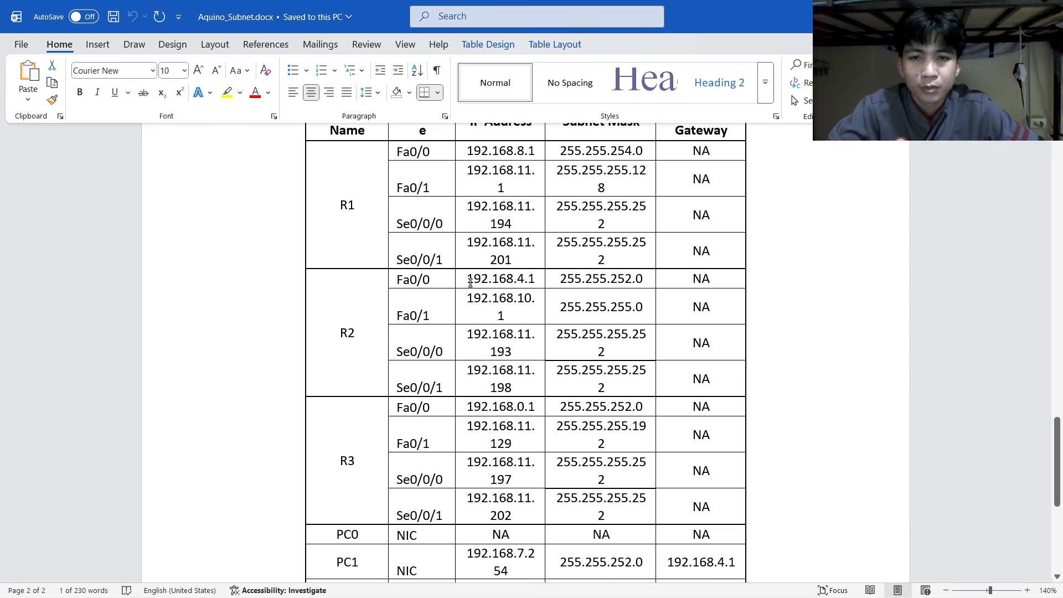
{"action": "left_click_drag", "start_coordinate": [468, 279], "coordinate": [544, 279]}
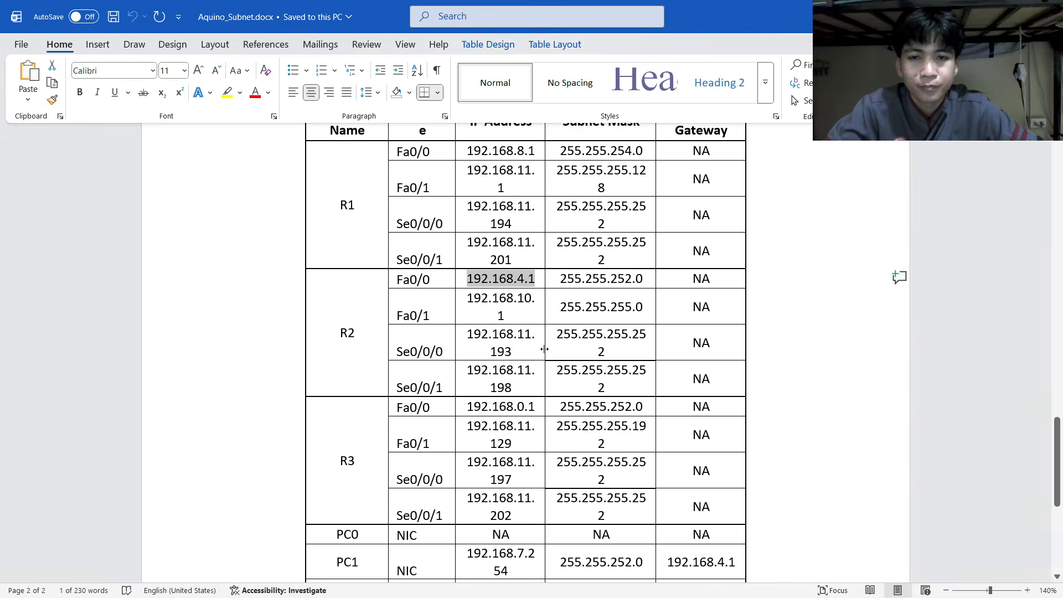
{"action": "key", "text": "alt+Tab"}
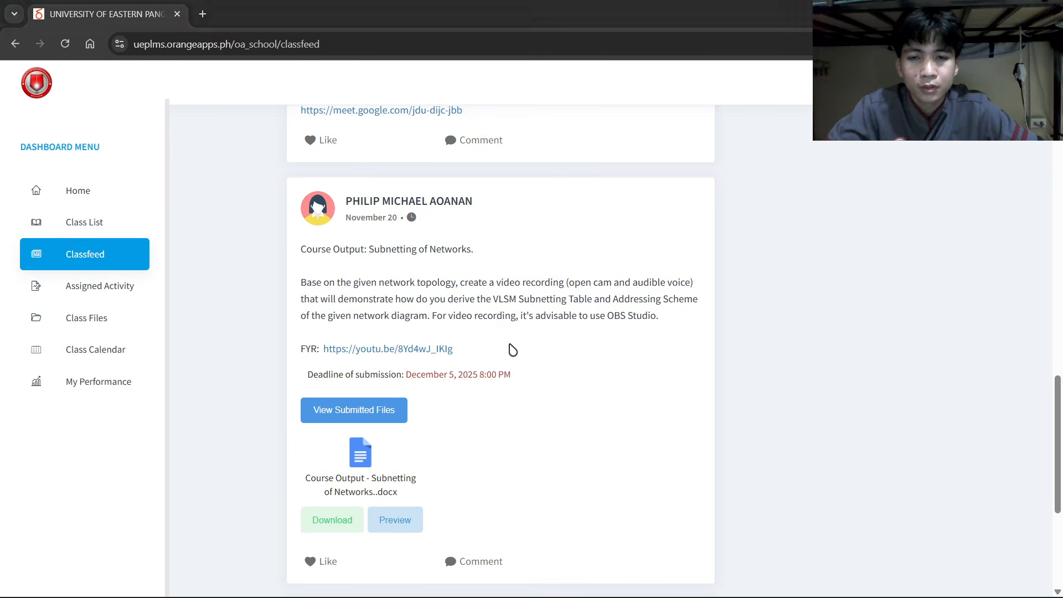
{"action": "key", "text": "alt+Tab"}
{"action": "left_click", "coordinate": [512, 349]}
{"action": "key", "text": "alt+Tab"}
{"action": "key", "text": "Tab"}
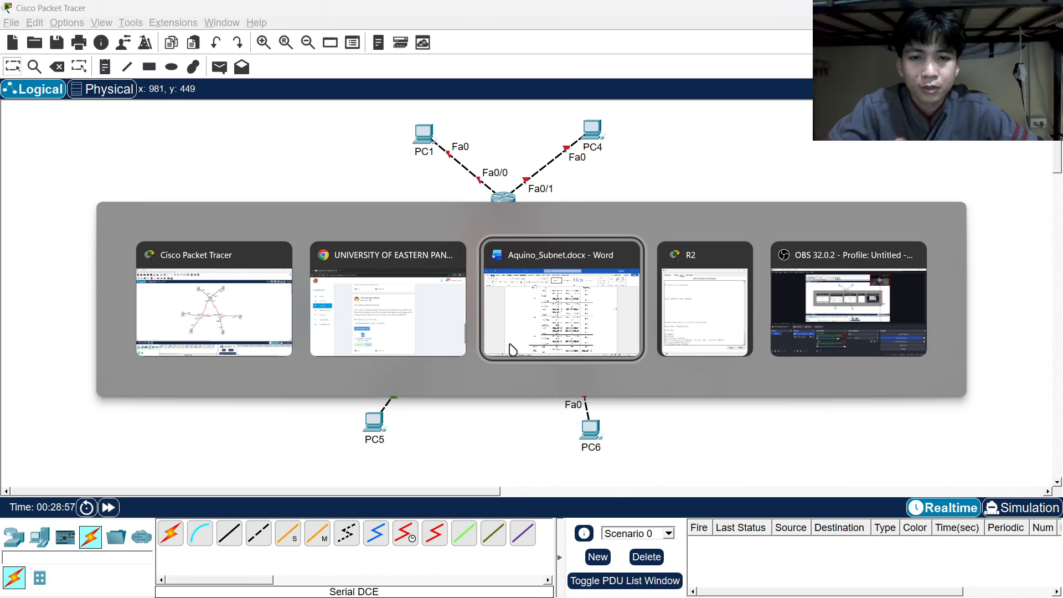
{"action": "key", "text": "Tab"}
{"action": "key", "text": "alt+Tab"}
{"action": "key", "text": "Tab"}
{"action": "key", "text": "Tab"}
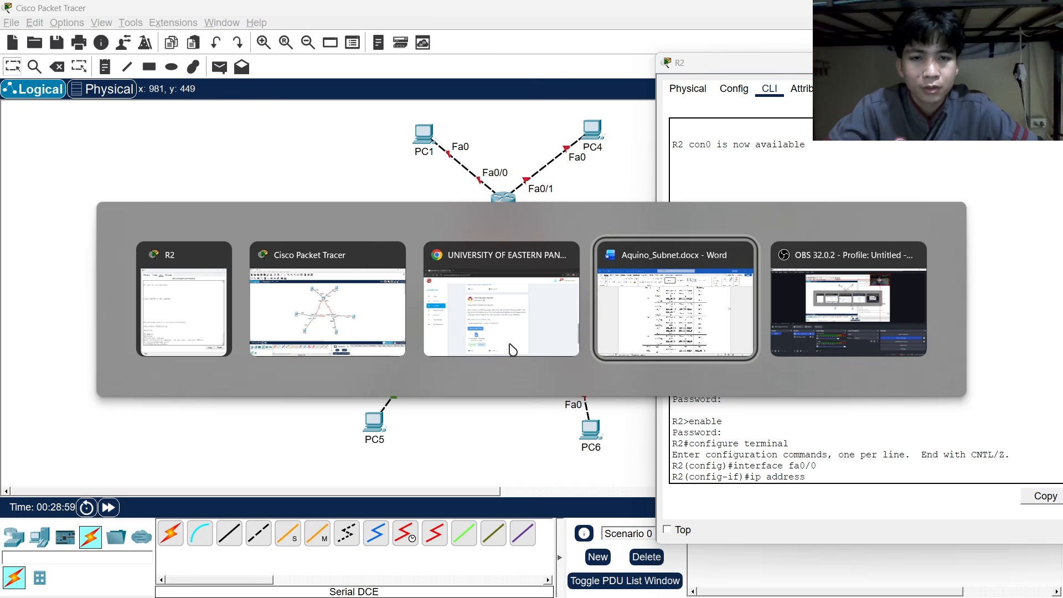
{"action": "key", "text": "alt+Tab"}
{"action": "key", "text": "Tab"}
{"action": "key", "text": "Tab"}
{"action": "key", "text": "Tab"}
{"action": "key", "text": "Tab"}
{"action": "key", "text": "Tab"}
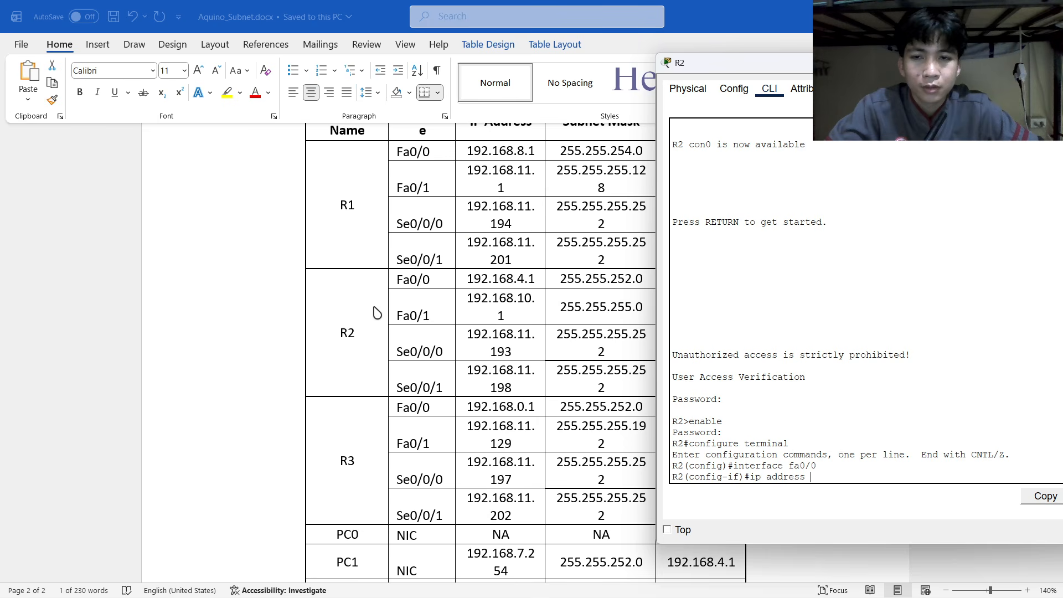
Assign R2's Fa0/0 192.168.4.1 255.255.252.0, enable it with no shutdown, and begin 'interface fa0/1'.
{"action": "type", "text": "19"}
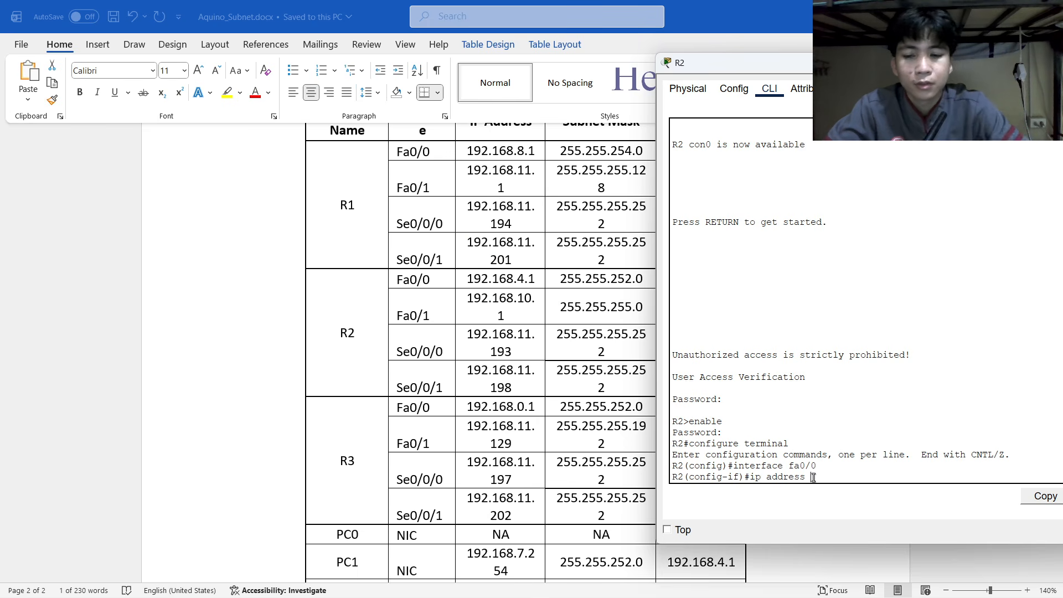
{"action": "type", "text": "2"}
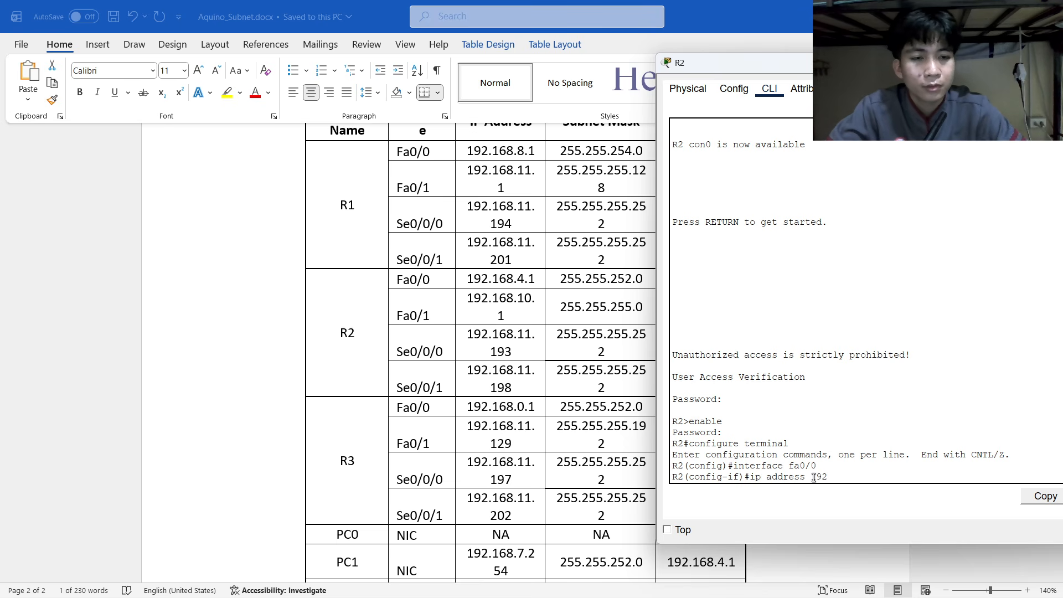
{"action": "type", "text": ".168."}
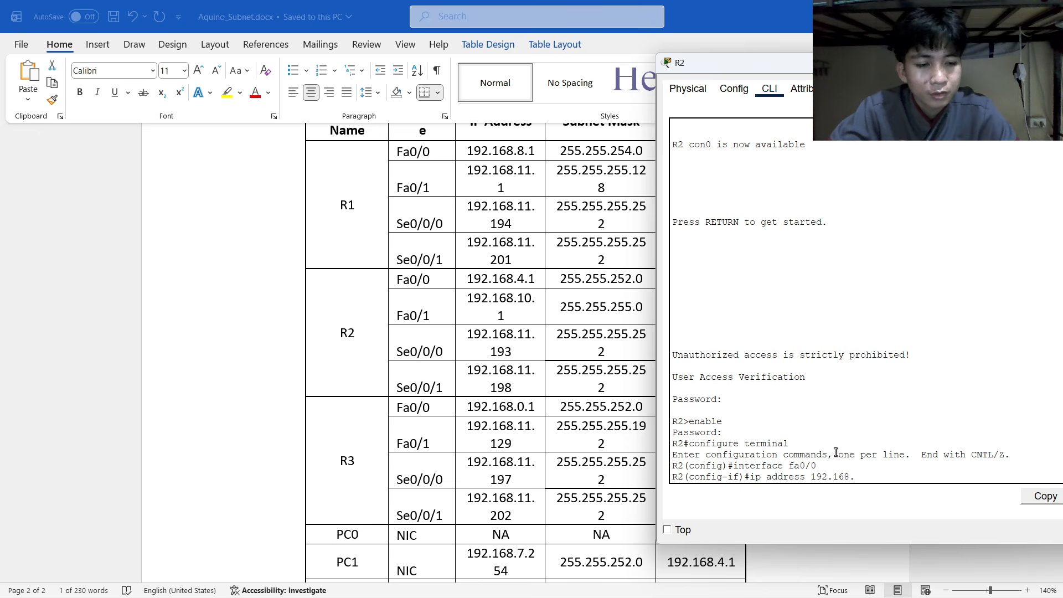
{"action": "type", "text": "4.1"}
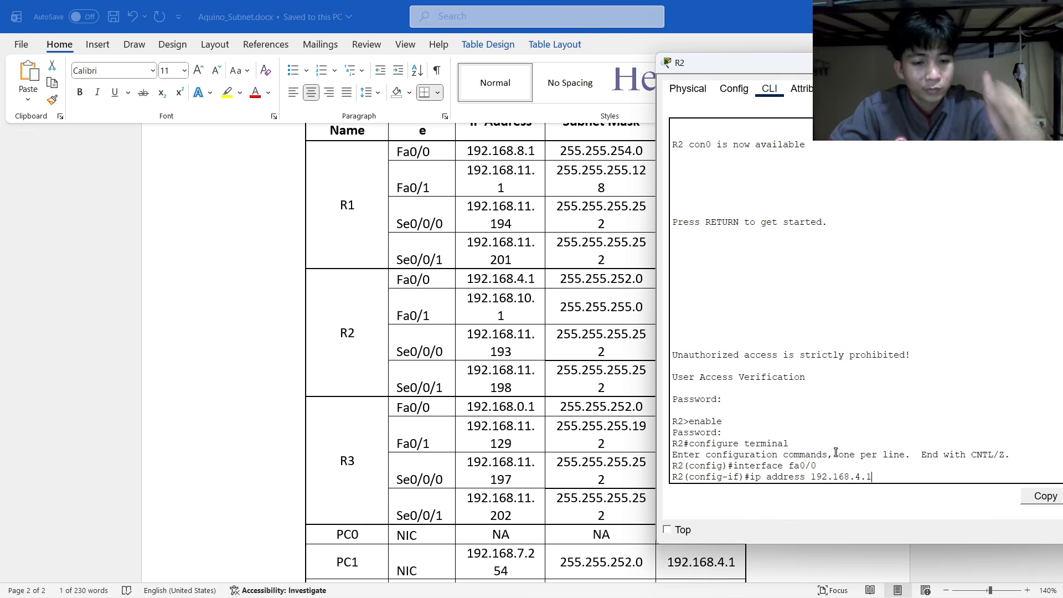
{"action": "key", "text": "Return"}
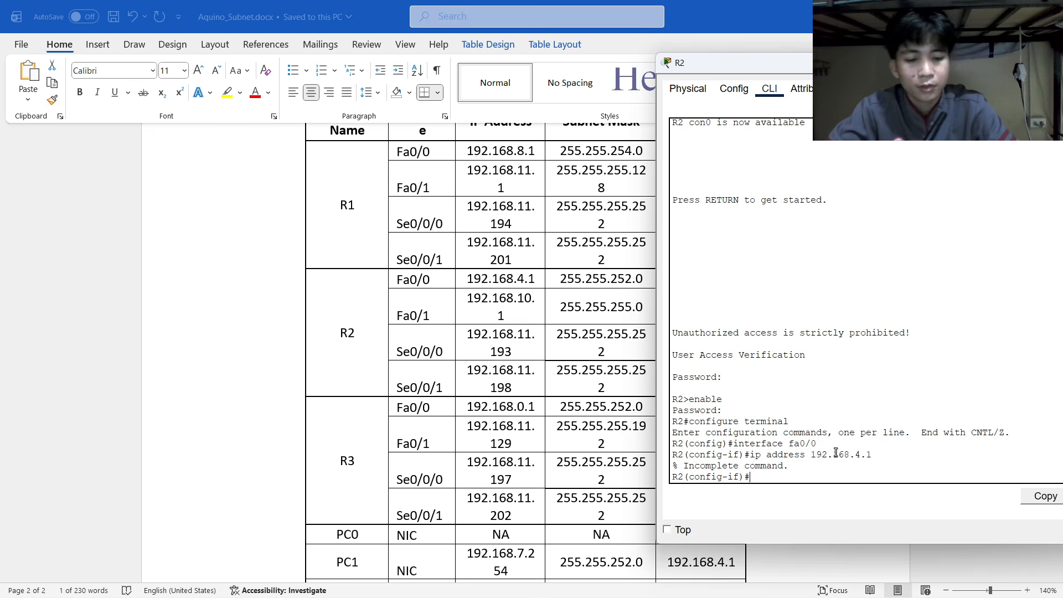
{"action": "key", "text": "Up"}
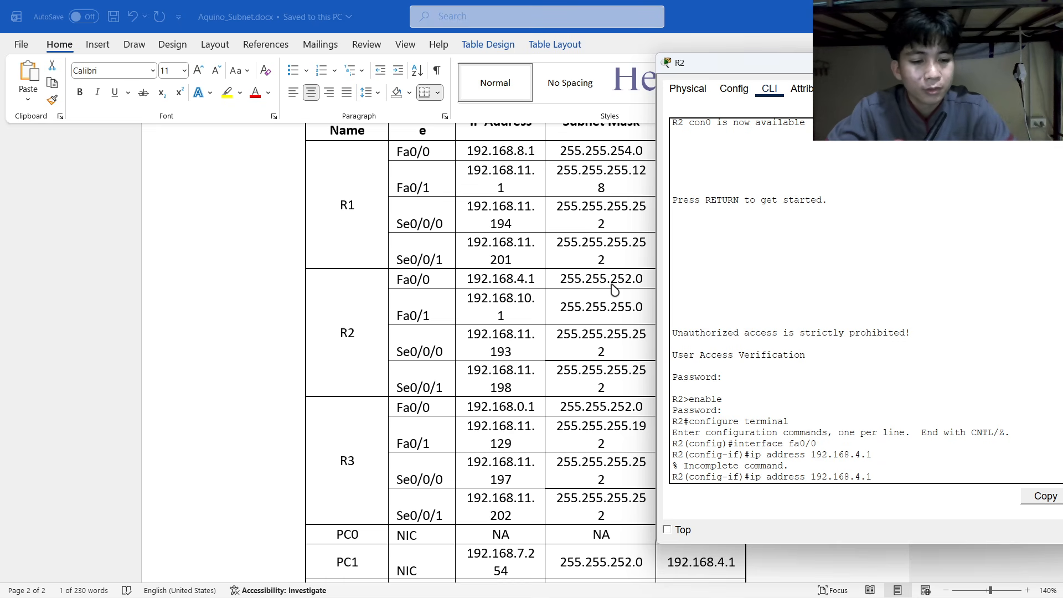
{"action": "type", "text": "55.255.252"}
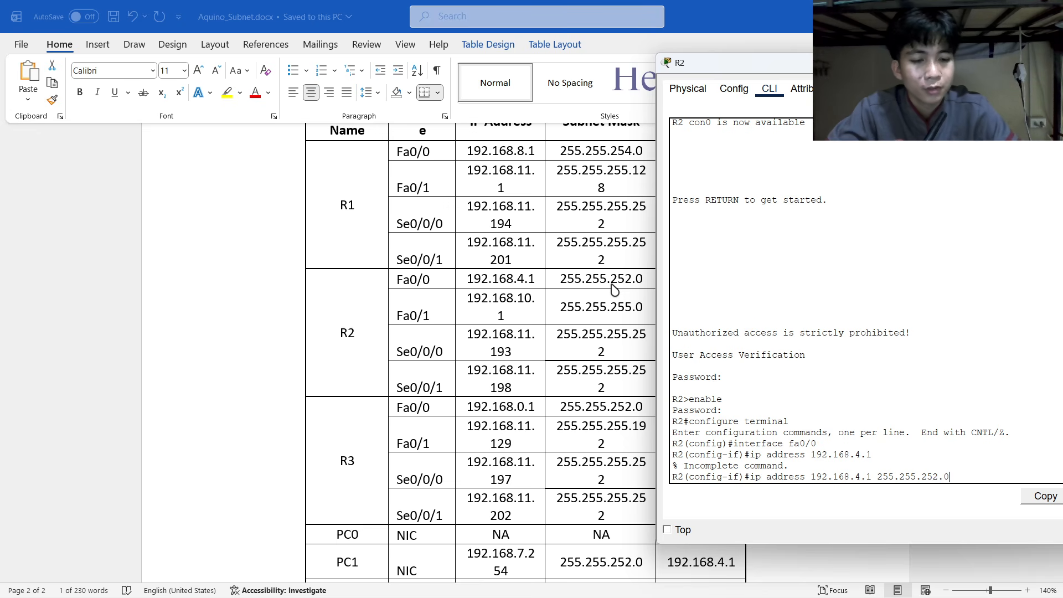
{"action": "type", "text": ".0"}
{"action": "key", "text": "Return"}
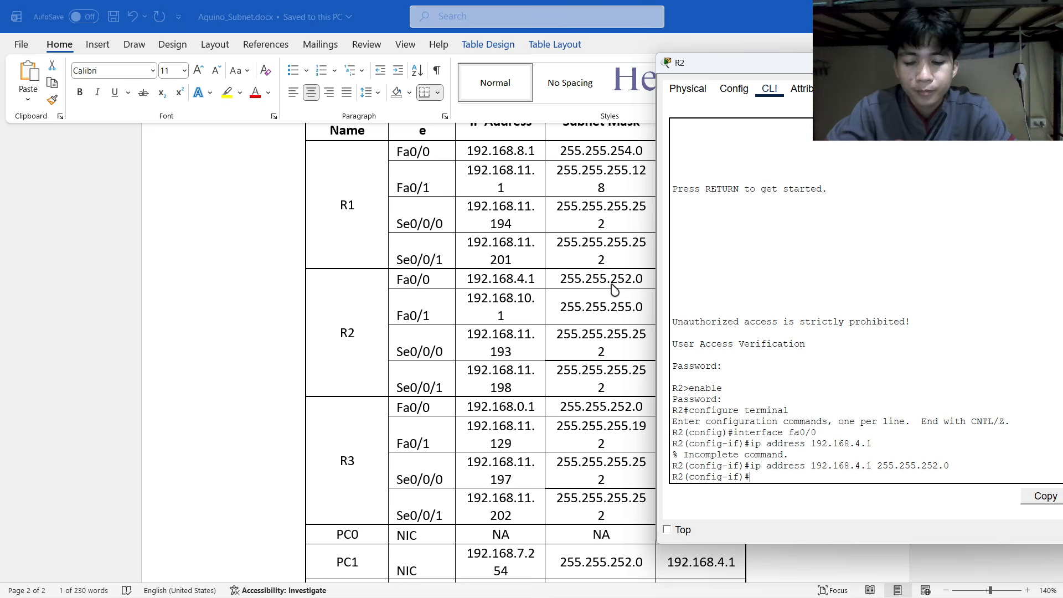
{"action": "type", "text": "no shutdown"}
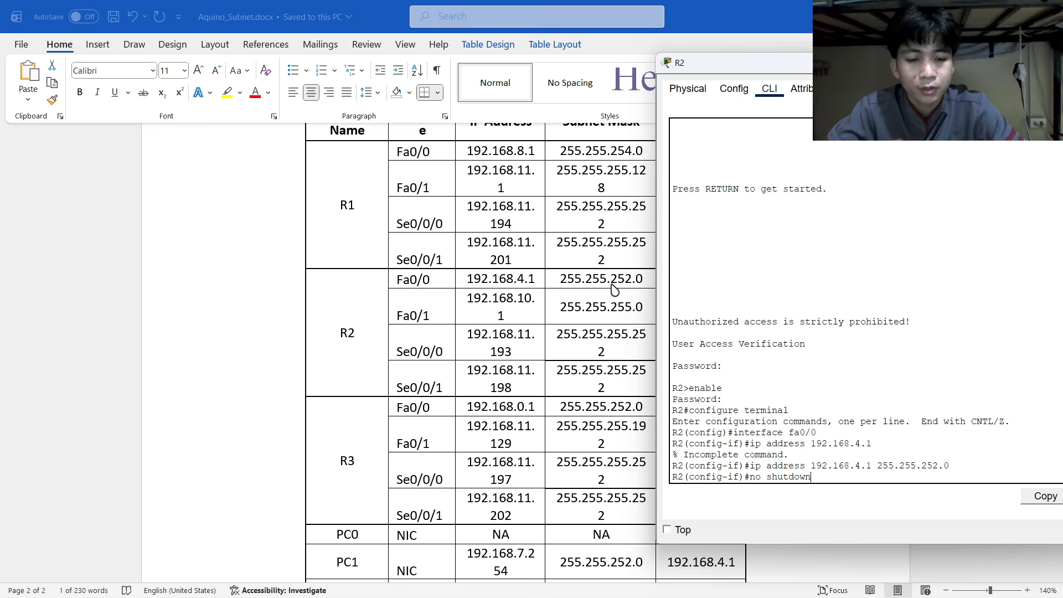
{"action": "key", "text": "Return"}
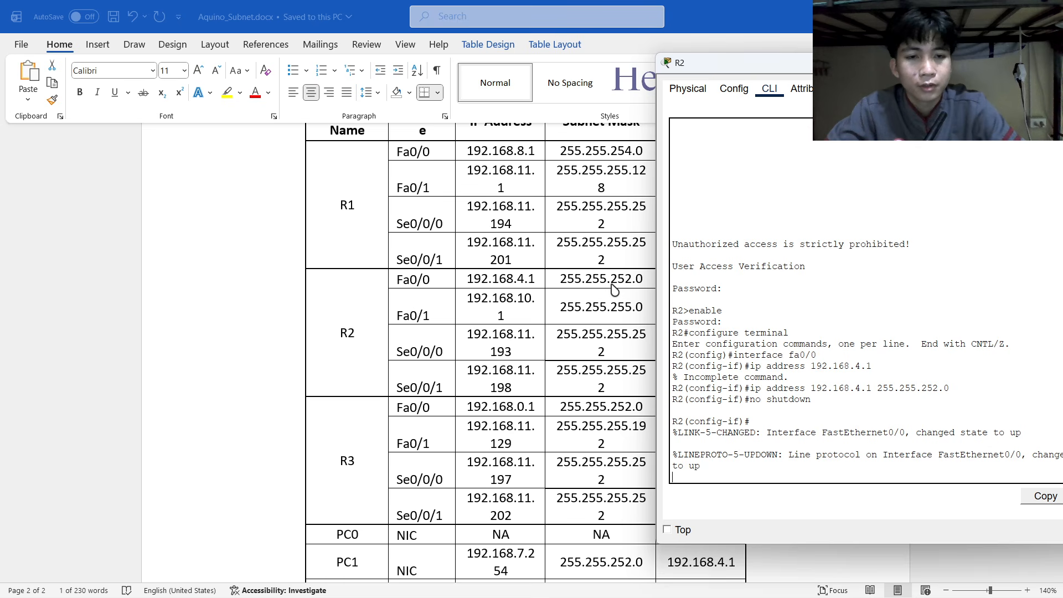
{"action": "key", "text": "Return"}
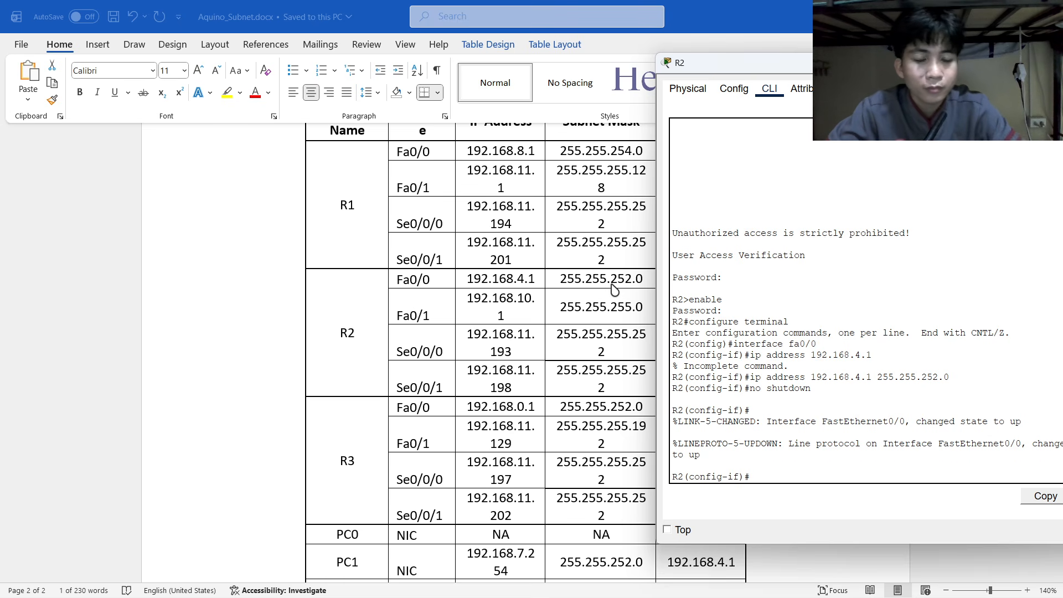
{"action": "type", "text": "interface fa"}
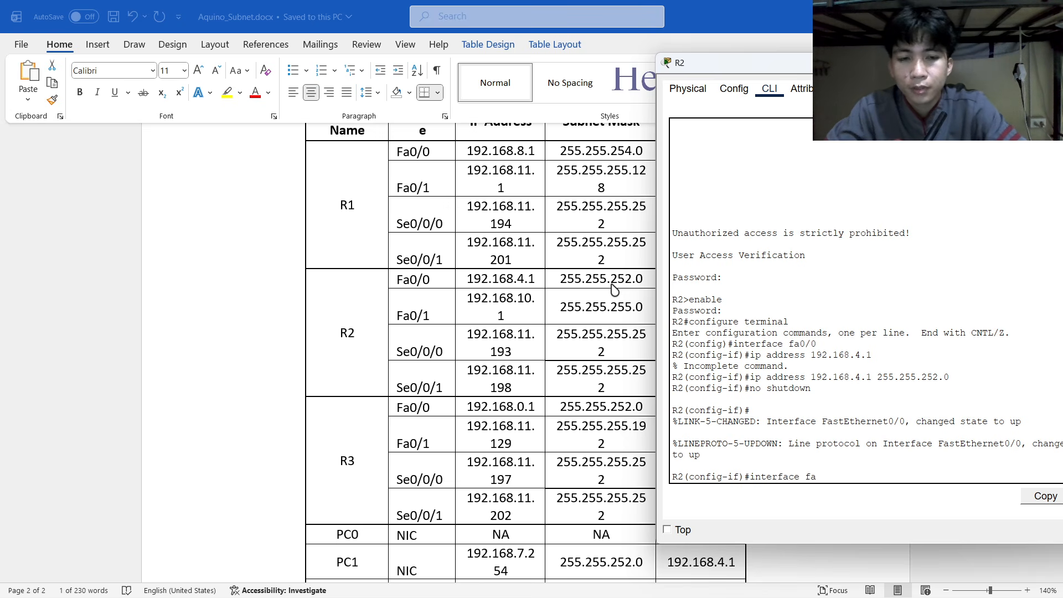
{"action": "type", "text": "0/1"}
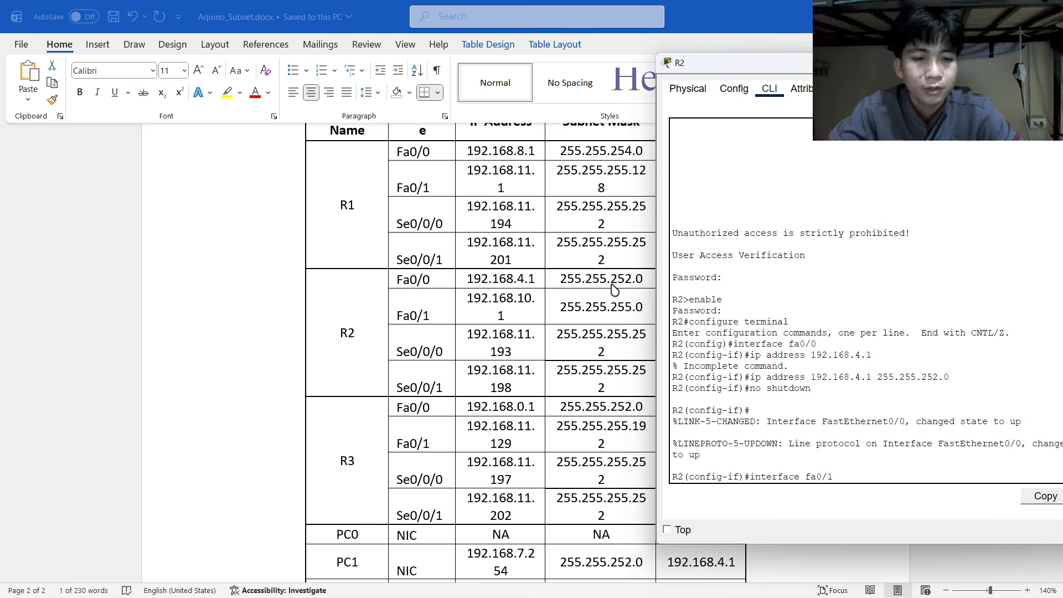
Give R2's Fa0/1 192.168.10.1 255.255.255.0 with no shutdown, then start entering the serial interface command.
{"action": "key", "text": "Return"}
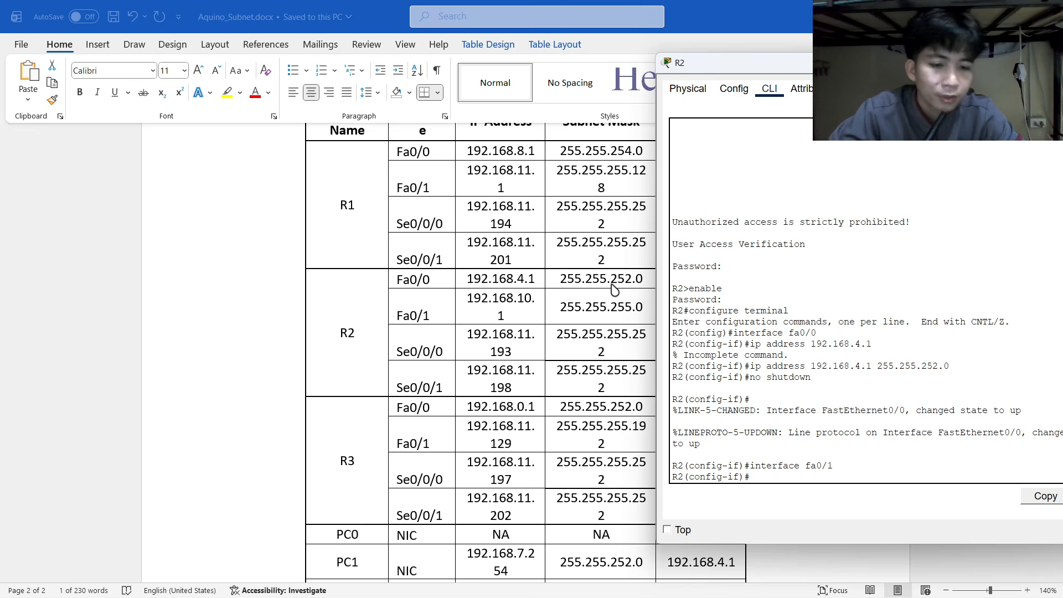
{"action": "type", "text": "p address"}
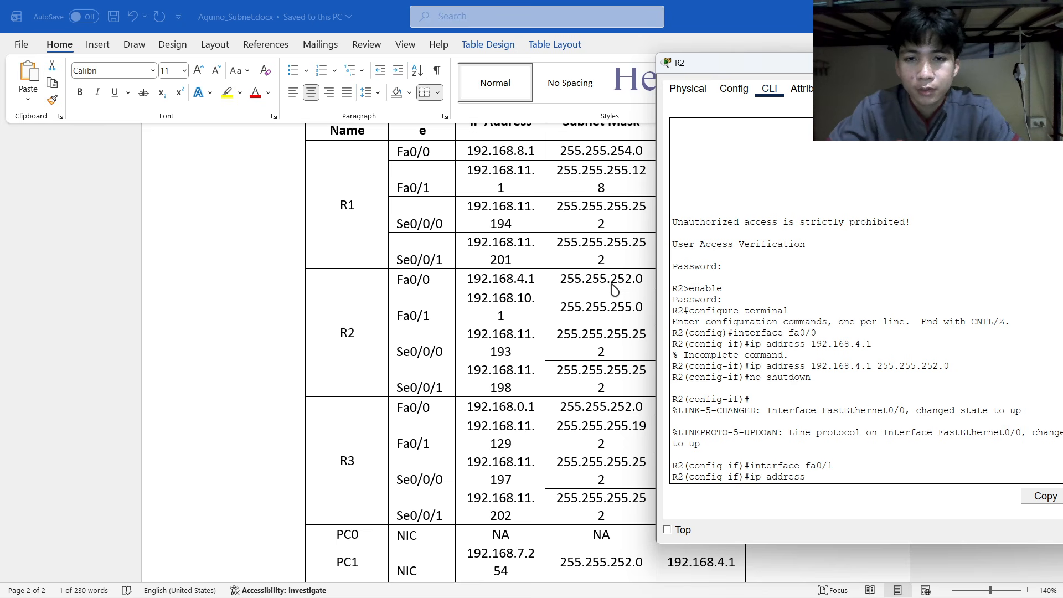
{"action": "type", "text": " 092"}
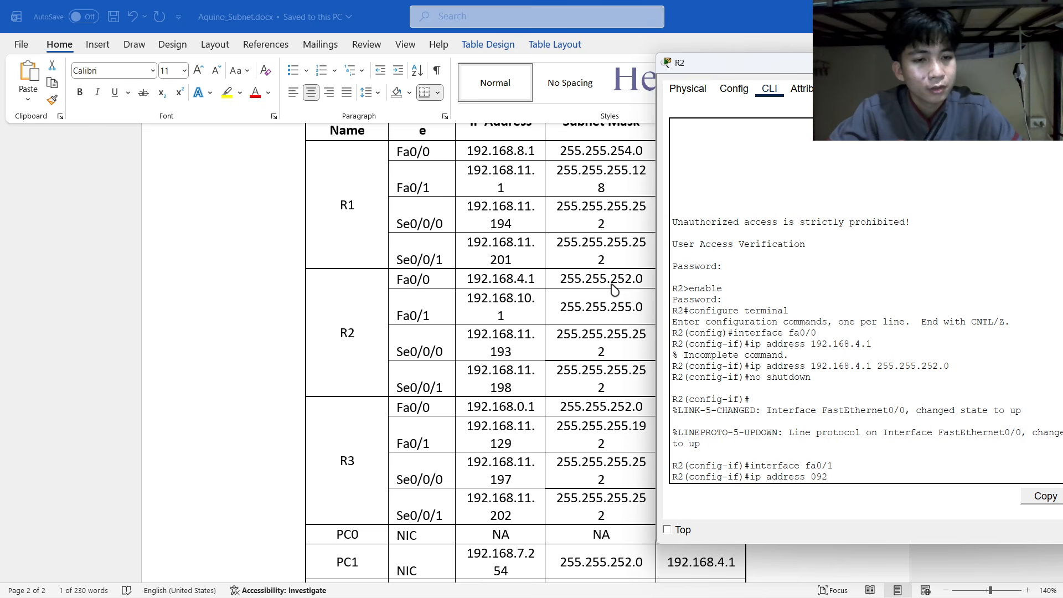
{"action": "key", "text": "BackSpace"}
{"action": "key", "text": "BackSpace"}
{"action": "key", "text": "BackSpace"}
{"action": "key", "text": "BackSpace"}
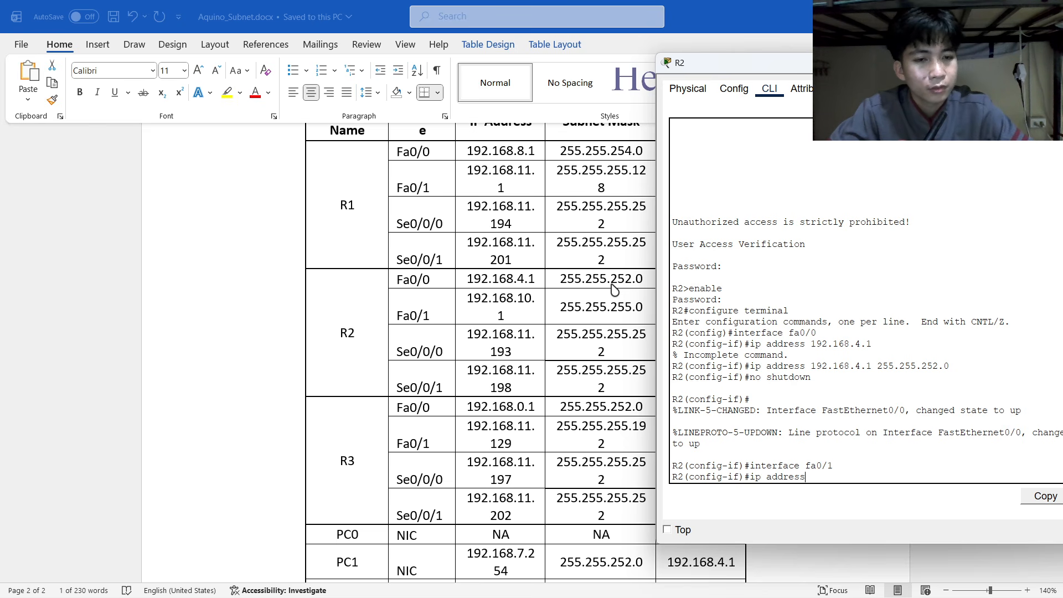
{"action": "key", "text": "BackSpace"}
{"action": "type", "text": "1"}
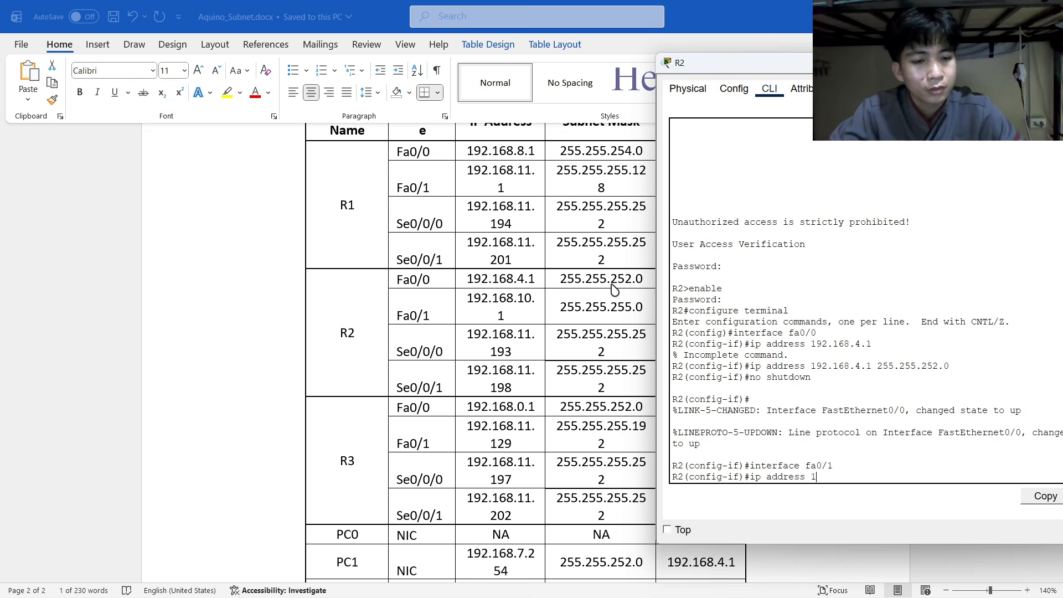
{"action": "type", "text": "92.16"}
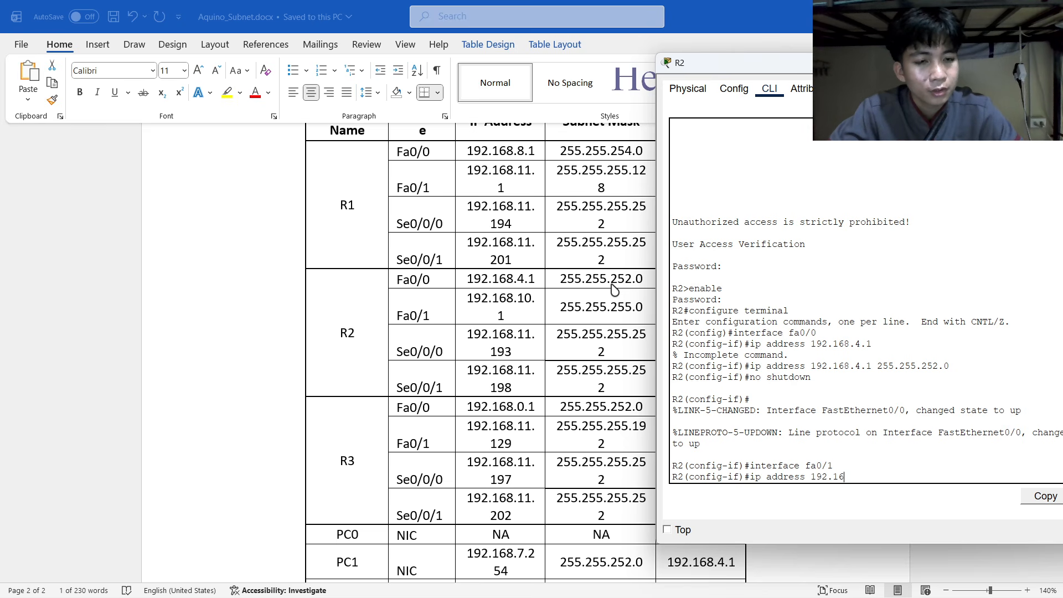
{"action": "type", "text": "8.10.1 255.255.255.0"}
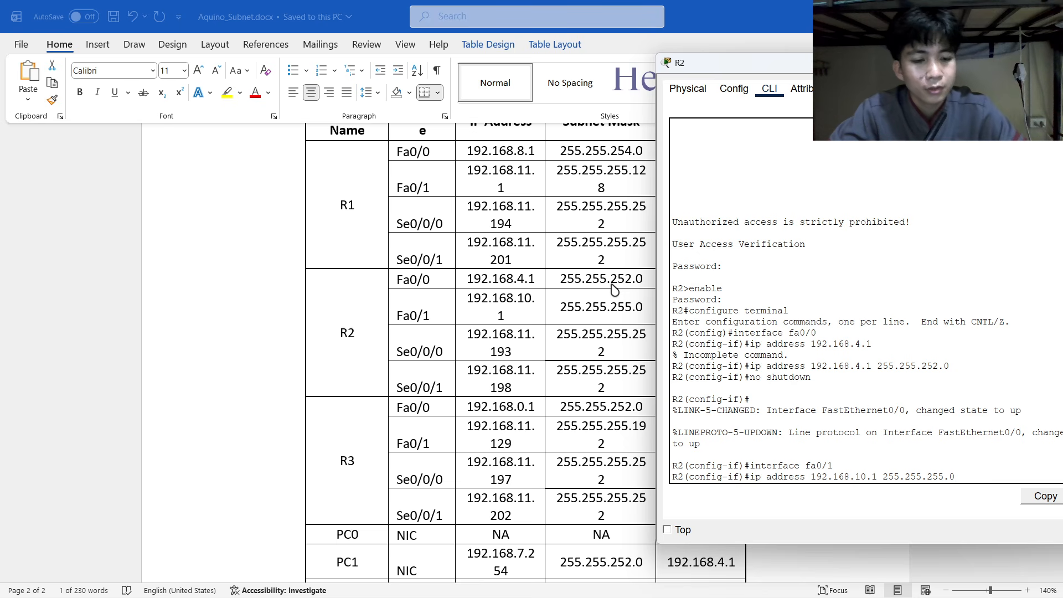
{"action": "key", "text": "Return"}
{"action": "type", "text": "no shutdown"}
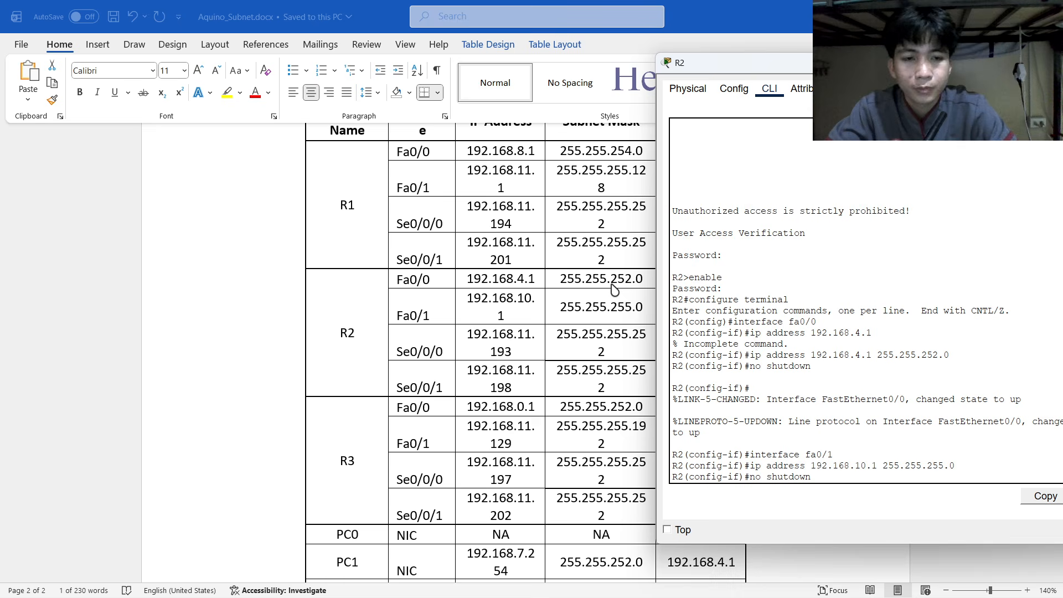
{"action": "key", "text": "Return"}
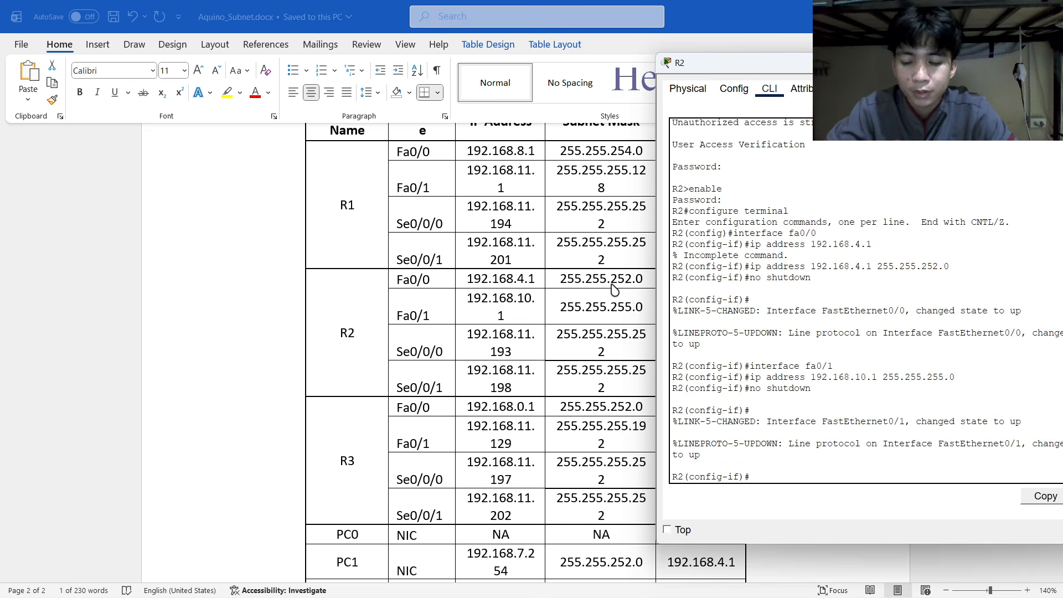
{"action": "type", "text": "interface se"}
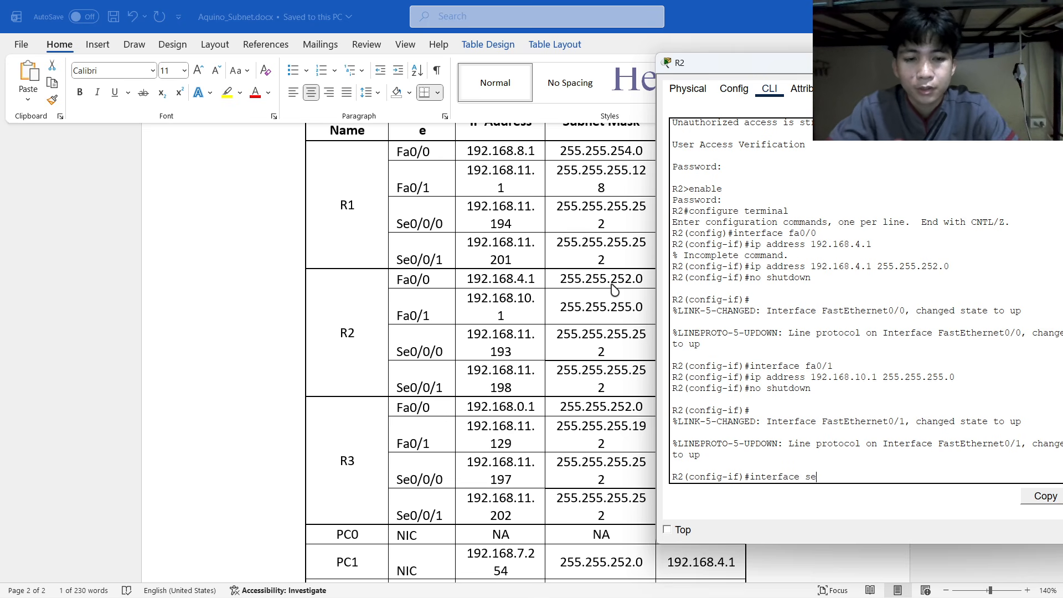
{"action": "type", "text": "/"}
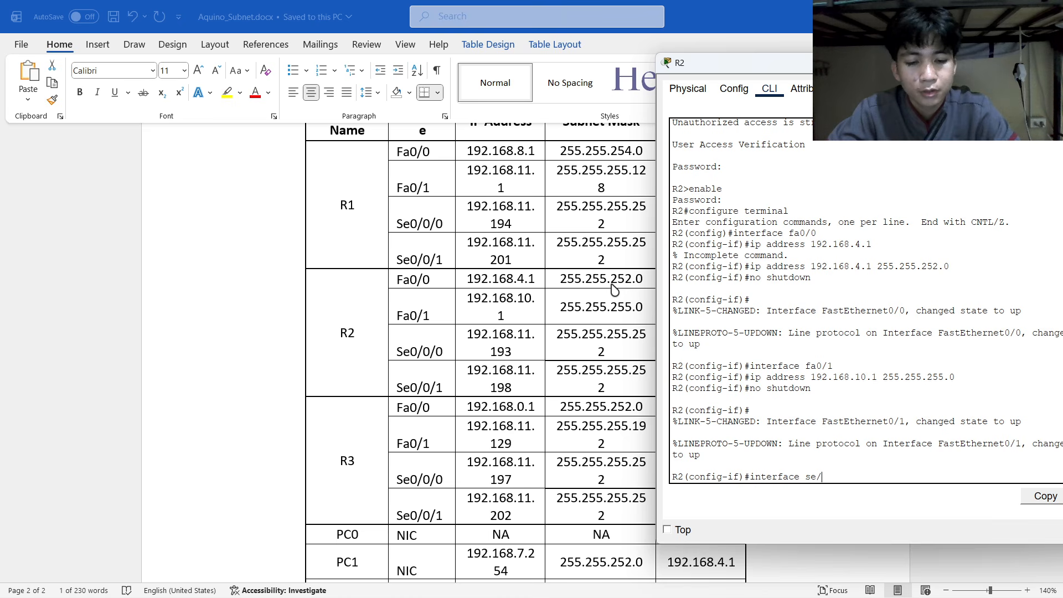
{"action": "type", "text": "0/0/0"}
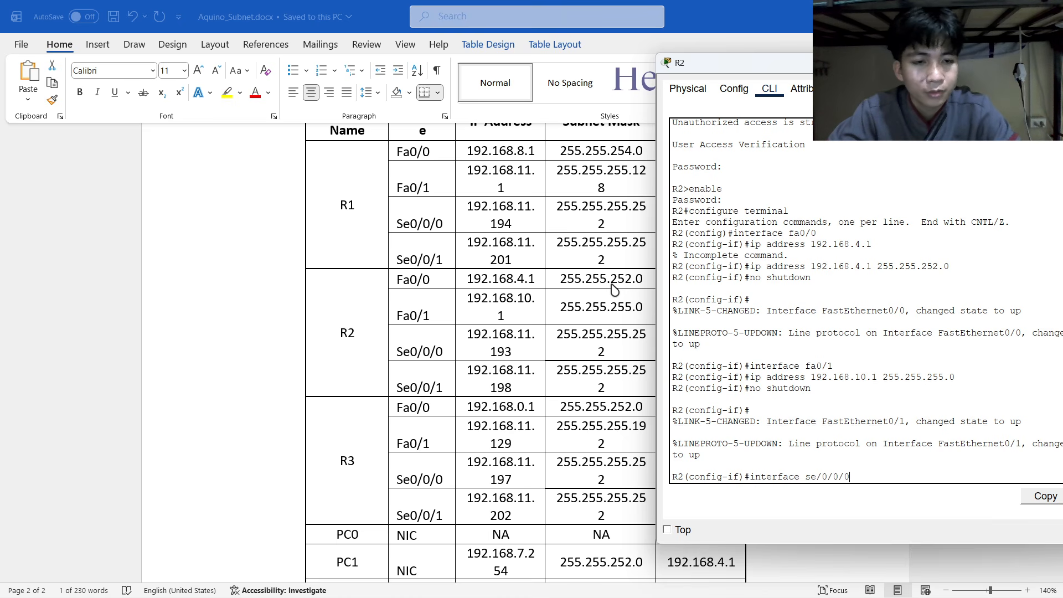
Submit 'interface se/0/0/0', which R2 rejects as invalid, clear stray text, and return to the Word addressing table.
{"action": "key", "text": "Return"}
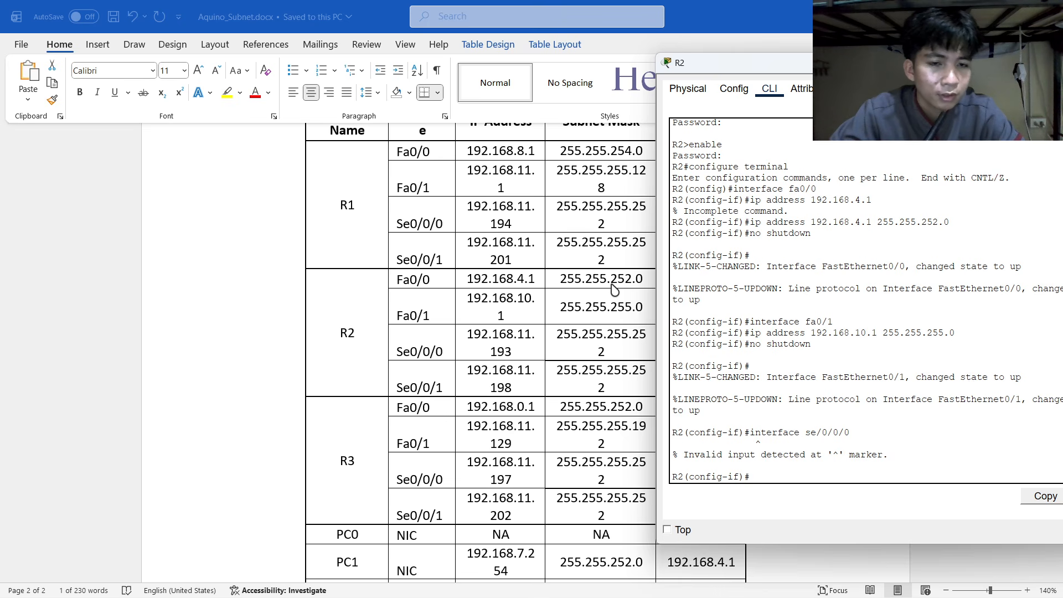
{"action": "type", "text": "eix"}
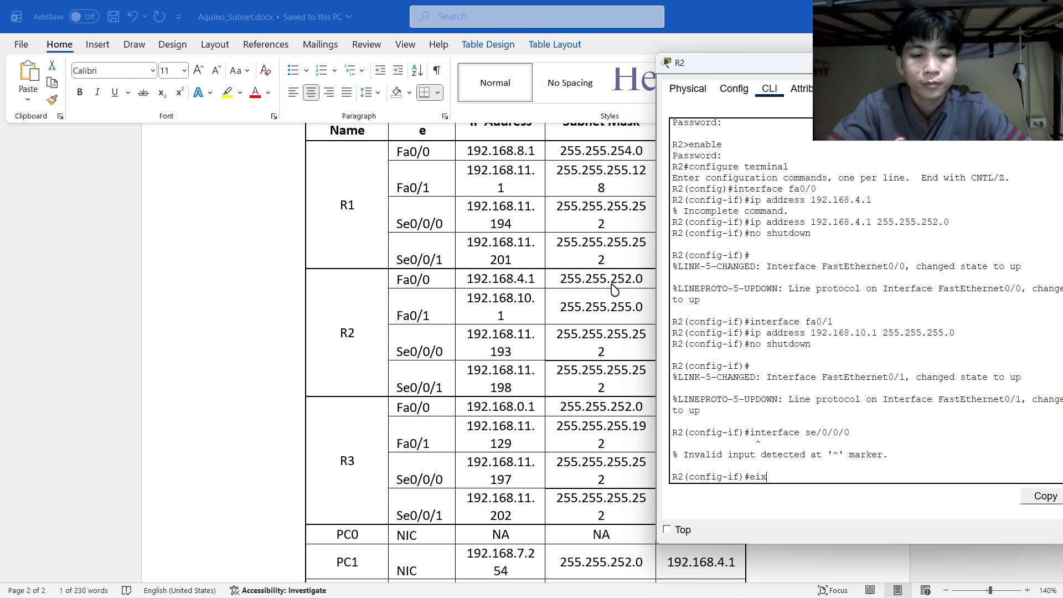
{"action": "key", "text": "BackSpace"}
{"action": "key", "text": "BackSpace"}
{"action": "key", "text": "BackSpace"}
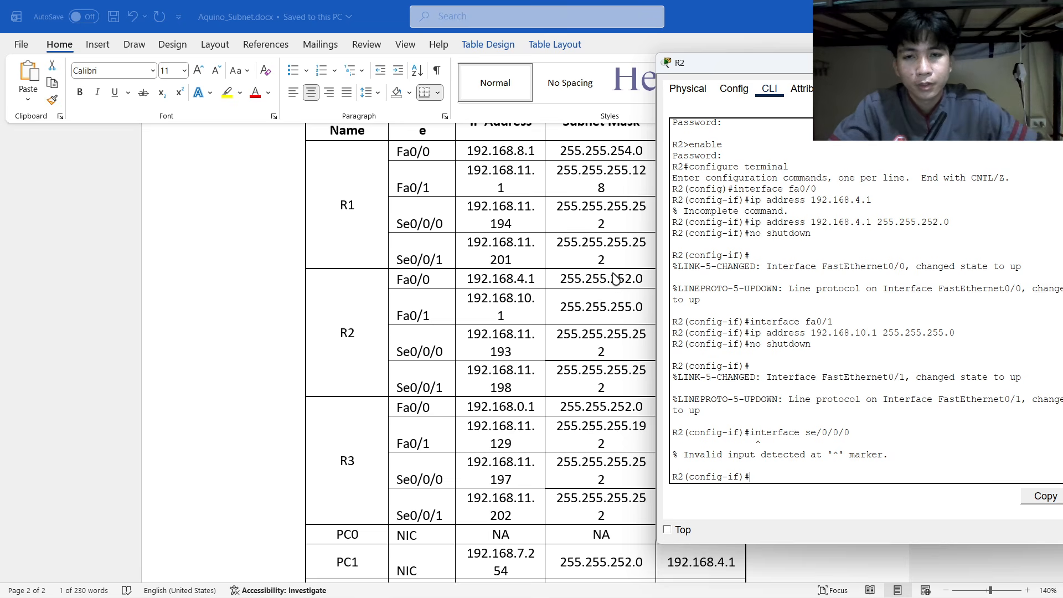
{"action": "key", "text": "alt+Tab"}
{"action": "key", "text": "alt+Tab"}
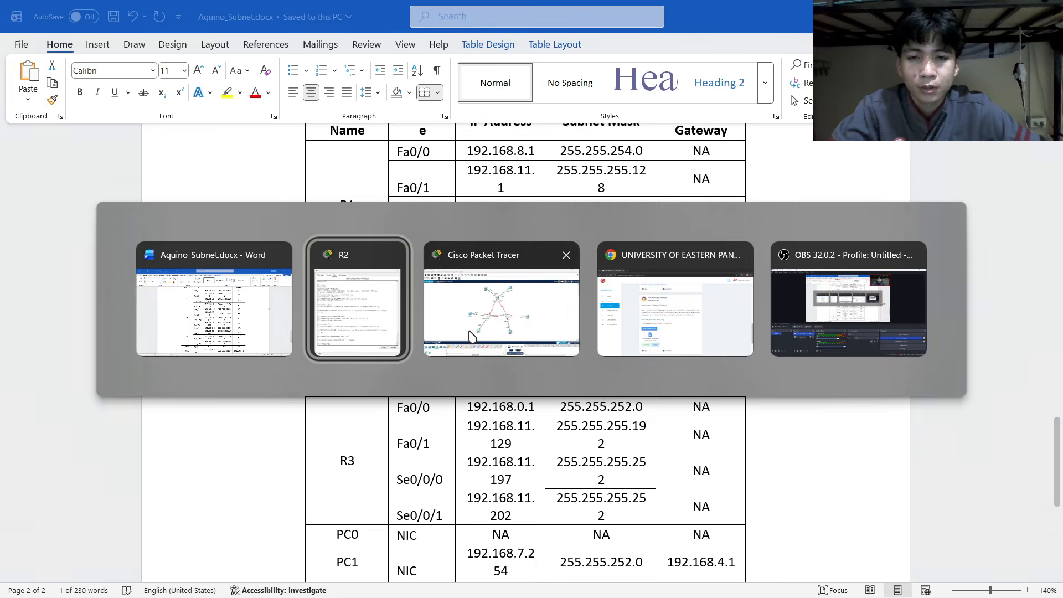
Review R1's earlier serial-interface commands, then close R1's window and bring R2's command line back.
{"action": "left_click", "coordinate": [469, 336]}
{"action": "left_click", "coordinate": [443, 332]}
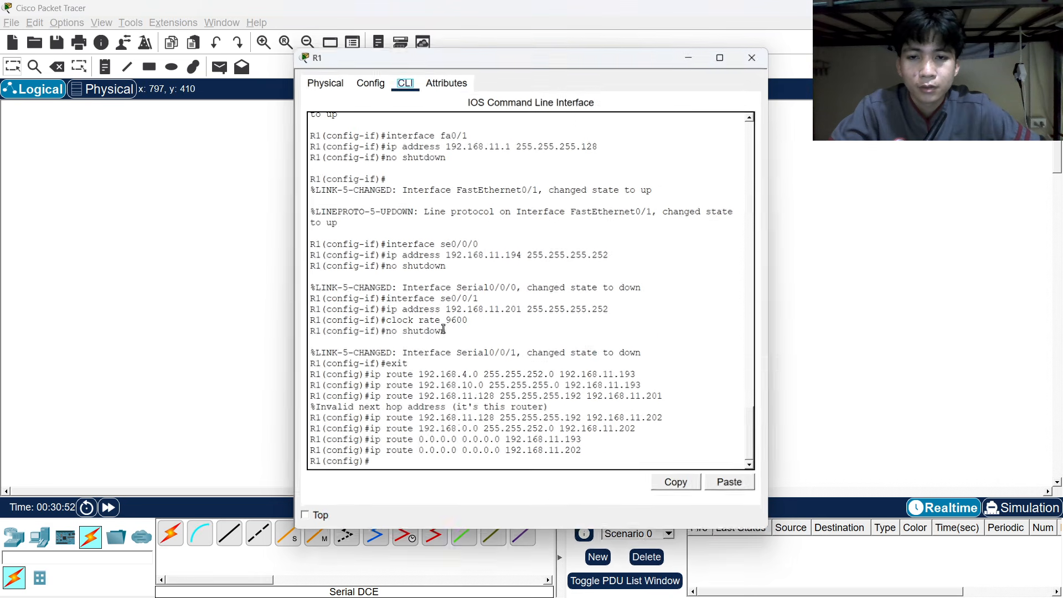
{"action": "scroll", "coordinate": [409, 321], "scroll_direction": "up", "scroll_amount": 1}
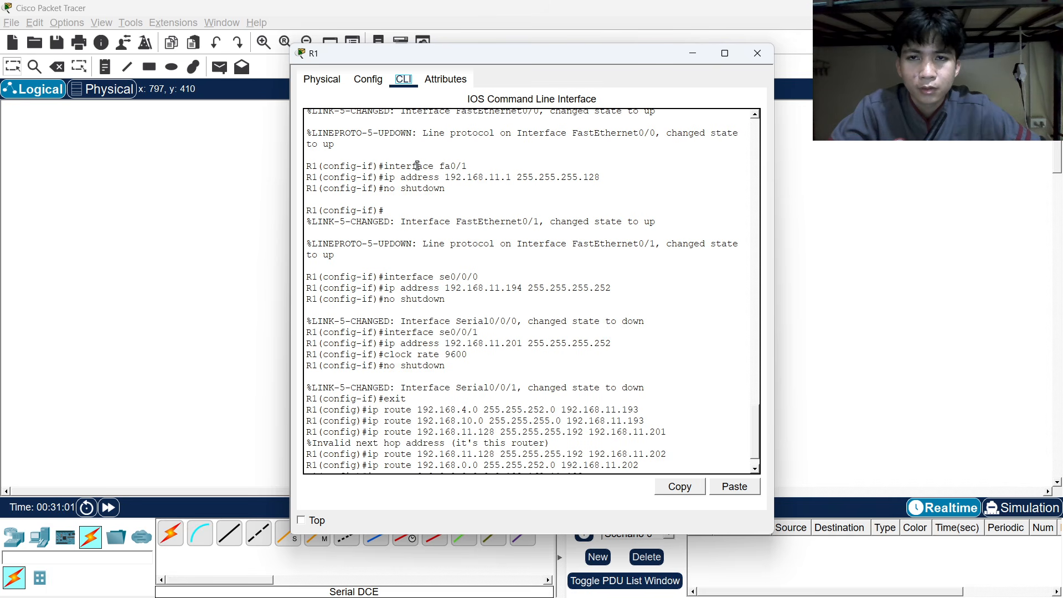
{"action": "key", "text": "alt+Tab"}
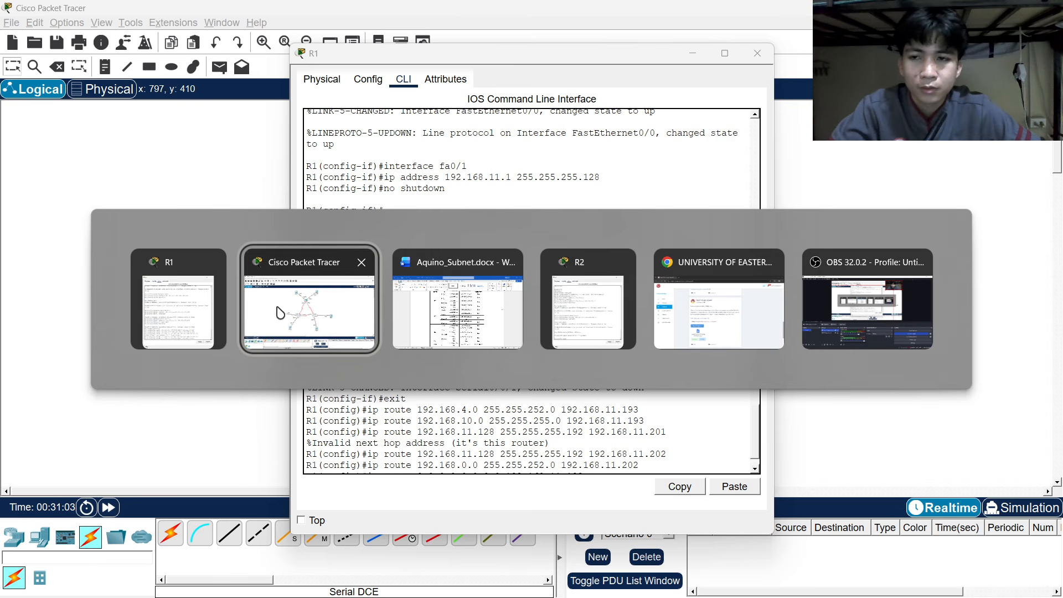
{"action": "left_click", "coordinate": [213, 260]}
{"action": "key", "text": "alt+Tab"}
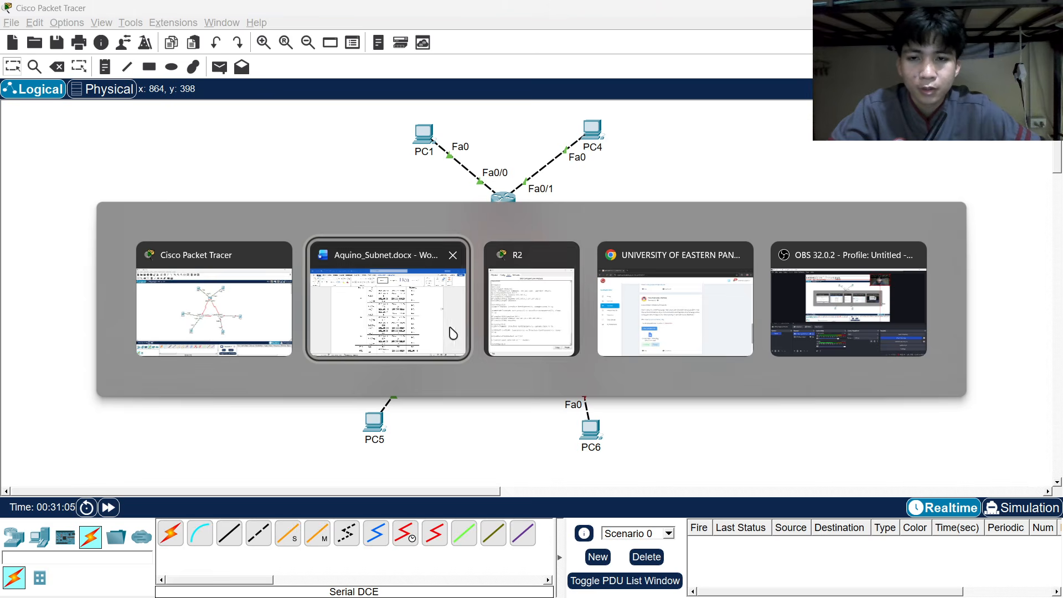
{"action": "left_click", "coordinate": [532, 288]}
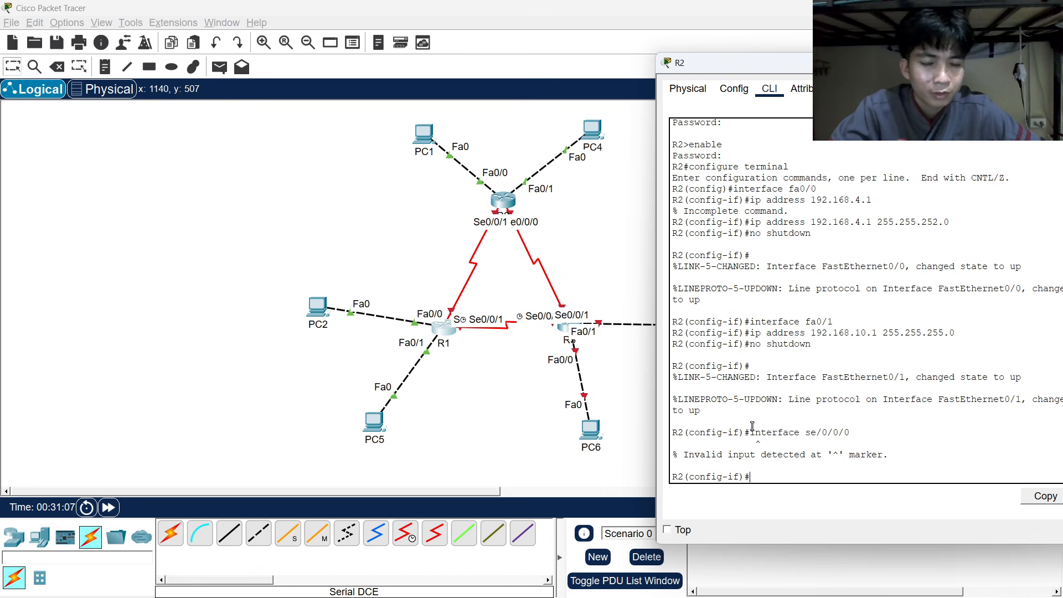
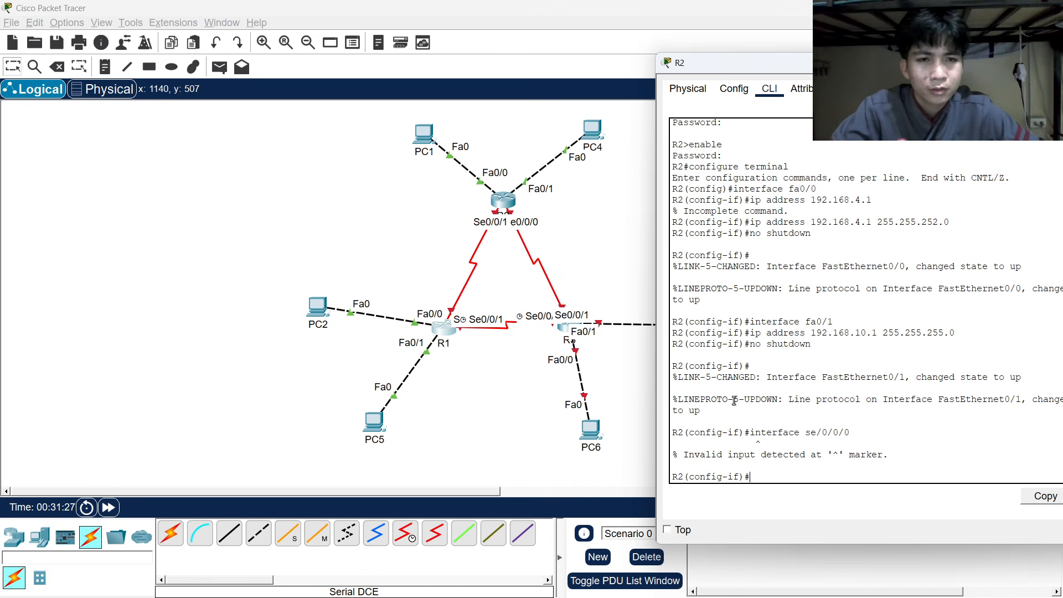
Check R1's existing interface addresses and static routes in its console output.
{"action": "key", "text": "alt+Tab"}
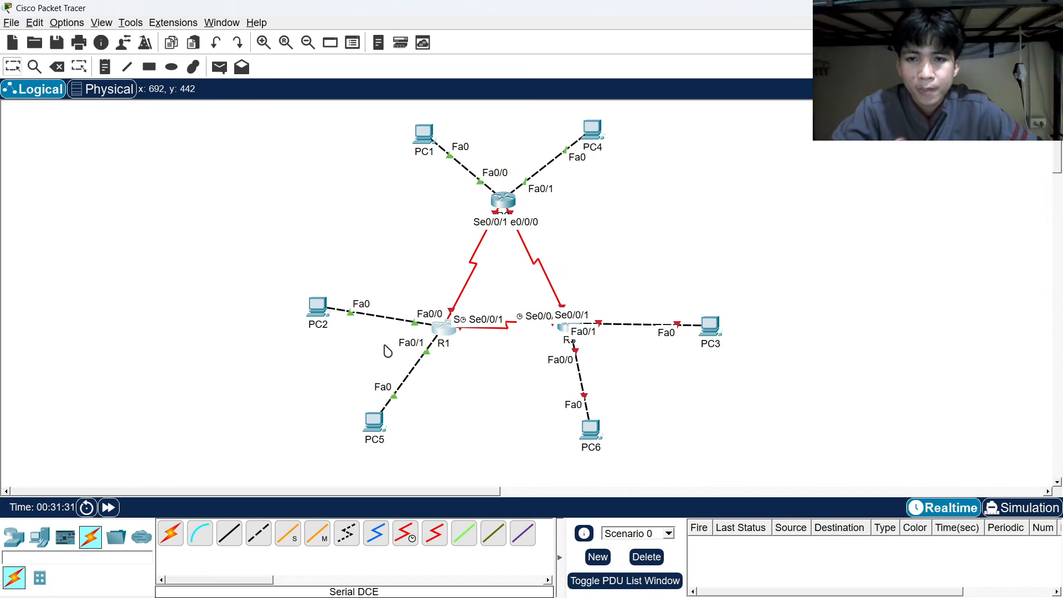
{"action": "left_click", "coordinate": [445, 326]}
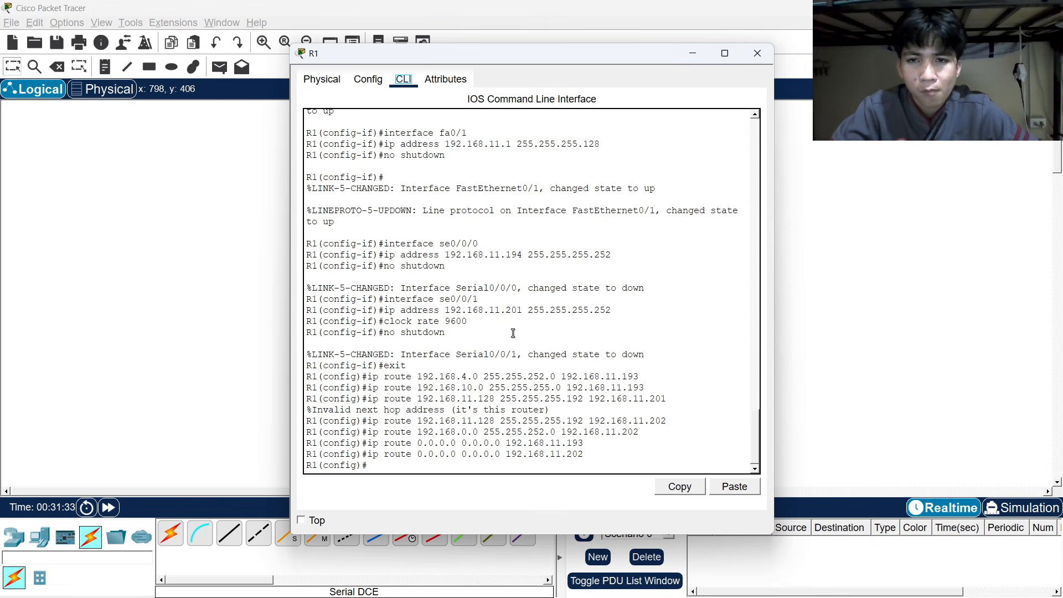
{"action": "scroll", "coordinate": [509, 331], "scroll_direction": "up", "scroll_amount": 2}
{"action": "scroll", "coordinate": [441, 318], "scroll_direction": "up", "scroll_amount": 1}
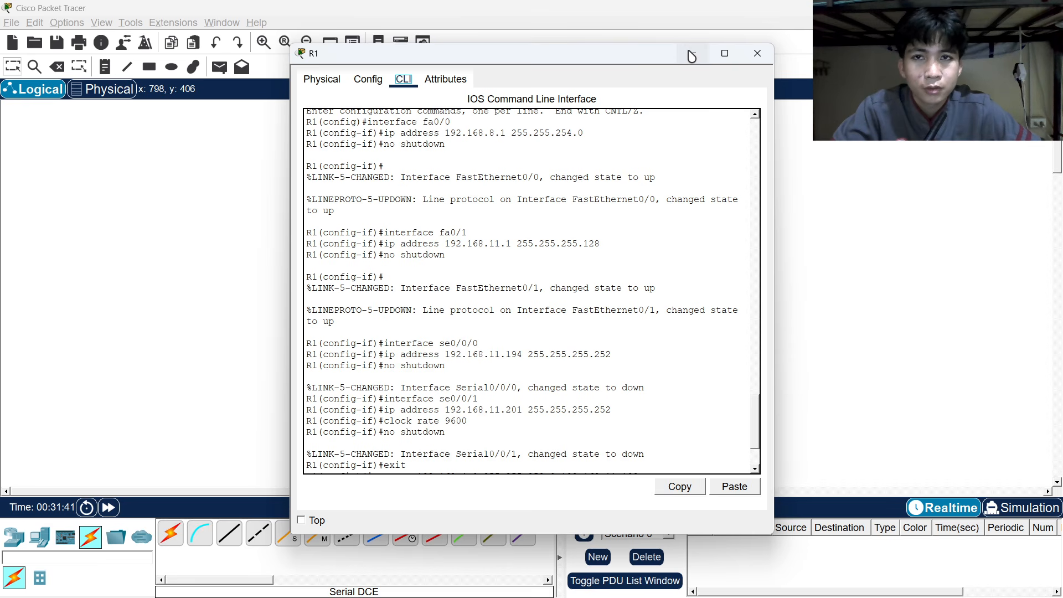
{"action": "key", "text": "alt+Tab"}
Enter R2's Serial0/0/0 interface configuration and close R1's console window.
{"action": "left_click", "coordinate": [438, 310]}
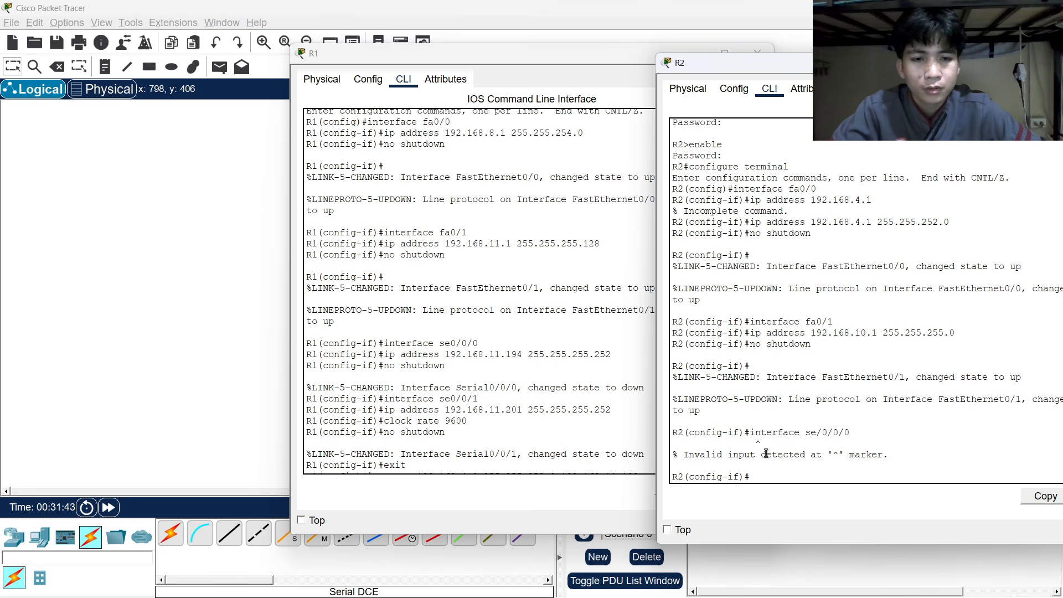
{"action": "type", "text": "inter"}
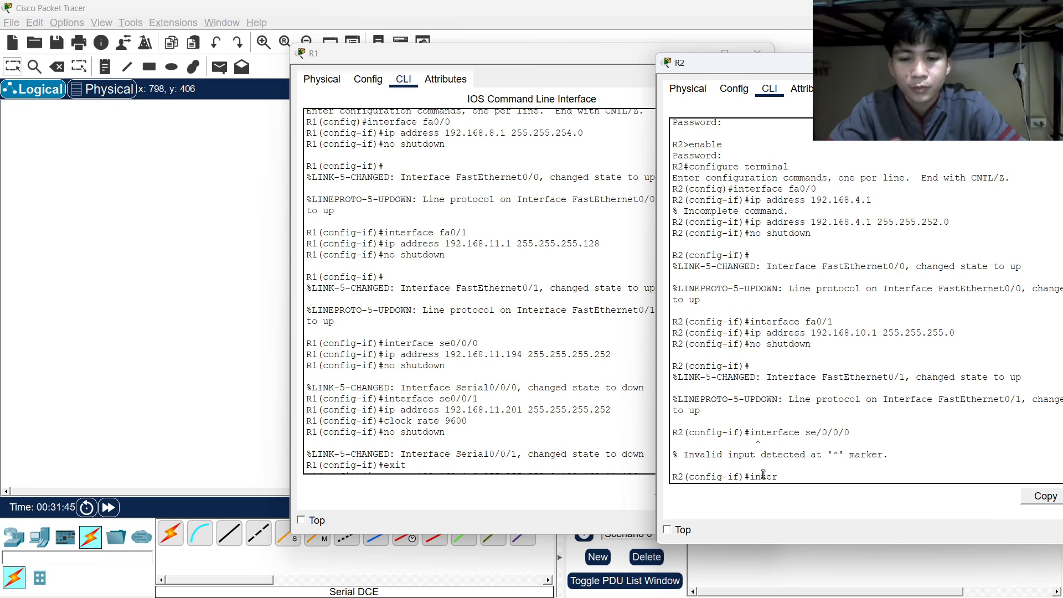
{"action": "type", "text": "face "}
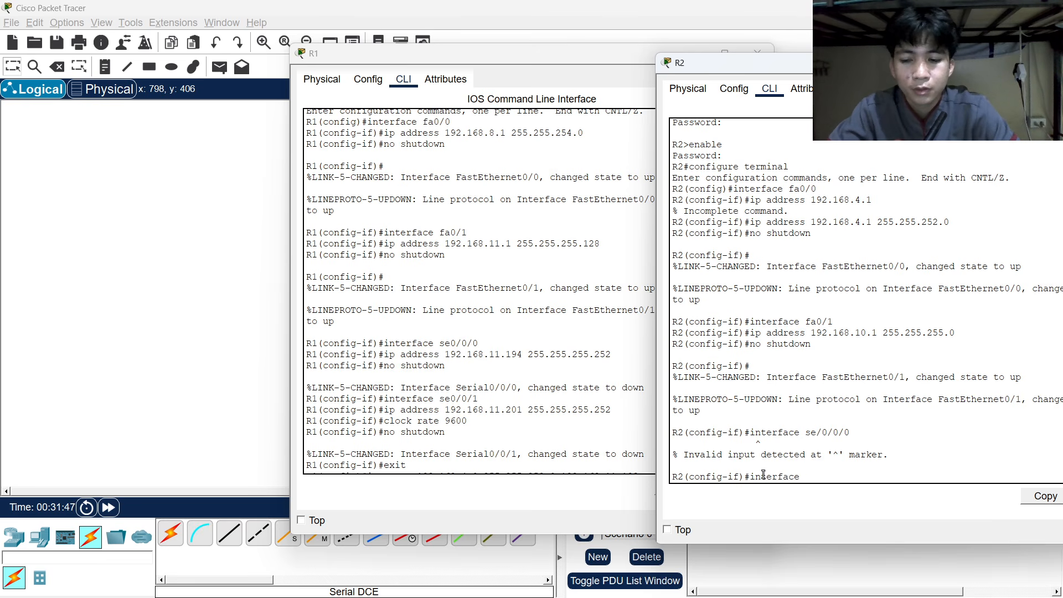
{"action": "type", "text": "se"}
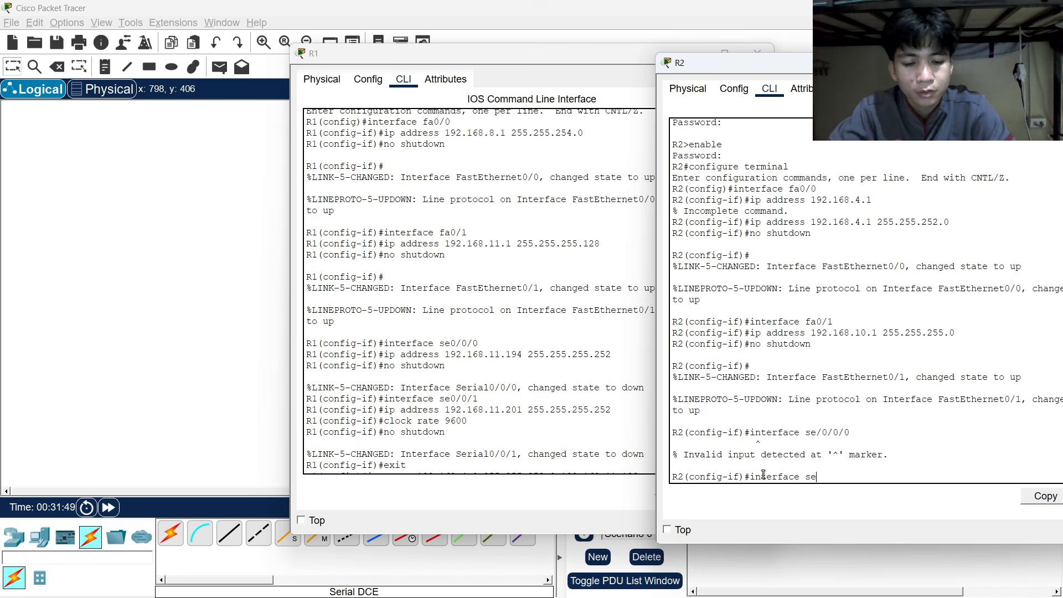
{"action": "type", "text": "0/0/0"}
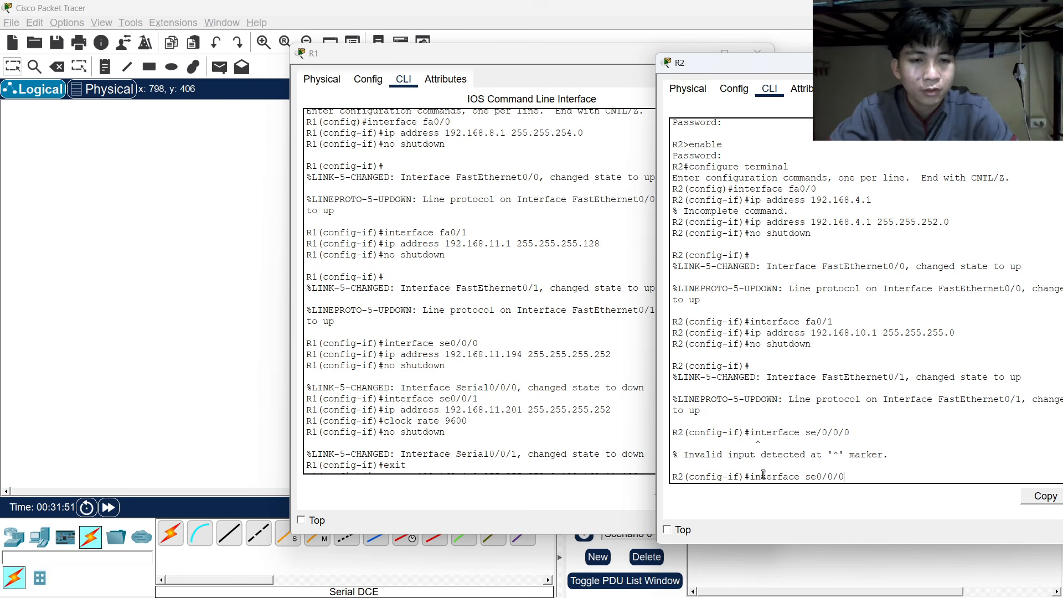
{"action": "key", "text": "Return"}
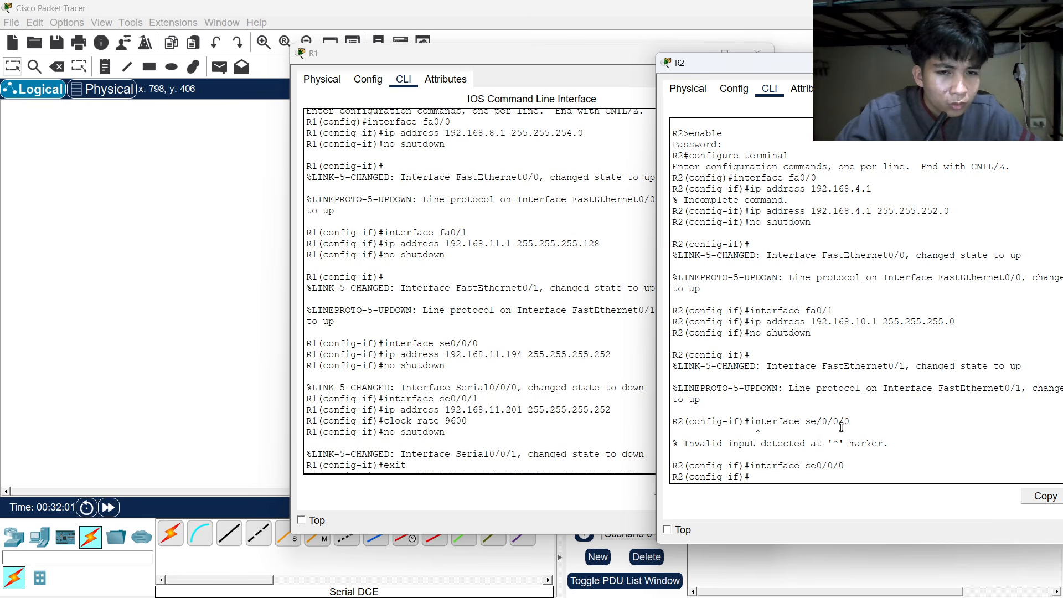
{"action": "left_click_drag", "start_coordinate": [506, 57], "coordinate": [352, 56]}
{"action": "left_click", "coordinate": [616, 59]}
{"action": "left_click_drag", "start_coordinate": [824, 54], "coordinate": [591, 56]}
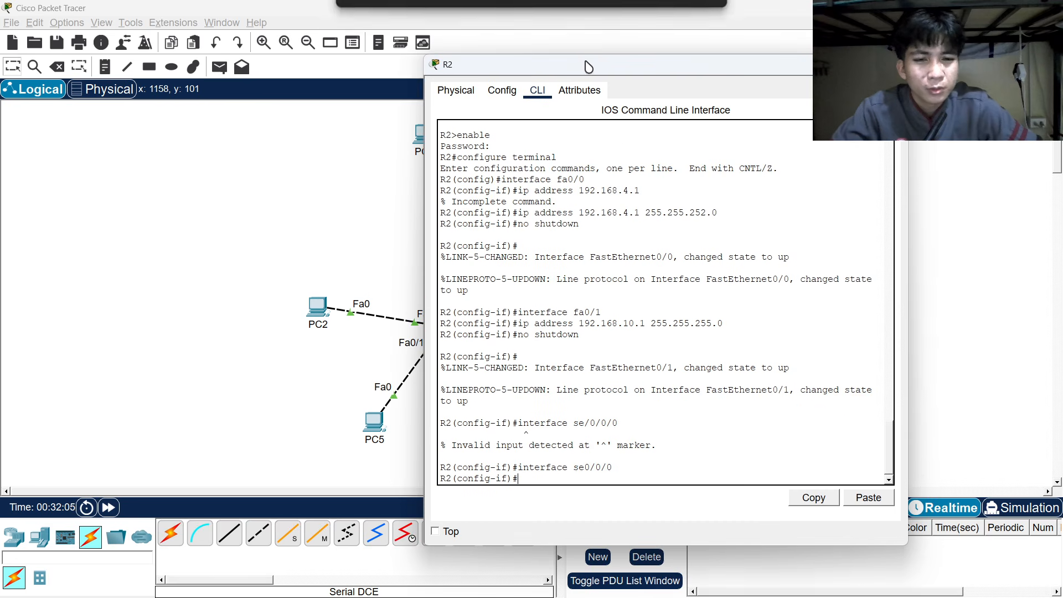
Assign Serial0/0/0 192.168.11.193 255.255.255.252 and enable it with no shutdown.
{"action": "type", "text": "ip add"}
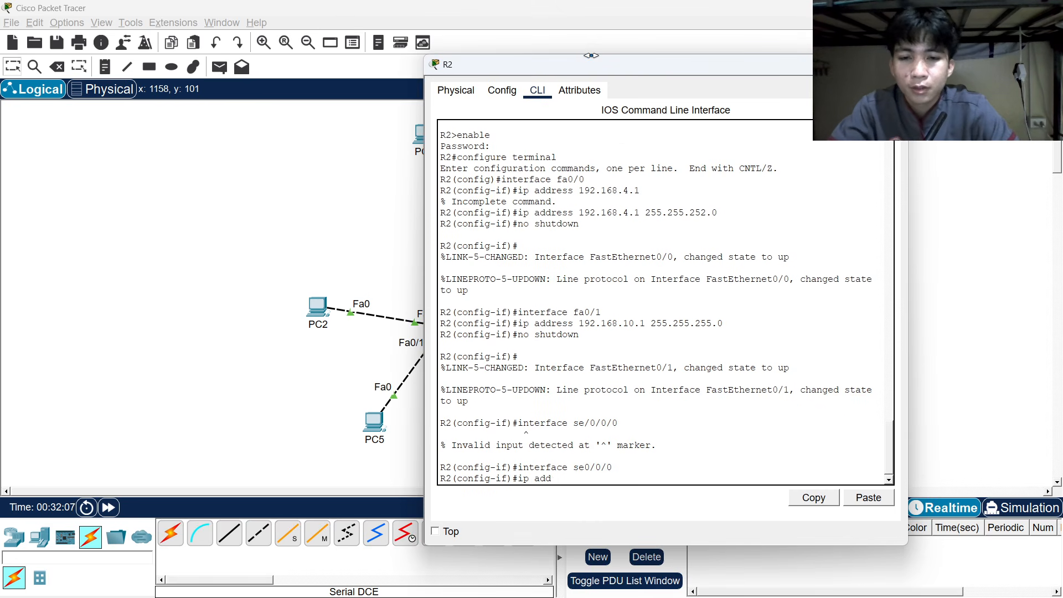
{"action": "type", "text": "ress"}
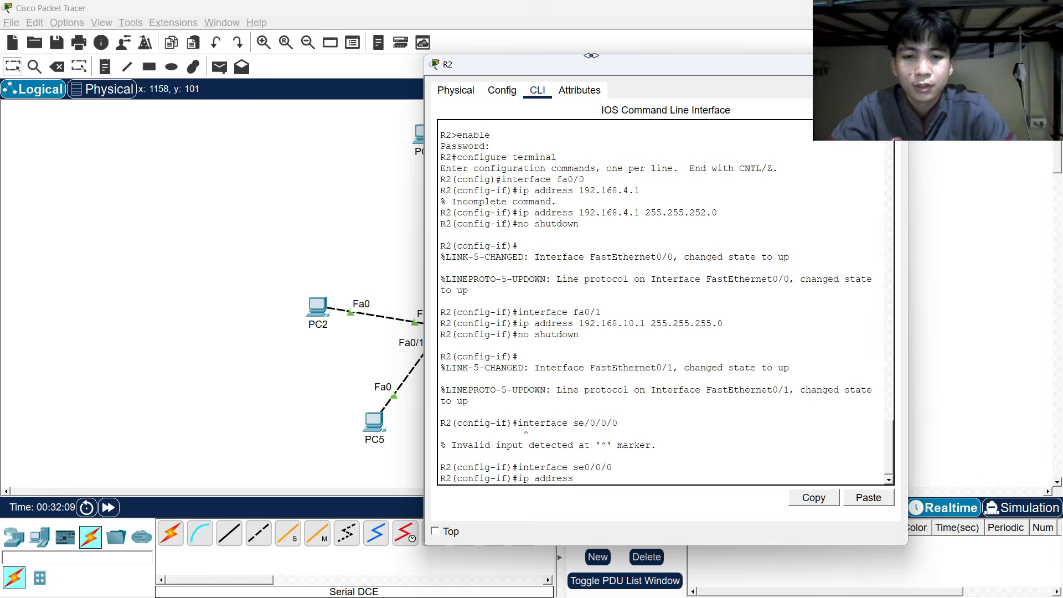
{"action": "key", "text": "alt+Tab"}
{"action": "key", "text": "alt+Tab"}
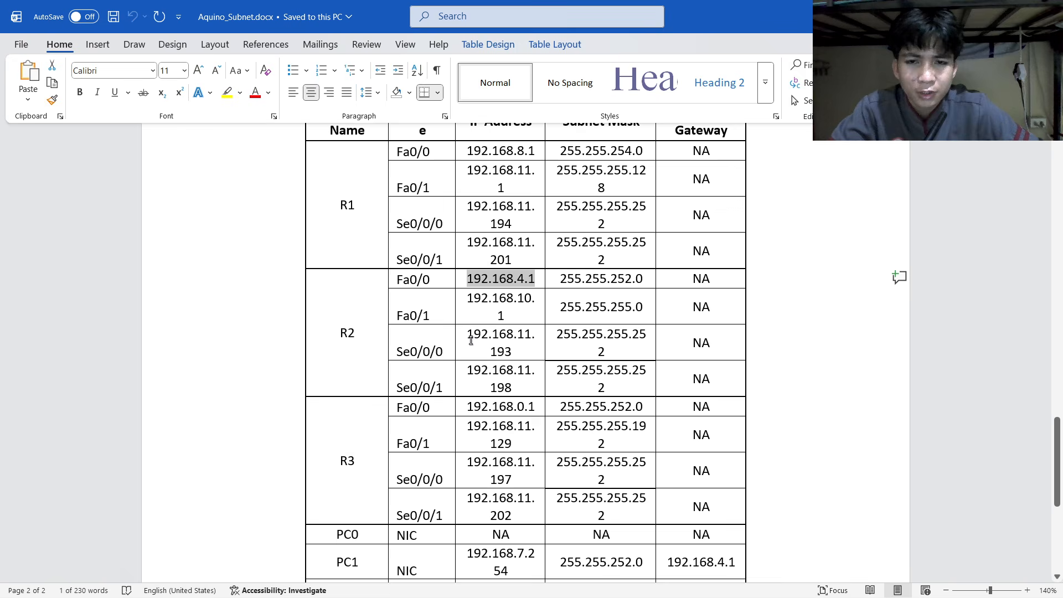
{"action": "key", "text": "alt+Tab"}
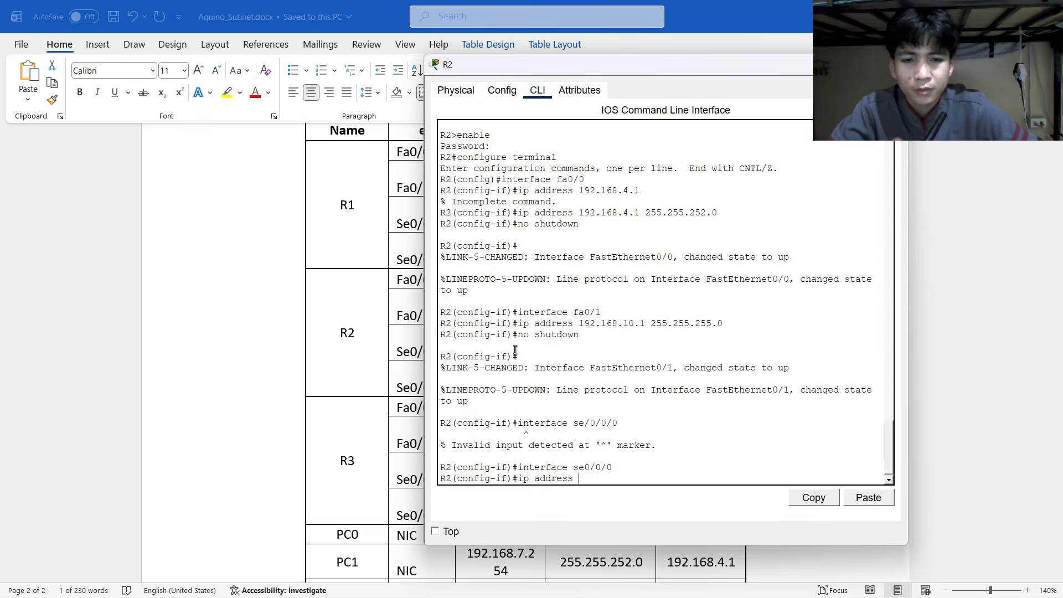
{"action": "type", "text": "92.168.11.19"}
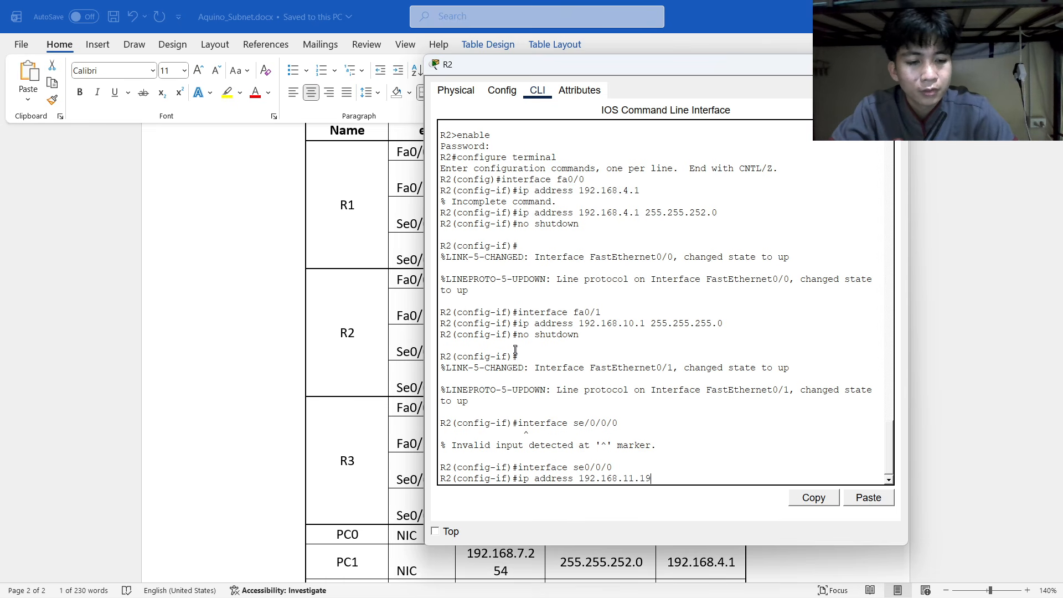
{"action": "type", "text": "3"}
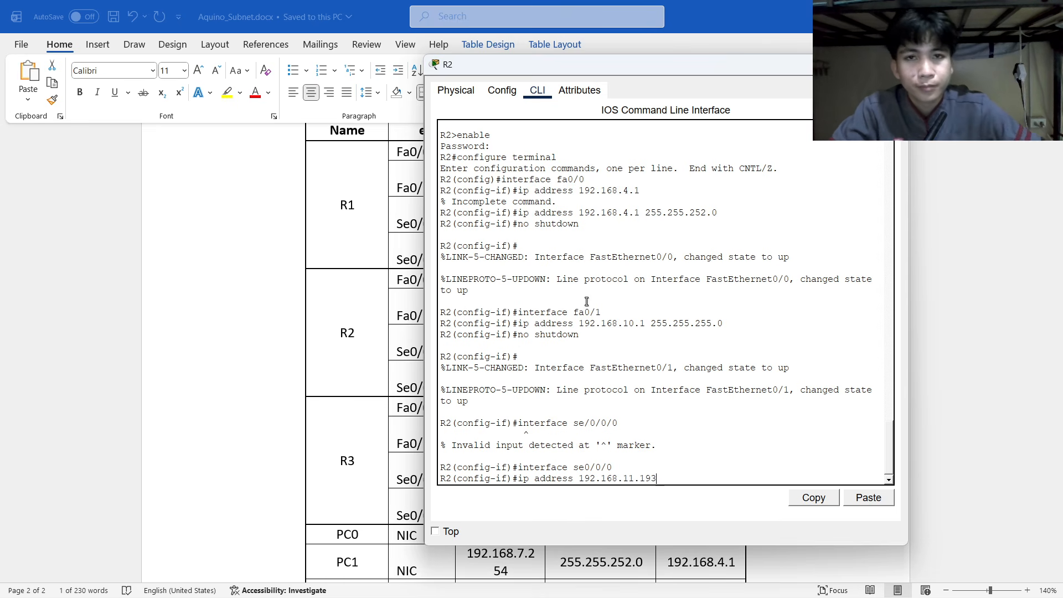
{"action": "left_click_drag", "start_coordinate": [575, 70], "coordinate": [801, 72]}
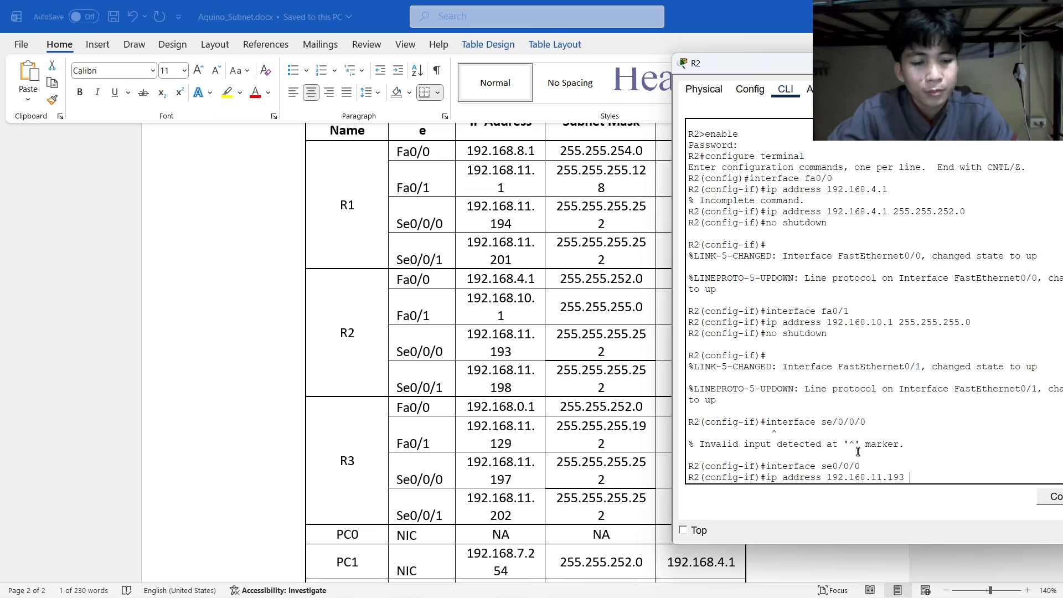
{"action": "type", "text": "255.255"}
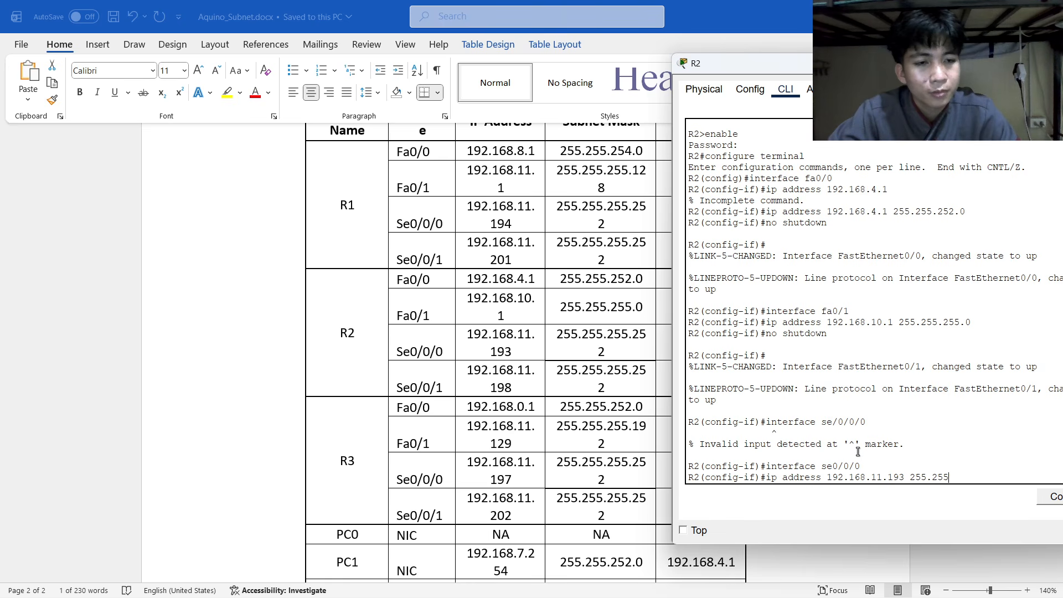
{"action": "type", "text": ".255.25"}
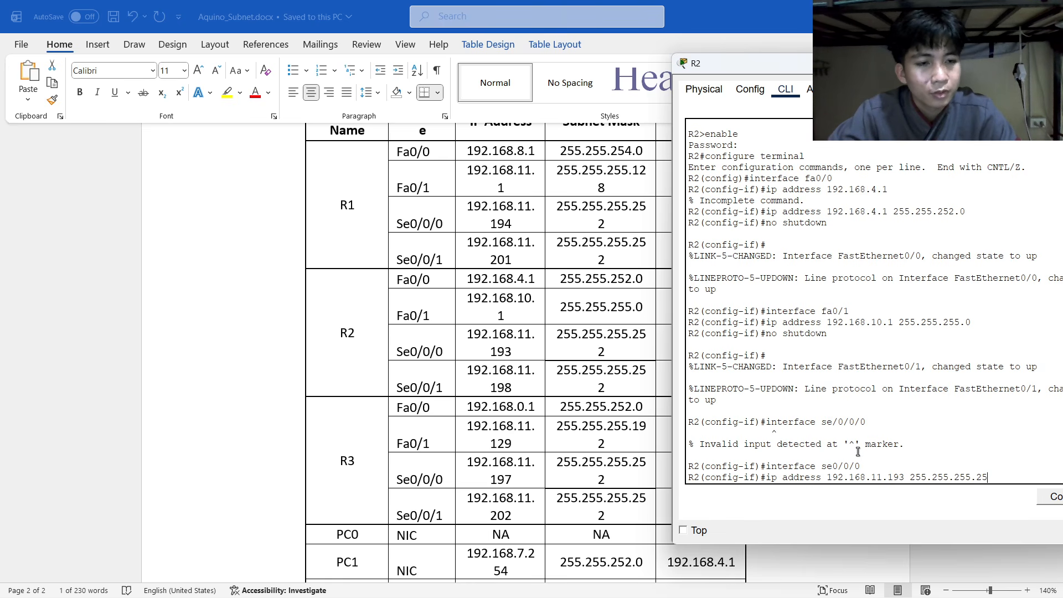
{"action": "type", "text": "2"}
{"action": "key", "text": "Return"}
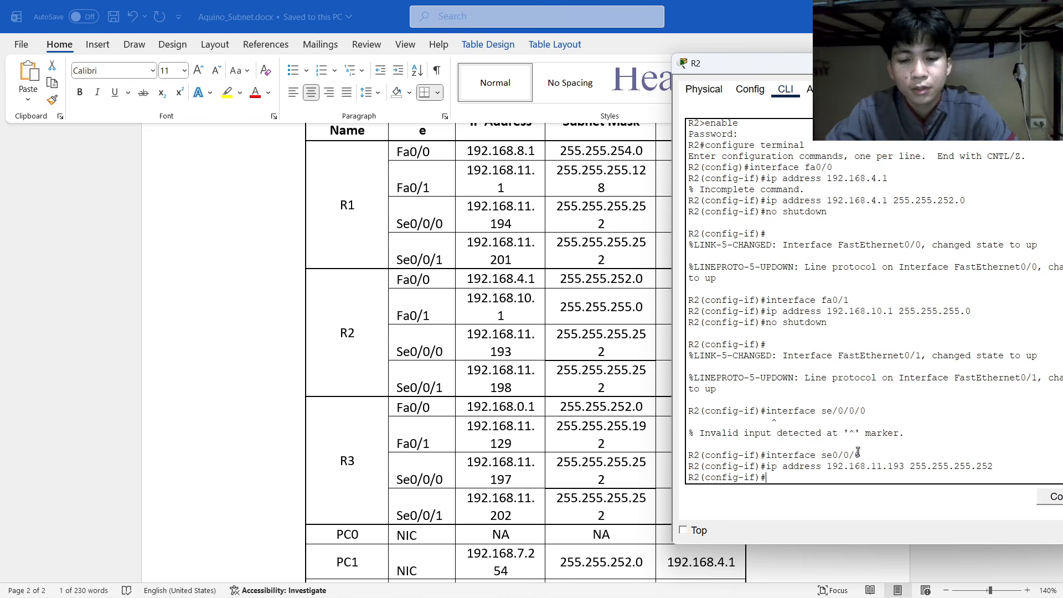
{"action": "type", "text": "n"}
{"action": "type", "text": "o shutdown"}
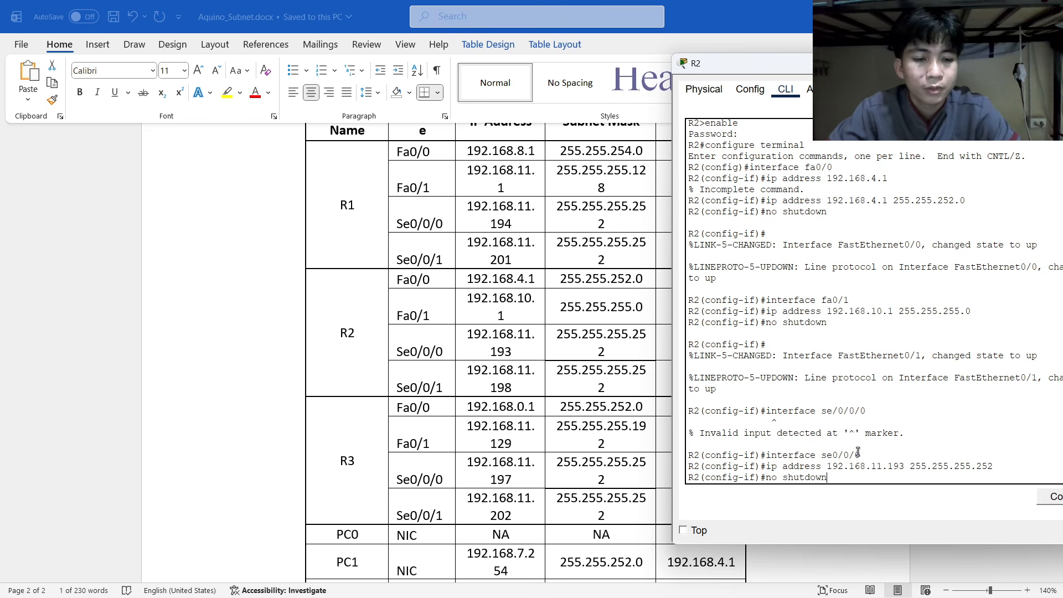
{"action": "key", "text": "Return"}
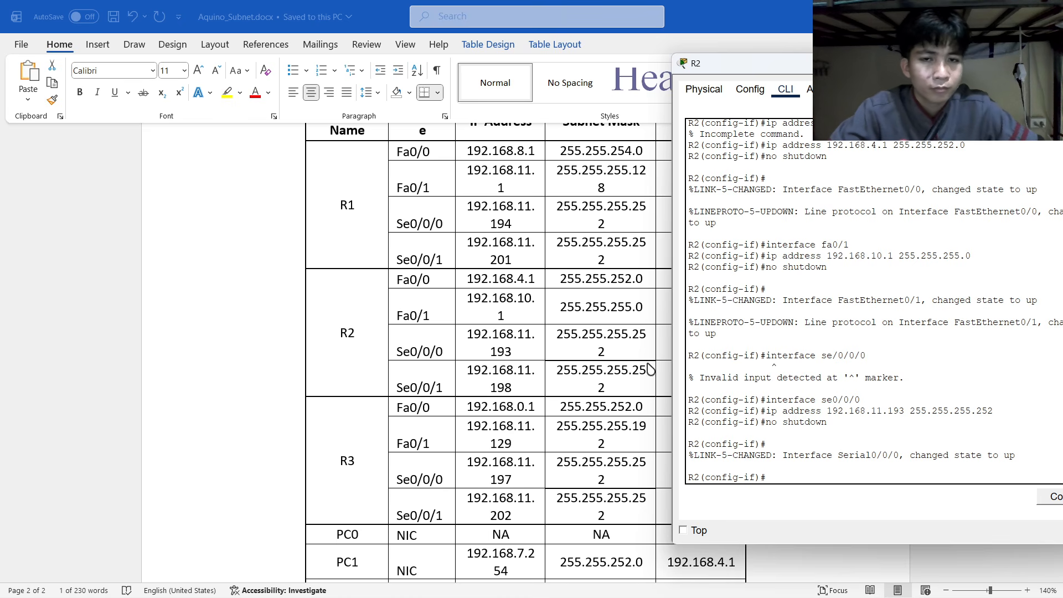
{"action": "key", "text": "alt+Tab"}
{"action": "left_click", "coordinate": [483, 306]}
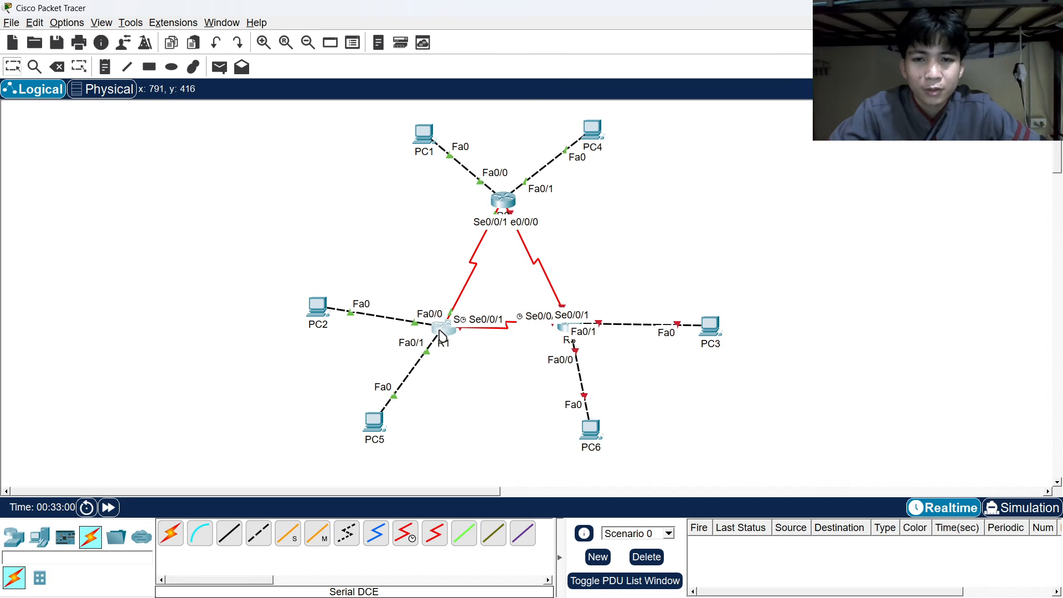
Enter R2's Serial0/0/1 interface configuration mode.
{"action": "key", "text": "alt+Tab"}
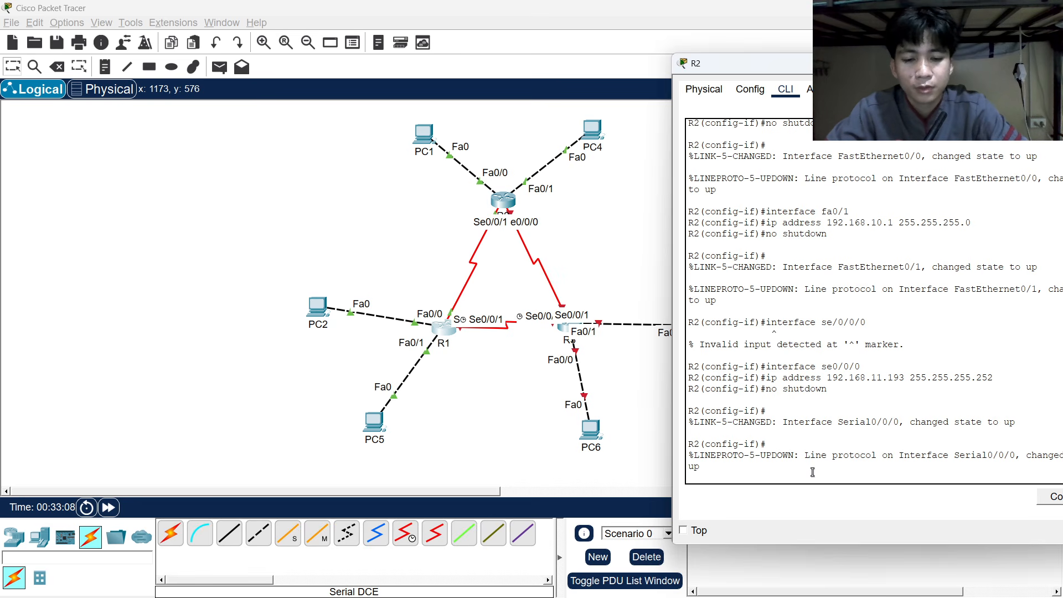
{"action": "key", "text": "Return"}
{"action": "type", "text": "interface"}
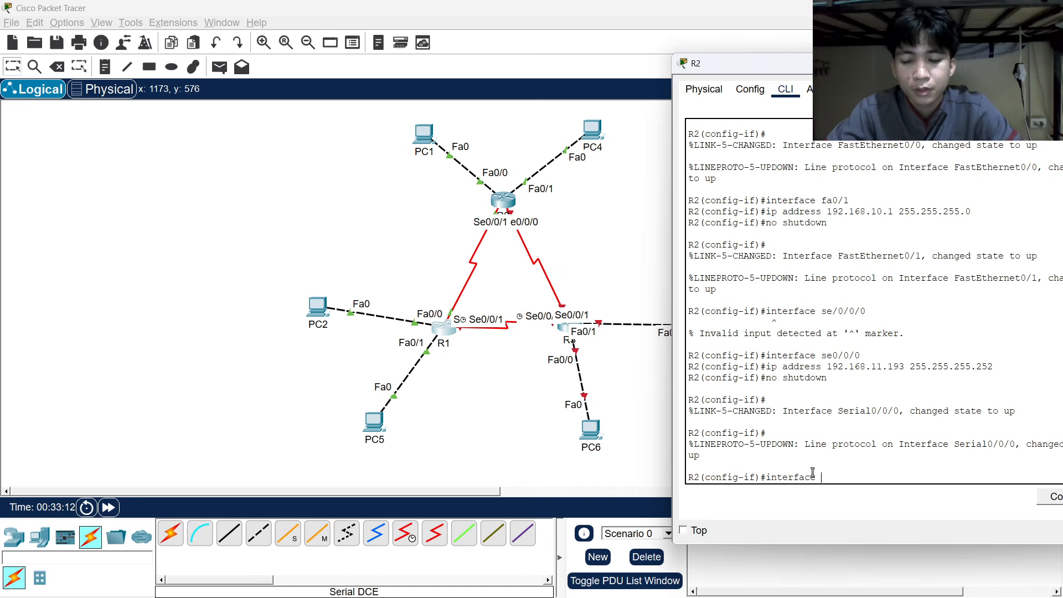
{"action": "type", "text": " se"}
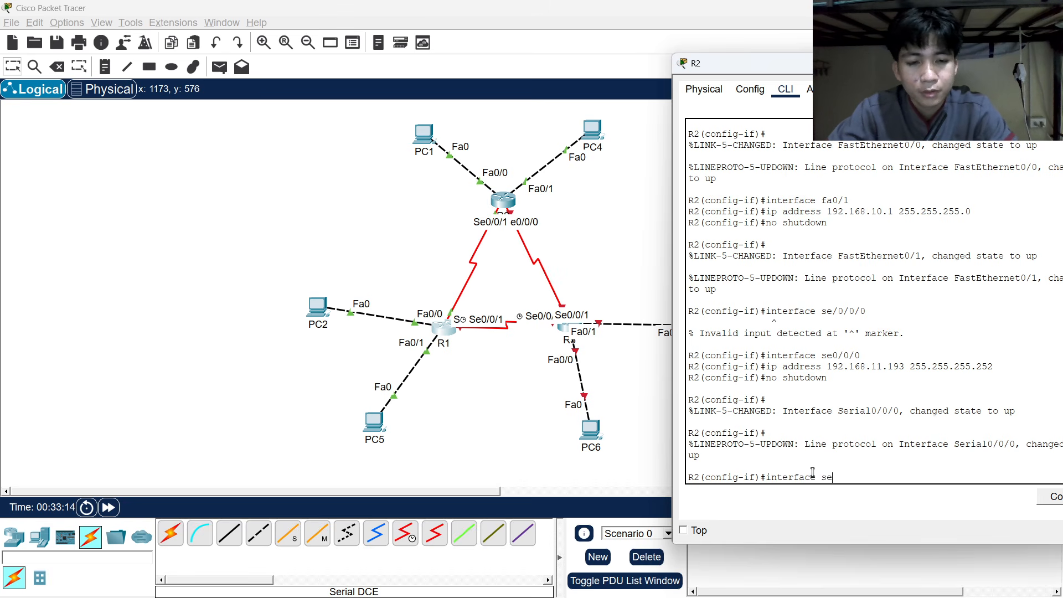
{"action": "type", "text": "0/0/1"}
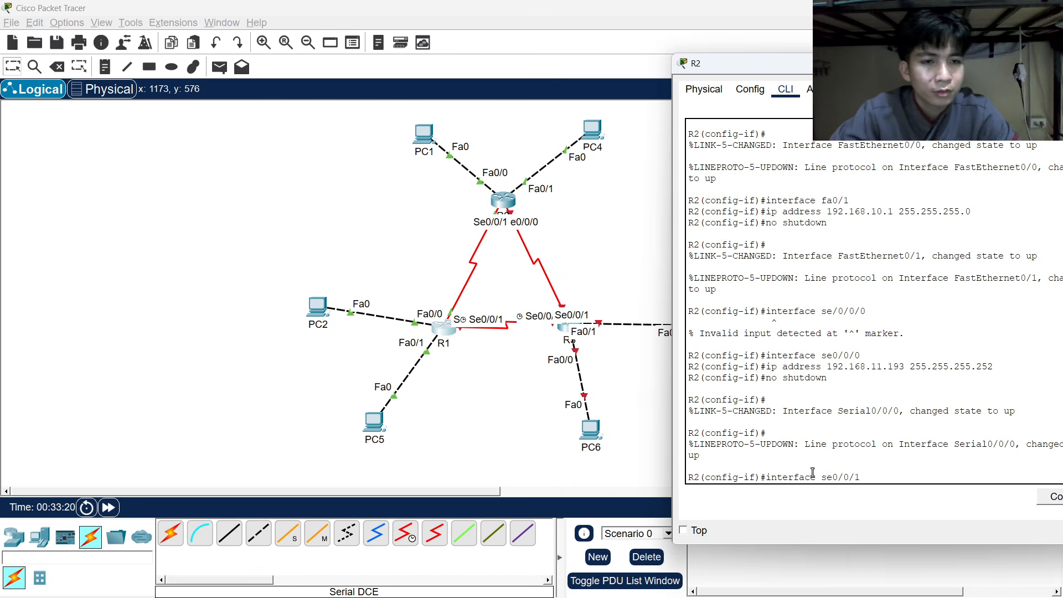
{"action": "key", "text": "Return"}
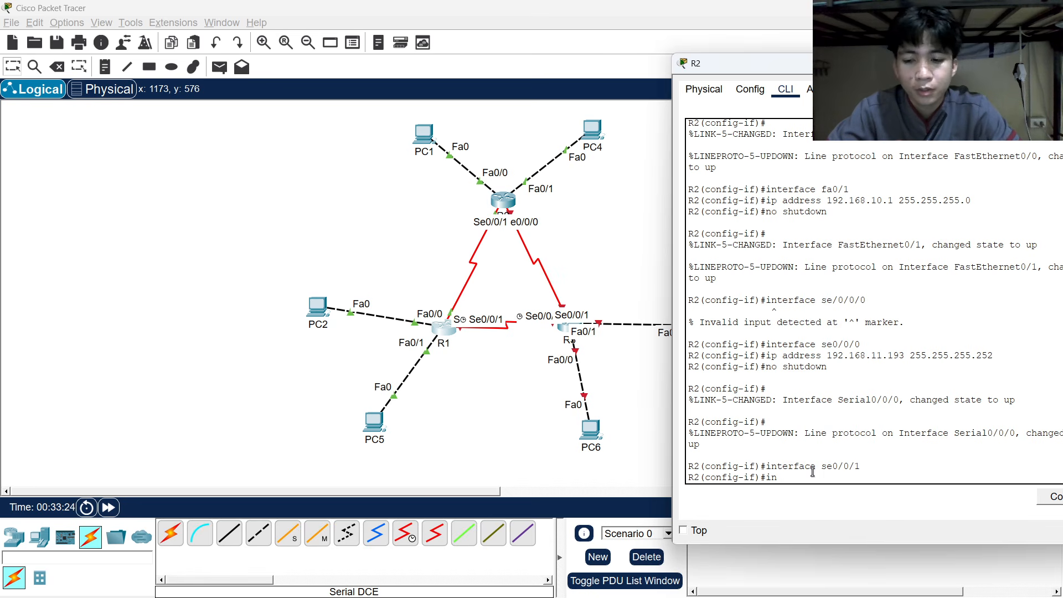
Set Serial0/0/1's address to 192.168.11.198 255.255.255.252, checking the addressing table.
{"action": "type", "text": "in"}
{"action": "key", "text": "BackSpace"}
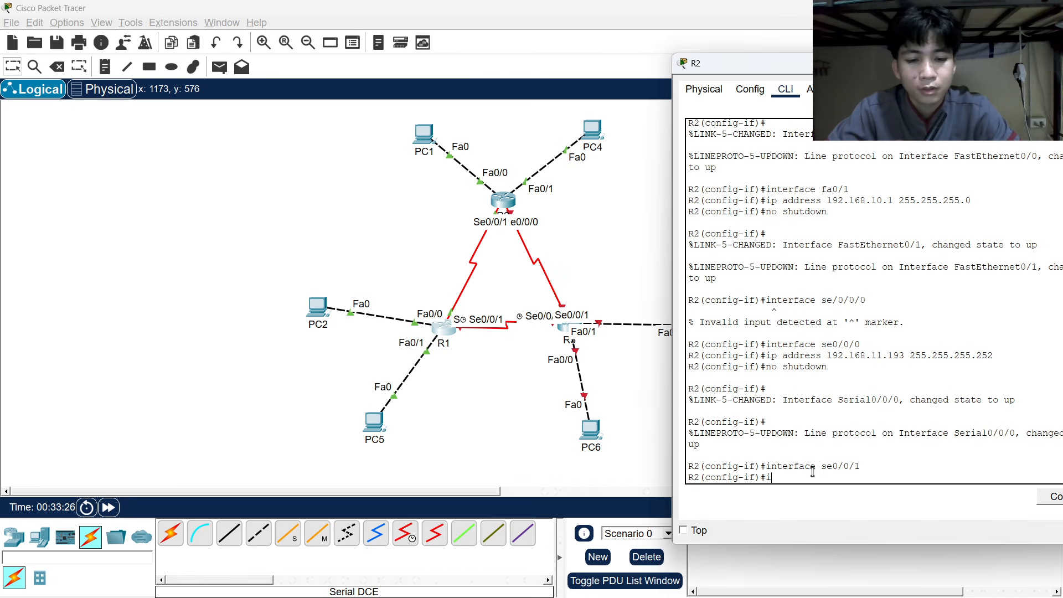
{"action": "type", "text": "p address"}
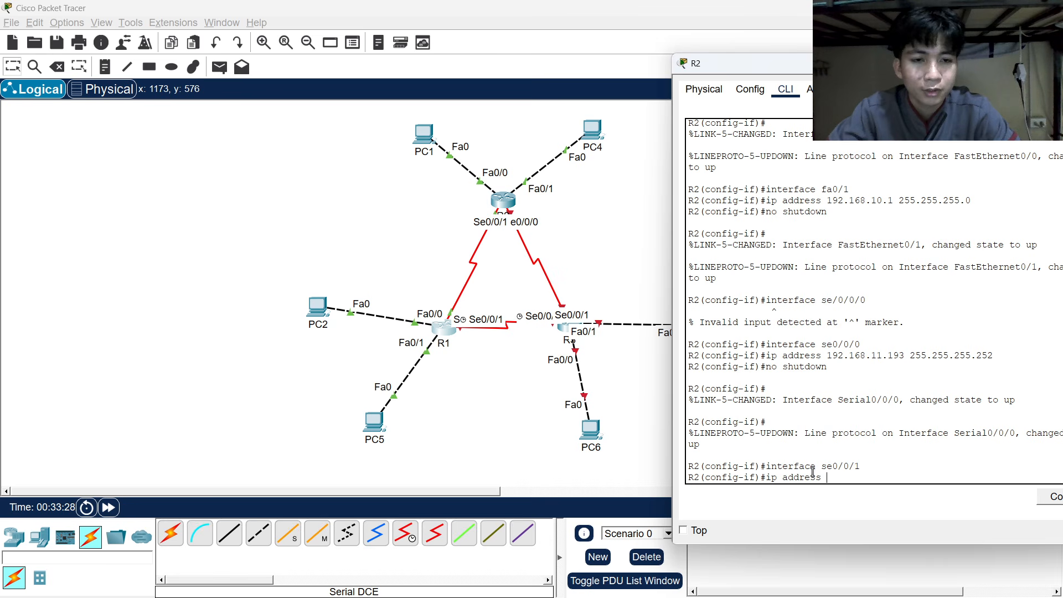
{"action": "key", "text": "alt+Tab"}
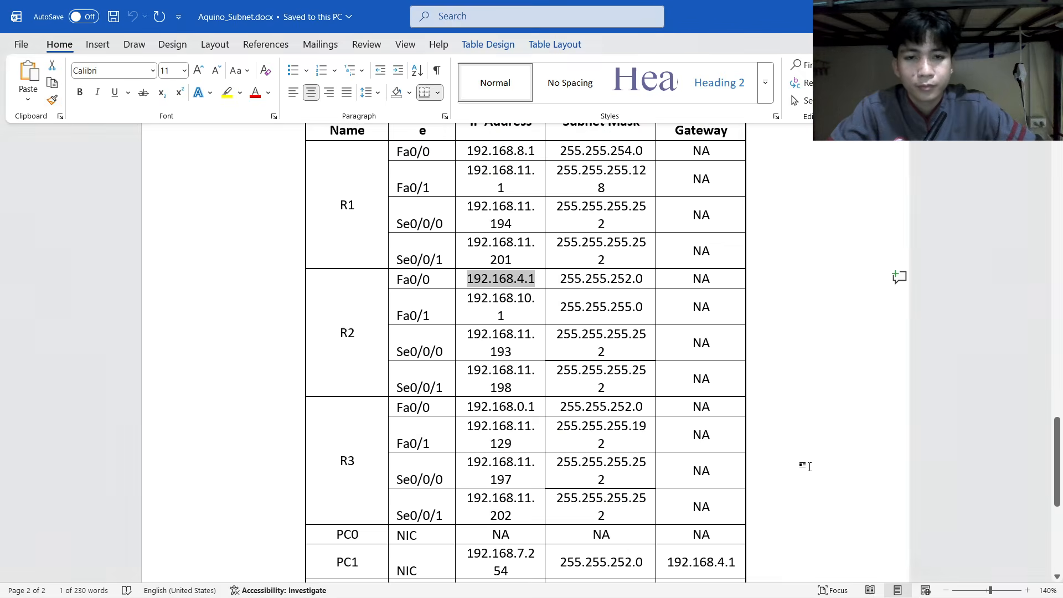
{"action": "key", "text": "alt+Tab"}
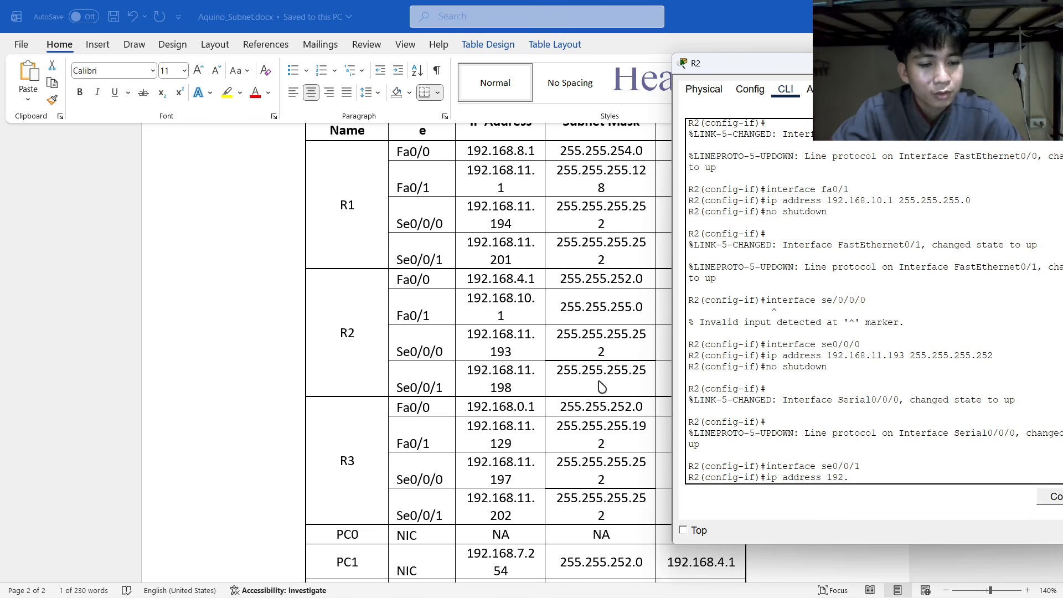
{"action": "type", "text": "168.11."}
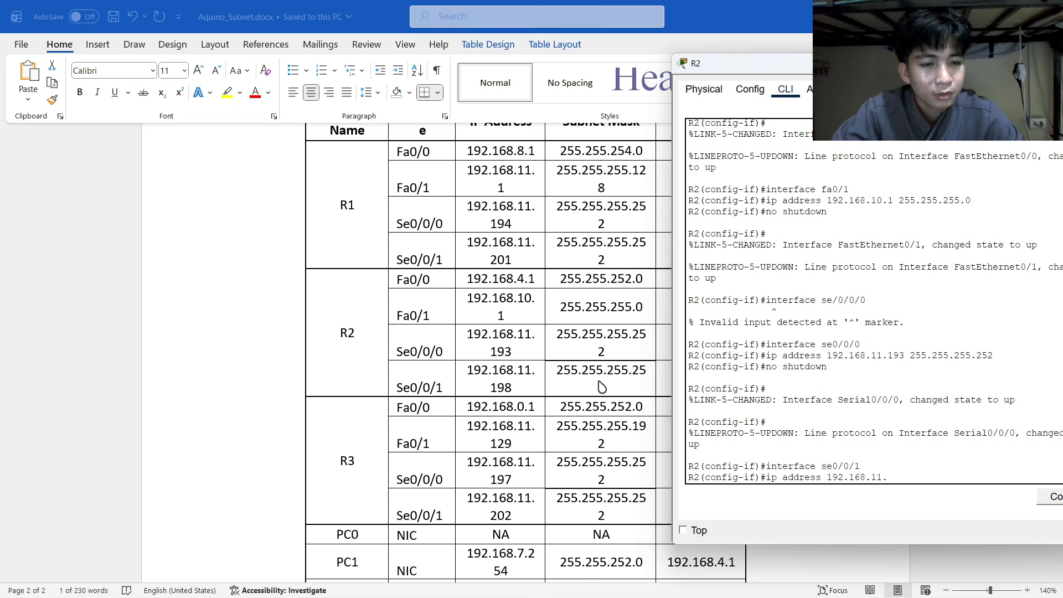
{"action": "type", "text": "198"}
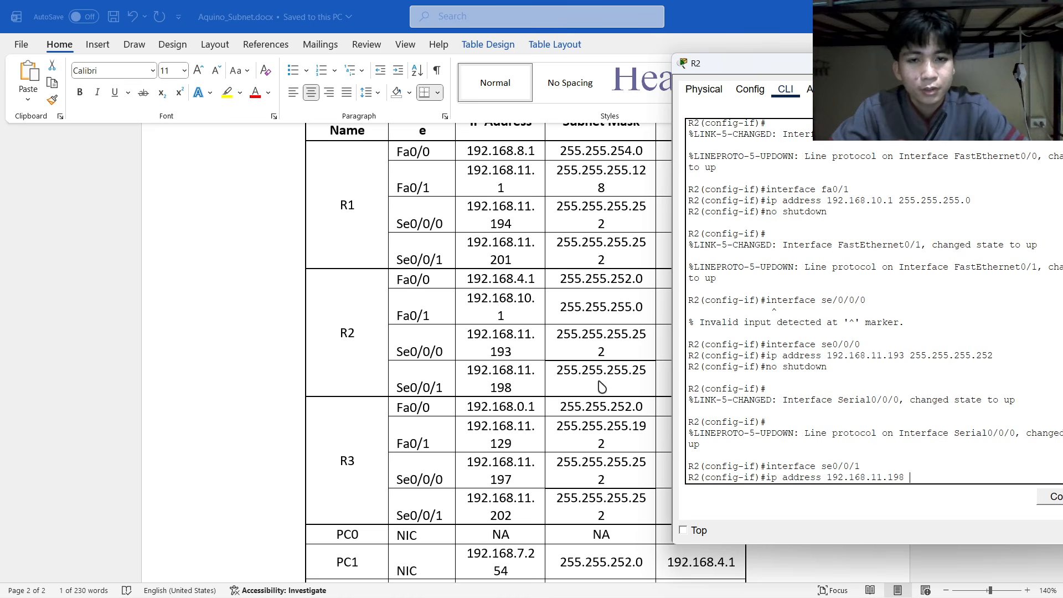
{"action": "type", "text": " 255.255.255.252"}
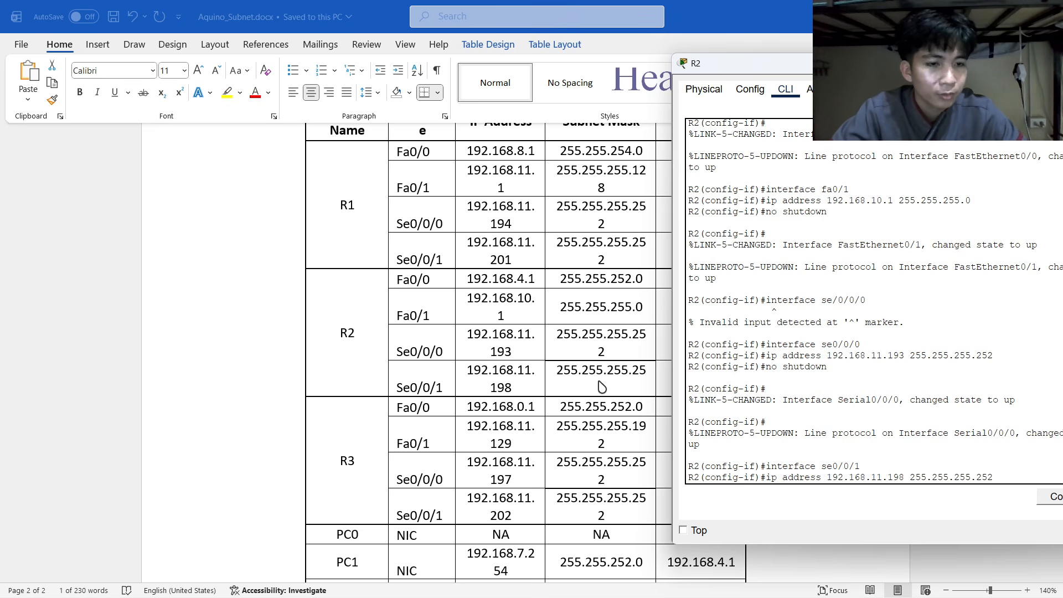
{"action": "key", "text": "Return"}
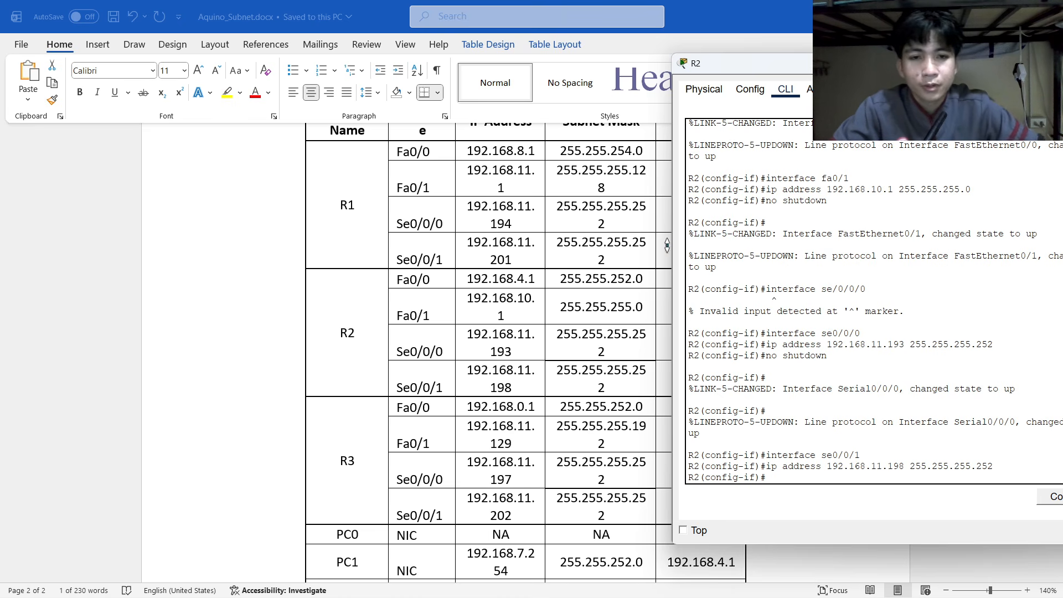
Review R1's configuration and the addressing table, then return to R2's console.
{"action": "key", "text": "alt+Tab"}
{"action": "left_click", "coordinate": [489, 310]}
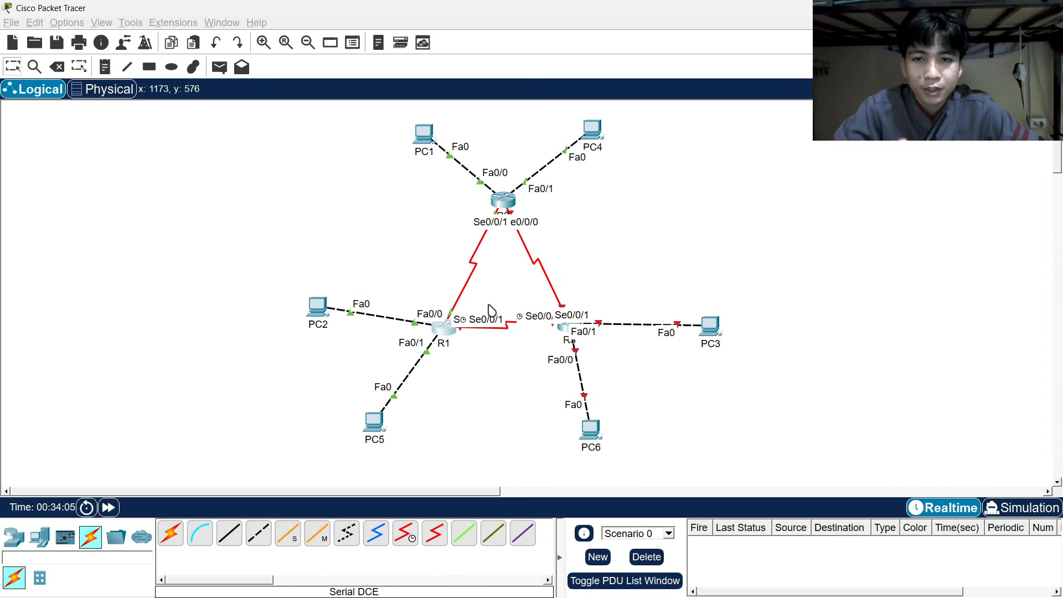
{"action": "left_click", "coordinate": [443, 328]}
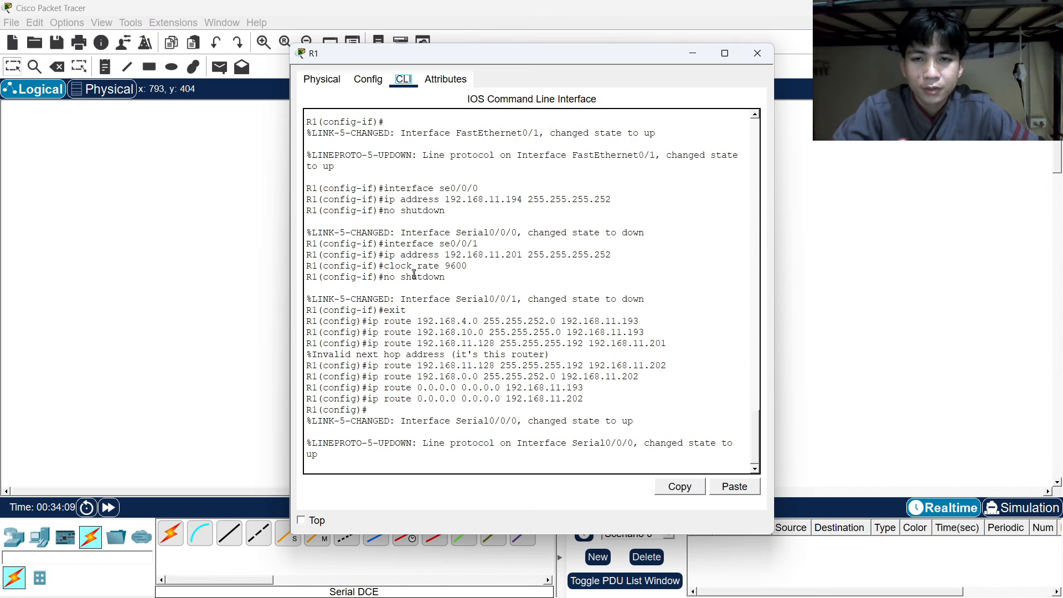
{"action": "left_click", "coordinate": [691, 53]}
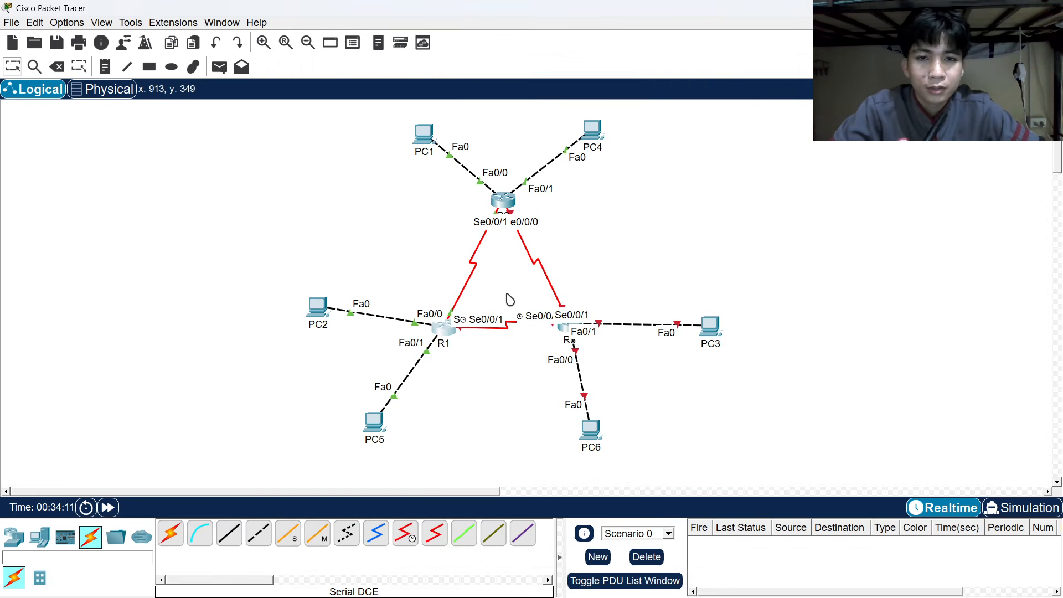
{"action": "key", "text": "alt+Tab"}
{"action": "left_click", "coordinate": [434, 319]}
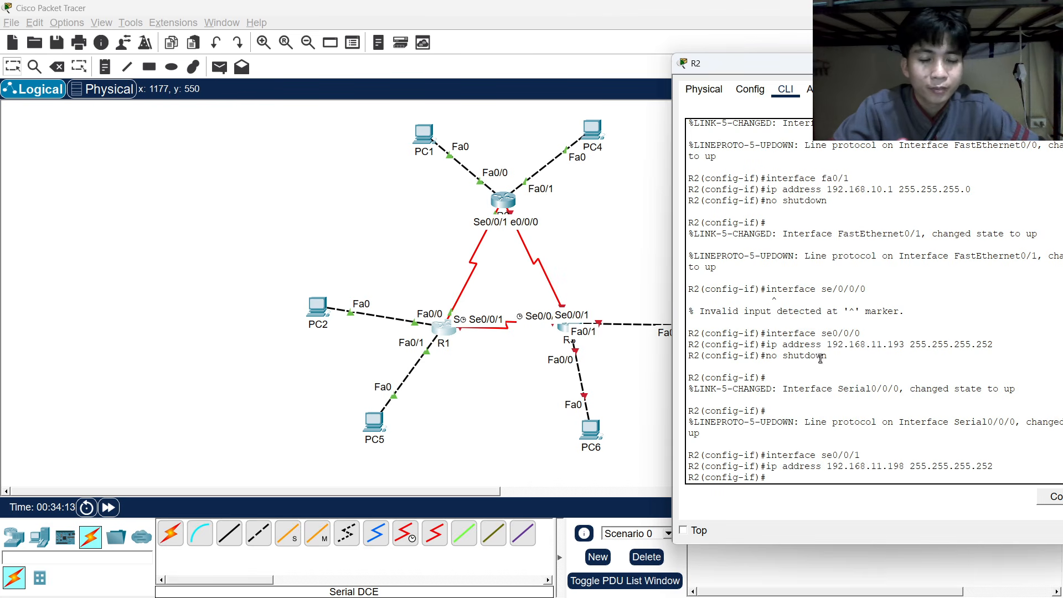
{"action": "key", "text": "alt+Tab"}
{"action": "key", "text": "alt+Tab"}
{"action": "key", "text": "alt+Tab"}
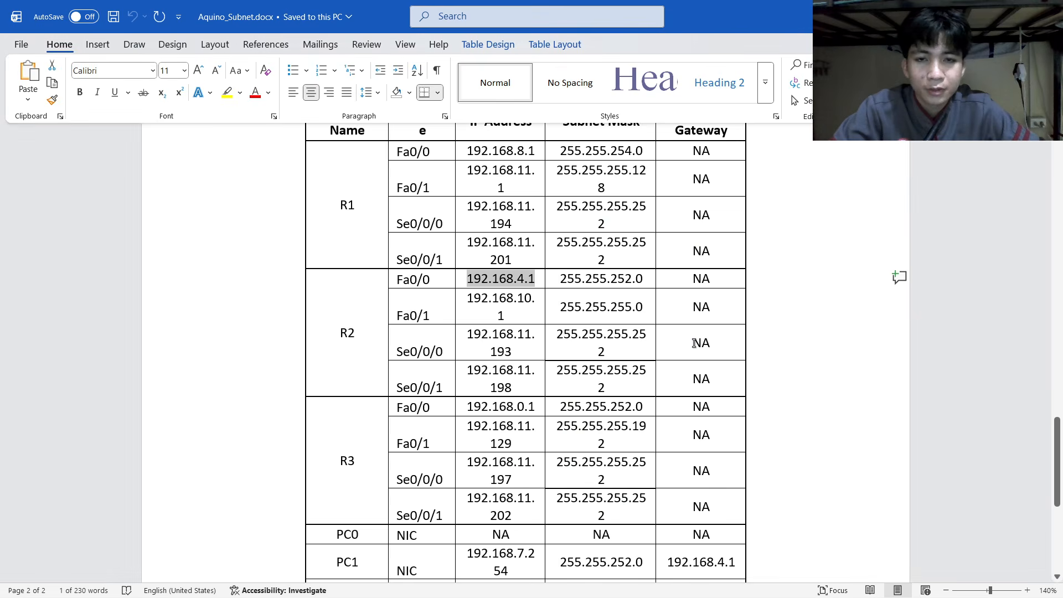
{"action": "scroll", "coordinate": [694, 344], "scroll_direction": "up", "scroll_amount": 20}
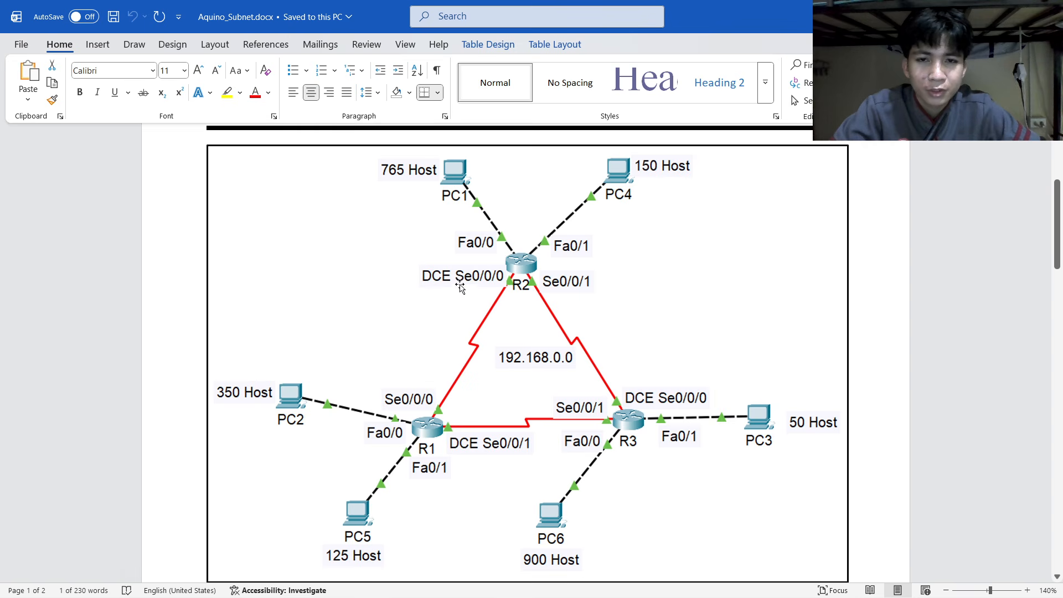
{"action": "key", "text": "alt+Tab"}
{"action": "left_click", "coordinate": [339, 313]}
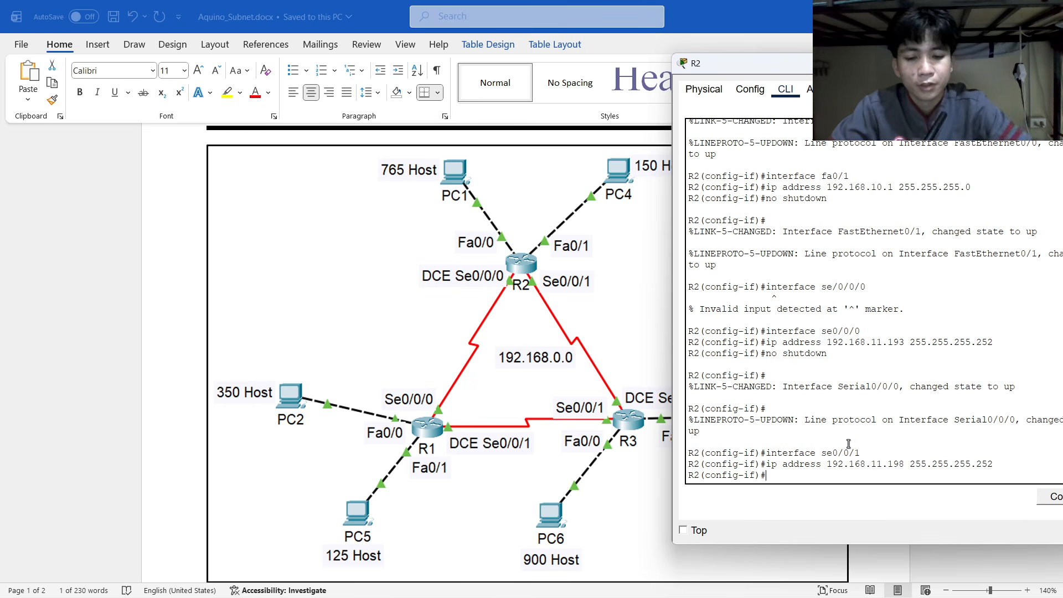
Enable Serial0/0/1, then re-enter Serial0/0/0 and reapply its address from command history.
{"action": "type", "text": "no "}
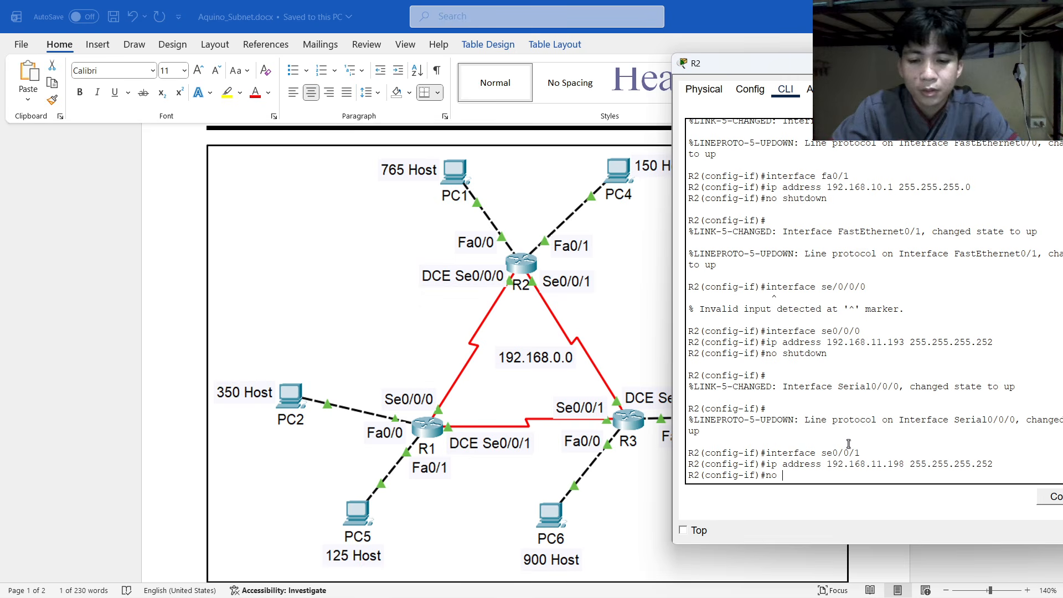
{"action": "type", "text": "shu"}
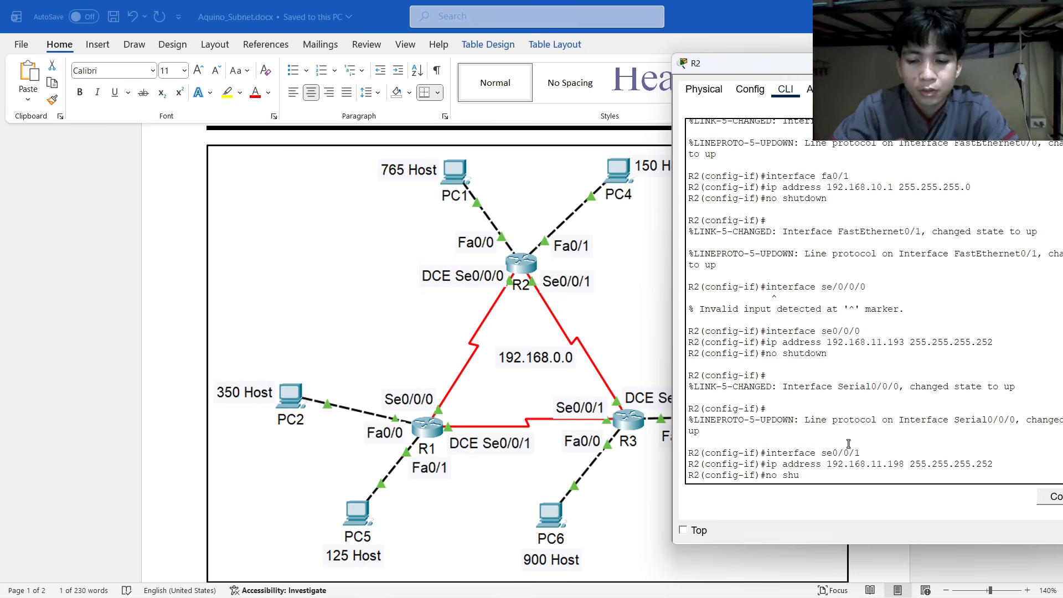
{"action": "type", "text": "tdown"}
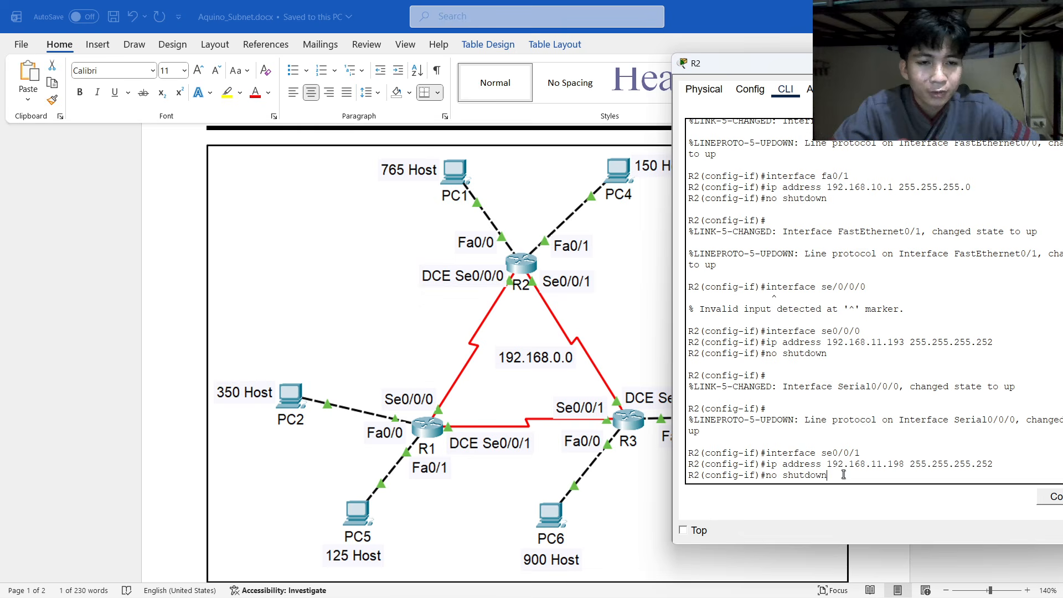
{"action": "key", "text": "Return"}
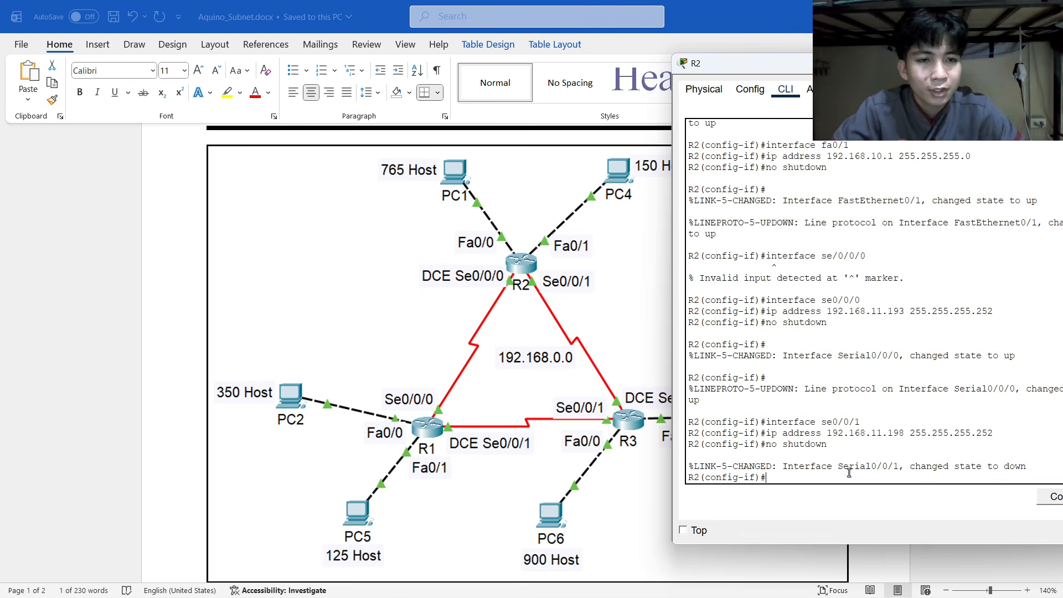
{"action": "key", "text": "Up"}
{"action": "key", "text": "Up"}
{"action": "key", "text": "Up"}
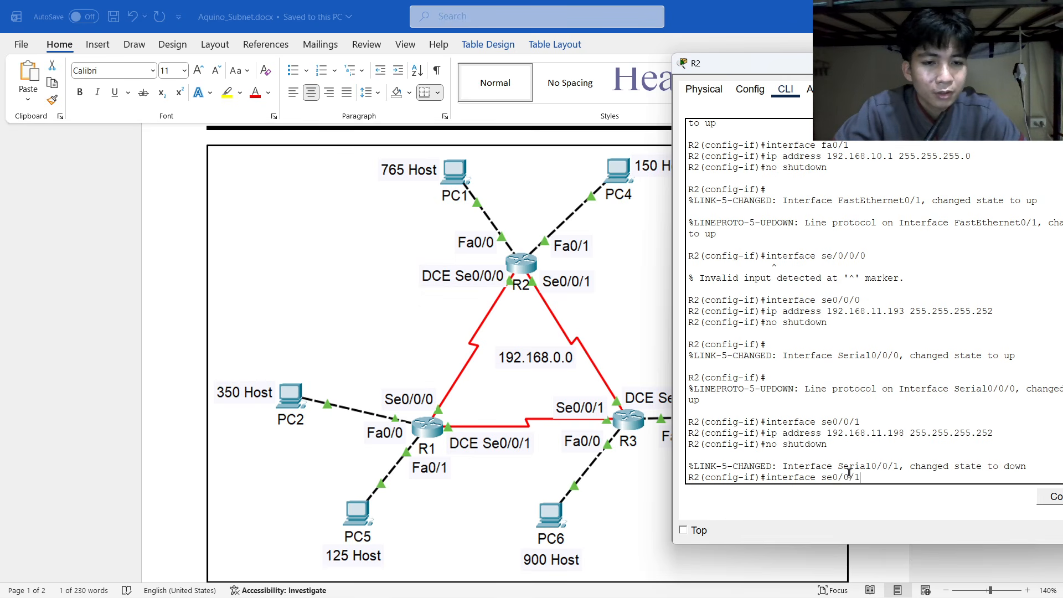
{"action": "key", "text": "Down"}
{"action": "key", "text": "Down"}
{"action": "key", "text": "Up"}
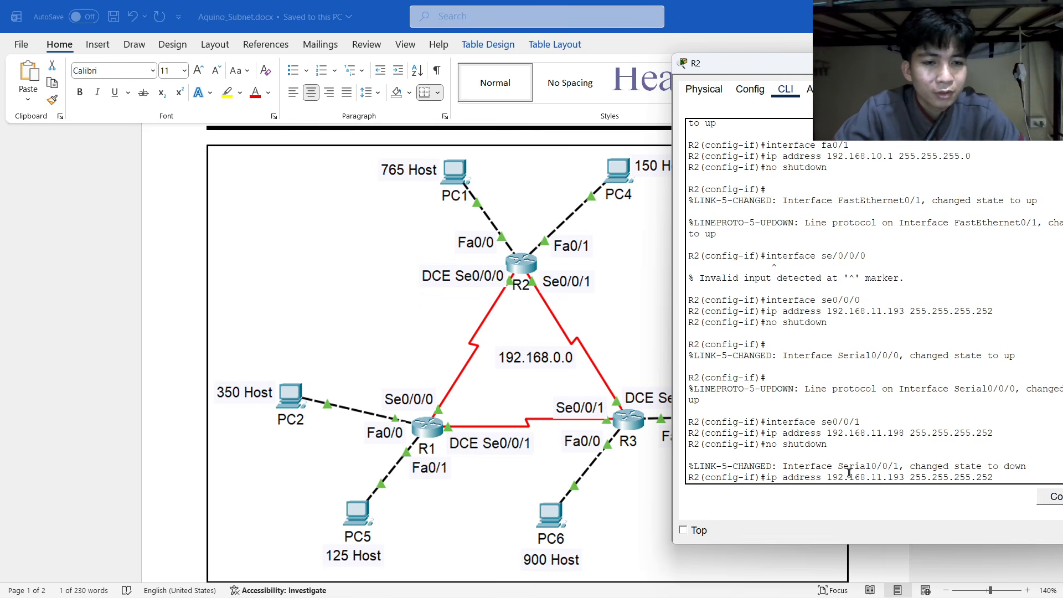
{"action": "key", "text": "Up"}
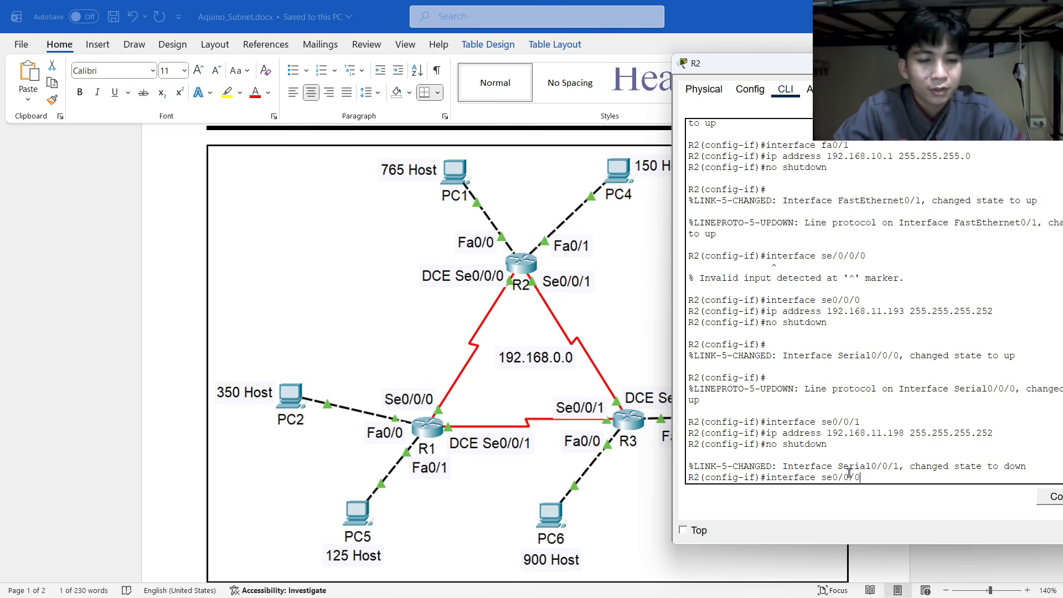
{"action": "key", "text": "Return"}
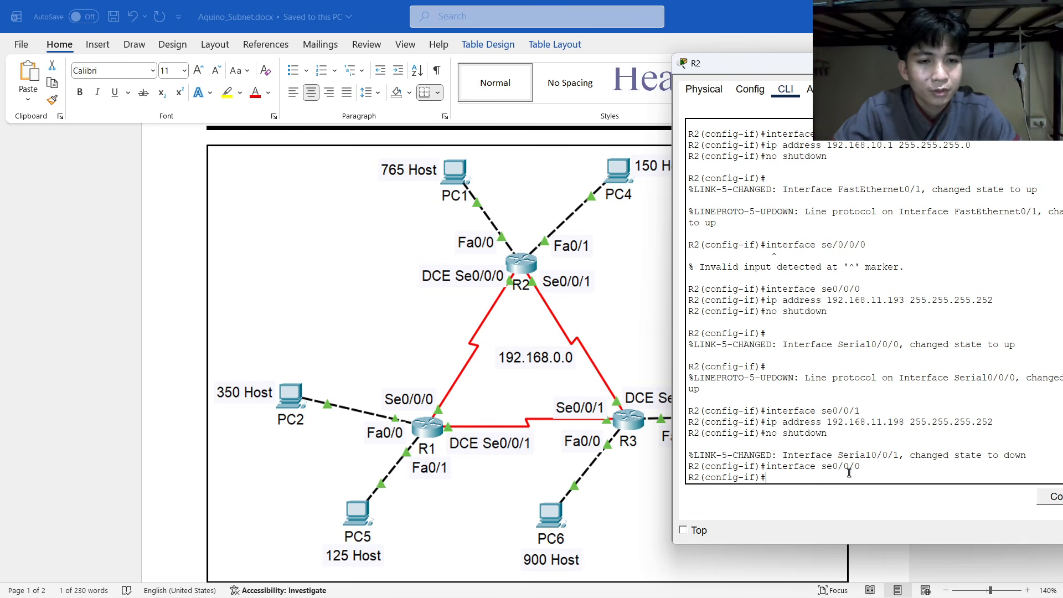
{"action": "key", "text": "Up"}
{"action": "key", "text": "Up"}
{"action": "key", "text": "Up"}
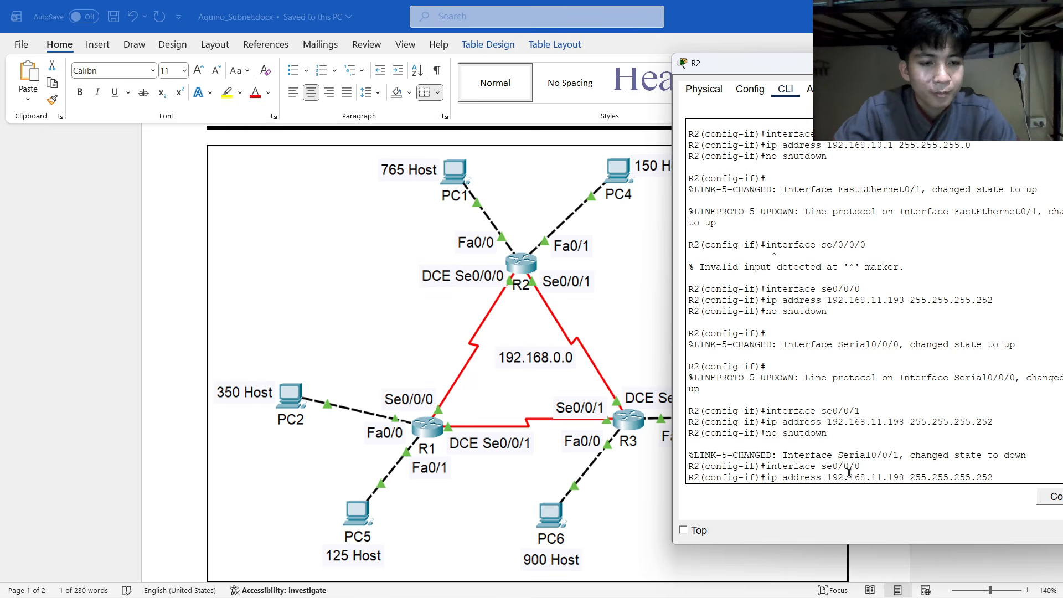
{"action": "key", "text": "Return"}
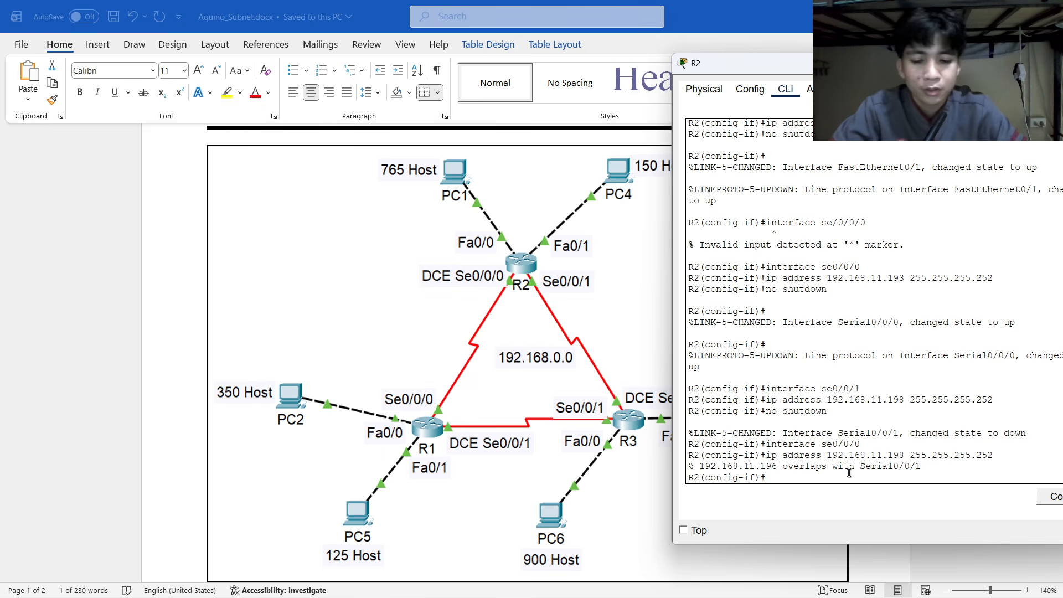
Give Serial0/0/0 a clock rate of 9600 and bring it up with no shutdown.
{"action": "type", "text": "clo"}
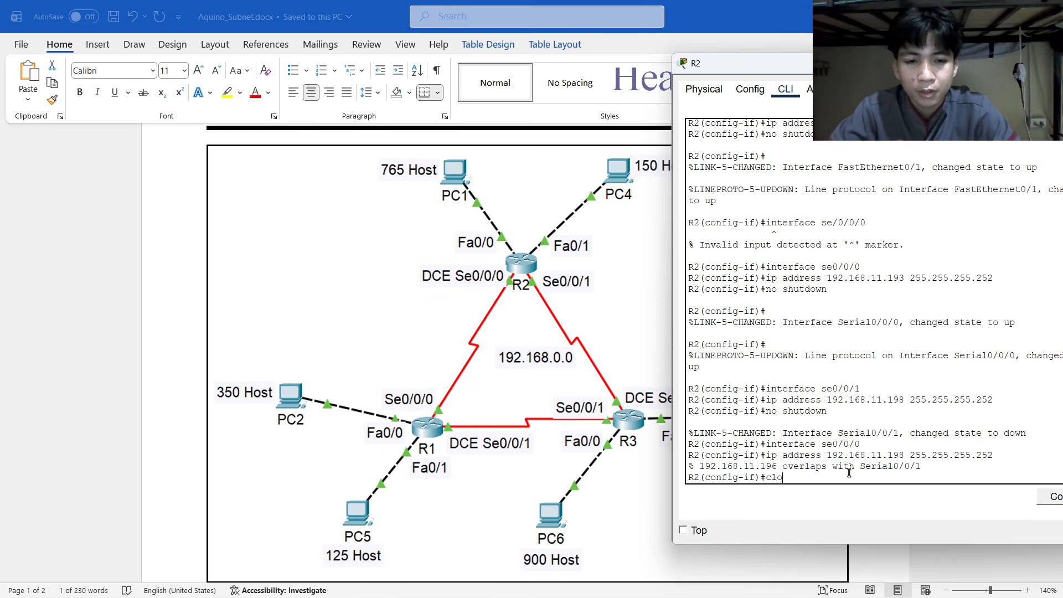
{"action": "type", "text": "ck rate "}
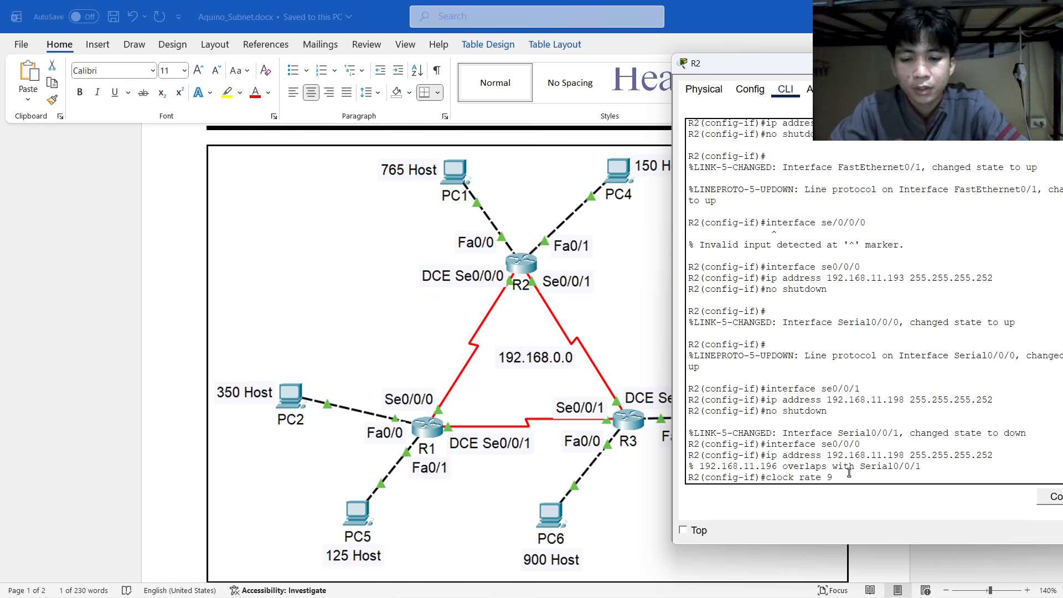
{"action": "type", "text": "9600"}
{"action": "key", "text": "Return"}
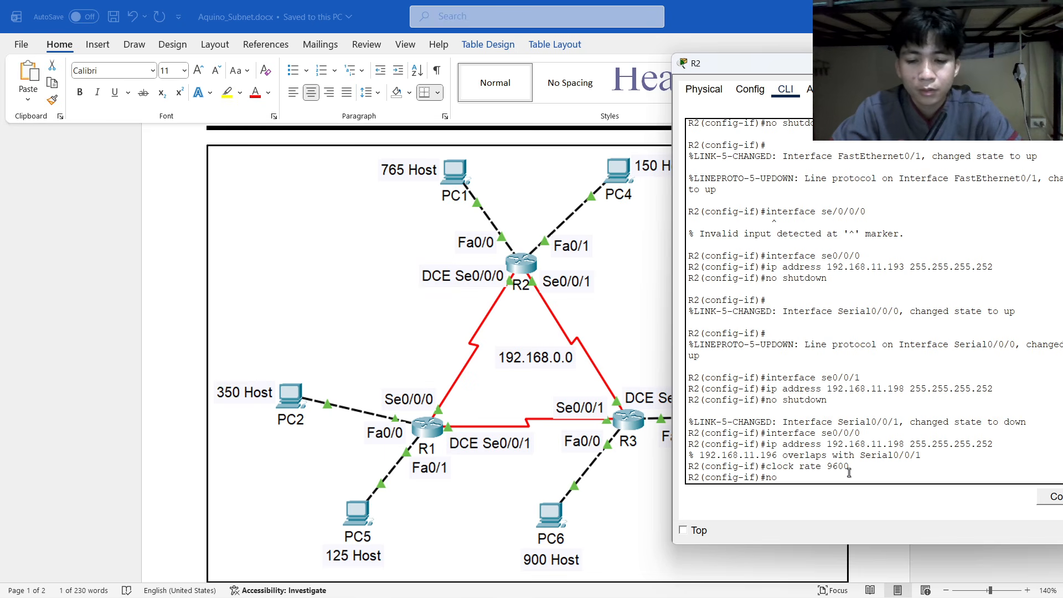
{"action": "type", "text": "no shutdown"}
{"action": "key", "text": "Return"}
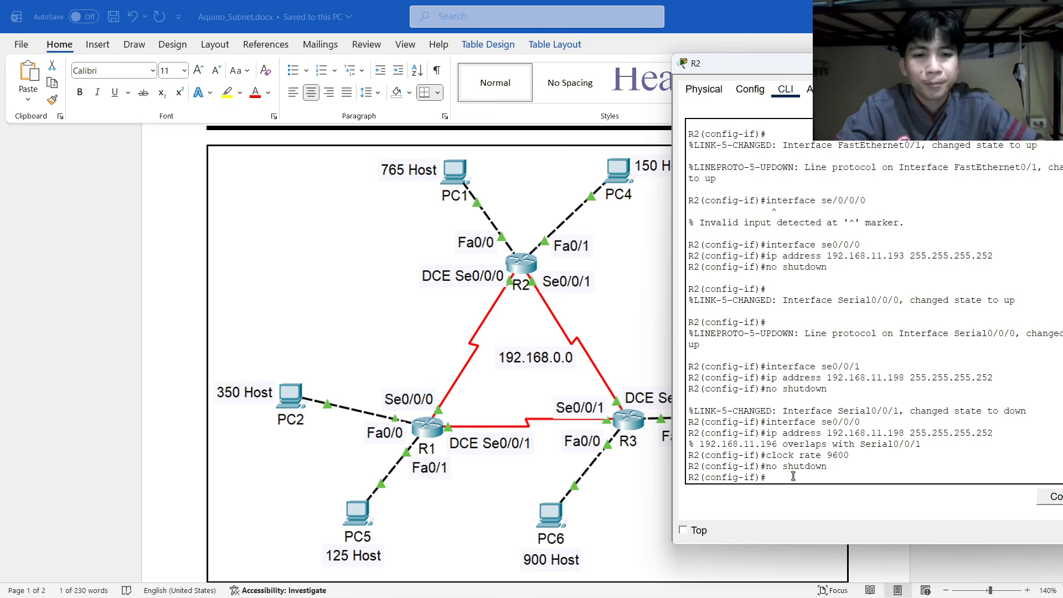
Paste R1's prepared interface addresses and static routes into its CLI, then return to R2's console.
{"action": "key", "text": "alt+Tab"}
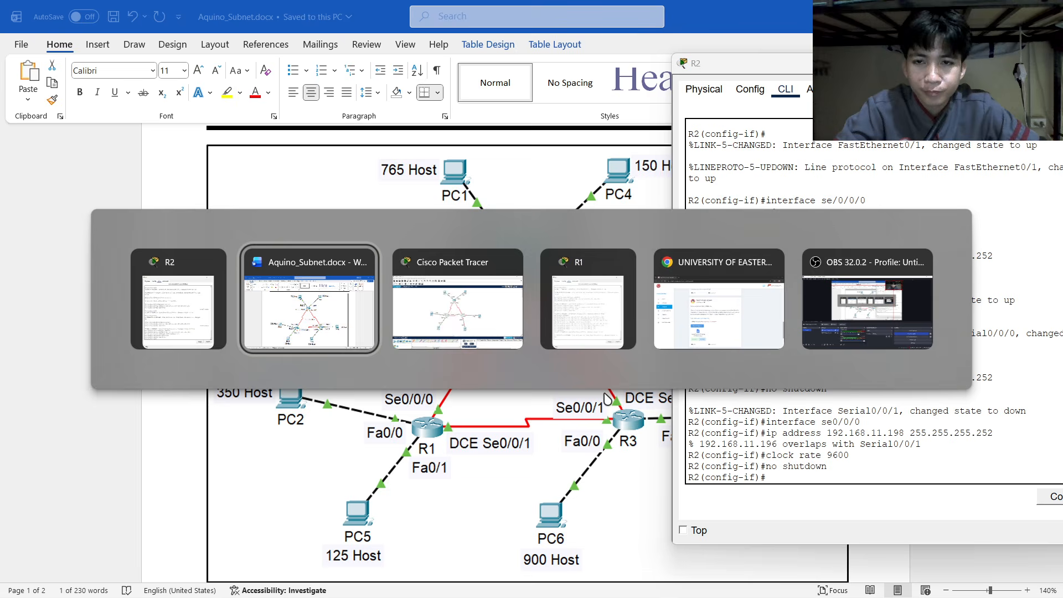
{"action": "left_click", "coordinate": [607, 310]}
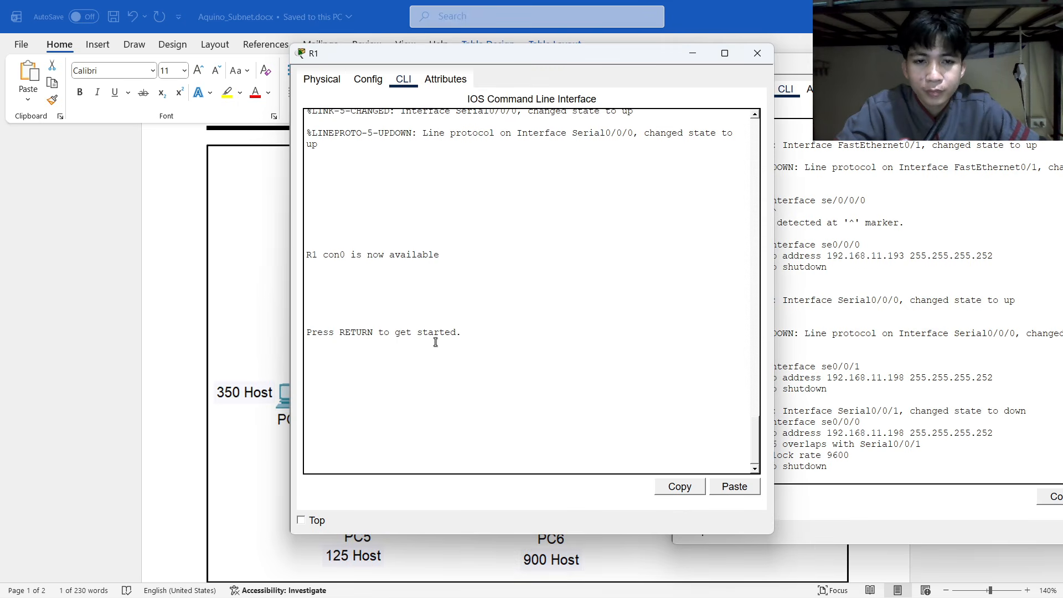
{"action": "key", "text": "ctrl+v"}
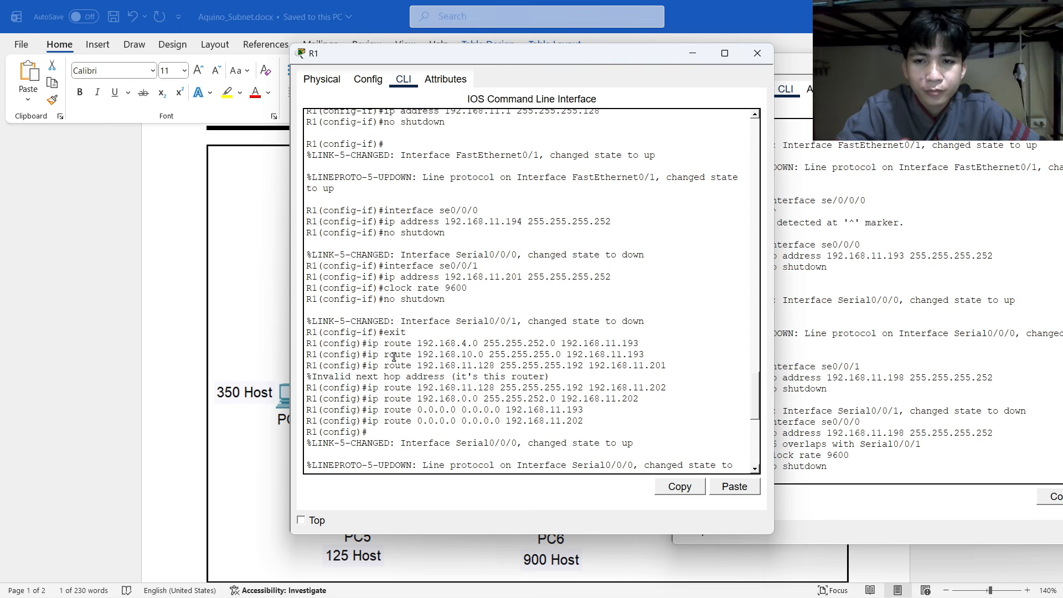
{"action": "left_click", "coordinate": [691, 53]}
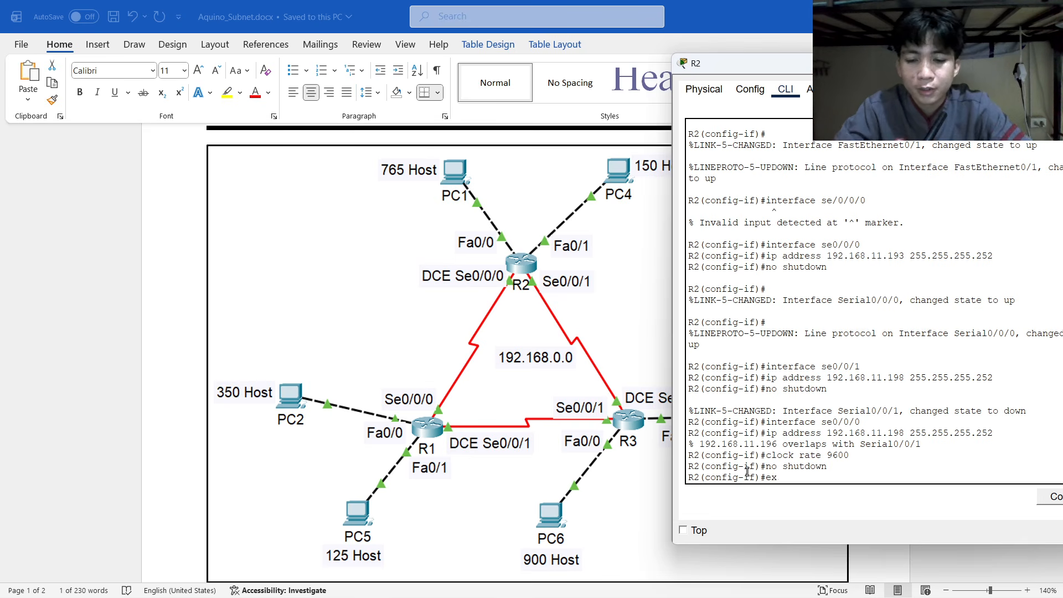
Leave interface configuration mode on R2 and begin an ip route command.
{"action": "type", "text": "exit"}
{"action": "key", "text": "Return"}
{"action": "type", "text": "ip"}
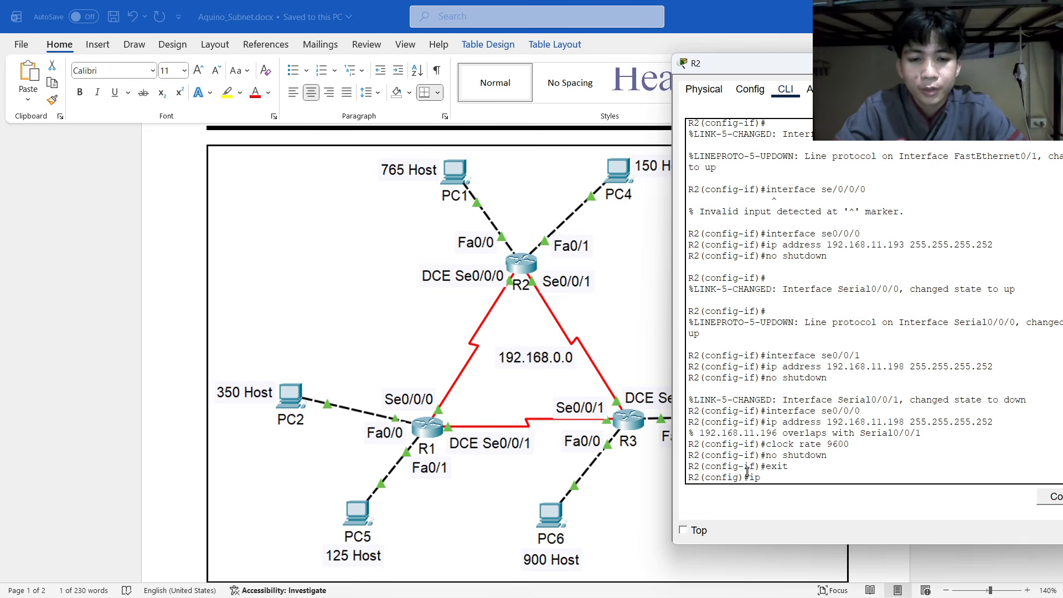
{"action": "type", "text": " route"}
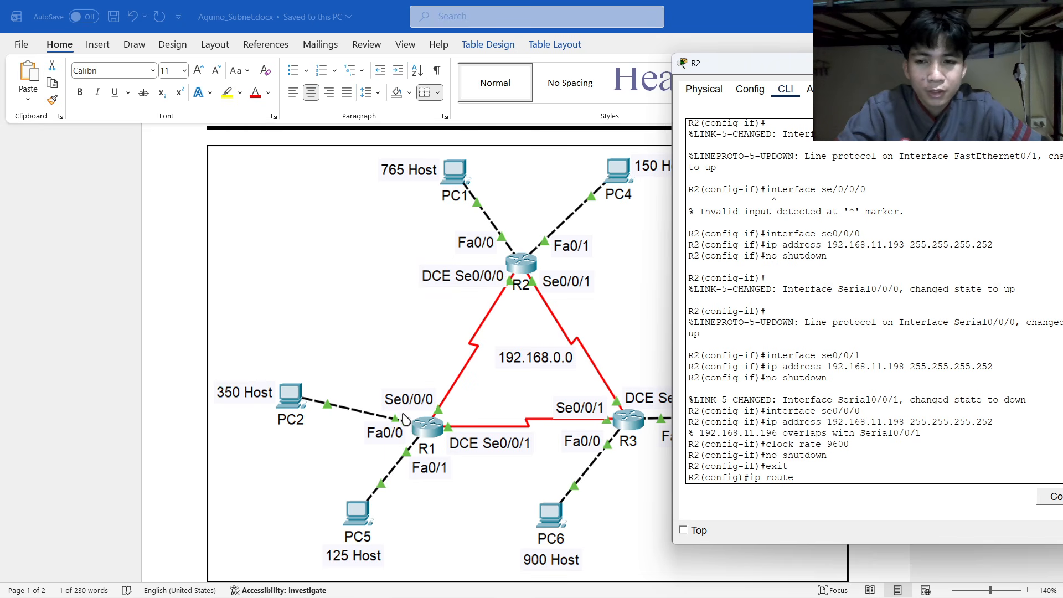
{"action": "scroll", "coordinate": [435, 419], "scroll_direction": "down", "scroll_amount": 1}
{"action": "scroll", "coordinate": [434, 418], "scroll_direction": "down", "scroll_amount": 8}
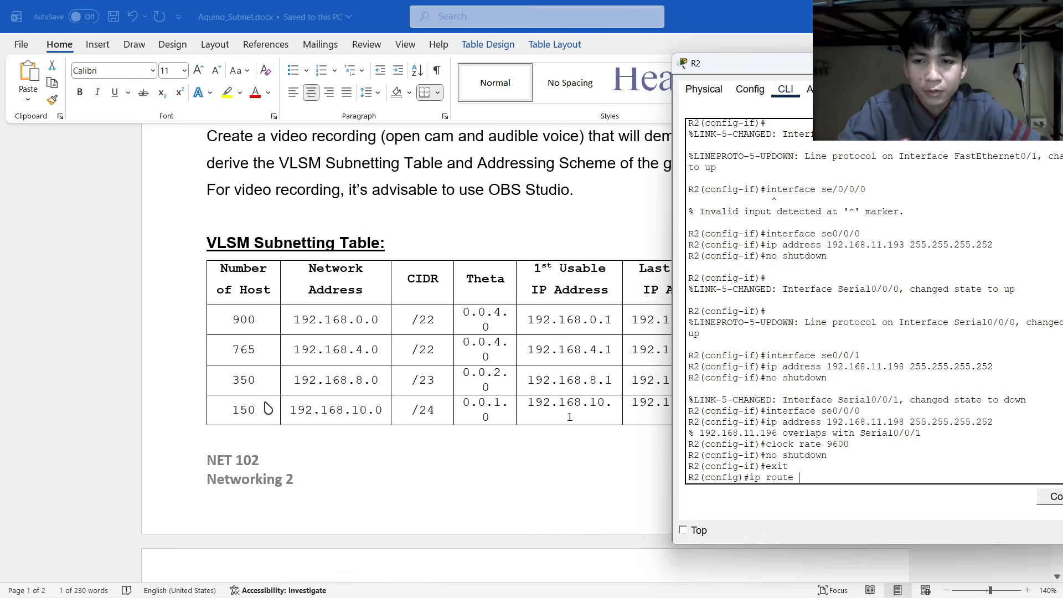
{"action": "scroll", "coordinate": [247, 275], "scroll_direction": "up", "scroll_amount": 6}
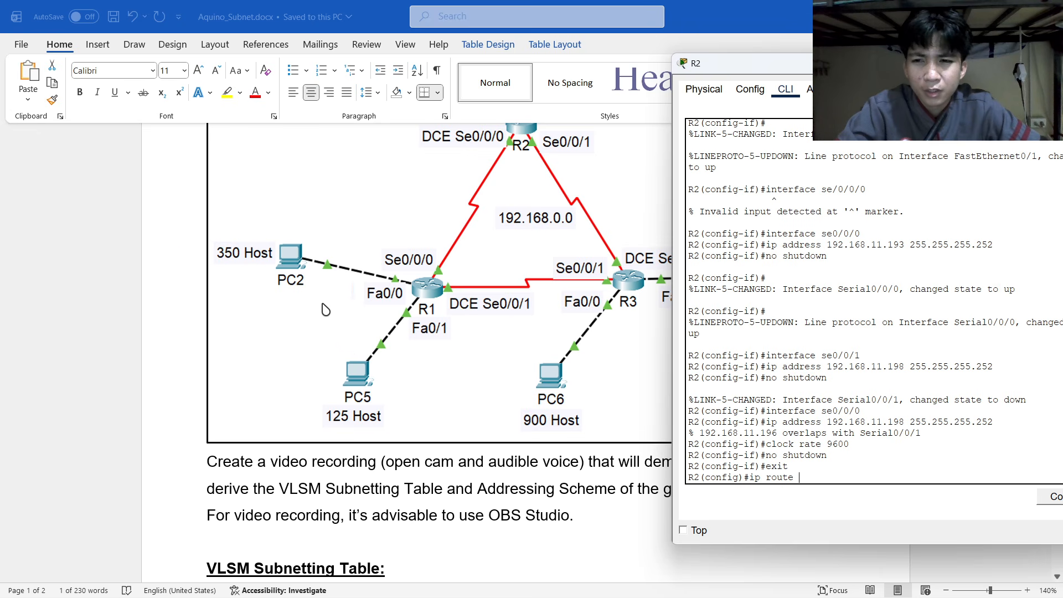
{"action": "scroll", "coordinate": [257, 242], "scroll_direction": "down", "scroll_amount": 7}
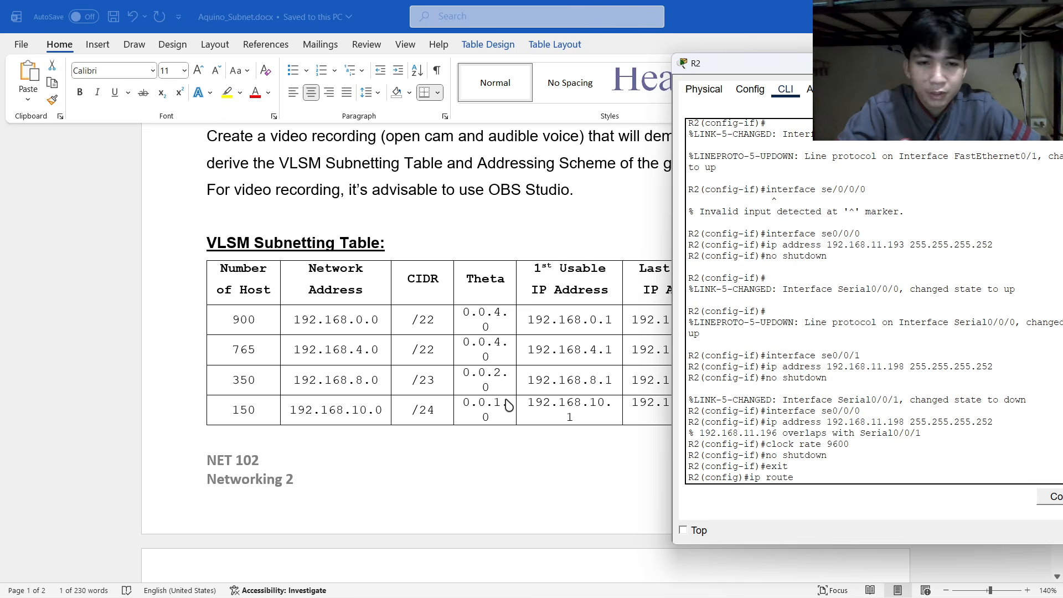
Complete the route to 192.168.8.0 255.255.254.0 via next hop 192.168.11.194.
{"action": "type", "text": "19"}
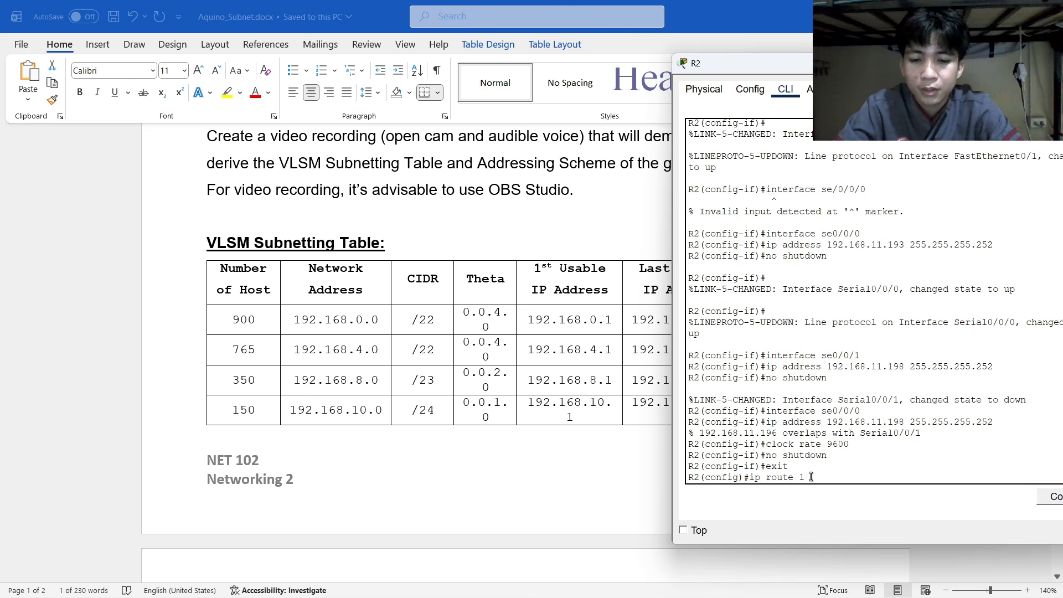
{"action": "type", "text": "2.168."}
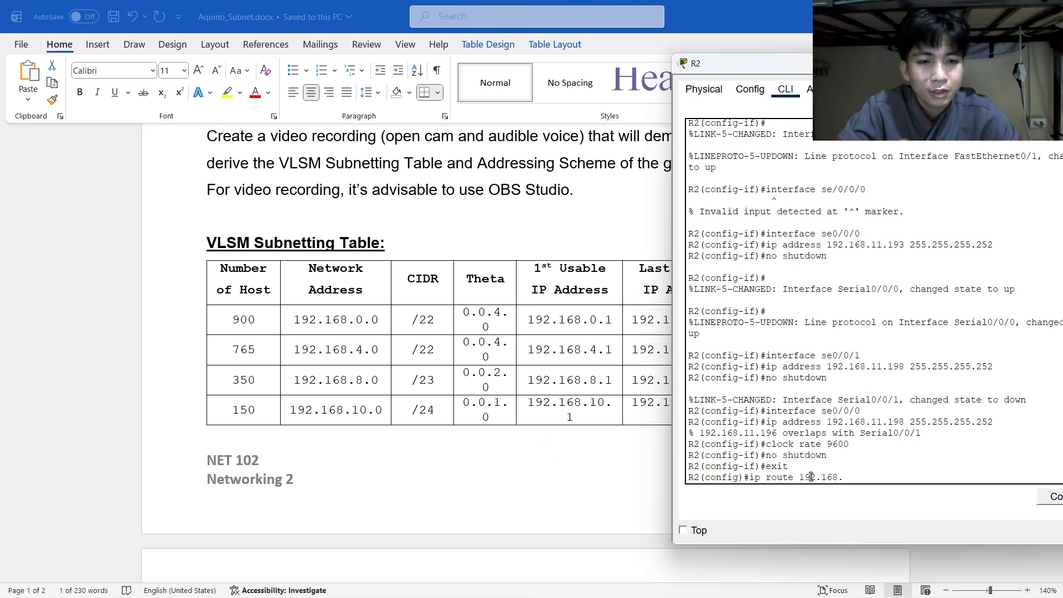
{"action": "type", "text": "8."}
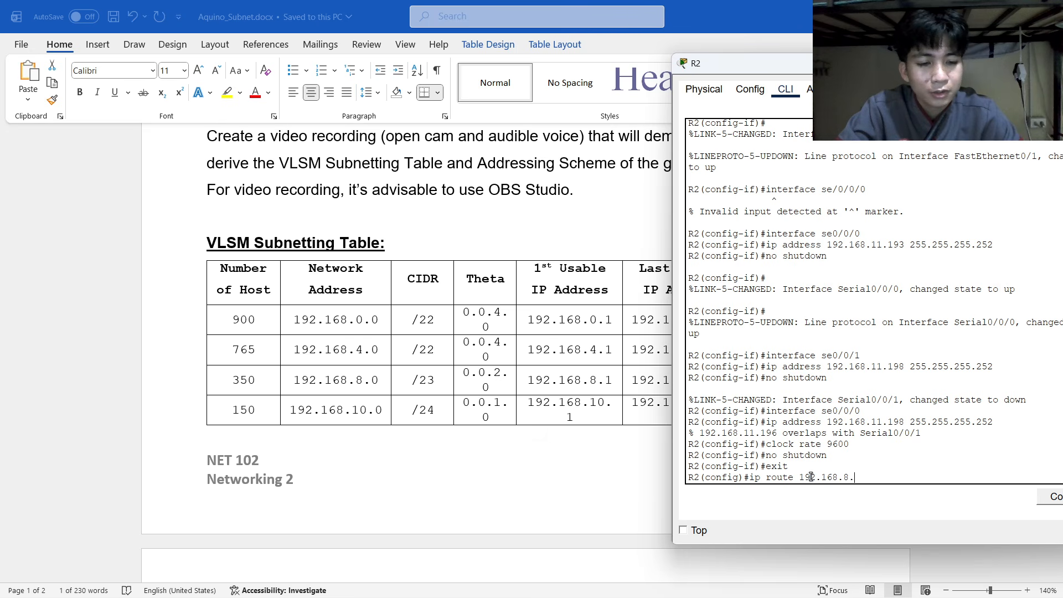
{"action": "type", "text": "0"}
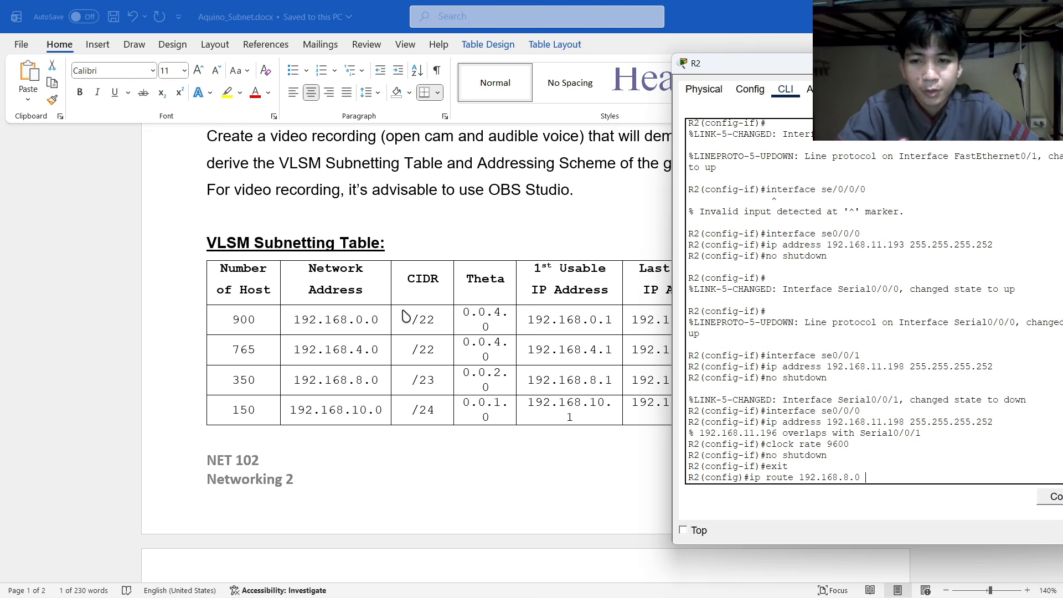
{"action": "scroll", "coordinate": [404, 316], "scroll_direction": "up", "scroll_amount": 5}
{"action": "scroll", "coordinate": [360, 302], "scroll_direction": "down", "scroll_amount": 10}
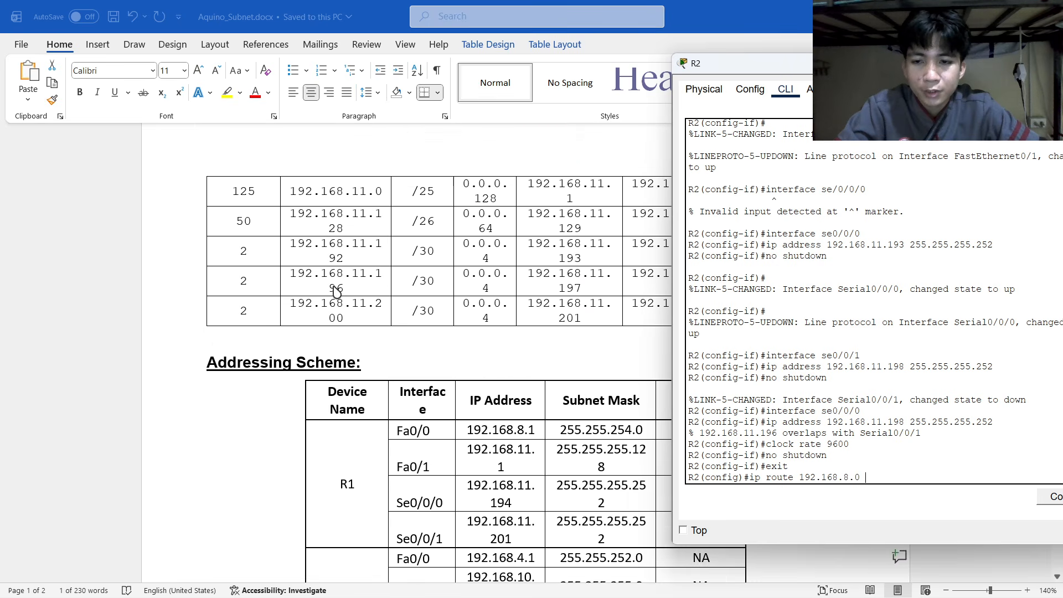
{"action": "scroll", "coordinate": [336, 292], "scroll_direction": "down", "scroll_amount": 6}
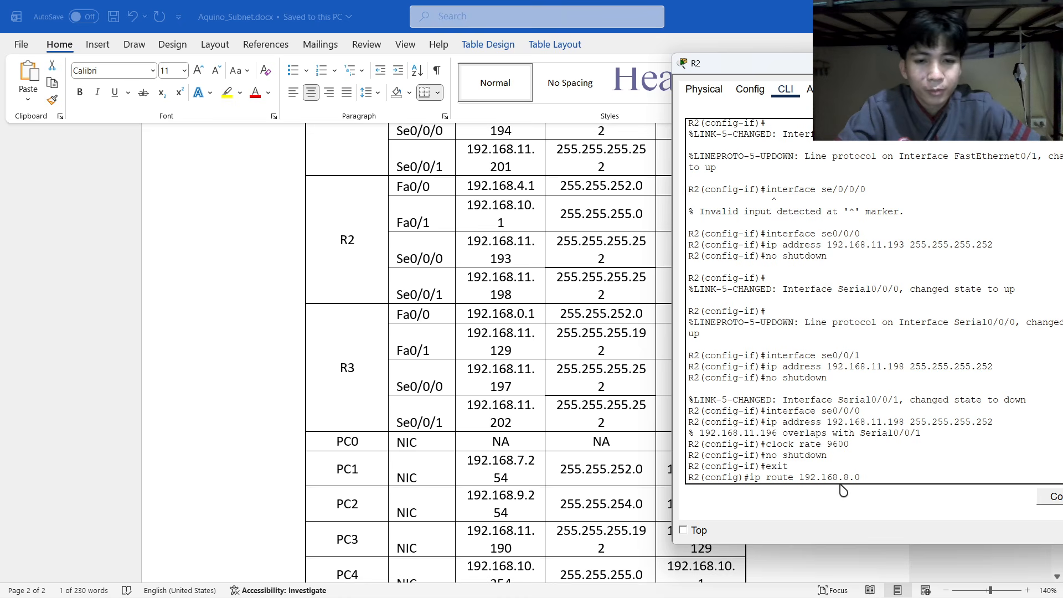
{"action": "type", "text": "255.25"}
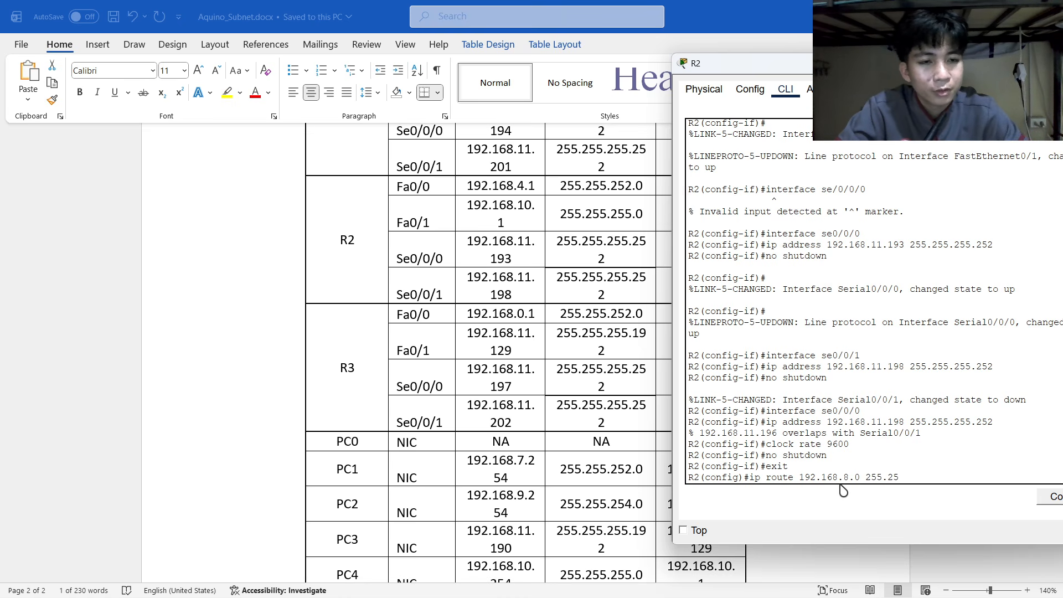
{"action": "type", "text": "5.254."}
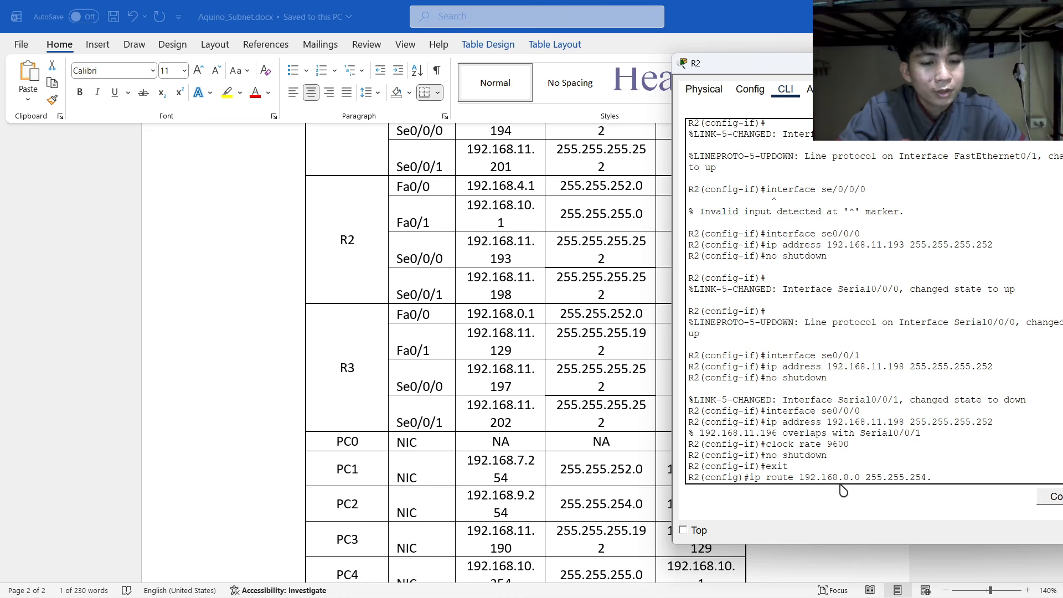
{"action": "type", "text": "0"}
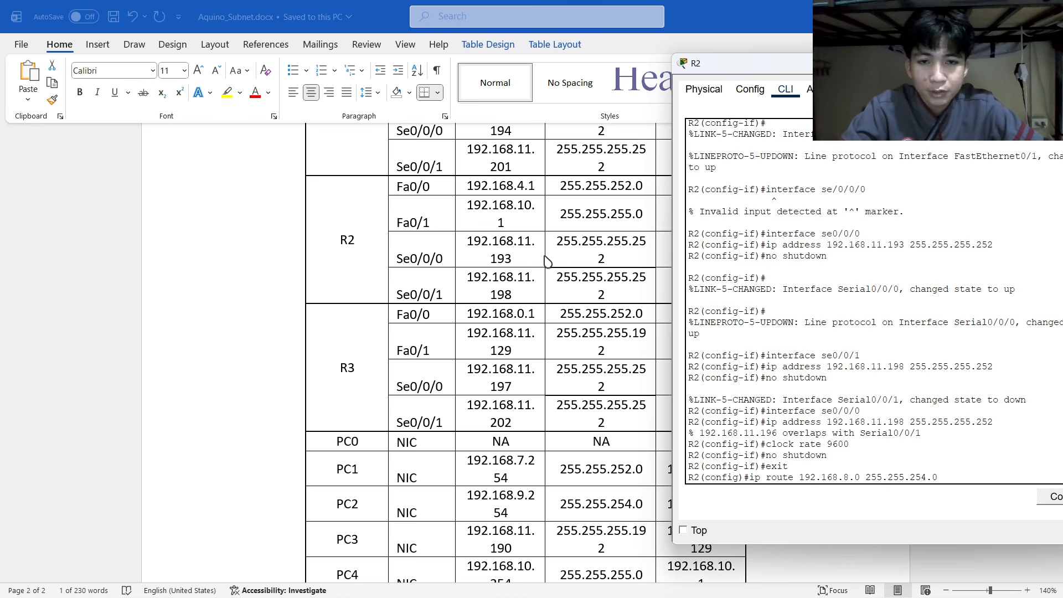
{"action": "scroll", "coordinate": [540, 291], "scroll_direction": "up", "scroll_amount": 5}
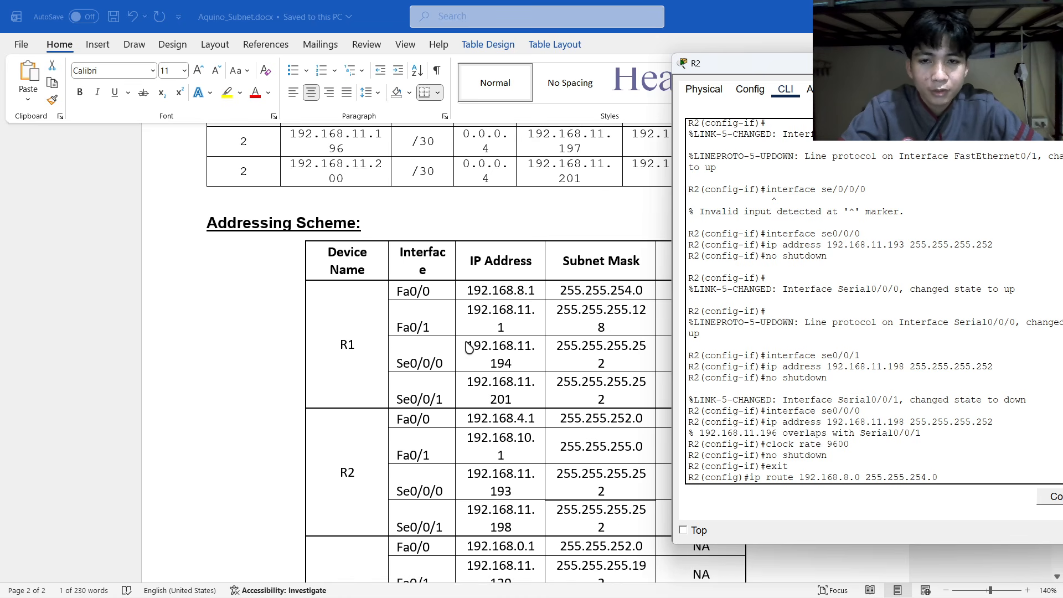
{"action": "type", "text": "192.168.11.1"}
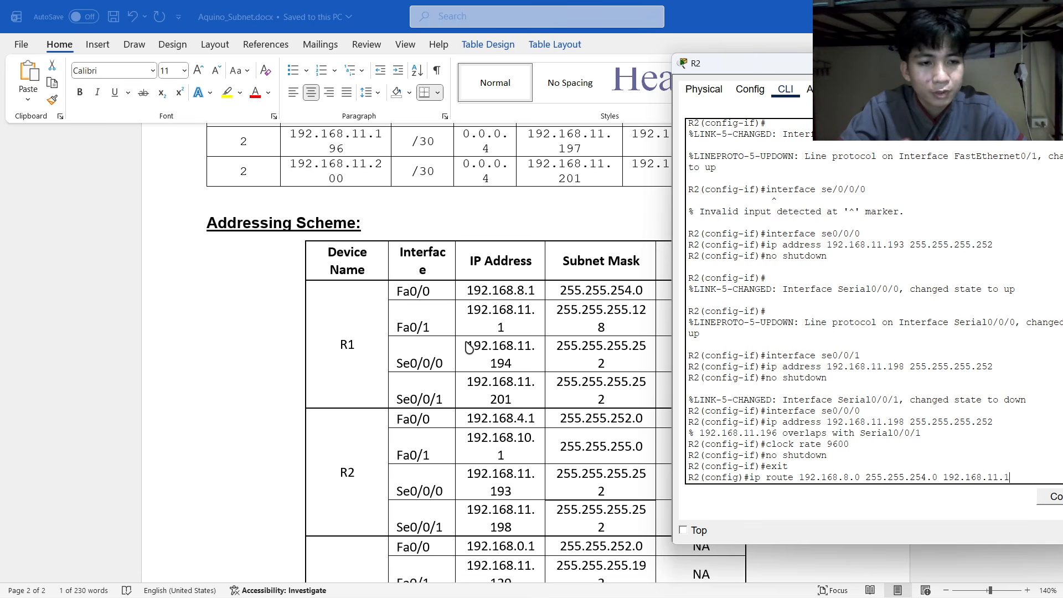
{"action": "key", "text": "BackSpace"}
{"action": "key", "text": "BackSpace"}
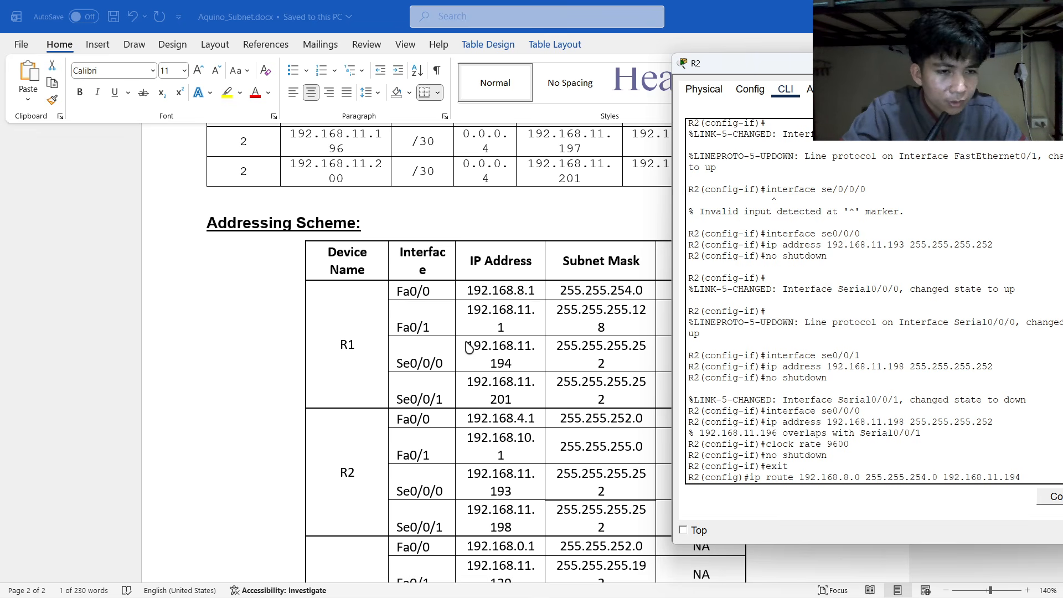
{"action": "key", "text": "Return"}
{"action": "type", "text": "ip"}
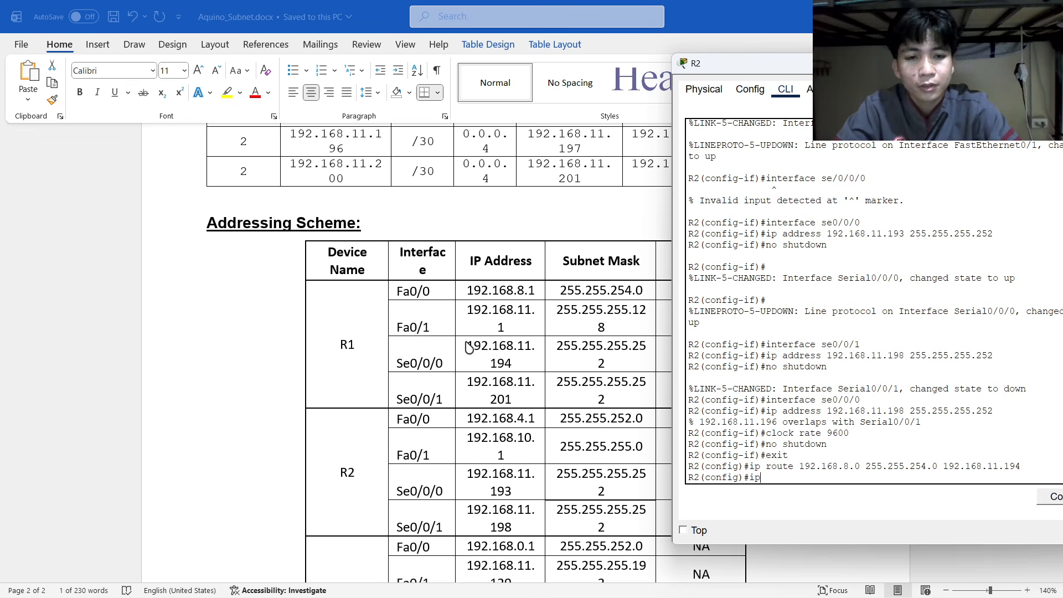
{"action": "type", "text": " route"}
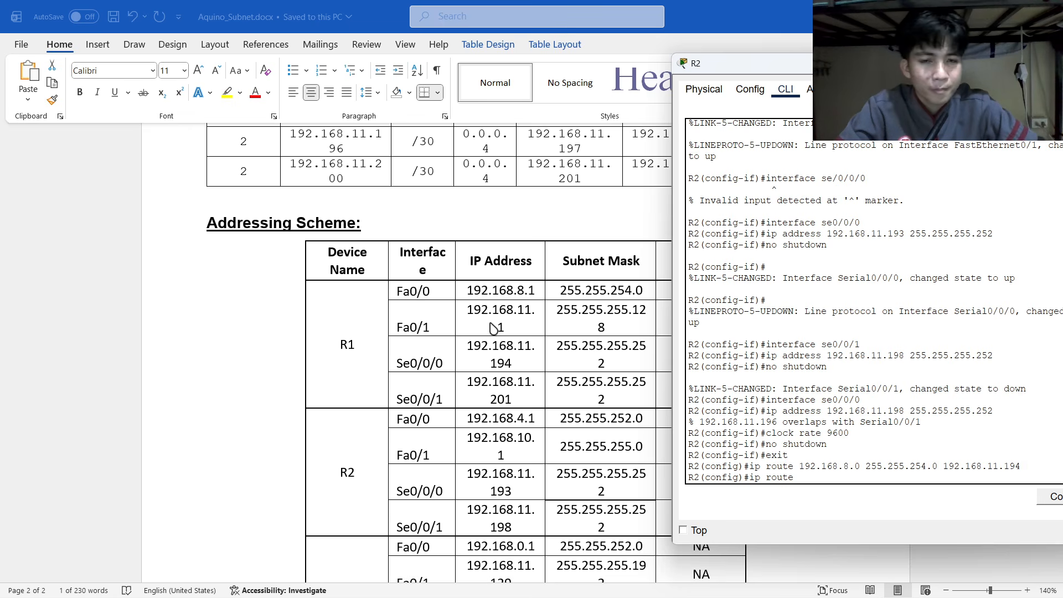
Add route 192.168.11.0 255.255.255.128 via 192.168.11.194, correcting the mask's last digit.
{"action": "scroll", "coordinate": [493, 326], "scroll_direction": "up", "scroll_amount": 10}
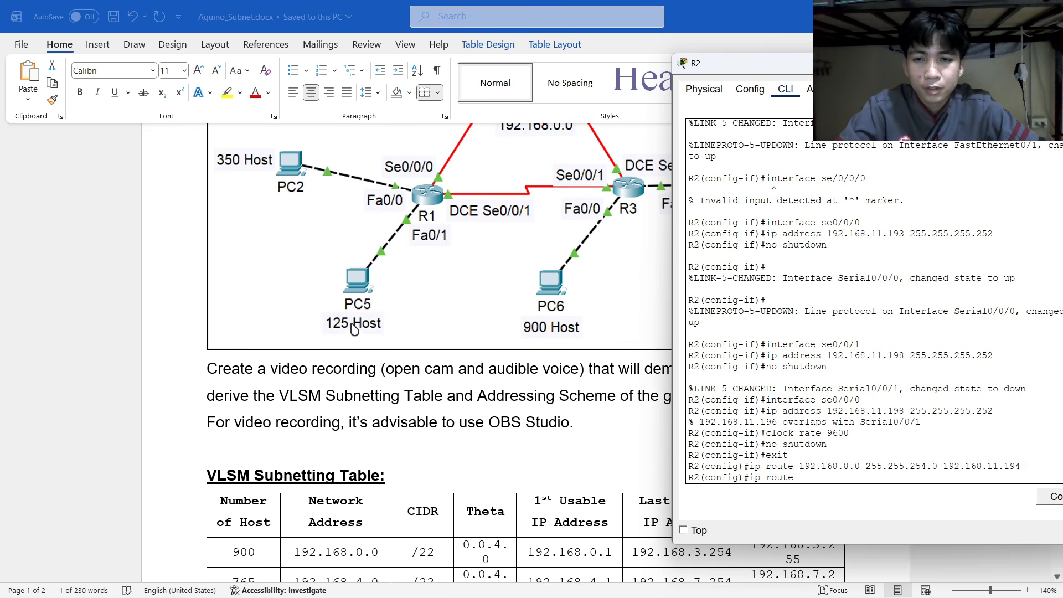
{"action": "scroll", "coordinate": [354, 332], "scroll_direction": "down", "scroll_amount": 5}
{"action": "scroll", "coordinate": [301, 404], "scroll_direction": "down", "scroll_amount": 5}
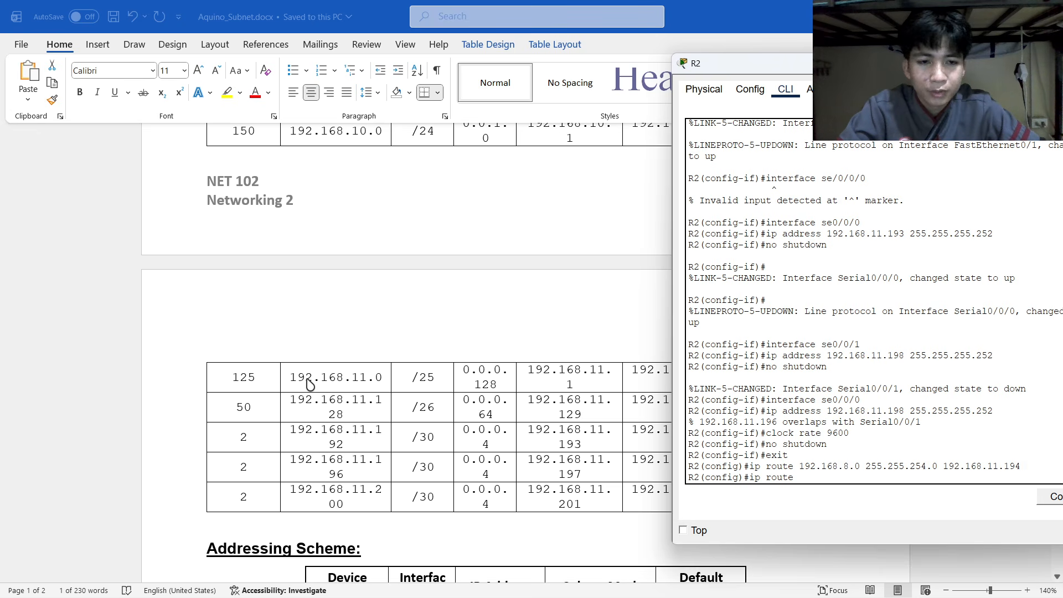
{"action": "type", "text": "192.168.11.0"}
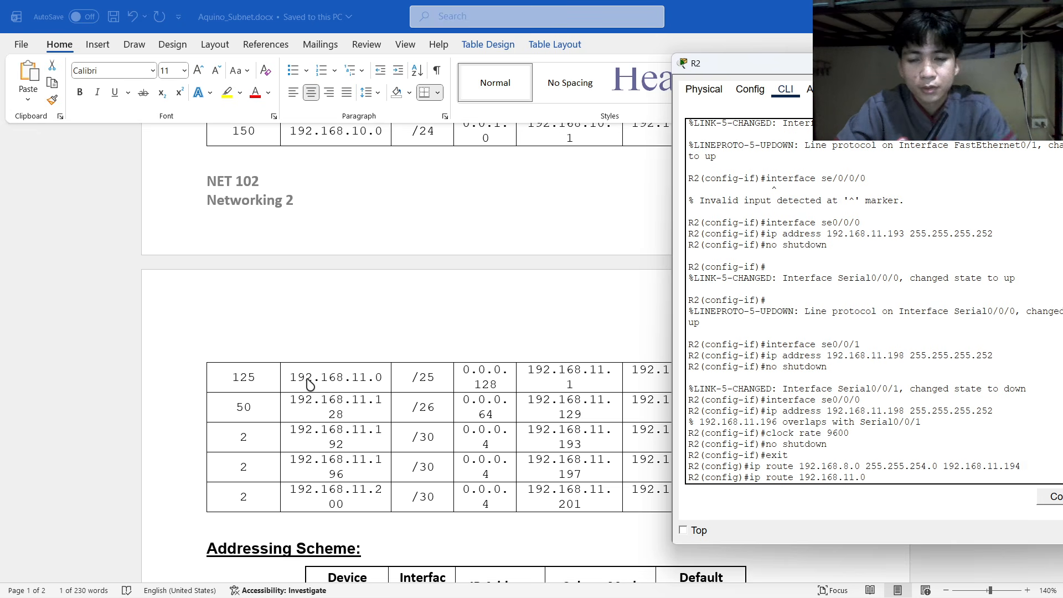
{"action": "scroll", "coordinate": [302, 379], "scroll_direction": "up", "scroll_amount": 8}
{"action": "scroll", "coordinate": [317, 364], "scroll_direction": "down", "scroll_amount": 10}
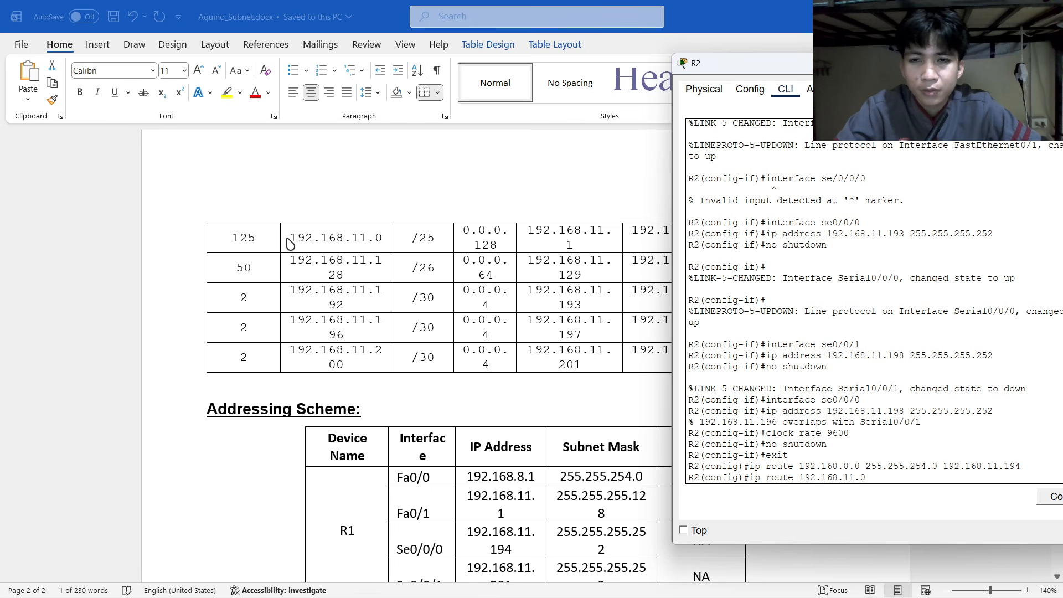
{"action": "scroll", "coordinate": [375, 297], "scroll_direction": "down", "scroll_amount": 5}
{"action": "scroll", "coordinate": [378, 297], "scroll_direction": "up", "scroll_amount": 12}
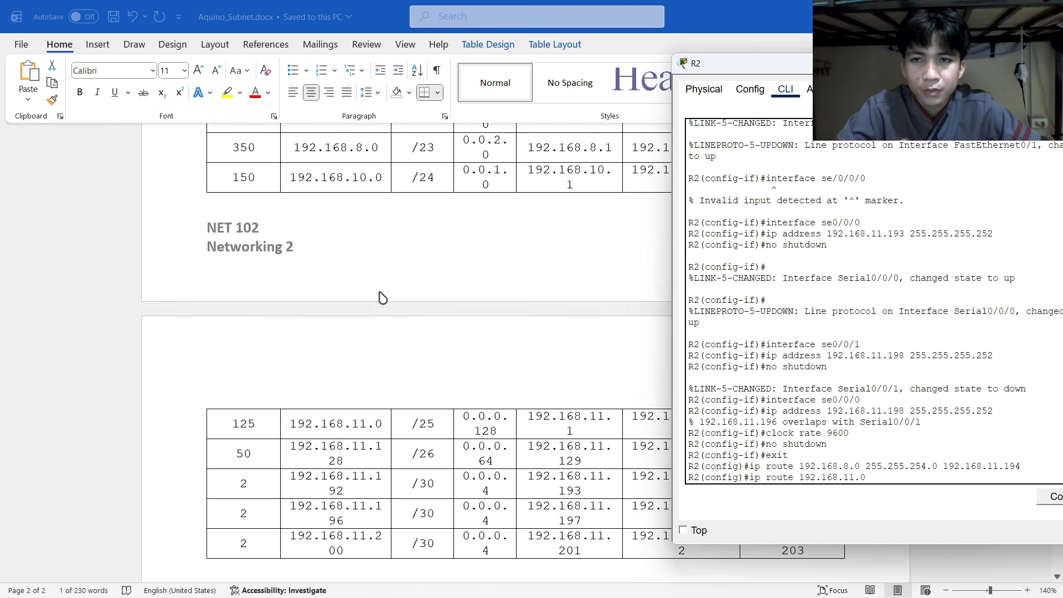
{"action": "scroll", "coordinate": [364, 269], "scroll_direction": "down", "scroll_amount": 1}
{"action": "scroll", "coordinate": [365, 268], "scroll_direction": "down", "scroll_amount": 9}
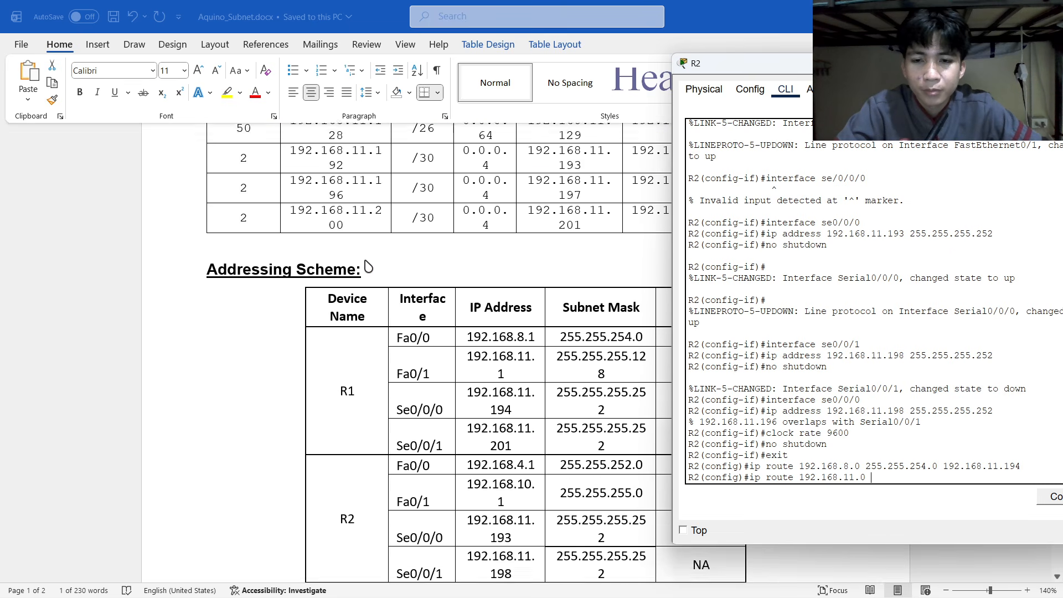
{"action": "scroll", "coordinate": [435, 338], "scroll_direction": "down", "scroll_amount": 1}
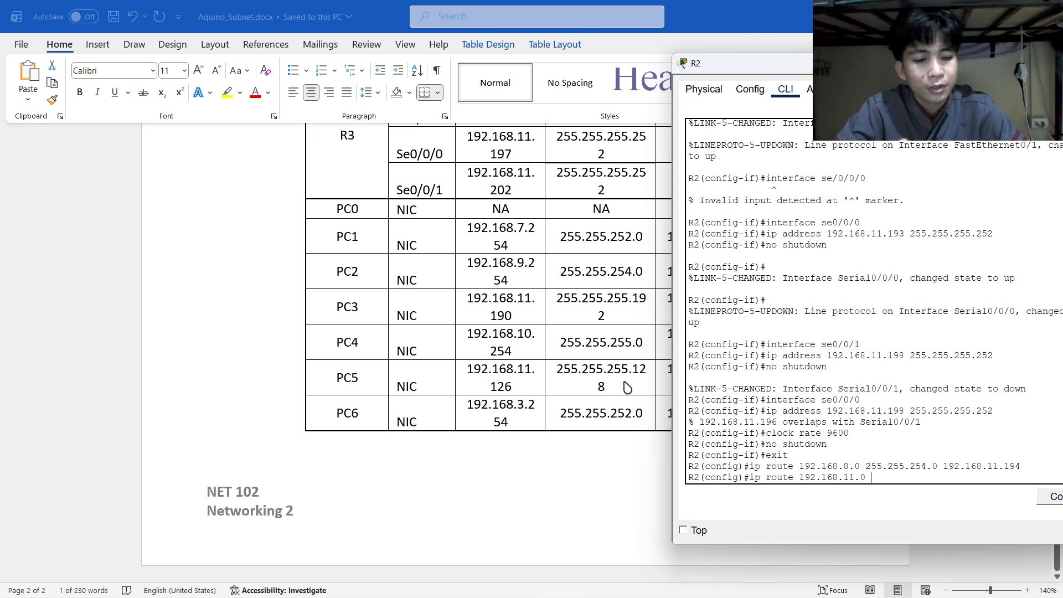
{"action": "type", "text": "255.255.255"}
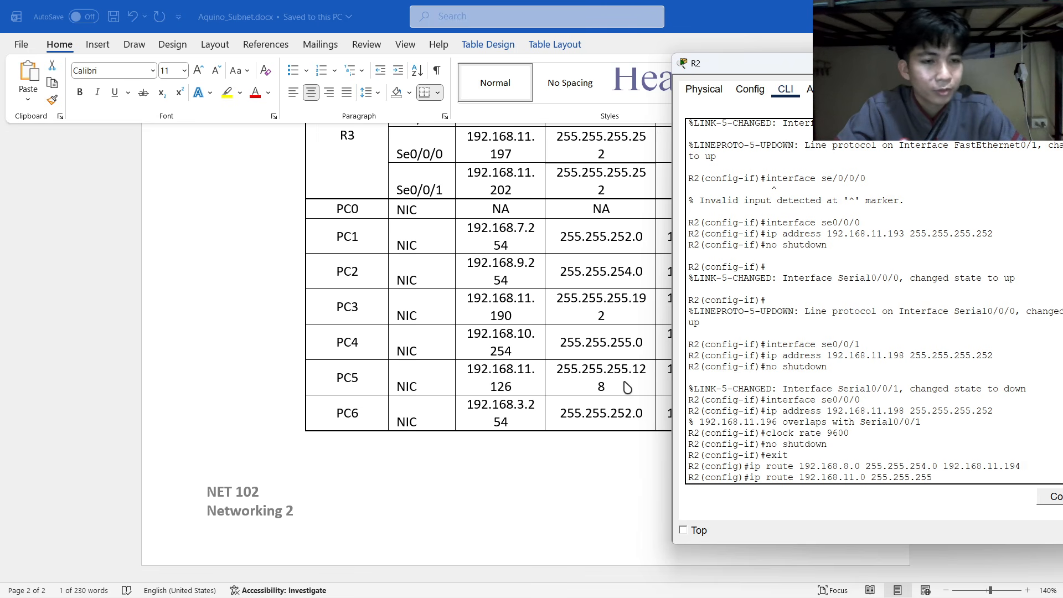
{"action": "type", "text": ".129"}
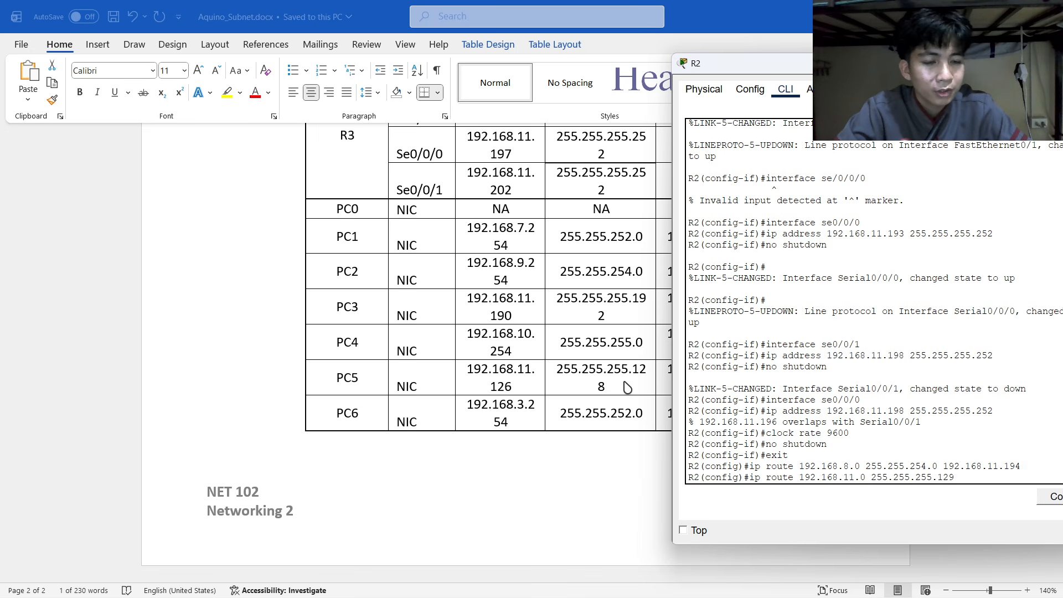
{"action": "key", "text": "BackSpace"}
{"action": "type", "text": "8 192.168.11.194"}
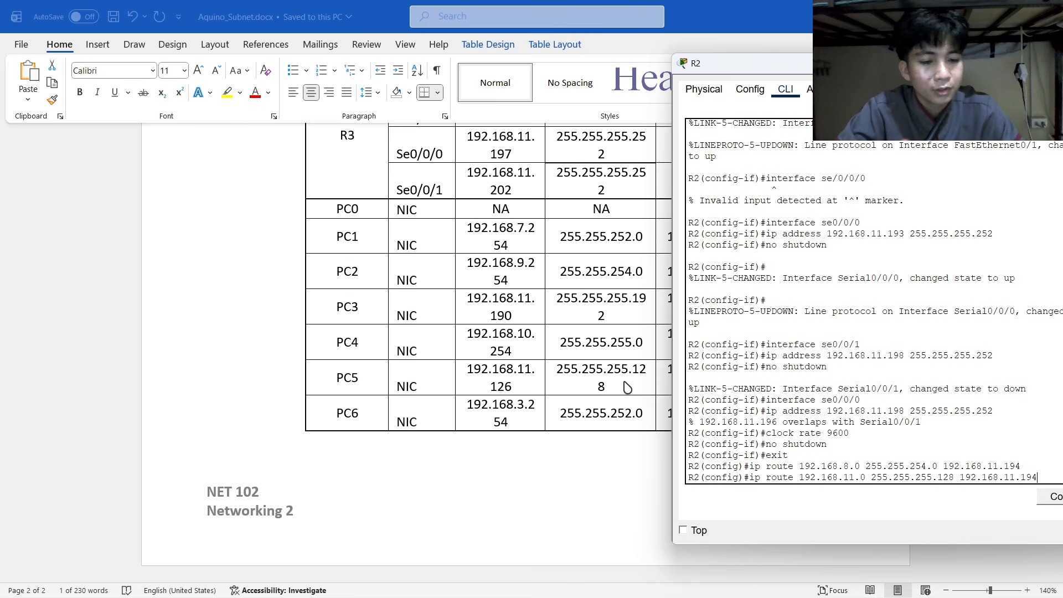
{"action": "key", "text": "Return"}
{"action": "type", "text": "ip"}
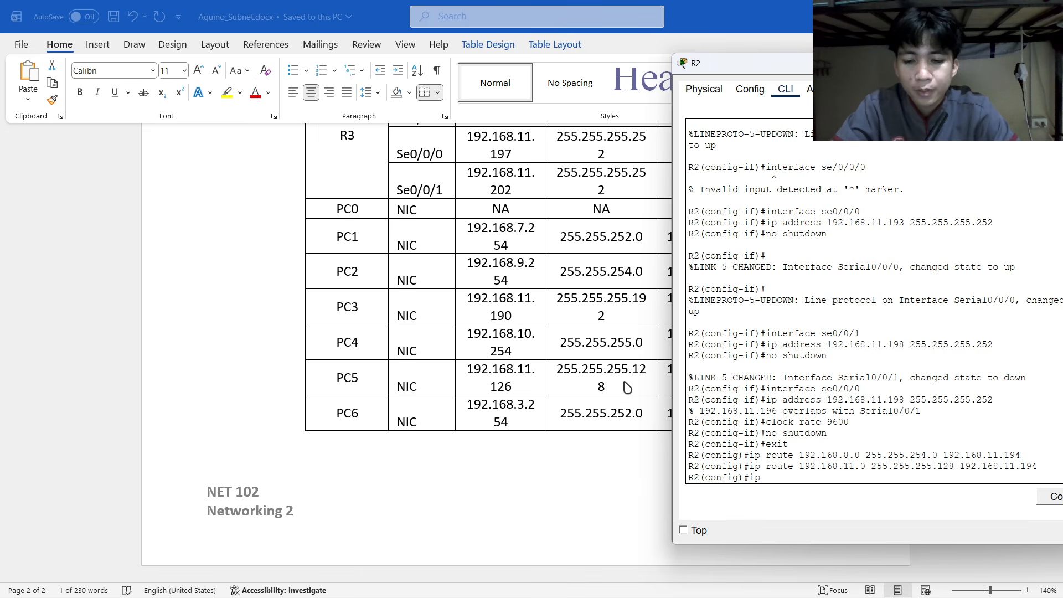
{"action": "type", "text": " route"}
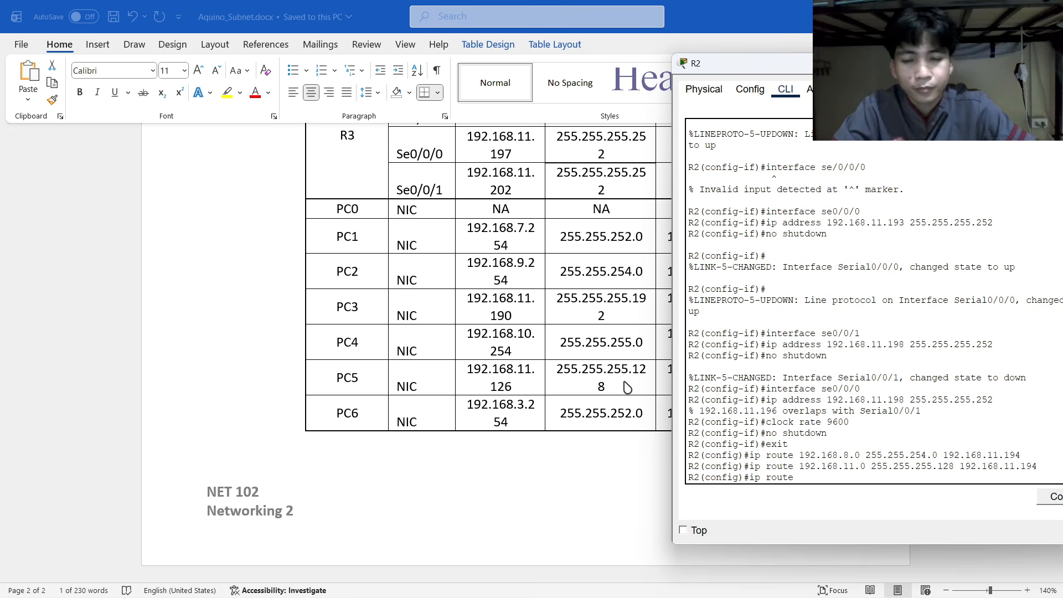
Add route 192.168.11.128 255.255.255.192 via next hop 192.168.11.202, checking the addressing table.
{"action": "scroll", "coordinate": [556, 391], "scroll_direction": "up", "scroll_amount": 15}
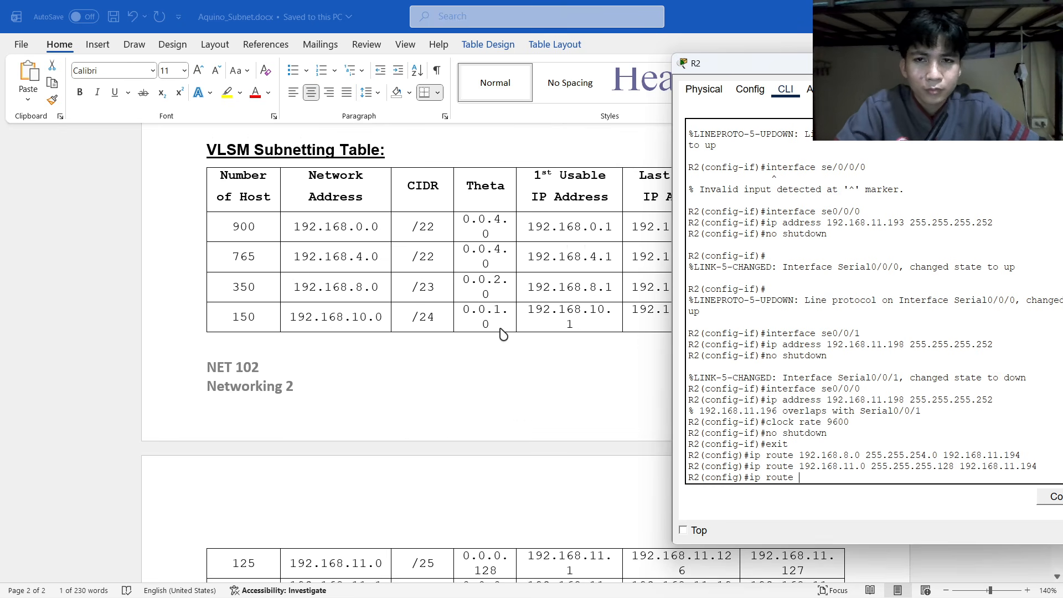
{"action": "scroll", "coordinate": [498, 327], "scroll_direction": "down", "scroll_amount": 8}
{"action": "scroll", "coordinate": [498, 327], "scroll_direction": "up", "scroll_amount": 8}
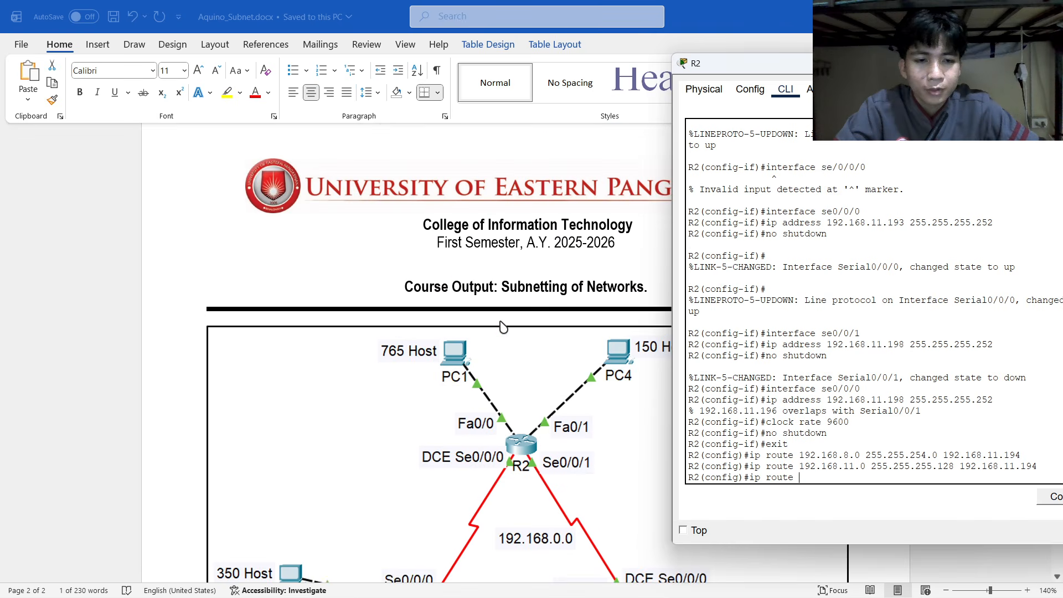
{"action": "scroll", "coordinate": [522, 340], "scroll_direction": "down", "scroll_amount": 3}
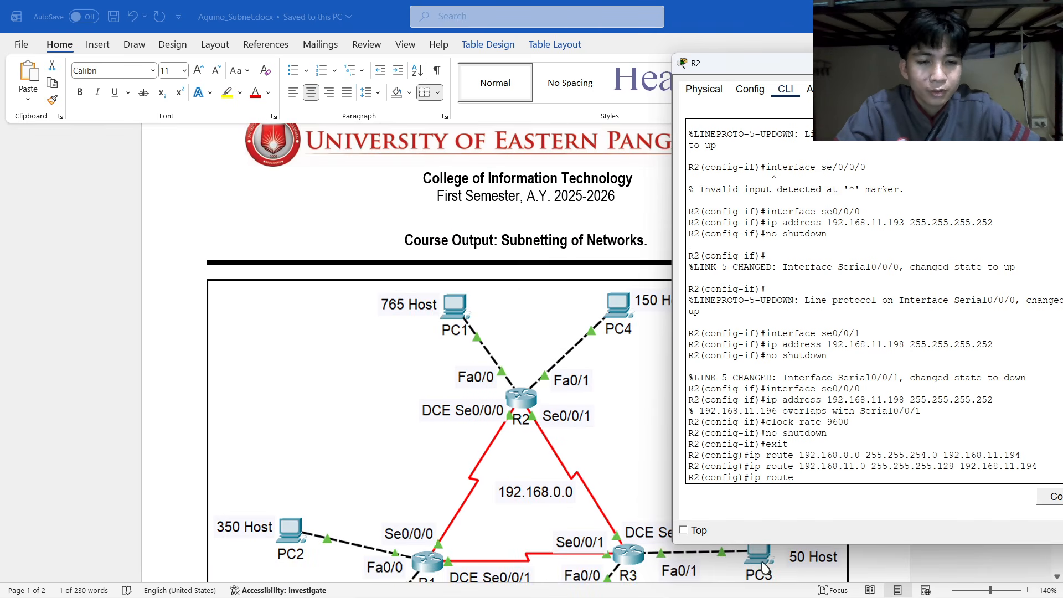
{"action": "scroll", "coordinate": [537, 467], "scroll_direction": "down", "scroll_amount": 3}
{"action": "scroll", "coordinate": [537, 467], "scroll_direction": "down", "scroll_amount": 12}
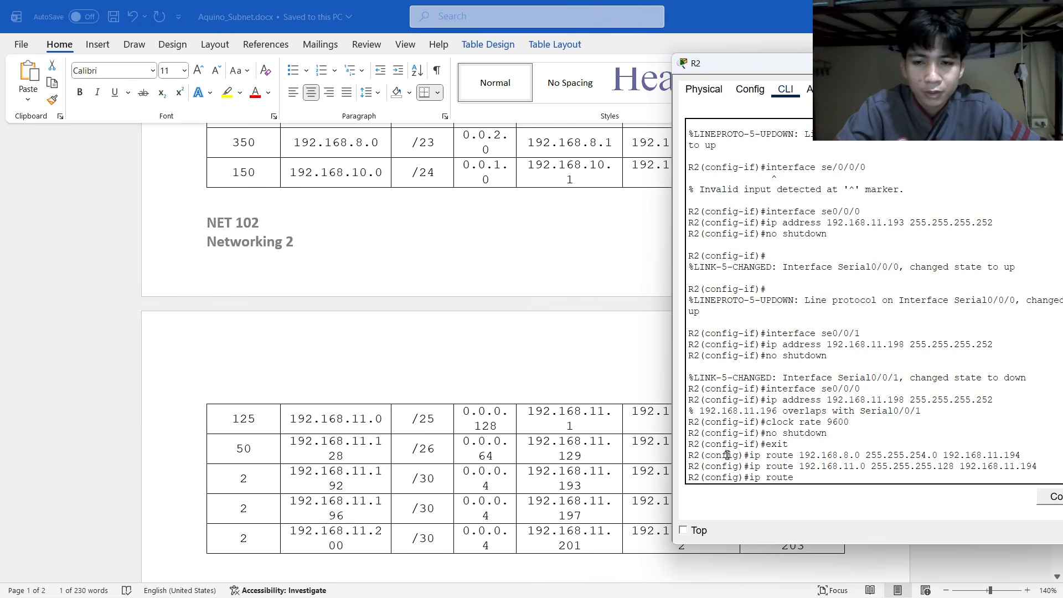
{"action": "type", "text": "192.168.11.128"}
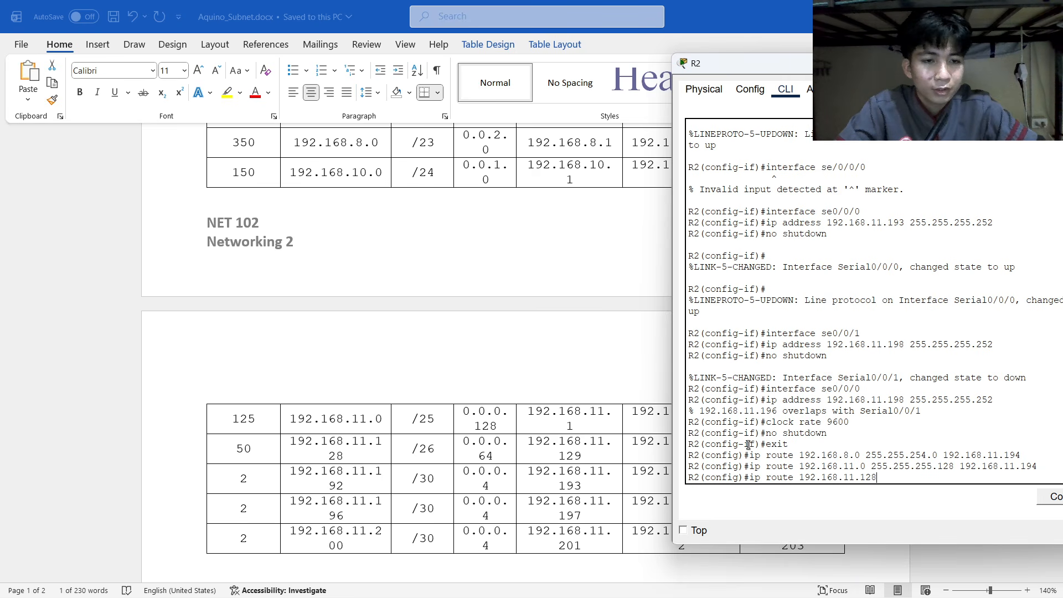
{"action": "scroll", "coordinate": [557, 408], "scroll_direction": "down", "scroll_amount": 5}
{"action": "scroll", "coordinate": [563, 418], "scroll_direction": "down", "scroll_amount": 5}
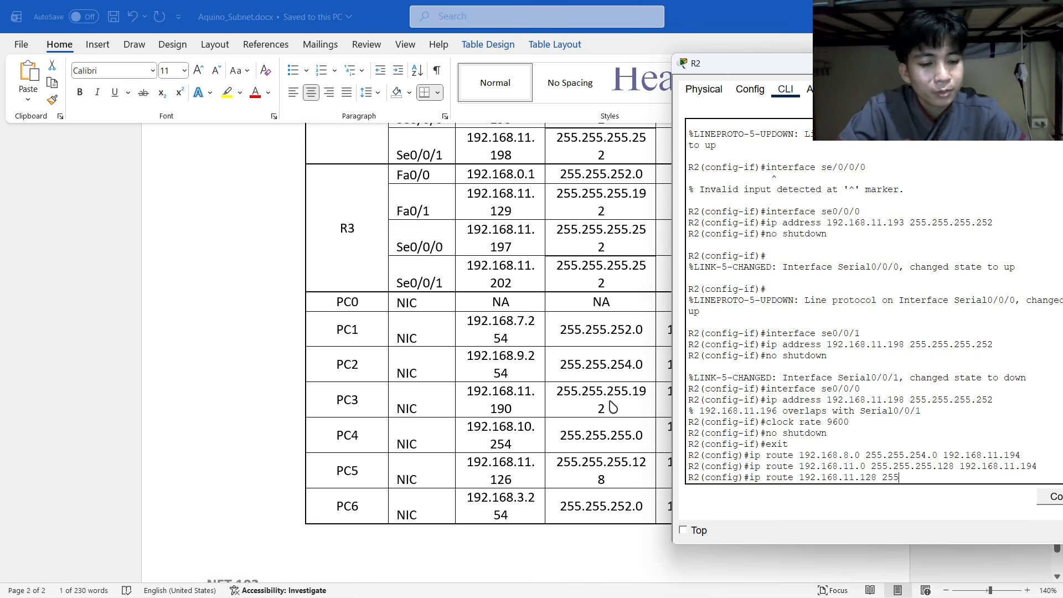
{"action": "type", "text": "255.255."}
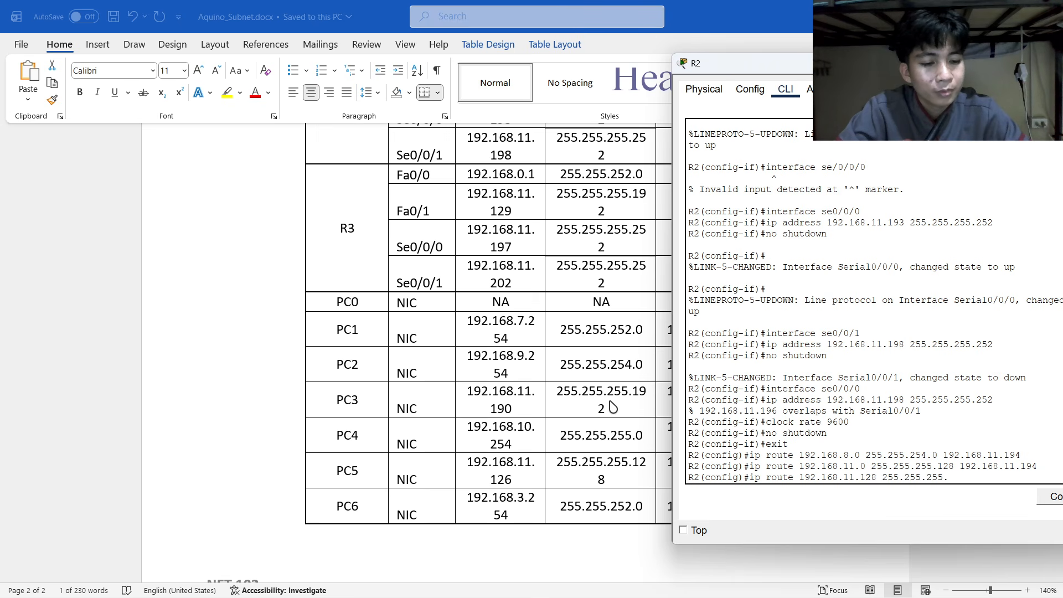
{"action": "type", "text": "192"}
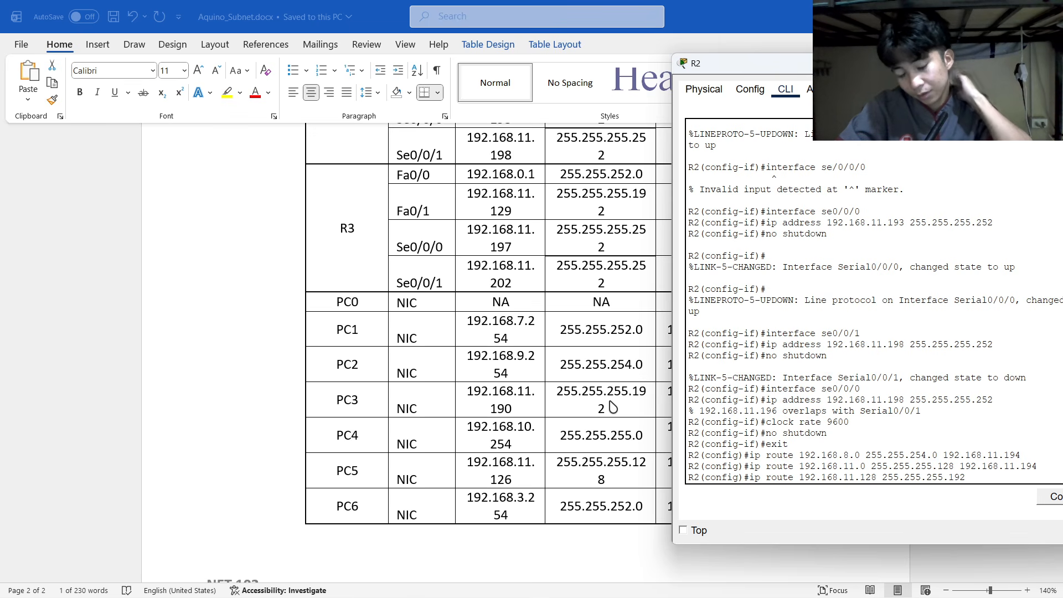
{"action": "scroll", "coordinate": [498, 354], "scroll_direction": "up", "scroll_amount": 3}
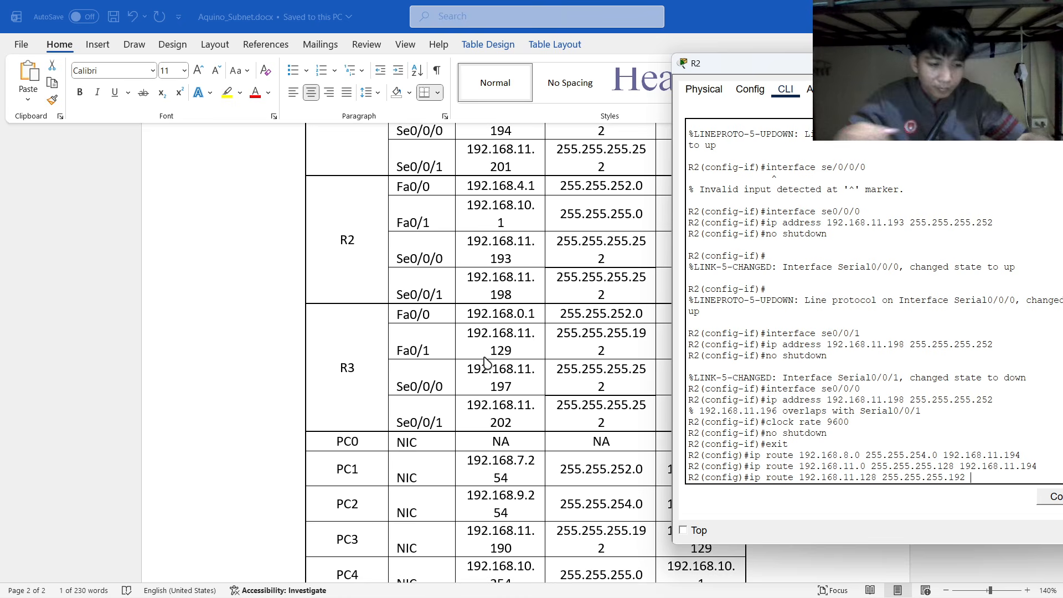
{"action": "scroll", "coordinate": [485, 362], "scroll_direction": "up", "scroll_amount": 6}
{"action": "scroll", "coordinate": [486, 332], "scroll_direction": "up", "scroll_amount": 5}
{"action": "scroll", "coordinate": [496, 356], "scroll_direction": "down", "scroll_amount": 15}
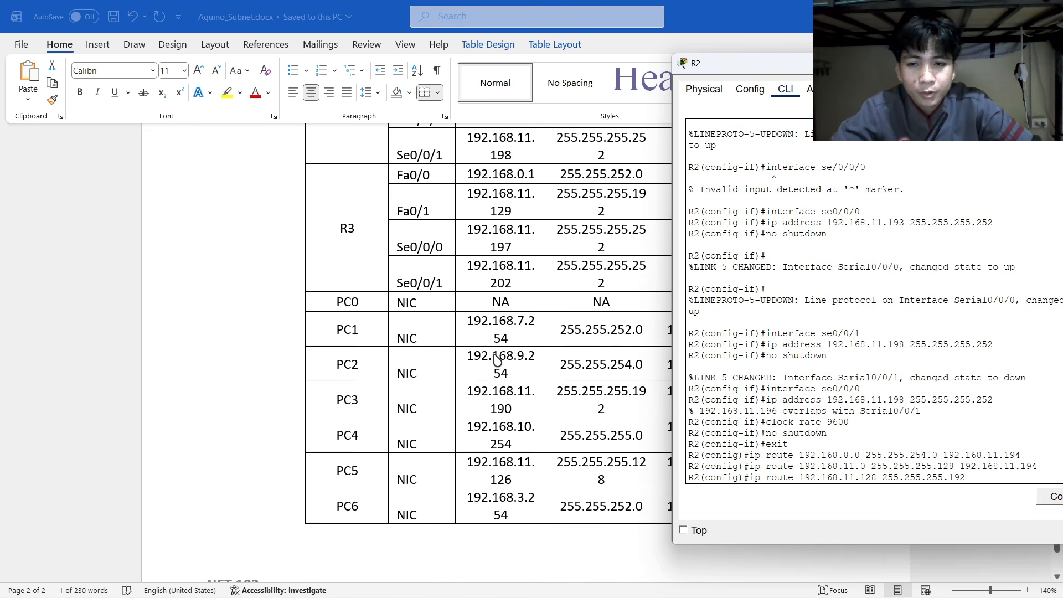
{"action": "scroll", "coordinate": [460, 303], "scroll_direction": "up", "scroll_amount": 4}
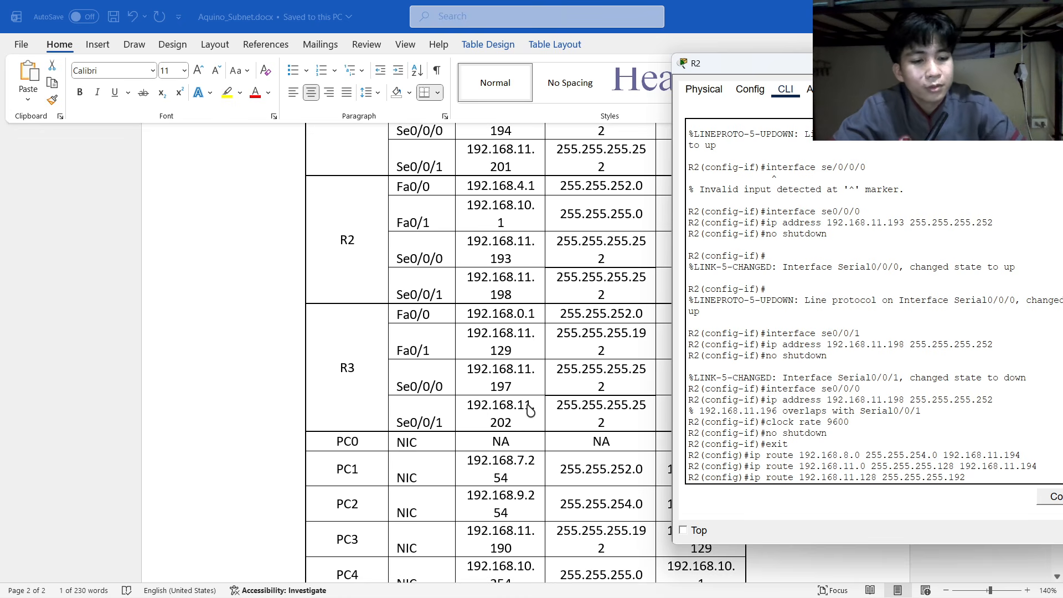
{"action": "type", "text": "192.168.11."}
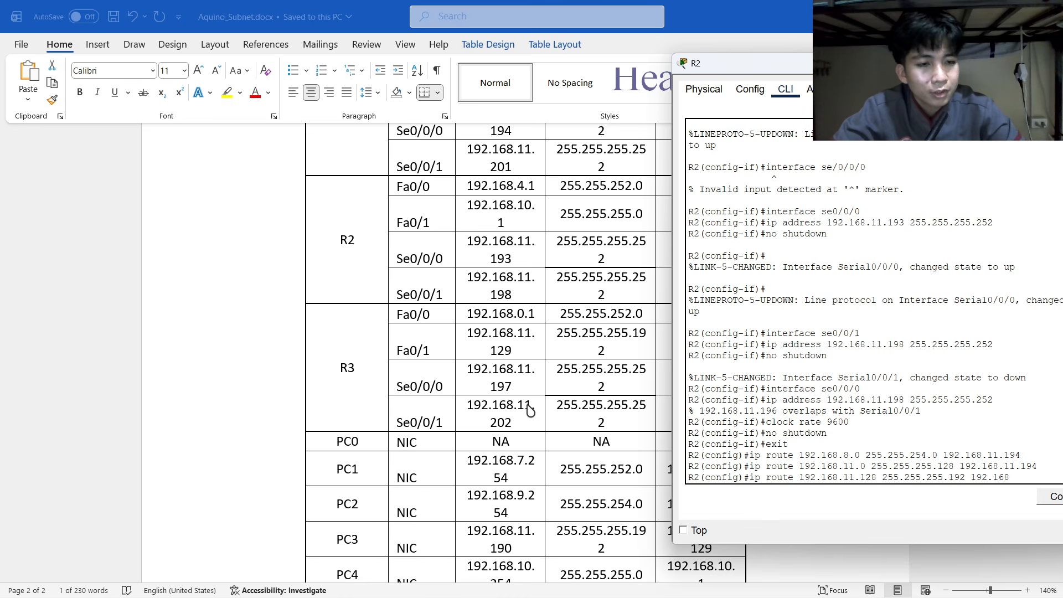
{"action": "type", "text": "202"}
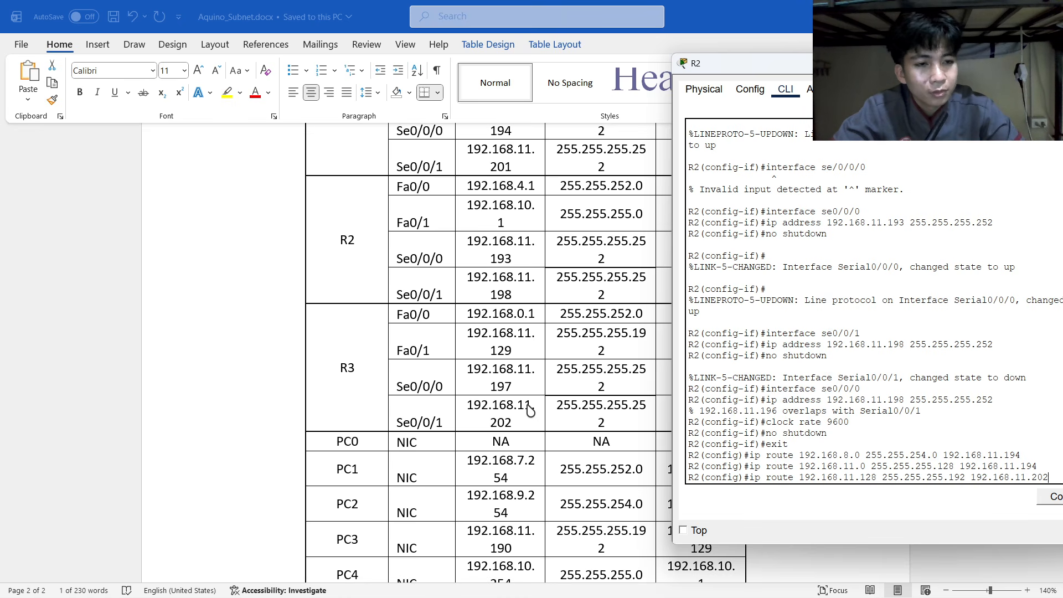
{"action": "key", "text": "Return"}
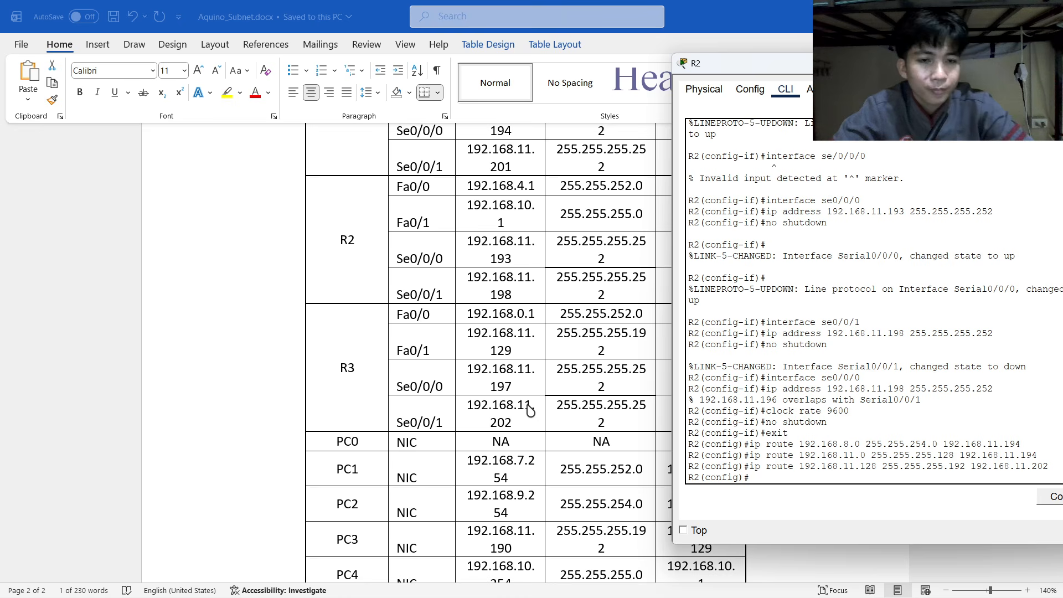
Add route 192.168.0.0 255.255.252.0 via next hop 192.168.11.102, fixing the mistyped mask.
{"action": "type", "text": "ip route"}
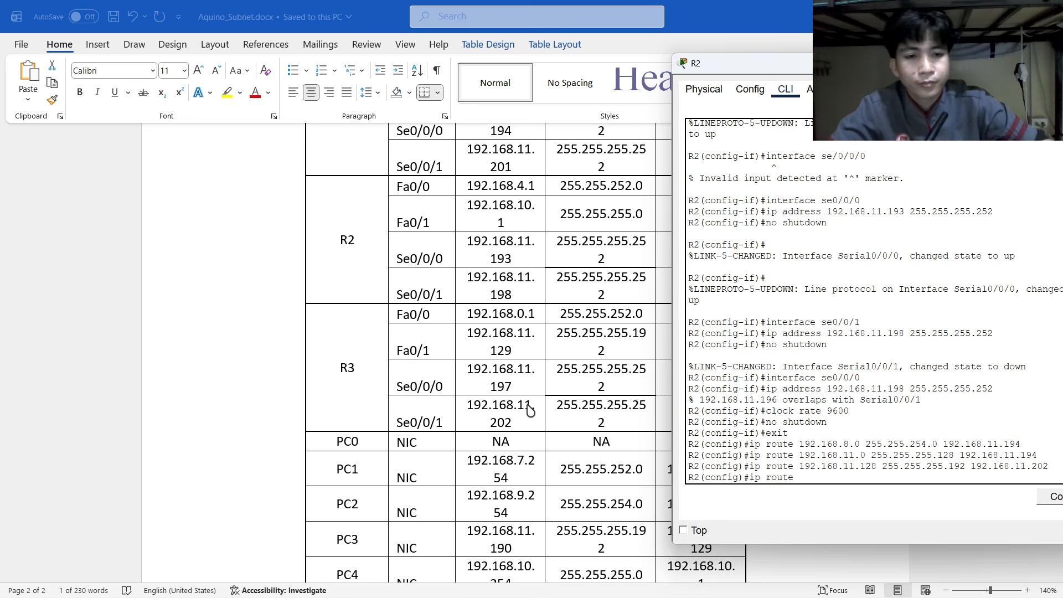
{"action": "scroll", "coordinate": [529, 410], "scroll_direction": "up", "scroll_amount": 15}
{"action": "scroll", "coordinate": [531, 407], "scroll_direction": "up", "scroll_amount": 8}
{"action": "scroll", "coordinate": [531, 406], "scroll_direction": "down", "scroll_amount": 2}
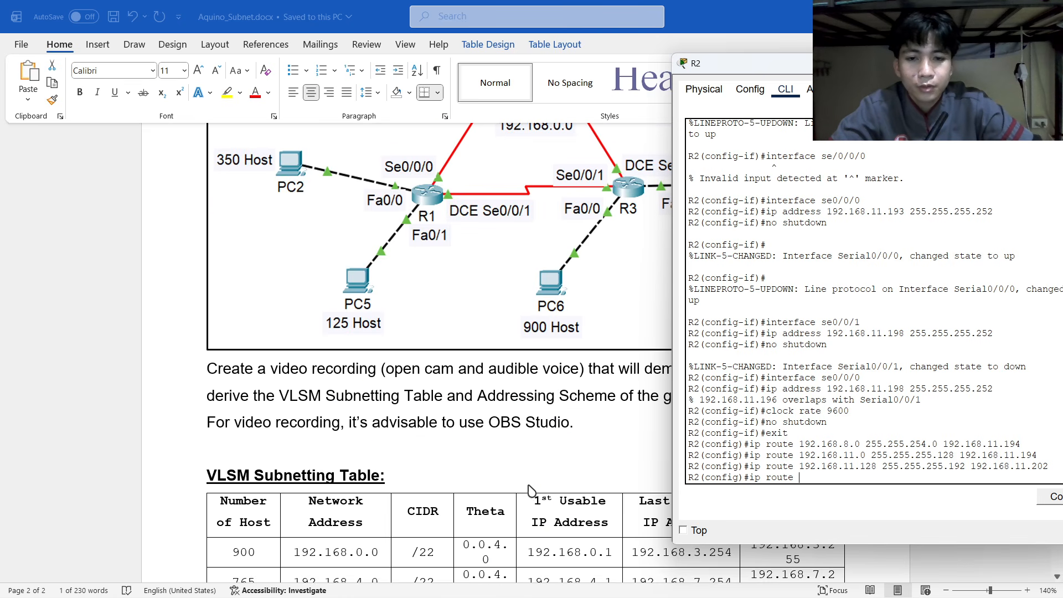
{"action": "scroll", "coordinate": [504, 384], "scroll_direction": "down", "scroll_amount": 4}
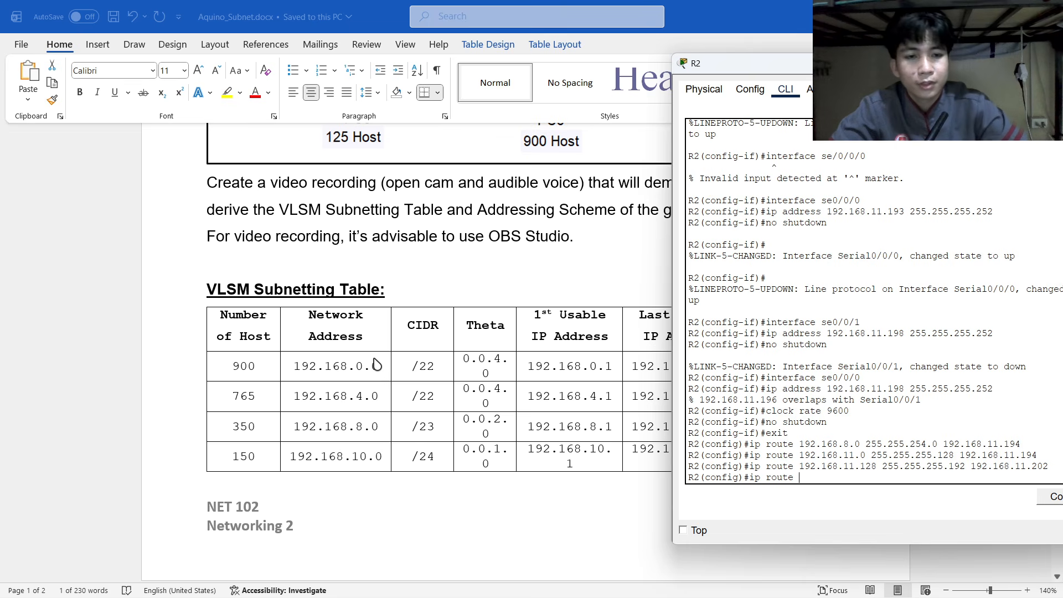
{"action": "type", "text": "192.1"}
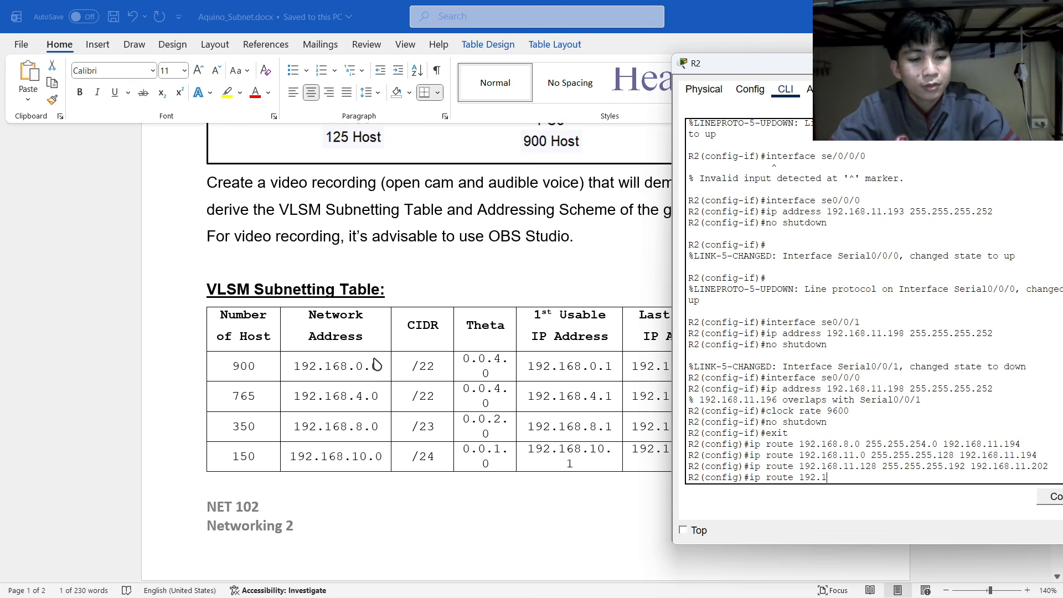
{"action": "type", "text": "68."}
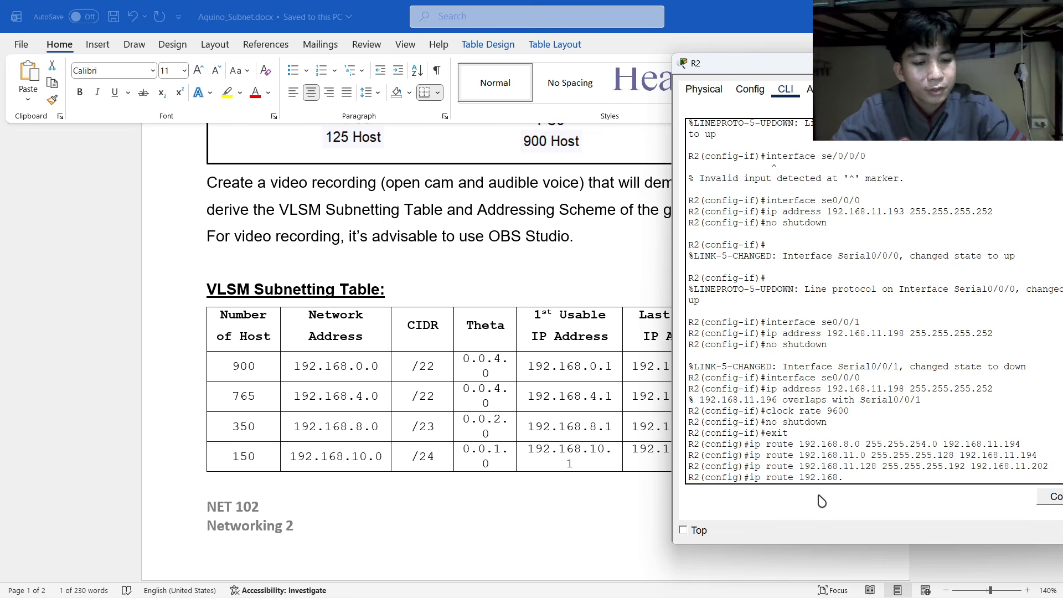
{"action": "type", "text": "8.00.0"}
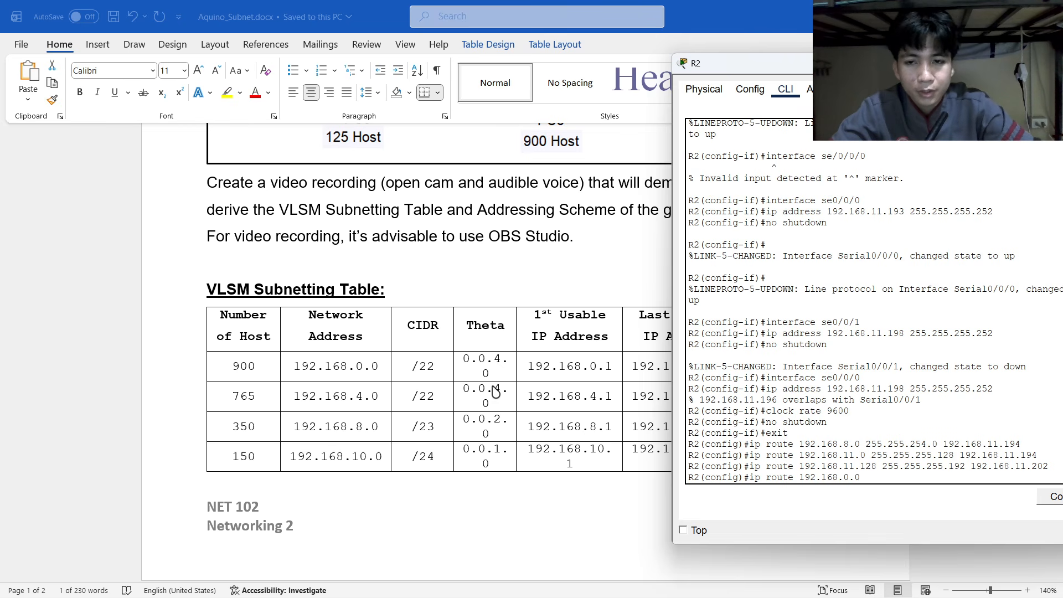
{"action": "scroll", "coordinate": [445, 387], "scroll_direction": "up", "scroll_amount": 1}
{"action": "scroll", "coordinate": [525, 215], "scroll_direction": "down", "scroll_amount": 15}
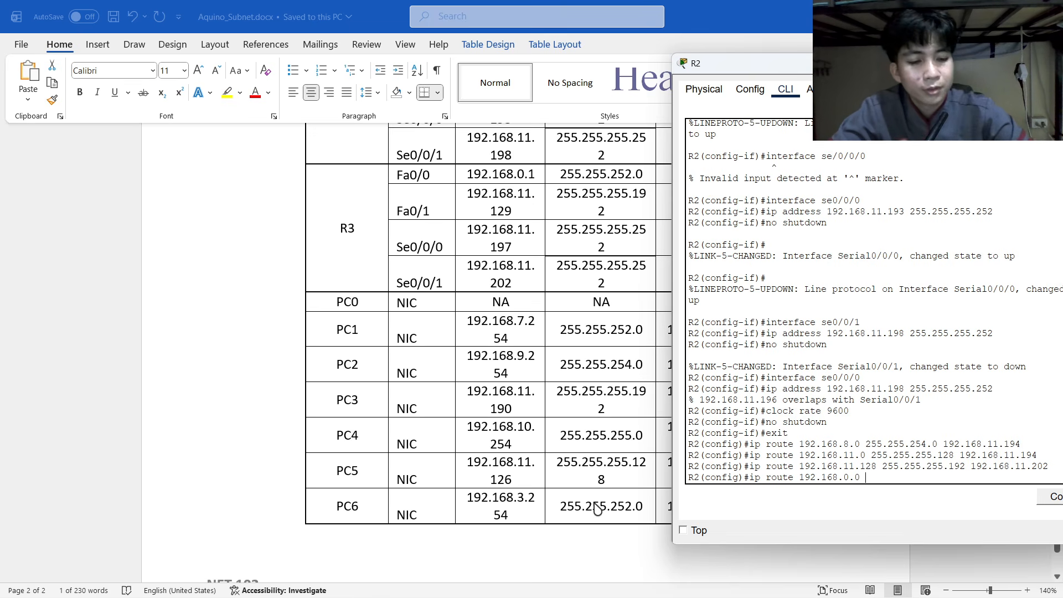
{"action": "type", "text": "255.255.2"}
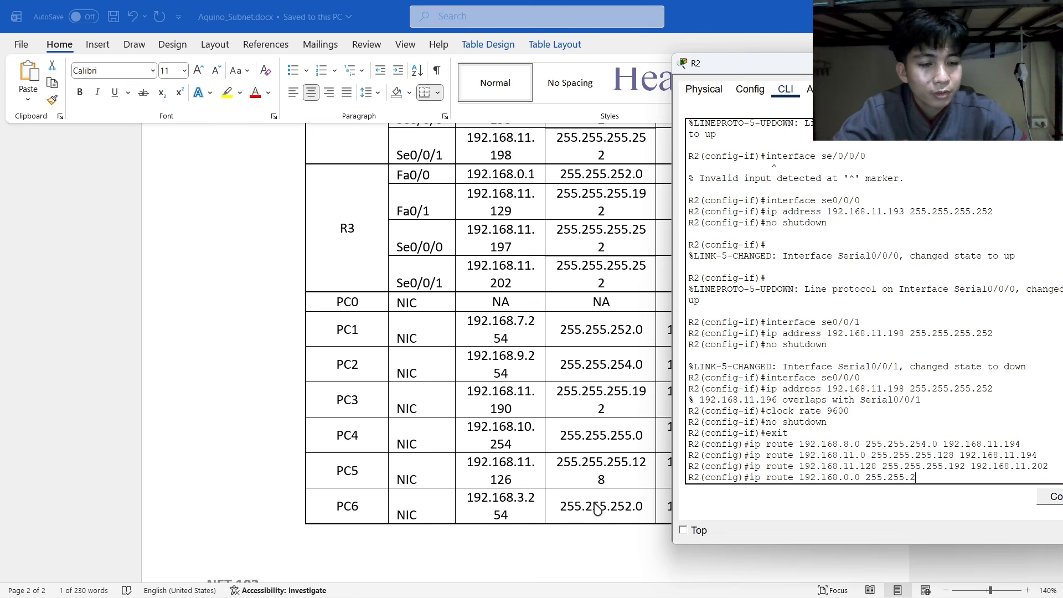
{"action": "type", "text": "52."}
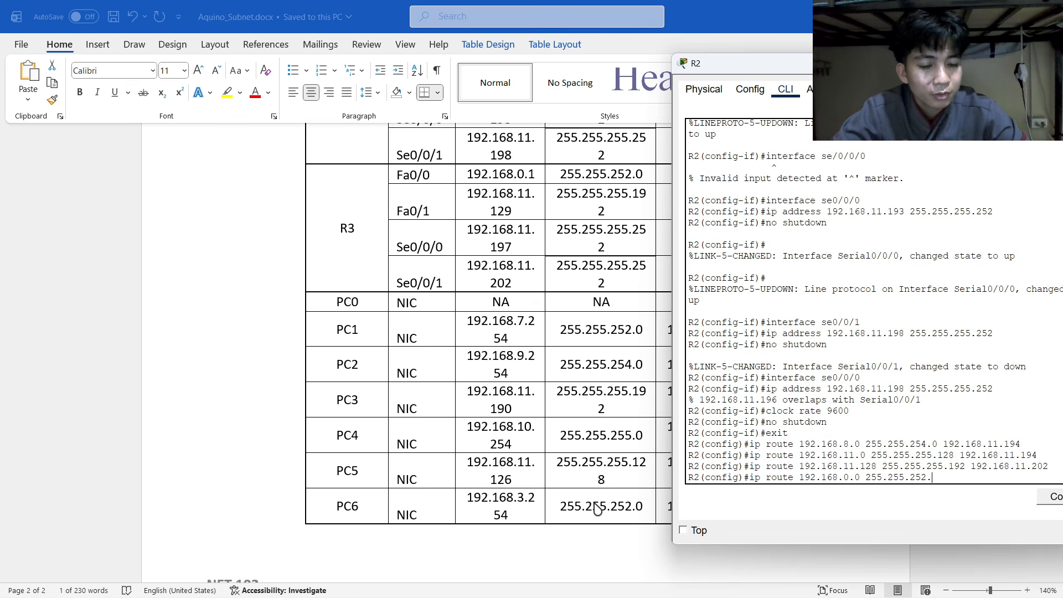
{"action": "type", "text": "250"}
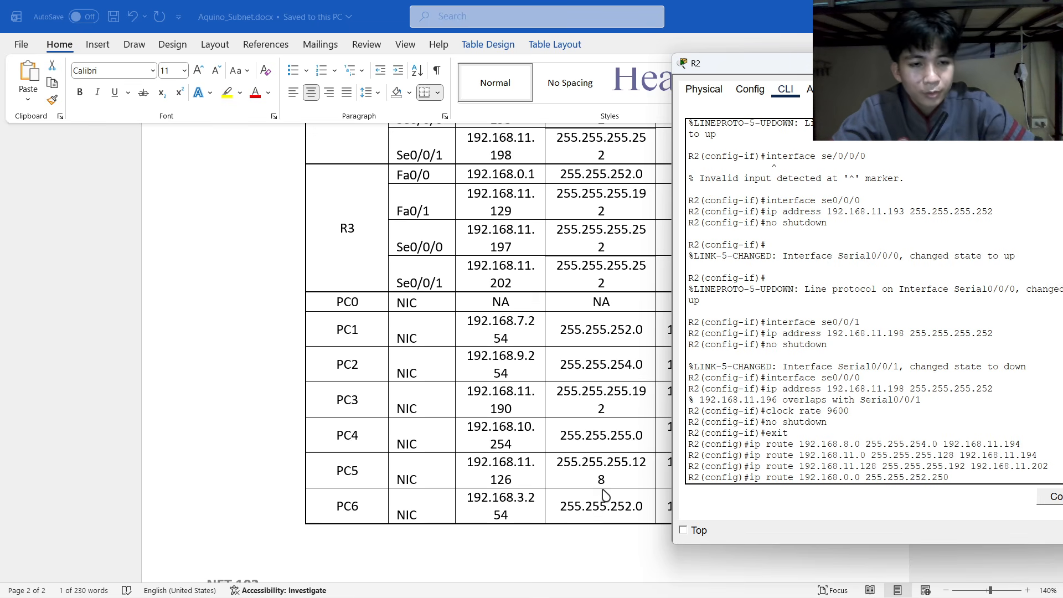
{"action": "key", "text": "BackSpace"}
{"action": "key", "text": "BackSpace"}
{"action": "key", "text": "BackSpace"}
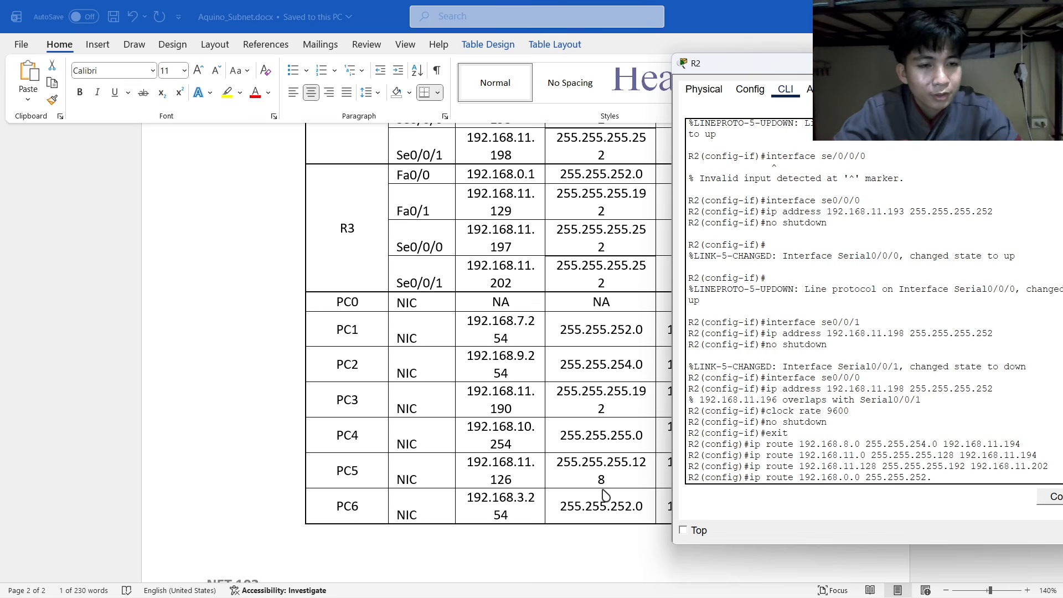
{"action": "type", "text": "0"}
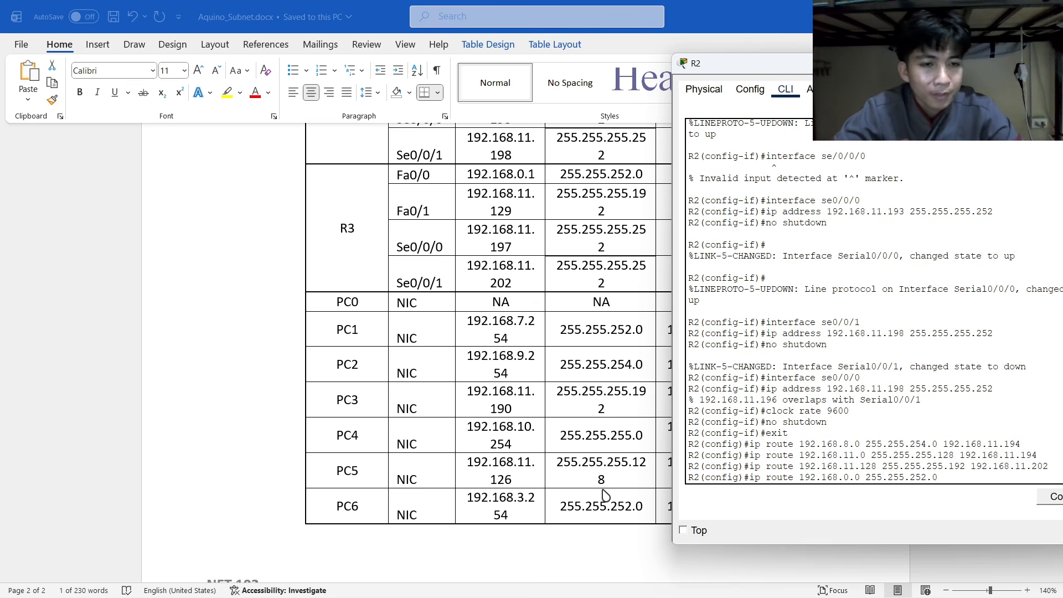
{"action": "type", "text": " 192."}
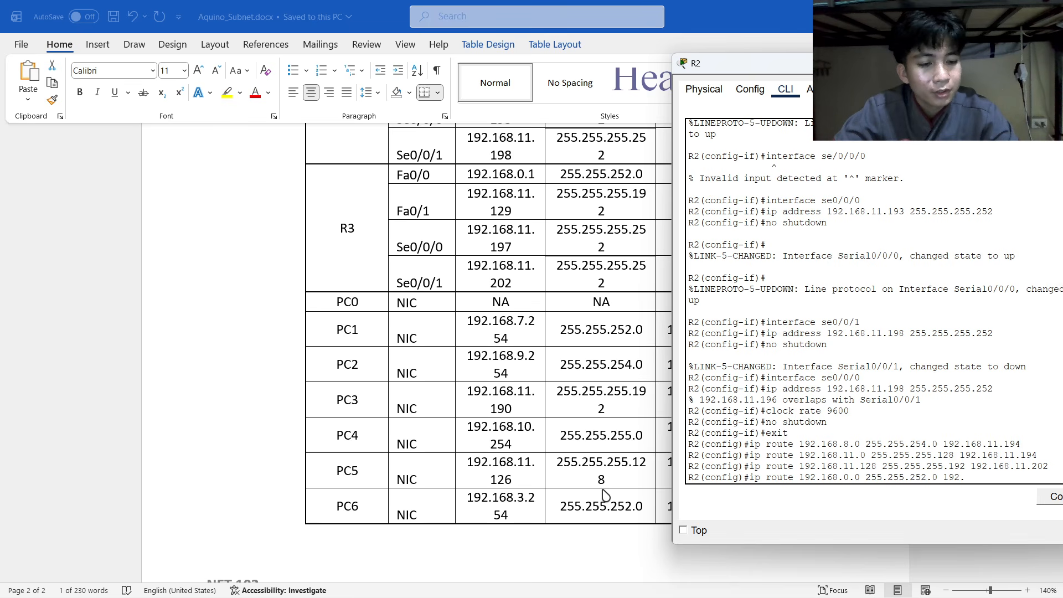
{"action": "type", "text": "168.11."}
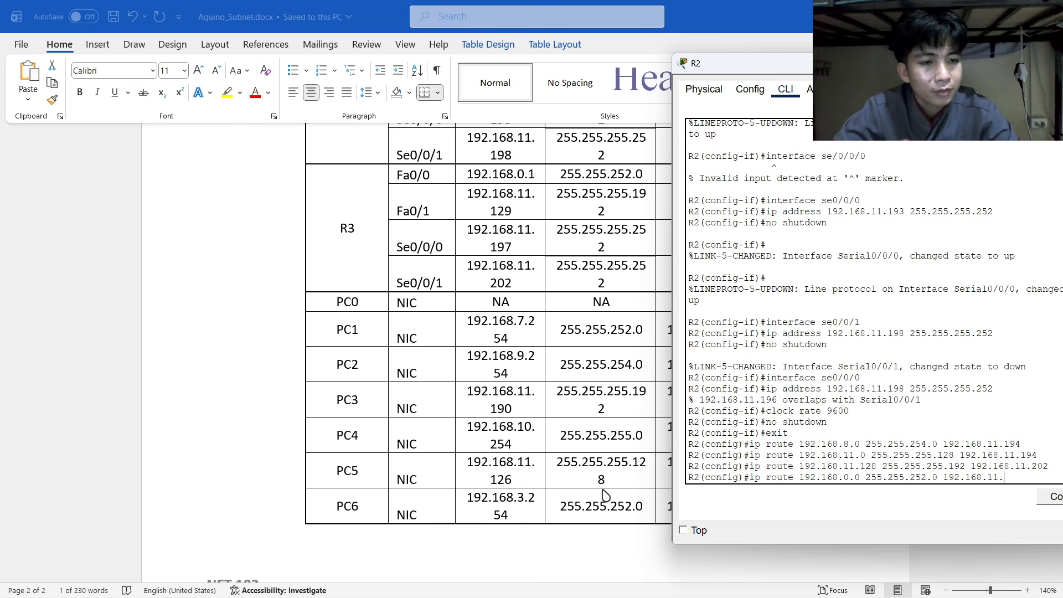
{"action": "type", "text": "102"}
{"action": "key", "text": "Return"}
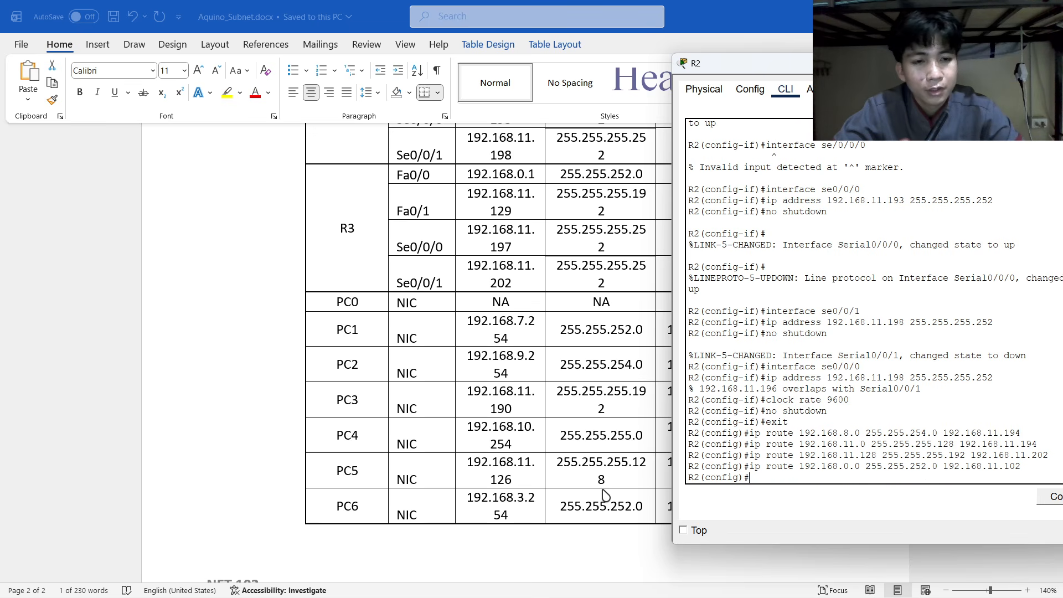
Enter 'ip route 0.0.0.0 0.0.0.0 192.168.11.194' as R2's default route.
{"action": "type", "text": "ip "}
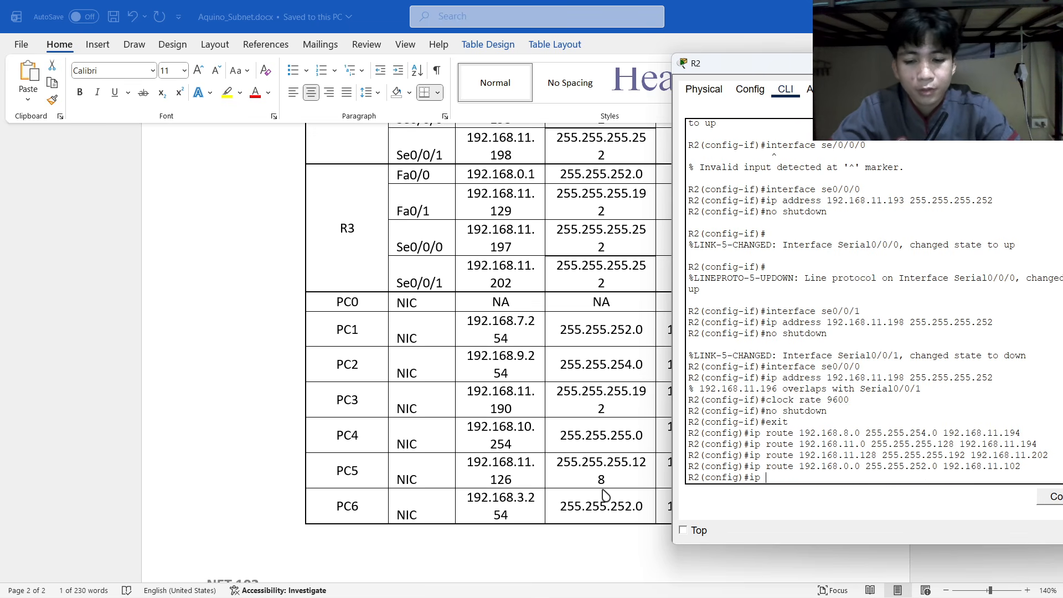
{"action": "type", "text": "route "}
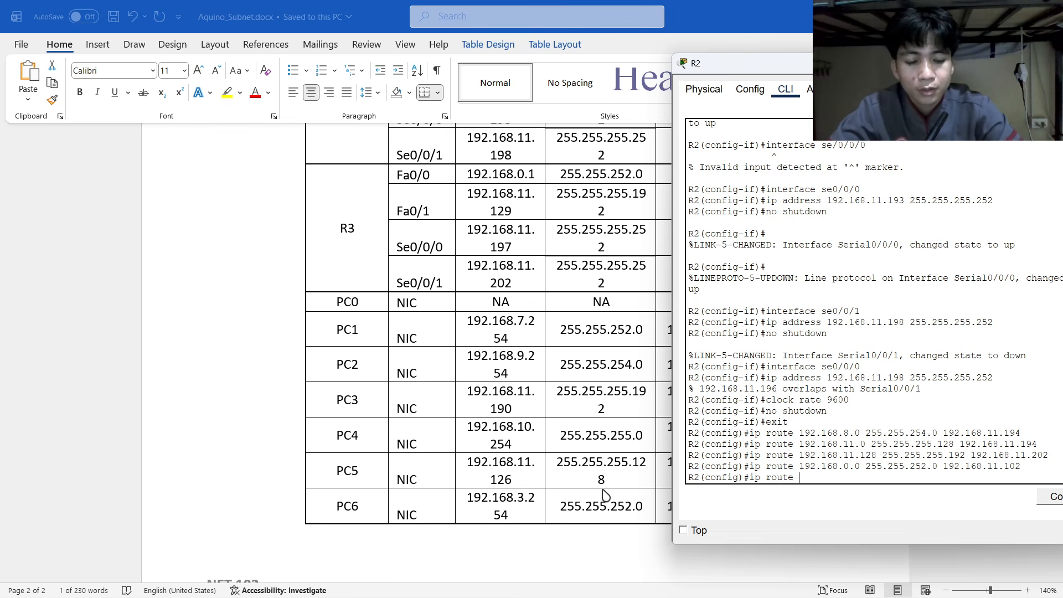
{"action": "type", "text": "0"}
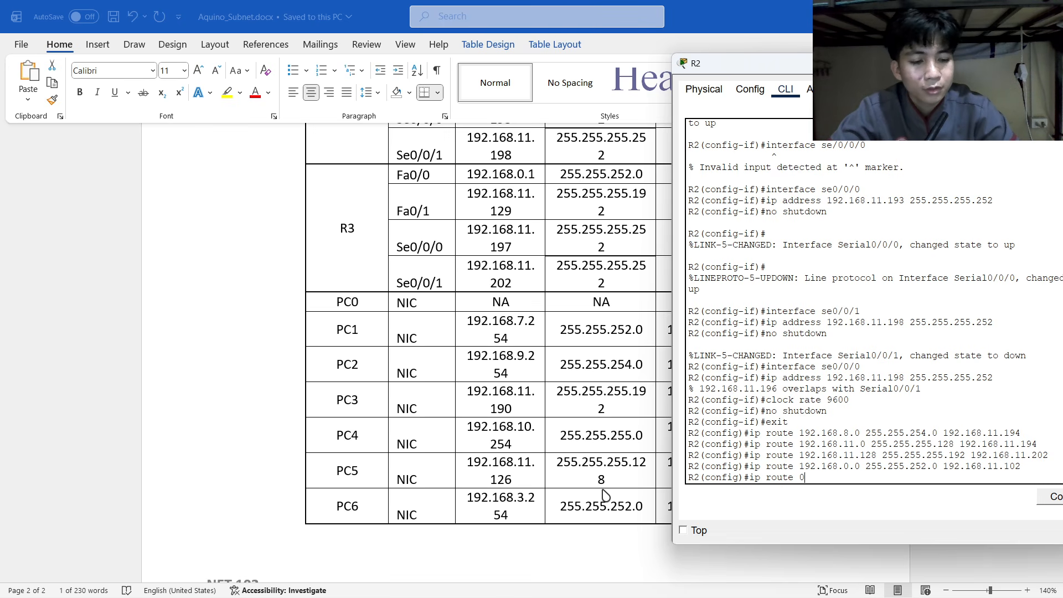
{"action": "type", "text": ".0.0."}
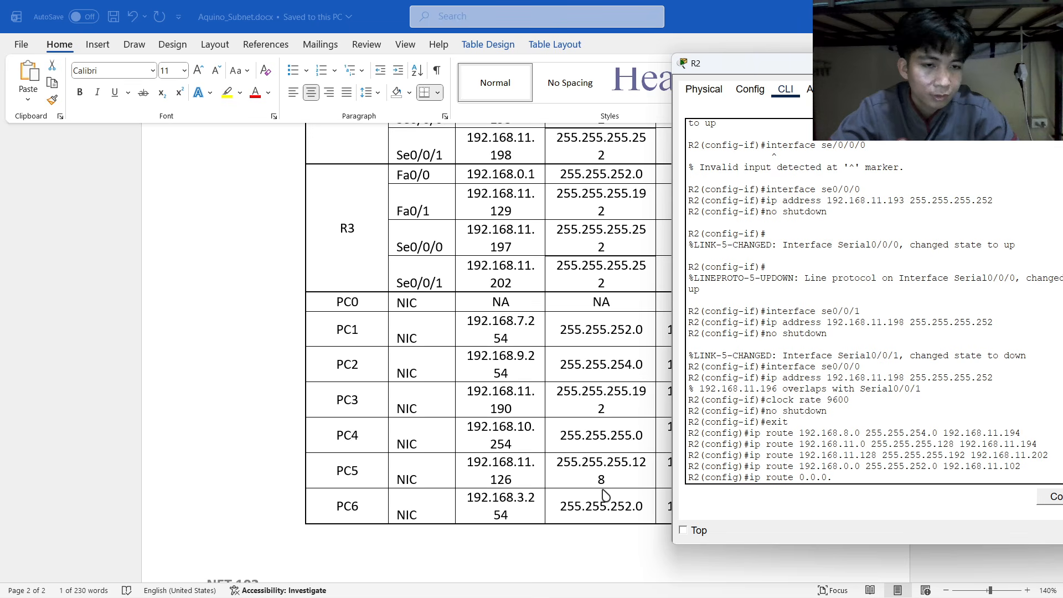
{"action": "type", "text": "0 0.0.0.0"}
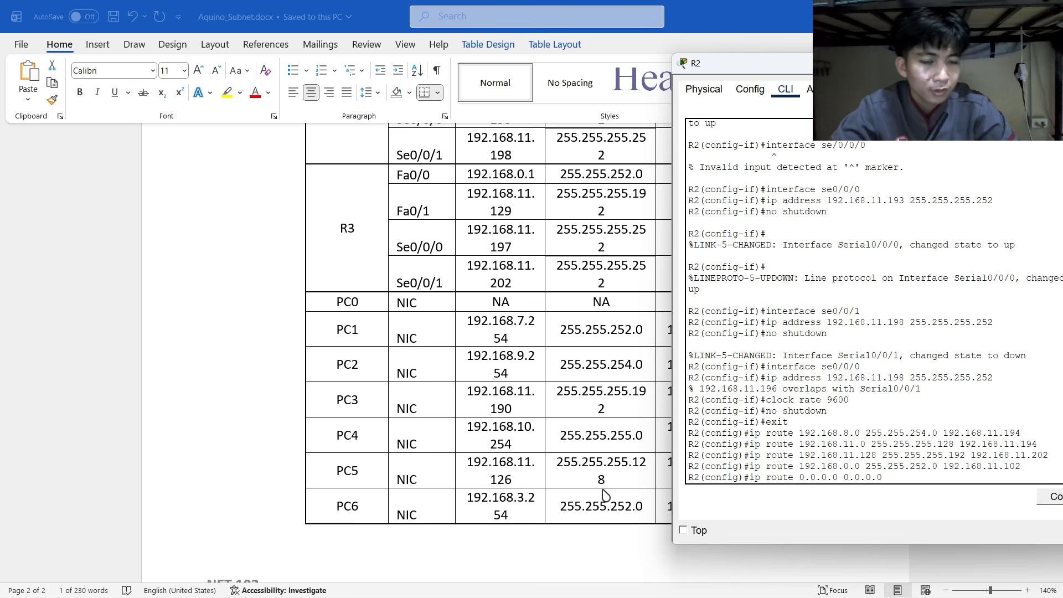
{"action": "type", "text": " 1"}
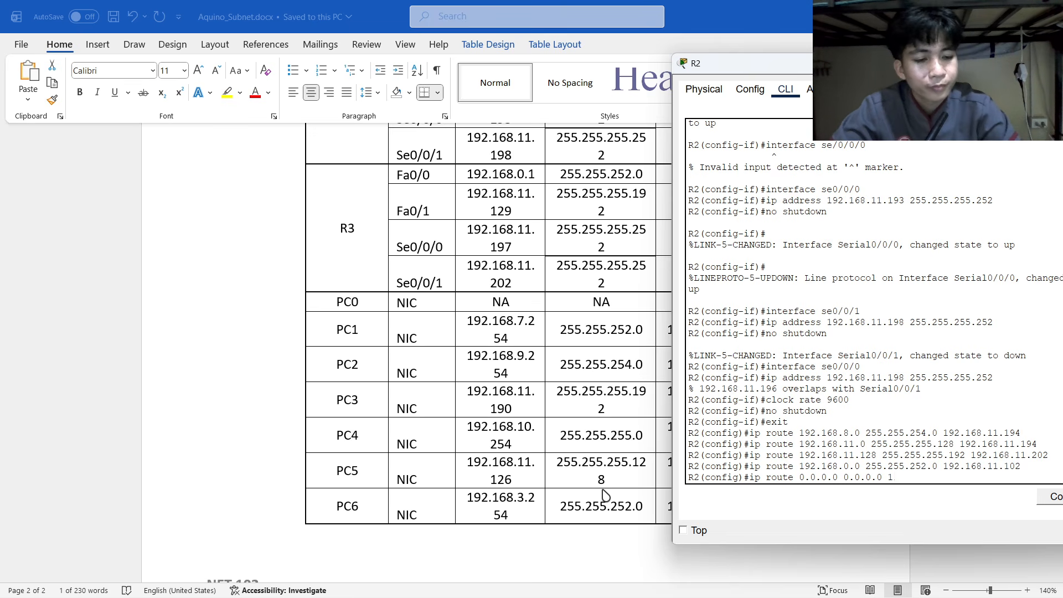
{"action": "type", "text": "92.168."}
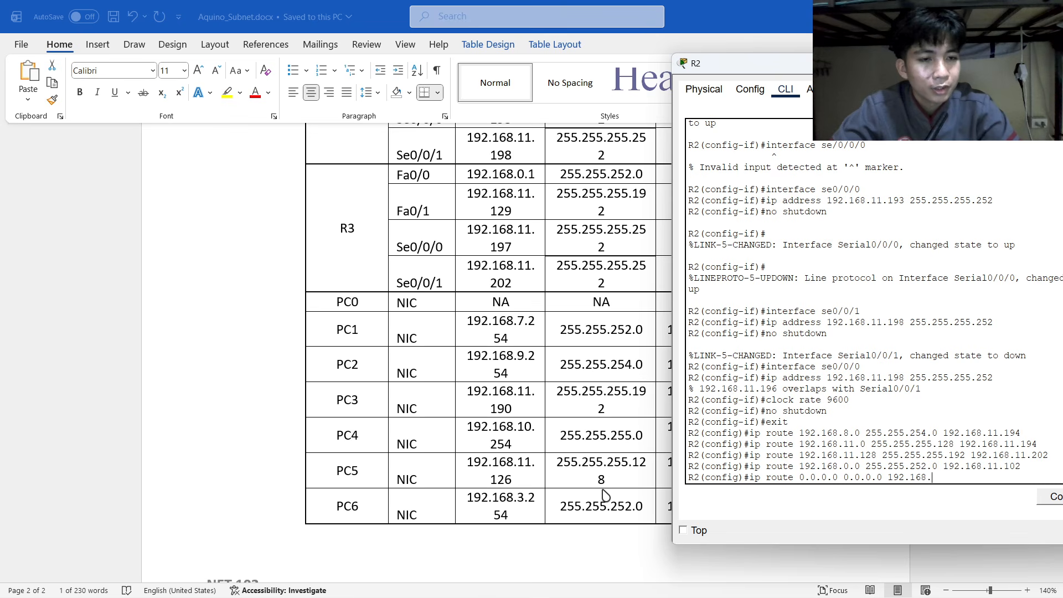
{"action": "type", "text": "11.194"}
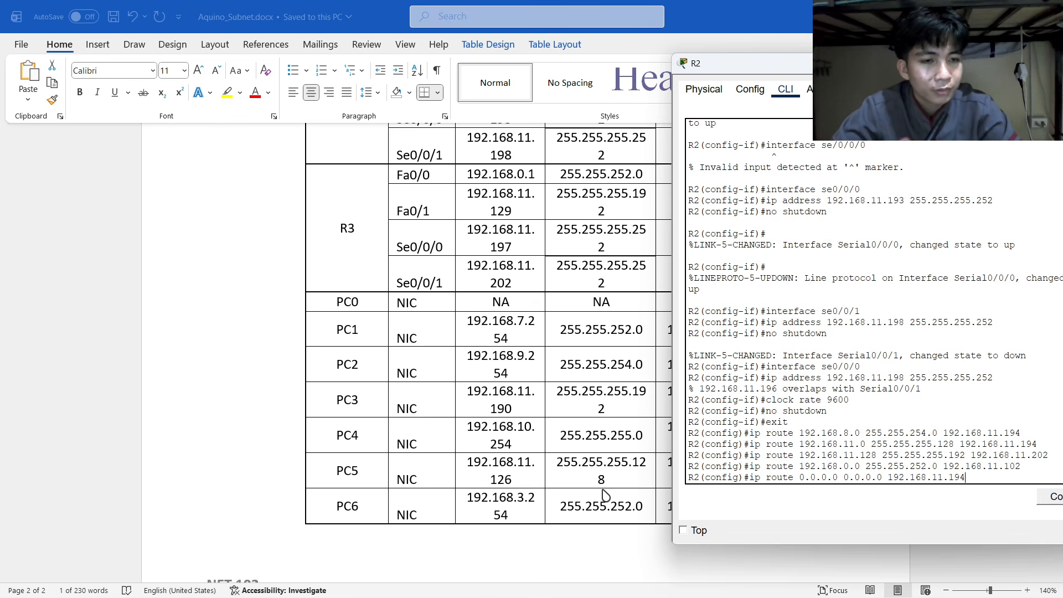
{"action": "key", "text": "Return"}
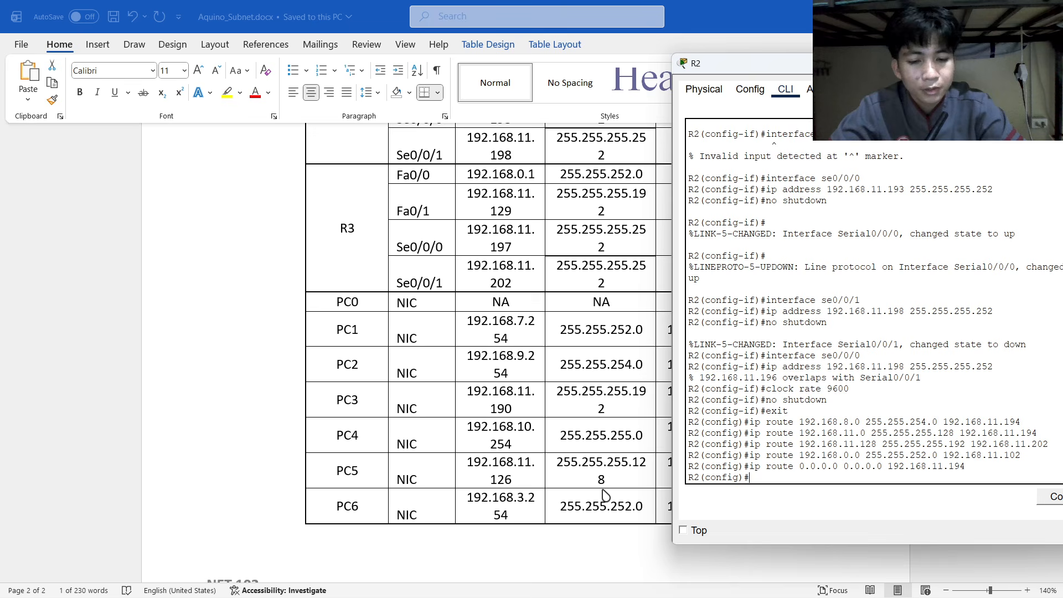
Add R2's static route to 192.168.0.0 255.255.252.0 via next hop 192.168.11.202.
{"action": "type", "text": "ip route"}
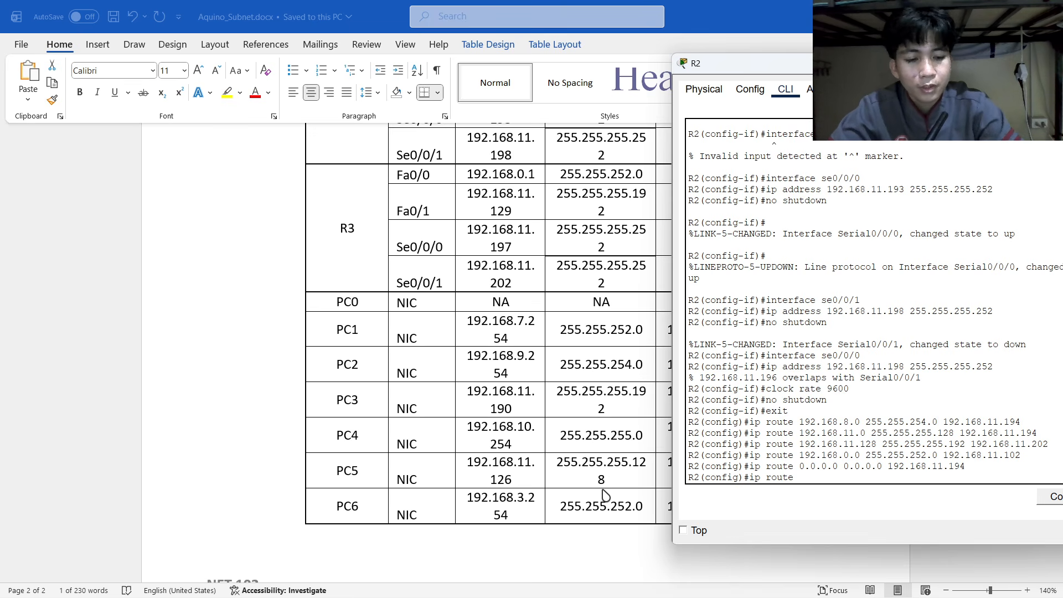
{"action": "type", "text": " 0.0."}
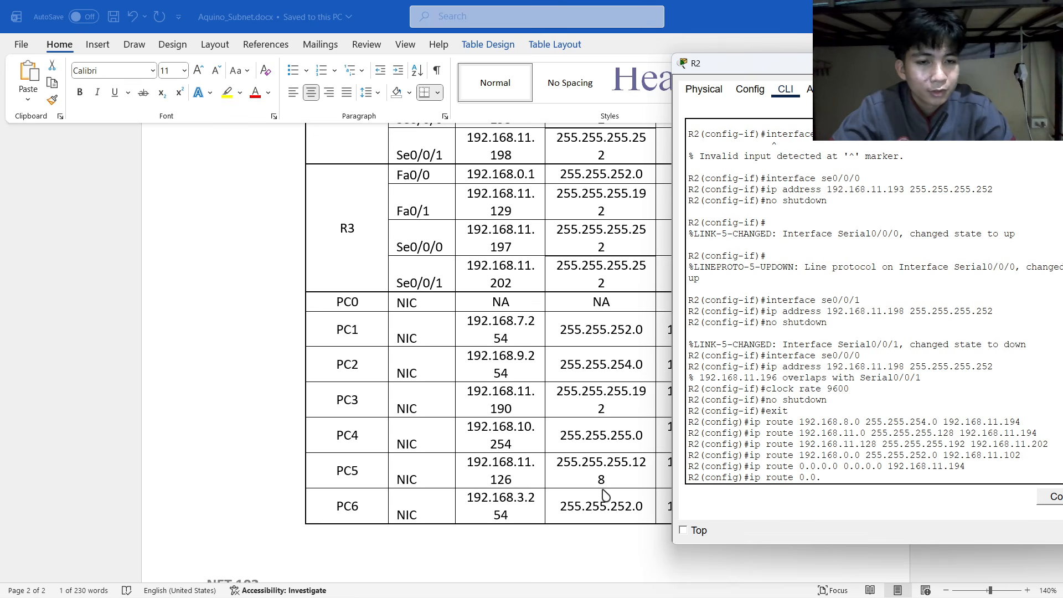
{"action": "type", "text": "0.0 0.0.0.0"}
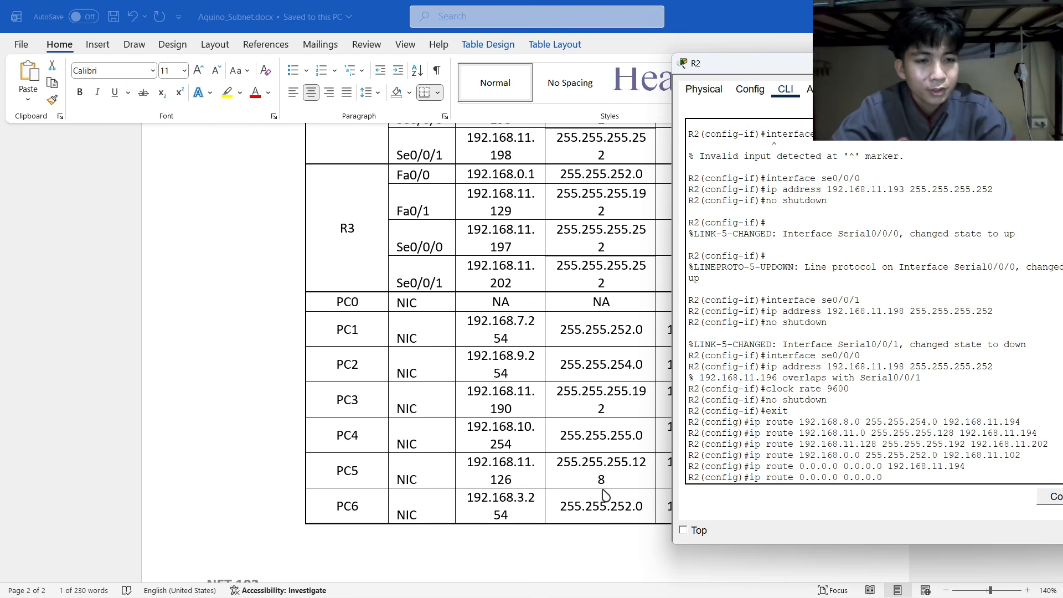
{"action": "type", "text": " 192.1"}
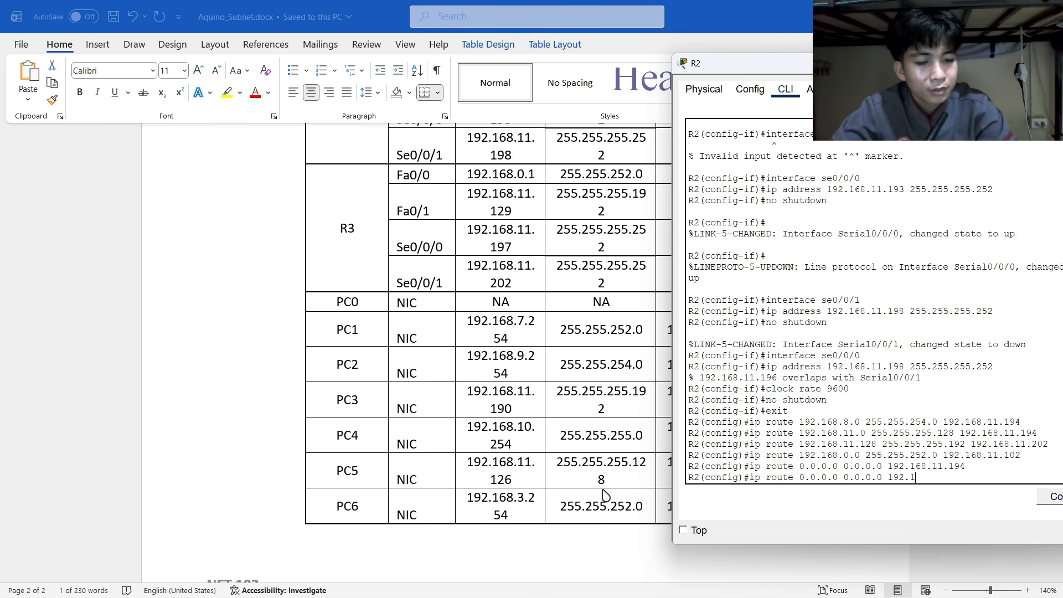
{"action": "type", "text": "68.11."}
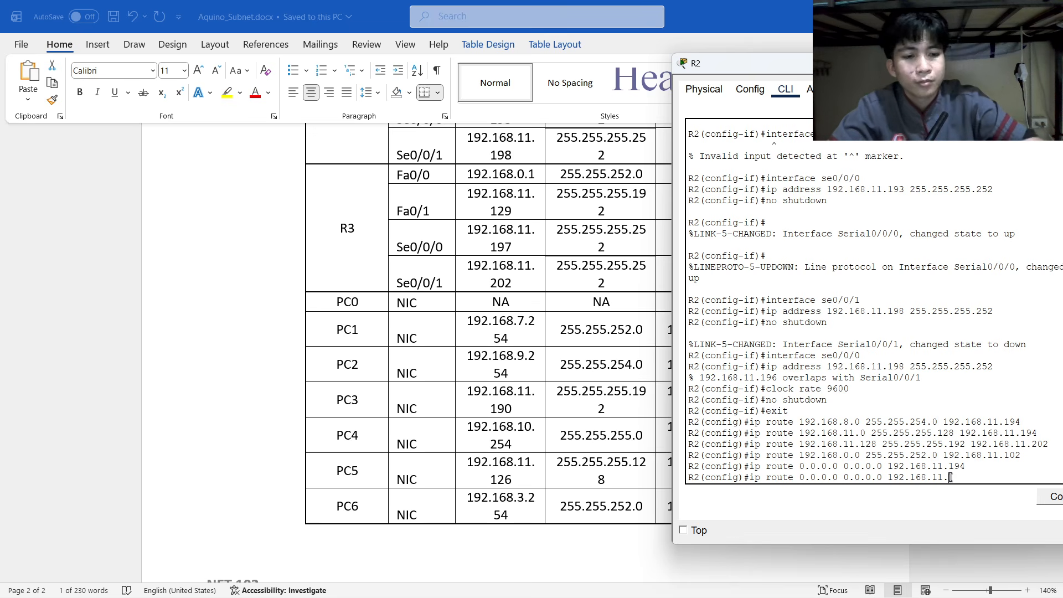
{"action": "key", "text": "BackSpace"}
{"action": "key", "text": "BackSpace"}
{"action": "key", "text": "BackSpace"}
{"action": "key", "text": "BackSpace"}
{"action": "key", "text": "BackSpace"}
{"action": "key", "text": "BackSpace"}
{"action": "key", "text": "BackSpace"}
{"action": "key", "text": "BackSpace"}
{"action": "key", "text": "BackSpace"}
{"action": "key", "text": "BackSpace"}
{"action": "key", "text": "BackSpace"}
{"action": "key", "text": "BackSpace"}
{"action": "key", "text": "BackSpace"}
{"action": "key", "text": "BackSpace"}
{"action": "key", "text": "BackSpace"}
{"action": "key", "text": "BackSpace"}
{"action": "key", "text": "BackSpace"}
{"action": "key", "text": "BackSpace"}
{"action": "key", "text": "BackSpace"}
{"action": "key", "text": "BackSpace"}
{"action": "key", "text": "BackSpace"}
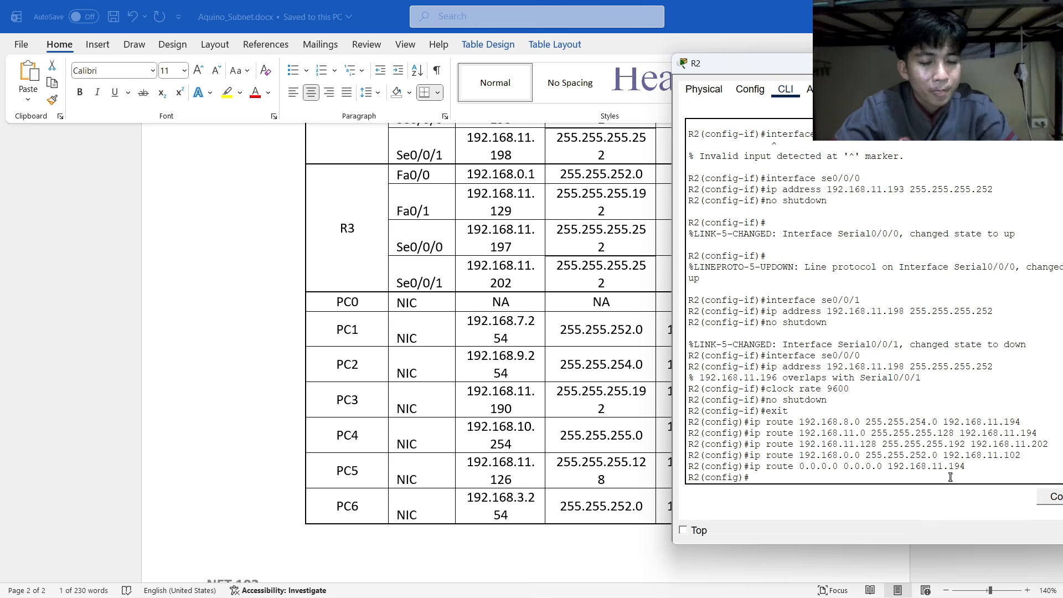
{"action": "key", "text": "Up"}
{"action": "key", "text": "Up"}
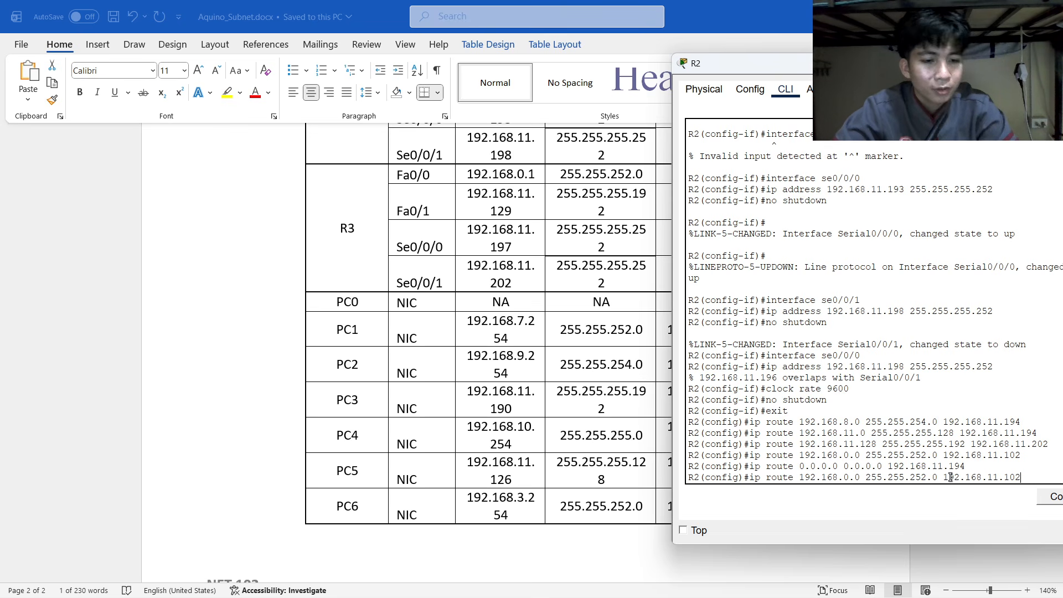
{"action": "key", "text": "BackSpace"}
{"action": "key", "text": "BackSpace"}
{"action": "key", "text": "BackSpace"}
{"action": "type", "text": "202"}
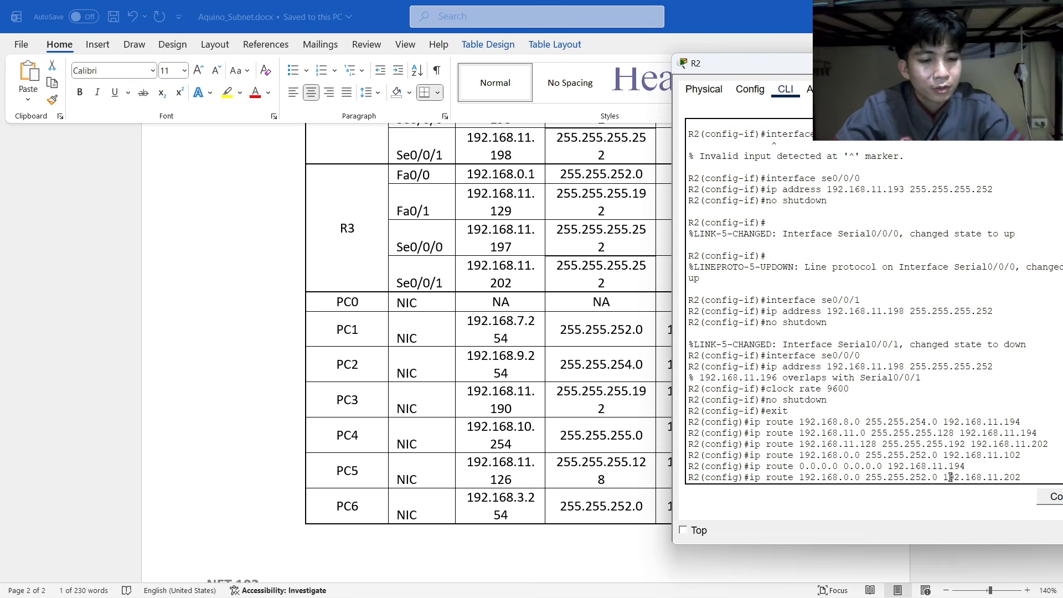
{"action": "key", "text": "Return"}
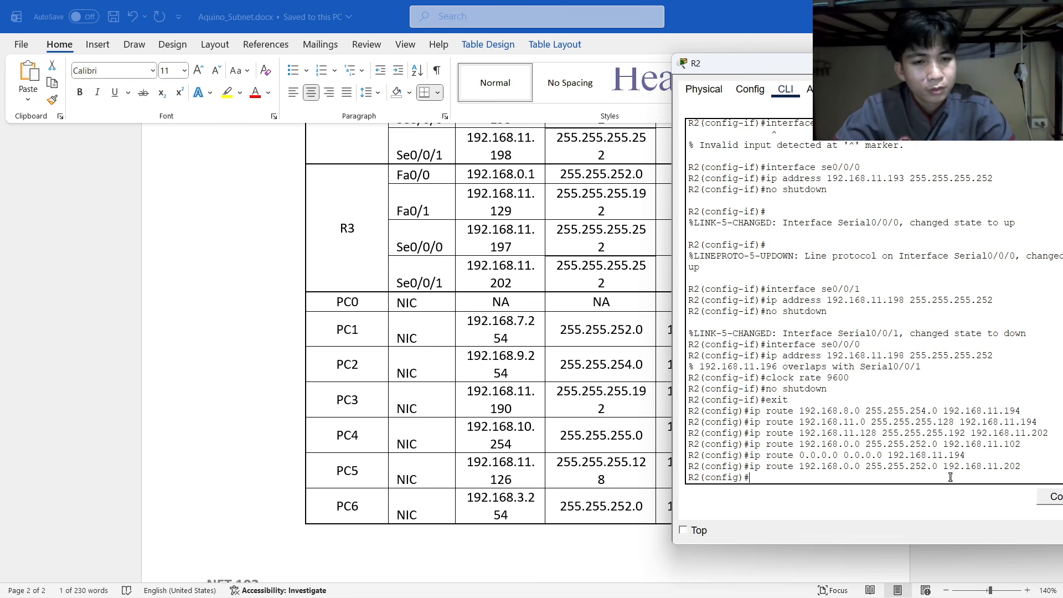
Add R2 default routes 0.0.0.0 0.0.0.0 via 192.168.11.194 and 192.168.11.202.
{"action": "key", "text": "BackSpace"}
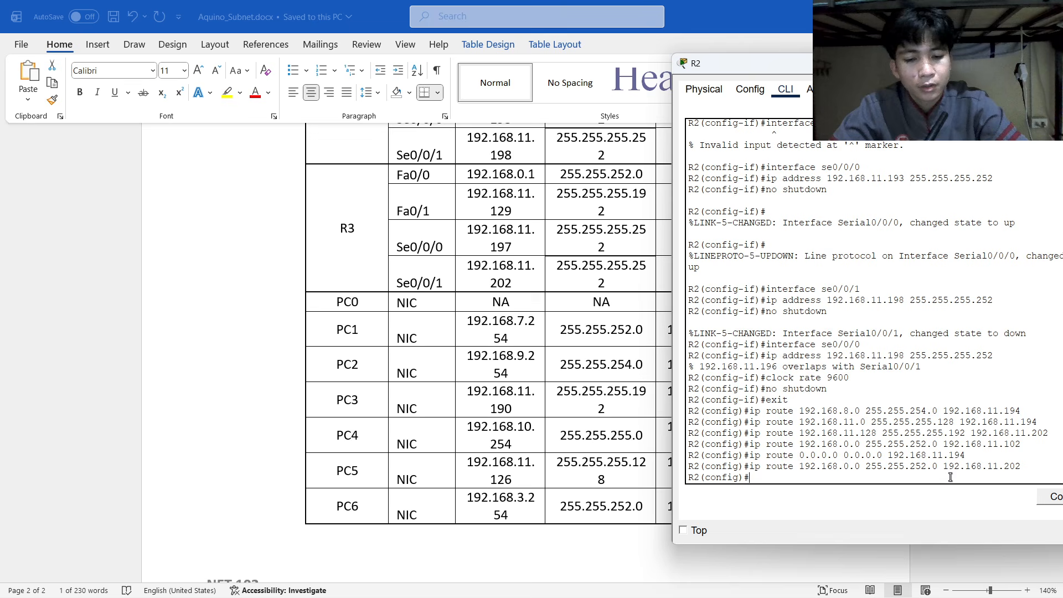
{"action": "type", "text": "ip rou"}
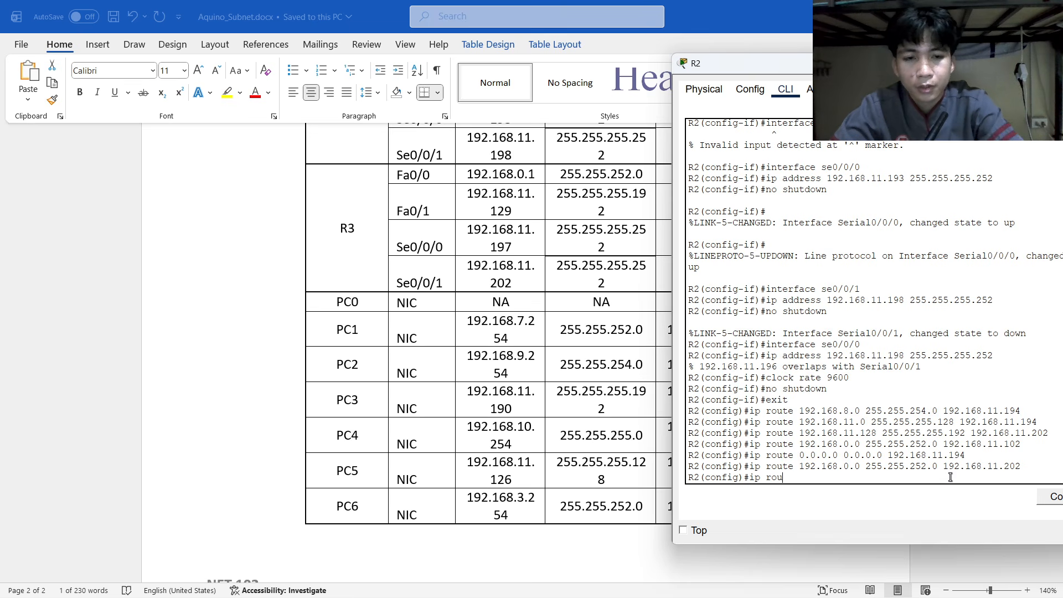
{"action": "type", "text": "te"}
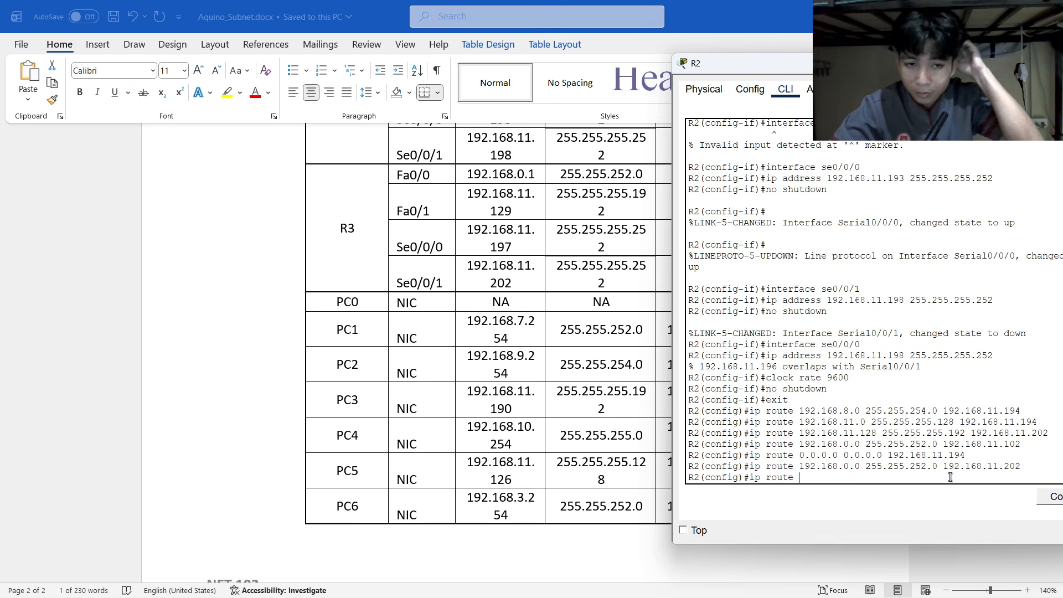
{"action": "type", "text": " 0.0.0."}
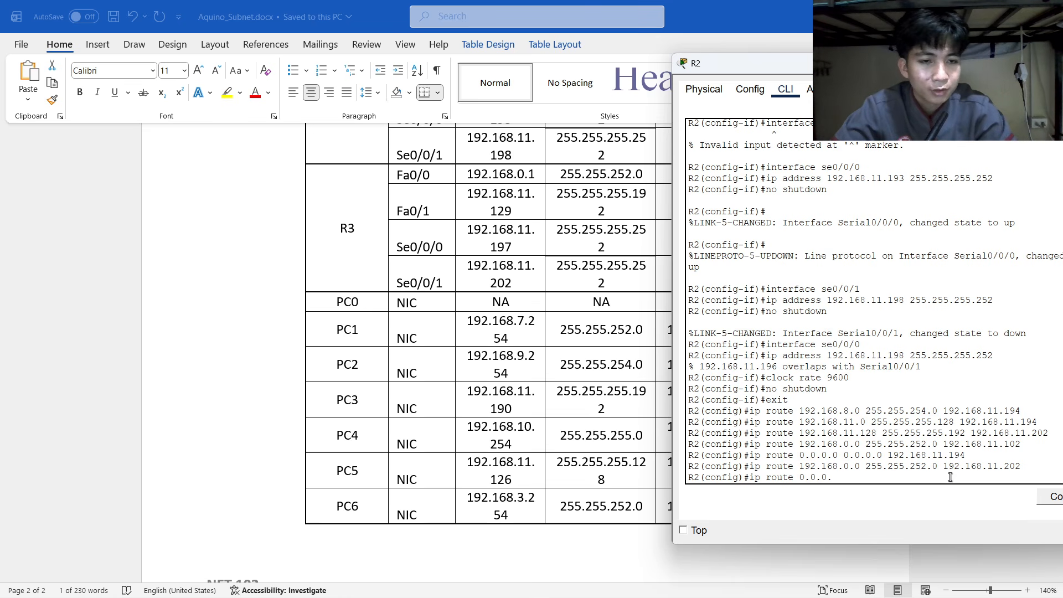
{"action": "type", "text": "0 0.0."}
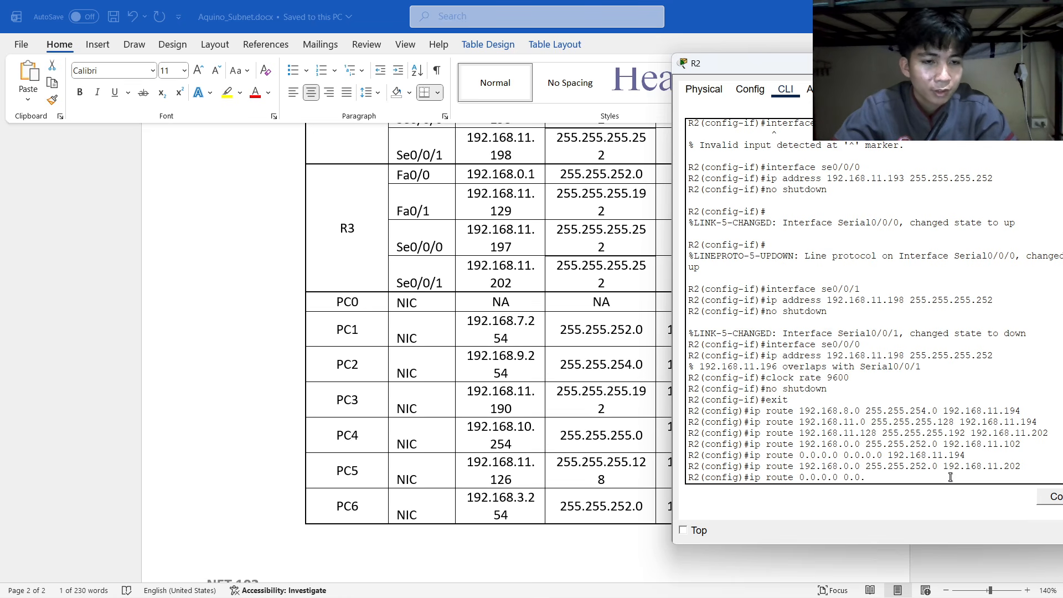
{"action": "type", "text": "0.0 192.6"}
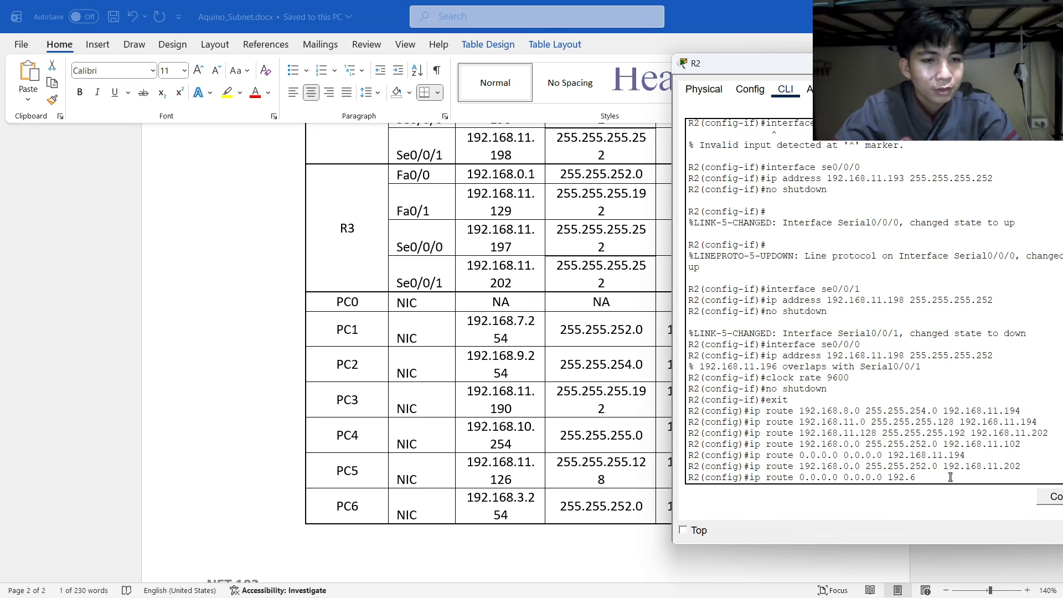
{"action": "key", "text": "BackSpace"}
{"action": "type", "text": "168."}
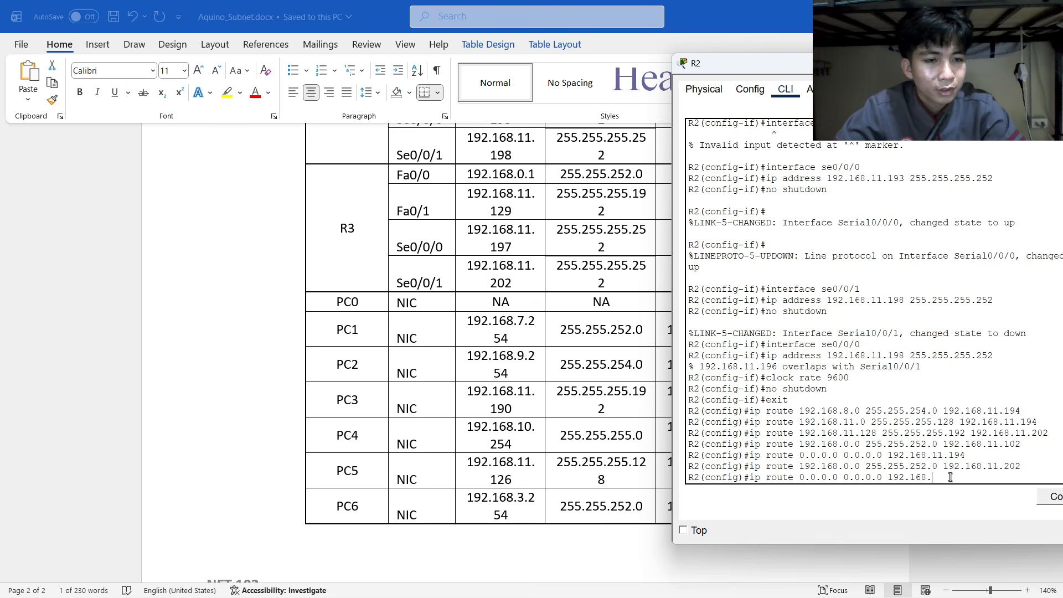
{"action": "type", "text": "11.194"}
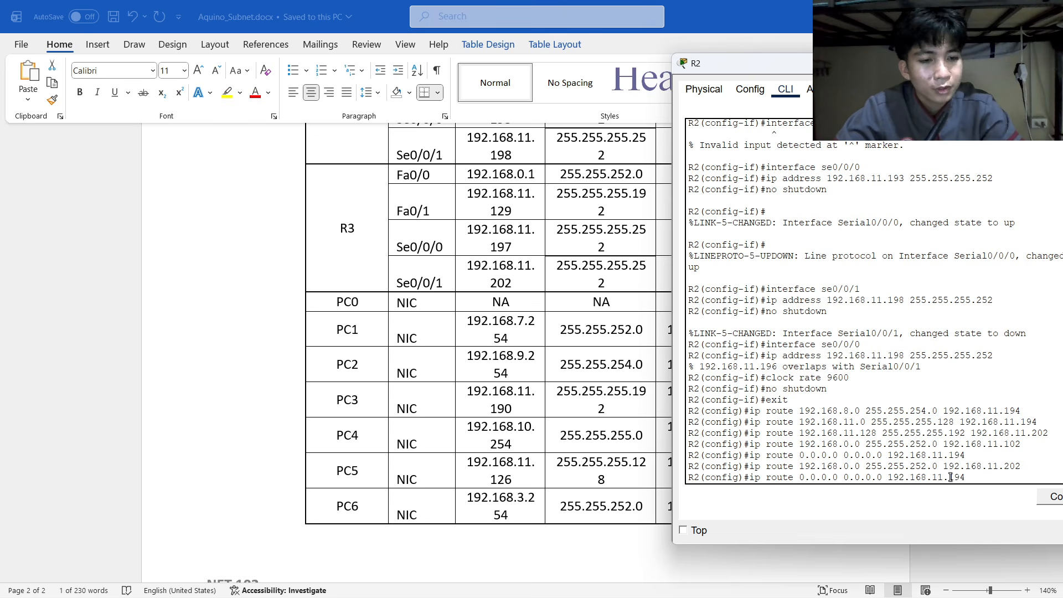
{"action": "key", "text": "Return"}
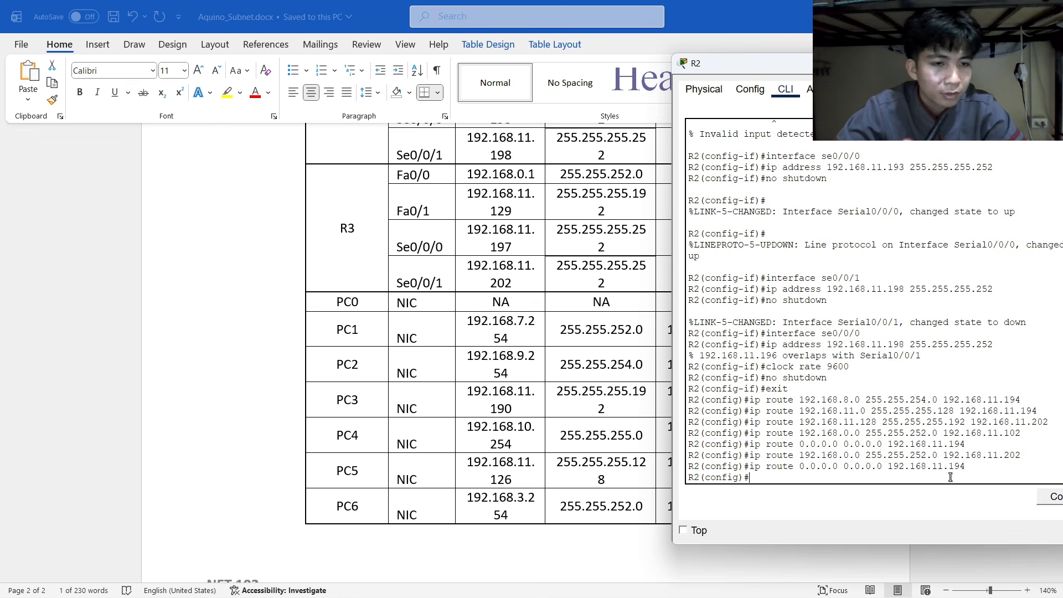
{"action": "type", "text": "0."}
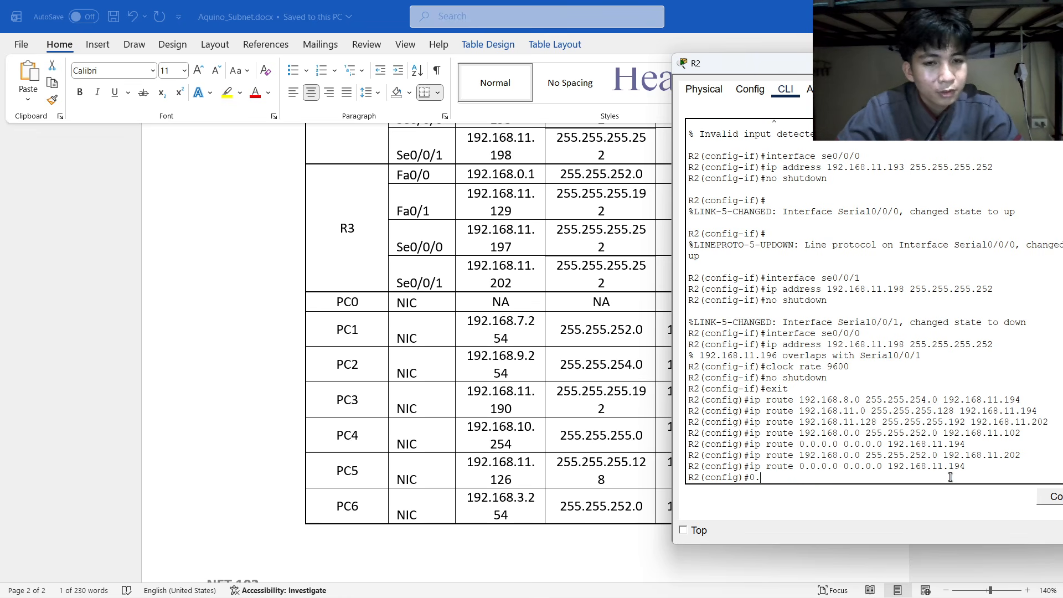
{"action": "type", "text": "0.0"}
{"action": "key", "text": "BackSpace"}
{"action": "key", "text": "BackSpace"}
{"action": "key", "text": "BackSpace"}
{"action": "key", "text": "BackSpace"}
{"action": "key", "text": "BackSpace"}
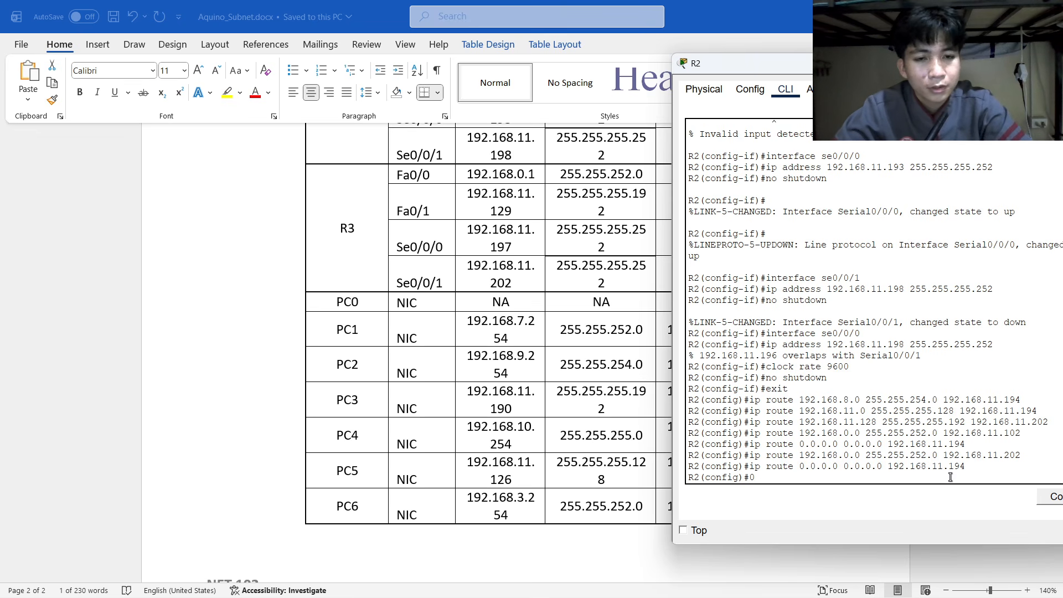
{"action": "type", "text": "ip"}
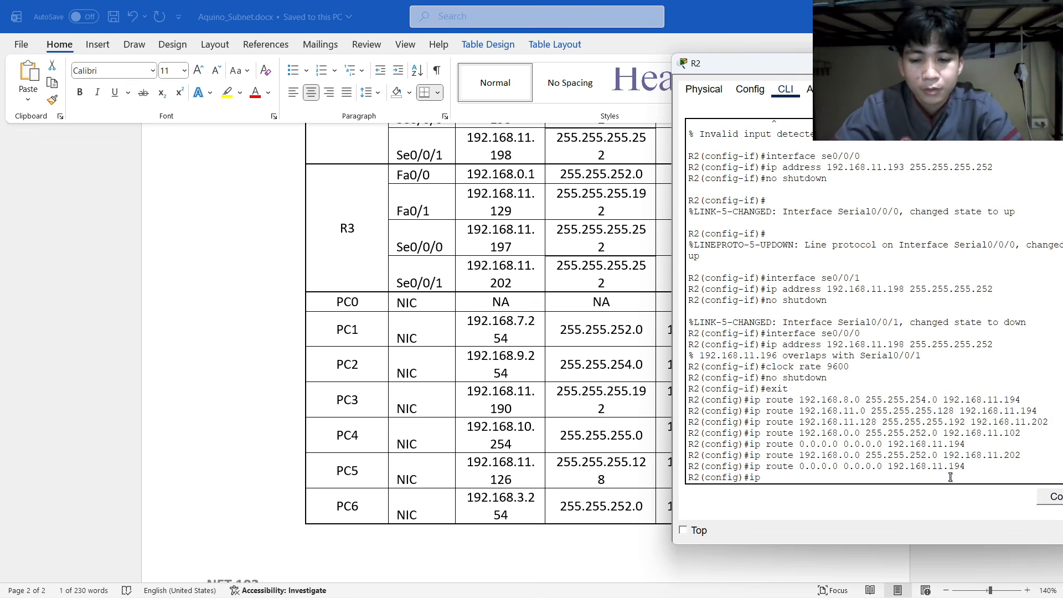
{"action": "type", "text": " route "}
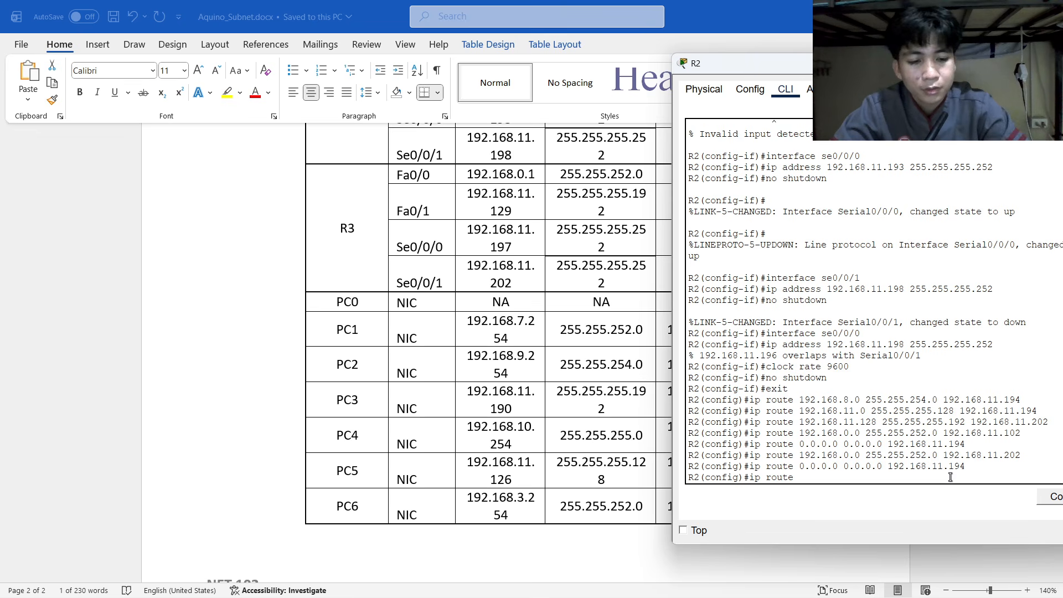
{"action": "type", "text": "0.0.0.0"}
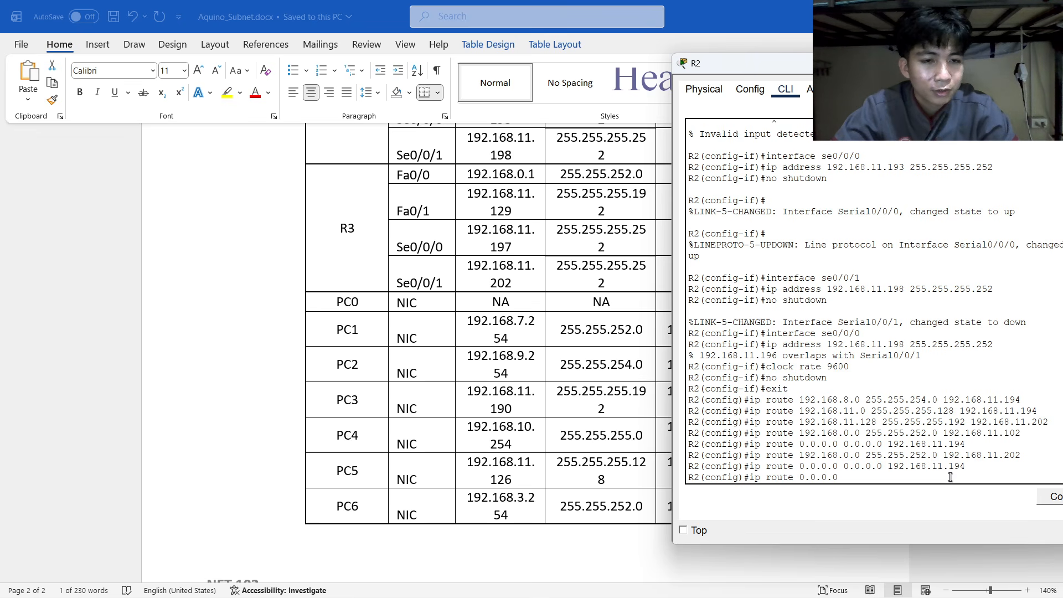
{"action": "type", "text": " 0.0."}
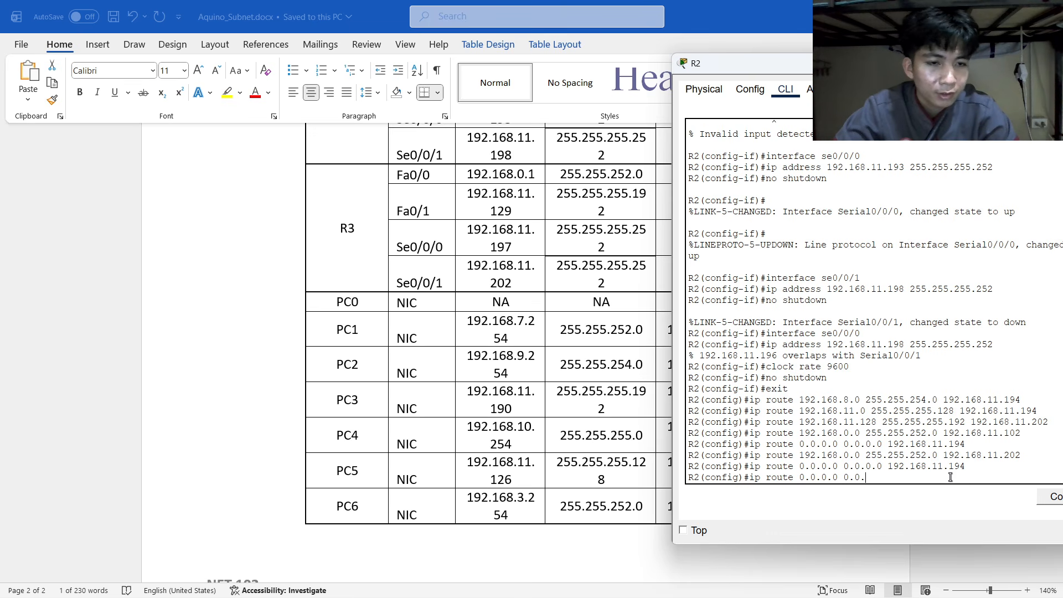
{"action": "type", "text": "0.0"}
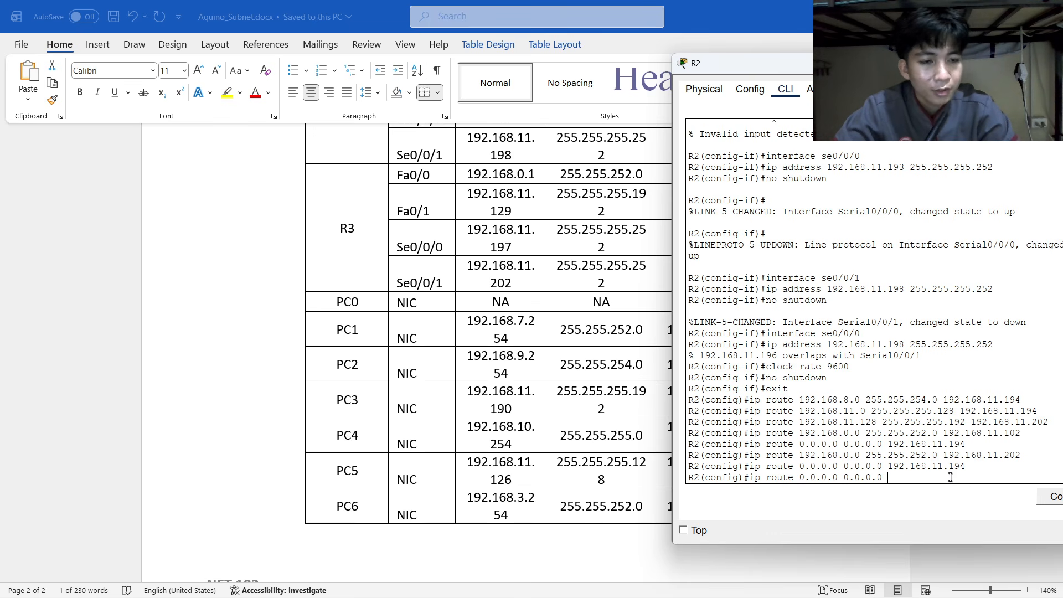
{"action": "type", "text": " 192.168"}
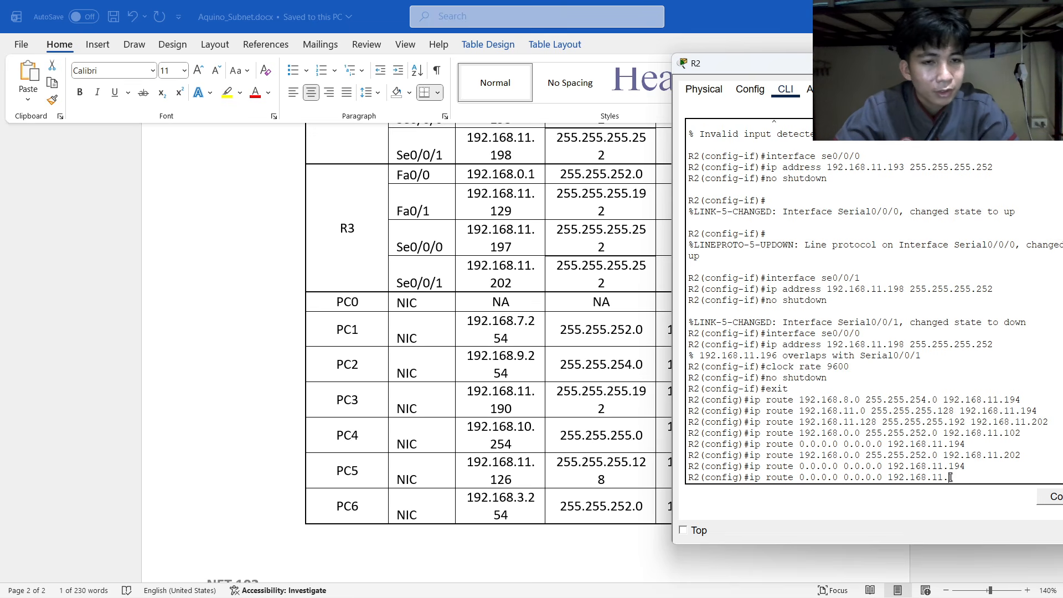
{"action": "type", "text": ".11."}
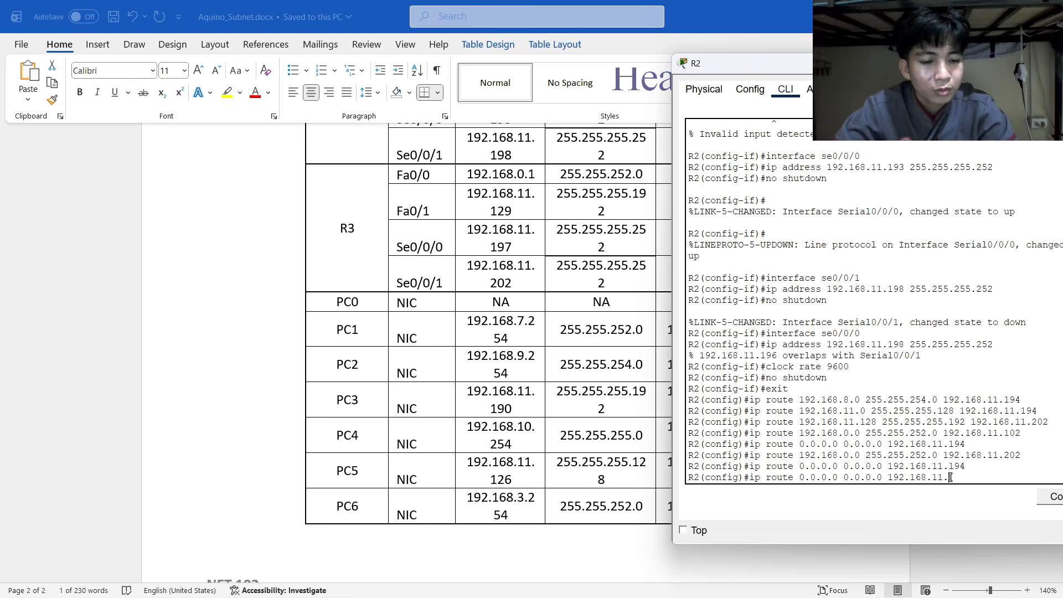
{"action": "type", "text": "202"}
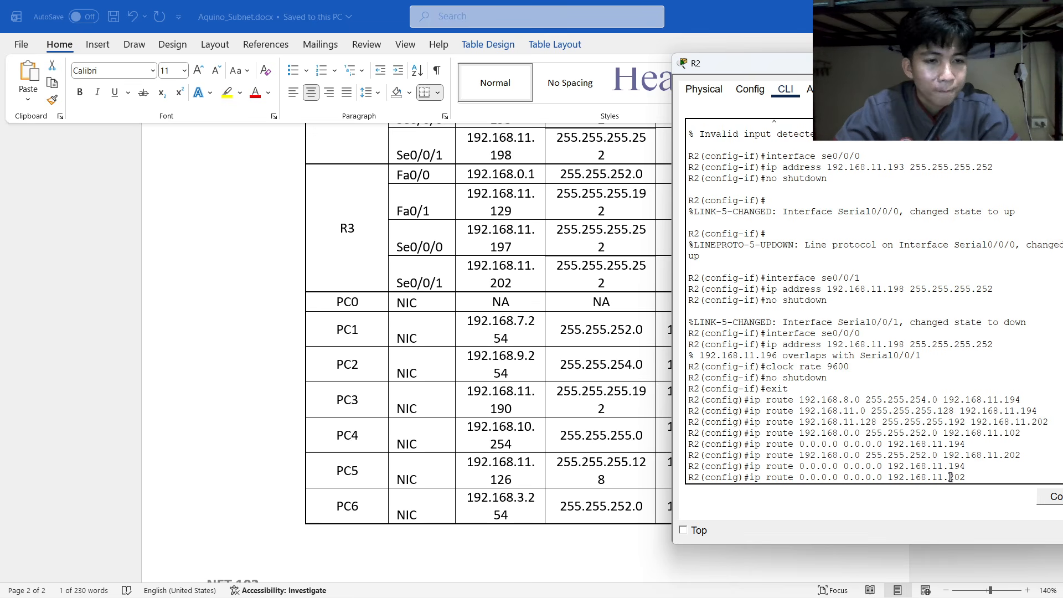
{"action": "key", "text": "Return"}
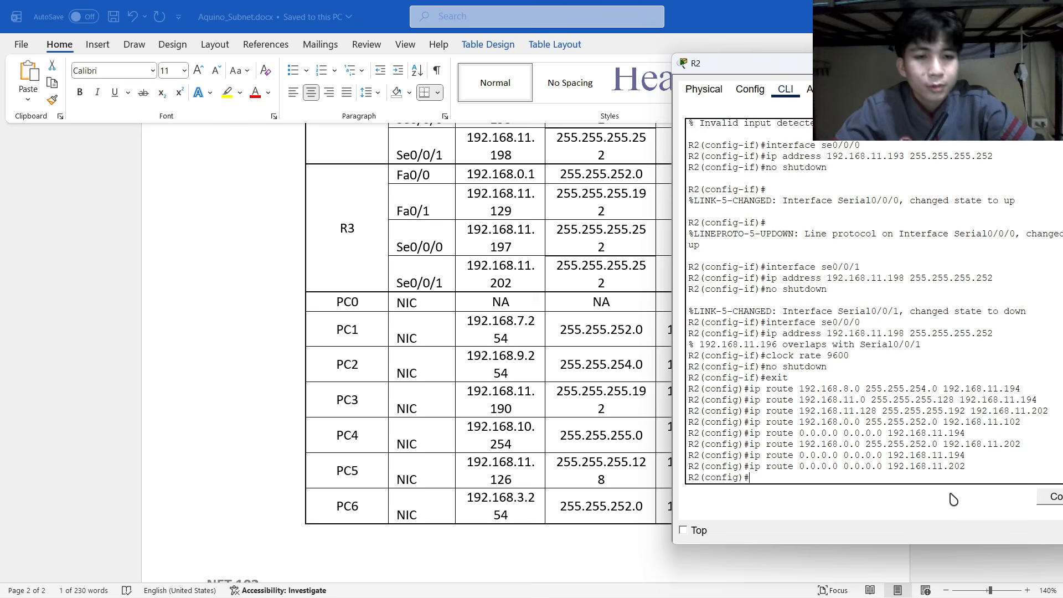
Move R2's window aside, return to the topology and select router R3.
{"action": "left_click_drag", "start_coordinate": [942, 65], "coordinate": [787, 42]}
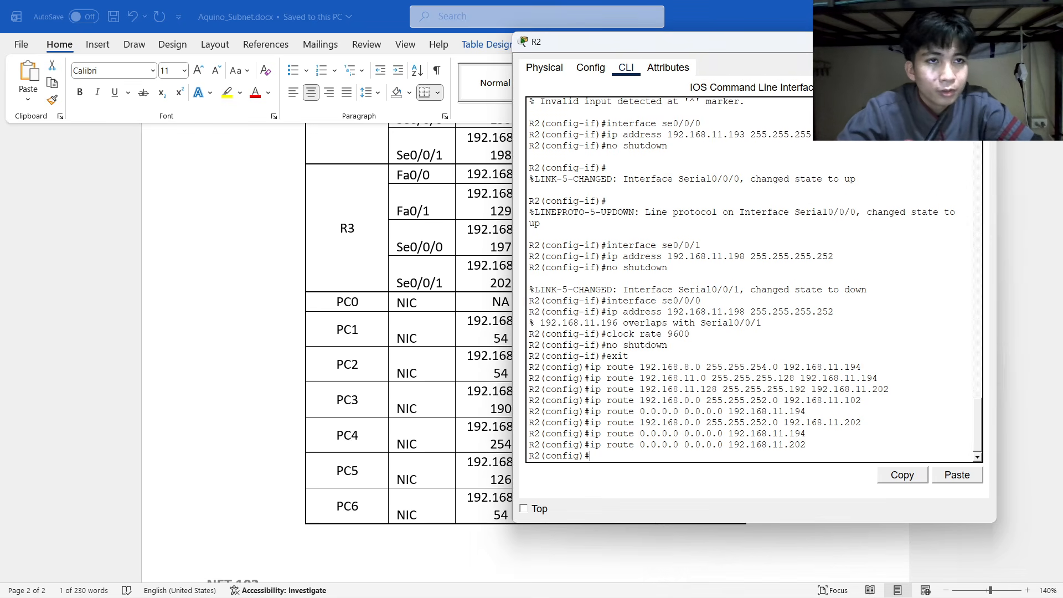
{"action": "left_click", "coordinate": [981, 41]}
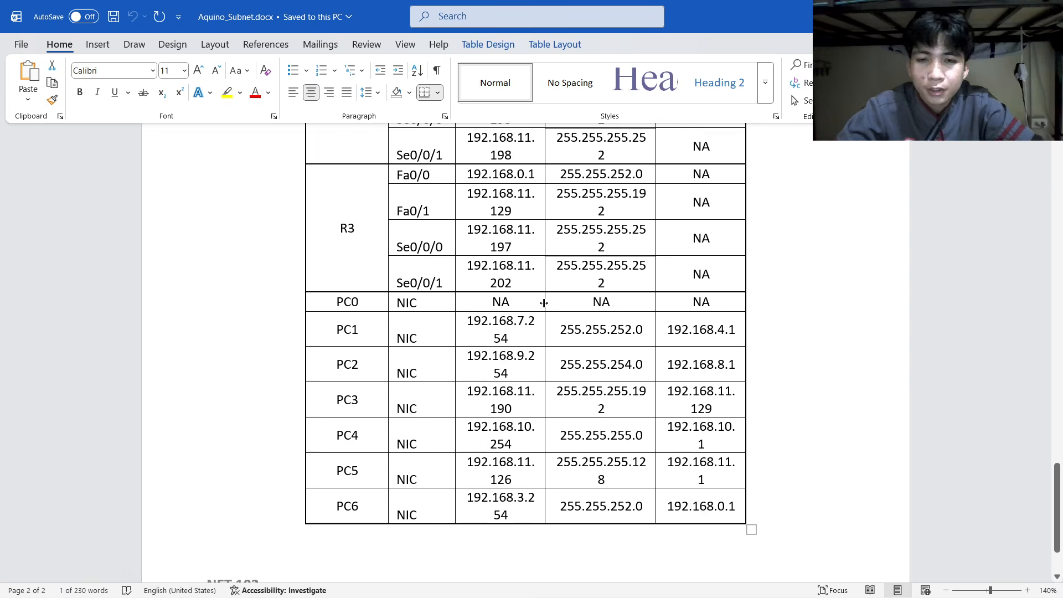
{"action": "key", "text": "alt+Tab"}
{"action": "key", "text": "Tab"}
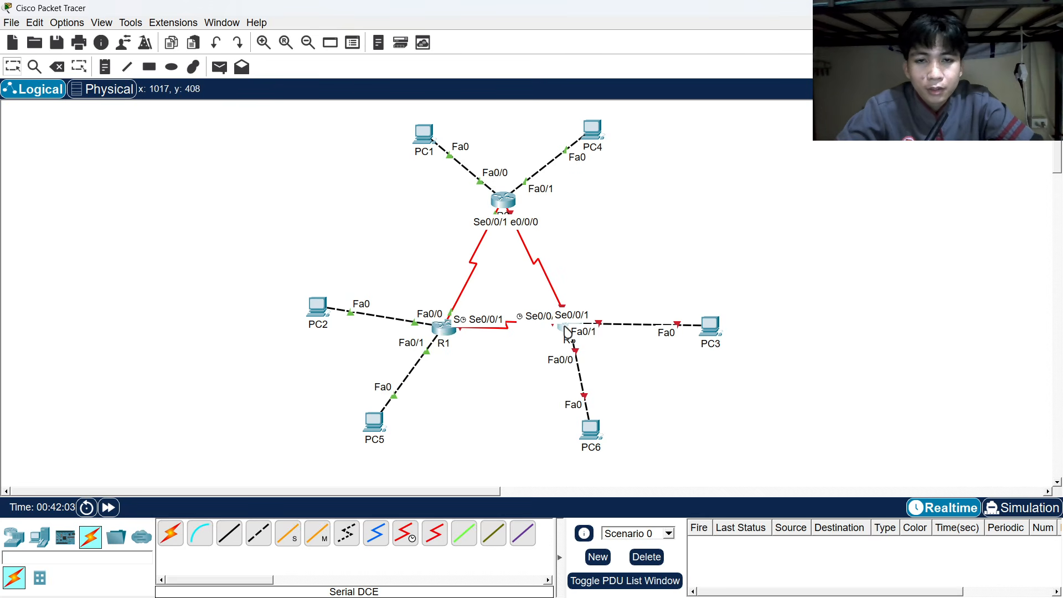
{"action": "left_click", "coordinate": [566, 332]}
On R3's CLI, decline the initial setup dialog and enter global configuration mode.
{"action": "left_click", "coordinate": [404, 79]}
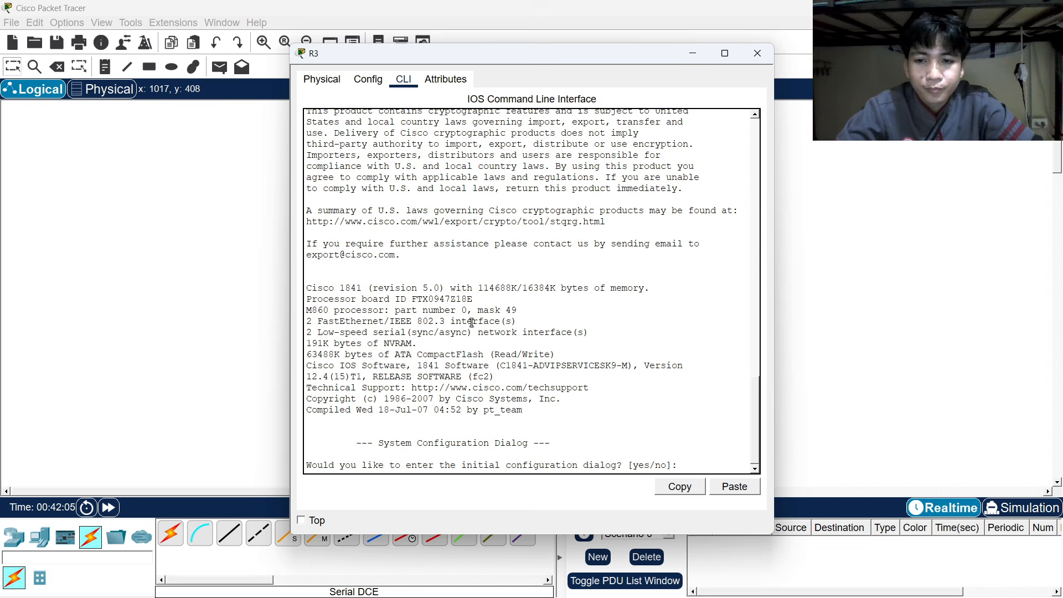
{"action": "type", "text": "no"}
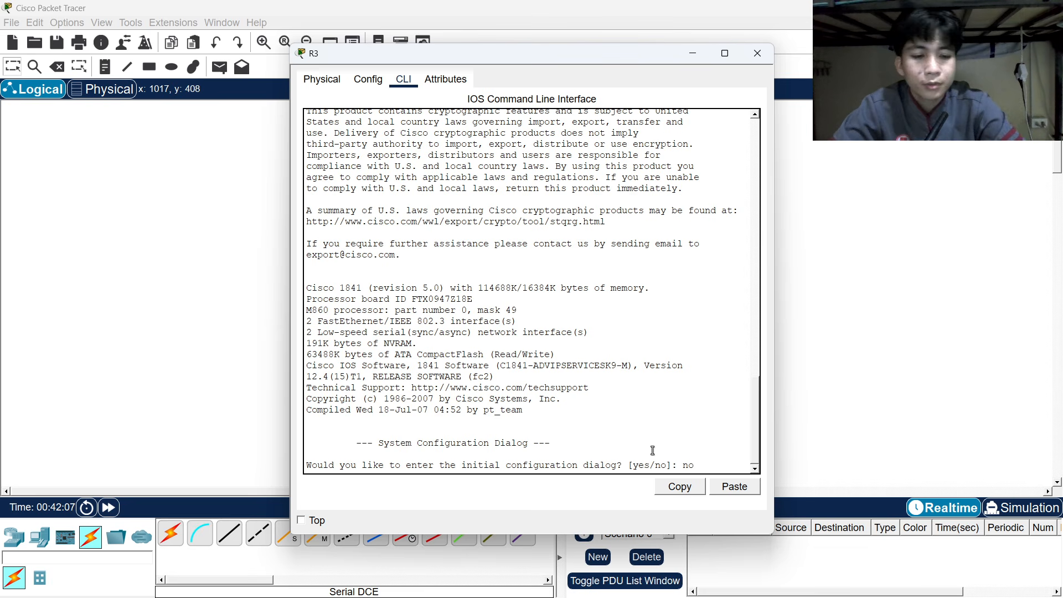
{"action": "key", "text": "Return"}
{"action": "key", "text": "Return"}
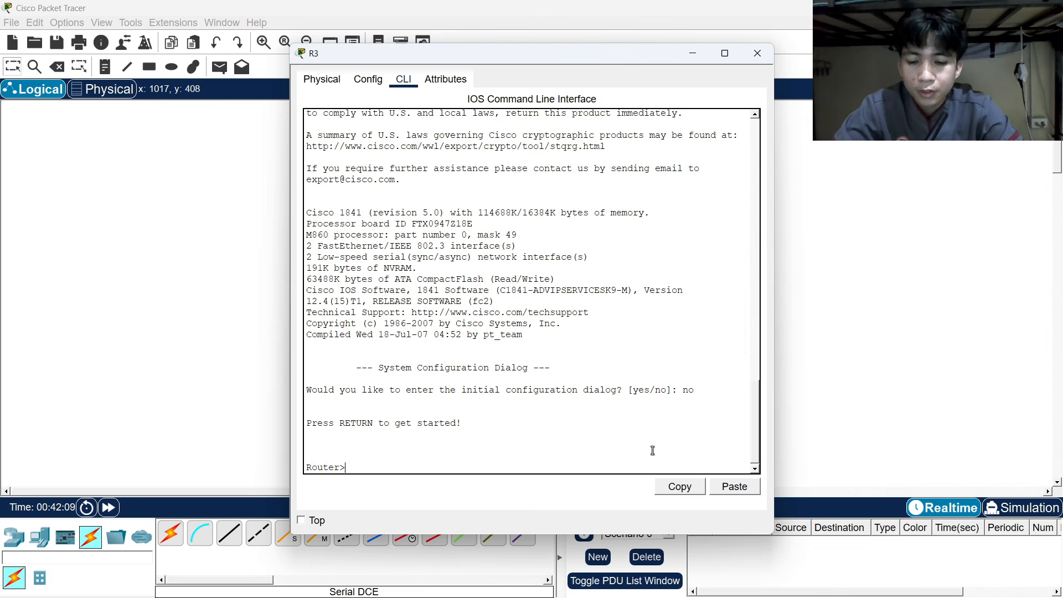
{"action": "type", "text": "enable"}
{"action": "key", "text": "Return"}
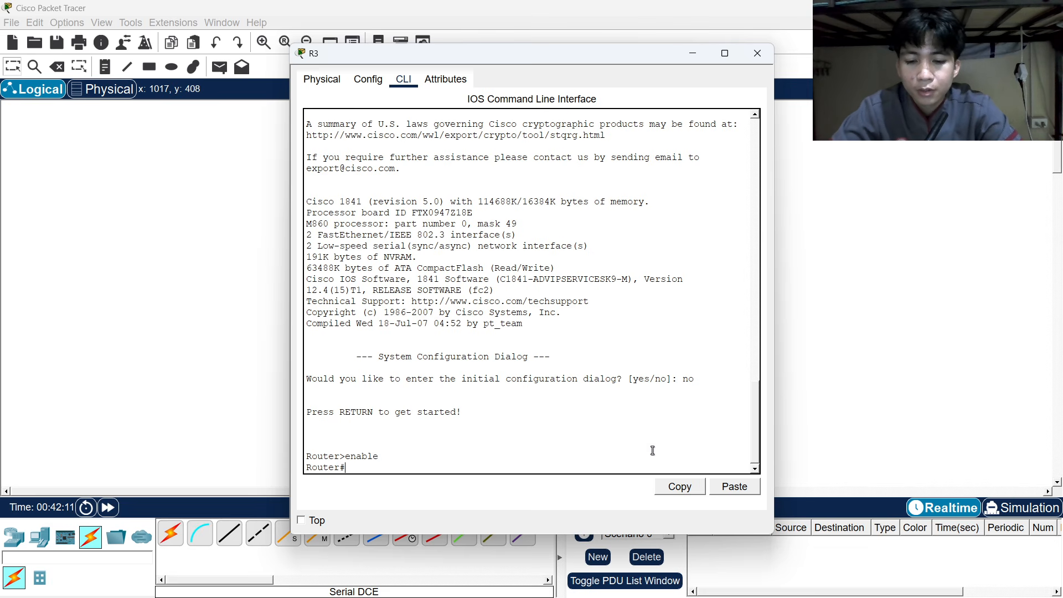
{"action": "type", "text": "conf term"}
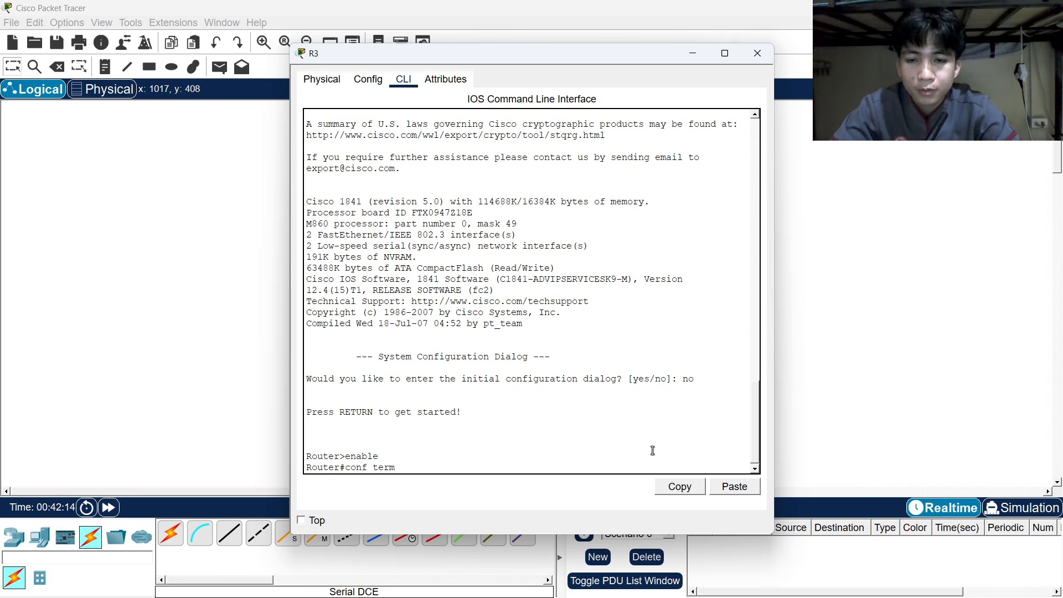
{"action": "key", "text": "Return"}
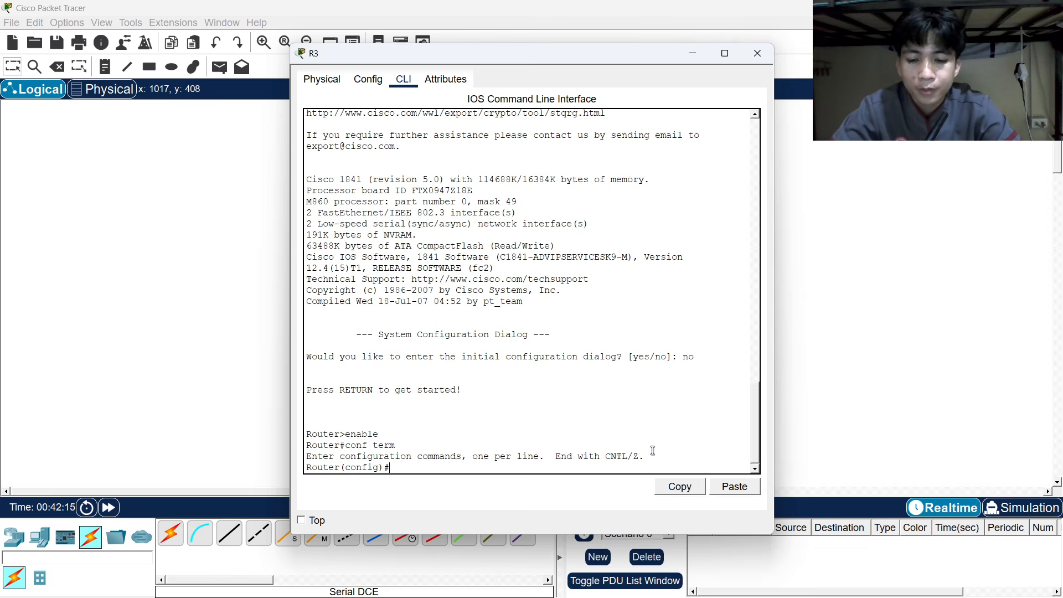
Set R3's hostname to R3 and move its window aside to show the topology.
{"action": "type", "text": "hostname "}
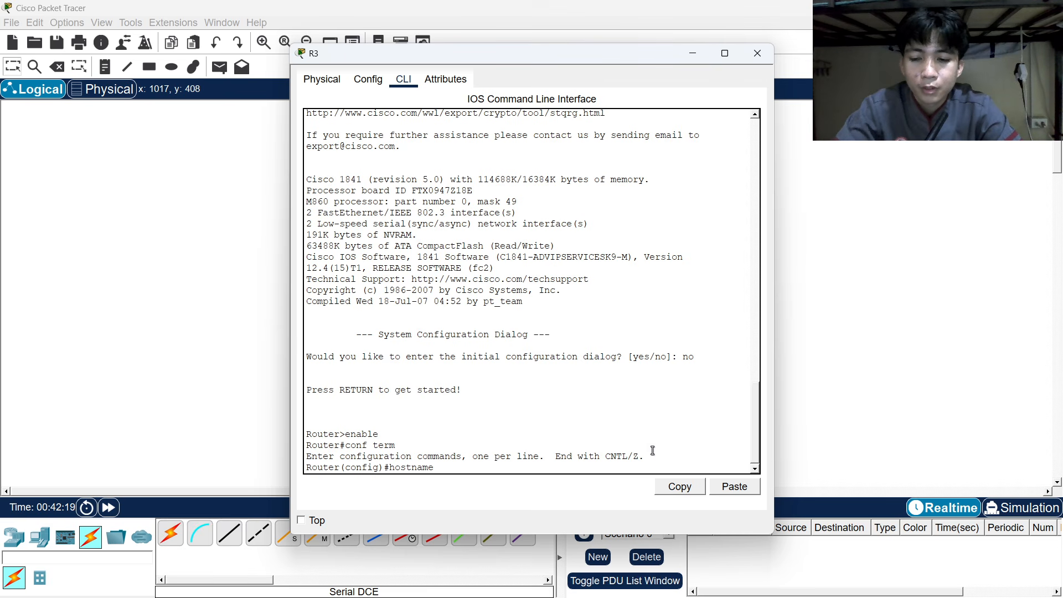
{"action": "type", "text": "R3"}
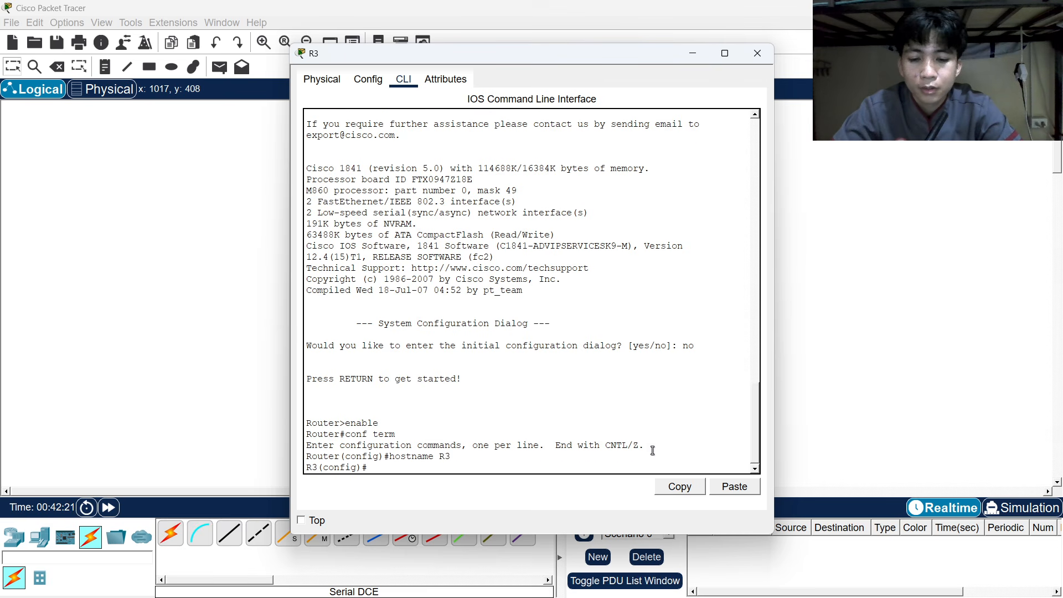
{"action": "key", "text": "BackSpace"}
{"action": "key", "text": "BackSpace"}
{"action": "type", "text": "enable"}
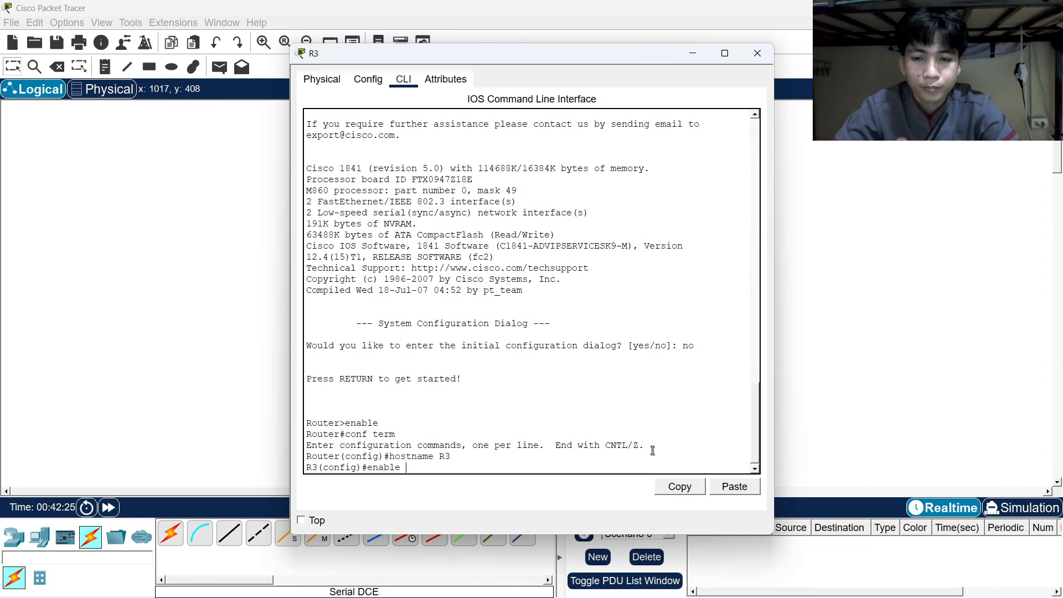
{"action": "mouse_move", "coordinate": [570, 586]}
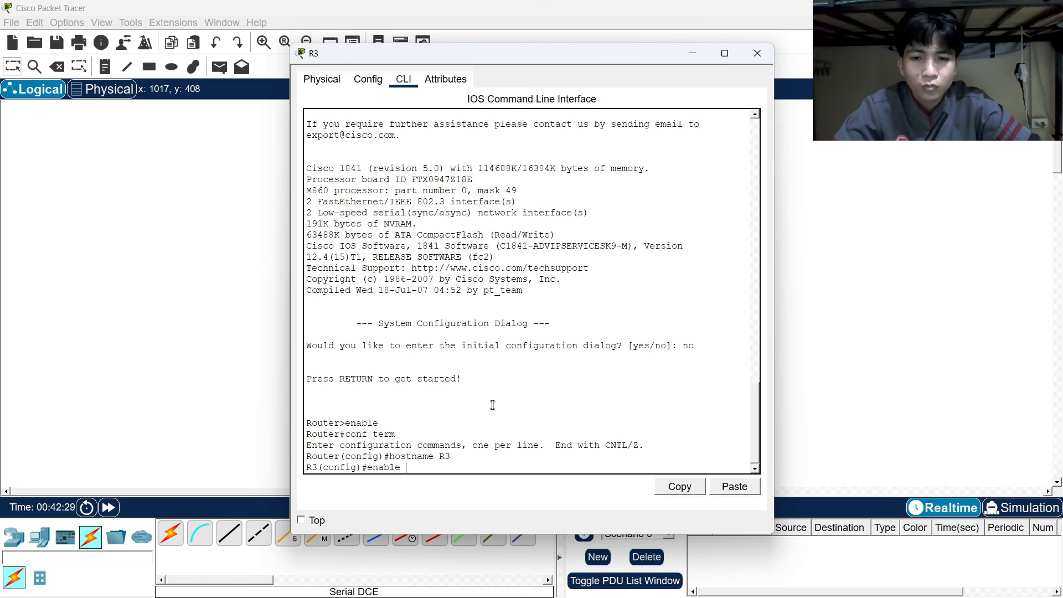
{"action": "left_click_drag", "start_coordinate": [440, 53], "coordinate": [821, 108]}
Reopen R2's CLI and place R3's CLI window beside it for reference.
{"action": "left_click", "coordinate": [502, 199]}
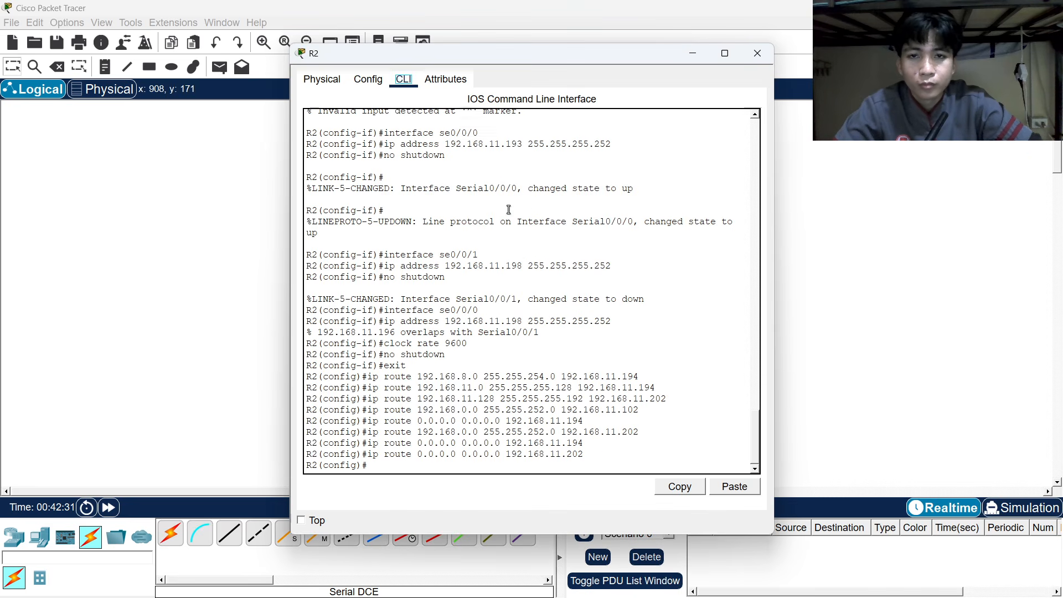
{"action": "left_click_drag", "start_coordinate": [559, 50], "coordinate": [410, 65]}
{"action": "key", "text": "alt+Tab"}
{"action": "key", "text": "alt+Tab"}
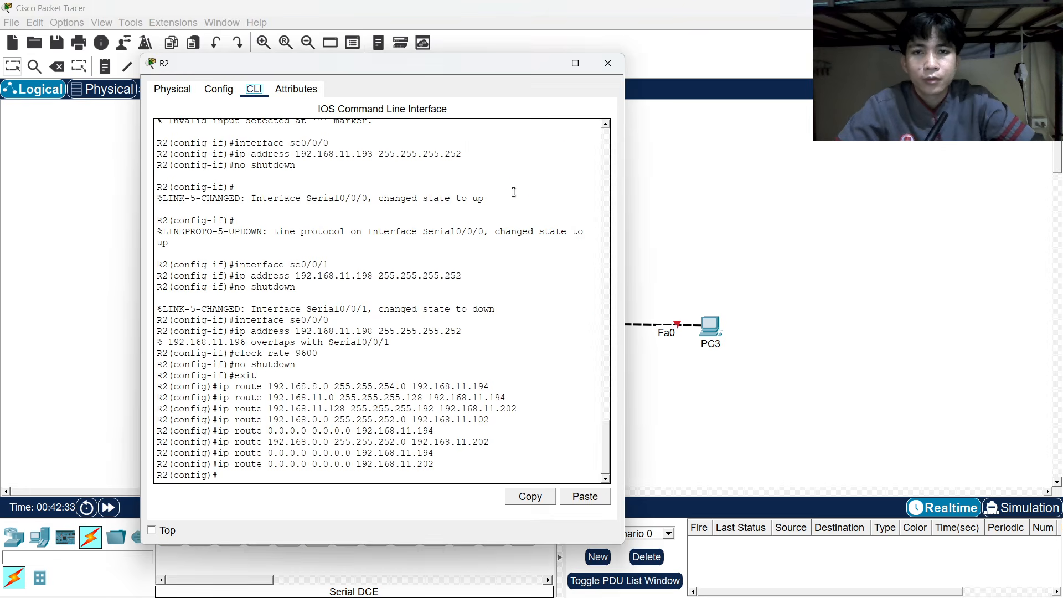
{"action": "key", "text": "alt+Tab"}
{"action": "key", "text": "alt+Tab"}
{"action": "left_click_drag", "start_coordinate": [769, 109], "coordinate": [604, 47]}
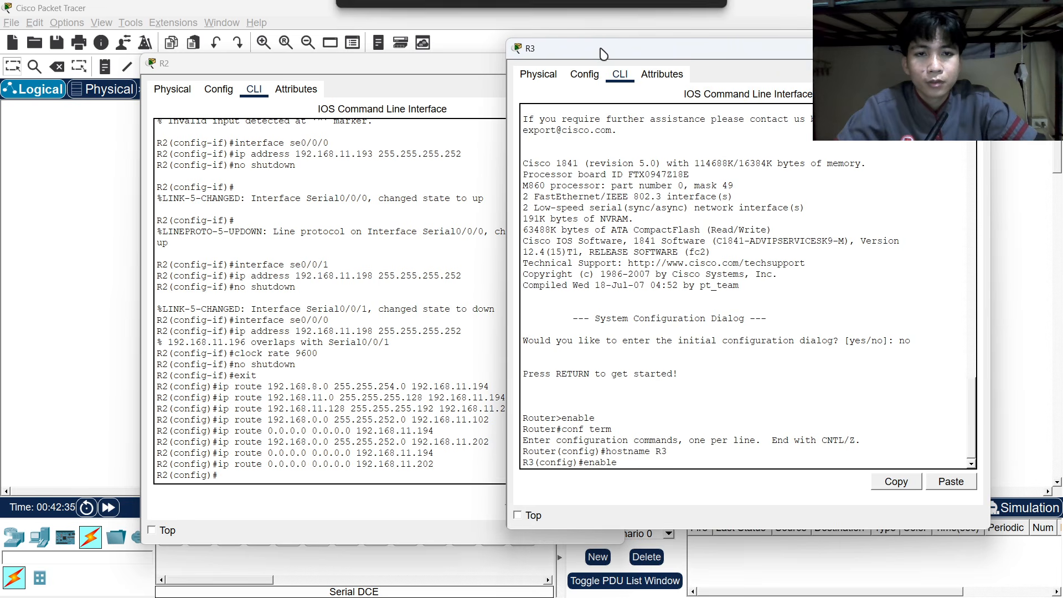
{"action": "scroll", "coordinate": [343, 224], "scroll_direction": "up", "scroll_amount": 15}
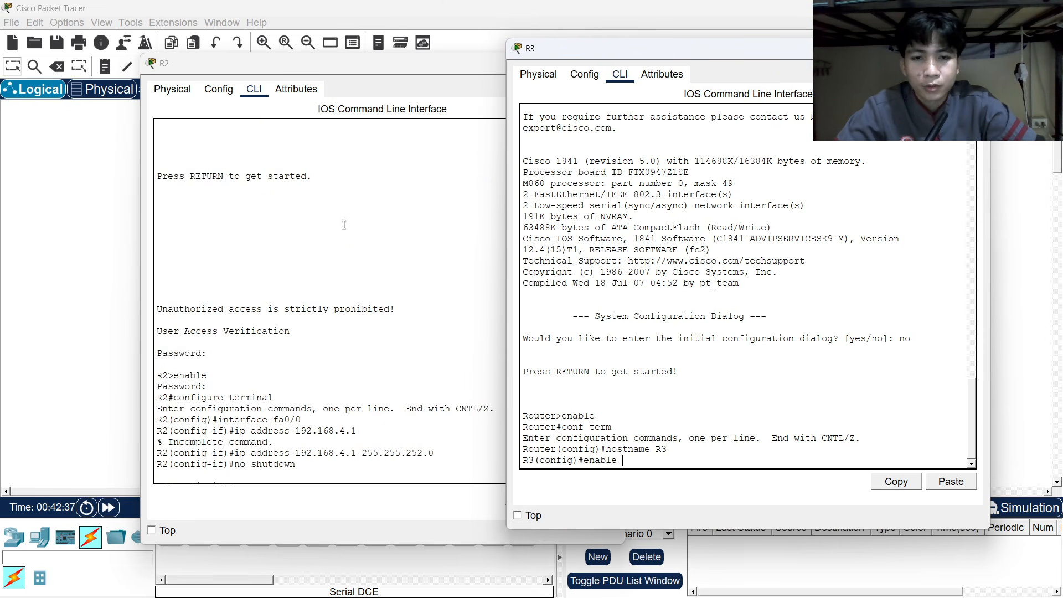
{"action": "scroll", "coordinate": [343, 224], "scroll_direction": "down", "scroll_amount": 9}
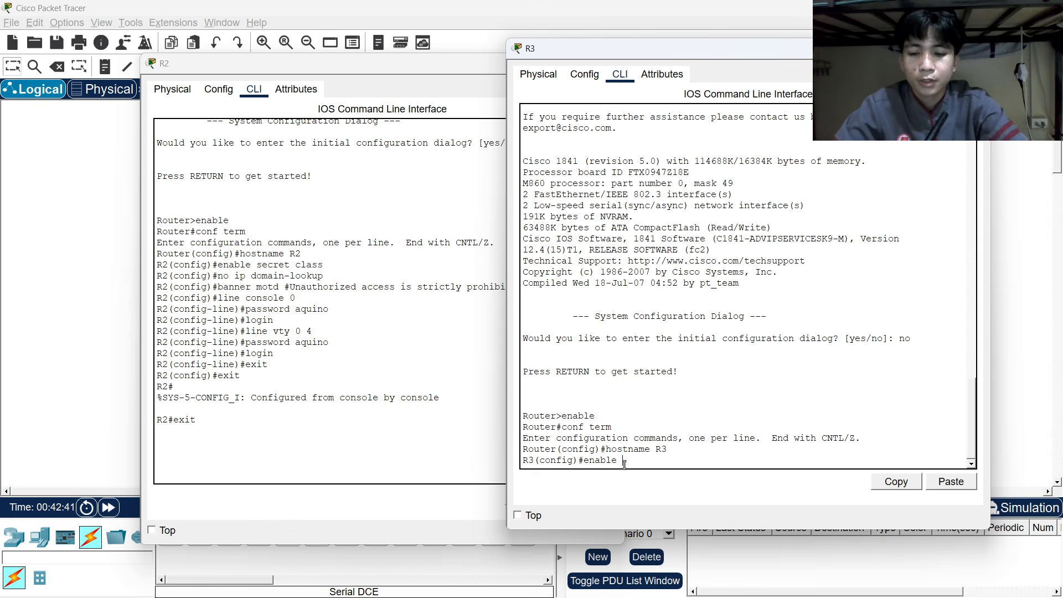
Give R3 an enable secret, disable DNS domain lookup and begin a banner command.
{"action": "type", "text": "secret cla"}
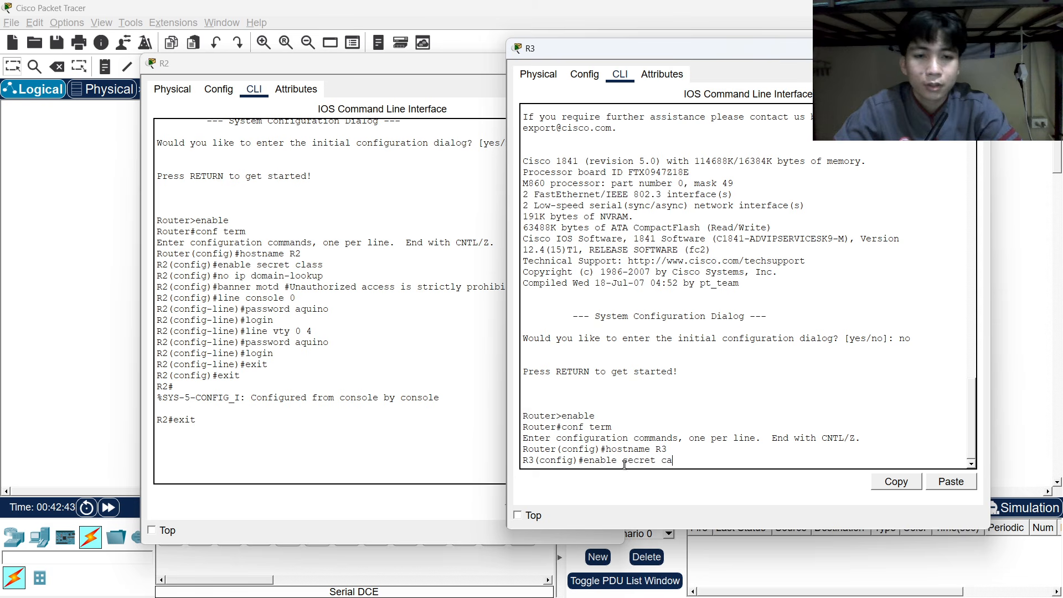
{"action": "type", "text": "ss"}
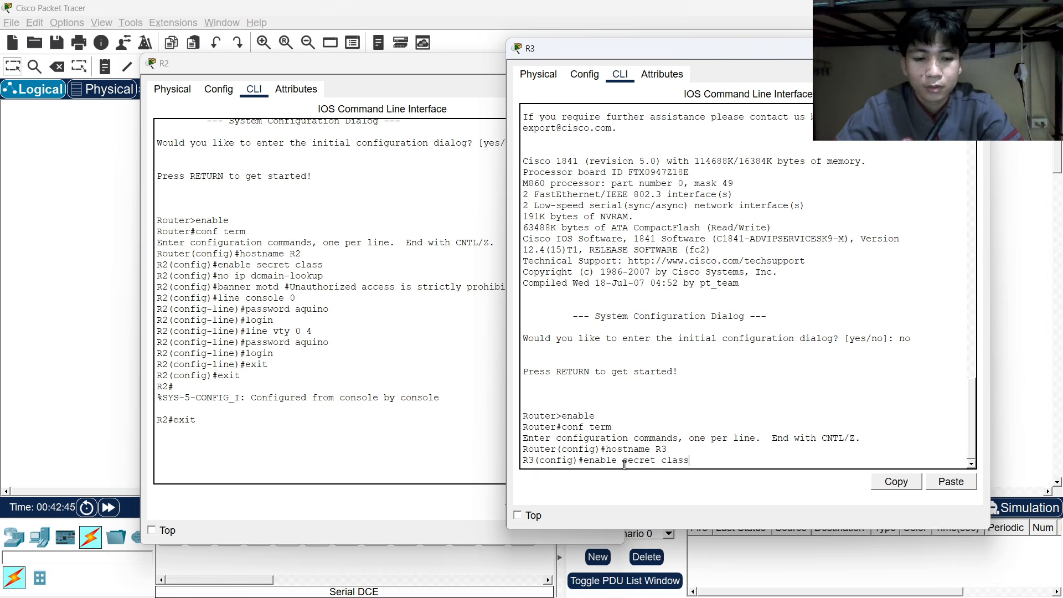
{"action": "key", "text": "Return"}
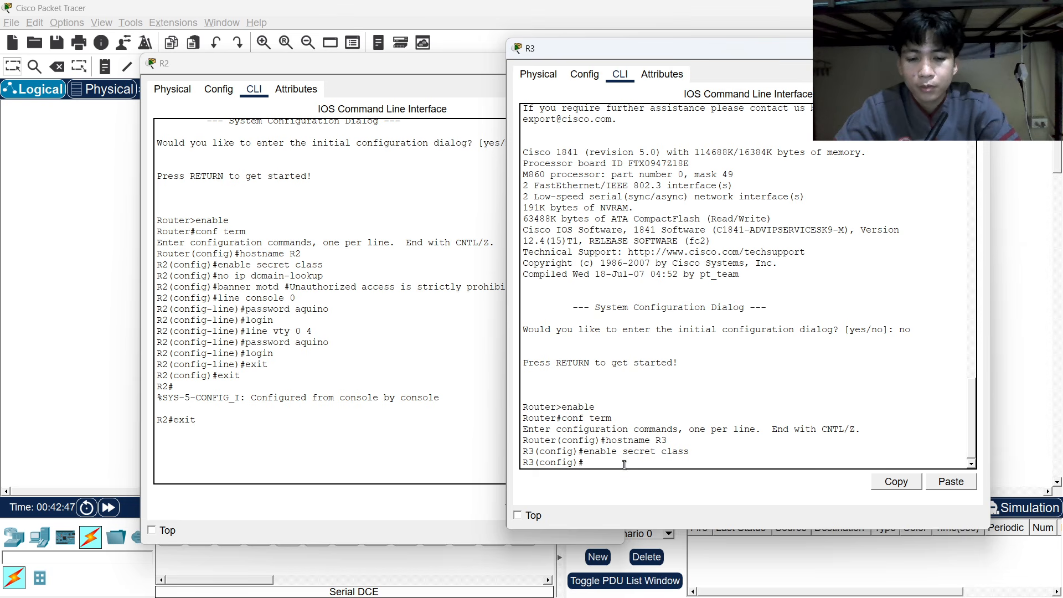
{"action": "type", "text": "no ip domai"}
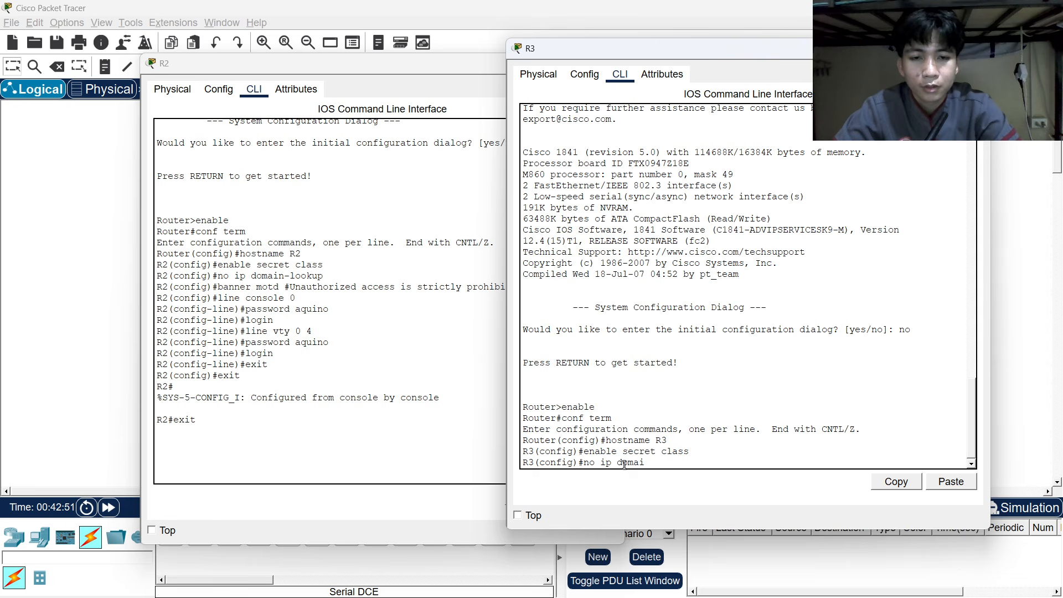
{"action": "type", "text": "n-"}
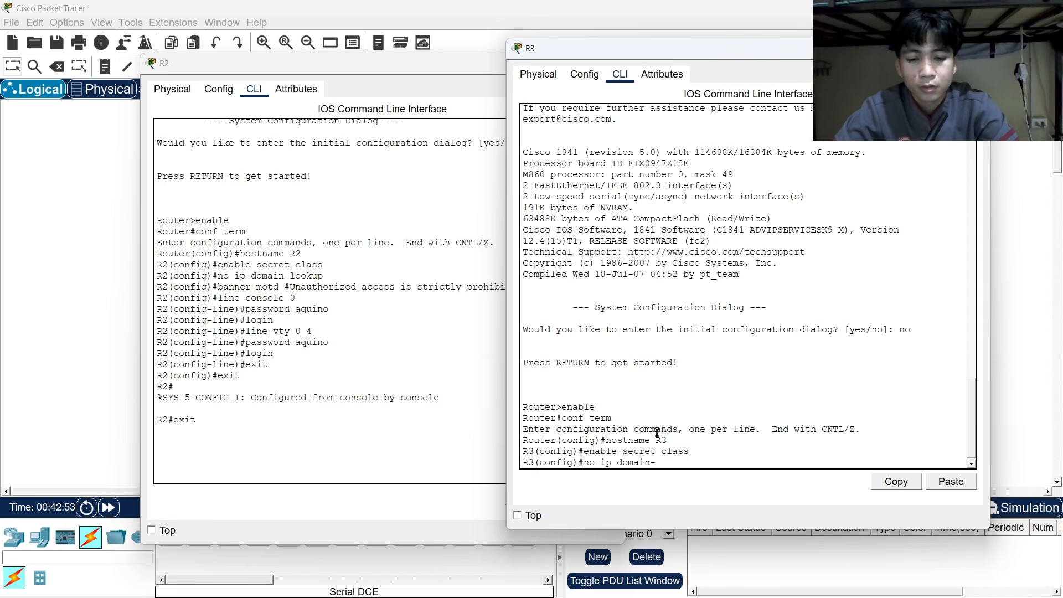
{"action": "type", "text": "lookup"}
{"action": "key", "text": "Return"}
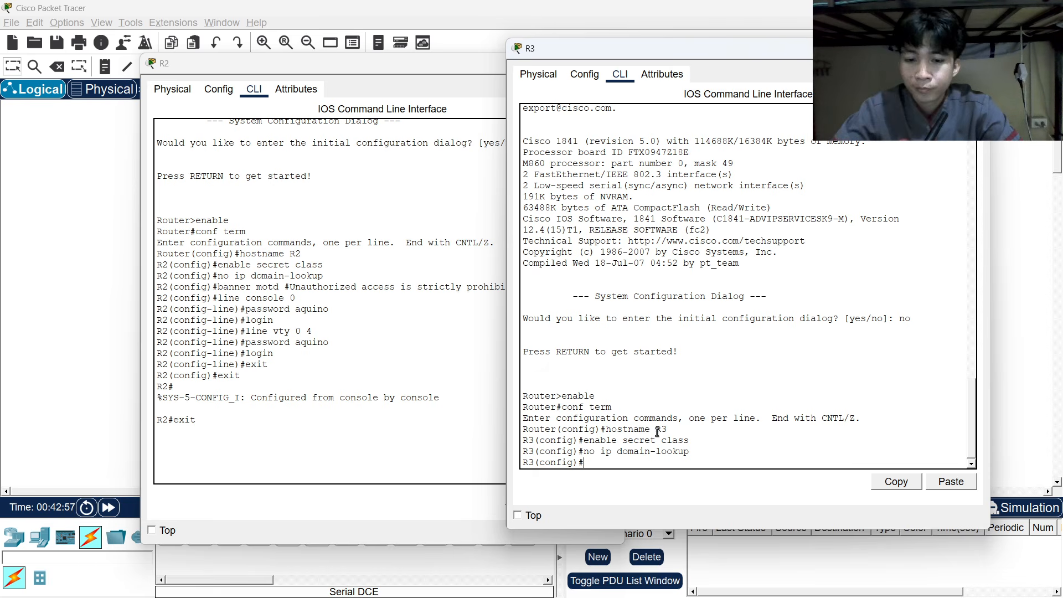
{"action": "type", "text": "nfig)#banner"}
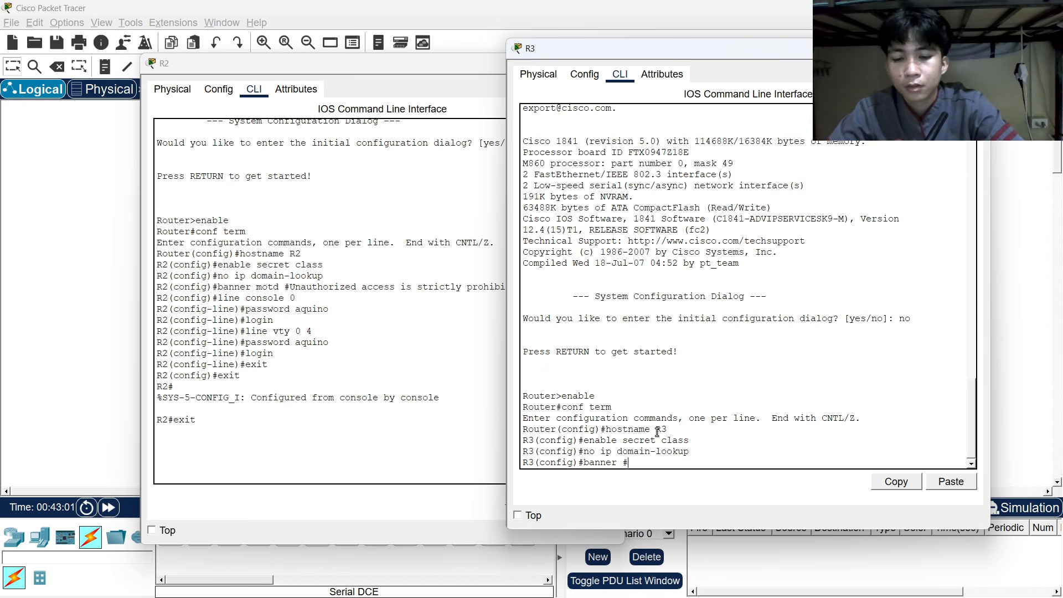
{"action": "type", "text": " #Unauthori"}
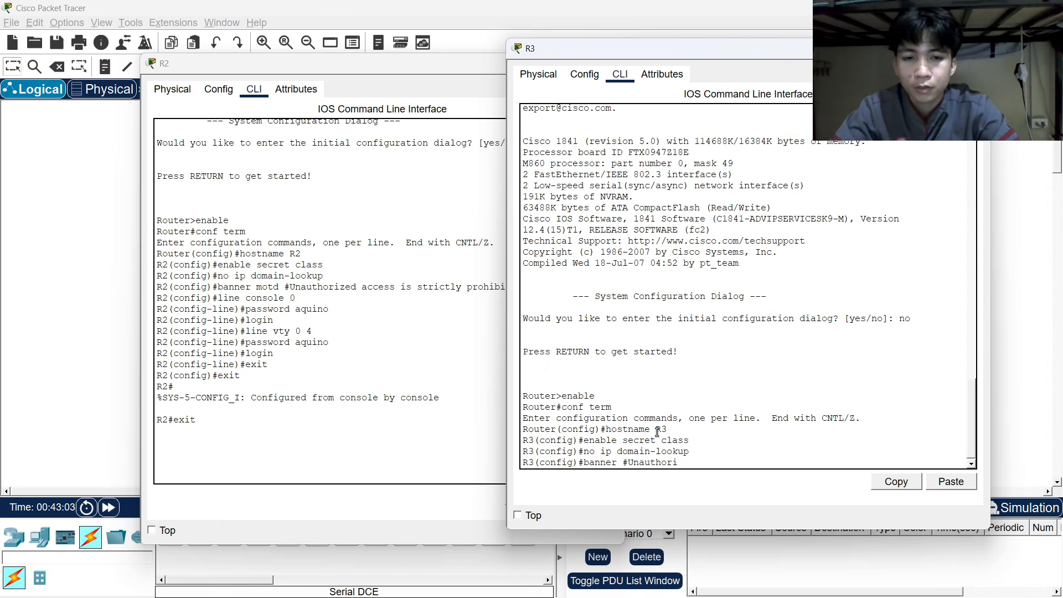
{"action": "type", "text": "zed acce"}
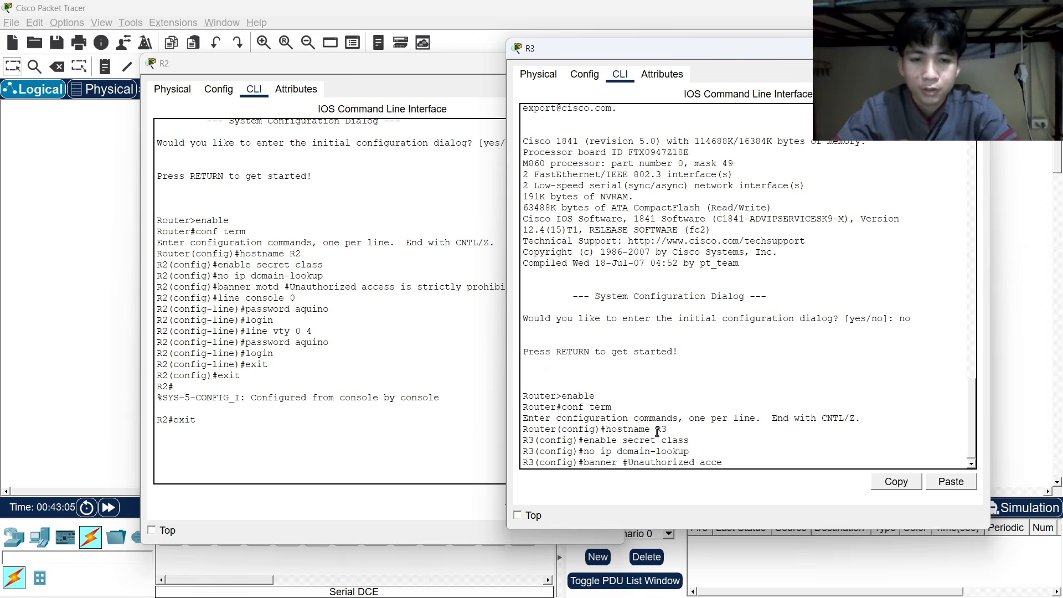
{"action": "type", "text": "ss is stri"}
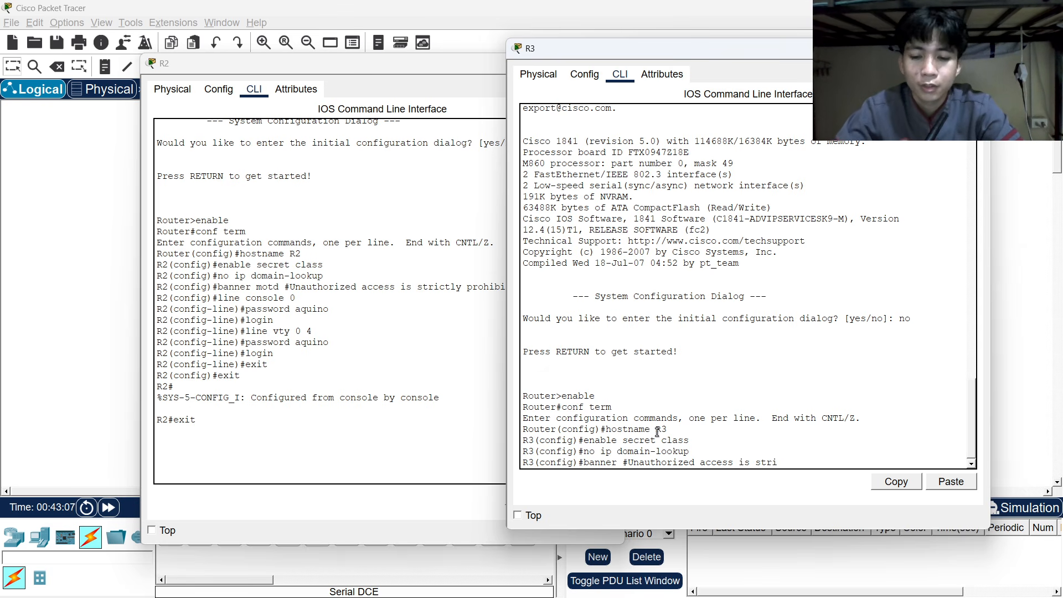
{"action": "type", "text": "ctly"}
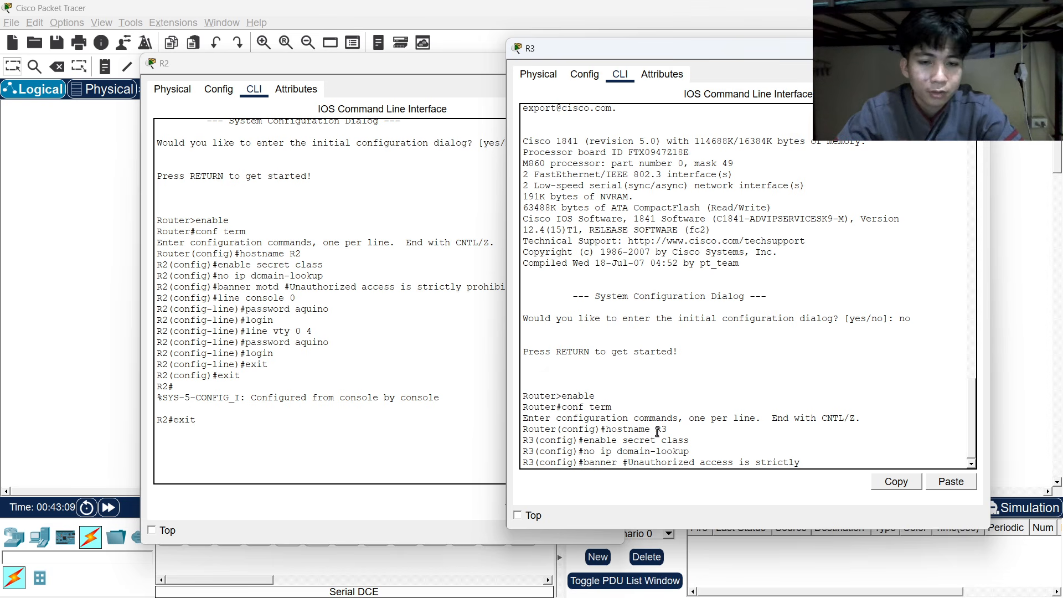
{"action": "type", "text": " prohib"}
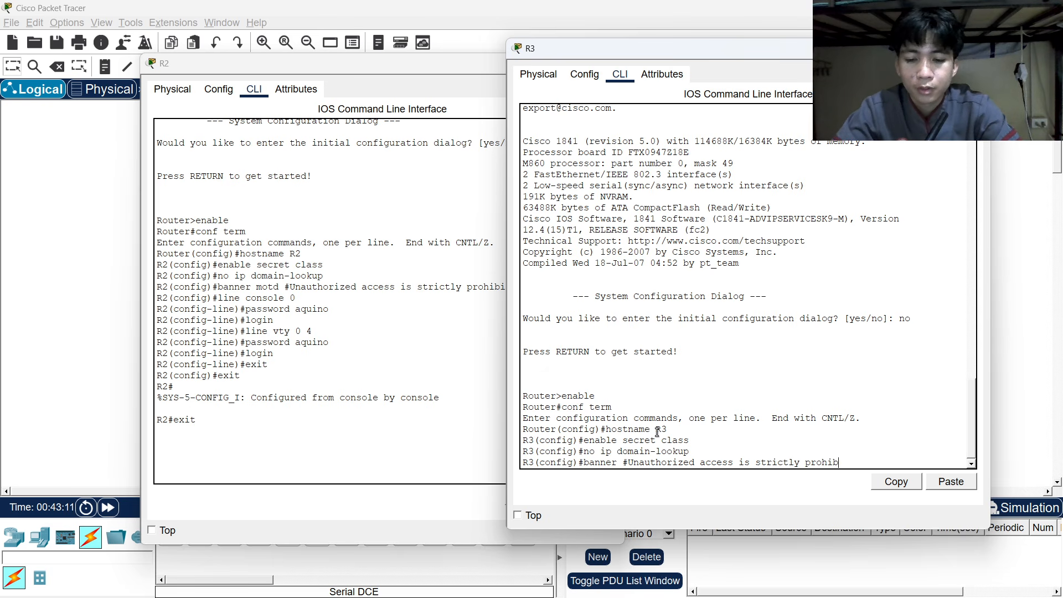
{"action": "type", "text": "ited"}
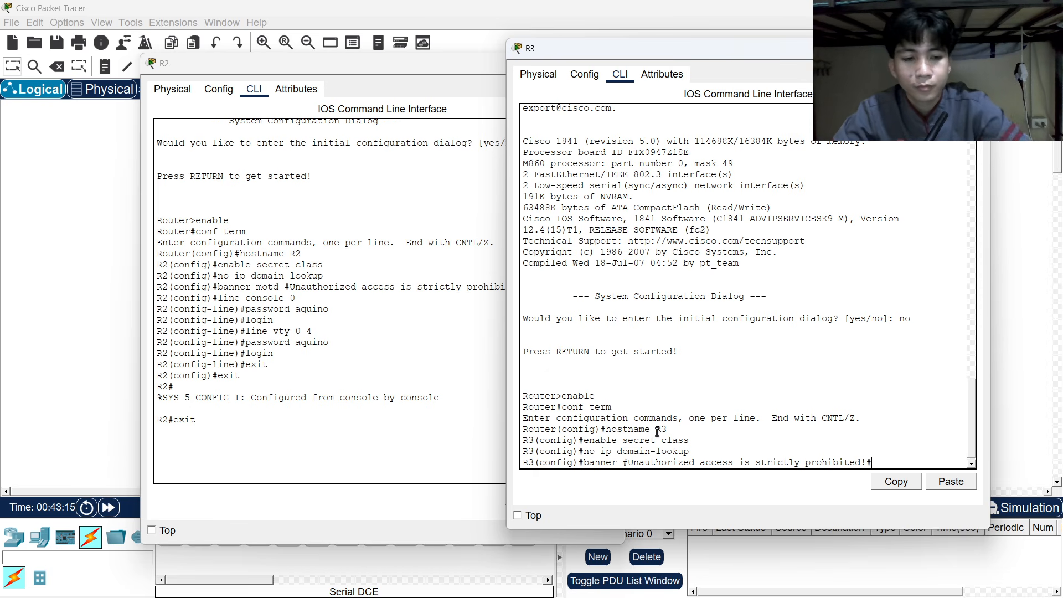
{"action": "type", "text": "!#"}
After the malformed banner fails, enter banner motd #Unauthorized access is strictly prohibited!#.
{"action": "key", "text": "Return"}
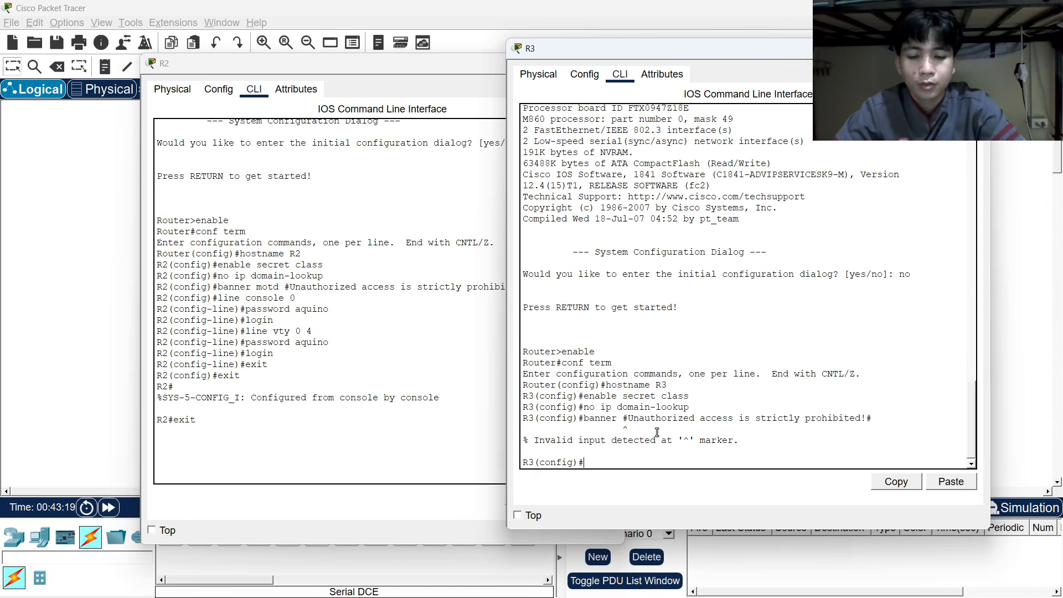
{"action": "type", "text": "banner motd"}
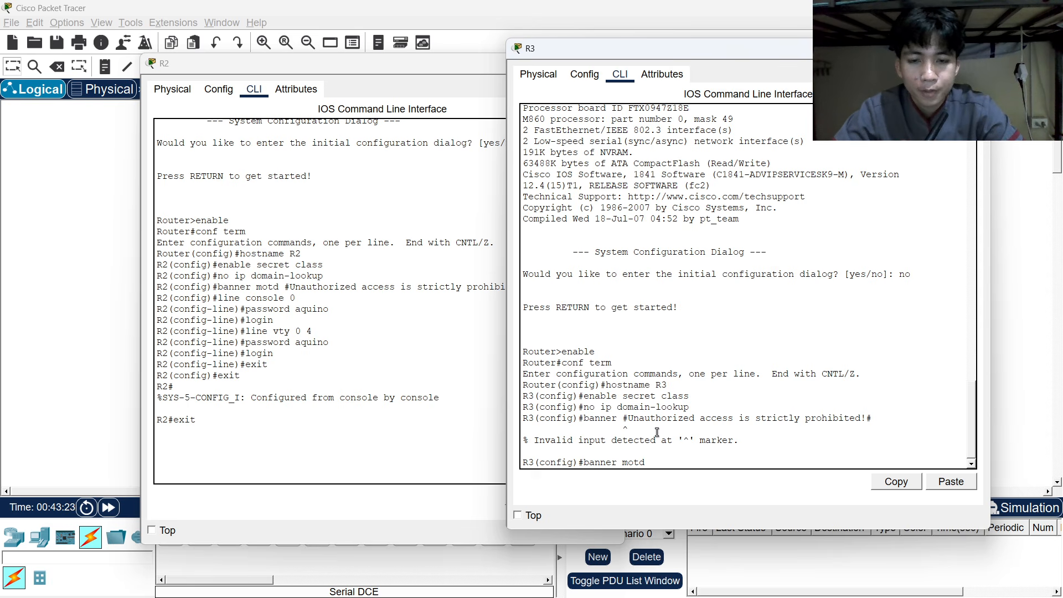
{"action": "type", "text": " #"}
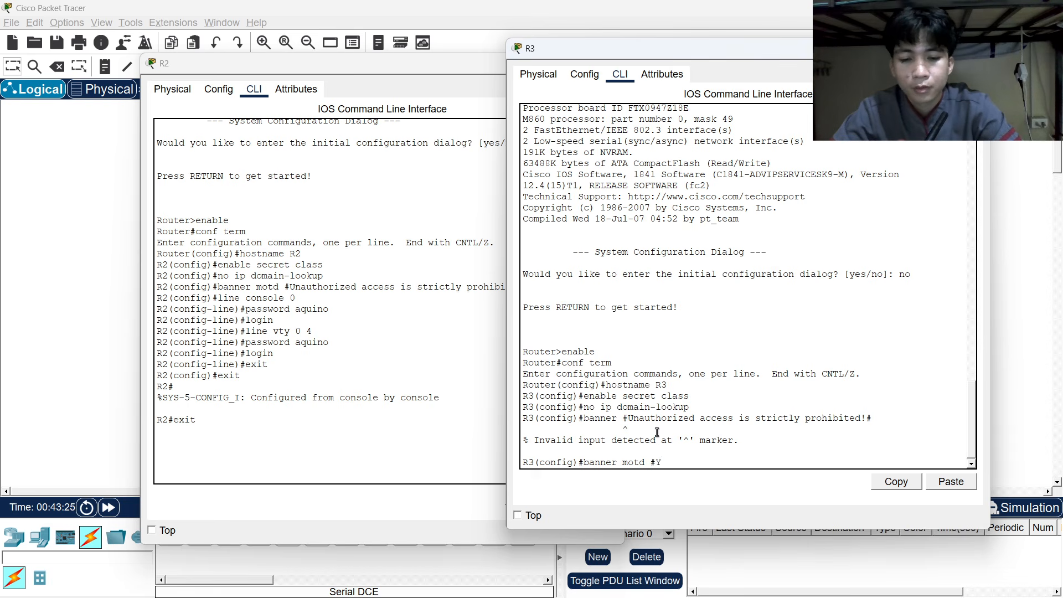
{"action": "type", "text": "Unautho"}
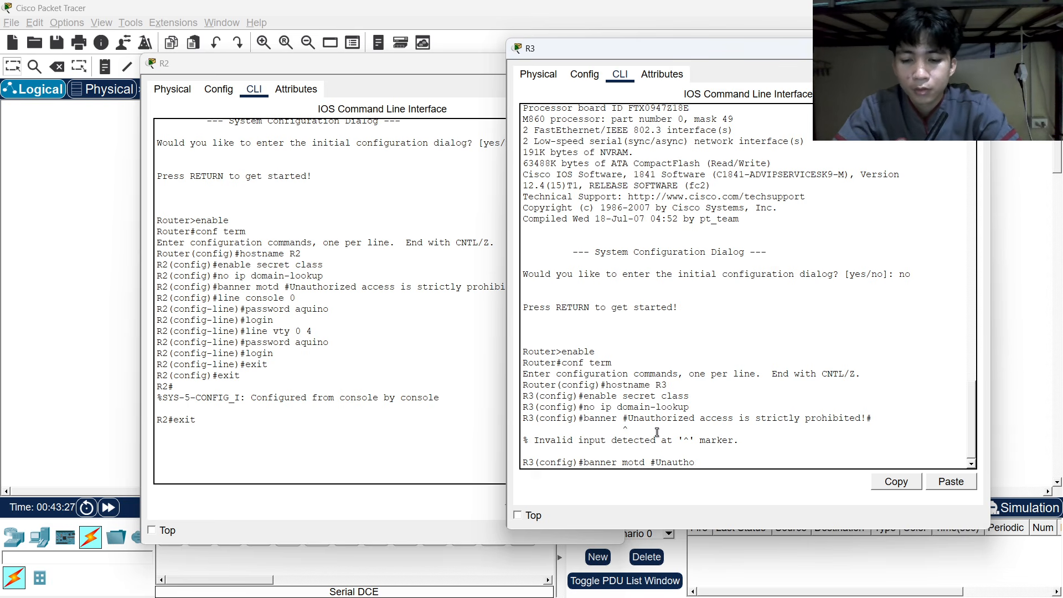
{"action": "type", "text": "rized a"}
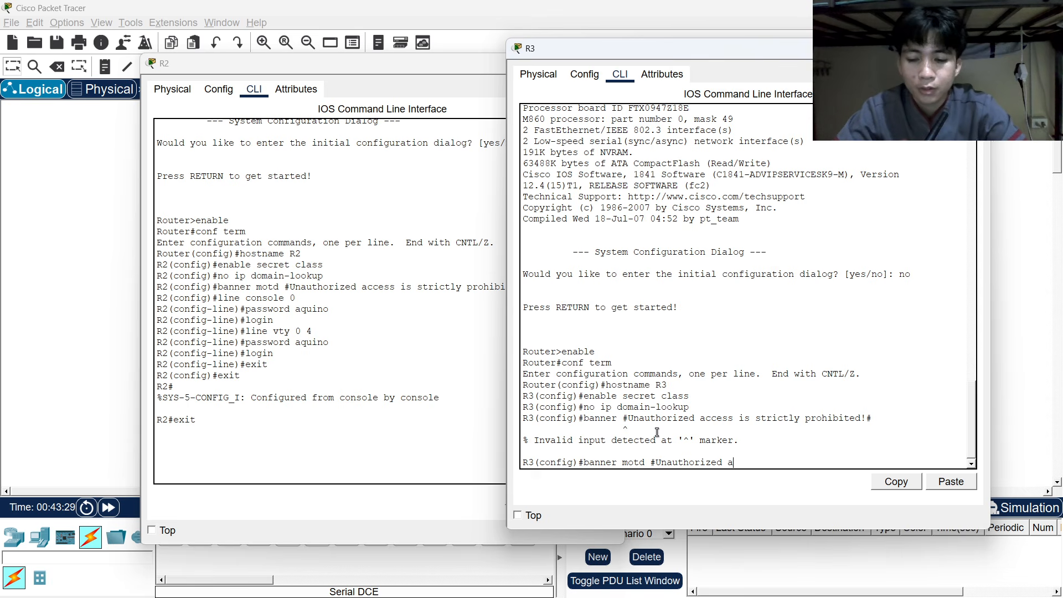
{"action": "type", "text": "ccess "}
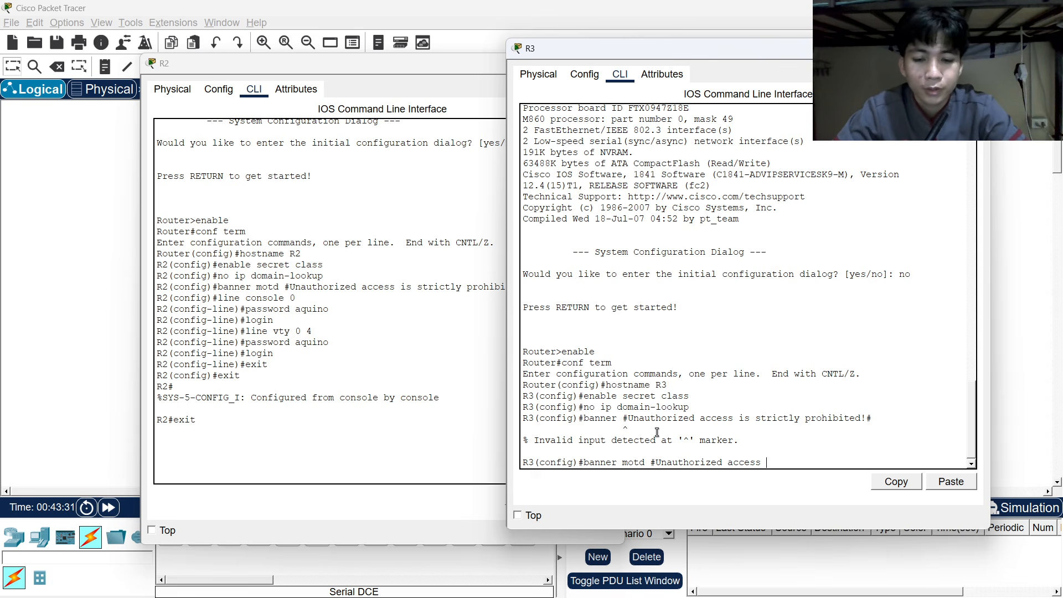
{"action": "type", "text": "is stri"}
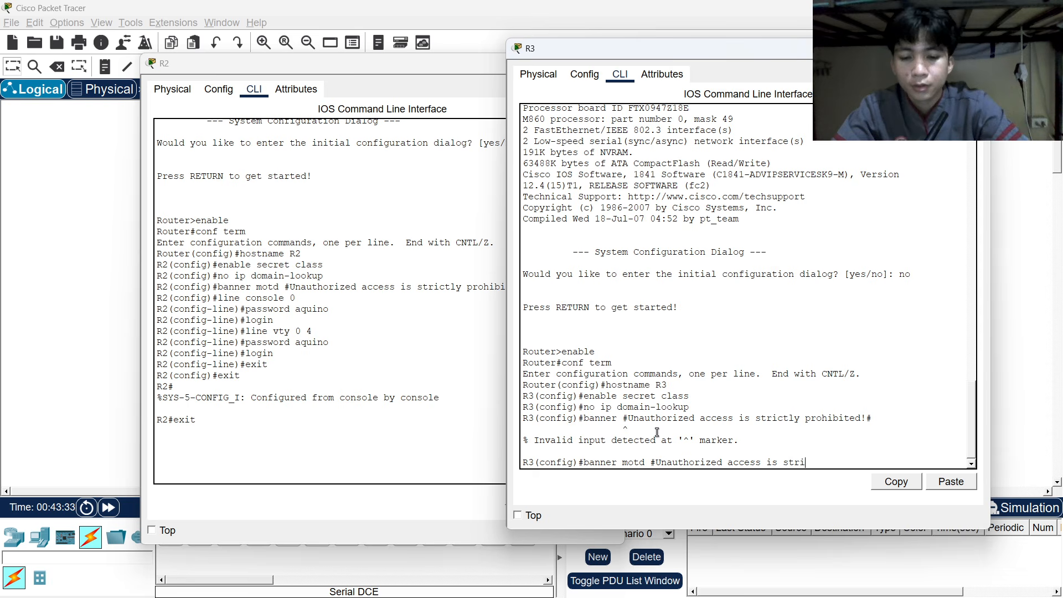
{"action": "type", "text": "ctly p"}
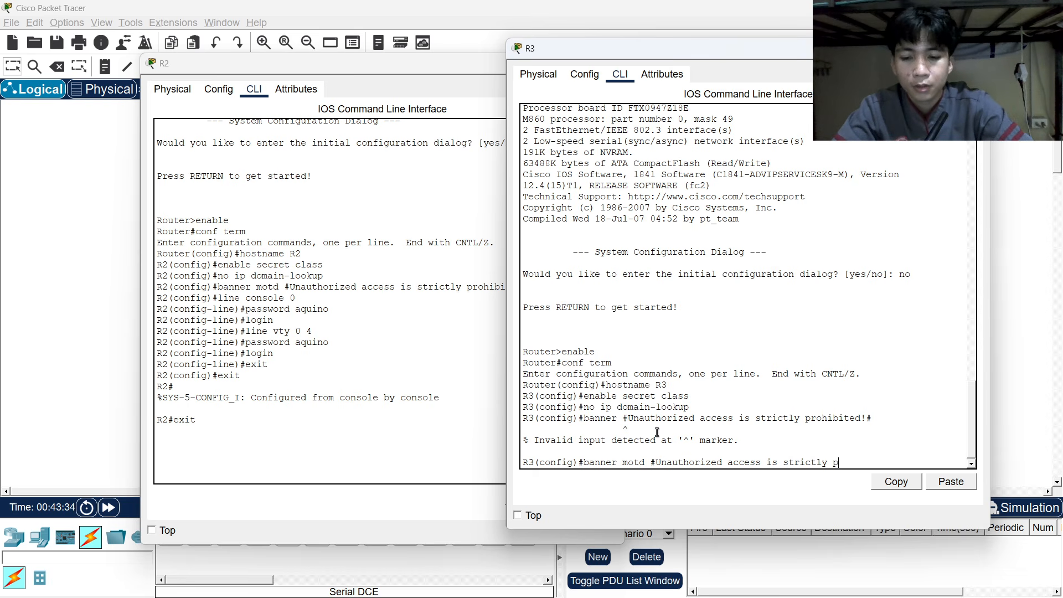
{"action": "type", "text": "rohibite"}
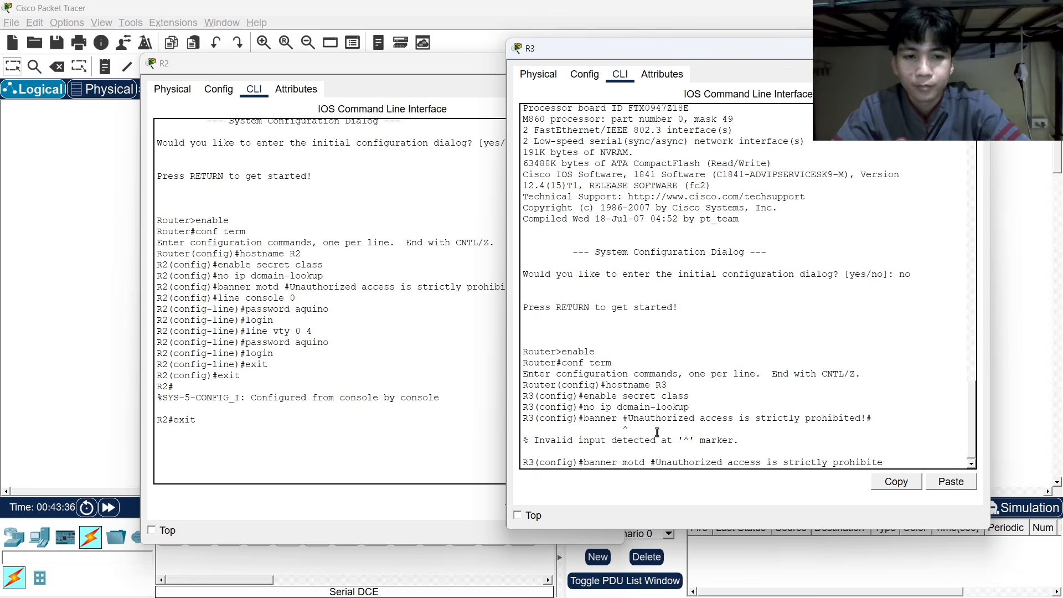
{"action": "type", "text": "d"}
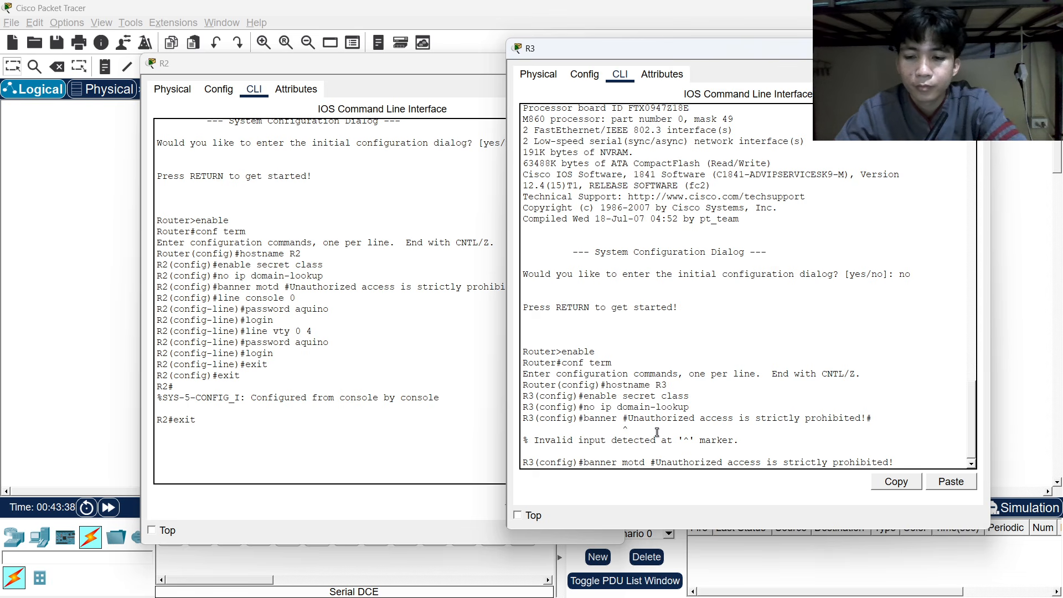
{"action": "type", "text": "!#"}
{"action": "key", "text": "Return"}
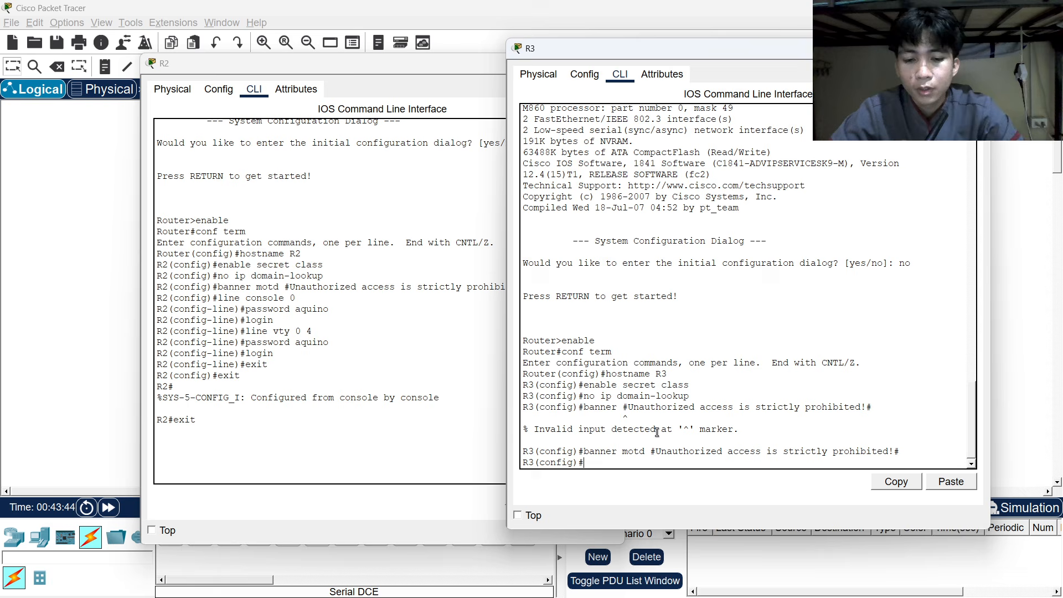
Give R3's console line a password and require login.
{"action": "type", "text": "line console 0"}
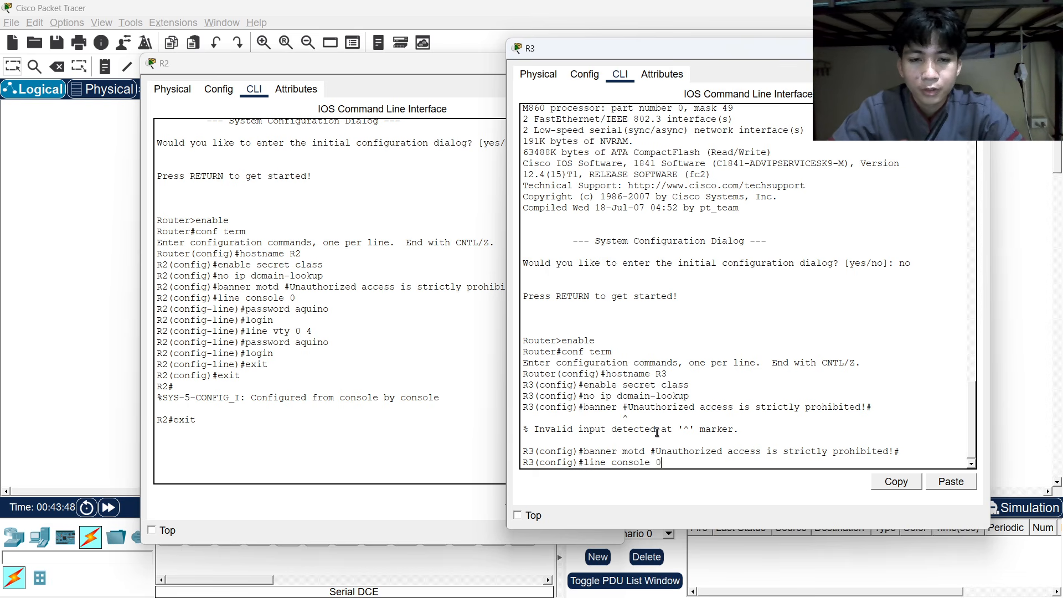
{"action": "key", "text": "Return"}
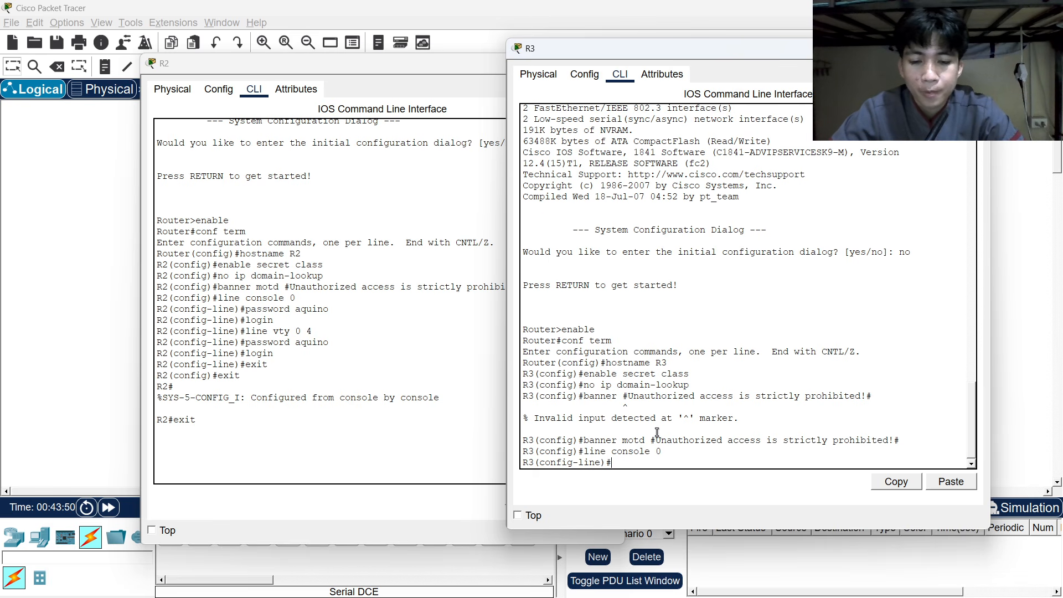
{"action": "type", "text": "password a"}
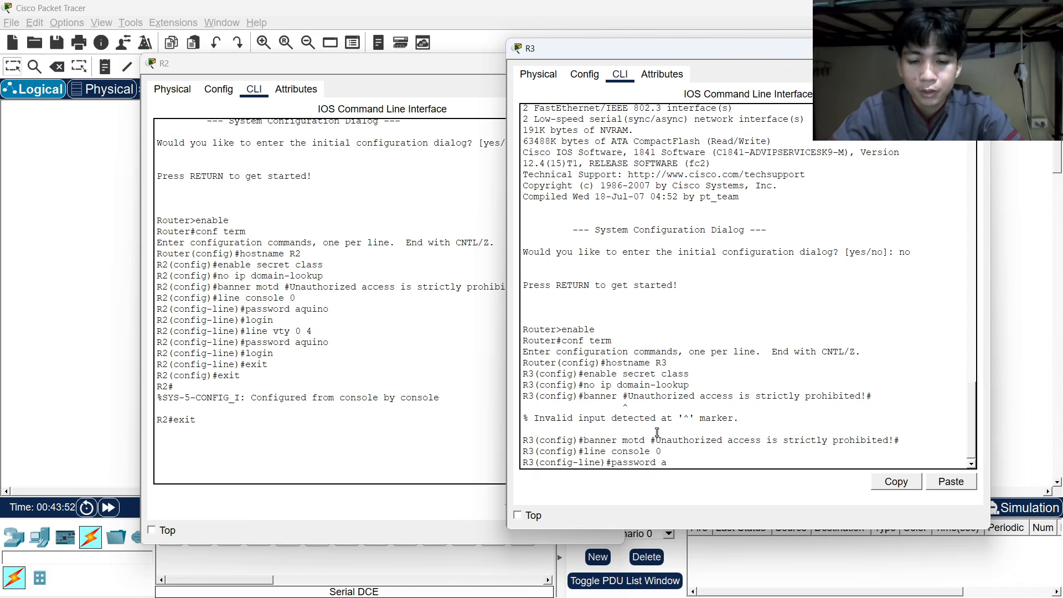
{"action": "type", "text": "qui"}
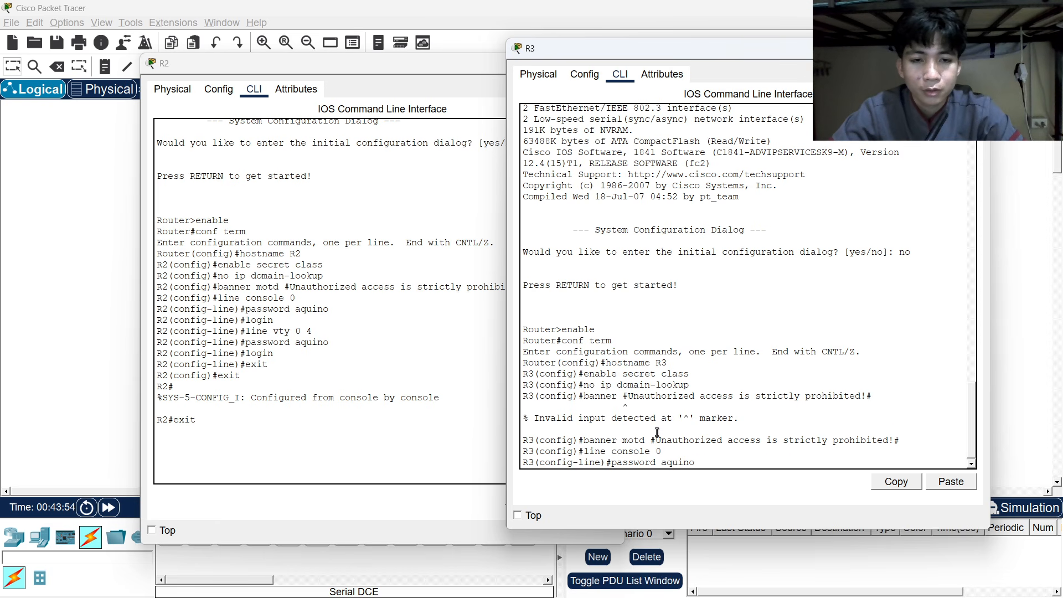
{"action": "type", "text": "no"}
{"action": "key", "text": "Return"}
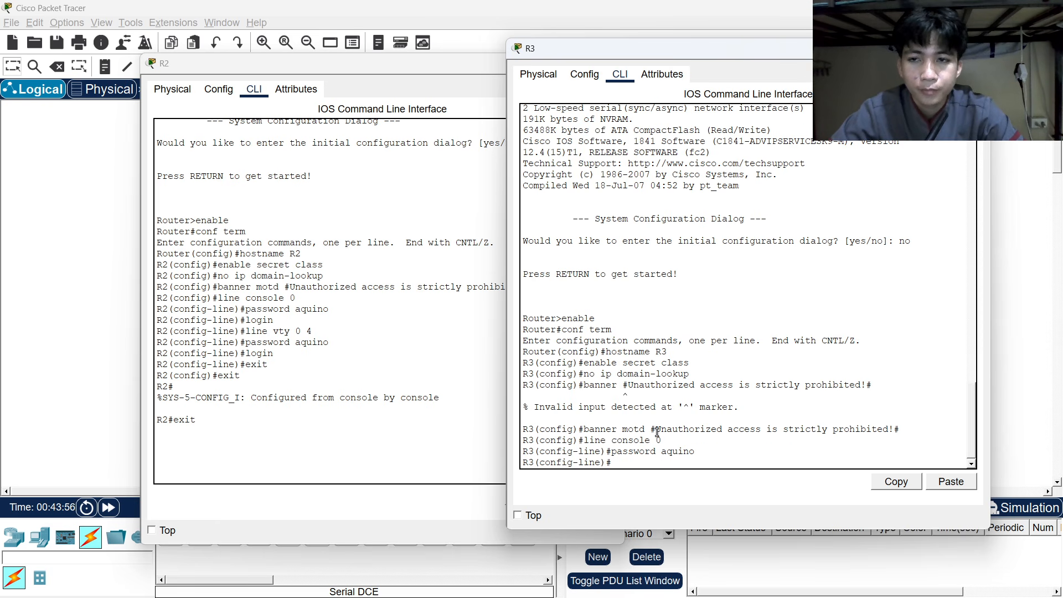
{"action": "type", "text": "login"}
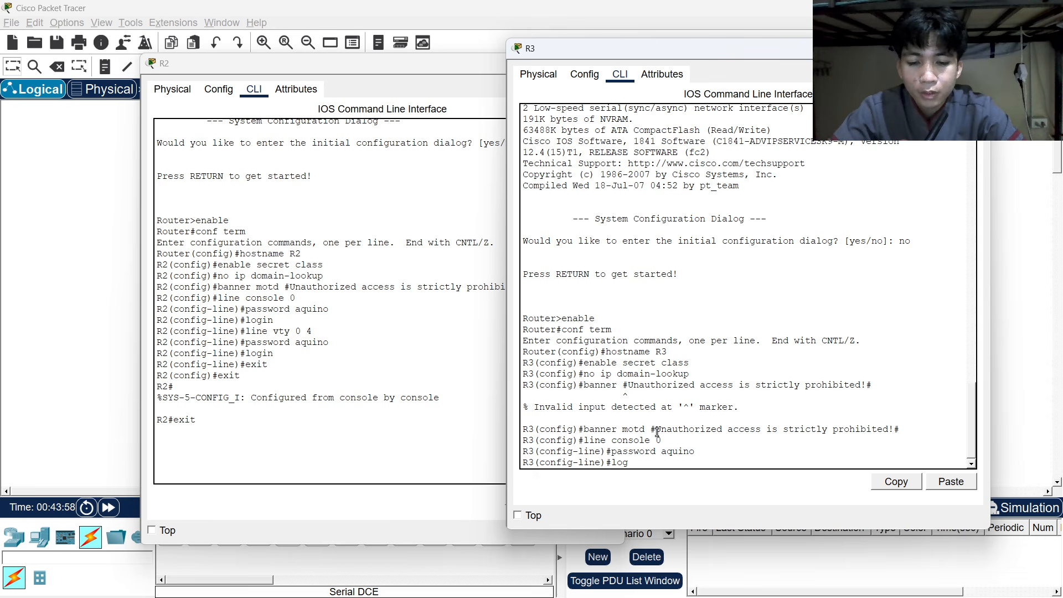
{"action": "key", "text": "Return"}
Give R3's vty lines 0 4 a password and require login.
{"action": "type", "text": "line vty 0"}
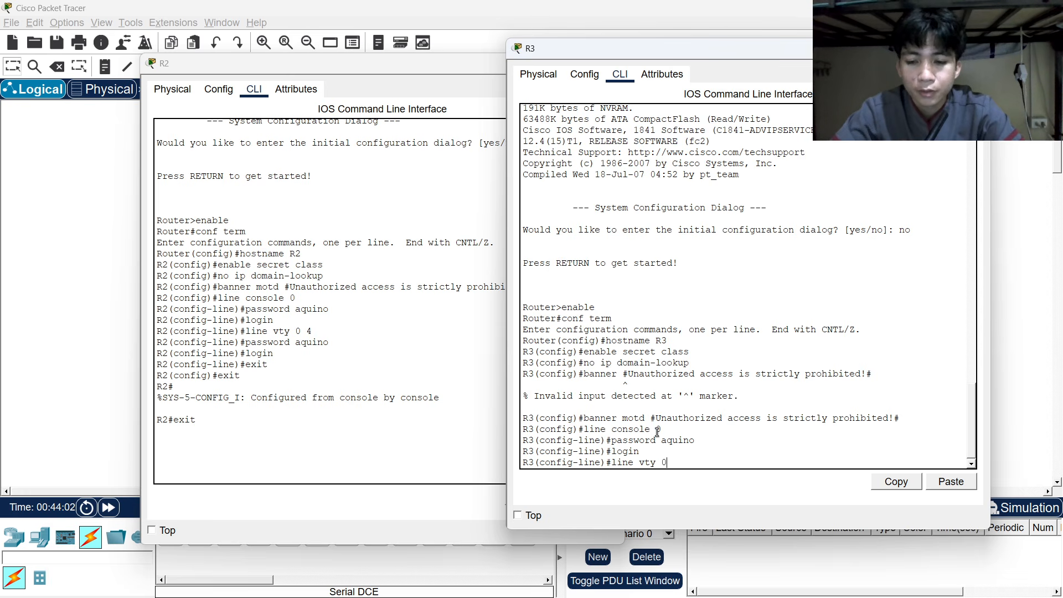
{"action": "type", "text": " 4"}
{"action": "key", "text": "Return"}
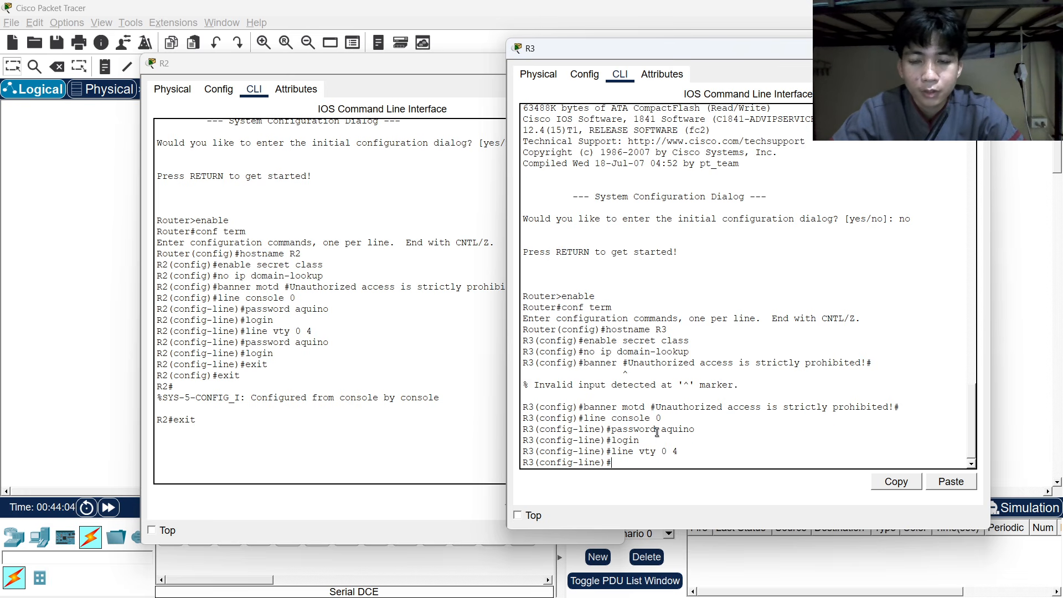
{"action": "type", "text": "p"}
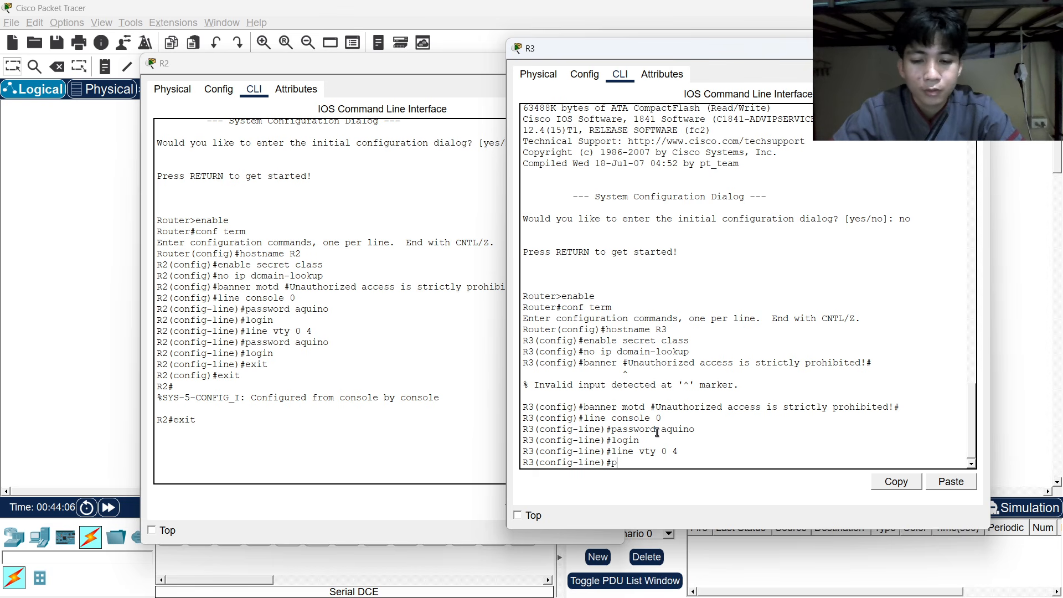
{"action": "type", "text": "assword a"}
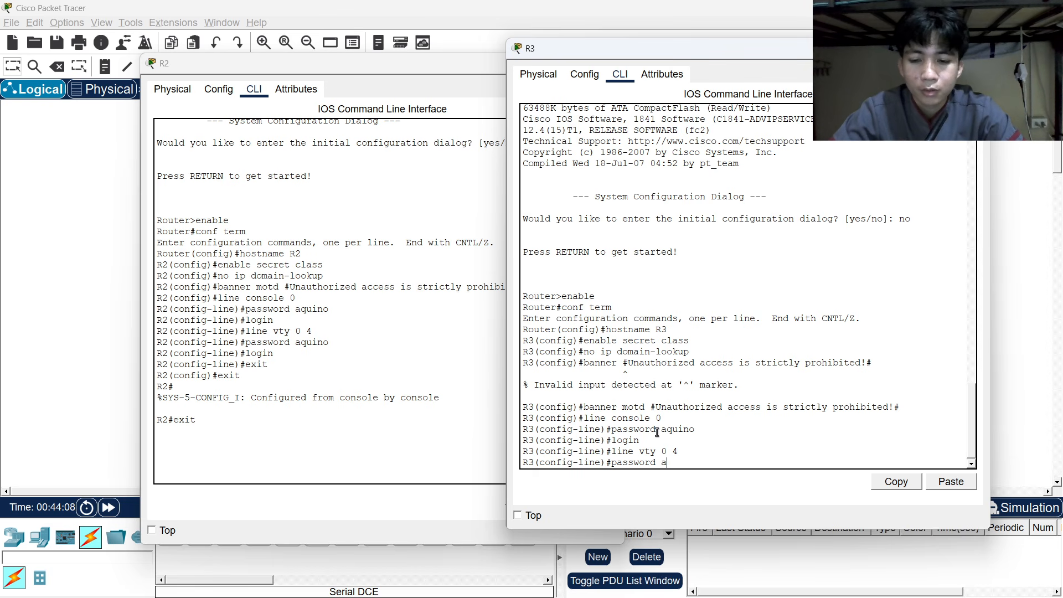
{"action": "type", "text": "qquino"}
{"action": "key", "text": "BackSpace"}
{"action": "key", "text": "BackSpace"}
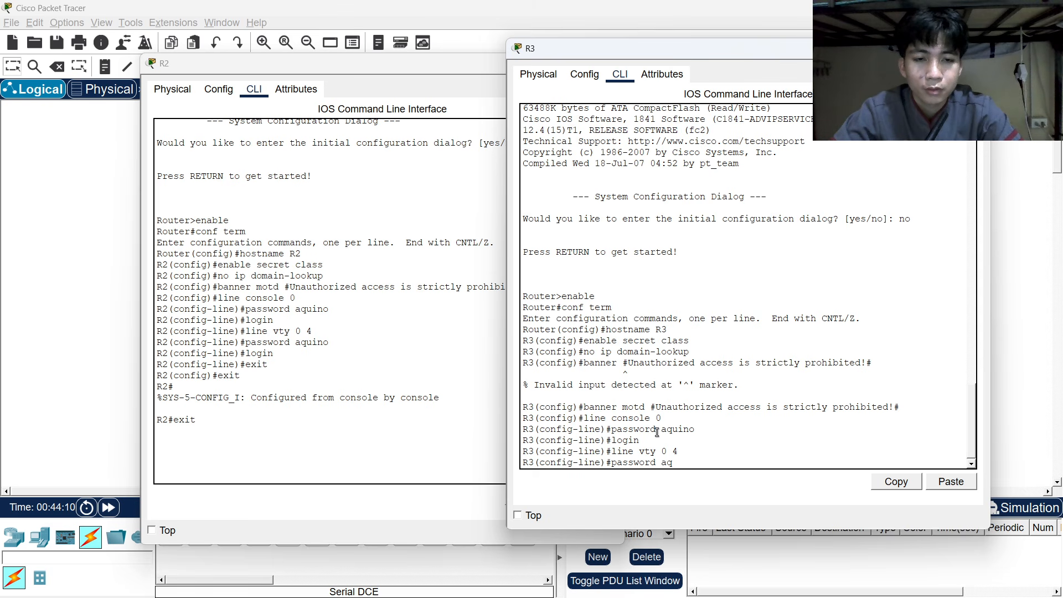
{"action": "key", "text": "BackSpace"}
{"action": "key", "text": "BackSpace"}
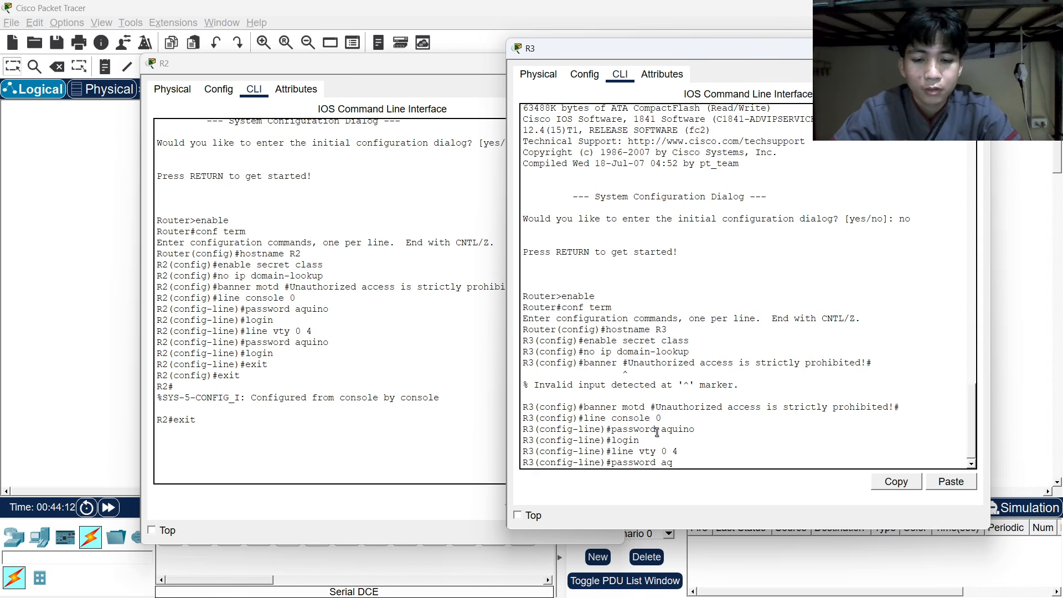
{"action": "type", "text": "uino"}
{"action": "key", "text": "Return"}
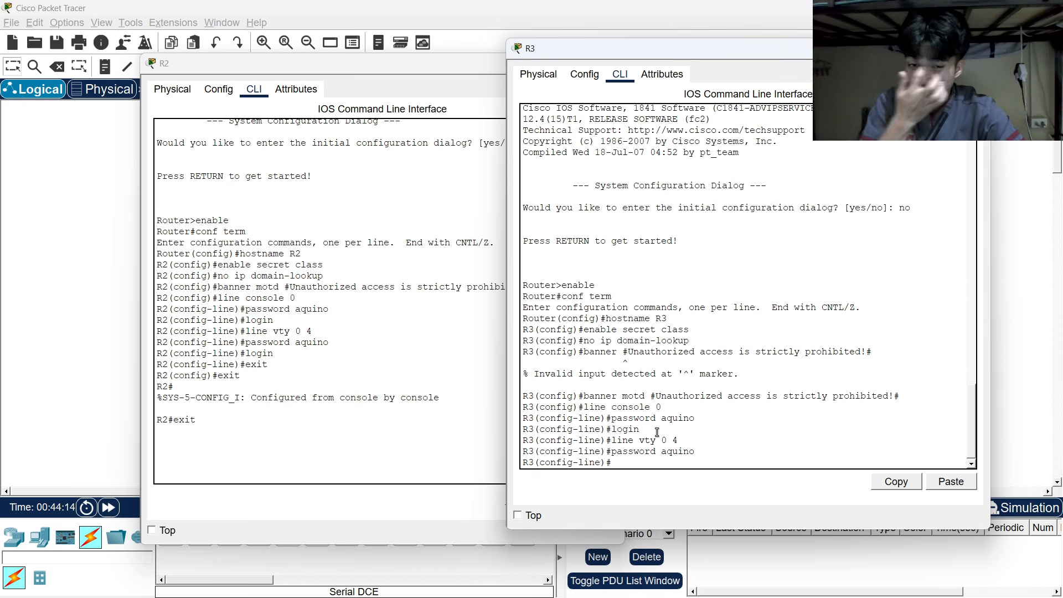
{"action": "type", "text": "lo"}
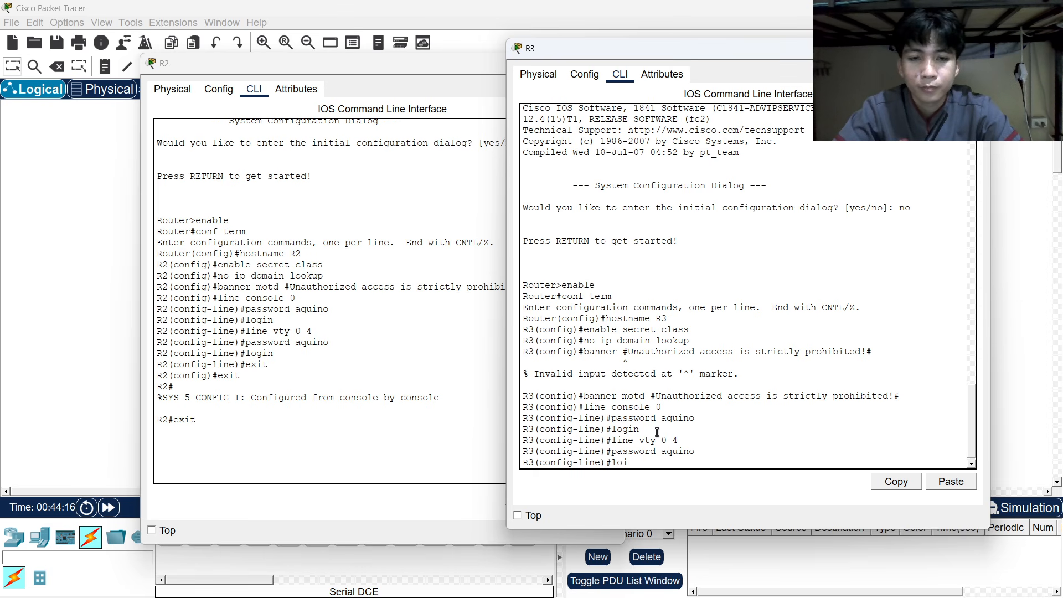
{"action": "type", "text": "gin"}
{"action": "key", "text": "Return"}
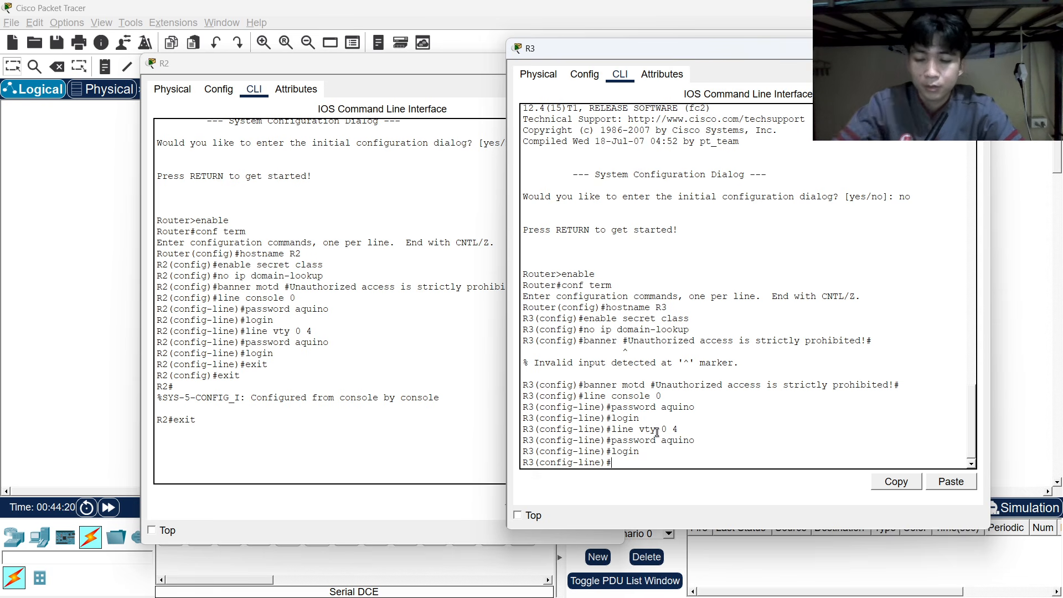
Exit line configuration and global configuration modes on R3.
{"action": "type", "text": "exit"}
{"action": "key", "text": "Return"}
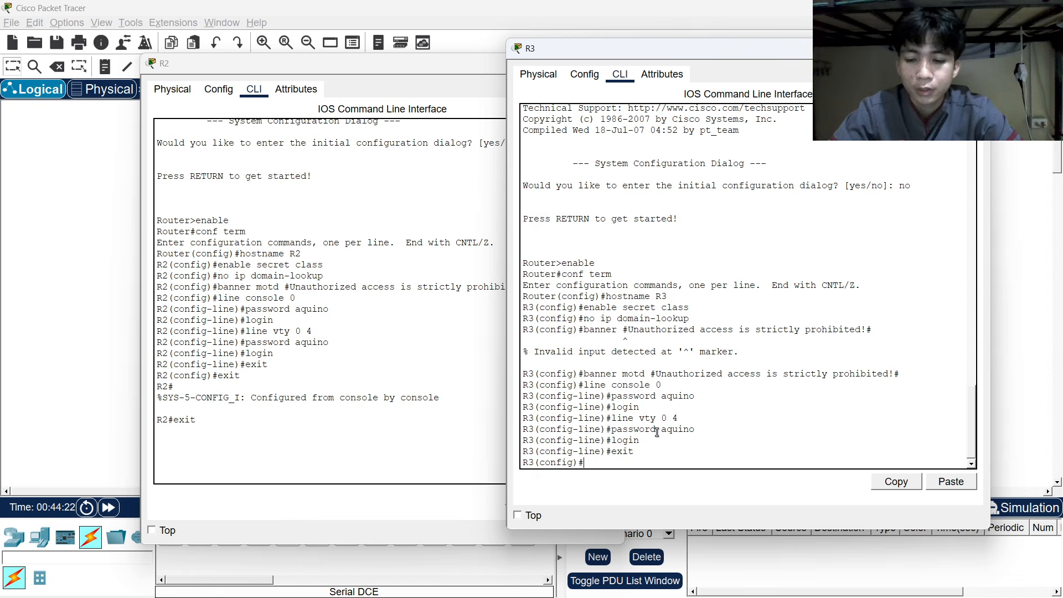
{"action": "type", "text": "exit"}
{"action": "key", "text": "Return"}
Log back into R3 with the console password and enable secret, then run conf term.
{"action": "type", "text": "e"}
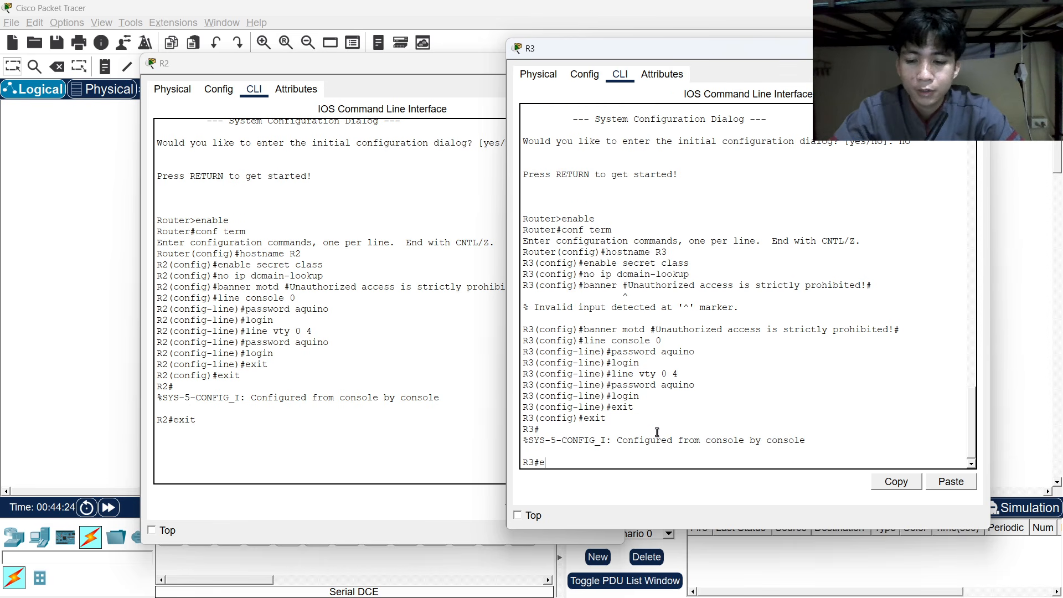
{"action": "type", "text": "xit"}
{"action": "key", "text": "Return"}
{"action": "key", "text": "Return"}
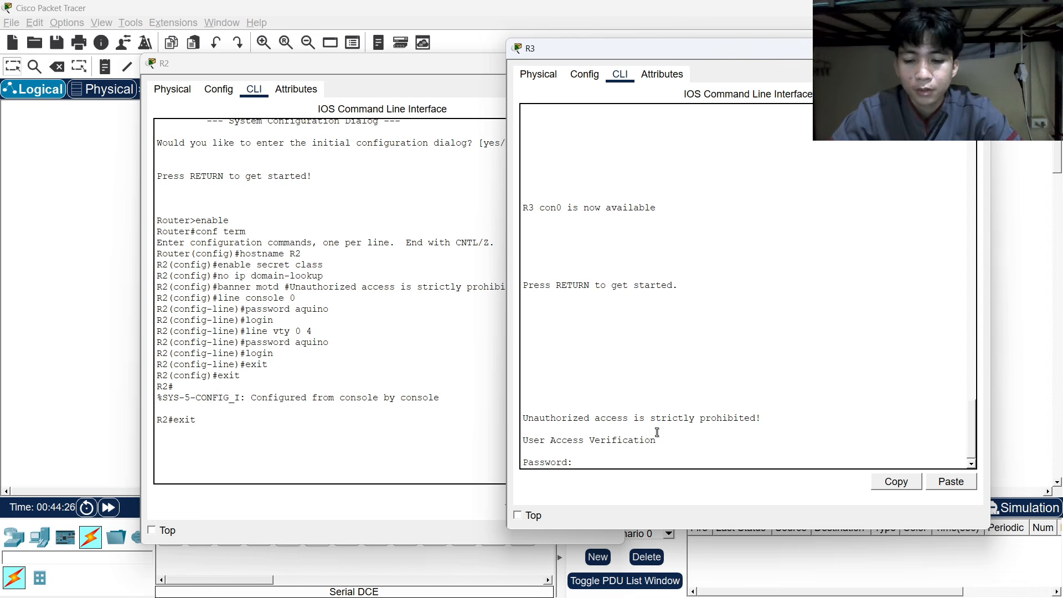
{"action": "type", "text": "aquino"}
{"action": "key", "text": "Return"}
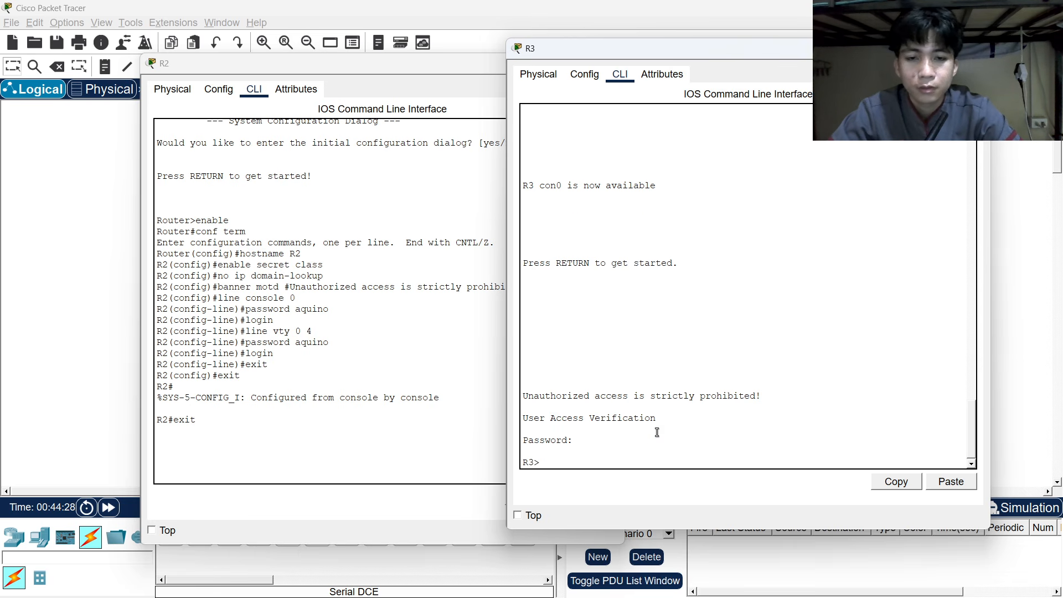
{"action": "type", "text": "enab"}
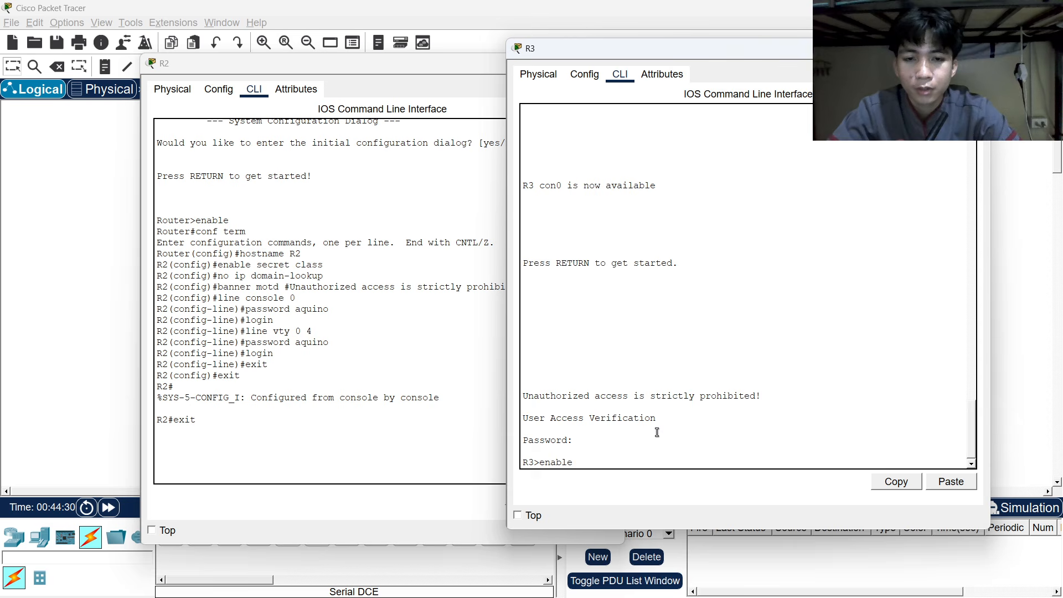
{"action": "type", "text": "le"}
{"action": "key", "text": "Return"}
{"action": "type", "text": "class"}
{"action": "key", "text": "Return"}
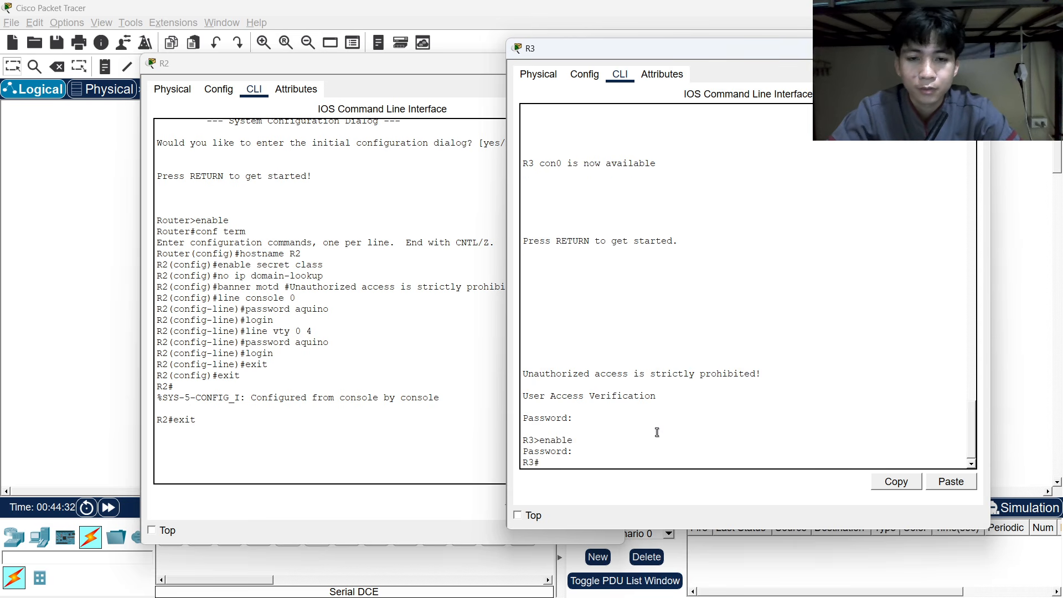
{"action": "type", "text": "conf term"}
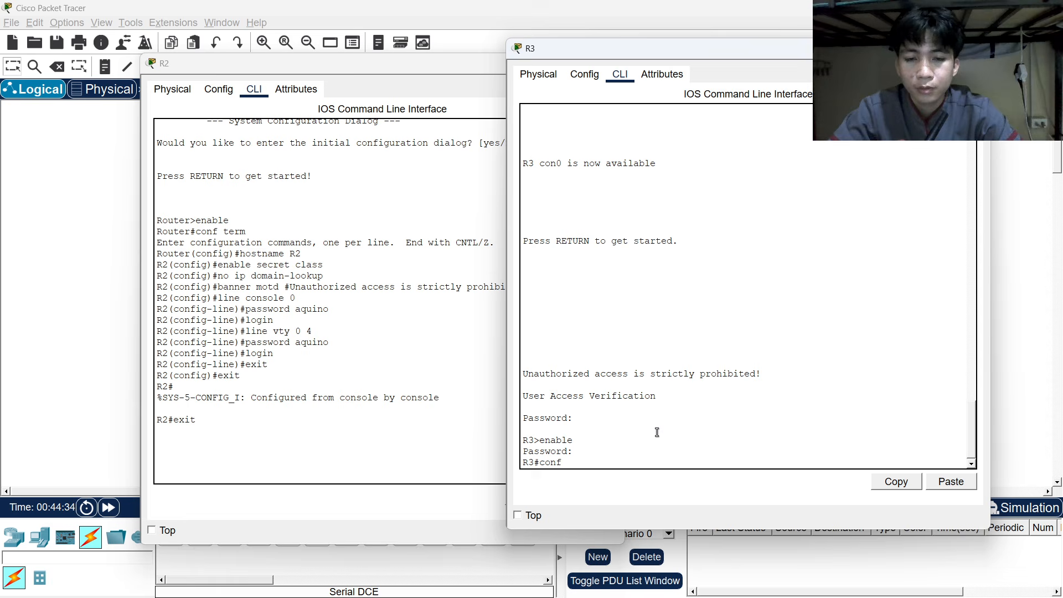
{"action": "key", "text": "Return"}
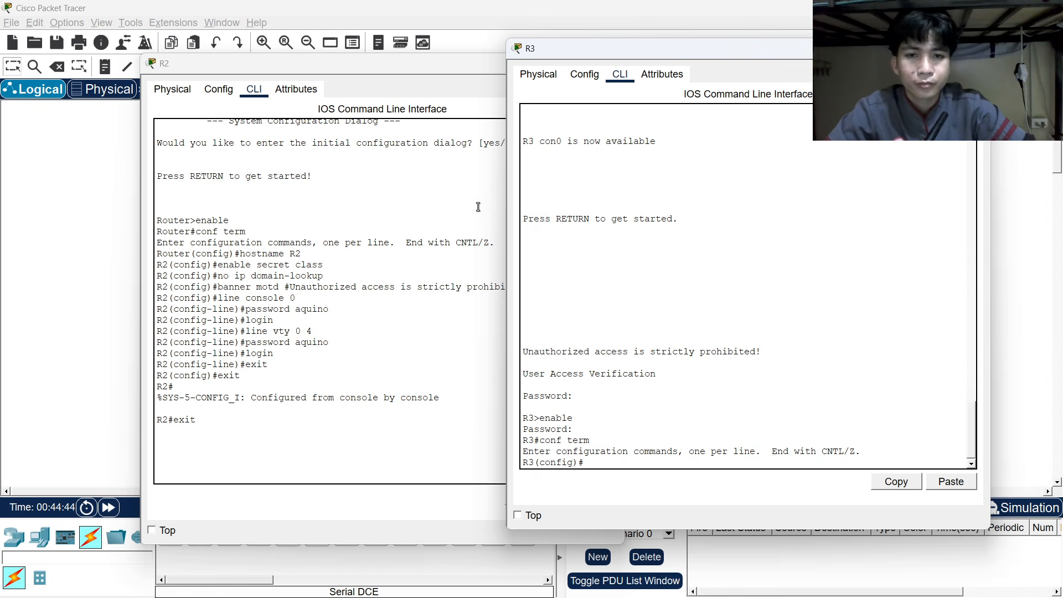
Put R2's terminal away, move R3's terminal right to show the topology, and start an interface command.
{"action": "left_click", "coordinate": [399, 70]}
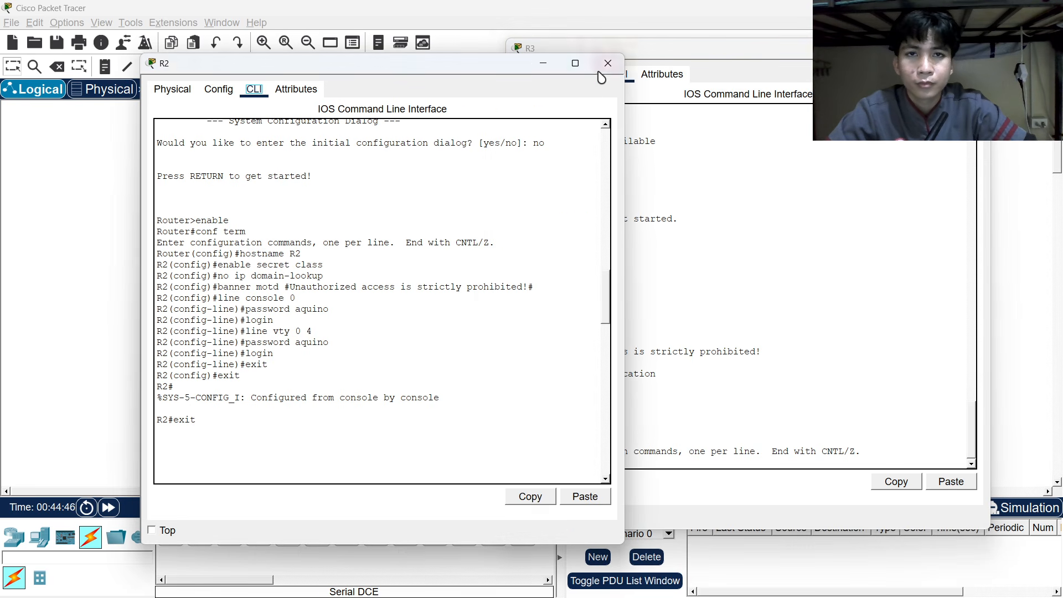
{"action": "left_click", "coordinate": [543, 62]}
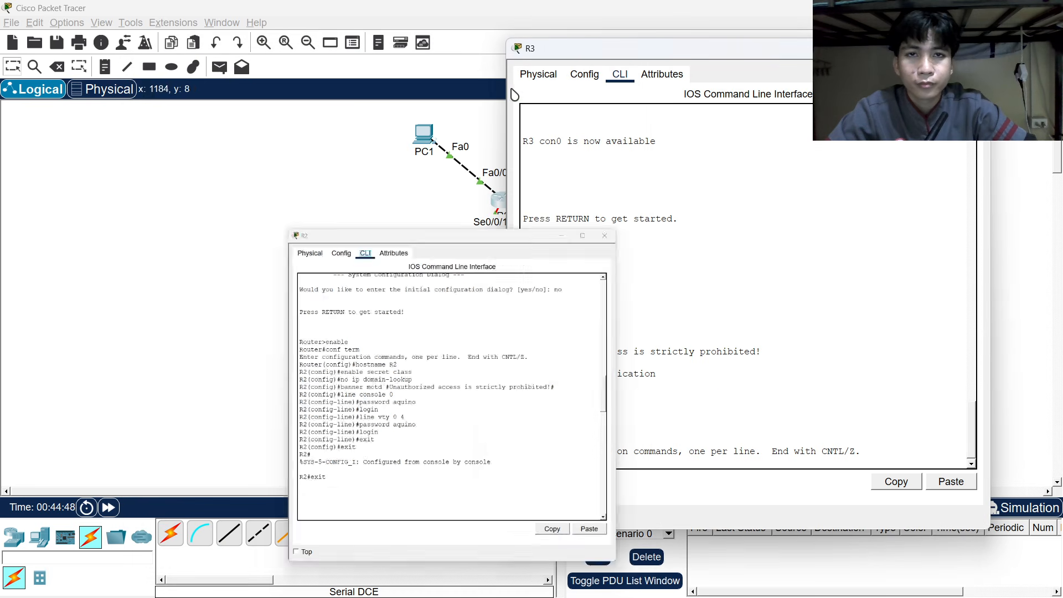
{"action": "left_click_drag", "start_coordinate": [570, 51], "coordinate": [688, 53]}
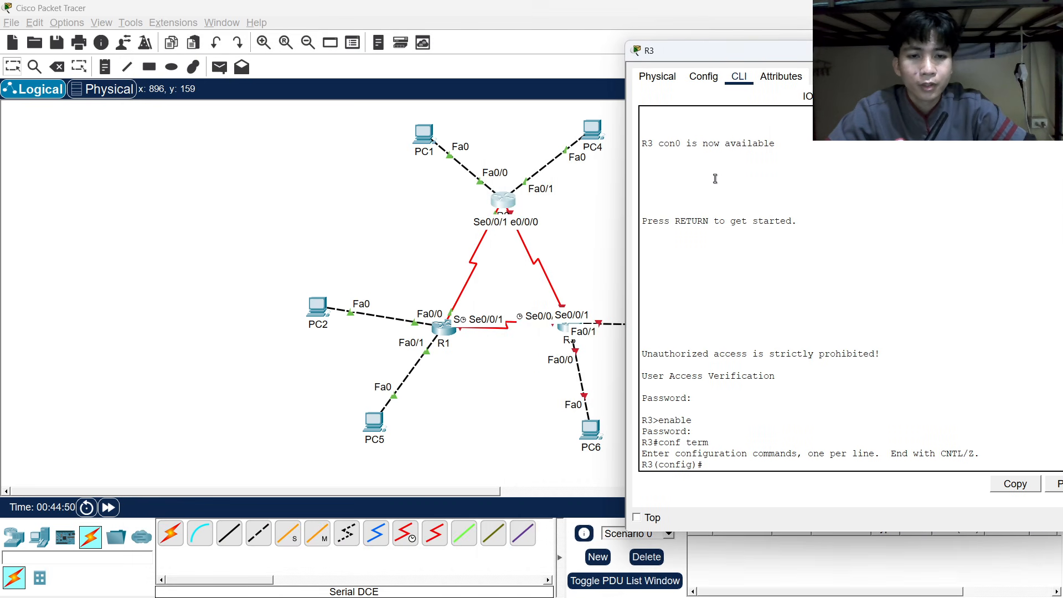
{"action": "type", "text": "interface"}
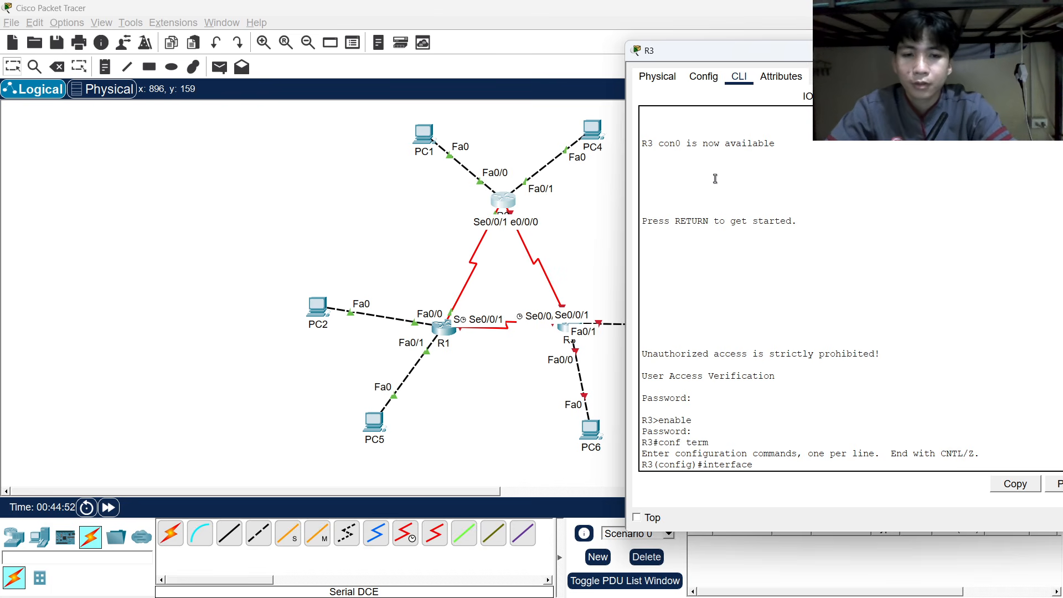
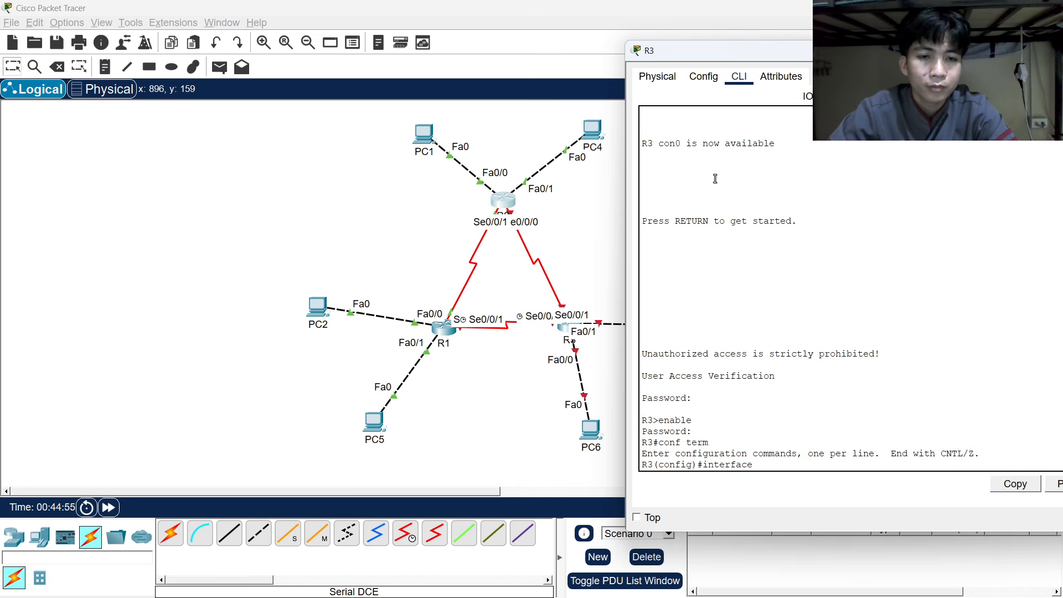
Review R2's configuration in its CLI window, then put that window away.
{"action": "left_click", "coordinate": [502, 200]}
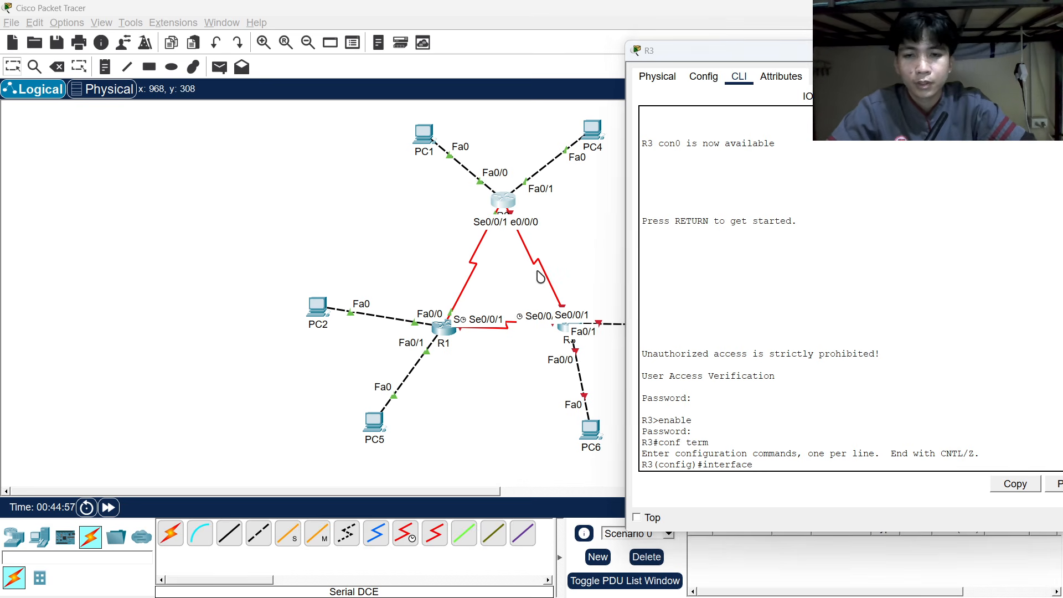
{"action": "scroll", "coordinate": [335, 318], "scroll_direction": "up", "scroll_amount": 1}
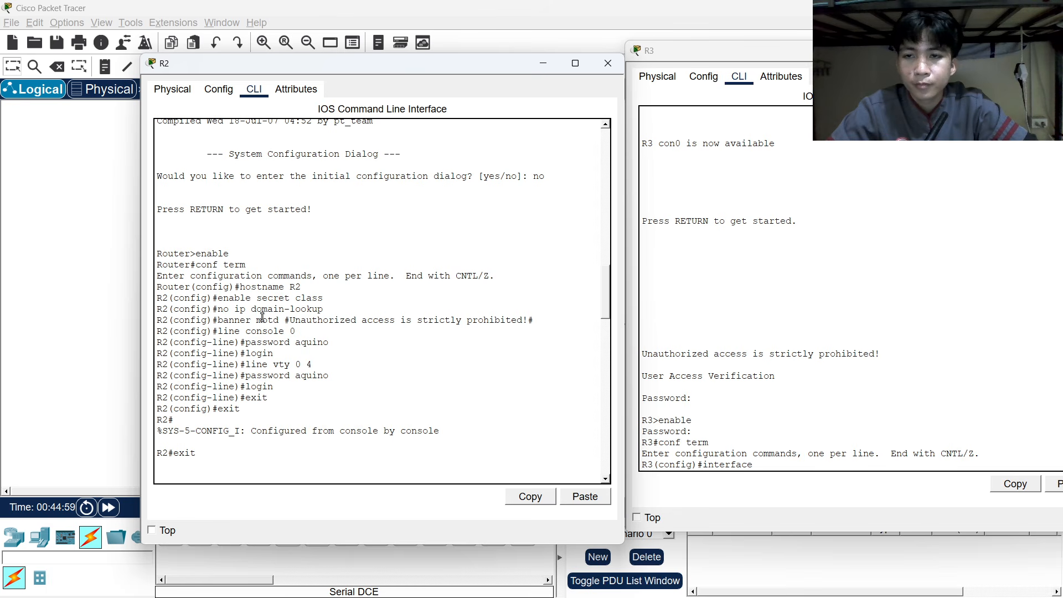
{"action": "scroll", "coordinate": [267, 371], "scroll_direction": "down", "scroll_amount": 2}
{"action": "scroll", "coordinate": [267, 375], "scroll_direction": "down", "scroll_amount": 12}
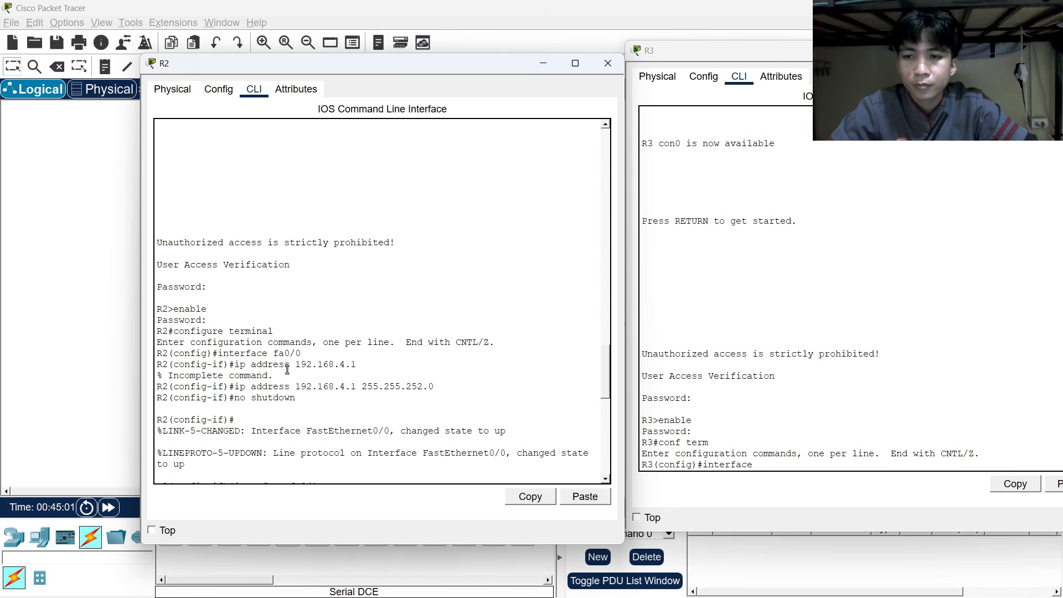
{"action": "left_click", "coordinate": [694, 370]}
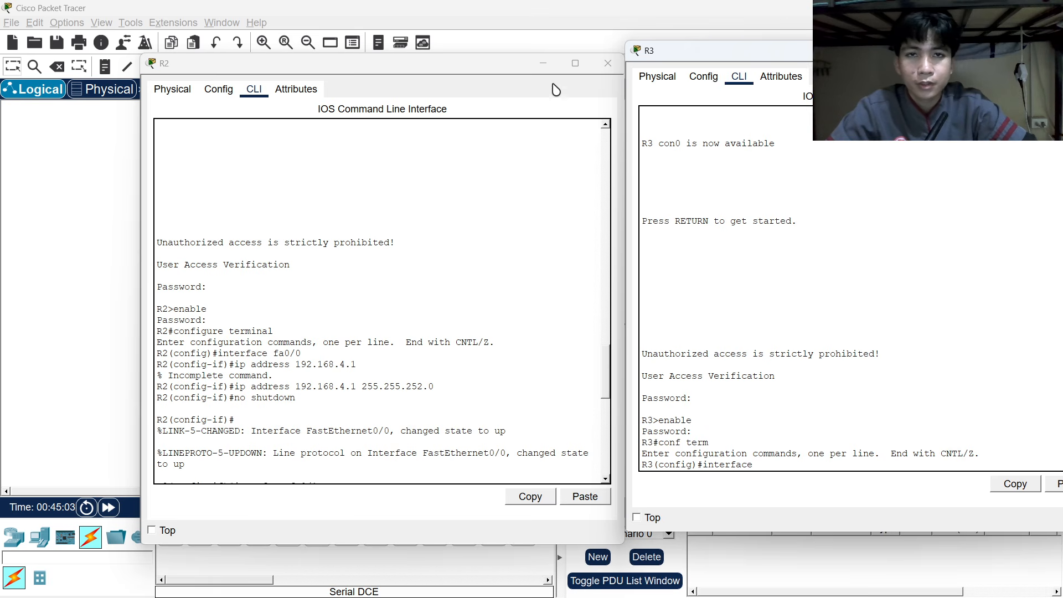
{"action": "left_click", "coordinate": [543, 63]}
On R3, enter interface fa0/0 and begin its ip address command, bringing up the addressing table.
{"action": "type", "text": "fa"}
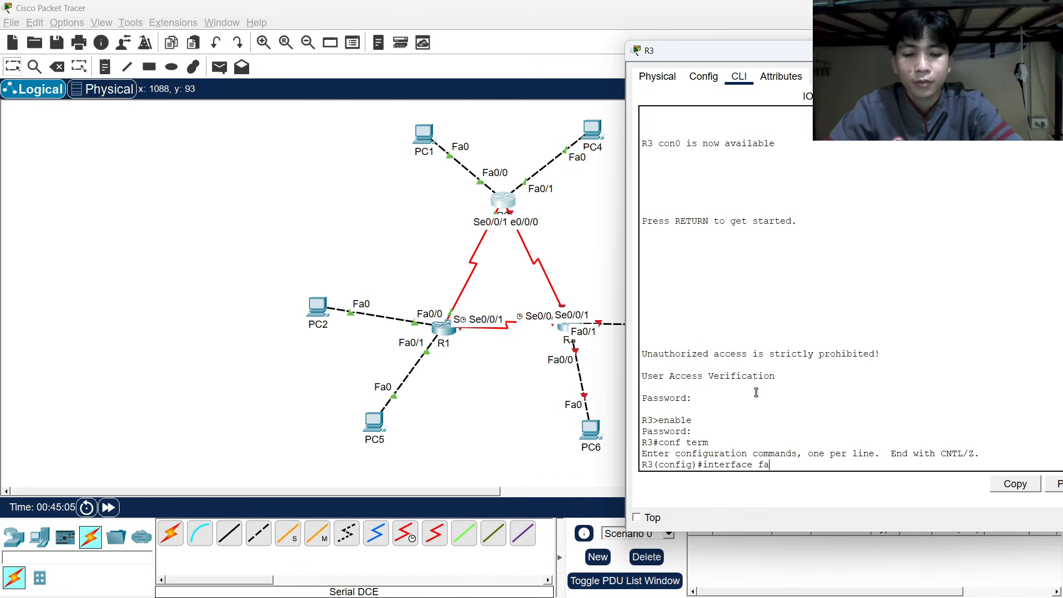
{"action": "type", "text": "0/0"}
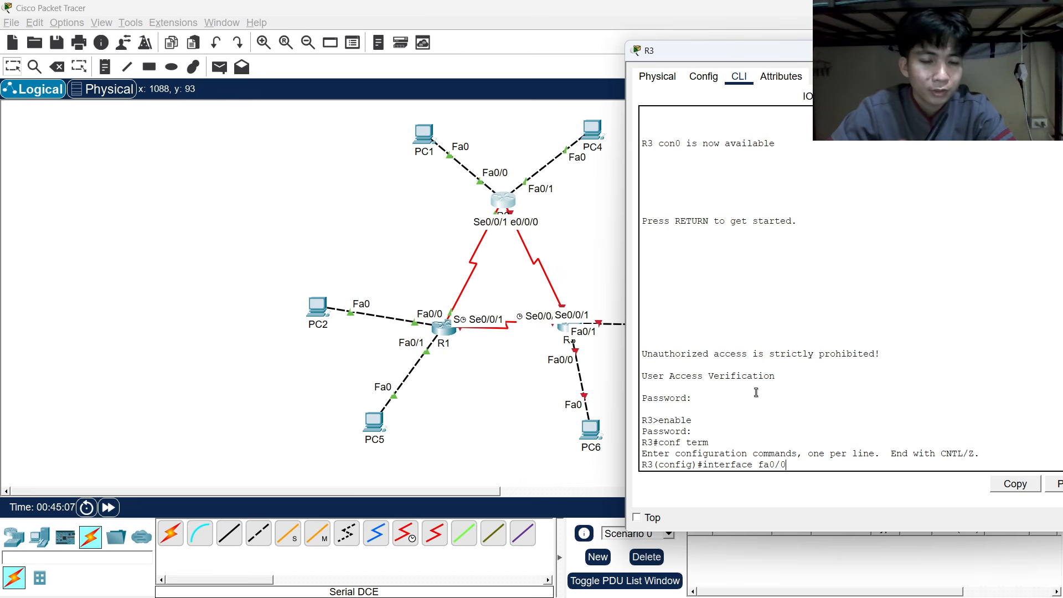
{"action": "key", "text": "Return"}
{"action": "type", "text": "ip"}
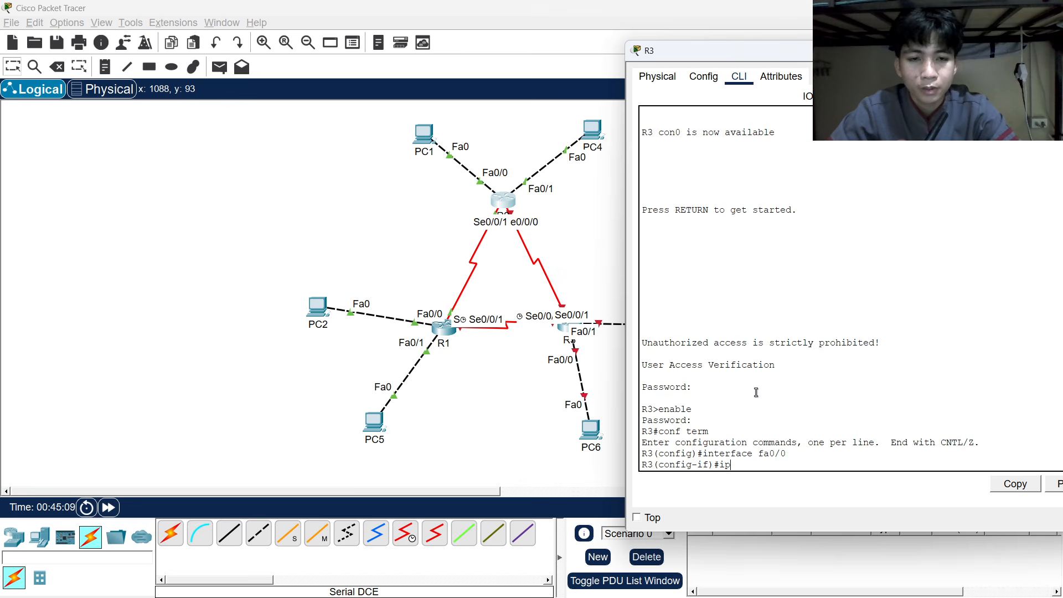
{"action": "type", "text": " address"}
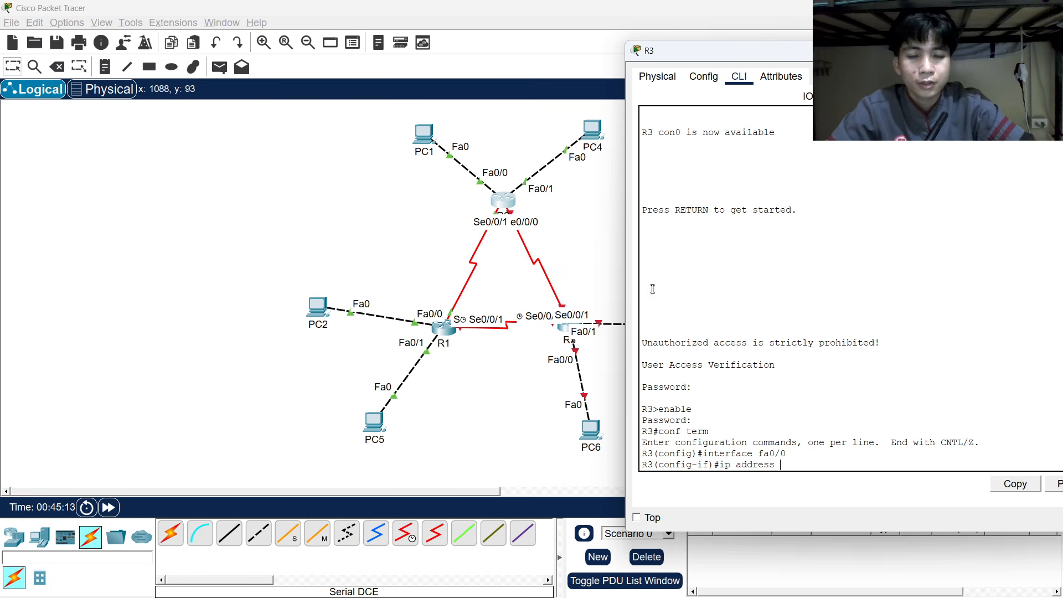
{"action": "key", "text": "alt+Tab"}
{"action": "left_click", "coordinate": [500, 274]}
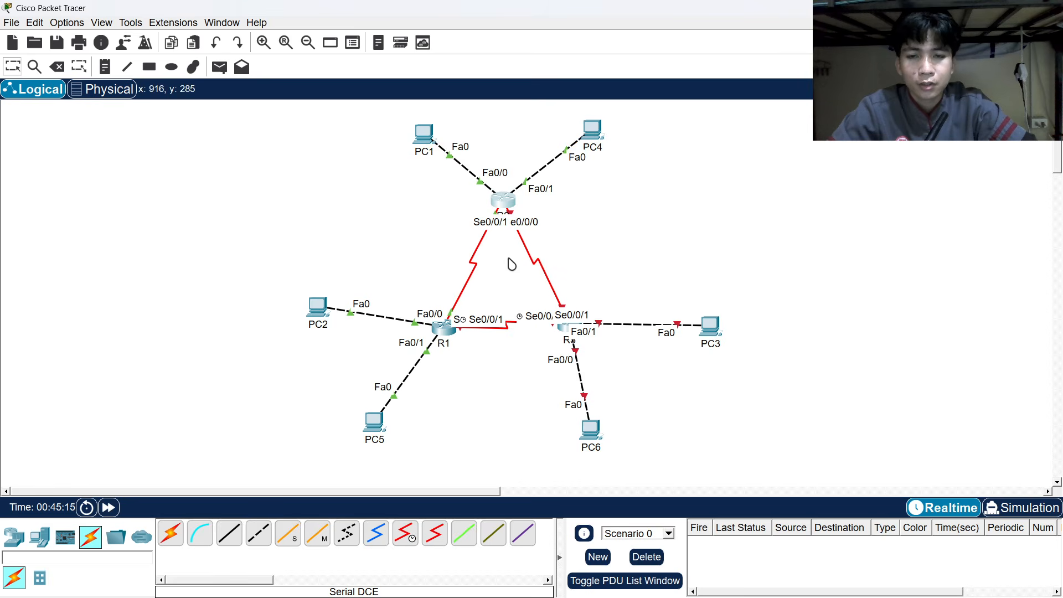
{"action": "key", "text": "alt+Tab"}
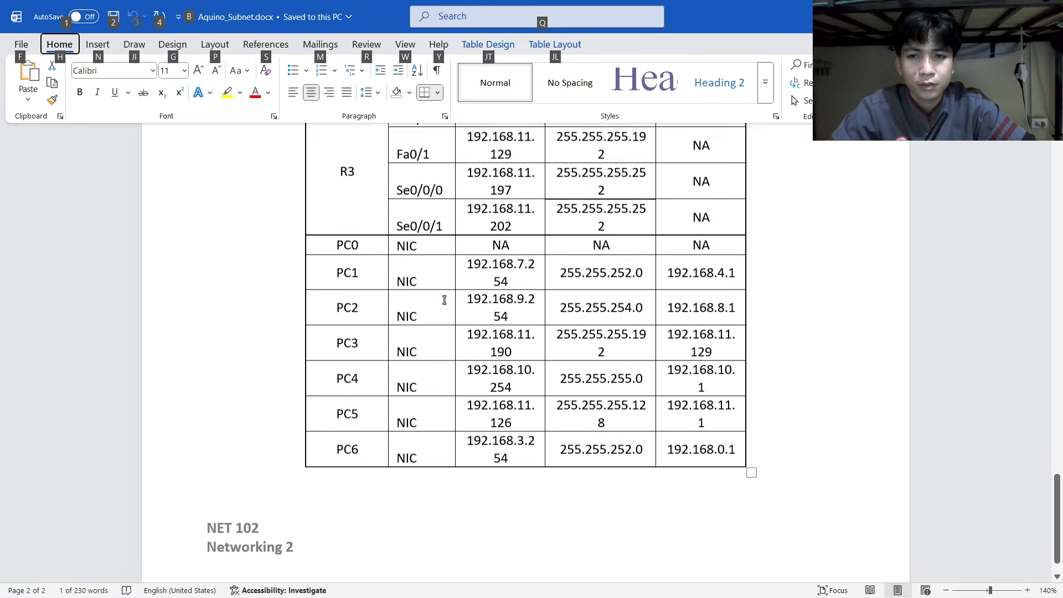
Assign R3's Fa0/0 192.168.0.1 255.255.252.0 and enable it with no shutdown.
{"action": "scroll", "coordinate": [446, 291], "scroll_direction": "up", "scroll_amount": 2}
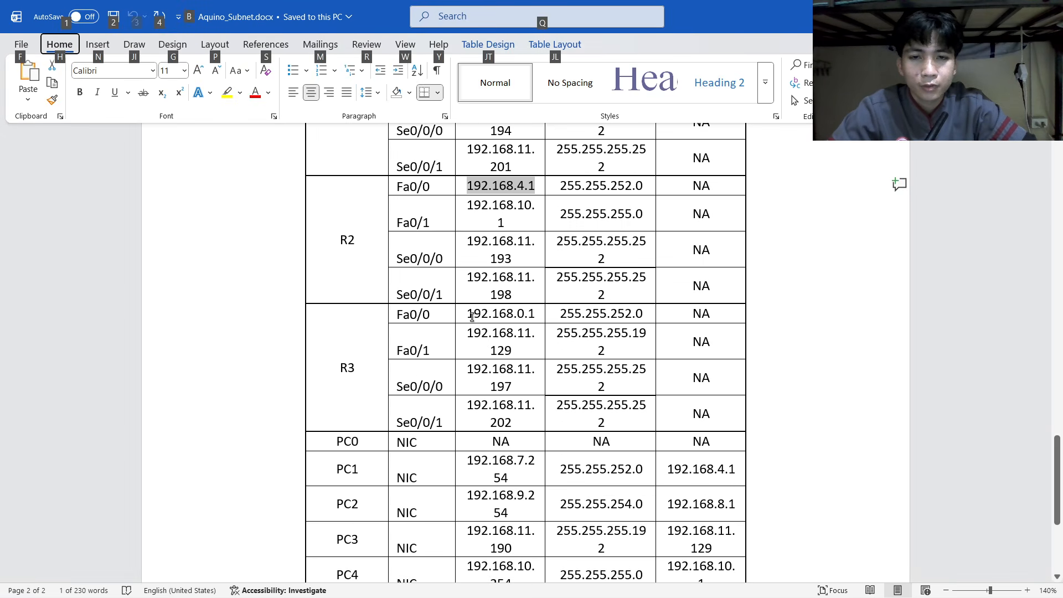
{"action": "key", "text": "alt+Tab"}
{"action": "key", "text": "alt+Tab"}
{"action": "key", "text": "alt+Tab"}
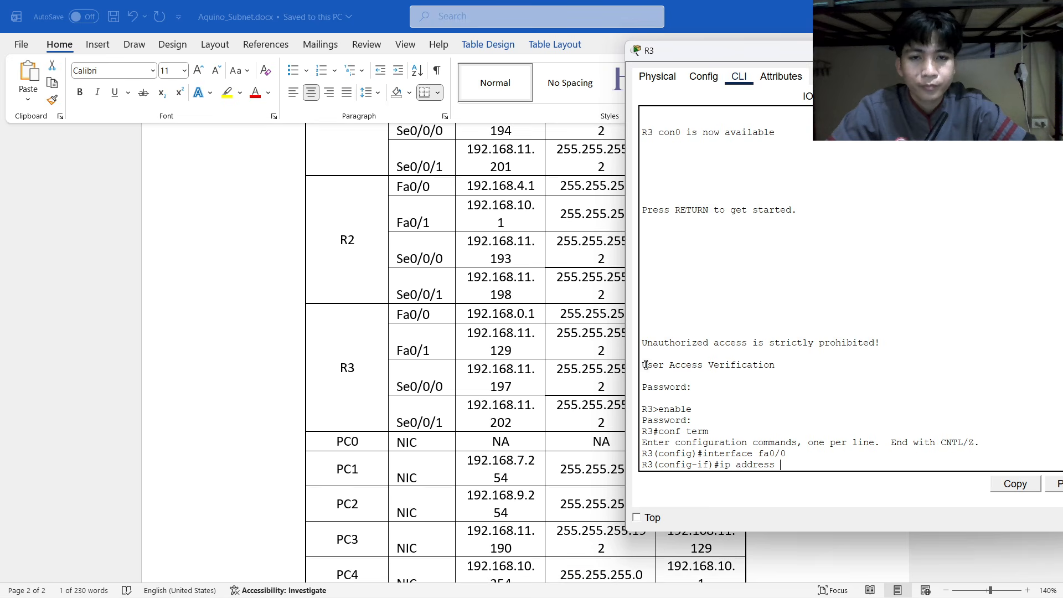
{"action": "type", "text": "192"}
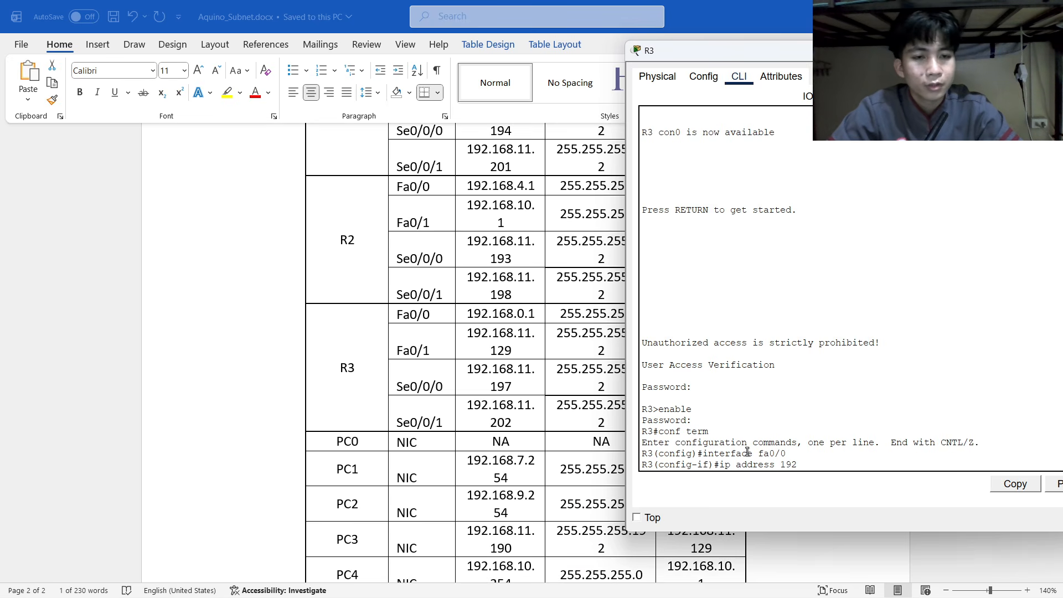
{"action": "type", "text": ".168.0.1"}
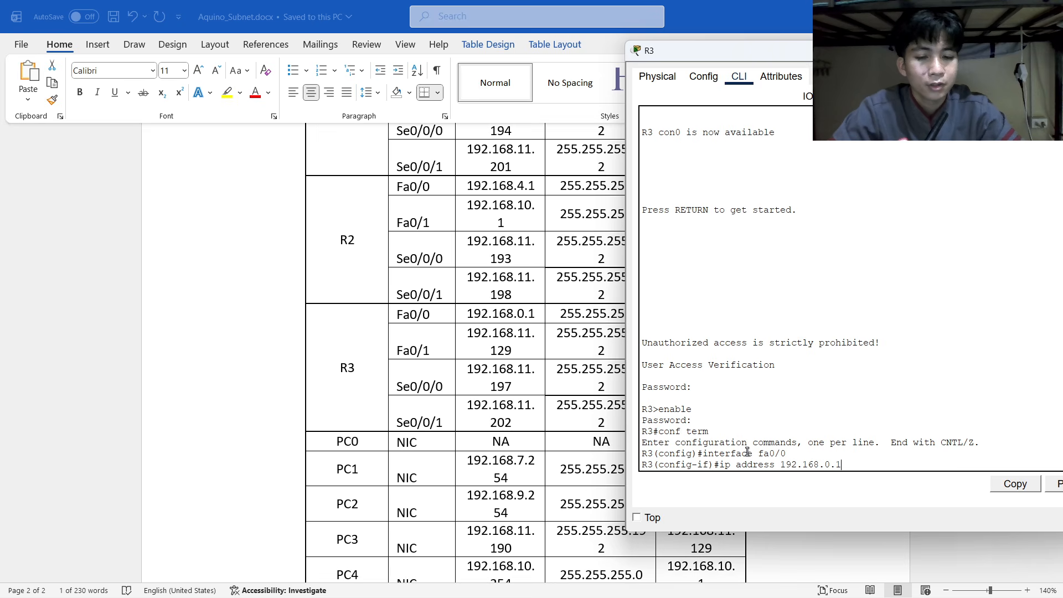
{"action": "key", "text": "alt+Tab"}
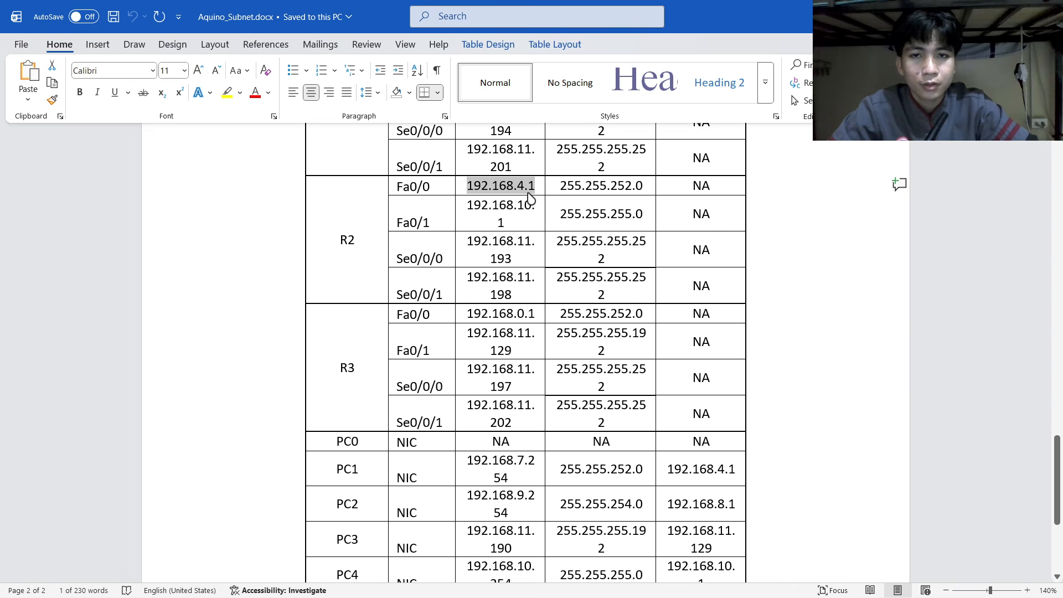
{"action": "left_click_drag", "start_coordinate": [468, 313], "coordinate": [517, 313]}
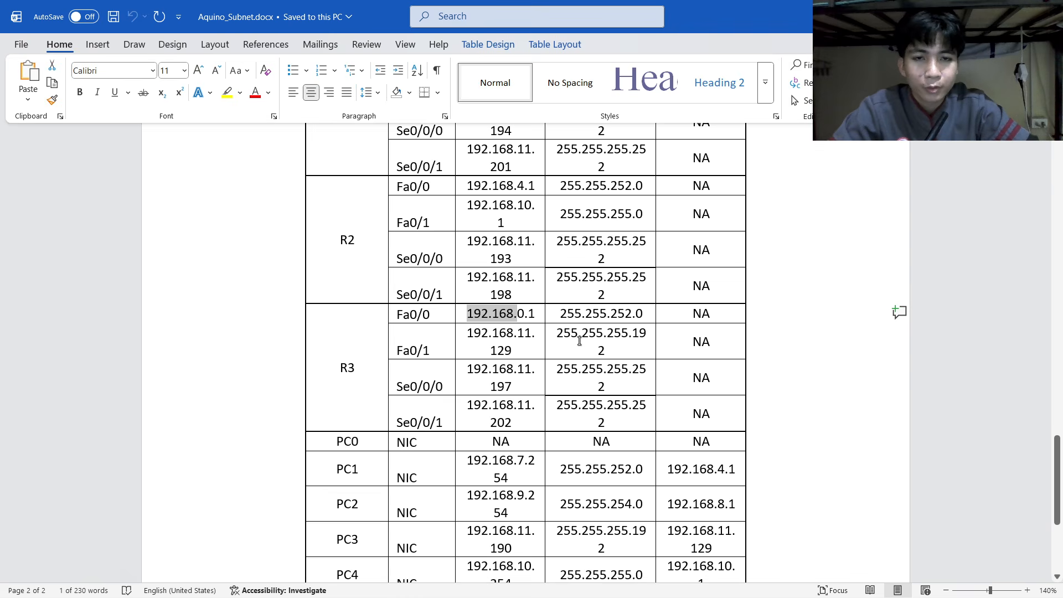
{"action": "key", "text": "alt+Tab"}
{"action": "type", "text": "2"}
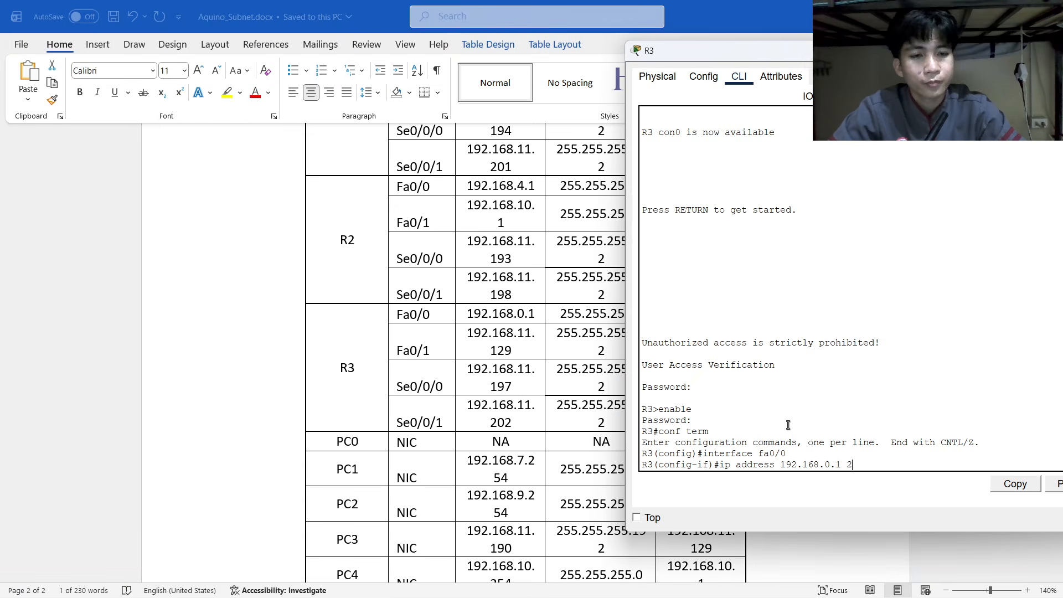
{"action": "type", "text": "55.255.252.0"}
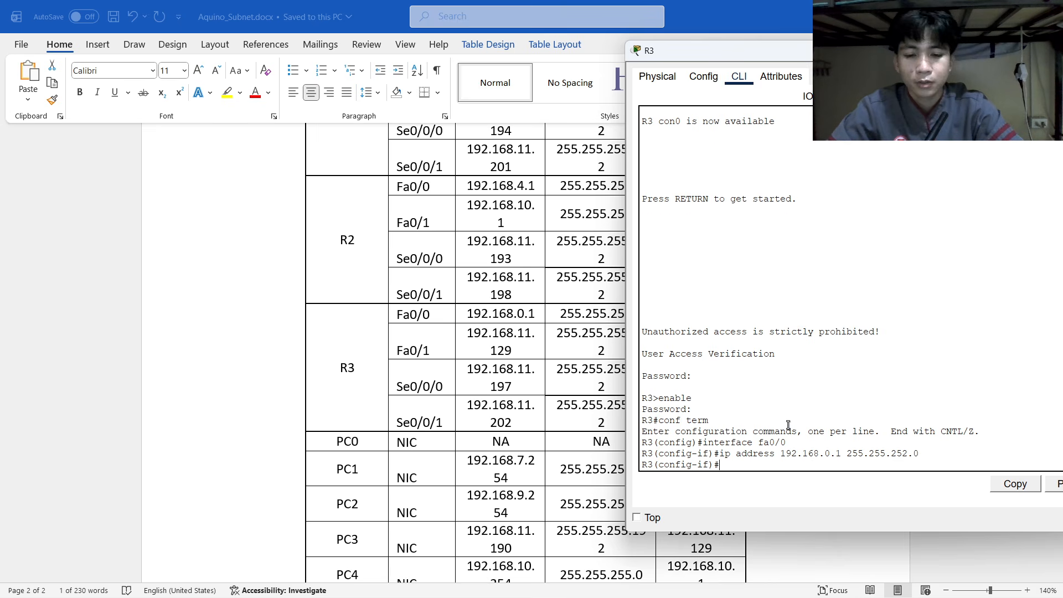
{"action": "type", "text": "shutdown"}
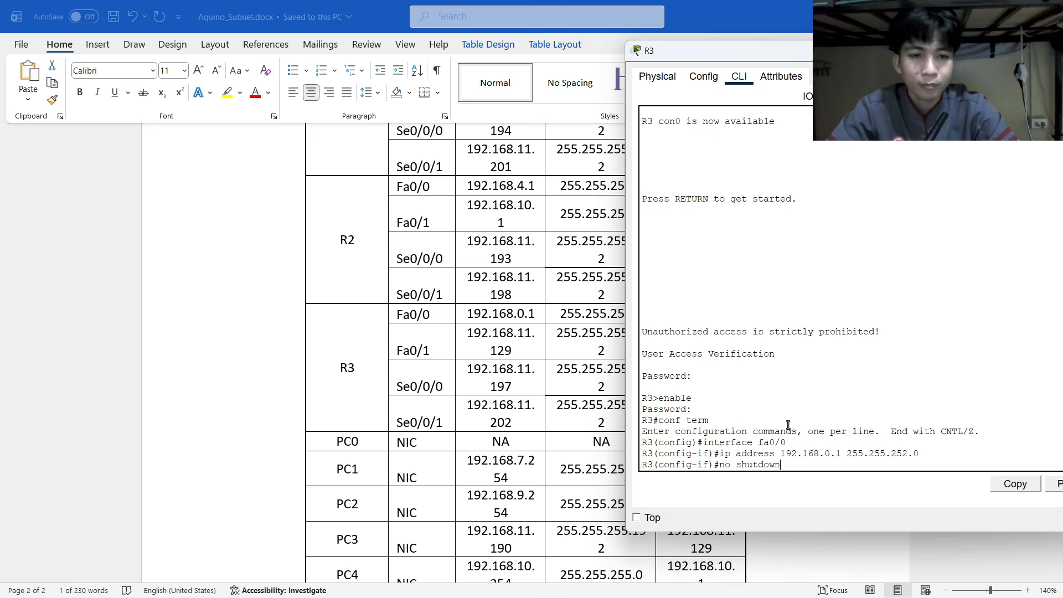
{"action": "key", "text": "Return"}
{"action": "key", "text": "Return"}
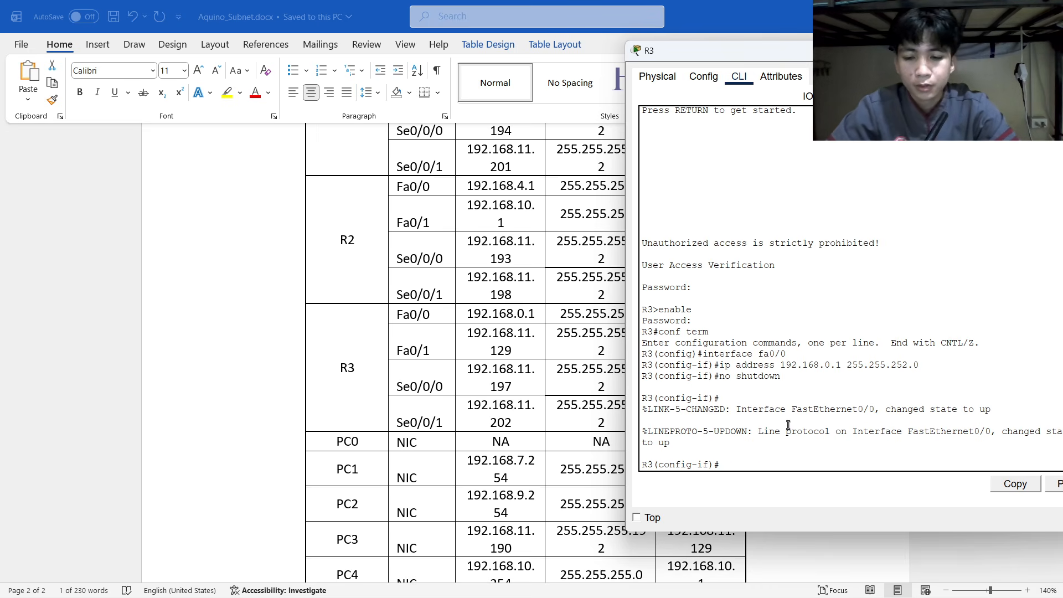
{"action": "type", "text": "interface"}
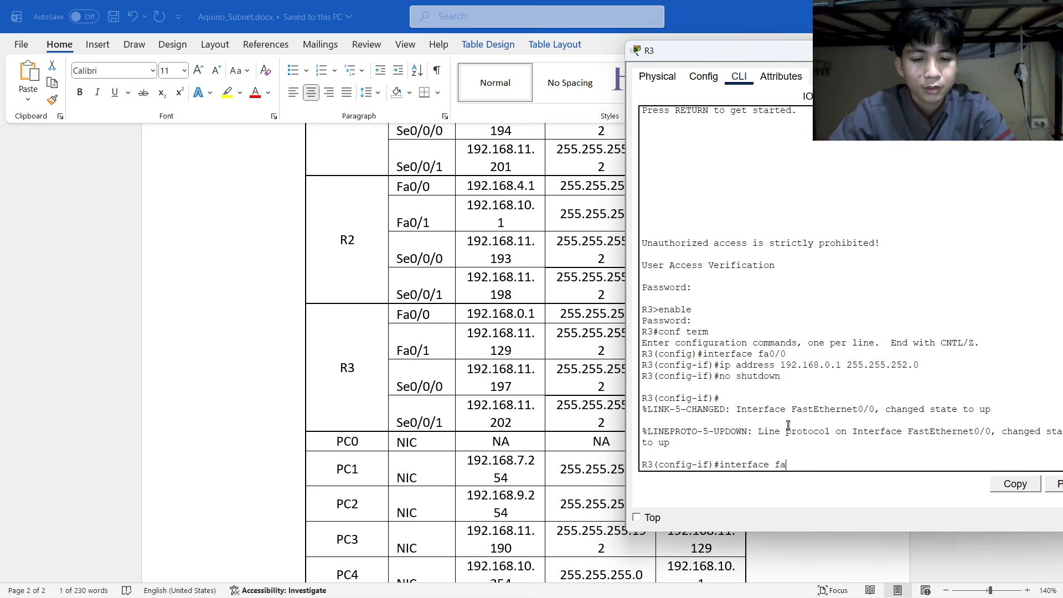
Enter interface fa0/1 on R3 and type its address 192.168.11.129, checking the Word table.
{"action": "type", "text": "fa0/1"}
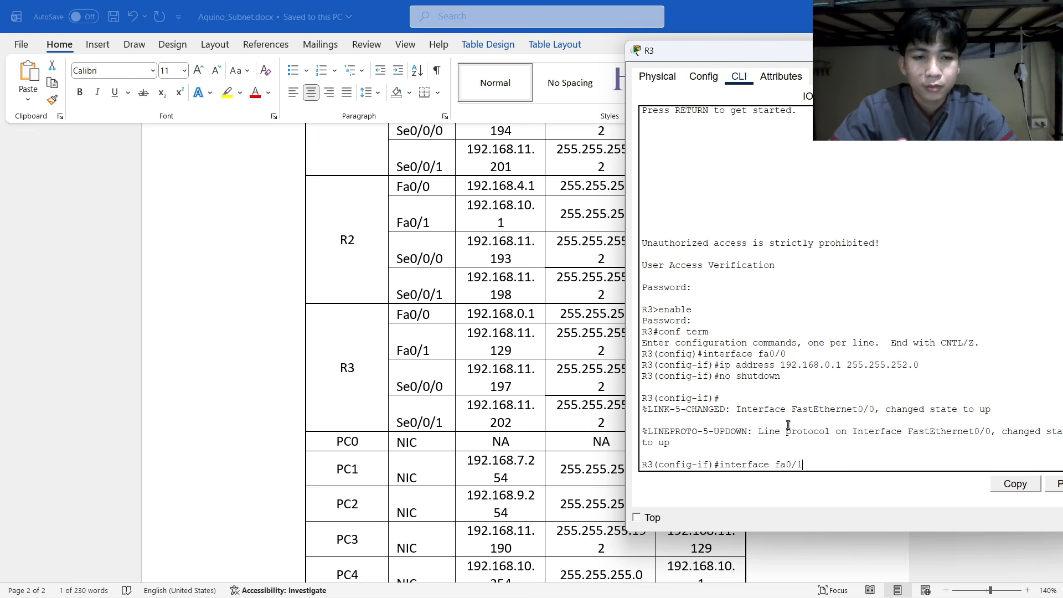
{"action": "key", "text": "Return"}
{"action": "type", "text": "ig-if)#i"}
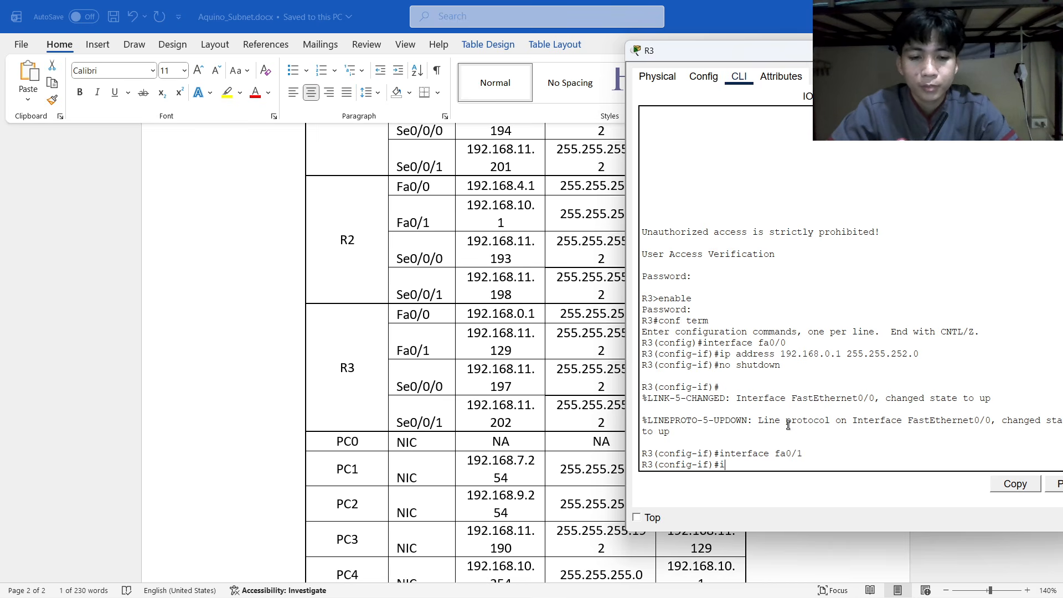
{"action": "type", "text": "p address"}
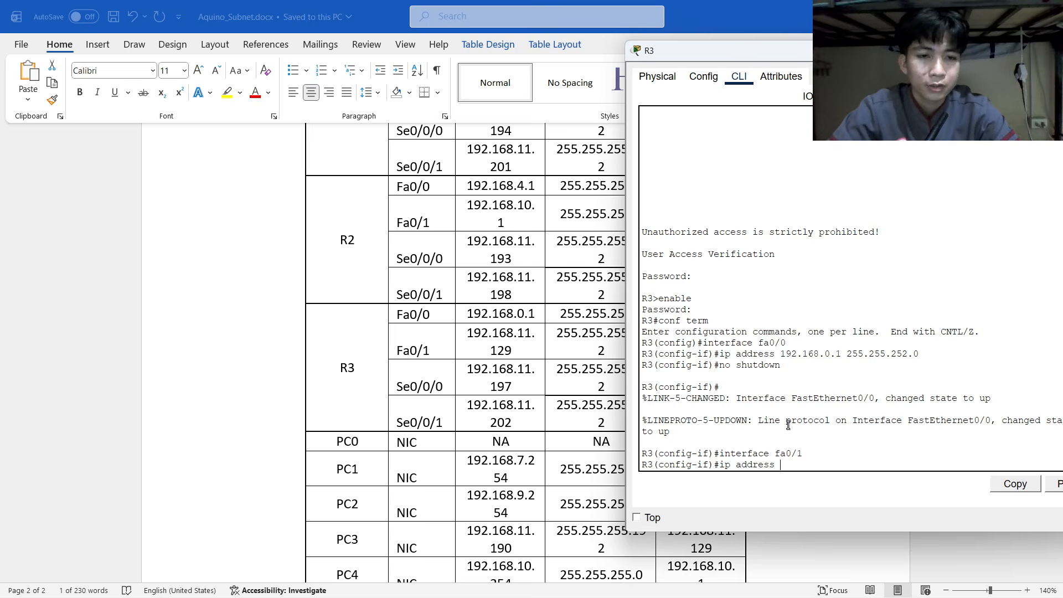
{"action": "key", "text": "alt+Tab"}
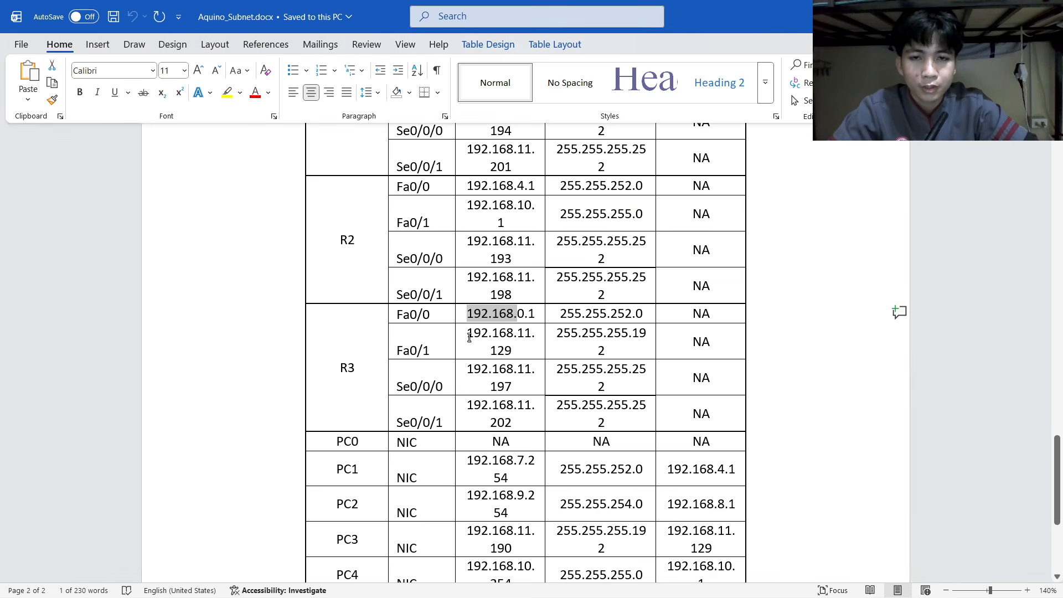
{"action": "key", "text": "alt+Tab"}
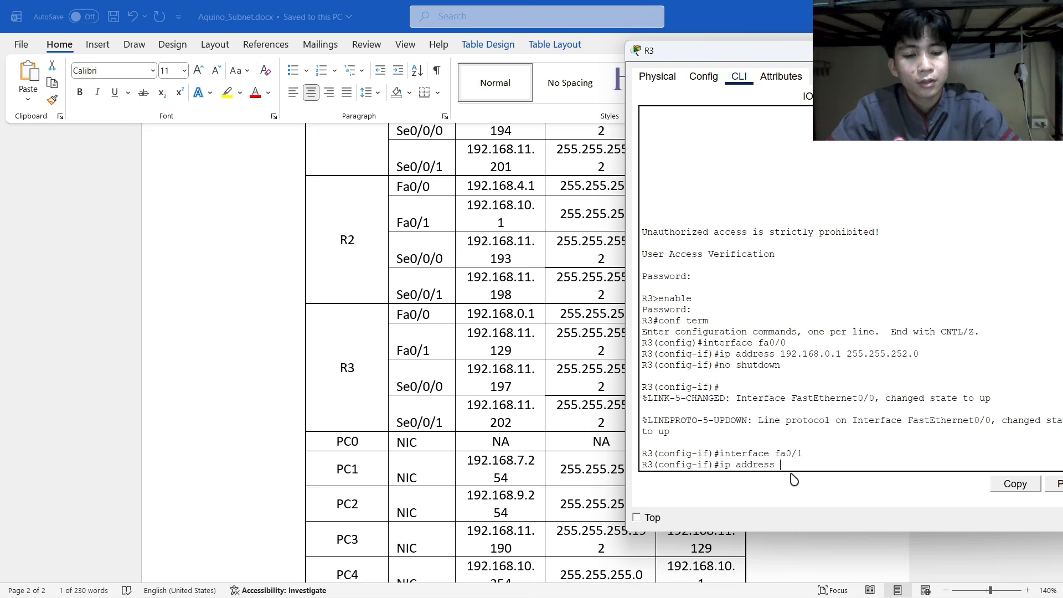
{"action": "type", "text": "192.168.11"}
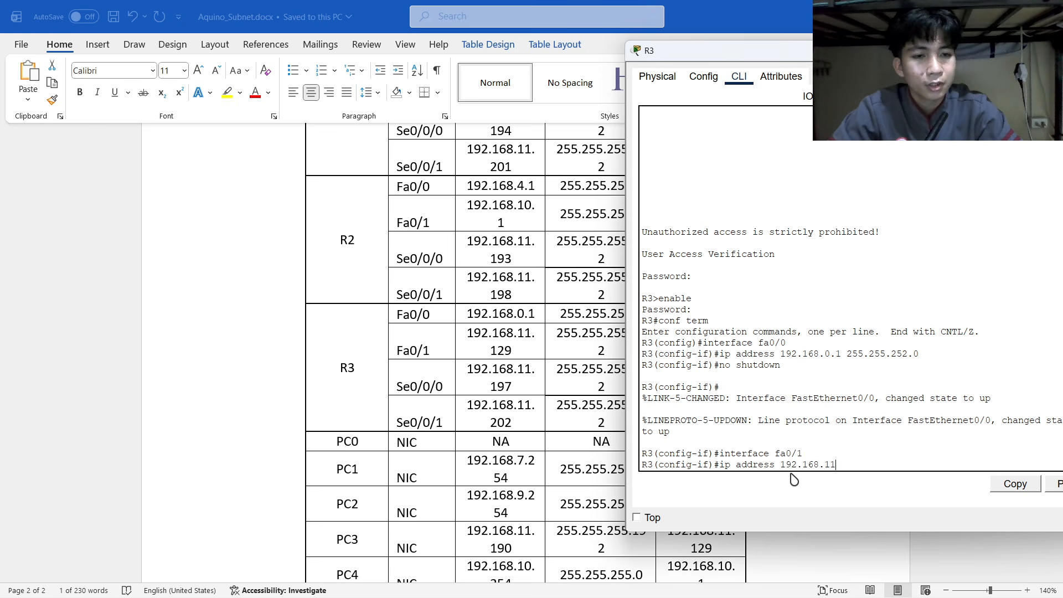
{"action": "type", "text": ".129"}
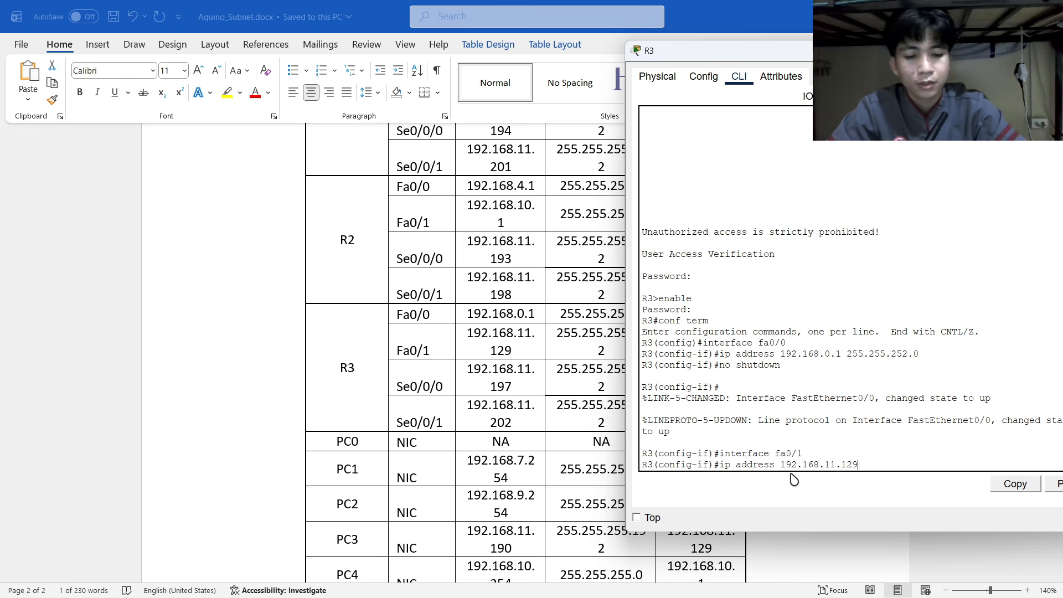
Complete the 255.255.255.192 mask and bring Fa0/1 up with no shutdown.
{"action": "key", "text": "alt+Tab"}
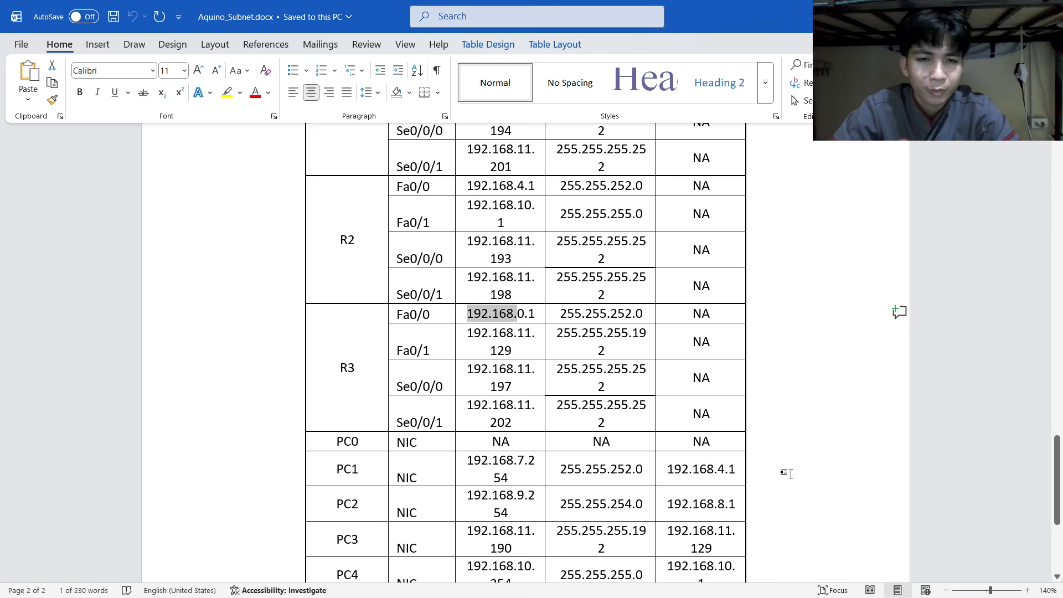
{"action": "key", "text": "alt+Tab"}
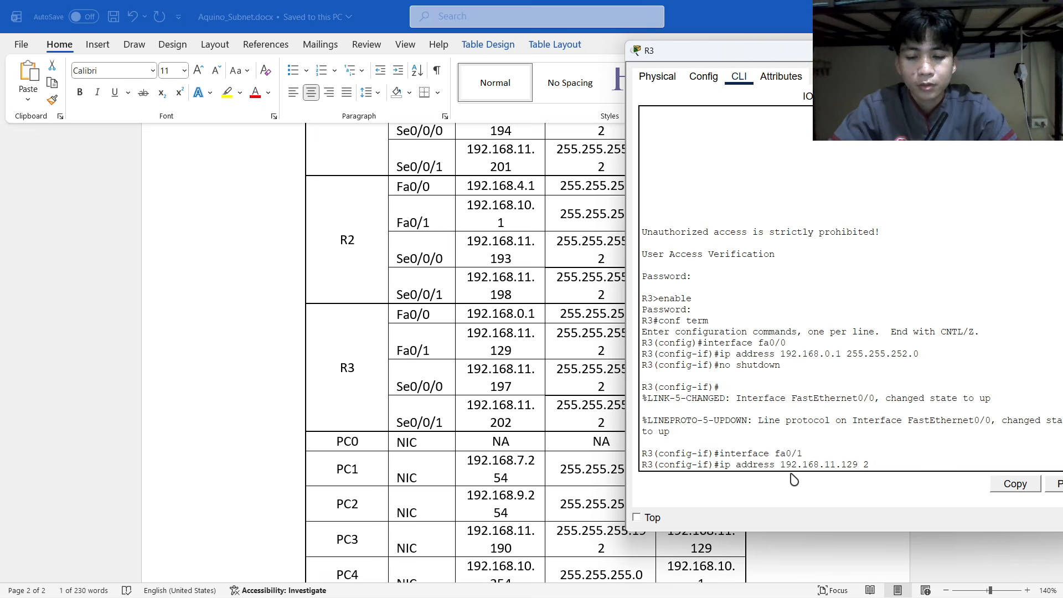
{"action": "type", "text": "255"}
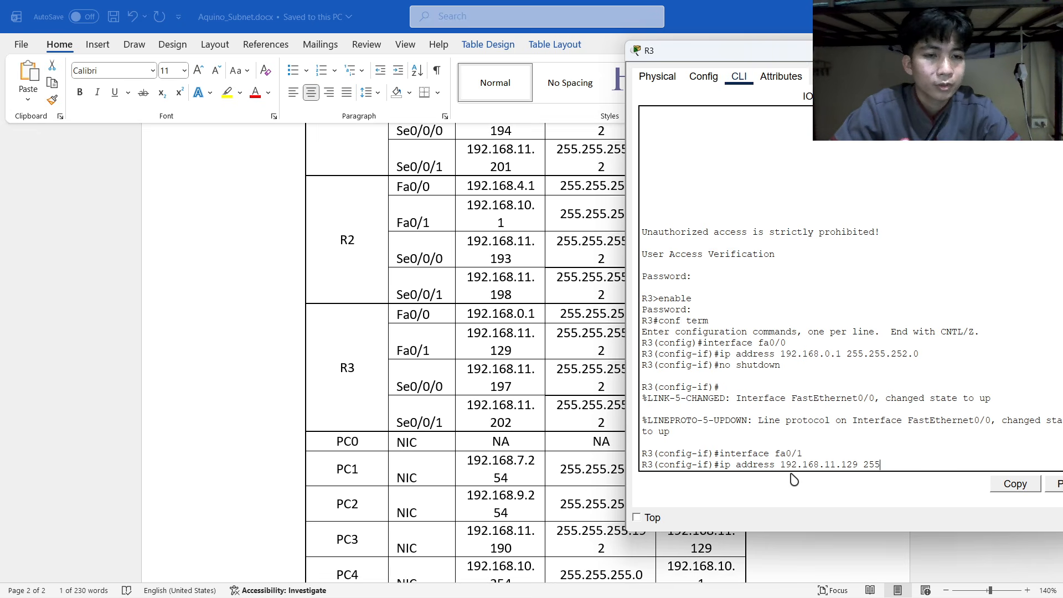
{"action": "type", "text": ".255.255."}
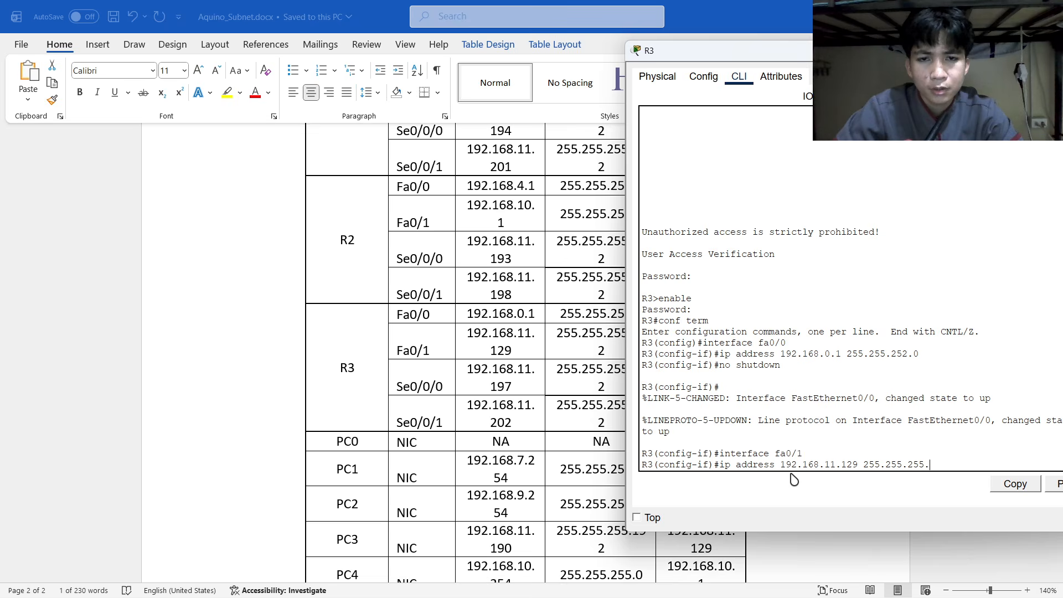
{"action": "key", "text": "alt+Tab"}
{"action": "key", "text": "alt+Tab"}
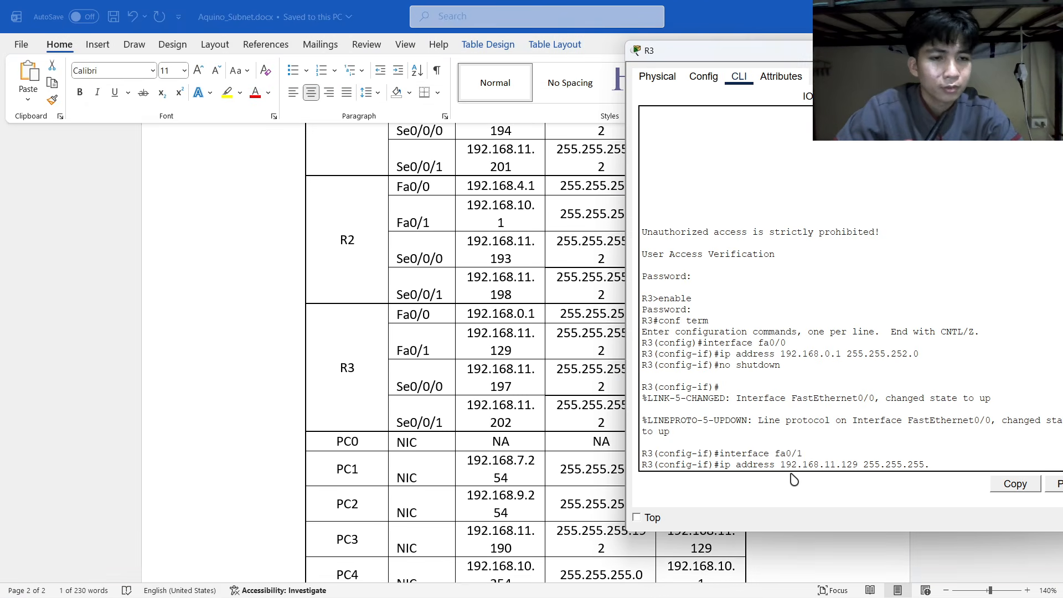
{"action": "type", "text": "192"}
{"action": "key", "text": "Return"}
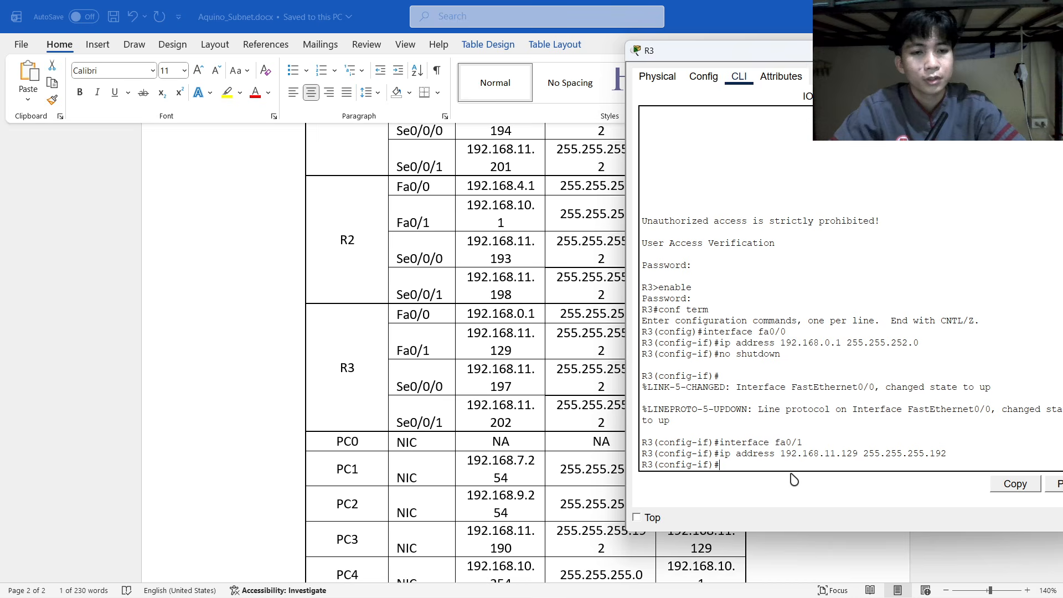
{"action": "type", "text": "no shutdown"}
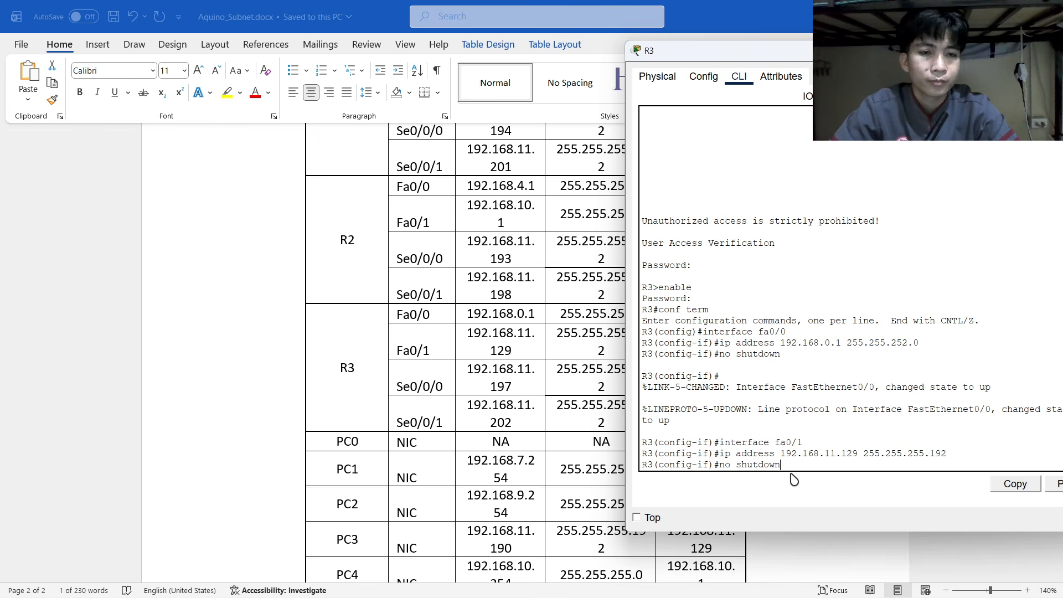
{"action": "key", "text": "Return"}
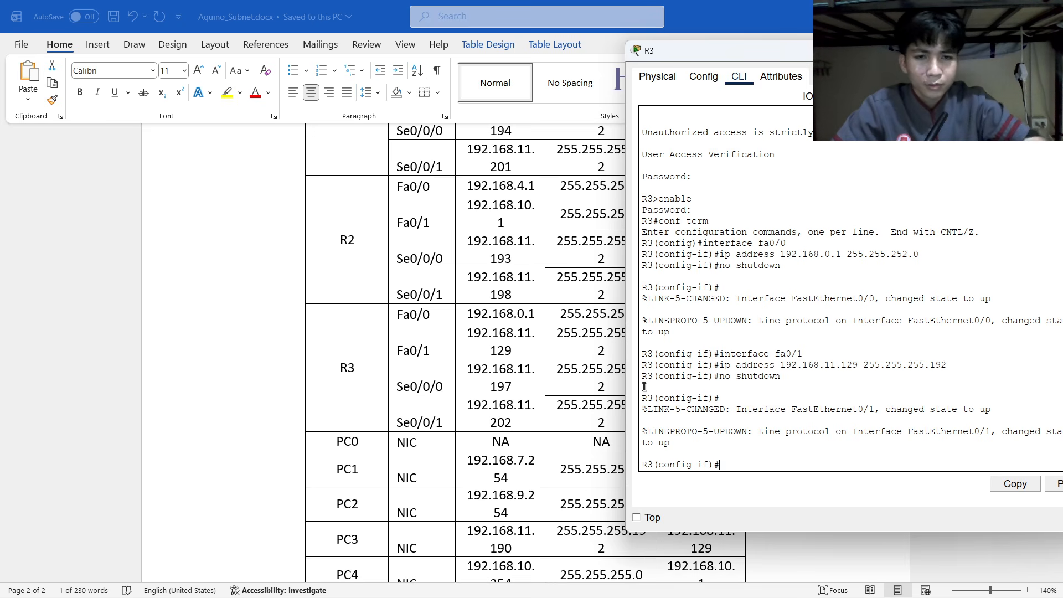
Shift R3's console to uncover the diagram and enter interface se0/0/0.
{"action": "scroll", "coordinate": [470, 330], "scroll_direction": "up", "scroll_amount": 9}
{"action": "scroll", "coordinate": [470, 331], "scroll_direction": "up", "scroll_amount": 15}
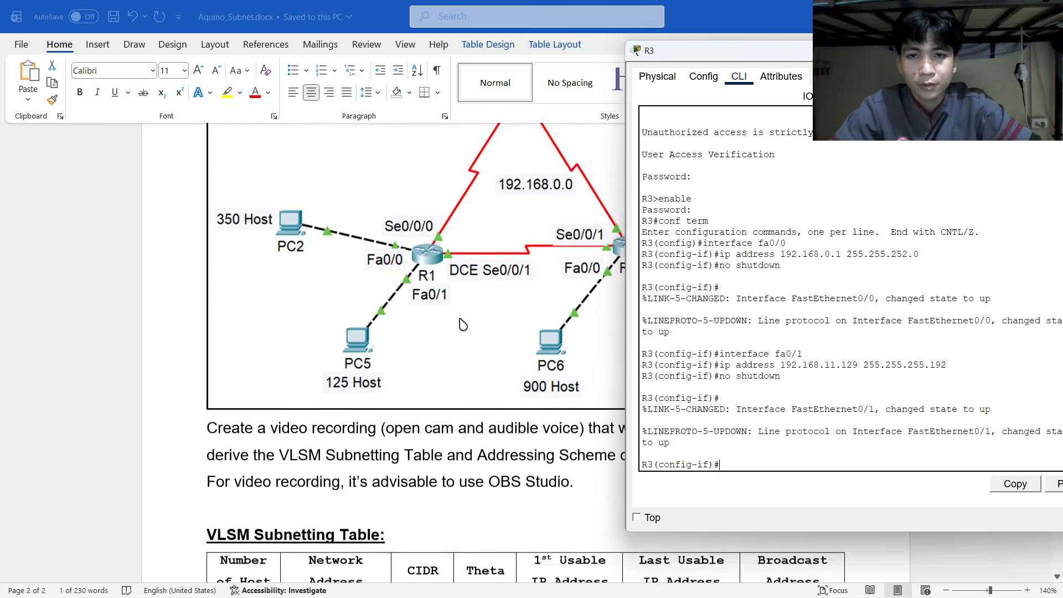
{"action": "scroll", "coordinate": [469, 330], "scroll_direction": "down", "scroll_amount": 3}
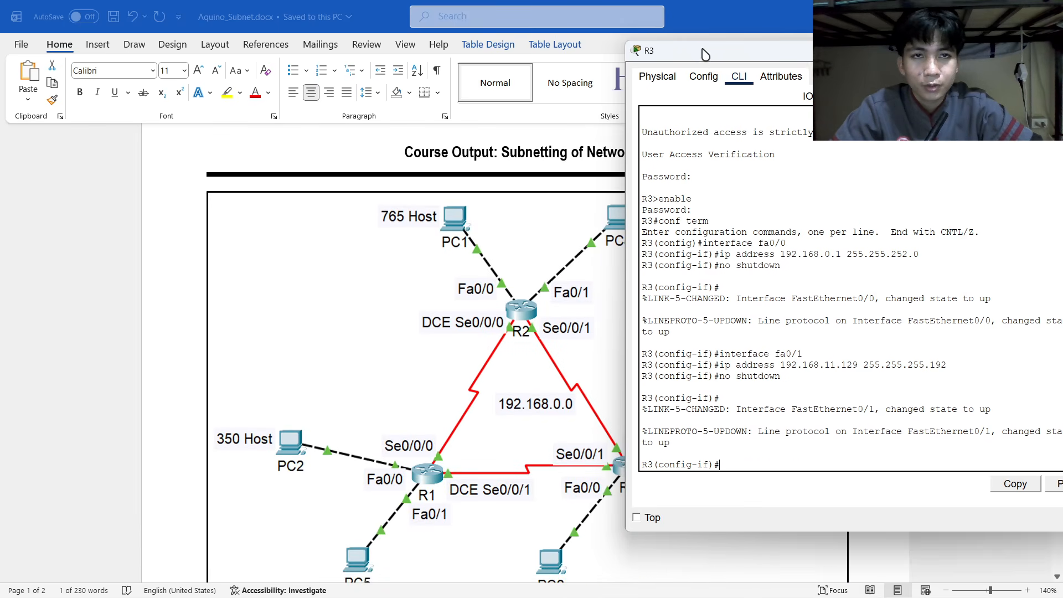
{"action": "mouse_move", "coordinate": [686, 50]}
{"action": "left_mouse_down"}
{"action": "mouse_move", "coordinate": [808, 56]}
{"action": "mouse_move", "coordinate": [681, 53]}
{"action": "left_mouse_up"}
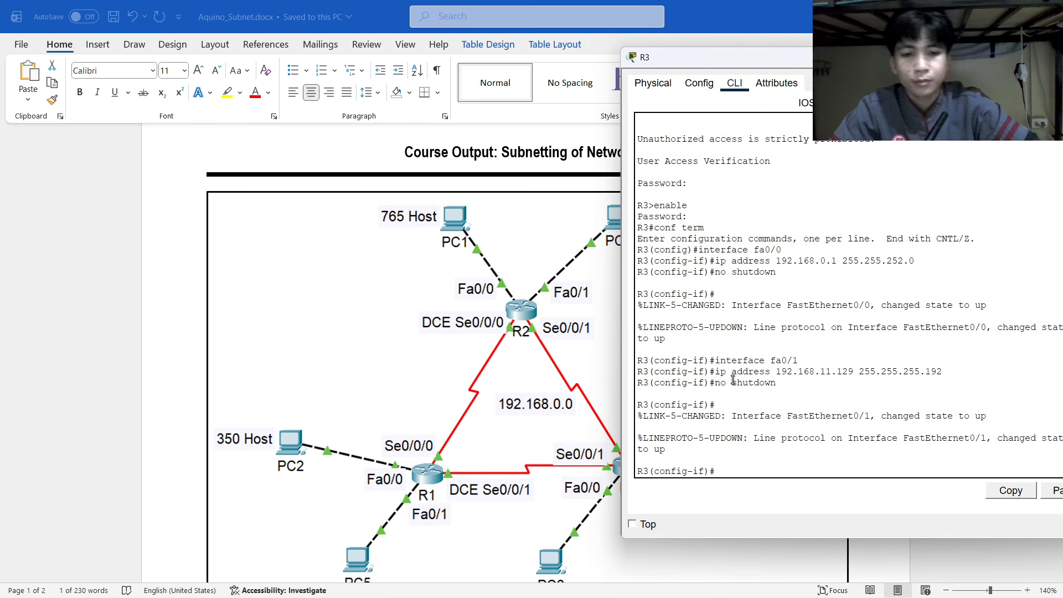
{"action": "type", "text": "inter"}
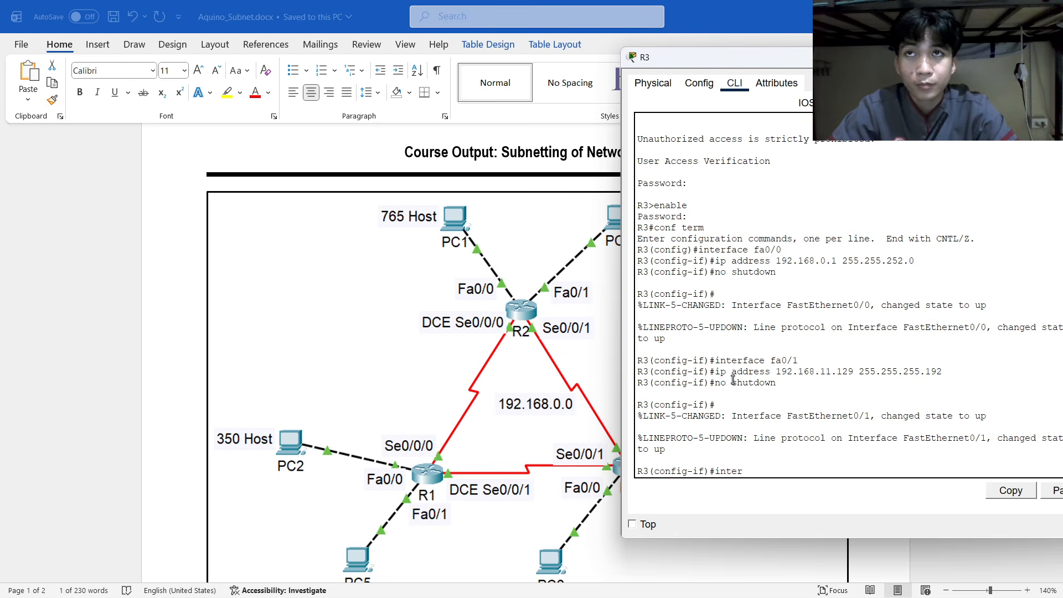
{"action": "type", "text": "face"}
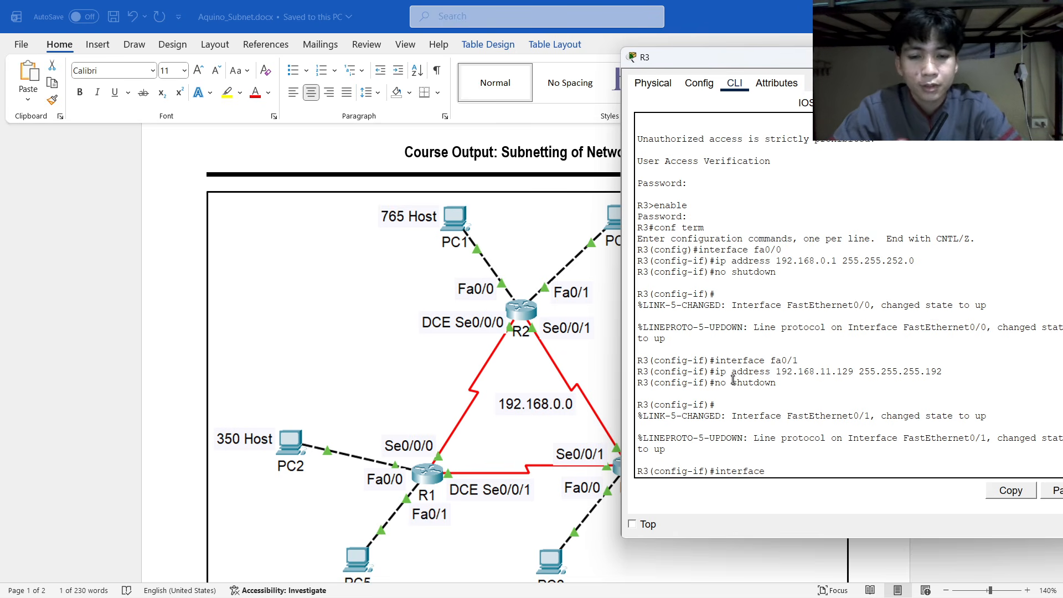
{"action": "type", "text": " se0/"}
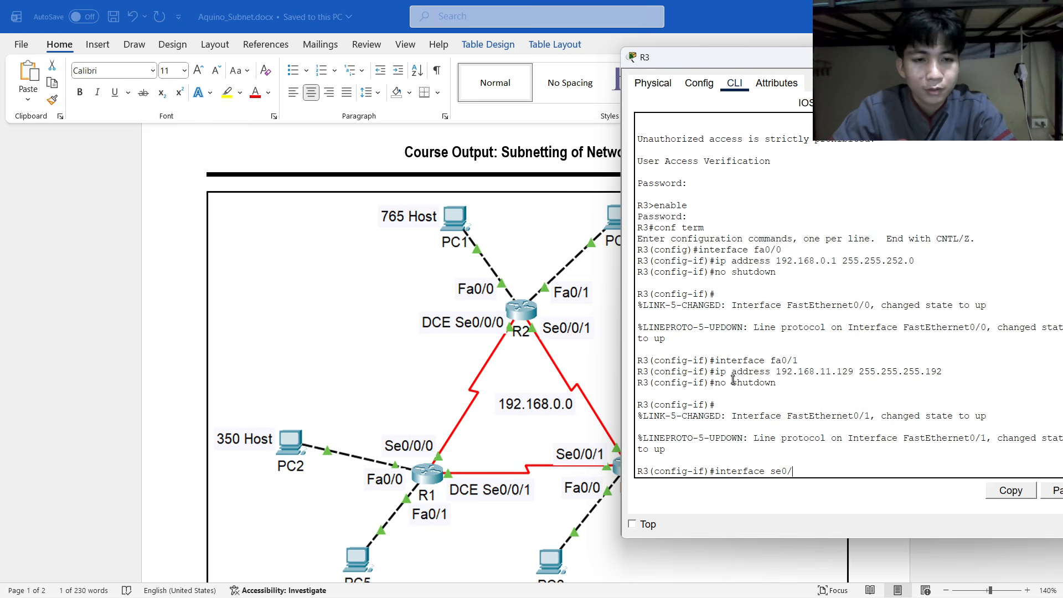
{"action": "type", "text": "0/0"}
{"action": "key", "text": "Return"}
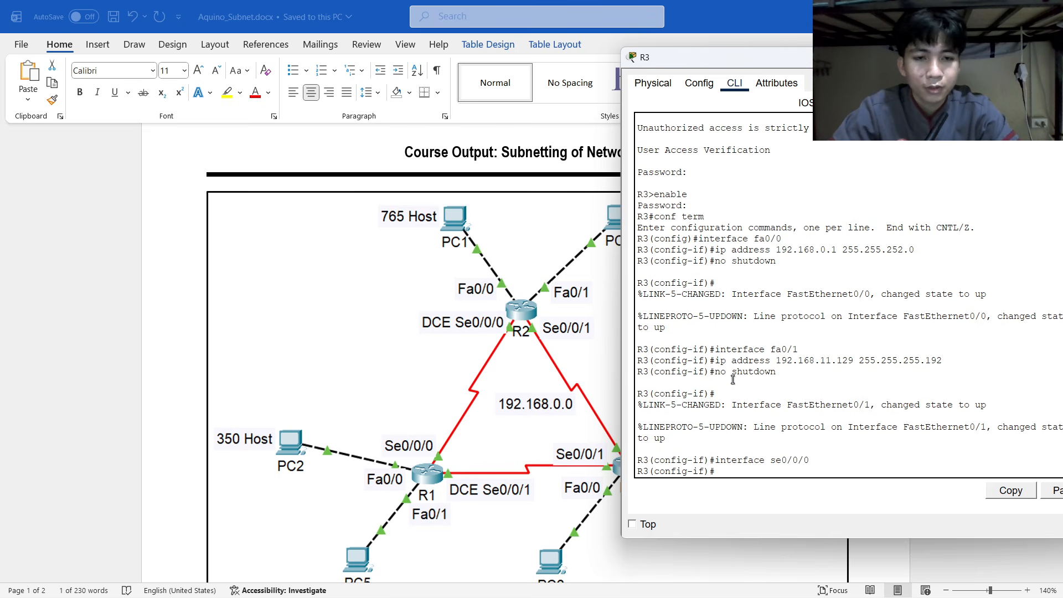
Assign Se0/0/0 the address 192.168.11.197 255.255.255.252, correcting a mistyped mask.
{"action": "type", "text": "ip address"}
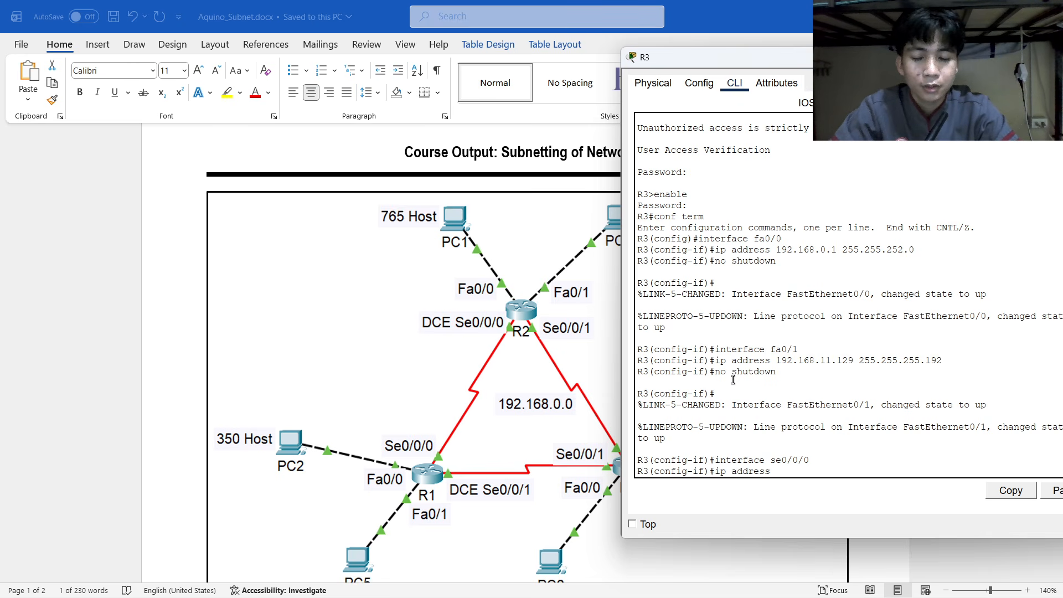
{"action": "key", "text": "alt+Tab"}
{"action": "key", "text": "alt+Tab"}
{"action": "key", "text": "alt+Tab"}
{"action": "scroll", "coordinate": [635, 376], "scroll_direction": "down", "scroll_amount": 20}
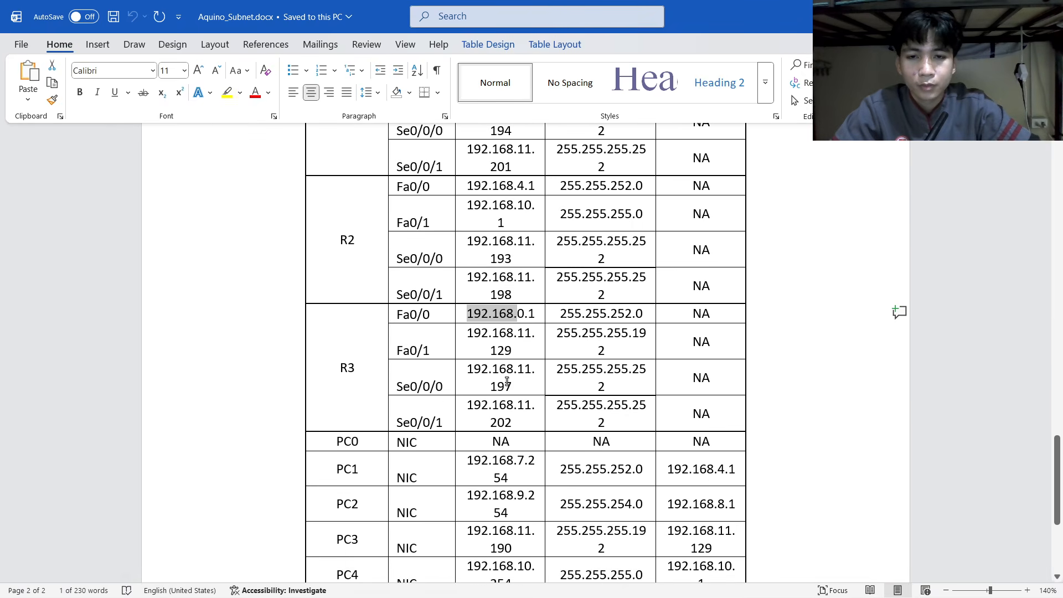
{"action": "key", "text": "alt+Tab"}
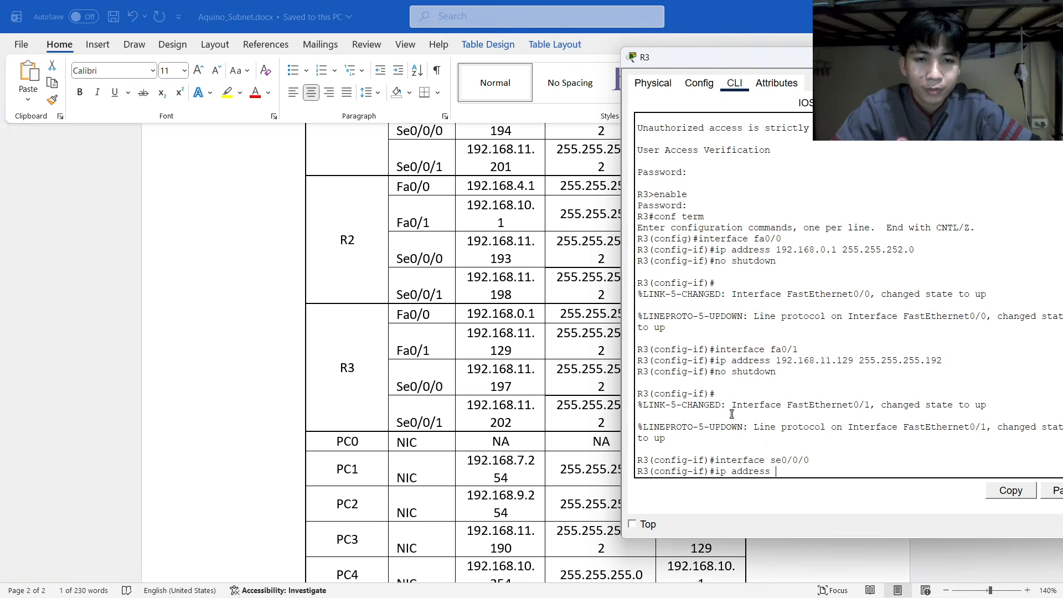
{"action": "type", "text": "2."}
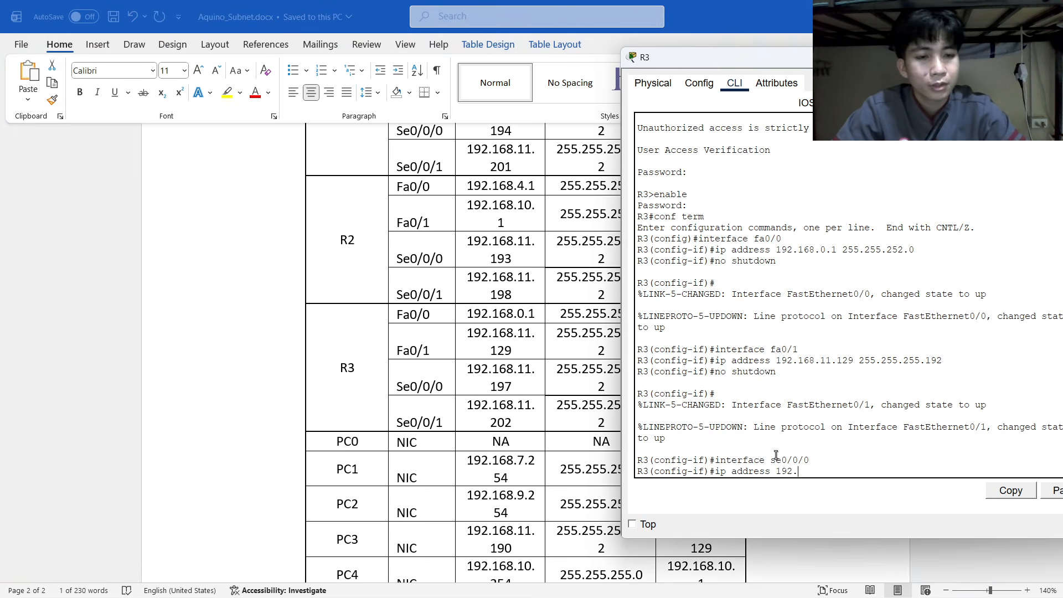
{"action": "type", "text": "168.11."}
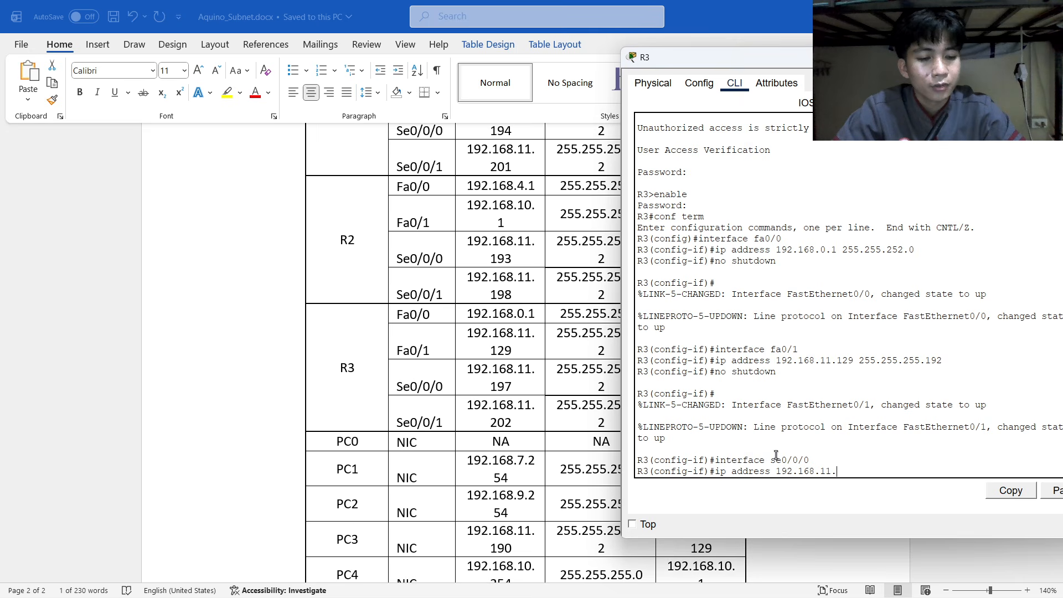
{"action": "type", "text": "197"}
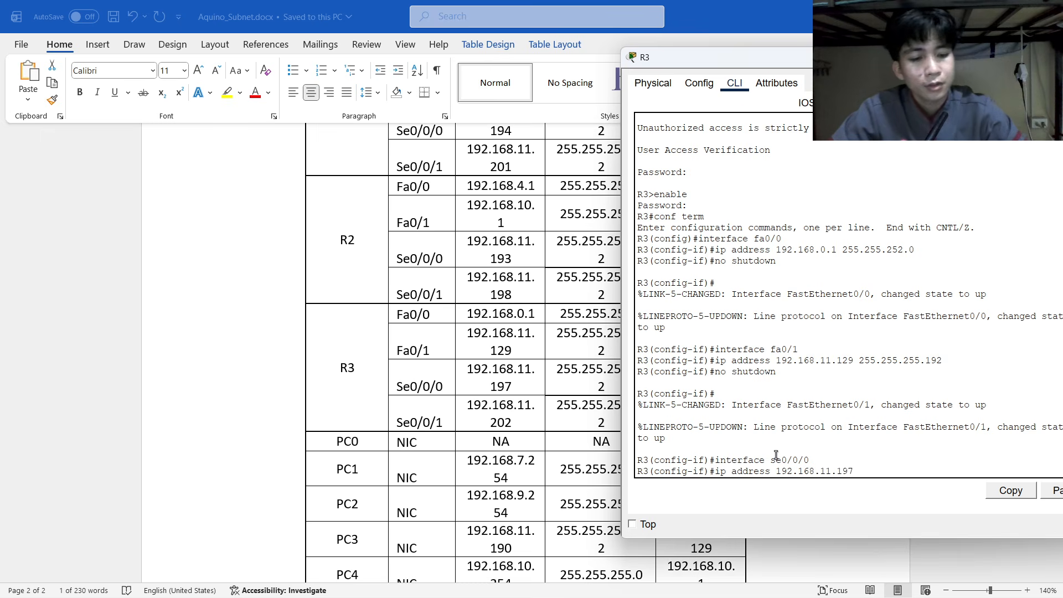
{"action": "type", "text": " 2525"}
{"action": "key", "text": "BackSpace"}
{"action": "key", "text": "BackSpace"}
{"action": "type", "text": "5"}
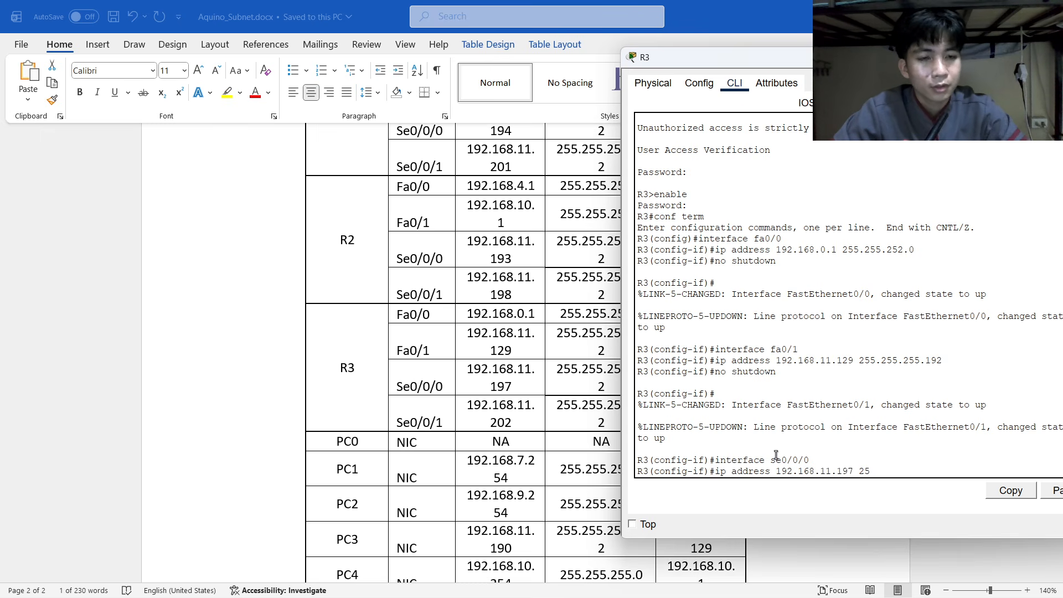
{"action": "type", "text": ".255.255.252"}
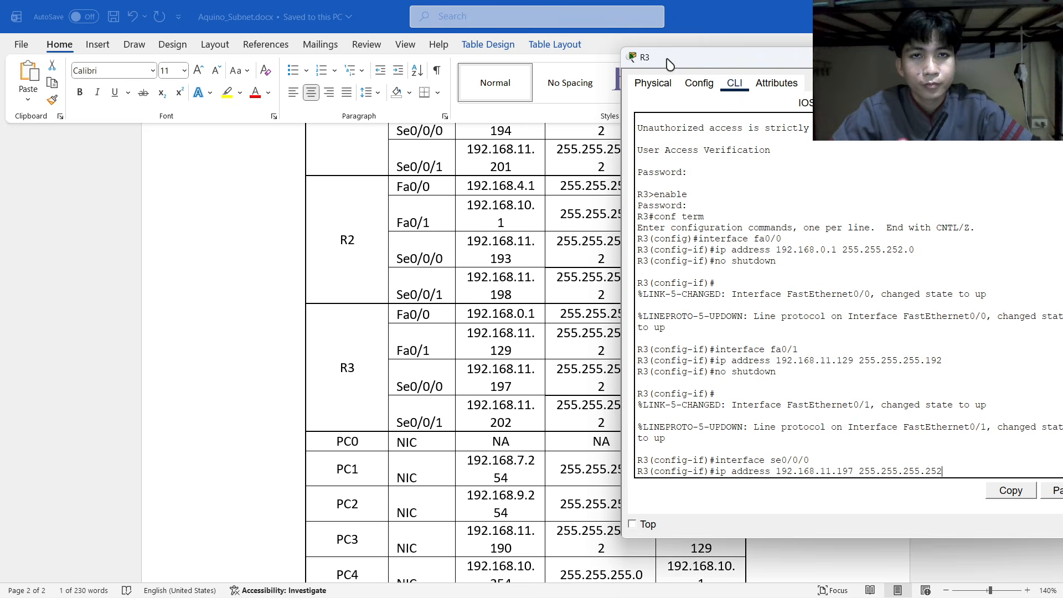
{"action": "mouse_move", "coordinate": [668, 63]}
{"action": "left_mouse_down"}
{"action": "mouse_move", "coordinate": [755, 61]}
{"action": "mouse_move", "coordinate": [668, 63]}
{"action": "left_mouse_up"}
{"action": "key", "text": "Return"}
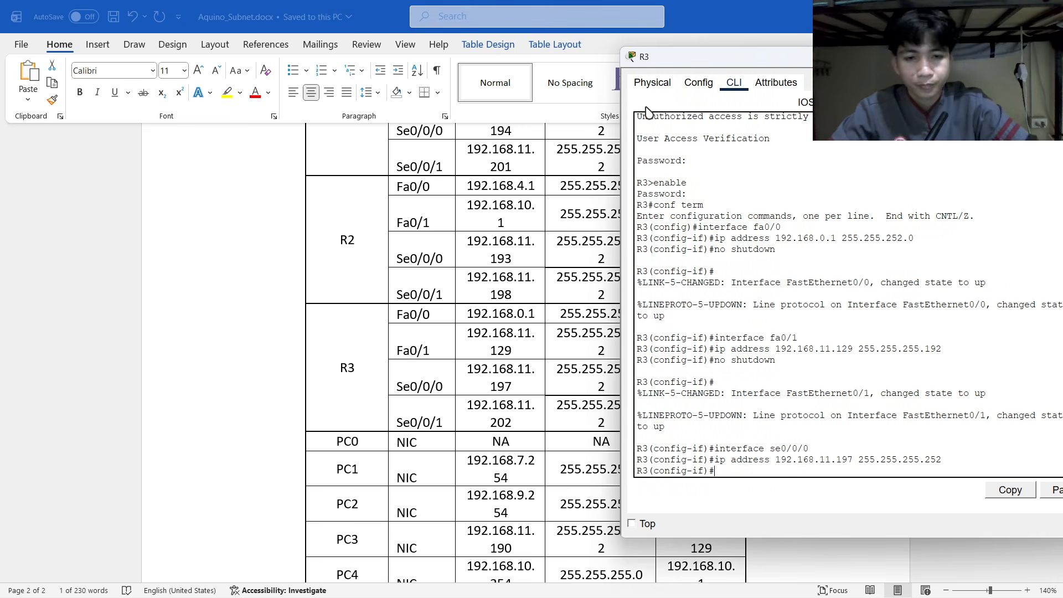
Set Se0/0/0's clock rate to 9600 and enable it with no shutdown.
{"action": "scroll", "coordinate": [483, 206], "scroll_direction": "up", "scroll_amount": 15}
{"action": "scroll", "coordinate": [483, 206], "scroll_direction": "up", "scroll_amount": 4}
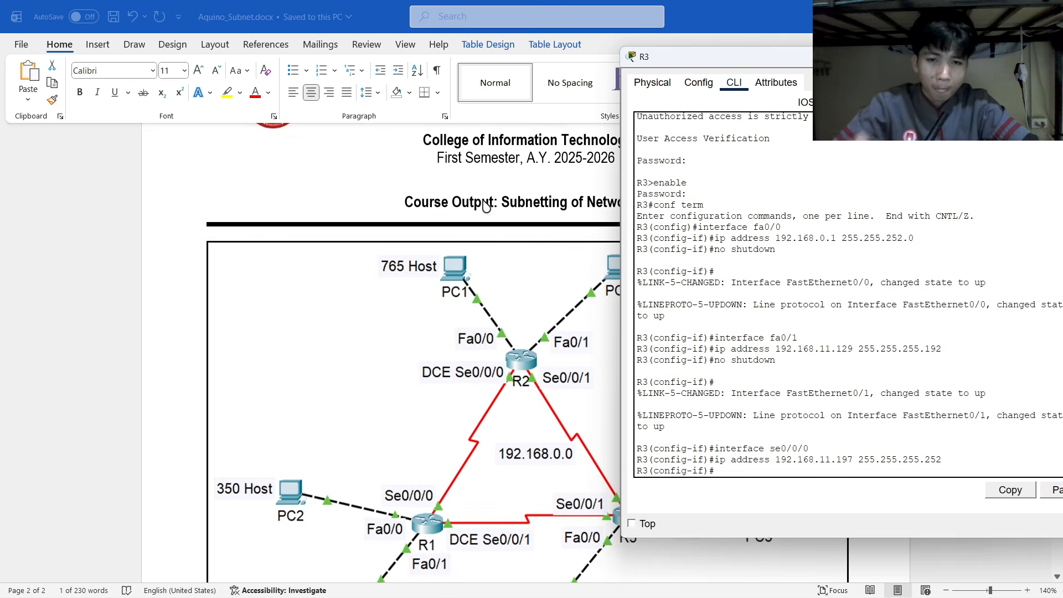
{"action": "left_click_drag", "start_coordinate": [718, 62], "coordinate": [709, 68]}
{"action": "type", "text": "cl"}
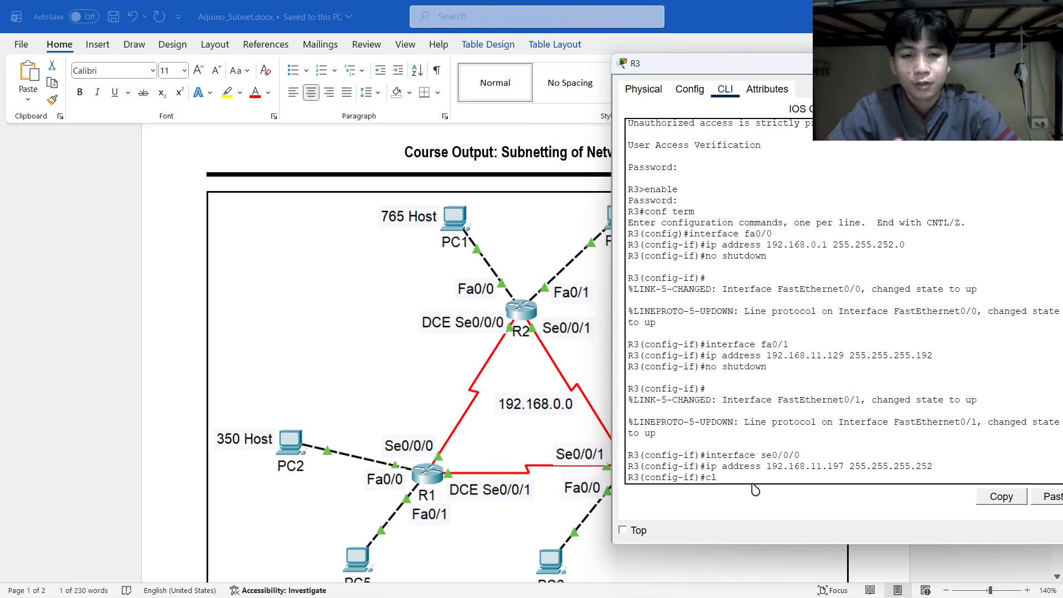
{"action": "type", "text": "ock rate "}
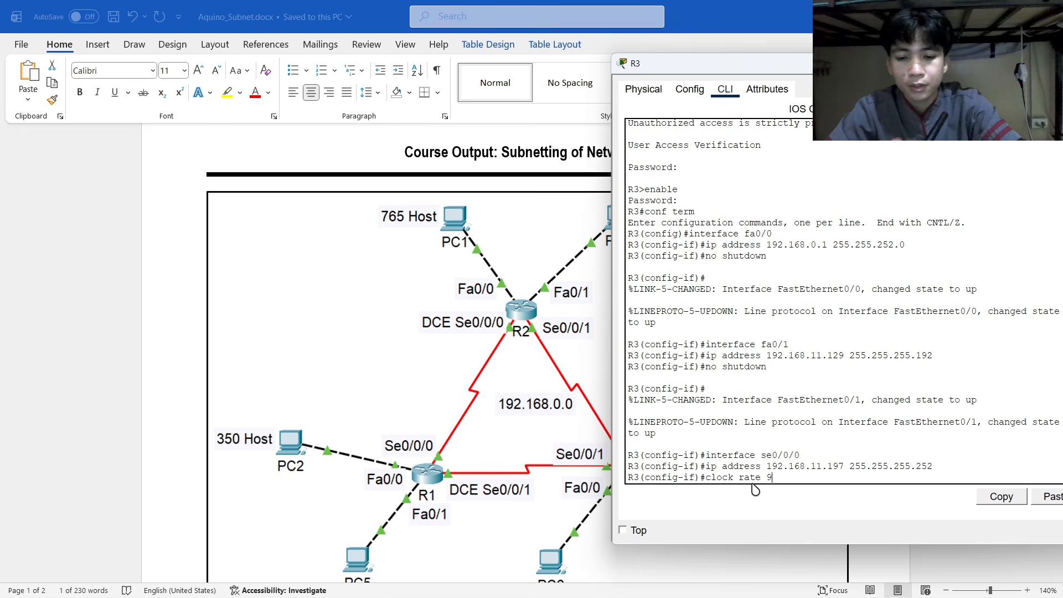
{"action": "type", "text": "9600"}
{"action": "key", "text": "Return"}
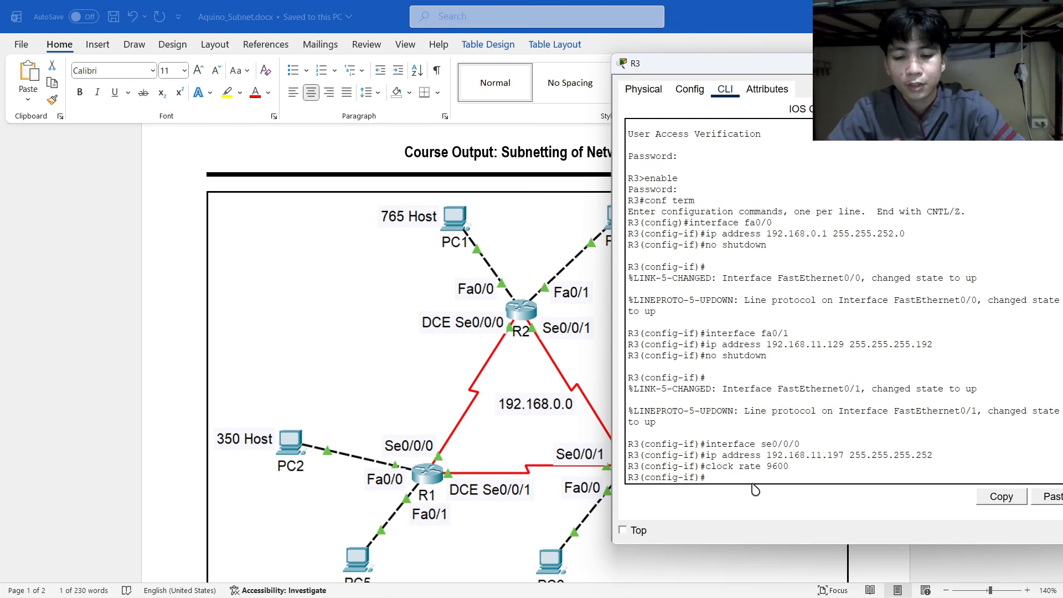
{"action": "type", "text": "no shut"}
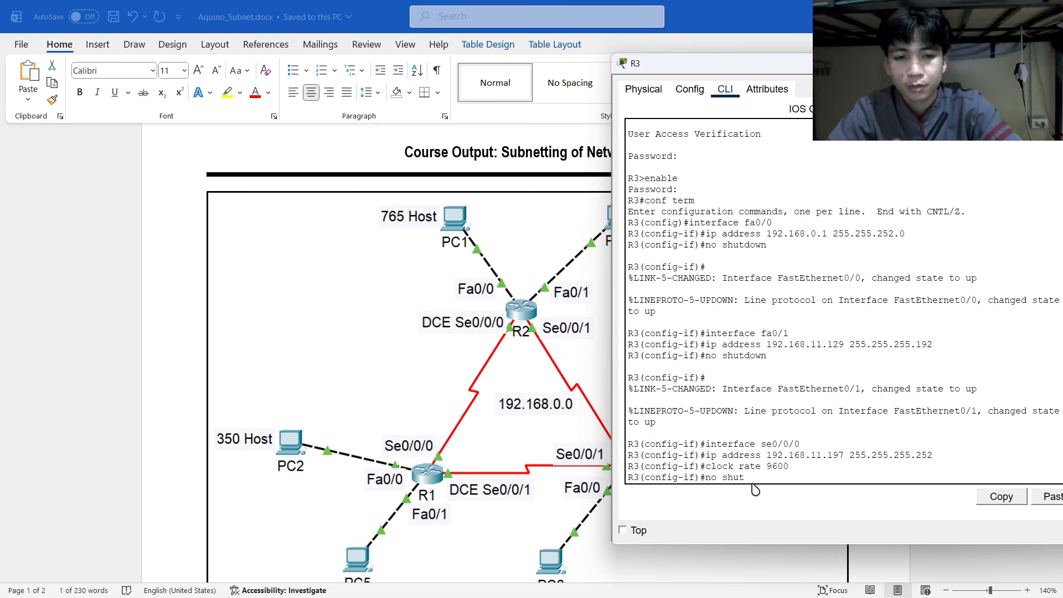
{"action": "type", "text": "do"}
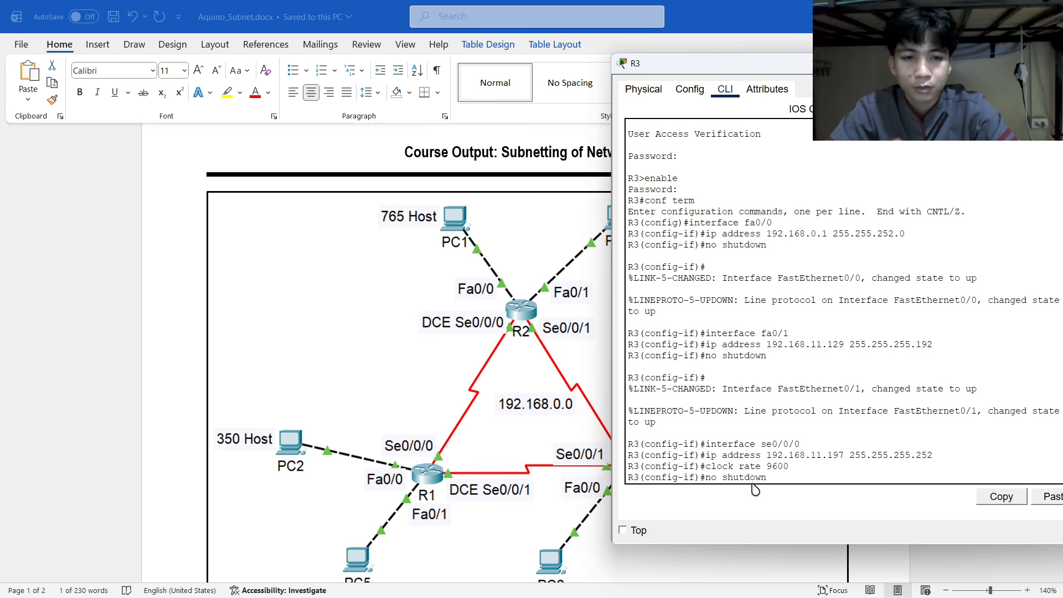
{"action": "type", "text": "wn"}
{"action": "key", "text": "Return"}
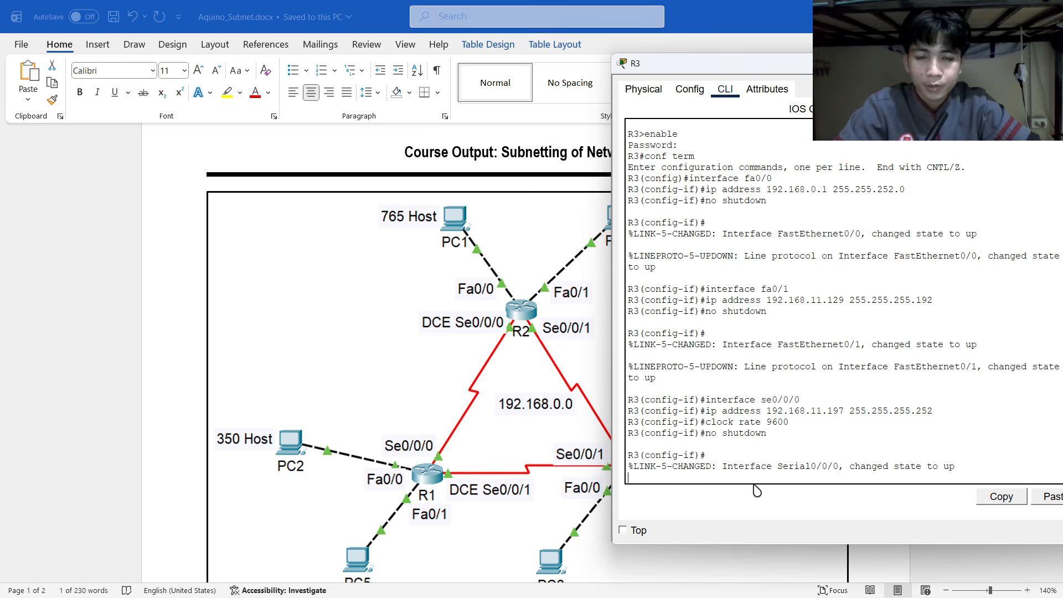
{"action": "key", "text": "alt+Tab"}
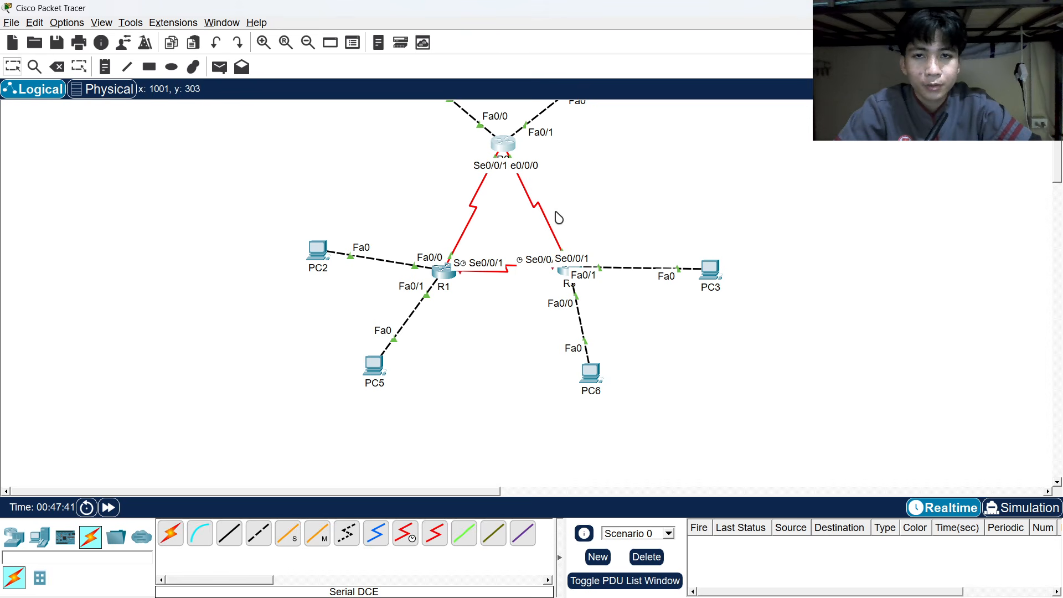
Nudge R3 in the topology and enter interface se0/0/1 in its CLI.
{"action": "mouse_move", "coordinate": [565, 277]}
{"action": "left_mouse_down"}
{"action": "mouse_move", "coordinate": [628, 226]}
{"action": "mouse_move", "coordinate": [603, 263]}
{"action": "mouse_move", "coordinate": [569, 280]}
{"action": "left_mouse_up"}
{"action": "key", "text": "alt+Tab"}
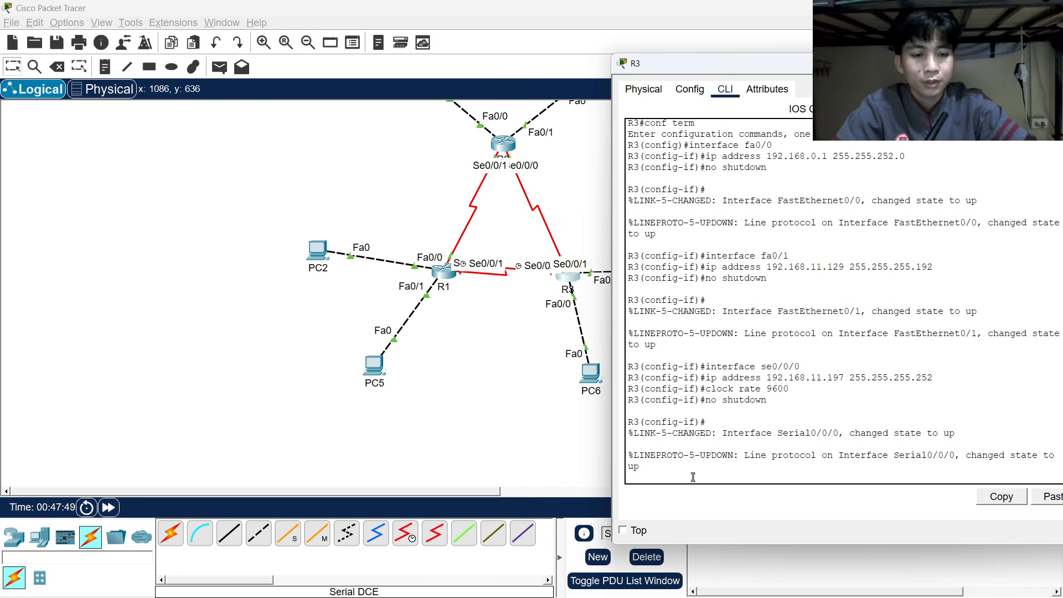
{"action": "key", "text": "Return"}
{"action": "type", "text": "inte"}
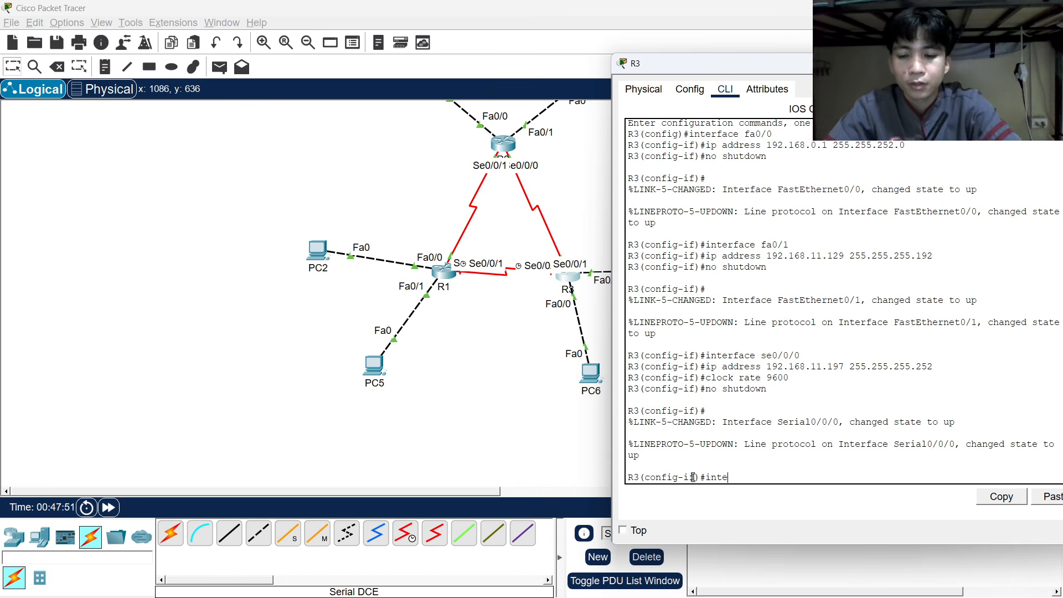
{"action": "type", "text": "rface se/"}
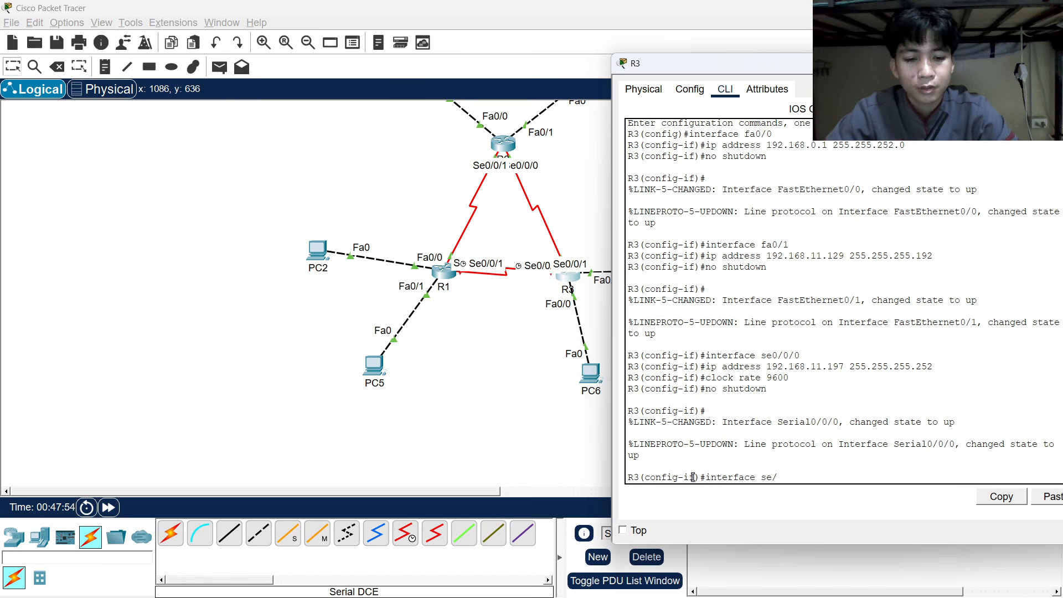
{"action": "key", "text": "BackSpace"}
{"action": "type", "text": "0/0/1"}
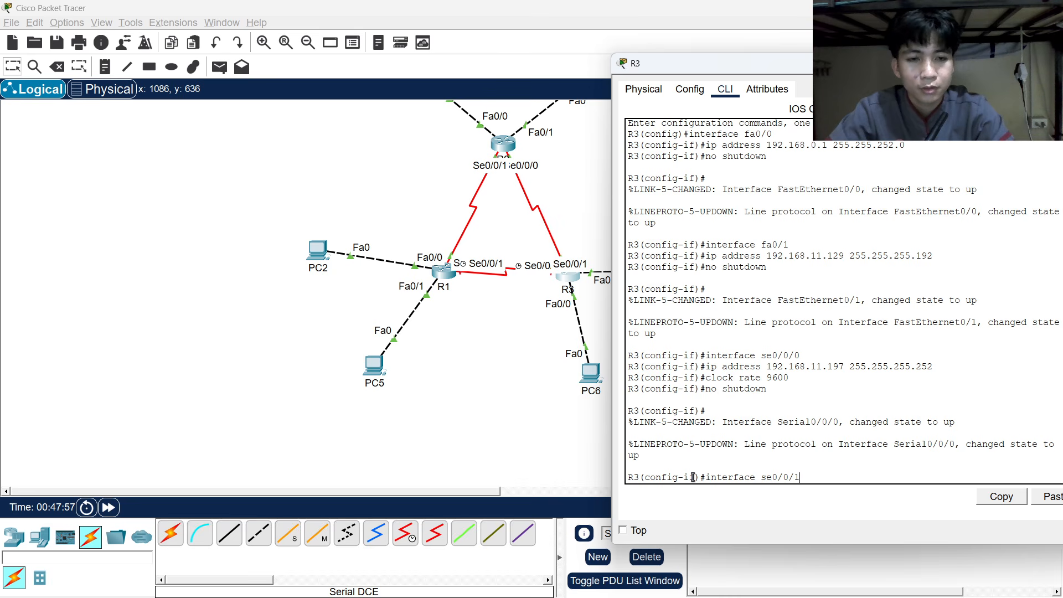
{"action": "key", "text": "Return"}
Give Se0/0/1 the address 192.168.11.202 255.255.255.252, looking it up in the Word table.
{"action": "type", "text": "ip"}
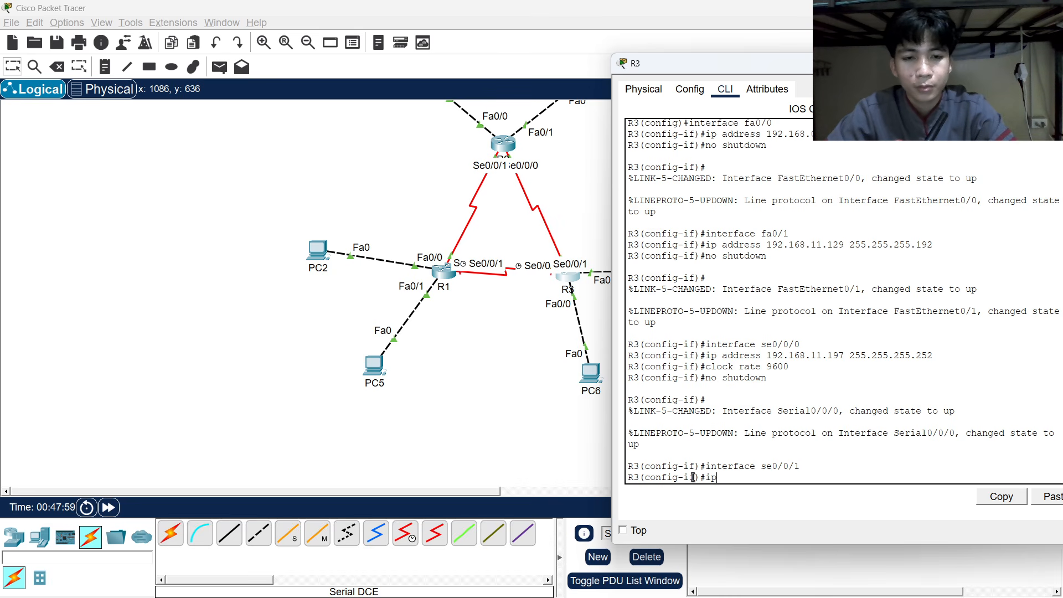
{"action": "type", "text": " address"}
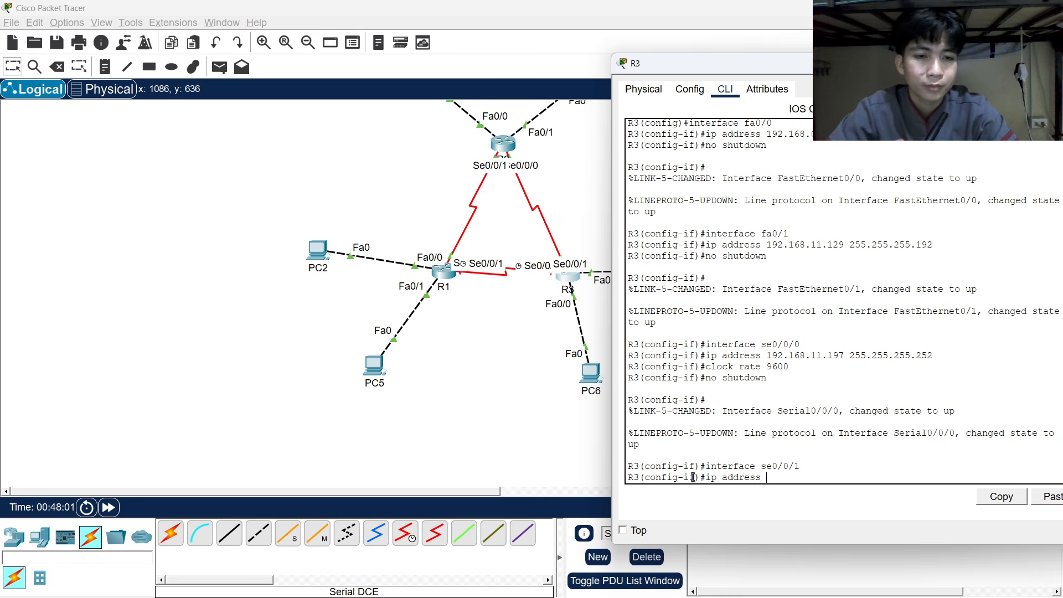
{"action": "key", "text": "alt+Tab"}
{"action": "left_click", "coordinate": [601, 285]}
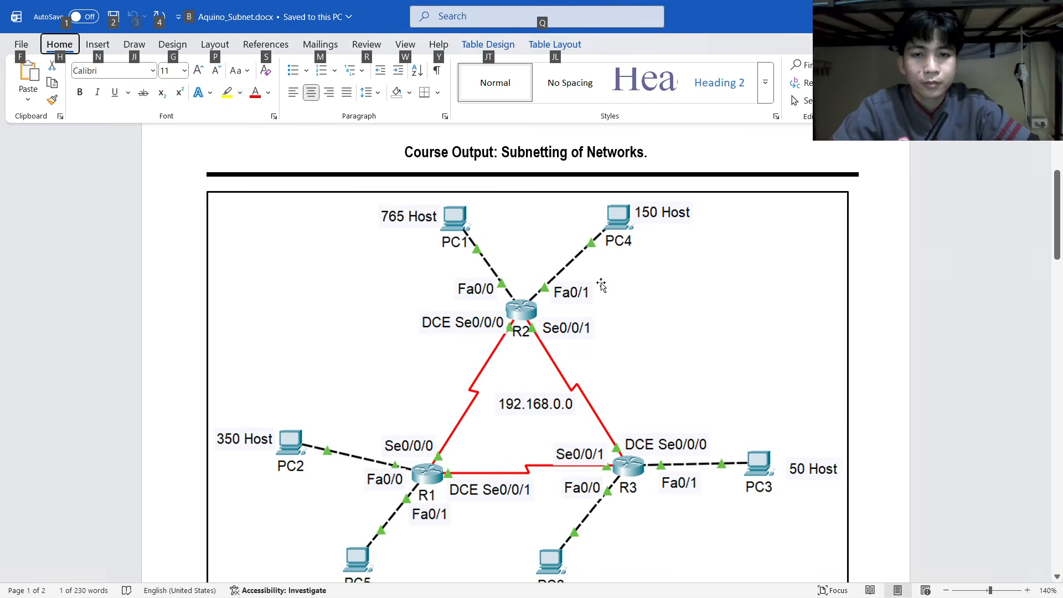
{"action": "scroll", "coordinate": [601, 286], "scroll_direction": "down", "scroll_amount": 20}
{"action": "left_click_drag", "start_coordinate": [467, 313], "coordinate": [517, 314]}
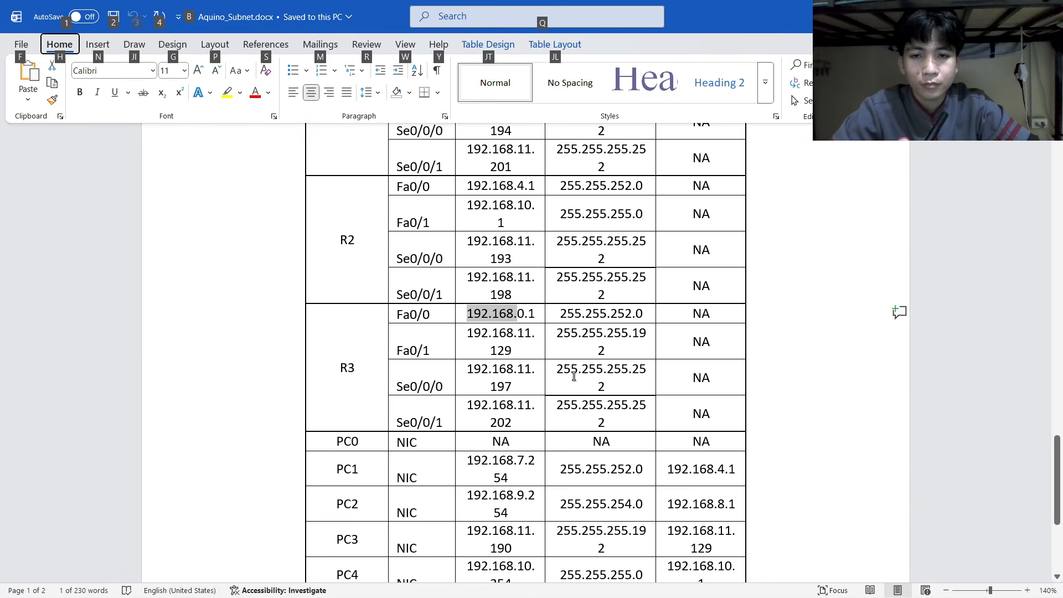
{"action": "left_click", "coordinate": [477, 408]}
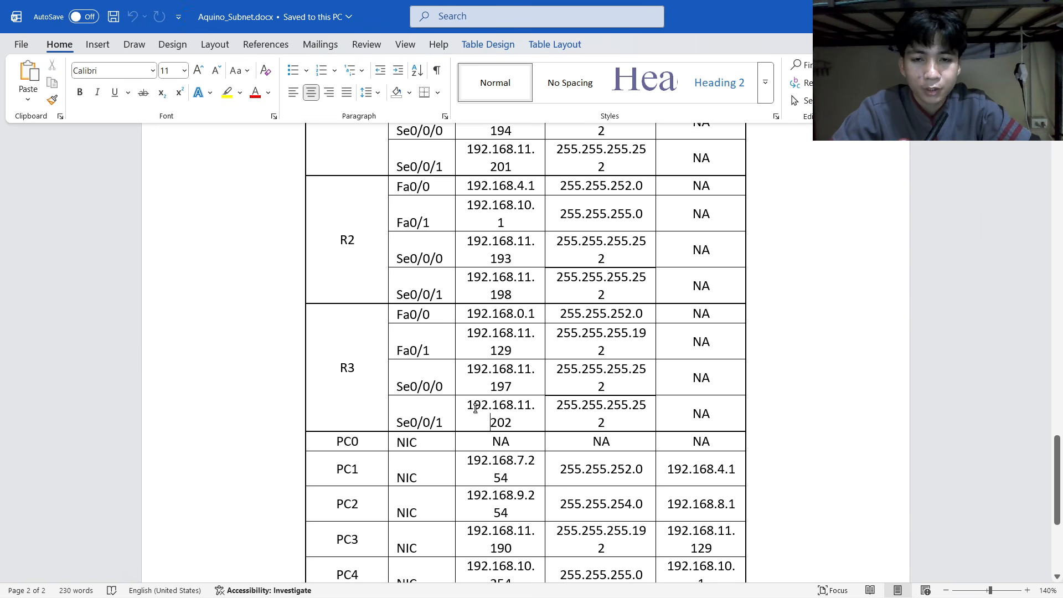
{"action": "key", "text": "alt+Tab"}
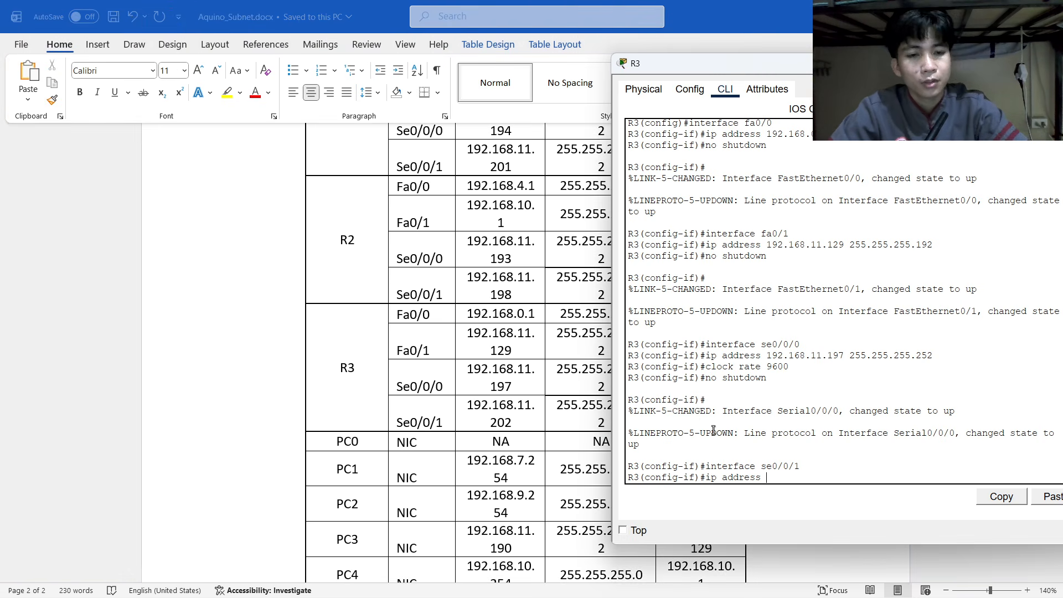
{"action": "type", "text": "192.1"}
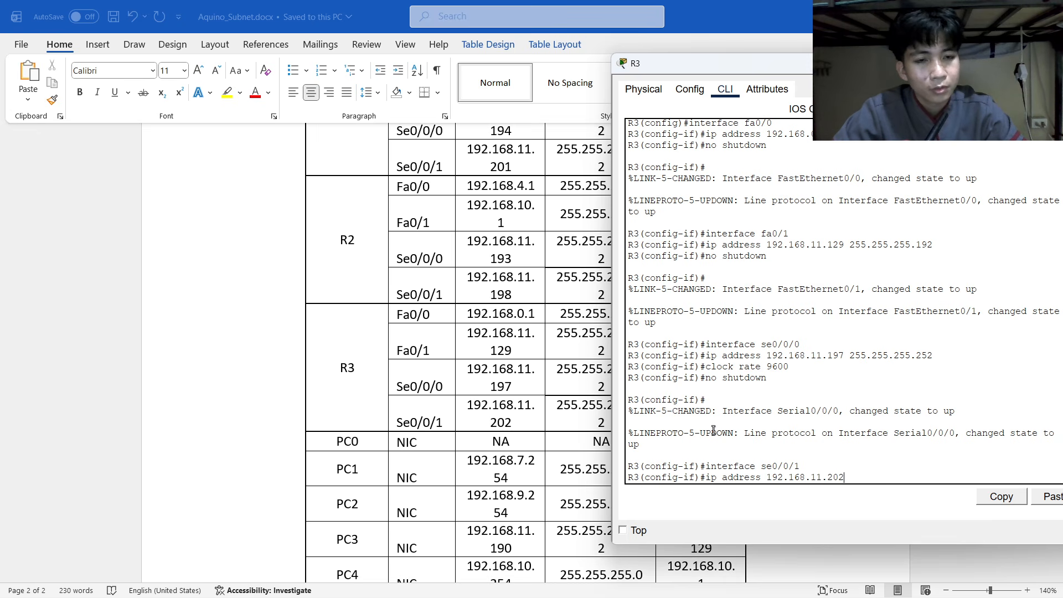
{"action": "type", "text": "68.11.202"}
{"action": "key", "text": "alt+Tab"}
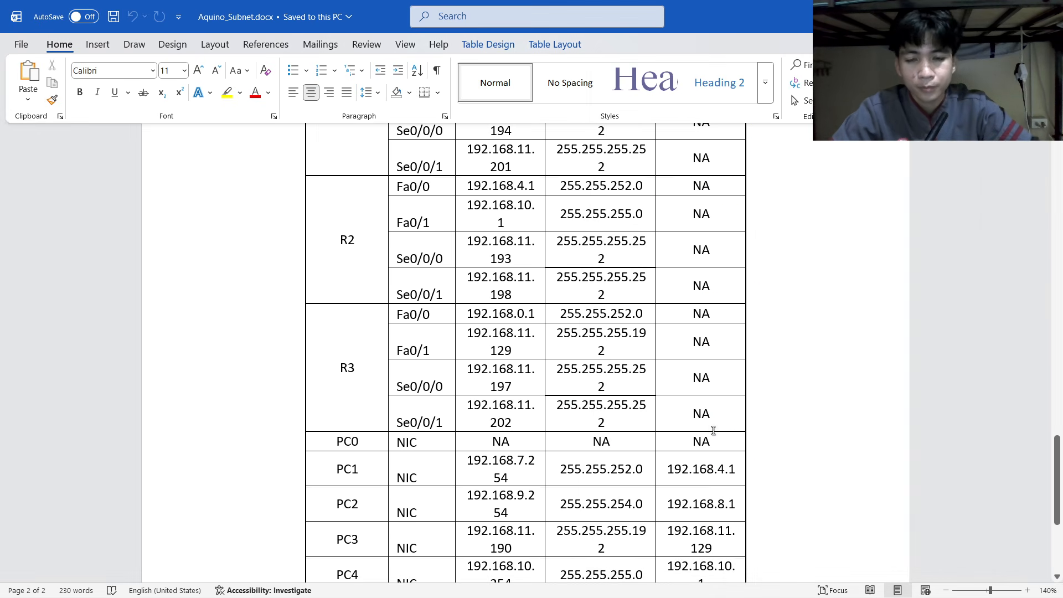
{"action": "key", "text": "alt+Tab"}
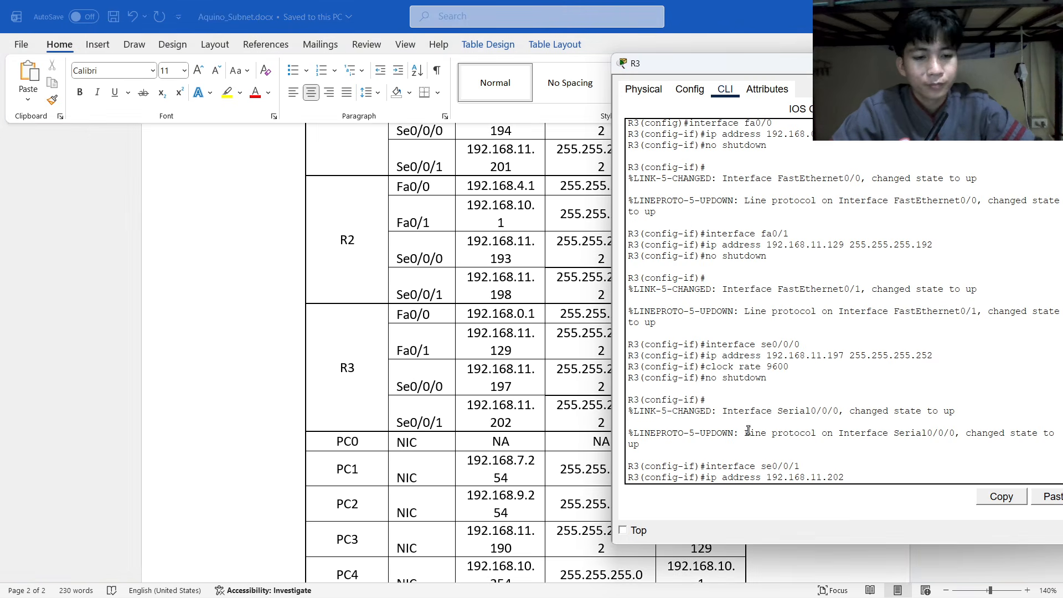
{"action": "type", "text": "255.255.255.252"}
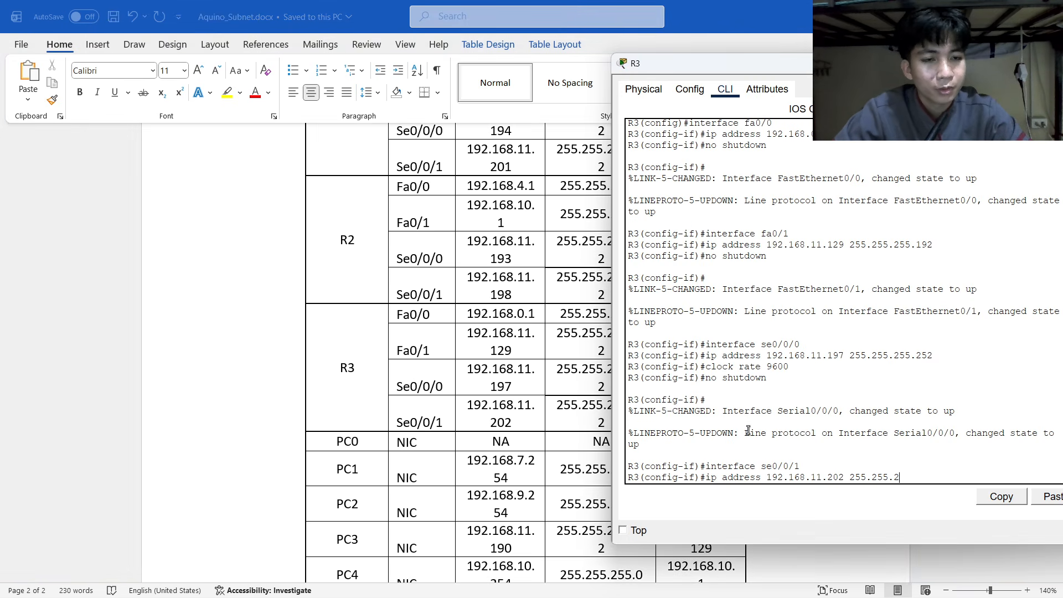
{"action": "key", "text": "Return"}
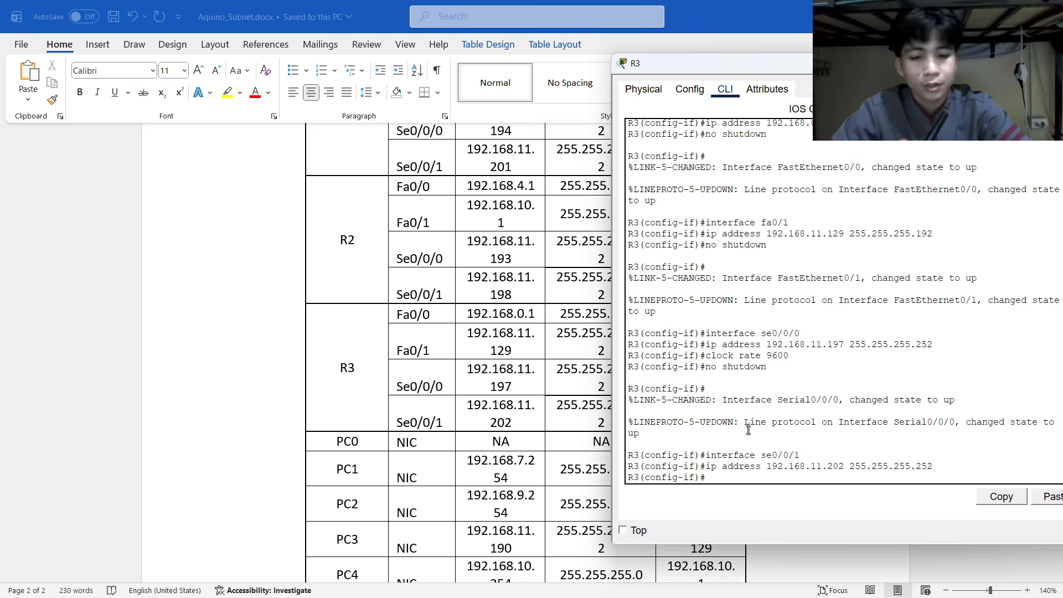
Enable Se0/0/1 with no shutdown and refresh the prompt.
{"action": "type", "text": "no shut"}
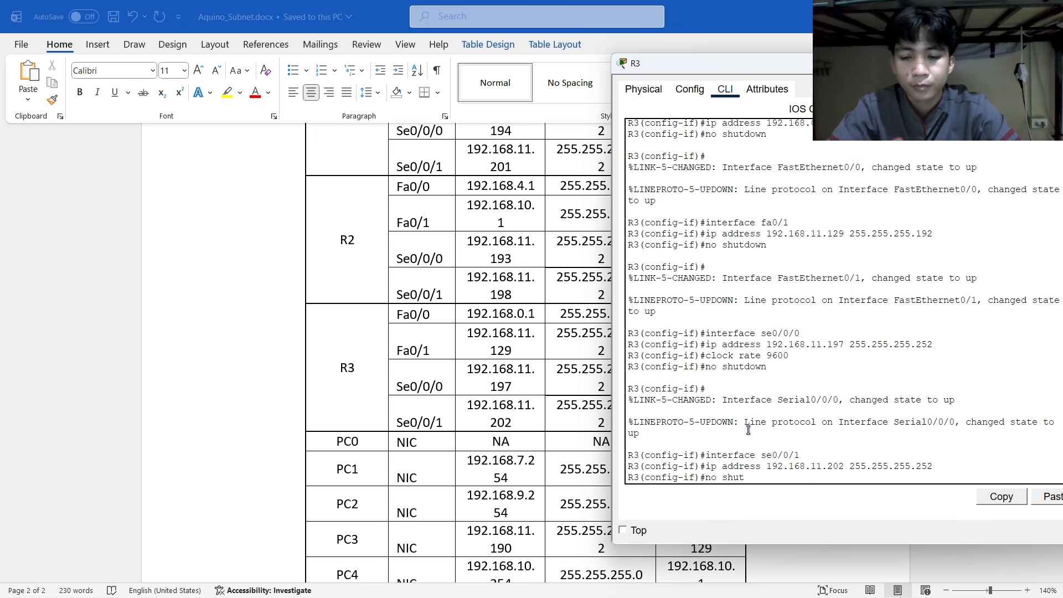
{"action": "type", "text": "down"}
{"action": "key", "text": "Return"}
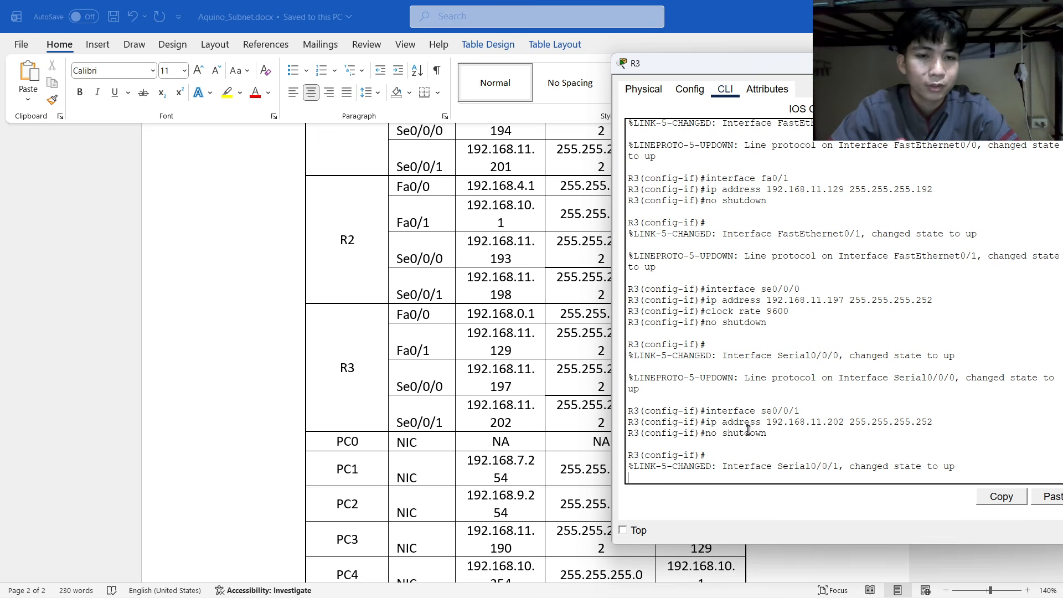
{"action": "key", "text": "Return"}
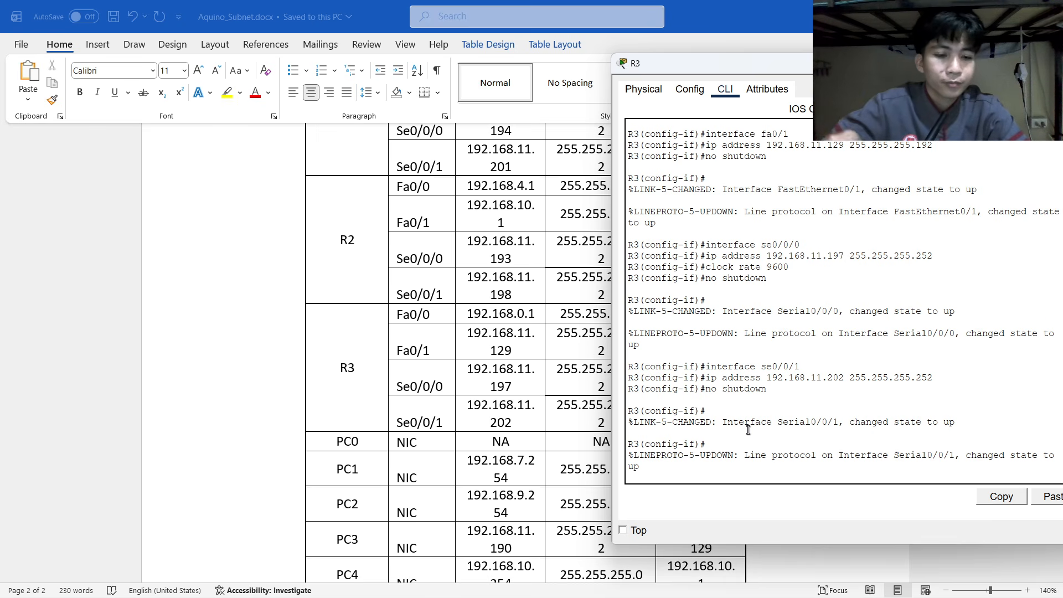
{"action": "key", "text": "Return"}
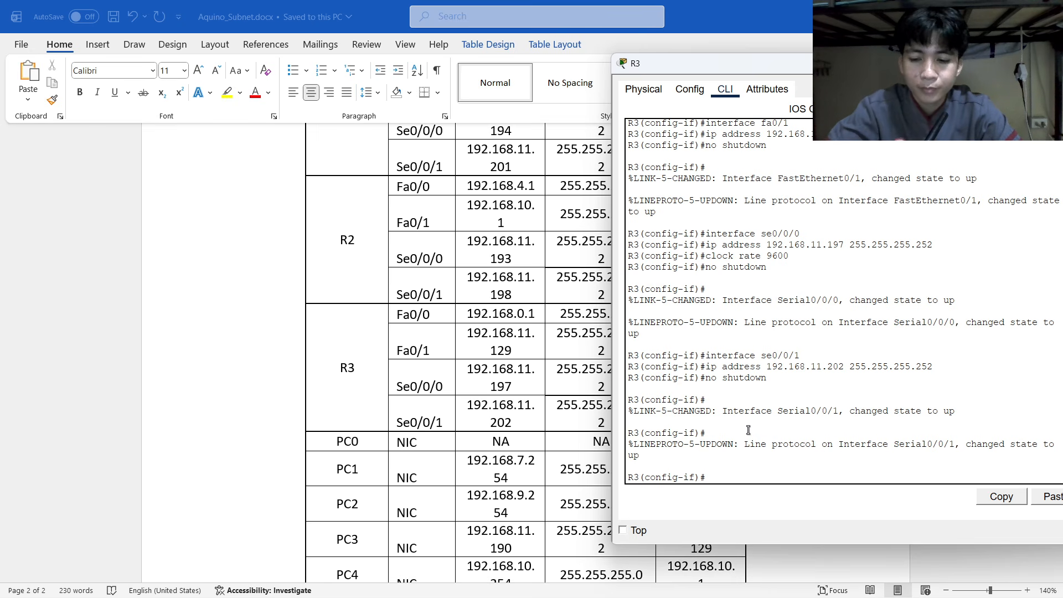
{"action": "type", "text": "exit"}
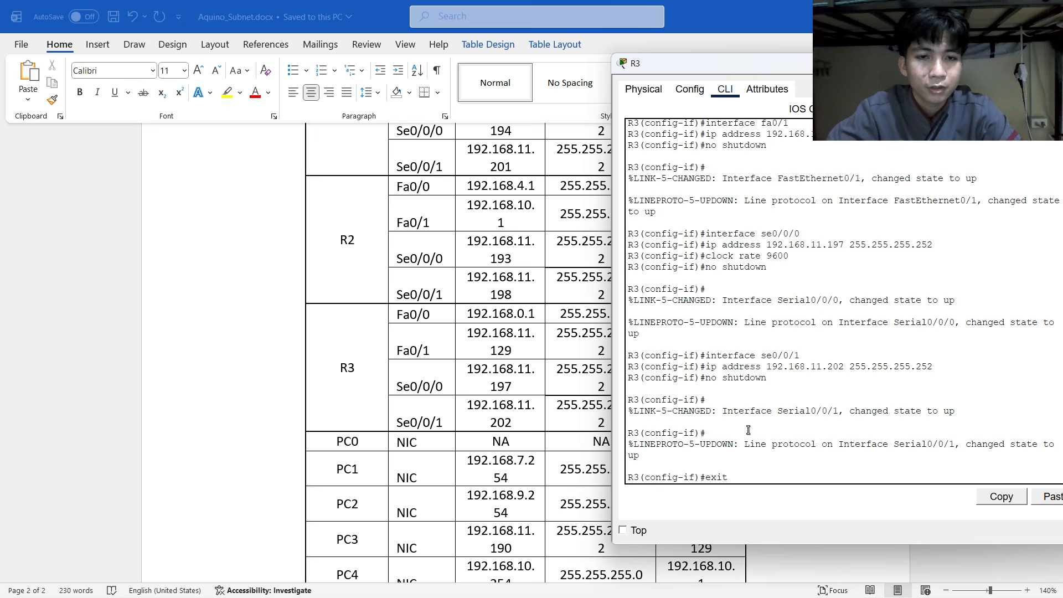
{"action": "key", "text": "BackSpace"}
{"action": "key", "text": "BackSpace"}
{"action": "key", "text": "BackSpace"}
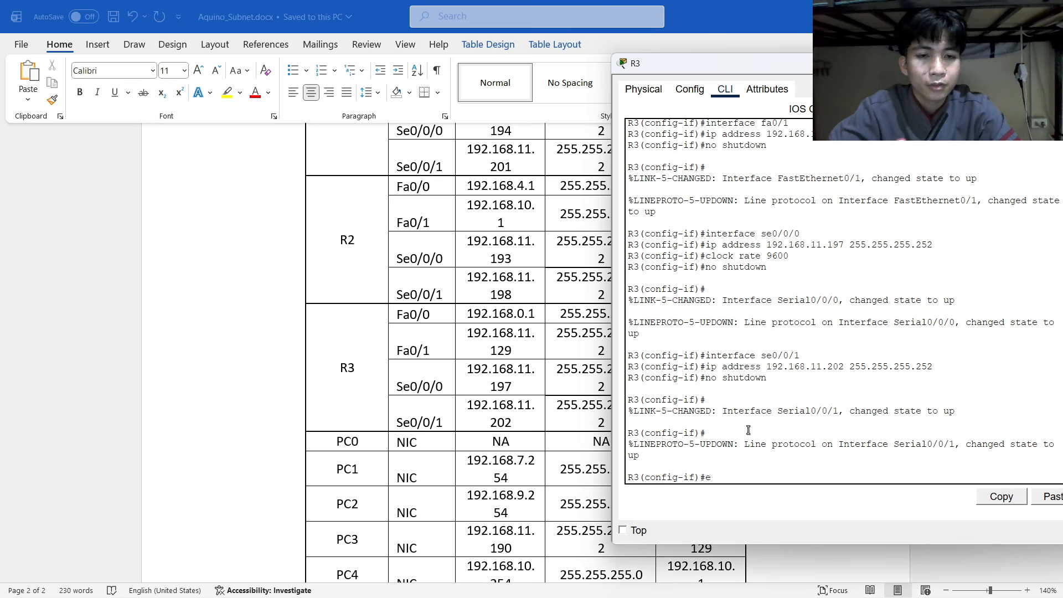
{"action": "key", "text": "alt+Tab"}
{"action": "key", "text": "Tab"}
{"action": "key", "text": "Tab"}
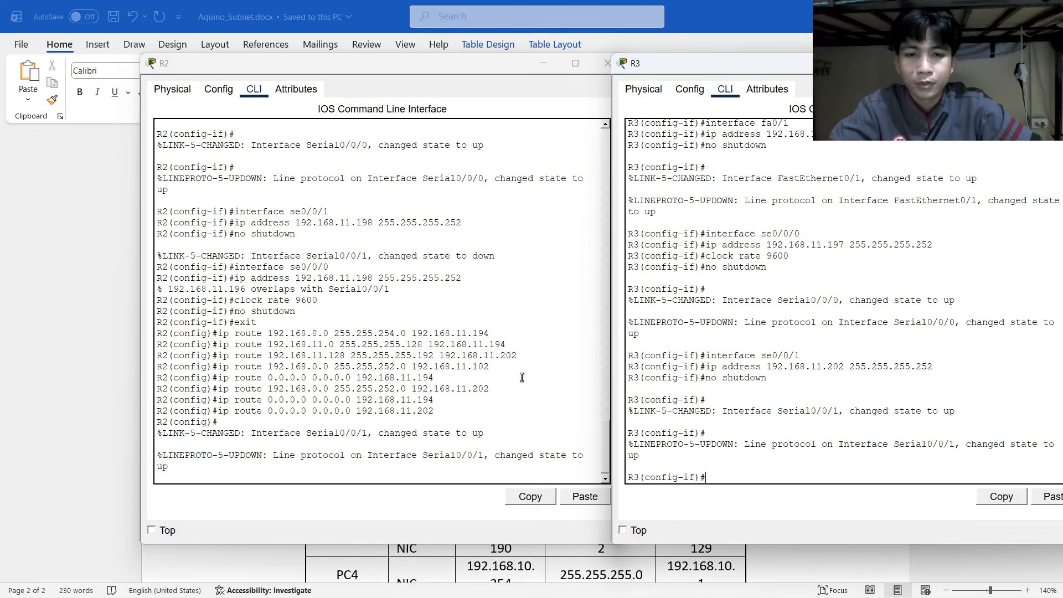
{"action": "left_click", "coordinate": [543, 63]}
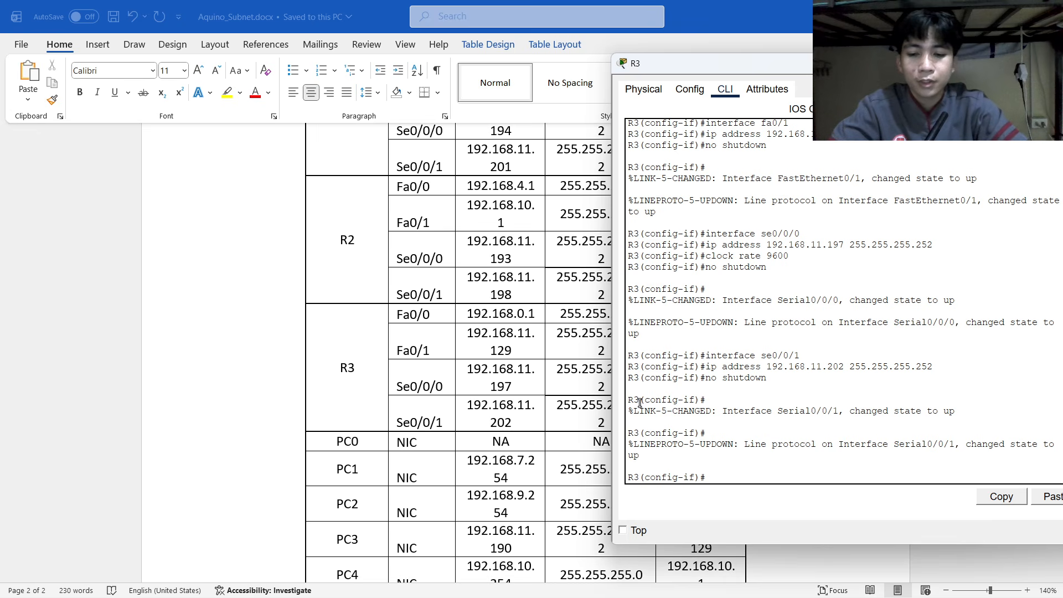
{"action": "type", "text": "exit"}
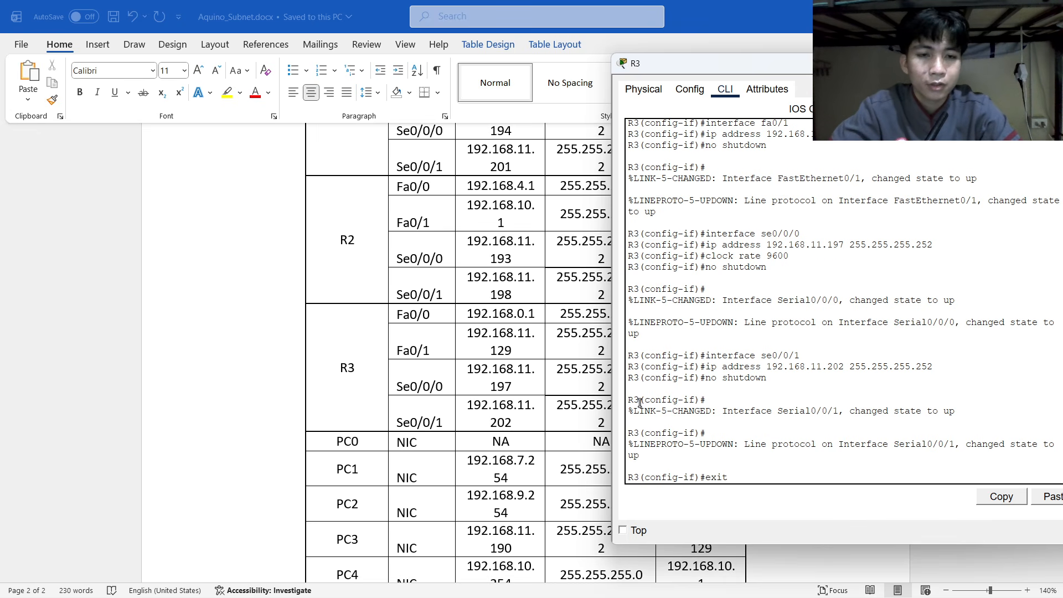
Return to global configuration, begin an ip route command, and uncover the diagram and addressing table.
{"action": "key", "text": "Return"}
{"action": "type", "text": "ip route"}
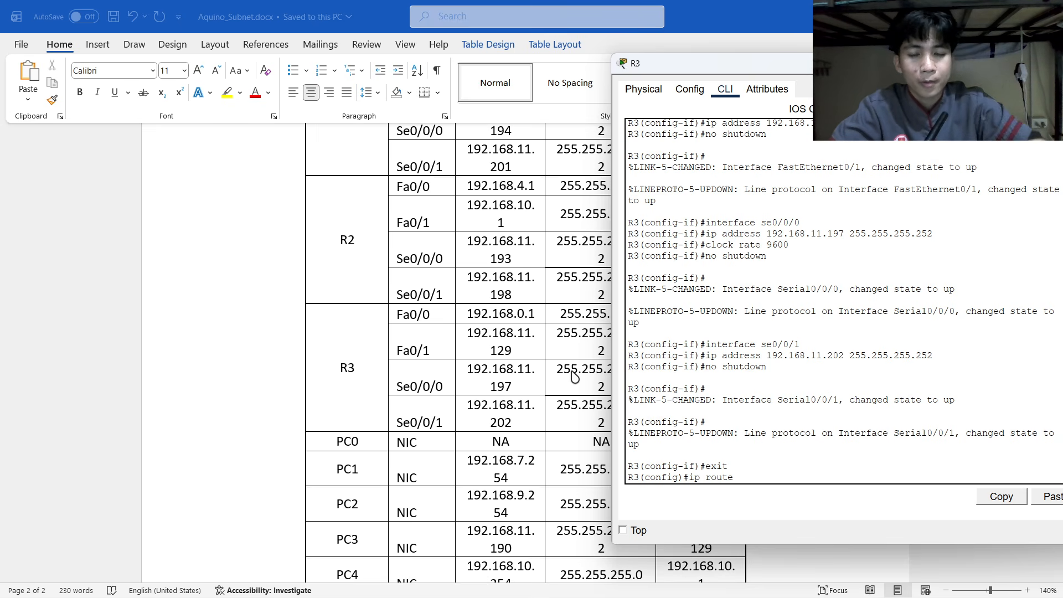
{"action": "key", "text": "alt+Tab"}
{"action": "key", "text": "alt+Tab"}
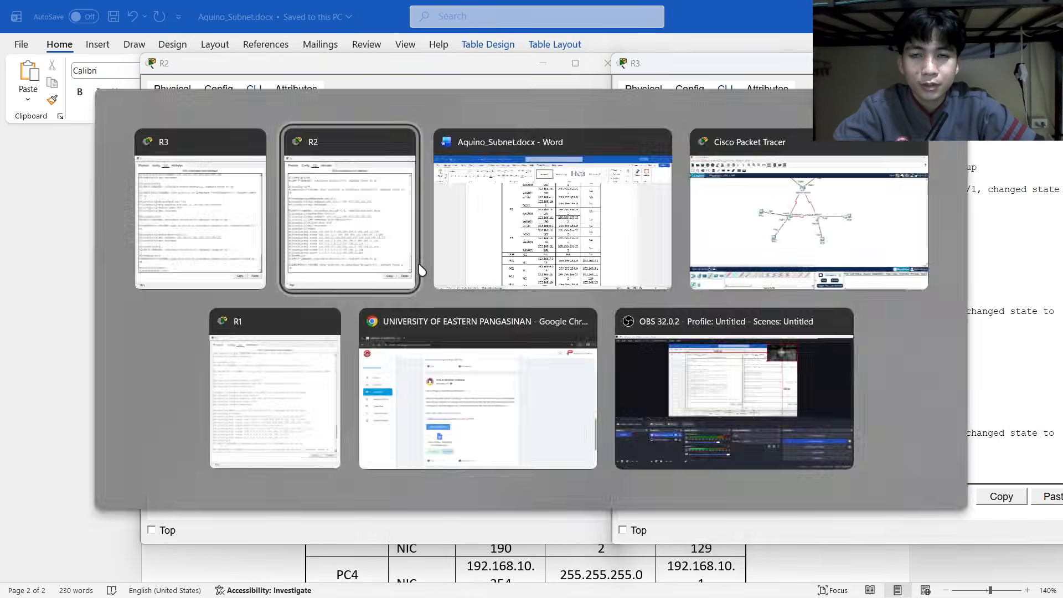
{"action": "left_click", "coordinate": [555, 62]}
{"action": "scroll", "coordinate": [443, 289], "scroll_direction": "up", "scroll_amount": 15}
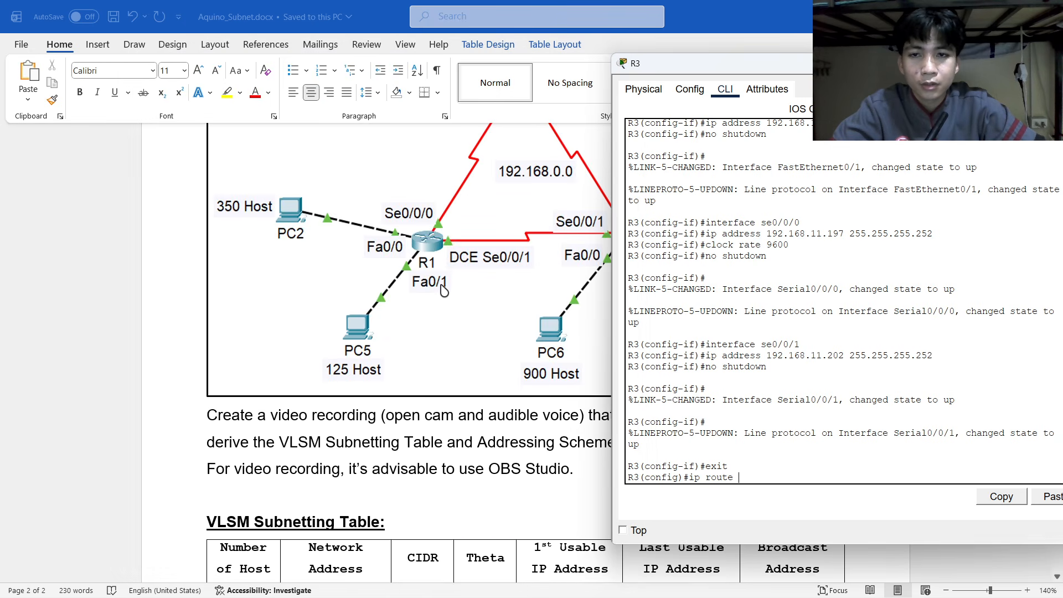
{"action": "left_click_drag", "start_coordinate": [708, 67], "coordinate": [764, 68]}
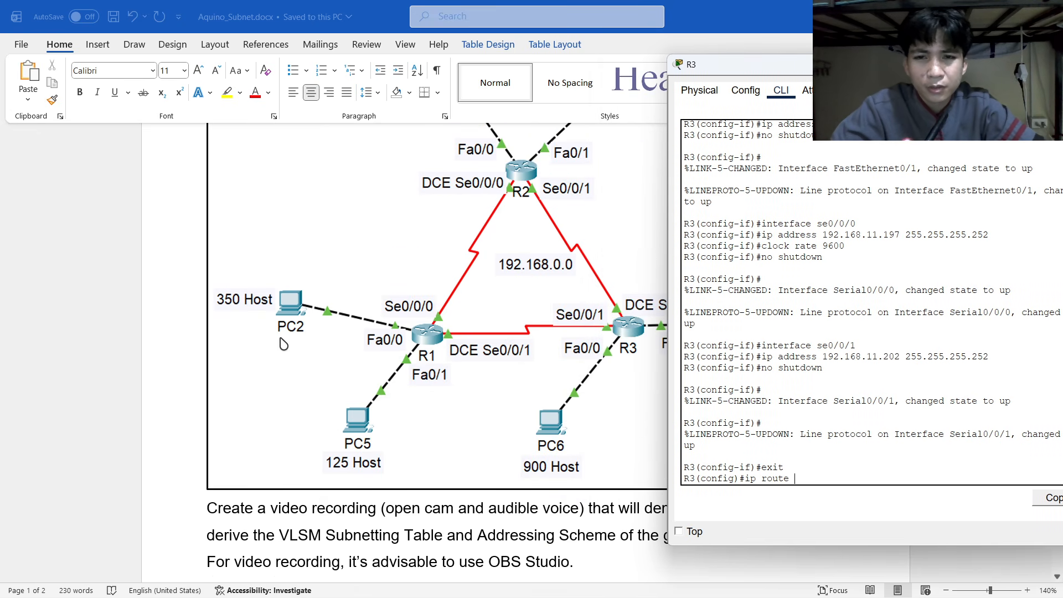
{"action": "scroll", "coordinate": [366, 371], "scroll_direction": "down", "scroll_amount": 1}
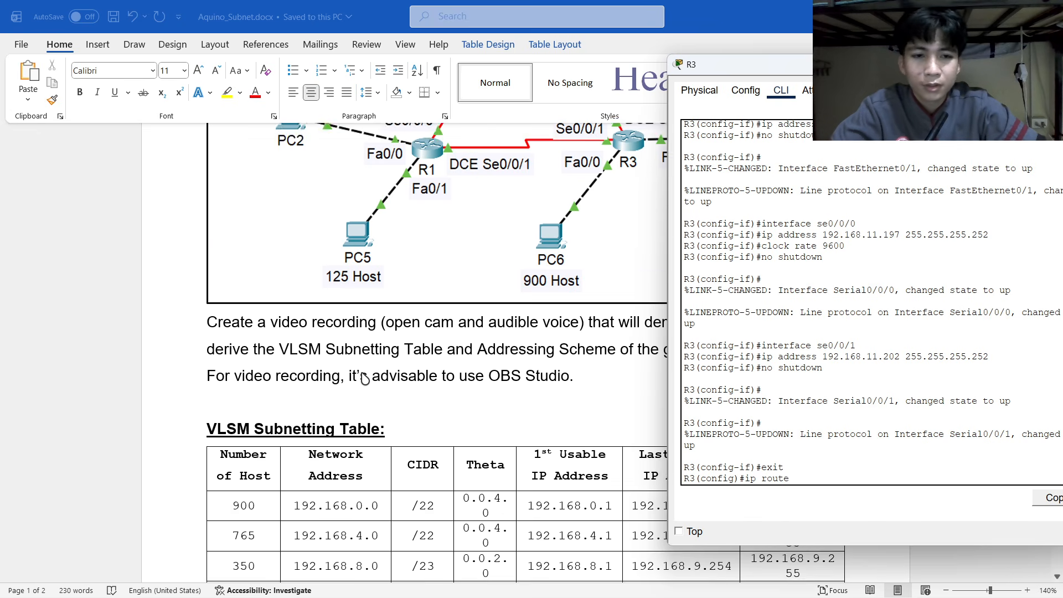
{"action": "scroll", "coordinate": [249, 271], "scroll_direction": "down", "scroll_amount": 8}
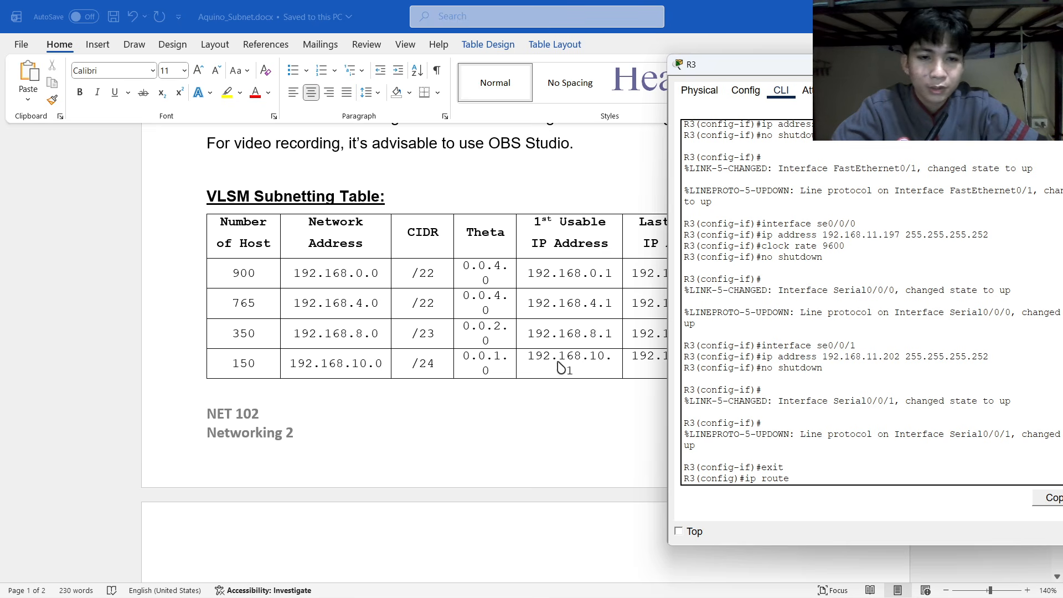
Complete the static route to 192.168.8.0 255.255.254.0 via next hop 192.168.11.201.
{"action": "type", "text": "192.168"}
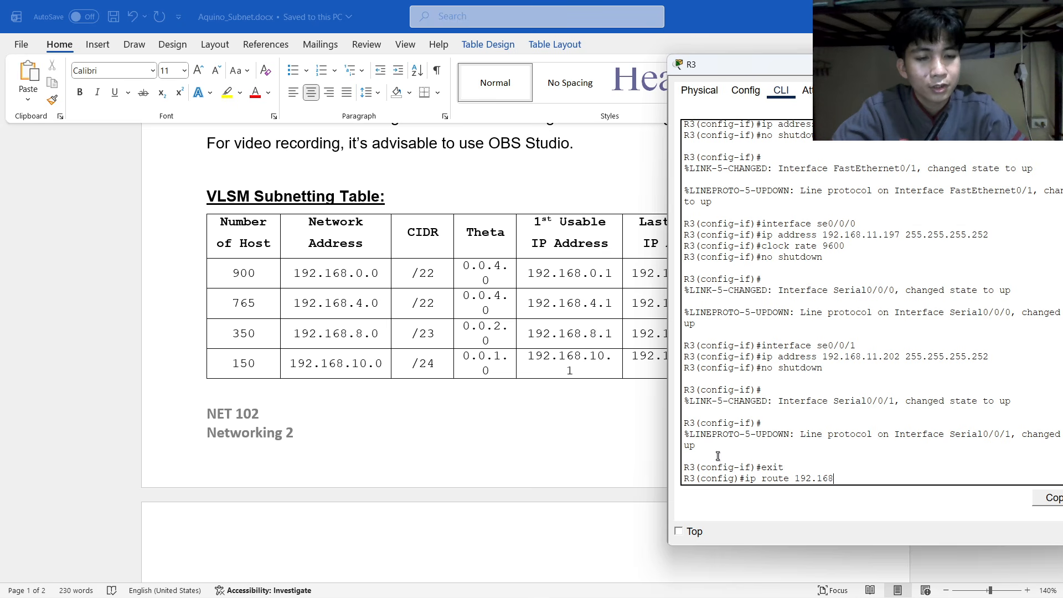
{"action": "type", "text": ".8.0"}
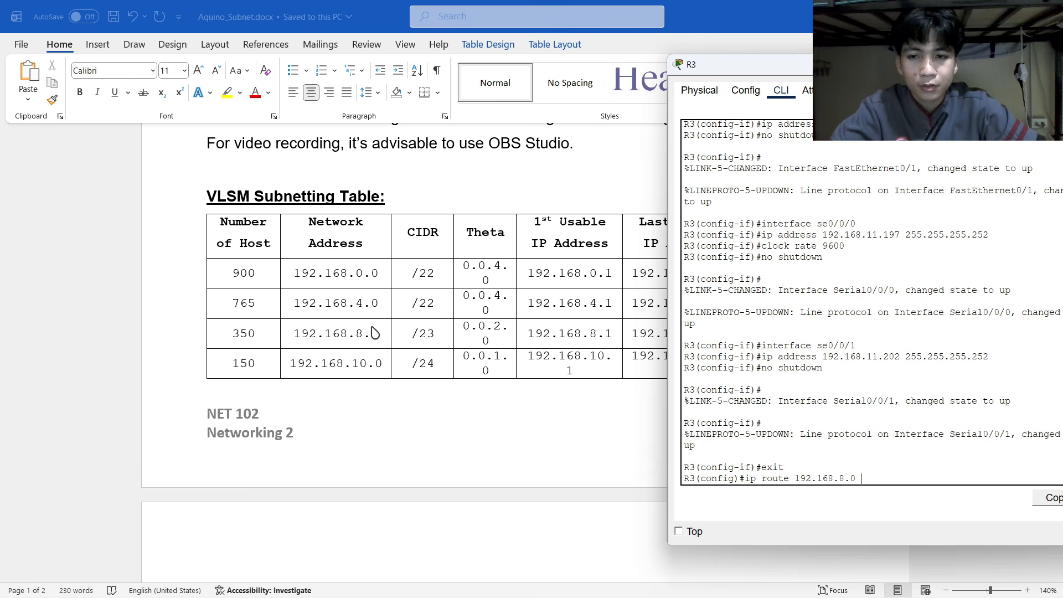
{"action": "scroll", "coordinate": [347, 364], "scroll_direction": "up", "scroll_amount": 7}
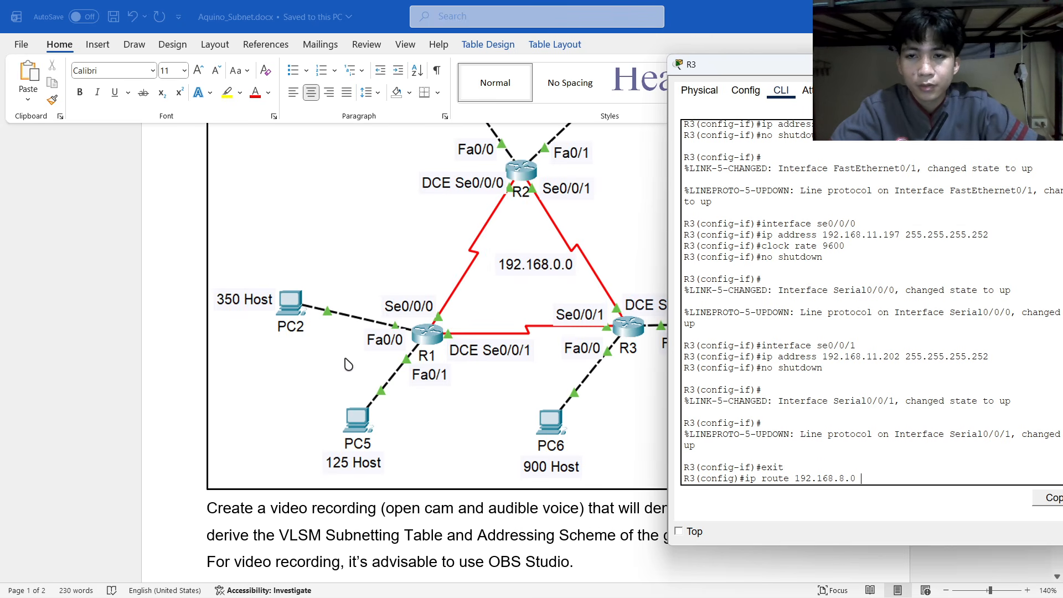
{"action": "scroll", "coordinate": [347, 364], "scroll_direction": "down", "scroll_amount": 15}
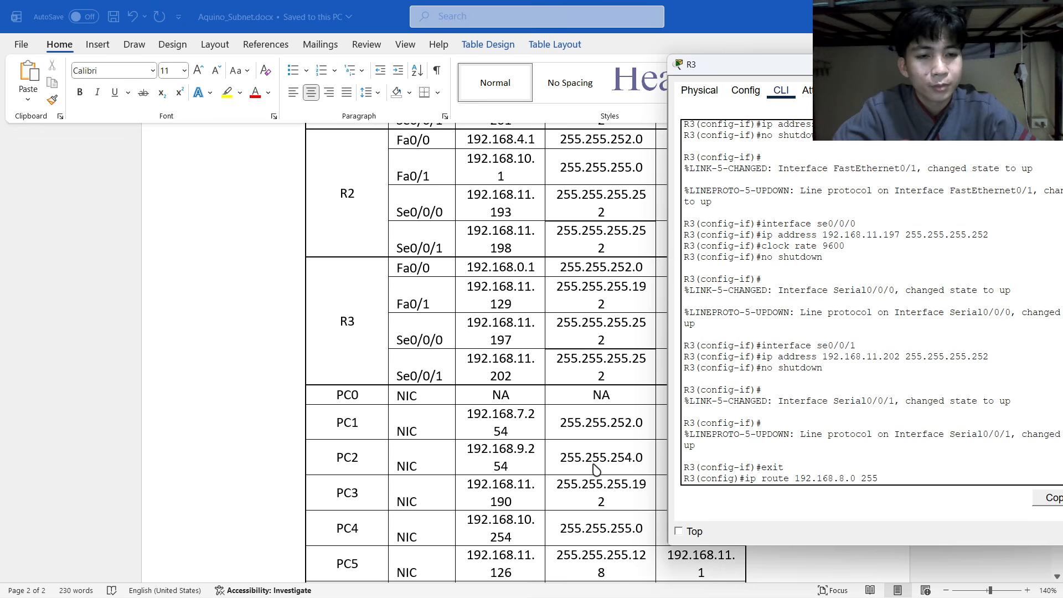
{"action": "type", "text": "55.254.0"}
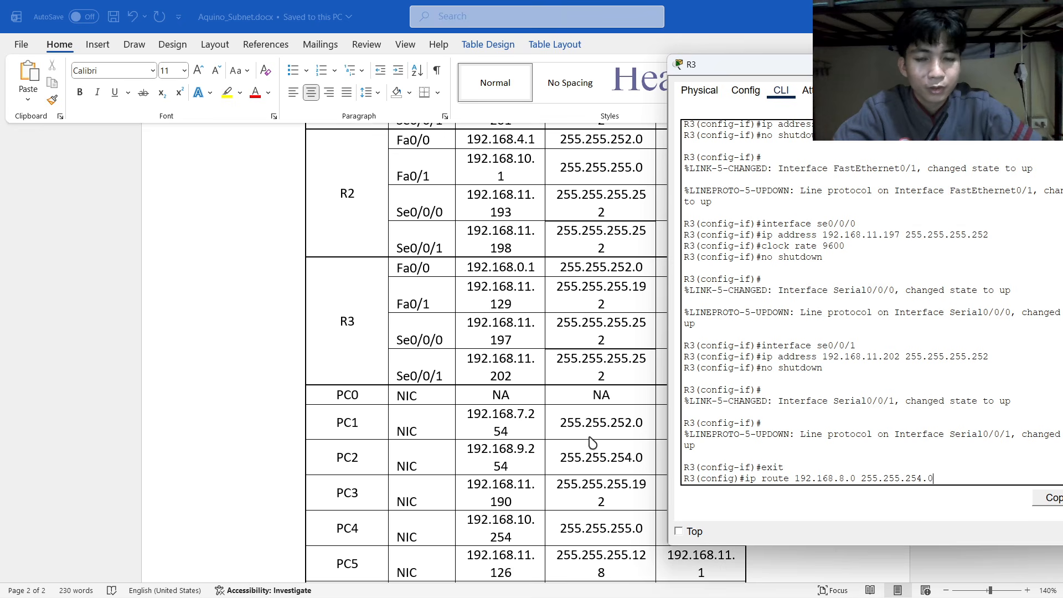
{"action": "scroll", "coordinate": [550, 373], "scroll_direction": "up", "scroll_amount": 3}
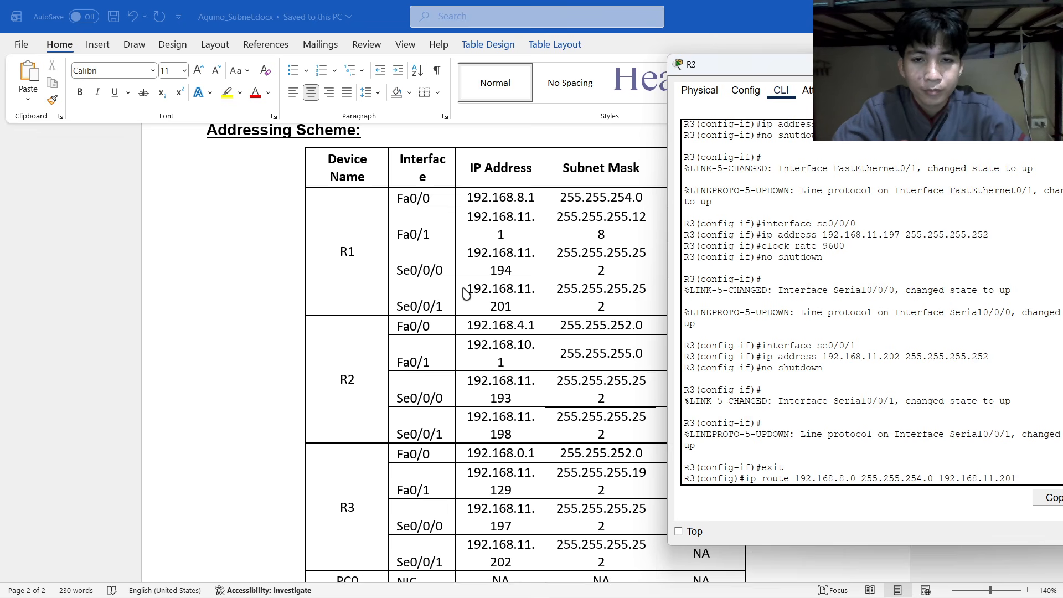
{"action": "key", "text": "Return"}
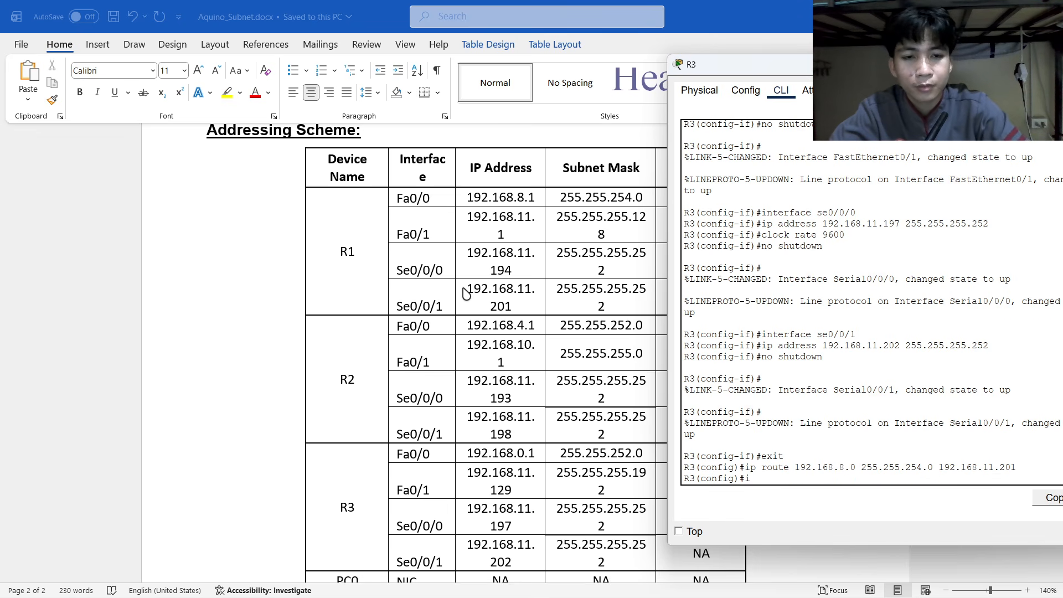
Enter 'ip route 192.168.11.0 255.255.255.128 192.168.11.201' on R3.
{"action": "type", "text": "ip route"}
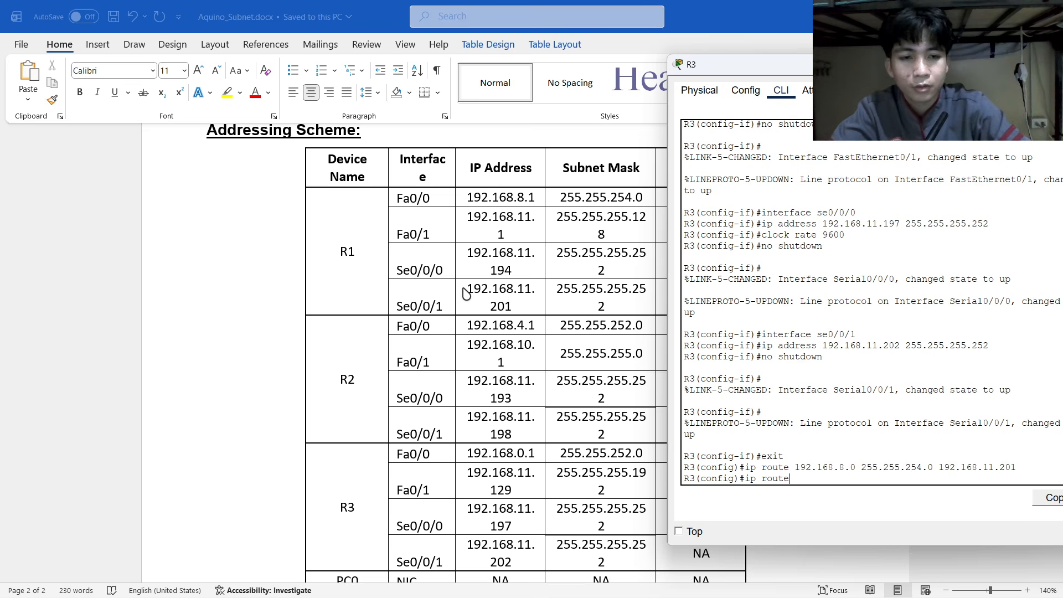
{"action": "scroll", "coordinate": [467, 293], "scroll_direction": "up", "scroll_amount": 10}
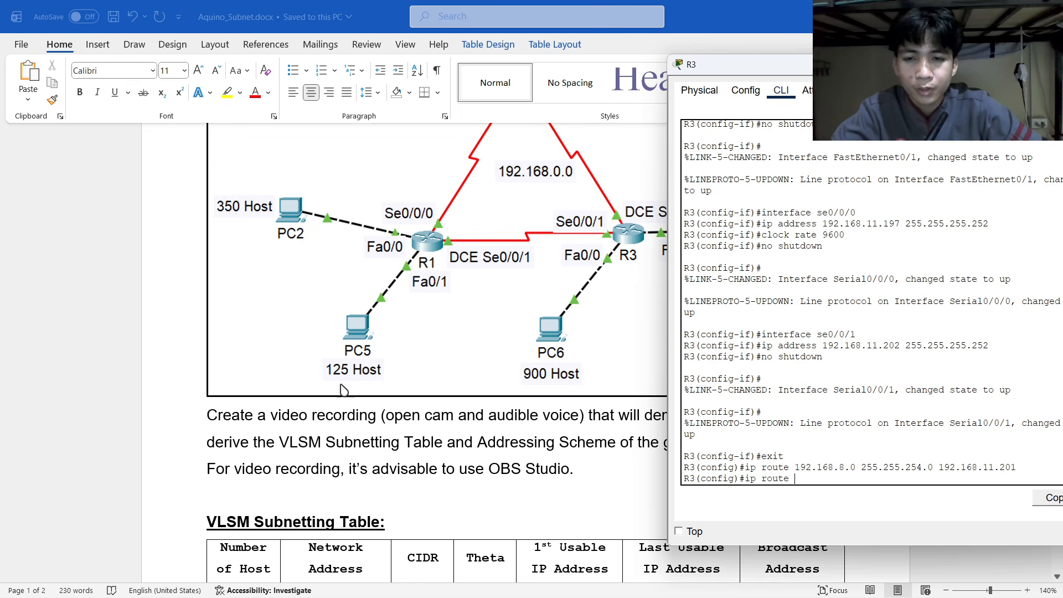
{"action": "scroll", "coordinate": [349, 388], "scroll_direction": "down", "scroll_amount": 8}
{"action": "scroll", "coordinate": [363, 381], "scroll_direction": "down", "scroll_amount": 3}
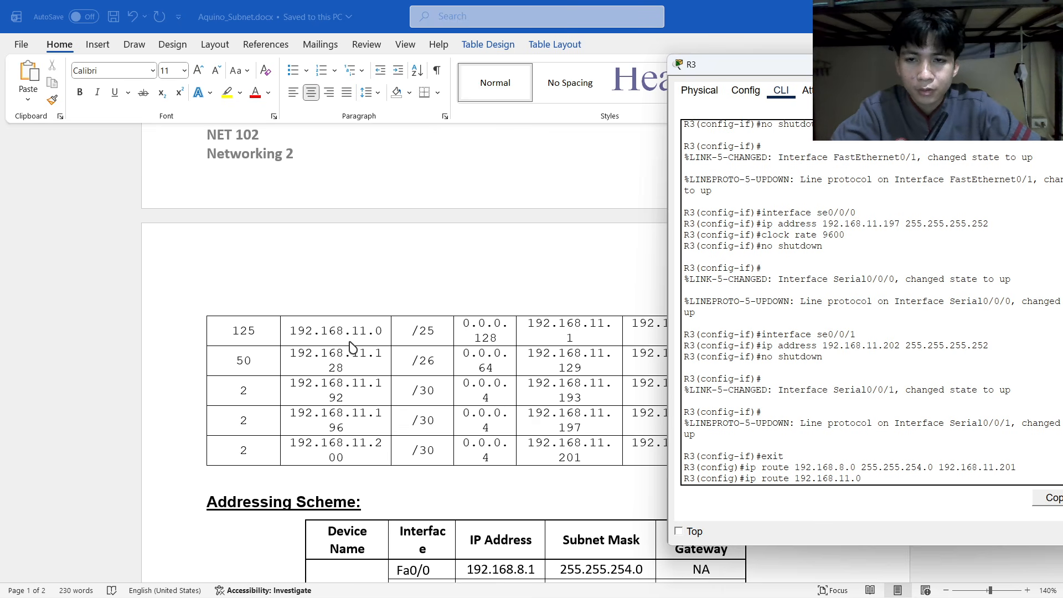
{"action": "scroll", "coordinate": [350, 347], "scroll_direction": "up", "scroll_amount": 10}
{"action": "scroll", "coordinate": [352, 433], "scroll_direction": "down", "scroll_amount": 5}
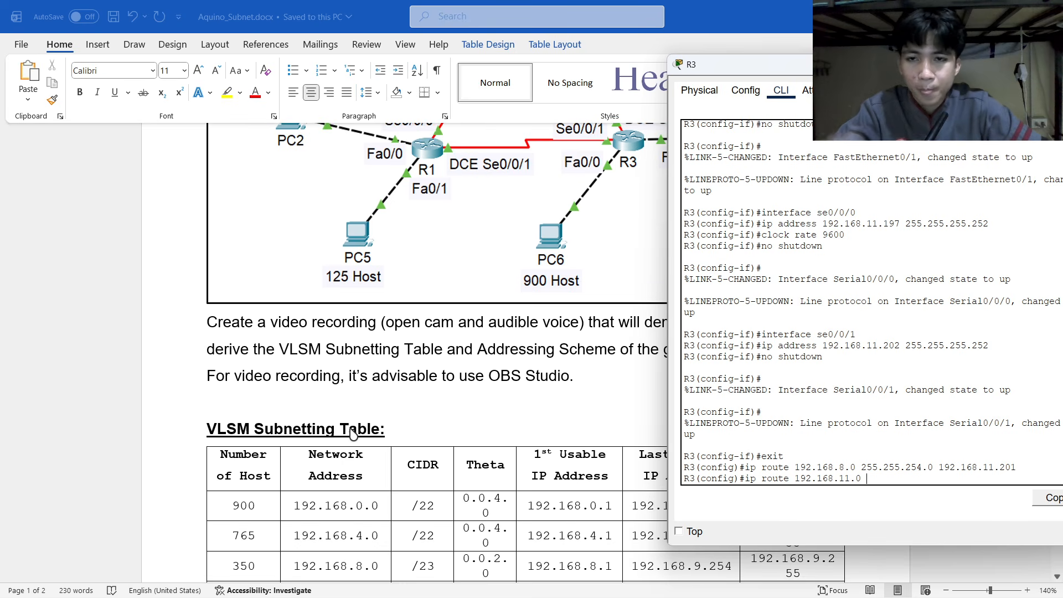
{"action": "scroll", "coordinate": [353, 433], "scroll_direction": "down", "scroll_amount": 15}
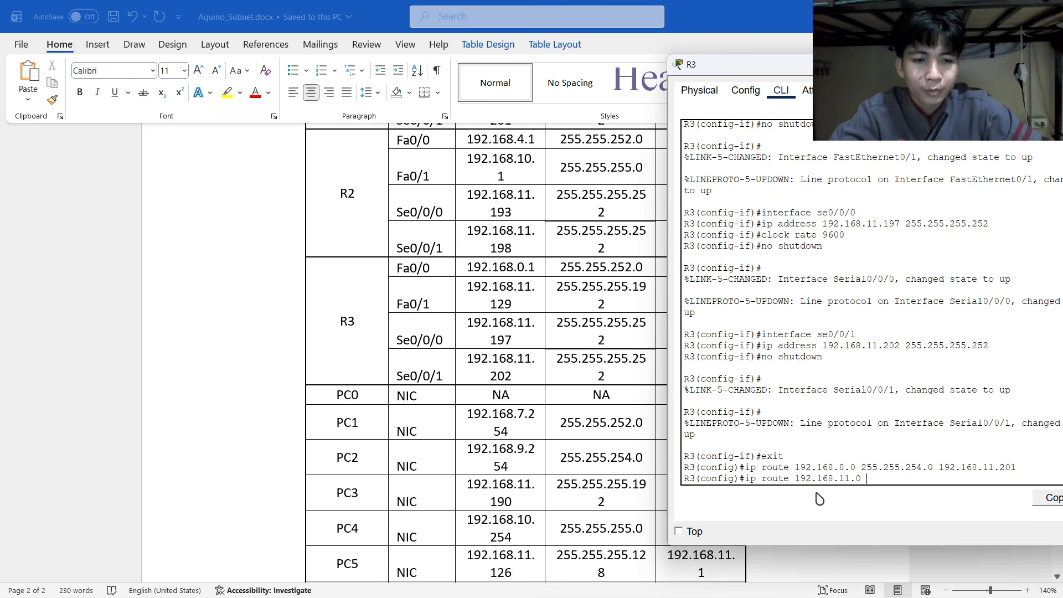
{"action": "type", "text": "255.255.255.128 192.168.11.201"}
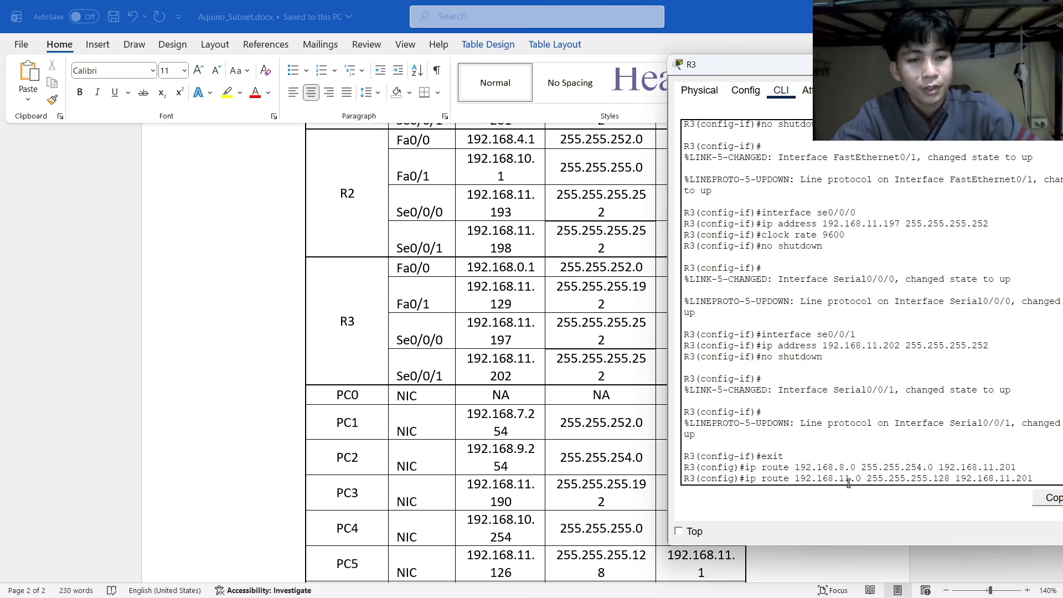
{"action": "key", "text": "Return"}
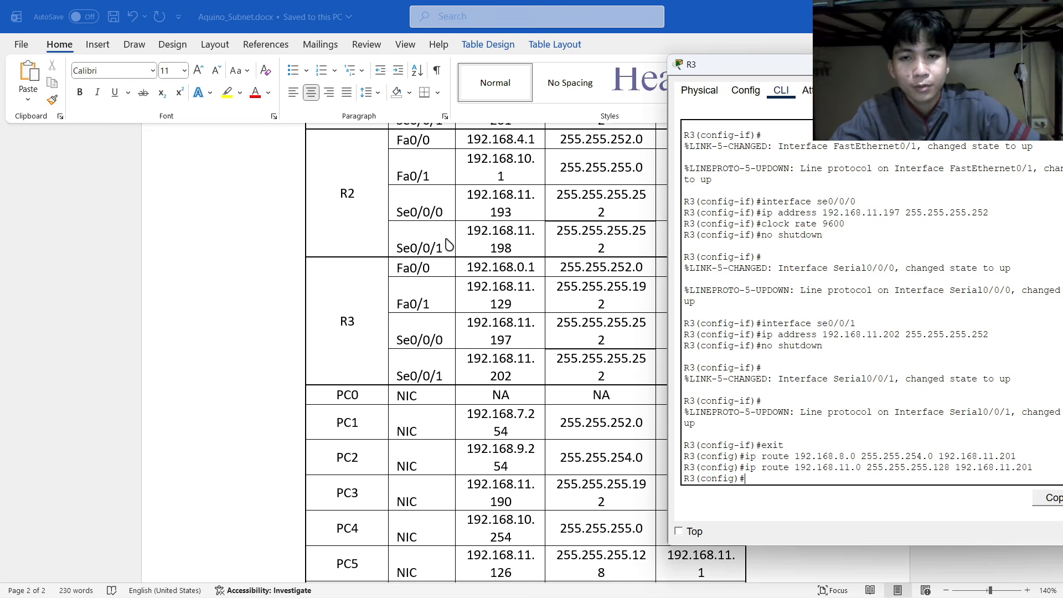
Begin R3's ip route command for network 192.168.4.0, checking the addressing table.
{"action": "scroll", "coordinate": [489, 272], "scroll_direction": "up", "scroll_amount": 8}
{"action": "scroll", "coordinate": [489, 272], "scroll_direction": "up", "scroll_amount": 15}
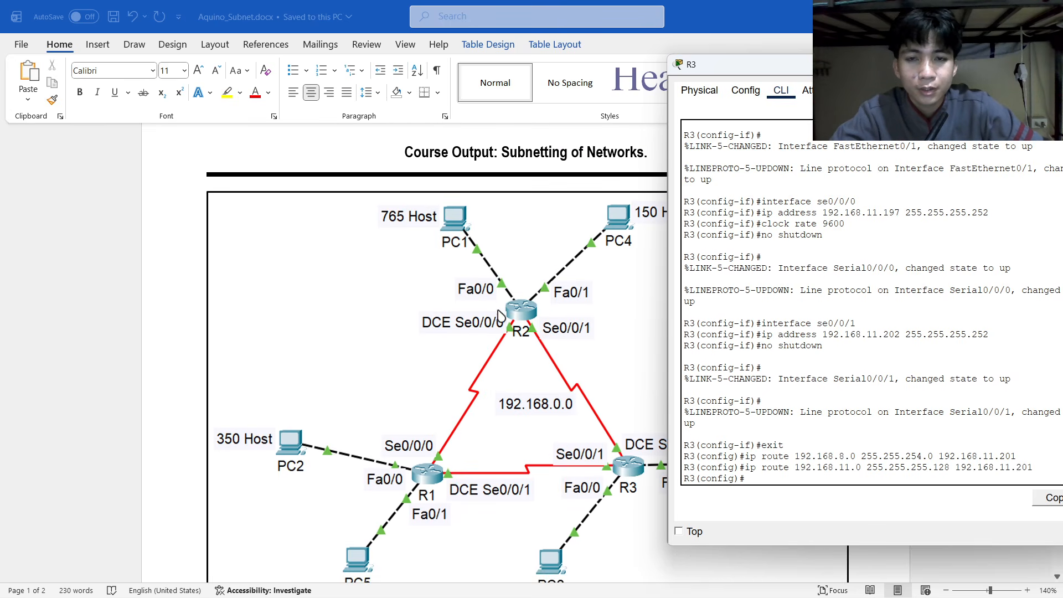
{"action": "scroll", "coordinate": [416, 232], "scroll_direction": "down", "scroll_amount": 10}
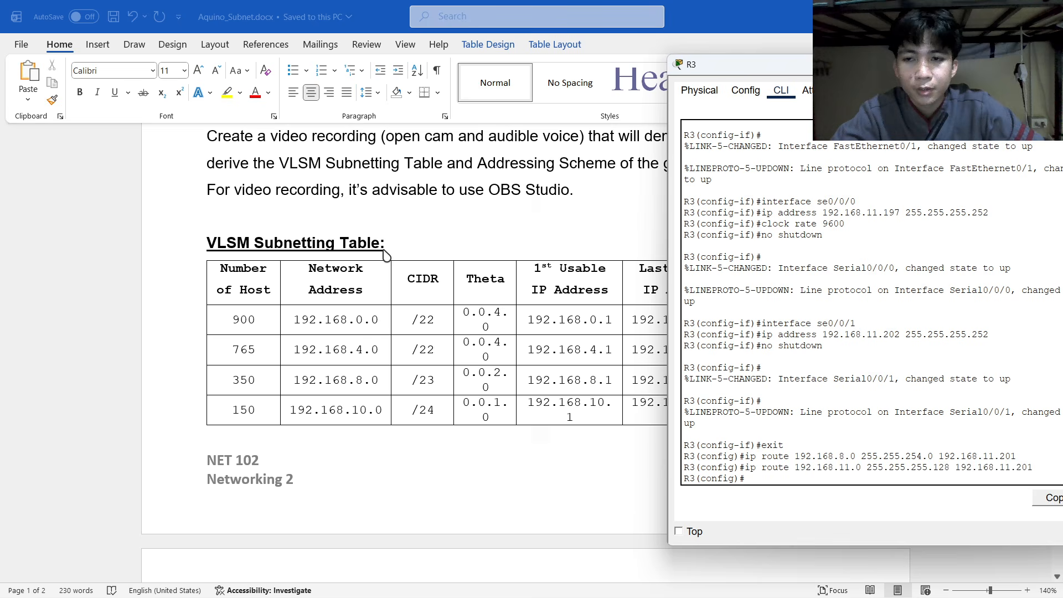
{"action": "scroll", "coordinate": [315, 308], "scroll_direction": "up", "scroll_amount": 8}
{"action": "scroll", "coordinate": [321, 308], "scroll_direction": "down", "scroll_amount": 10}
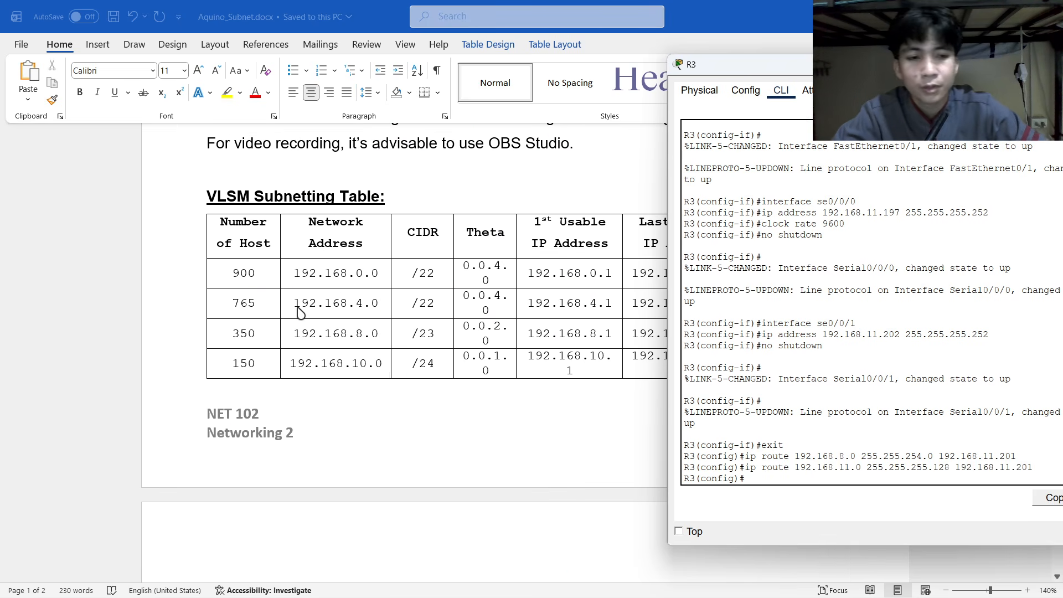
{"action": "type", "text": "ip route 192.168.4."}
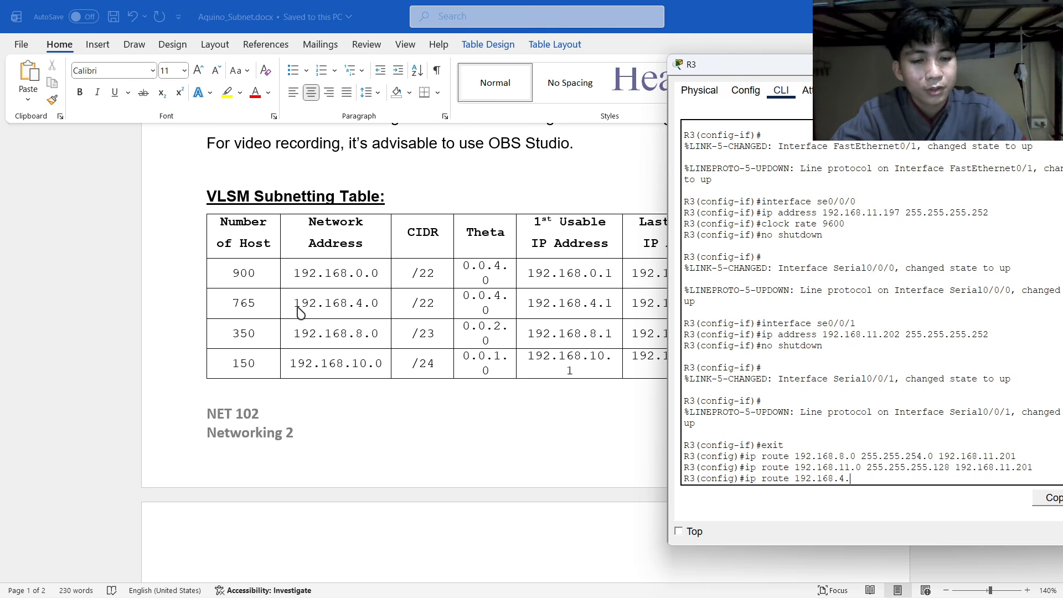
{"action": "type", "text": "0"}
{"action": "scroll", "coordinate": [298, 313], "scroll_direction": "up", "scroll_amount": 10}
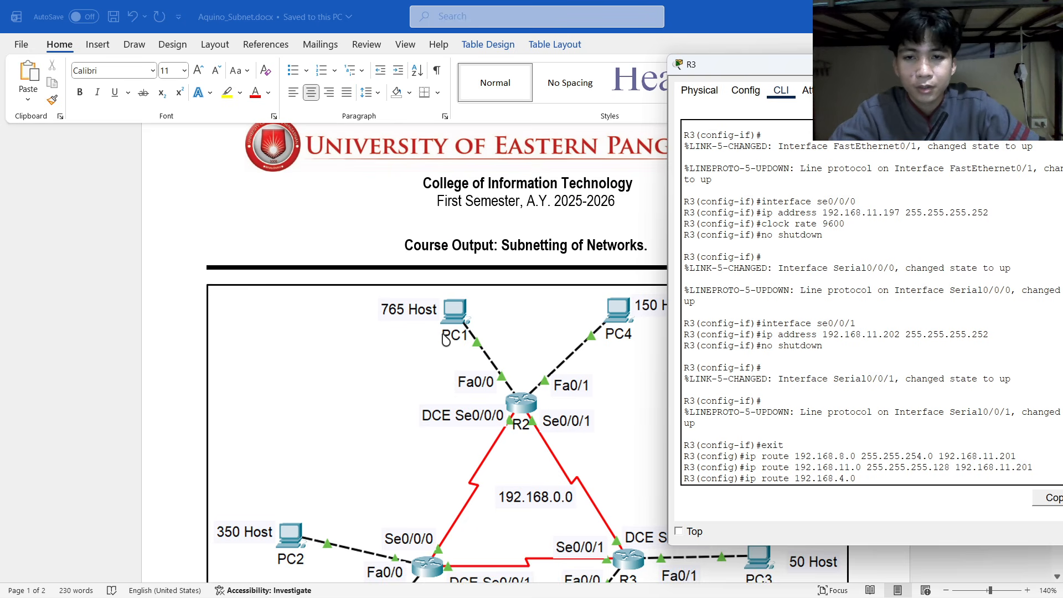
{"action": "scroll", "coordinate": [446, 339], "scroll_direction": "down", "scroll_amount": 10}
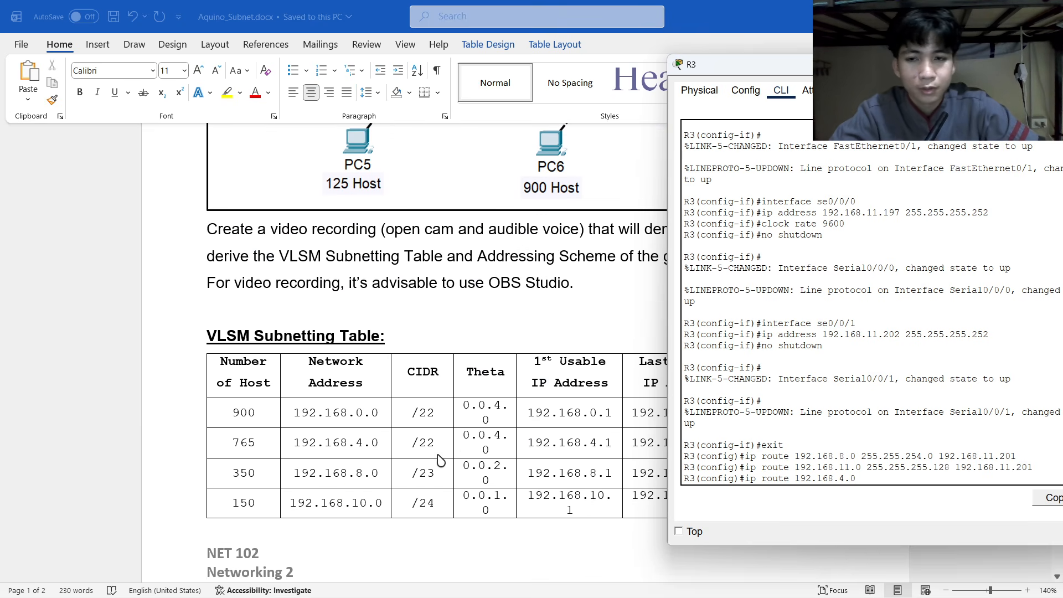
{"action": "scroll", "coordinate": [437, 397], "scroll_direction": "down", "scroll_amount": 5}
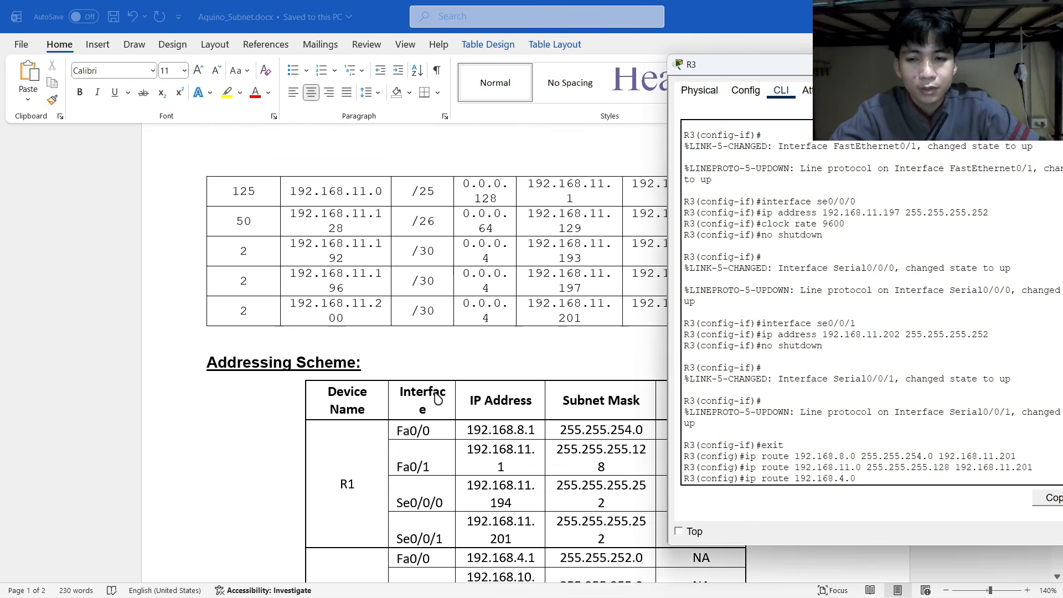
{"action": "scroll", "coordinate": [438, 397], "scroll_direction": "down", "scroll_amount": 10}
{"action": "scroll", "coordinate": [438, 397], "scroll_direction": "up", "scroll_amount": 3}
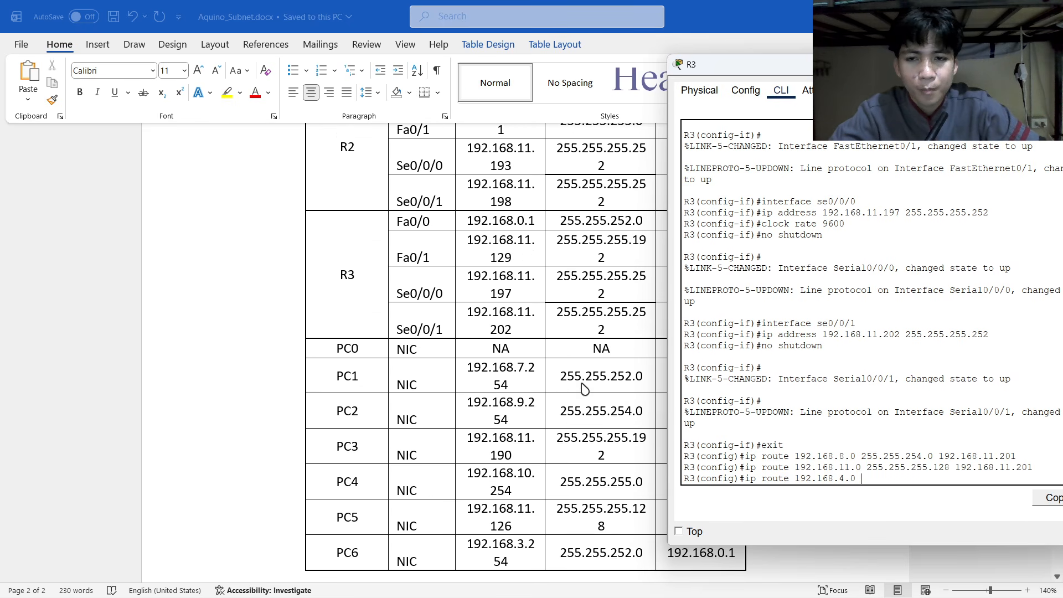
Finish the route with mask 255.255.252.0 and next hop 192.168.11.193, and apply it.
{"action": "type", "text": "255.255.252.0"}
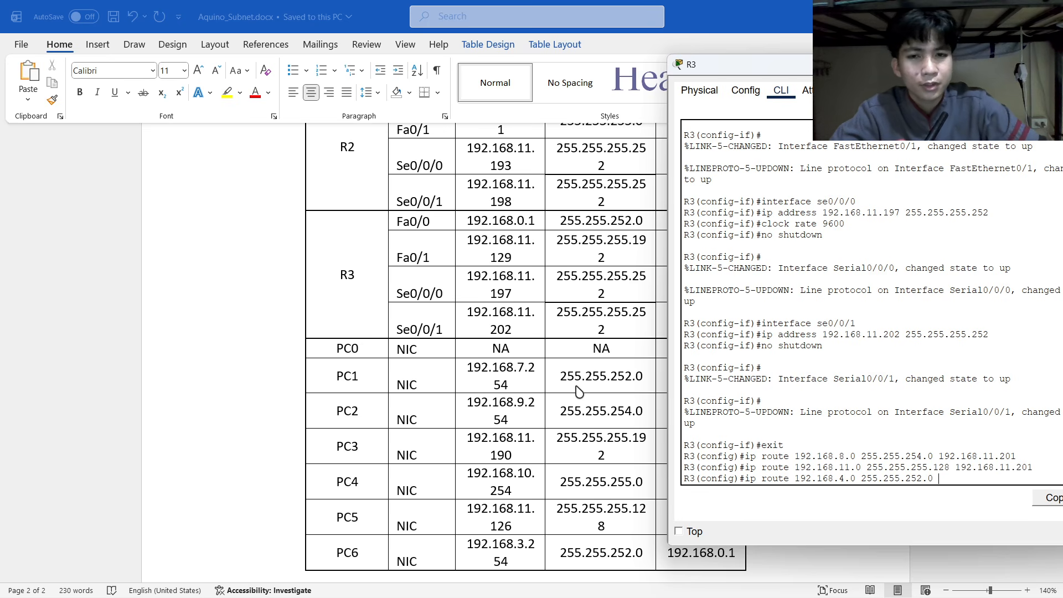
{"action": "scroll", "coordinate": [453, 330], "scroll_direction": "up", "scroll_amount": 1}
{"action": "scroll", "coordinate": [452, 331], "scroll_direction": "up", "scroll_amount": 15}
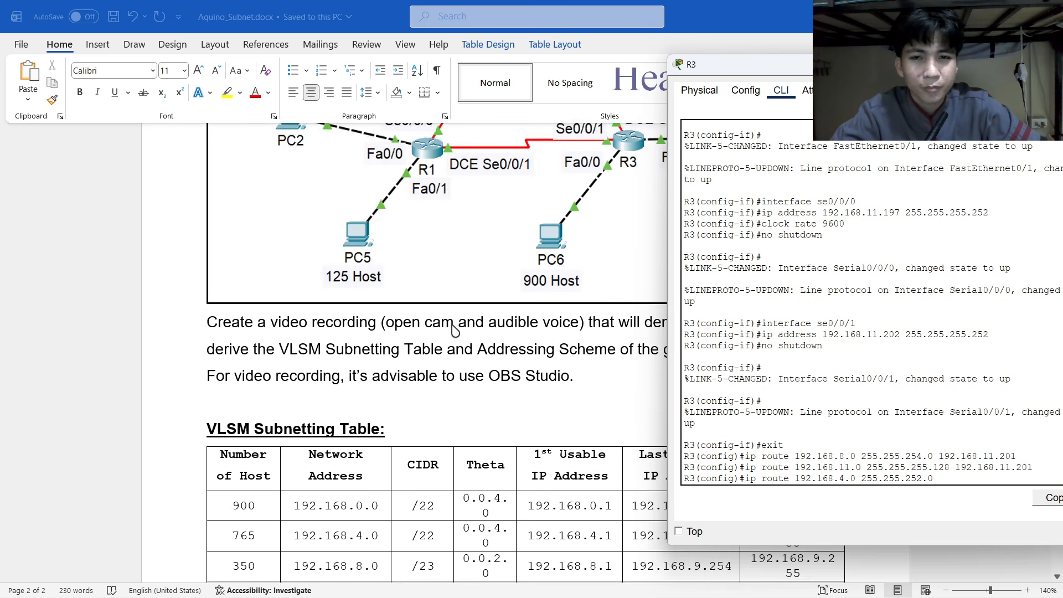
{"action": "scroll", "coordinate": [452, 330], "scroll_direction": "up", "scroll_amount": 2}
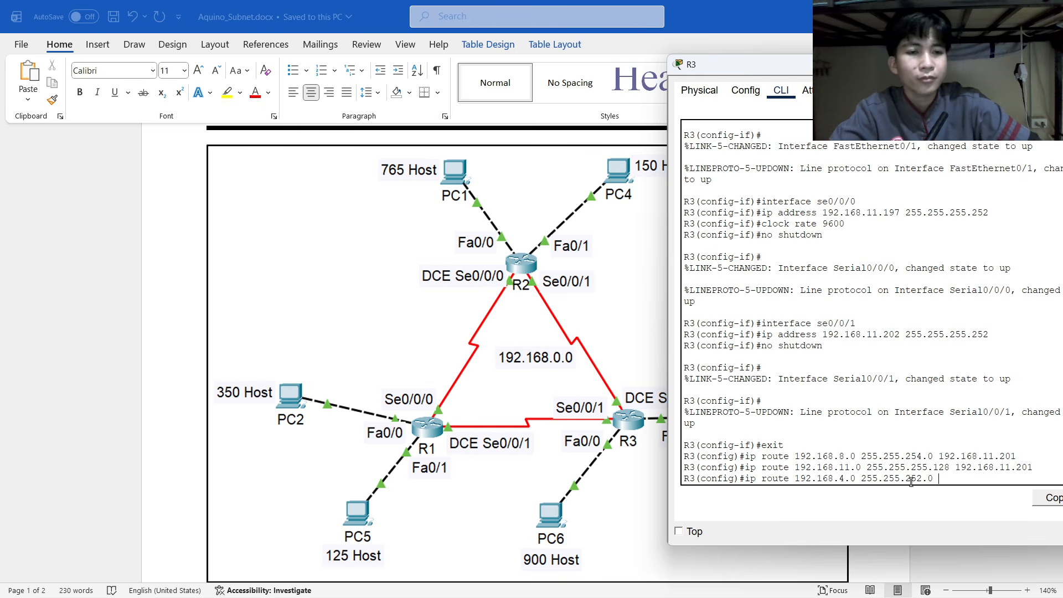
{"action": "scroll", "coordinate": [608, 437], "scroll_direction": "down", "scroll_amount": 10}
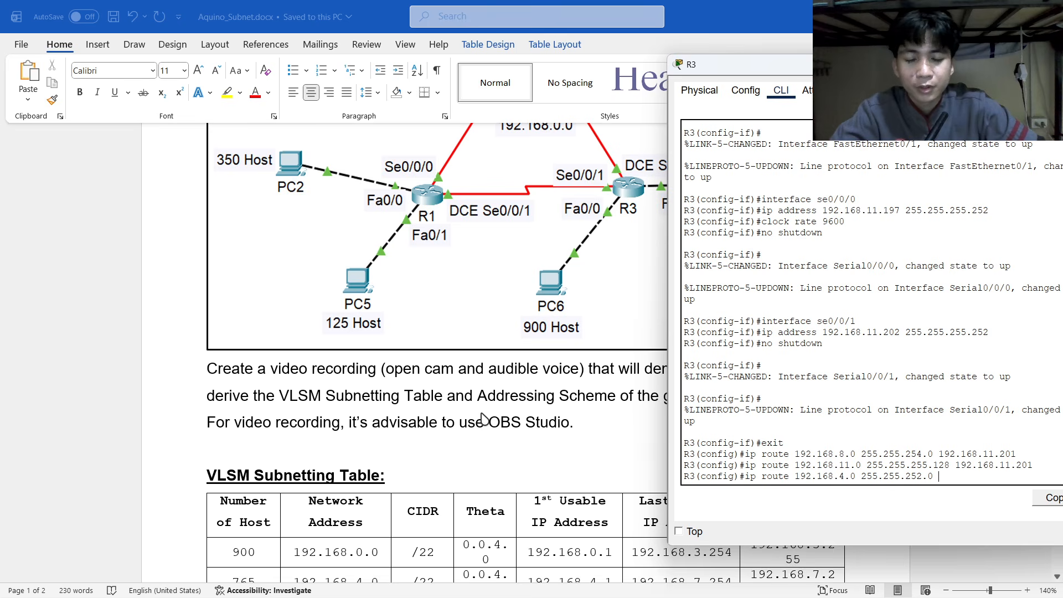
{"action": "scroll", "coordinate": [461, 403], "scroll_direction": "down", "scroll_amount": 10}
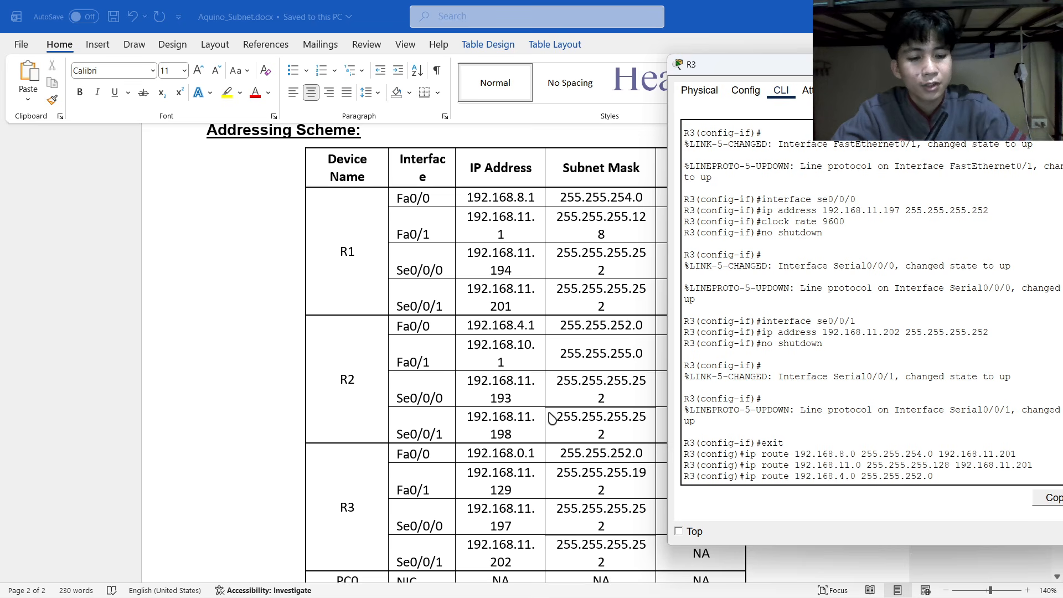
{"action": "type", "text": "192.168."}
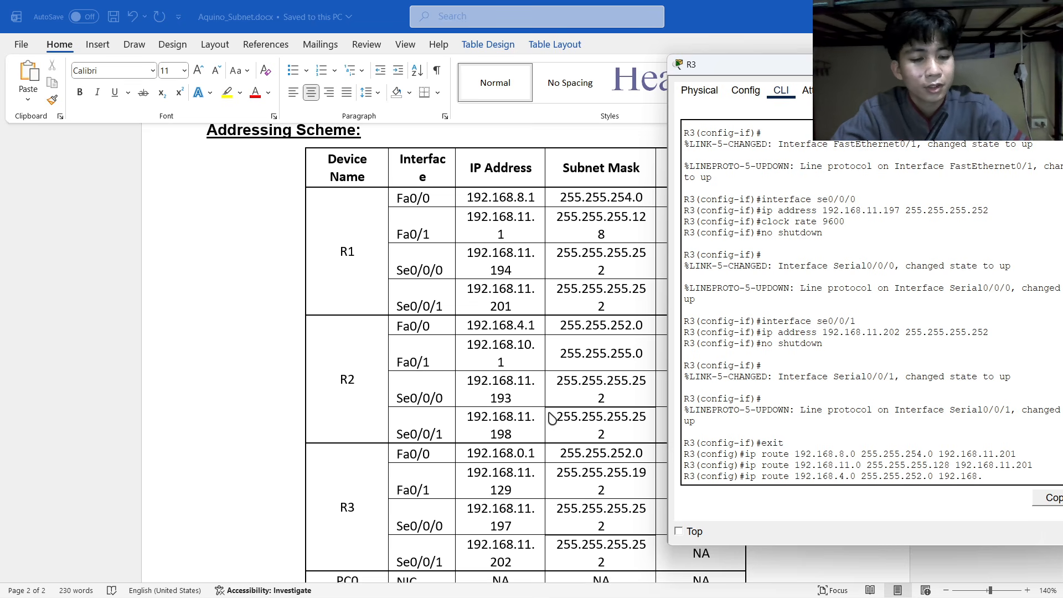
{"action": "type", "text": "11.193"}
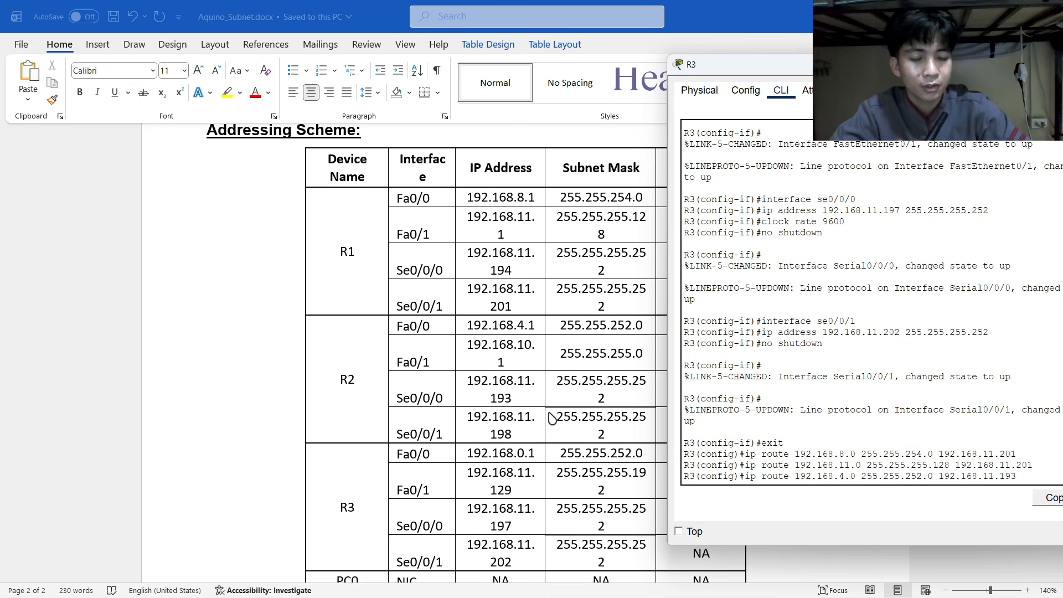
{"action": "key", "text": "Return"}
Add R3's static route to 192.168.10.0 255.255.255.0 via next hop 192.168.11.193.
{"action": "scroll", "coordinate": [382, 325], "scroll_direction": "up", "scroll_amount": 10}
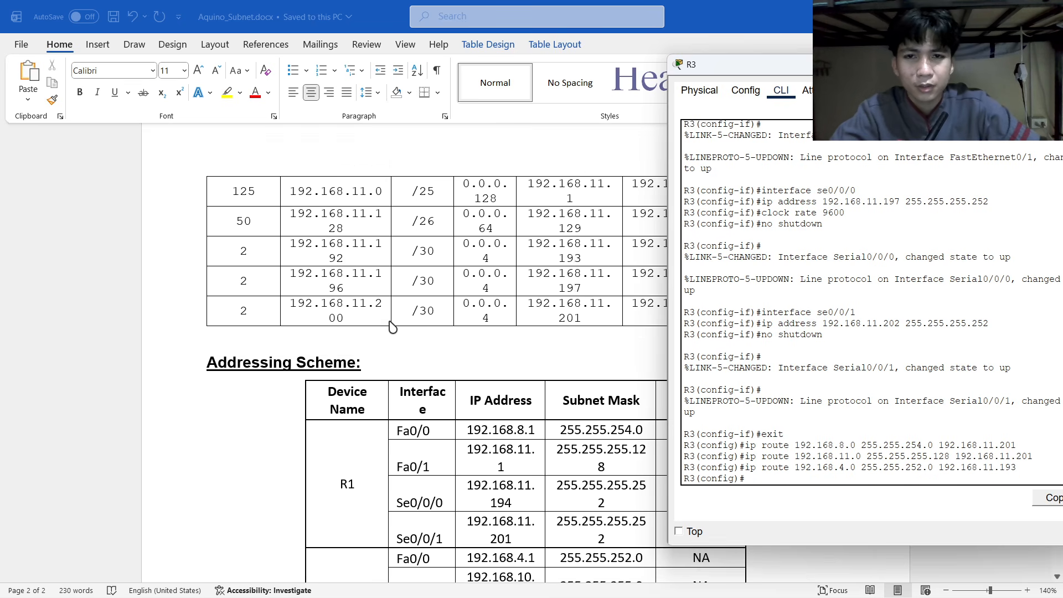
{"action": "scroll", "coordinate": [390, 325], "scroll_direction": "up", "scroll_amount": 5}
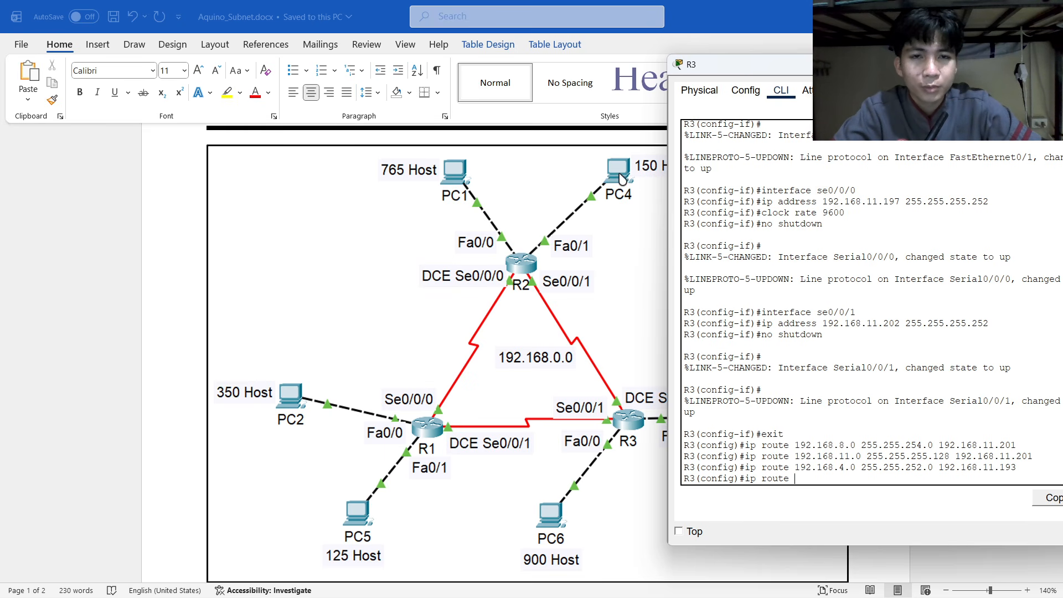
{"action": "scroll", "coordinate": [591, 223], "scroll_direction": "down", "scroll_amount": 5}
{"action": "scroll", "coordinate": [592, 223], "scroll_direction": "down", "scroll_amount": 4}
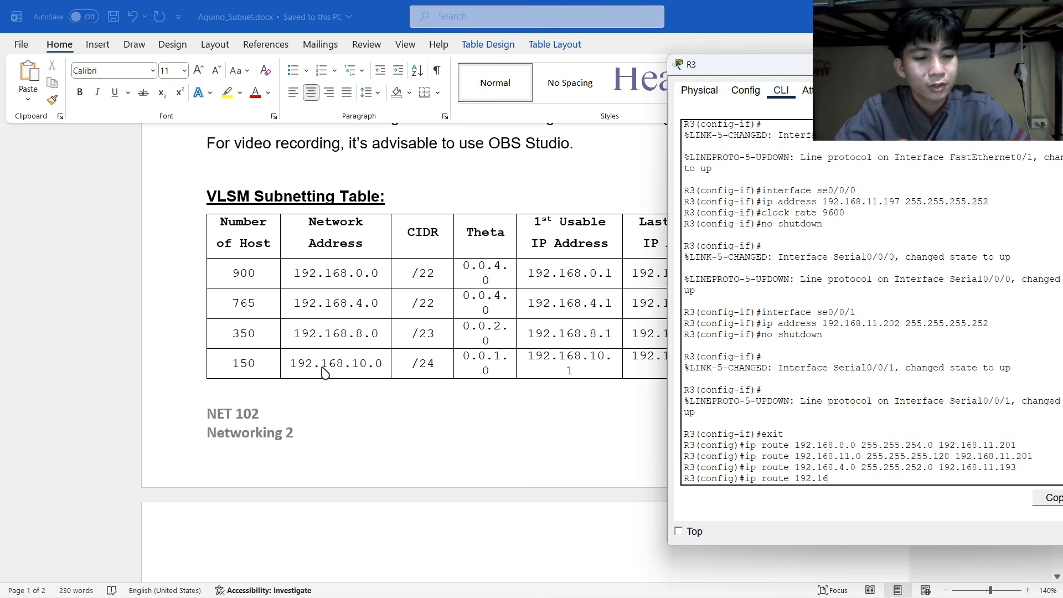
{"action": "type", "text": "8.1."}
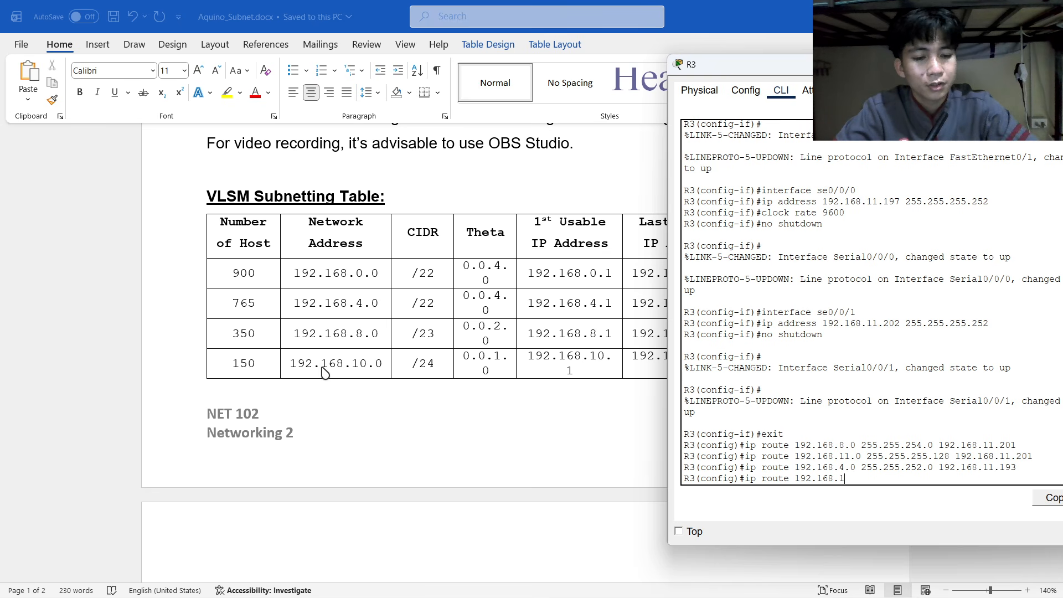
{"action": "key", "text": "BackSpace"}
{"action": "type", "text": "0.0"}
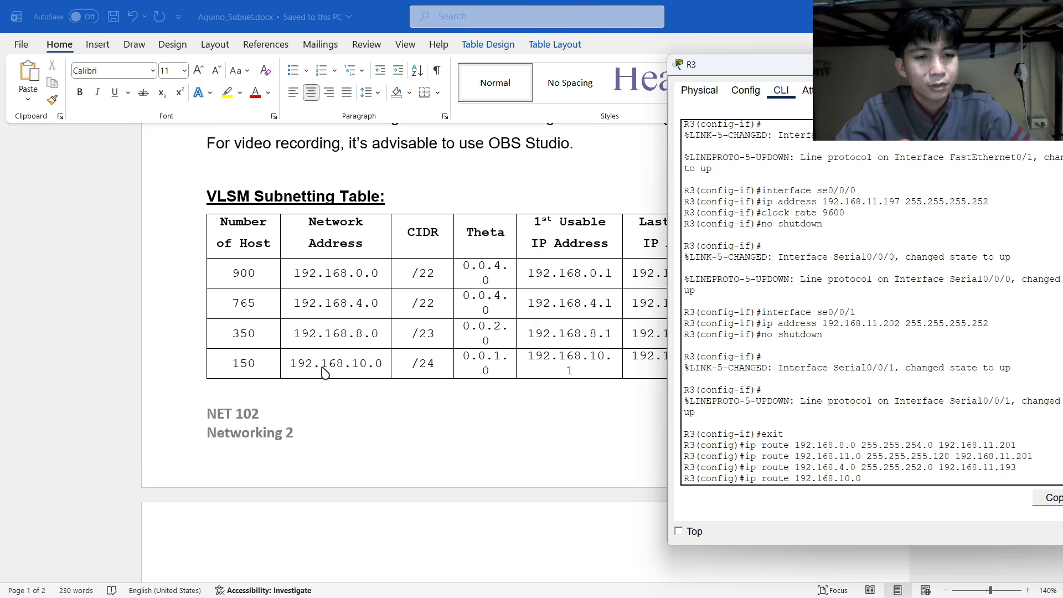
{"action": "scroll", "coordinate": [329, 366], "scroll_direction": "up", "scroll_amount": 5}
{"action": "scroll", "coordinate": [329, 362], "scroll_direction": "up", "scroll_amount": 5}
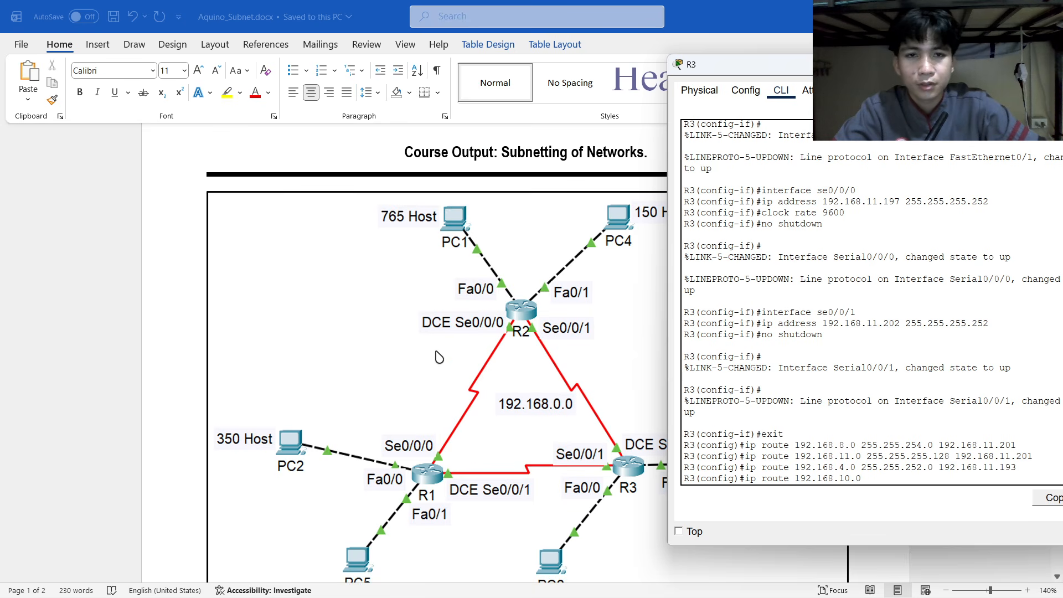
{"action": "scroll", "coordinate": [502, 282], "scroll_direction": "down", "scroll_amount": 15}
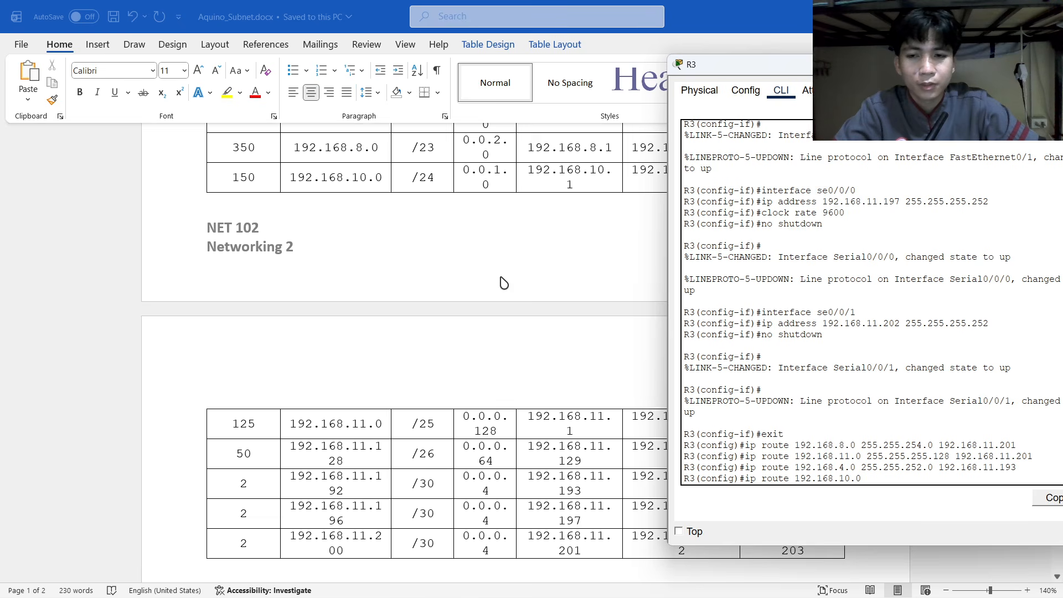
{"action": "scroll", "coordinate": [502, 282], "scroll_direction": "down", "scroll_amount": 5}
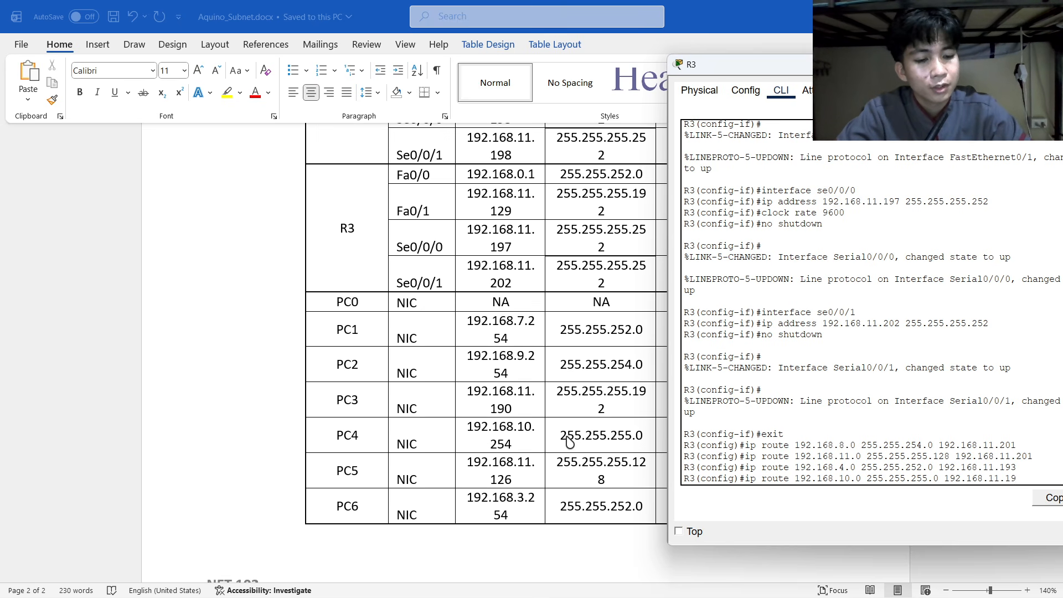
{"action": "key", "text": "Return"}
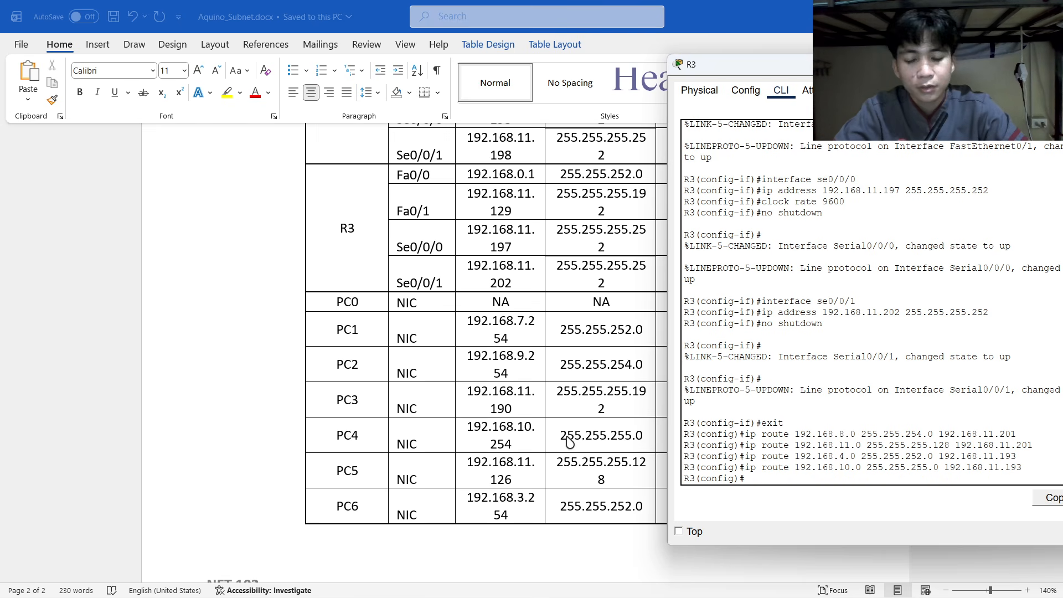
Add R3 default routes 0.0.0.0 0.0.0.0 via 192.168.11.201 and via 192.168.11.193.
{"action": "type", "text": "ip "}
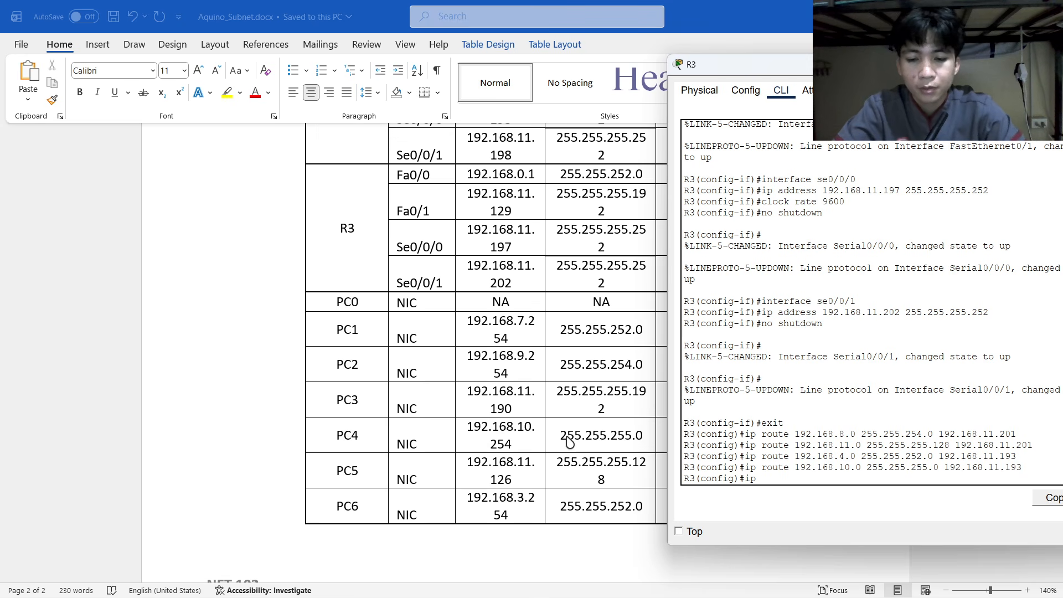
{"action": "type", "text": "route 0.0.0.0 0.0.0.0 192.0"}
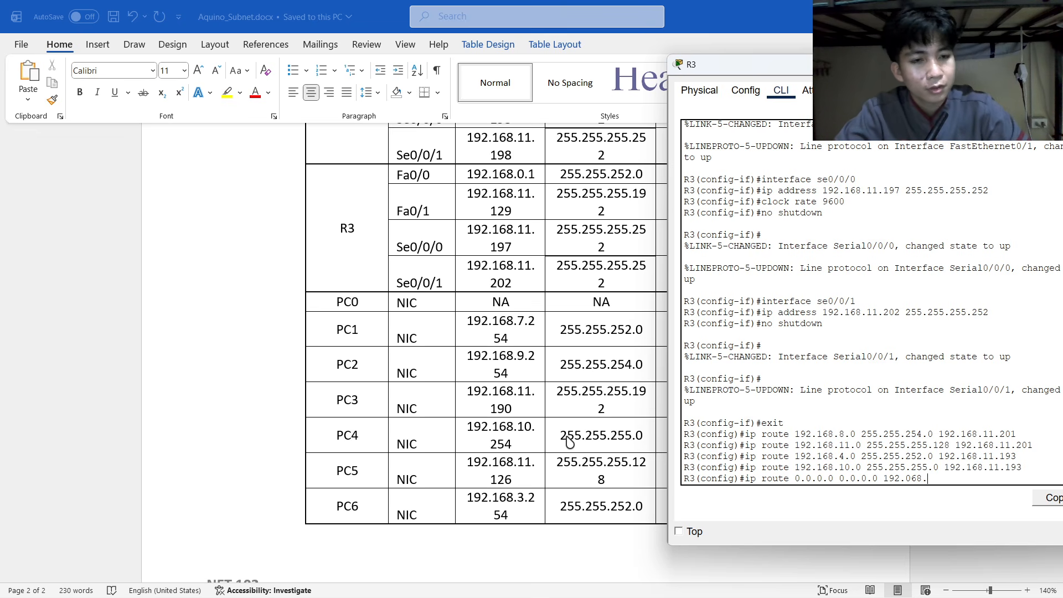
{"action": "key", "text": "BackSpace"}
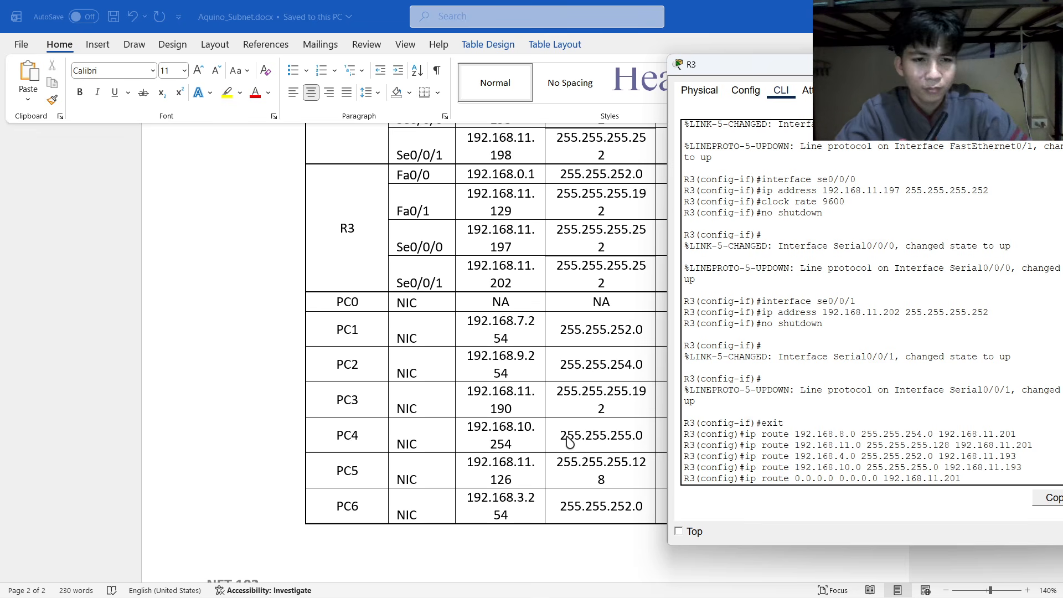
{"action": "scroll", "coordinate": [486, 380], "scroll_direction": "up", "scroll_amount": 3}
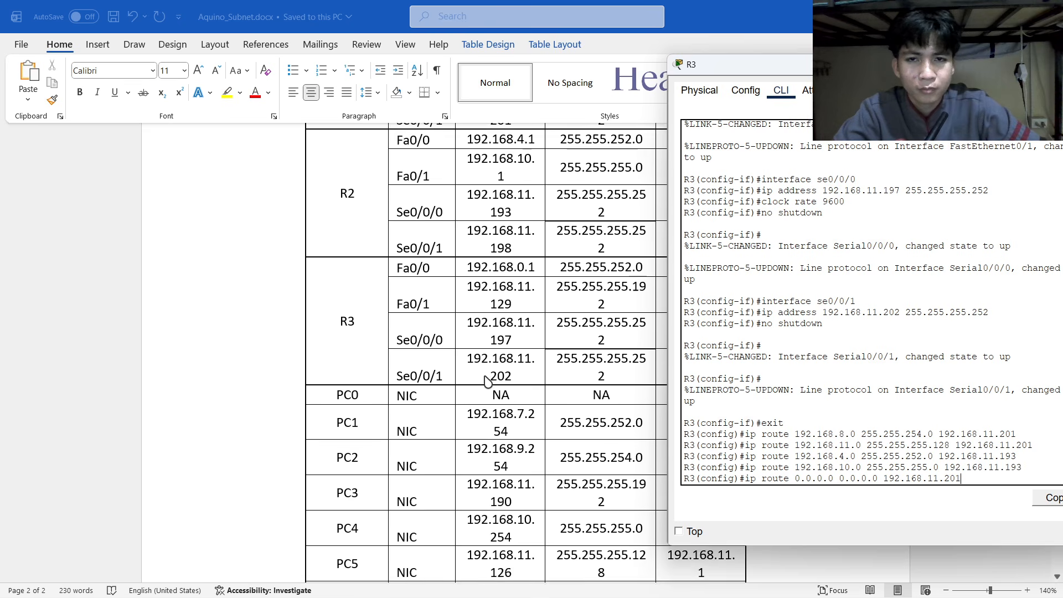
{"action": "scroll", "coordinate": [486, 380], "scroll_direction": "up", "scroll_amount": 3}
{"action": "scroll", "coordinate": [486, 380], "scroll_direction": "down", "scroll_amount": 3}
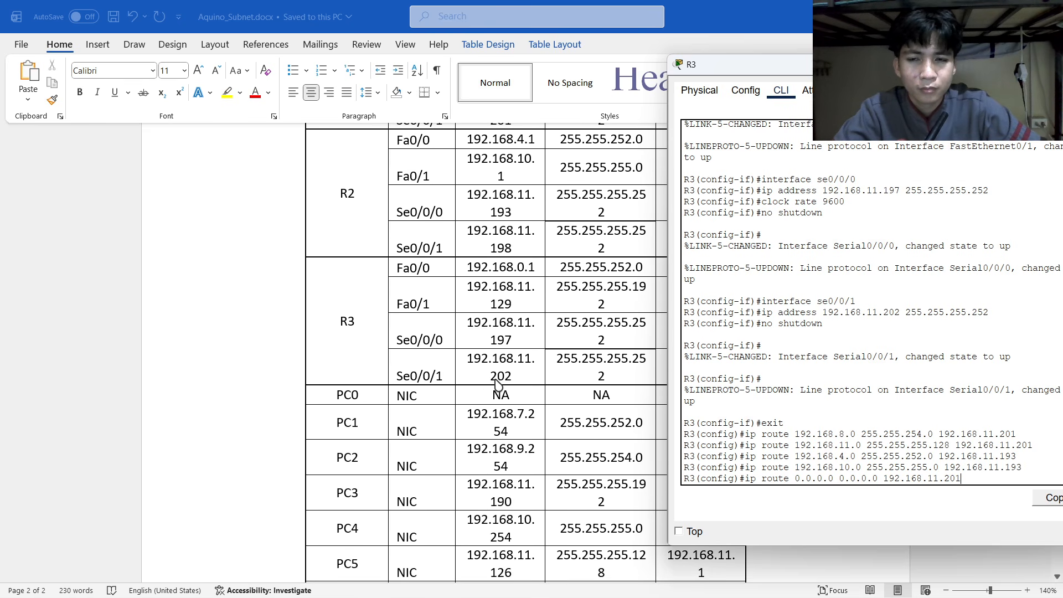
{"action": "scroll", "coordinate": [497, 382], "scroll_direction": "up", "scroll_amount": 3}
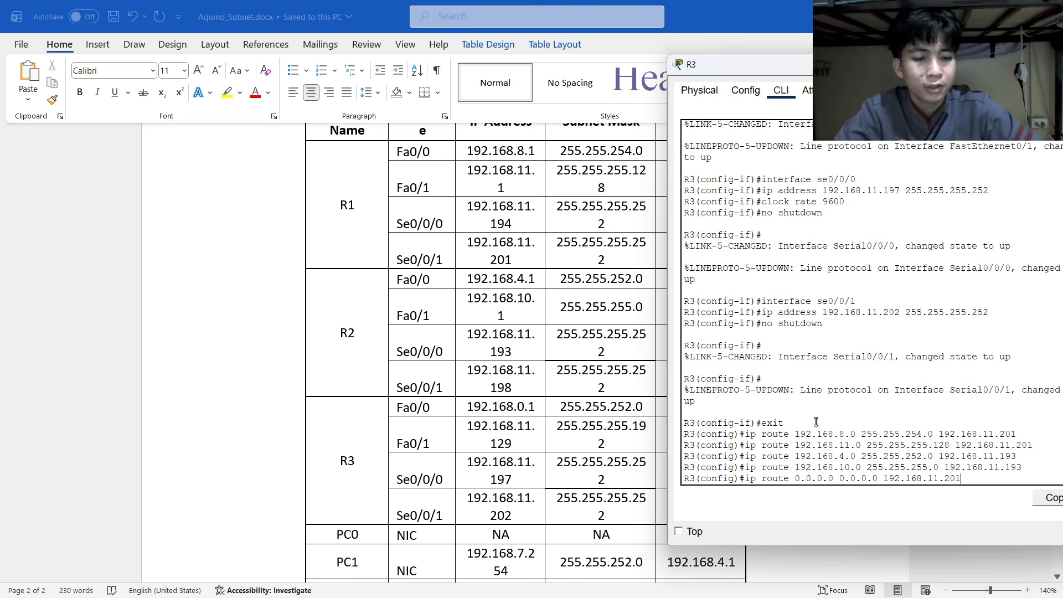
{"action": "key", "text": "Return"}
{"action": "type", "text": "ig)#i"}
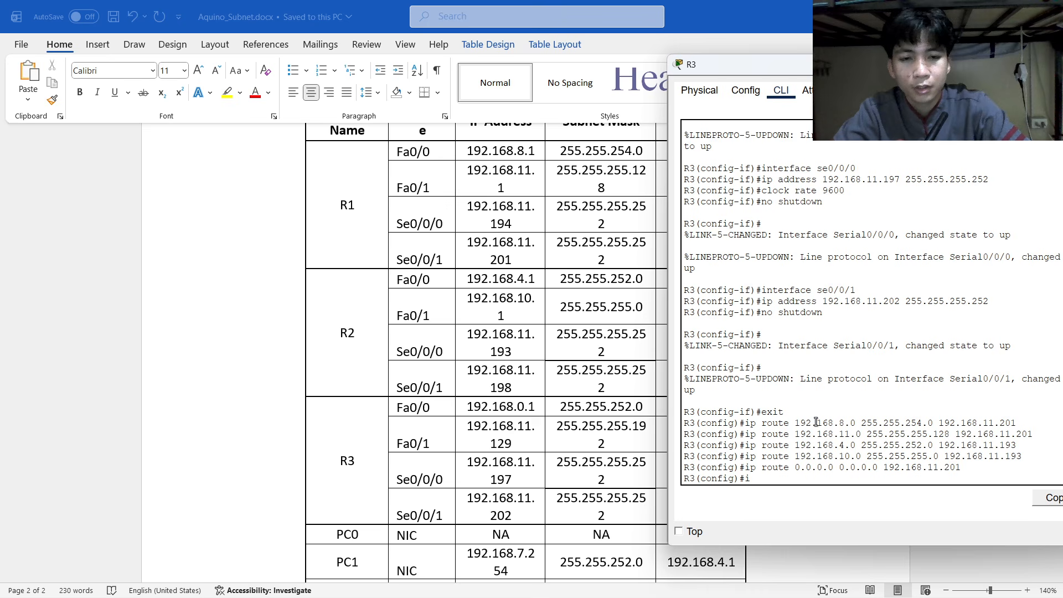
{"action": "type", "text": "p route 0.0.0.0 0.0.0.0 192.168.11.193"}
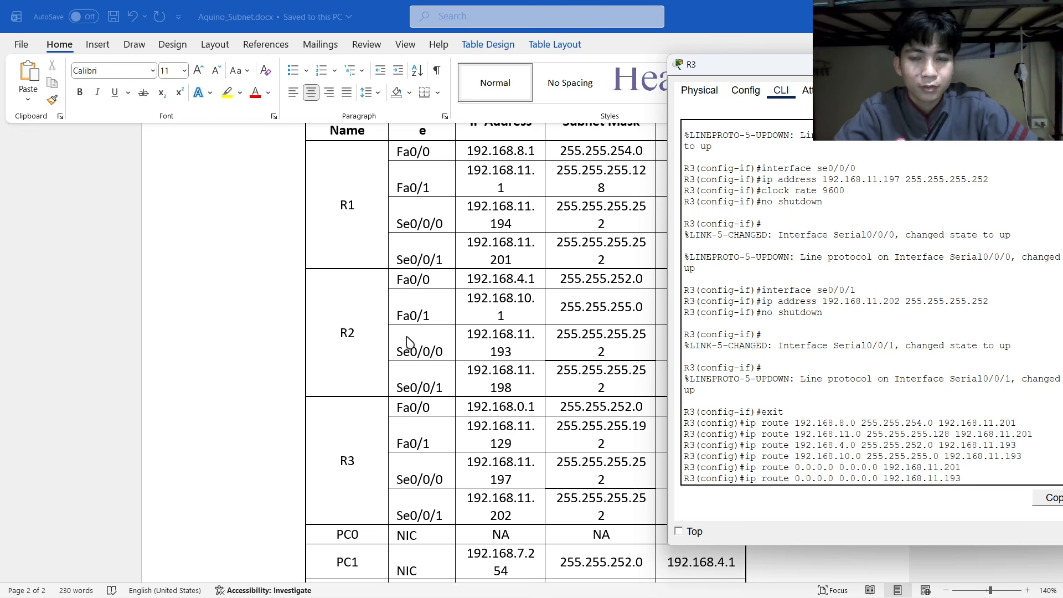
{"action": "key", "text": "Return"}
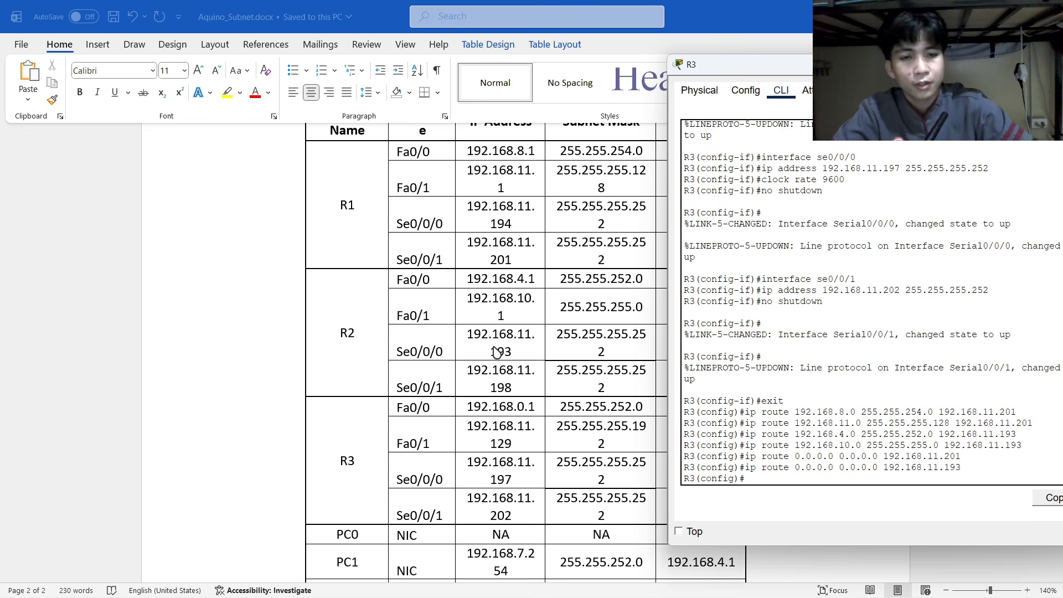
{"action": "left_click_drag", "start_coordinate": [789, 70], "coordinate": [706, 80]}
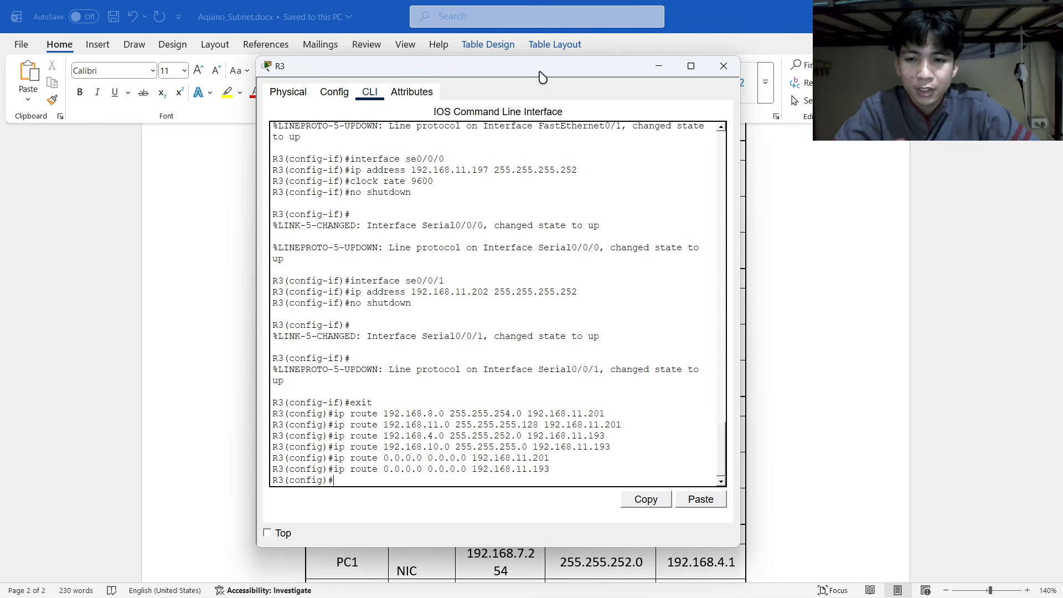
Close R3's configuration window and return to the network topology workspace.
{"action": "left_click", "coordinate": [723, 66]}
{"action": "key", "text": "alt+Tab"}
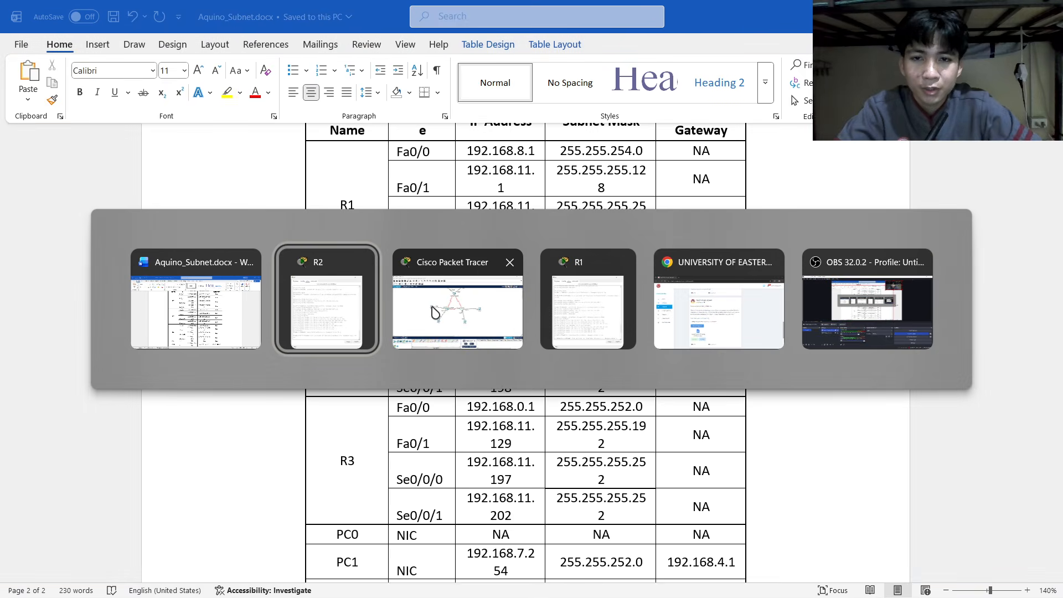
{"action": "left_click", "coordinate": [465, 310]}
{"action": "scroll", "coordinate": [659, 351], "scroll_direction": "up", "scroll_amount": 1}
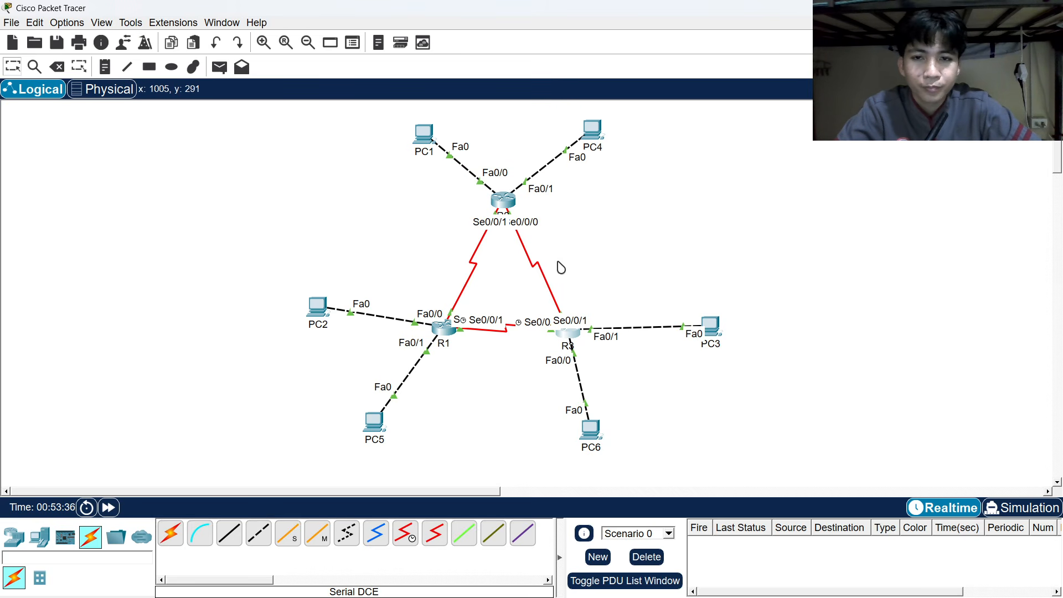
{"action": "scroll", "coordinate": [548, 260], "scroll_direction": "down", "scroll_amount": 2}
{"action": "scroll", "coordinate": [546, 257], "scroll_direction": "up", "scroll_amount": 2}
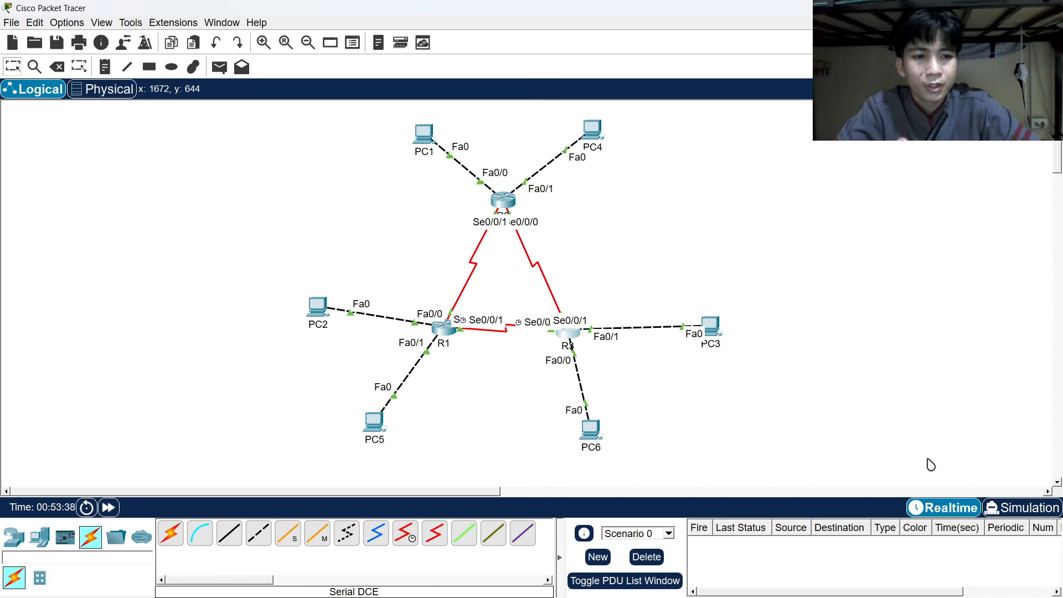
Switch to Simulation mode with the event list filtered to ICMP only.
{"action": "left_click", "coordinate": [996, 509]}
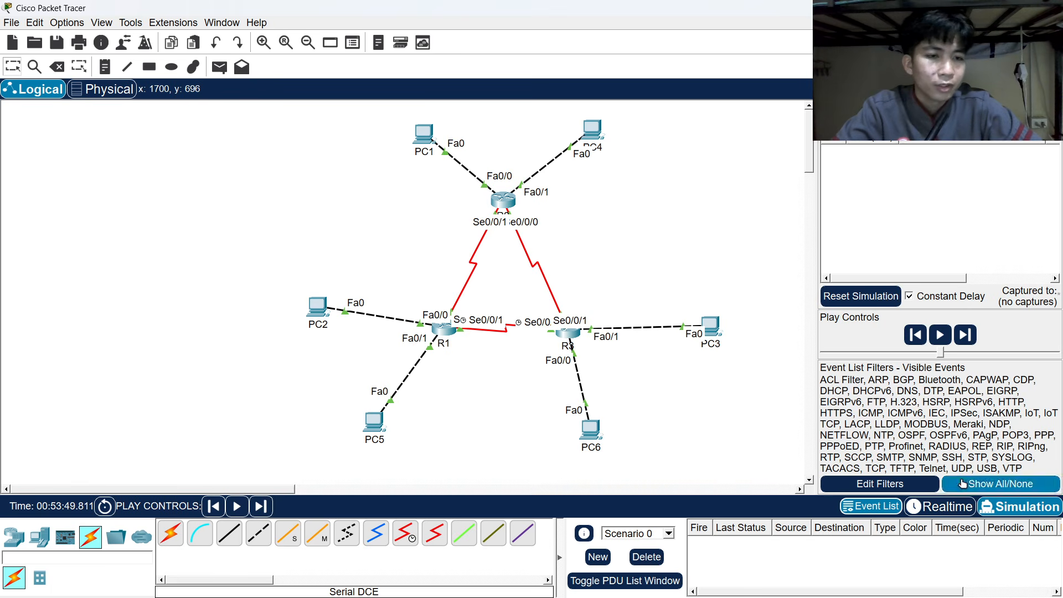
{"action": "left_click", "coordinate": [1014, 484]}
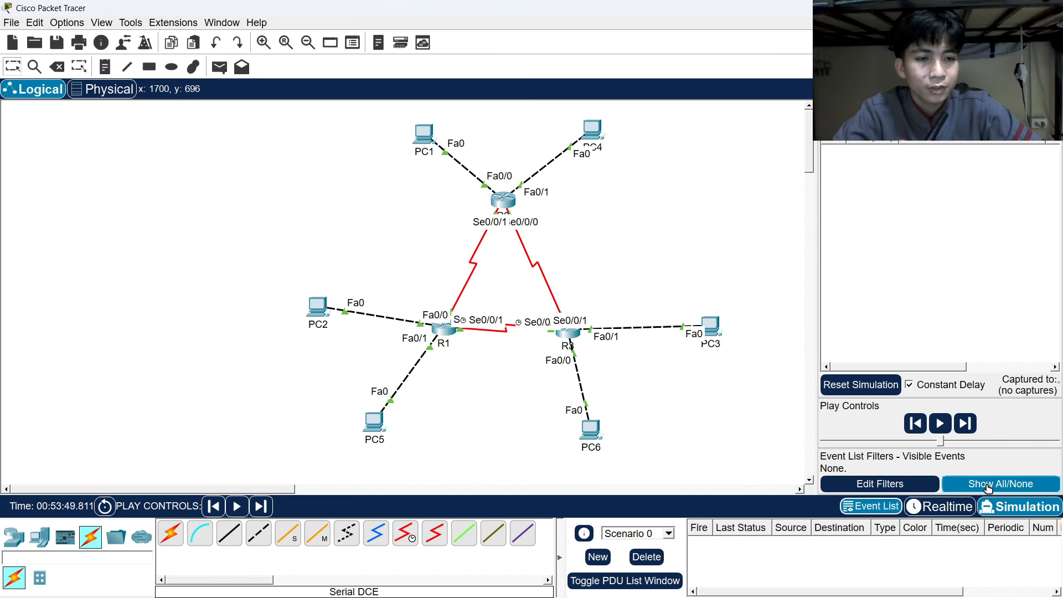
{"action": "left_click", "coordinate": [849, 482]}
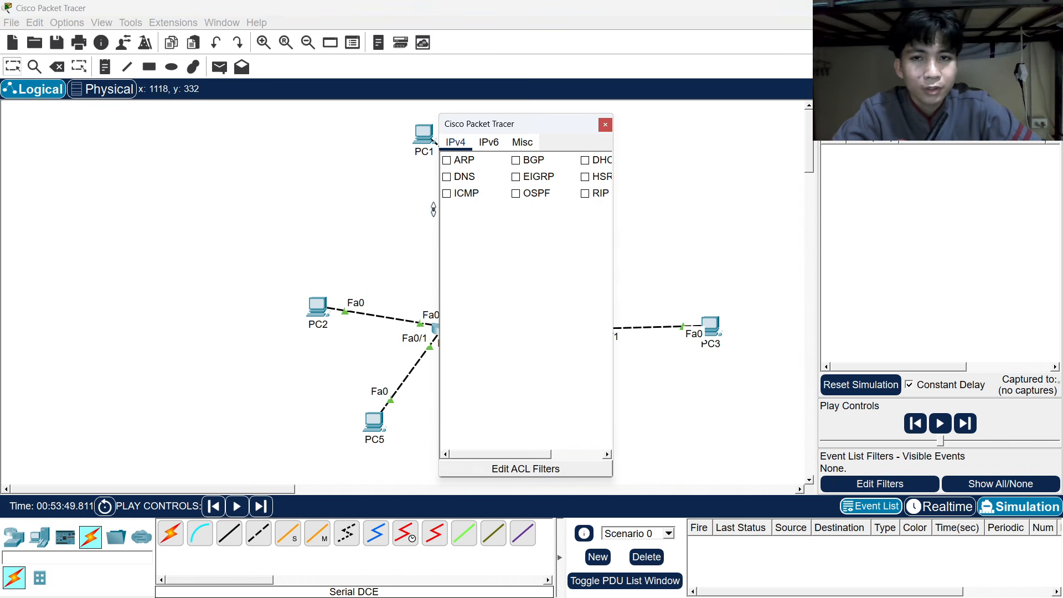
{"action": "left_click", "coordinate": [605, 124]}
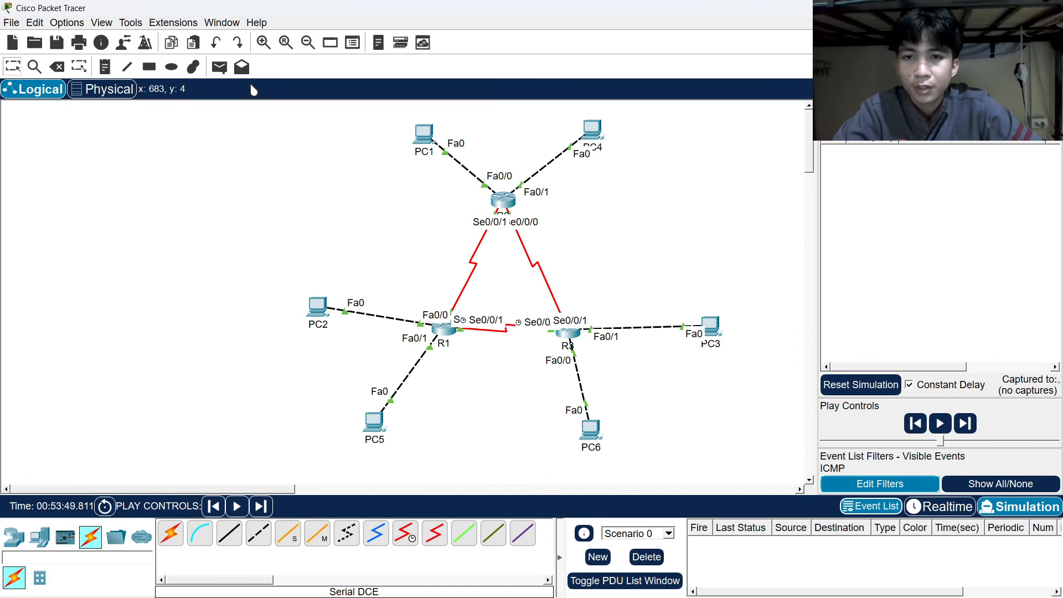
Queue simple pings from PC1 to PC4, PC3, PC6, PC5 and PC2.
{"action": "left_click", "coordinate": [218, 69]}
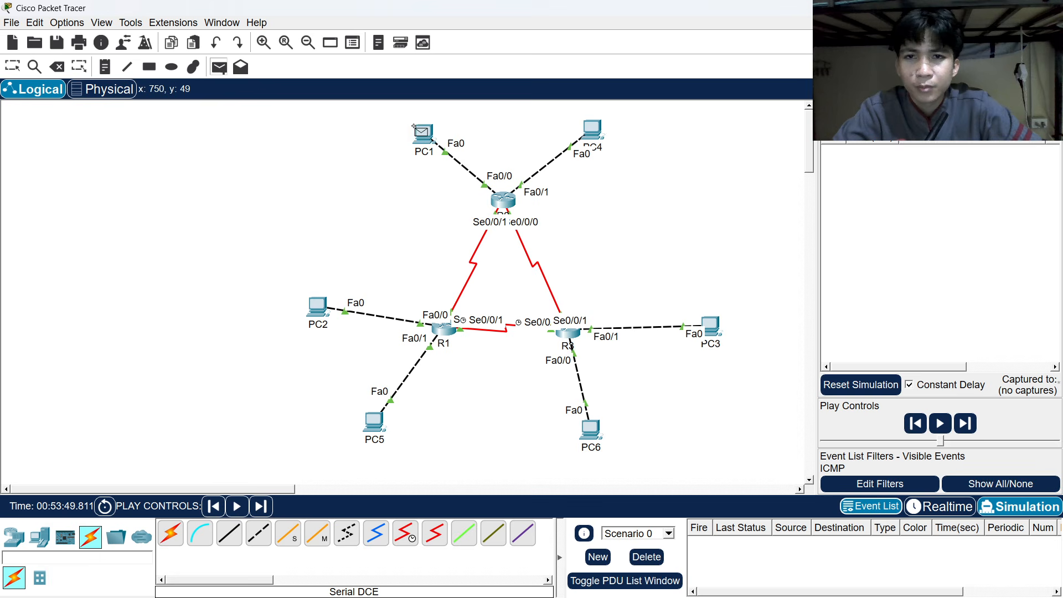
{"action": "left_click", "coordinate": [422, 135]}
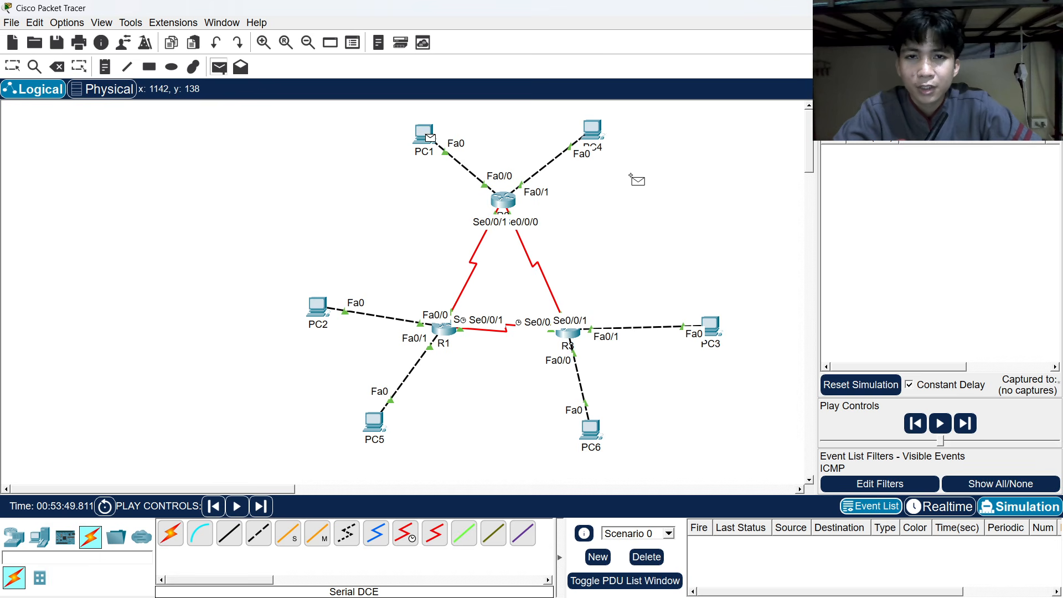
{"action": "left_click", "coordinate": [592, 129]}
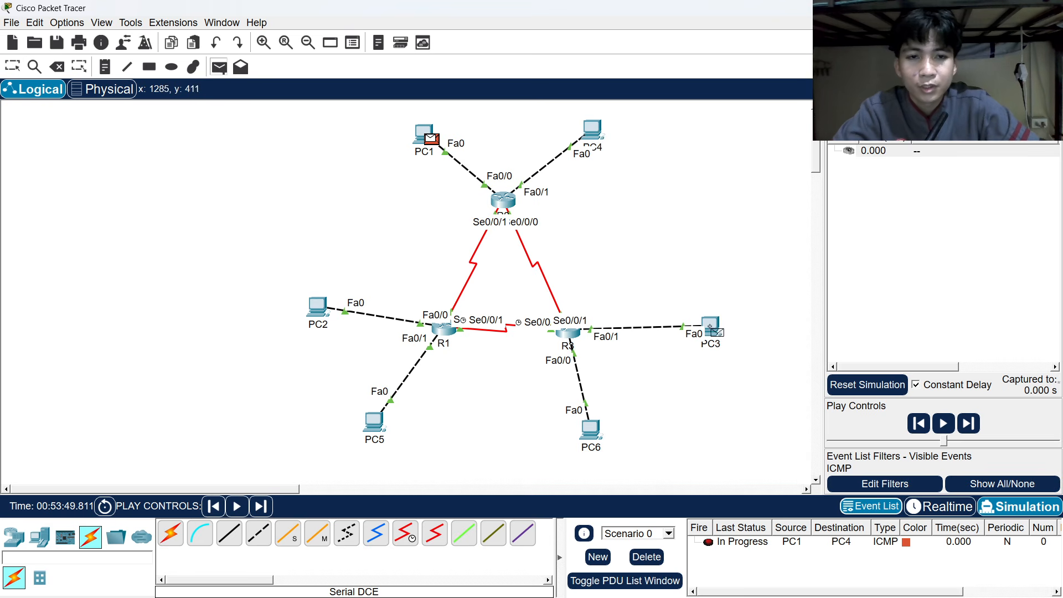
{"action": "left_click", "coordinate": [708, 326]}
{"action": "left_click", "coordinate": [219, 67]}
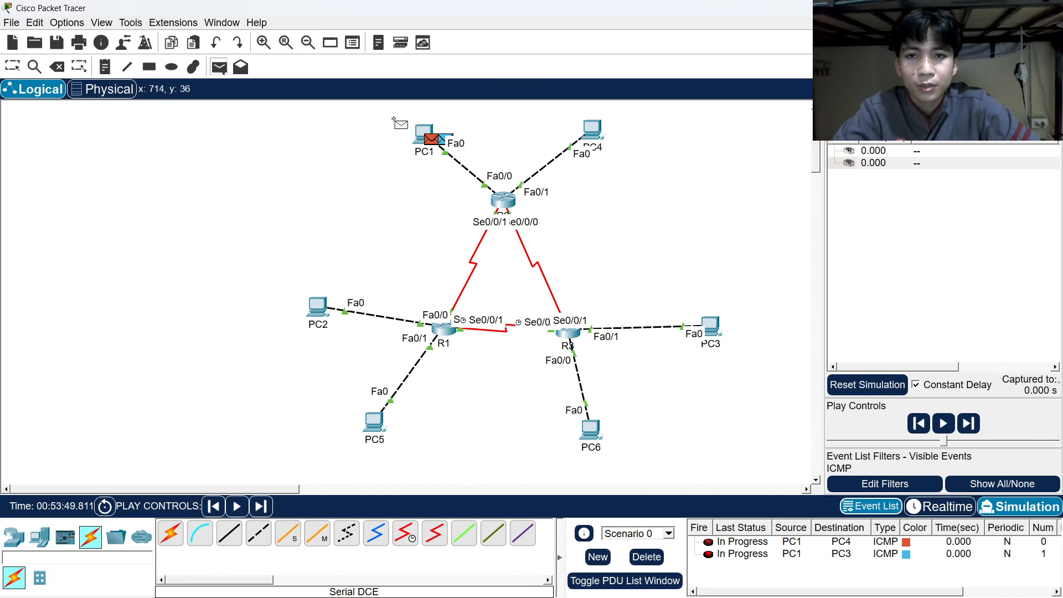
{"action": "left_click", "coordinate": [588, 428]}
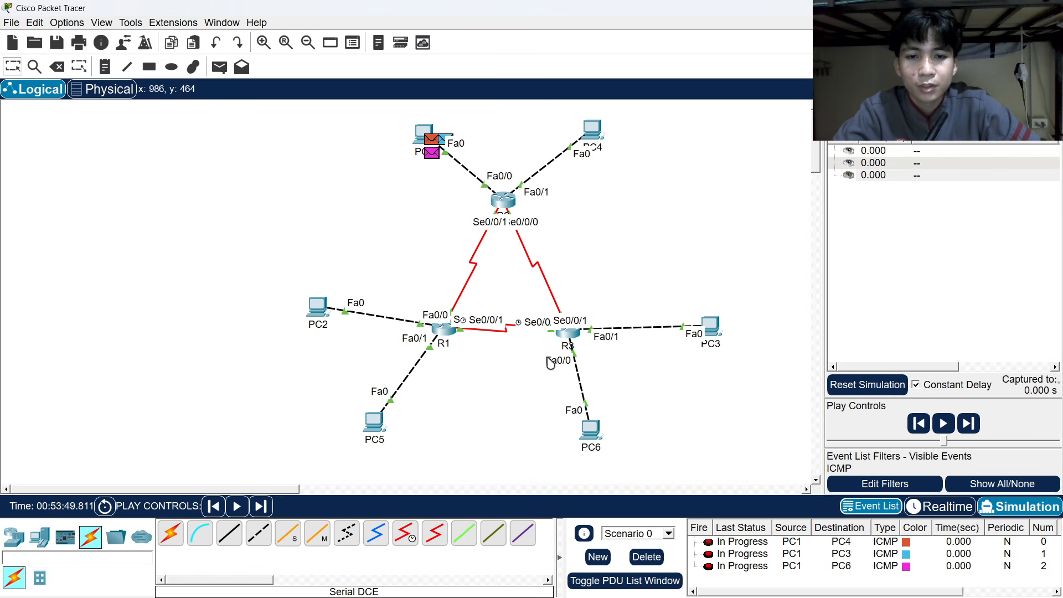
{"action": "left_click", "coordinate": [218, 67]}
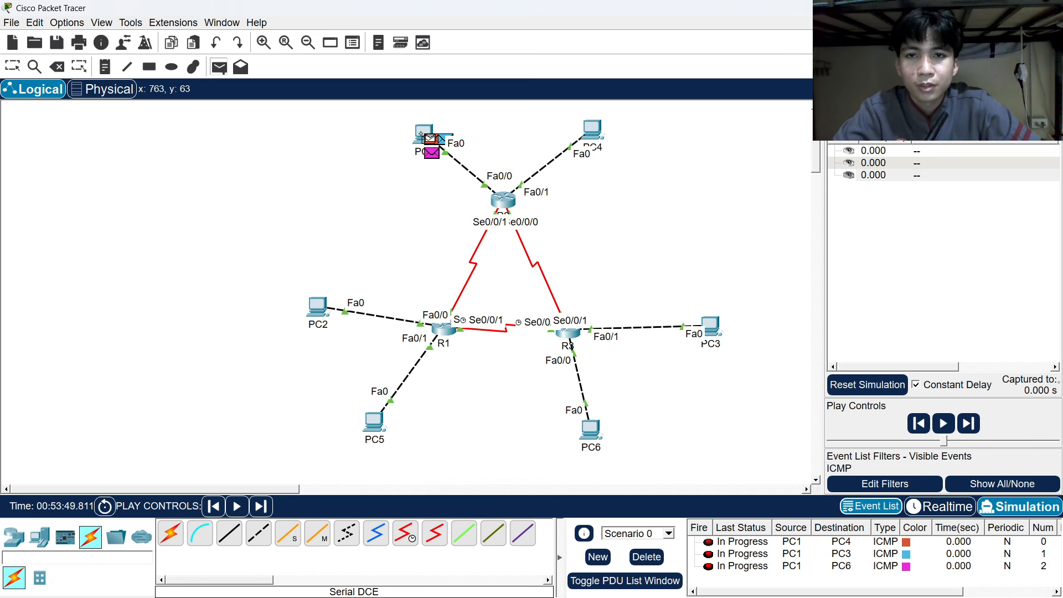
{"action": "left_click", "coordinate": [374, 422]}
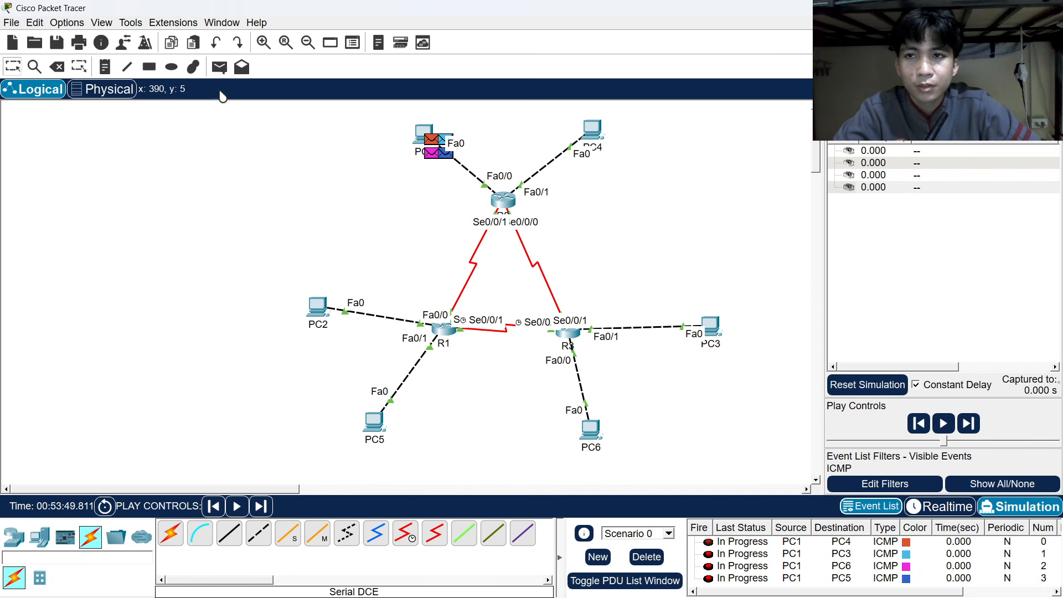
{"action": "left_click", "coordinate": [221, 67]}
{"action": "left_click", "coordinate": [424, 133]}
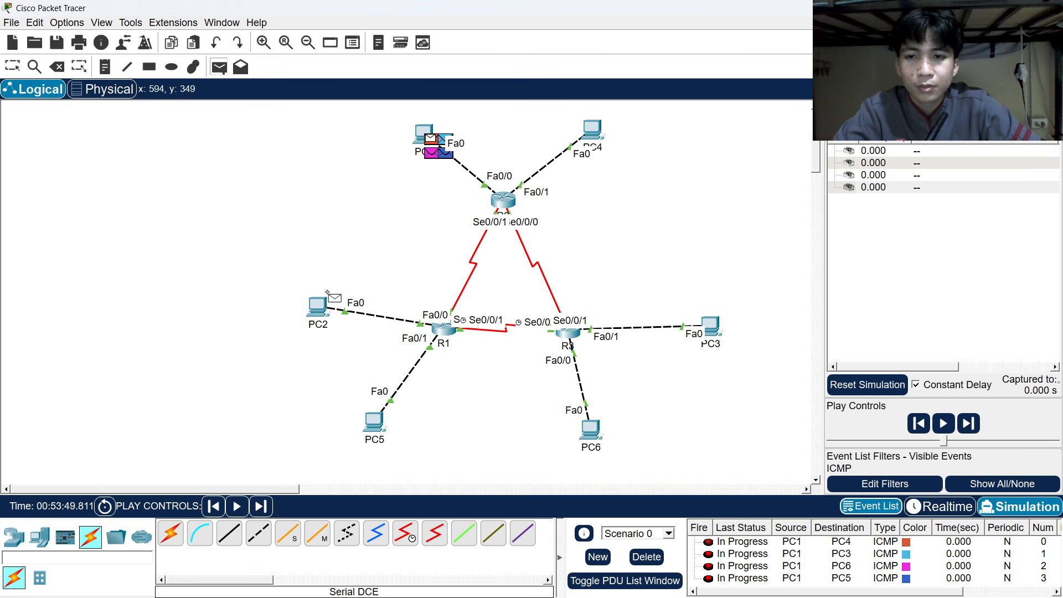
{"action": "left_click", "coordinate": [323, 310]}
{"action": "scroll", "coordinate": [348, 318], "scroll_direction": "down", "scroll_amount": 2}
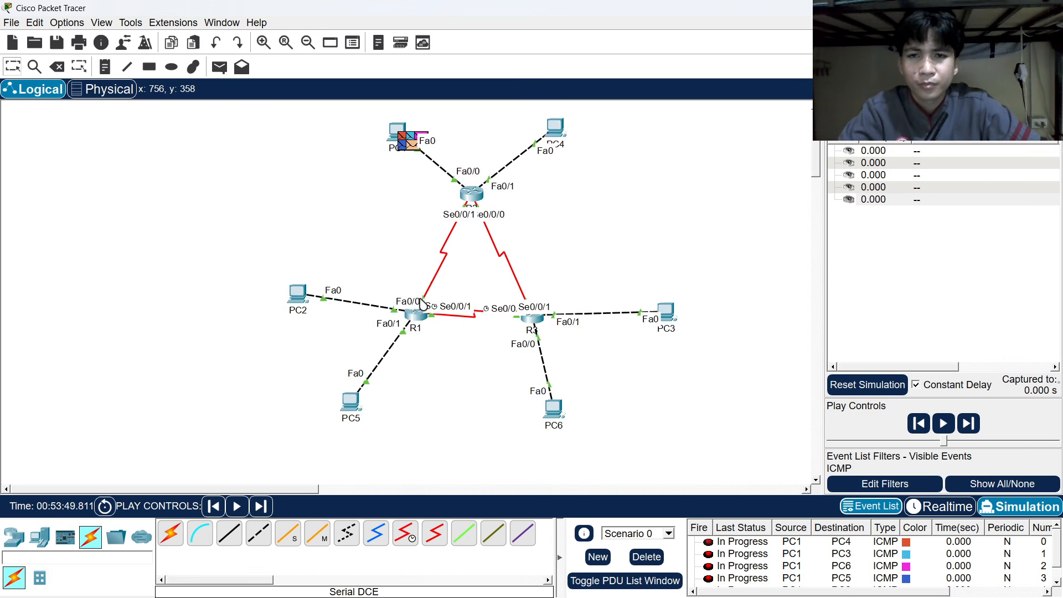
Queue simple pings from PC4 to PC1, PC3, PC6, PC5 and PC2.
{"action": "left_click", "coordinate": [219, 67]}
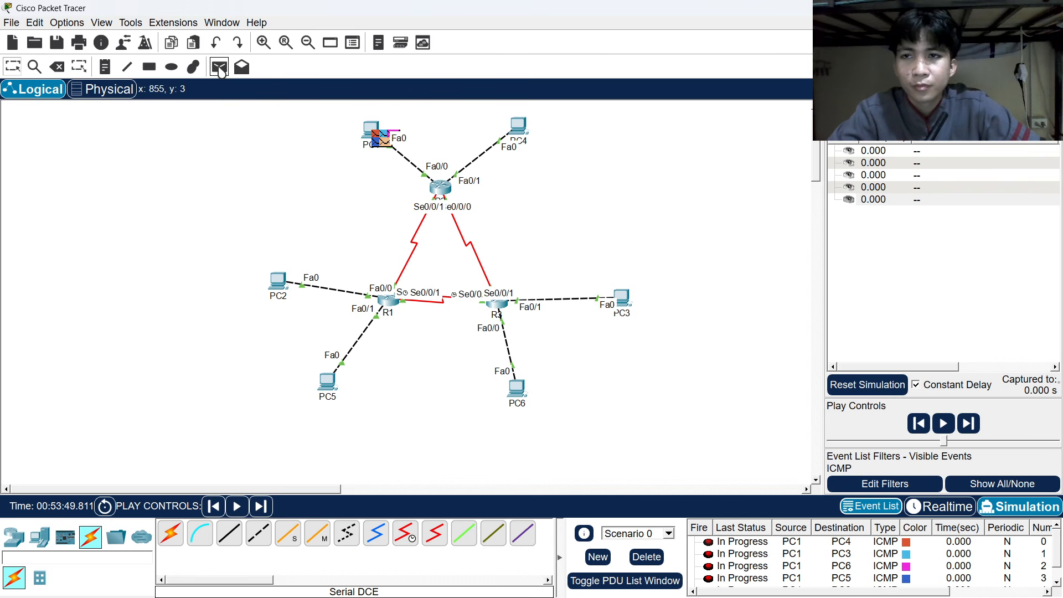
{"action": "left_click", "coordinate": [518, 125]}
{"action": "left_click", "coordinate": [372, 131]}
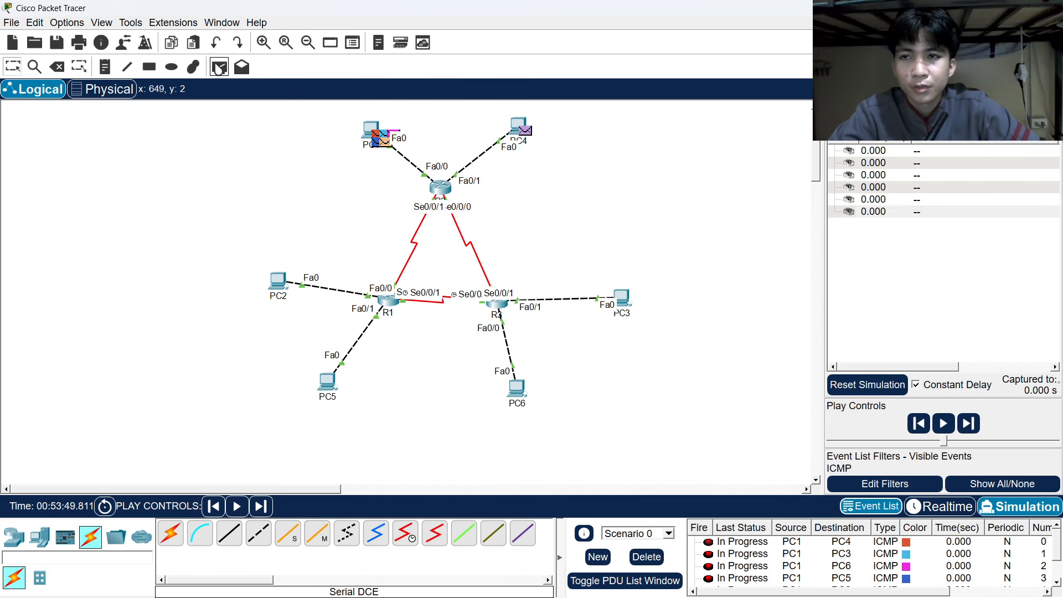
{"action": "left_click", "coordinate": [514, 121]}
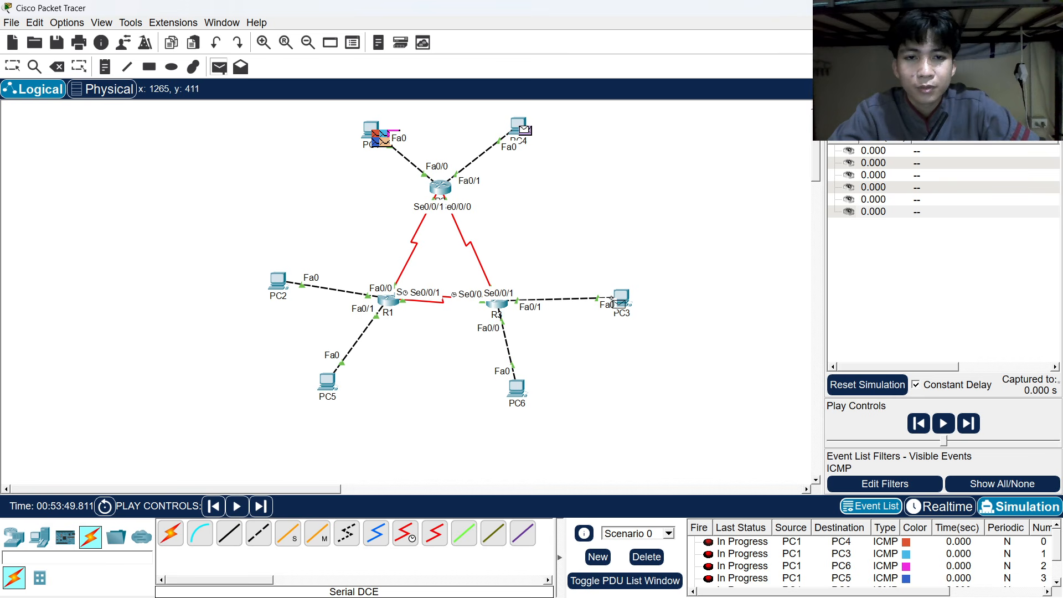
{"action": "left_click", "coordinate": [620, 299]}
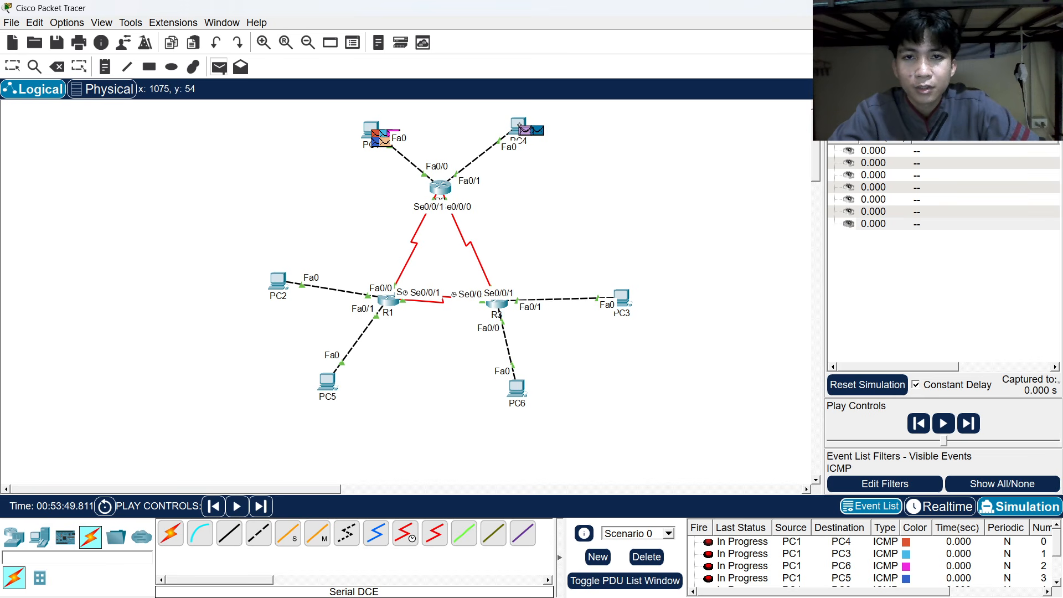
{"action": "left_click", "coordinate": [517, 125]}
{"action": "left_click", "coordinate": [516, 387]}
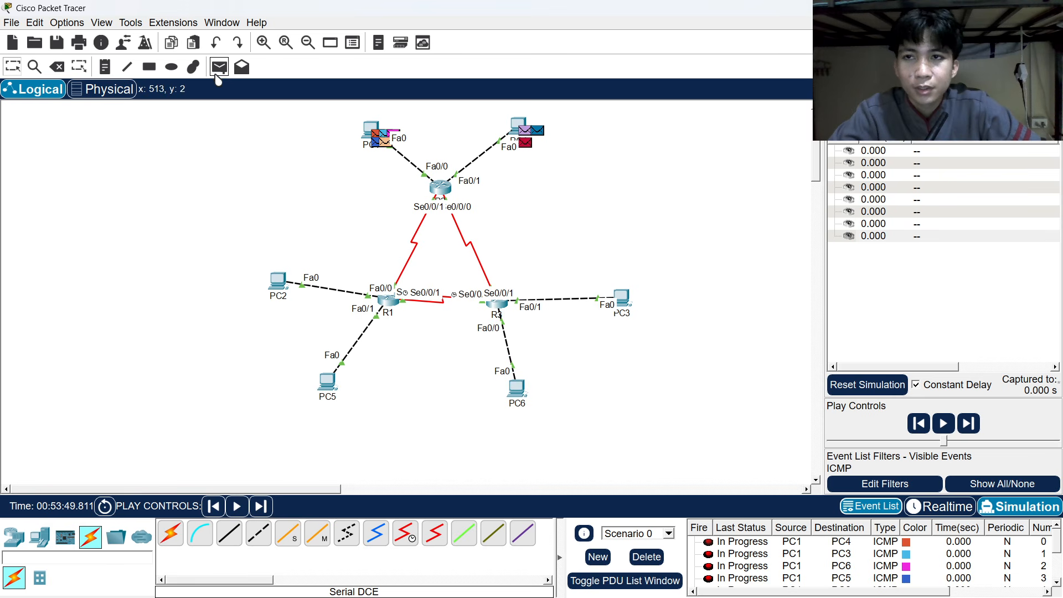
{"action": "left_click", "coordinate": [220, 67]}
{"action": "left_click", "coordinate": [516, 123]}
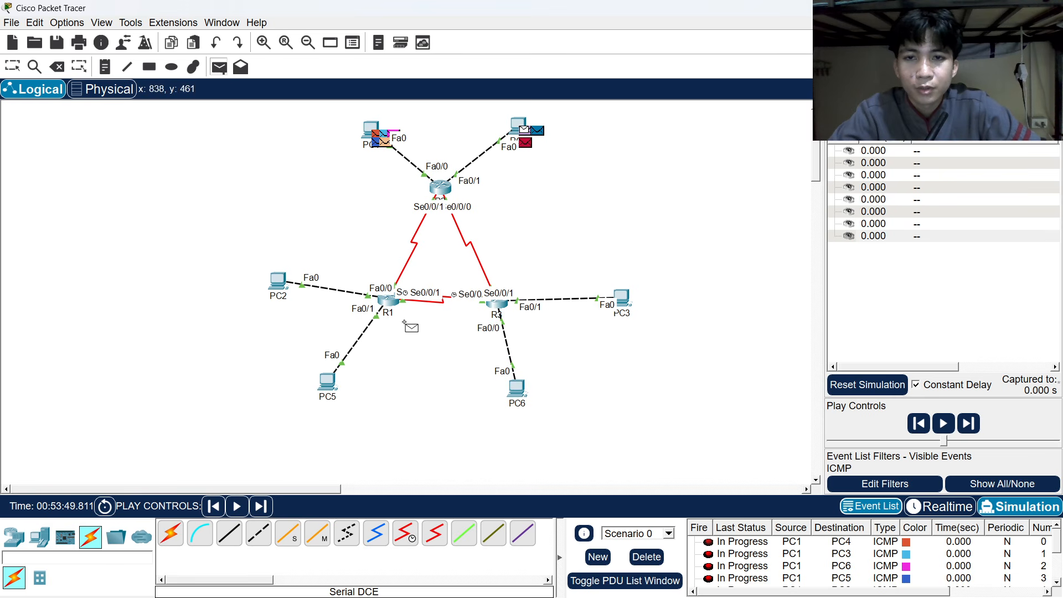
{"action": "left_click", "coordinate": [327, 383]}
{"action": "left_click", "coordinate": [226, 67]}
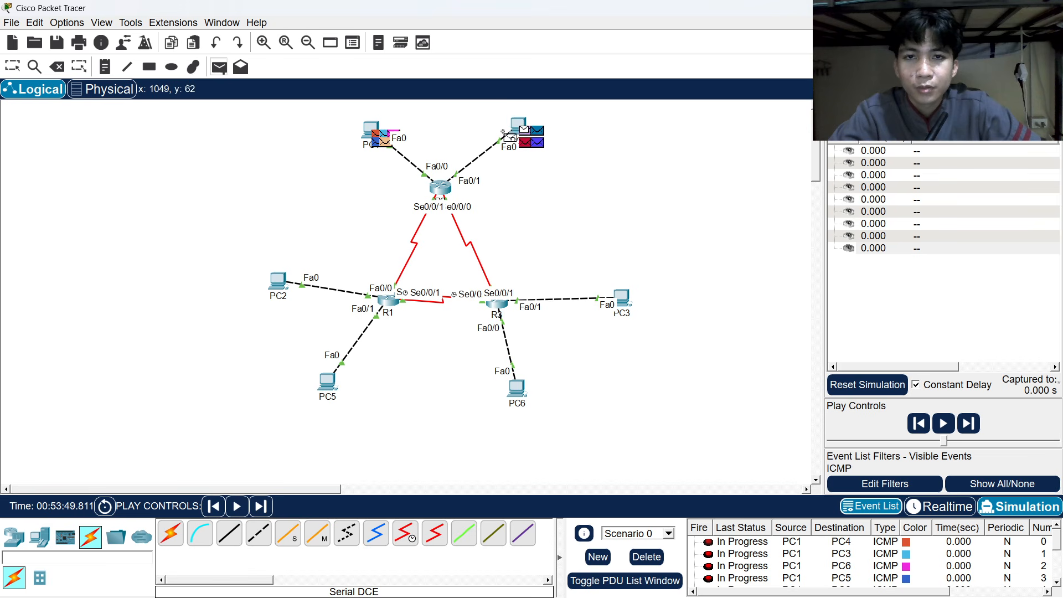
{"action": "left_click", "coordinate": [279, 279]}
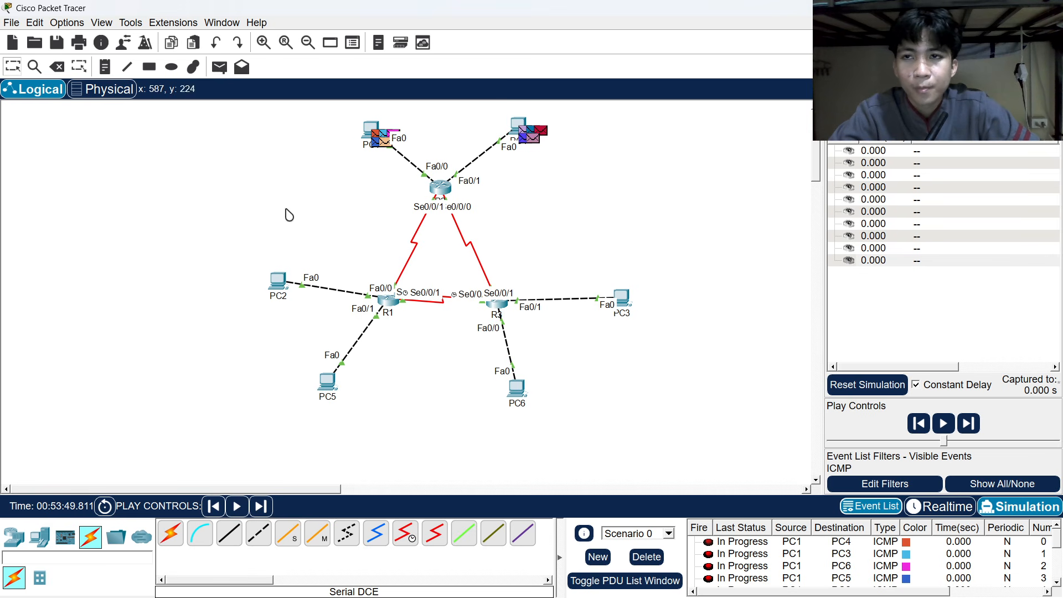
{"action": "left_click", "coordinate": [219, 67]}
Queue simple pings from PC3 to PC6, PC5, PC2 and PC1.
{"action": "left_click", "coordinate": [623, 300]}
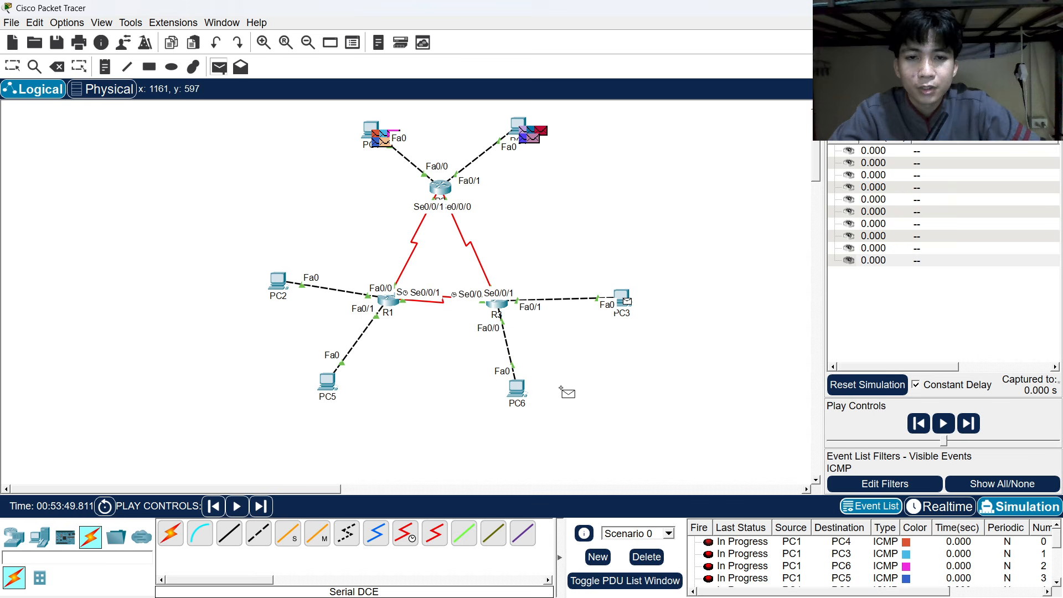
{"action": "left_click", "coordinate": [517, 389]}
{"action": "left_click", "coordinate": [219, 67]}
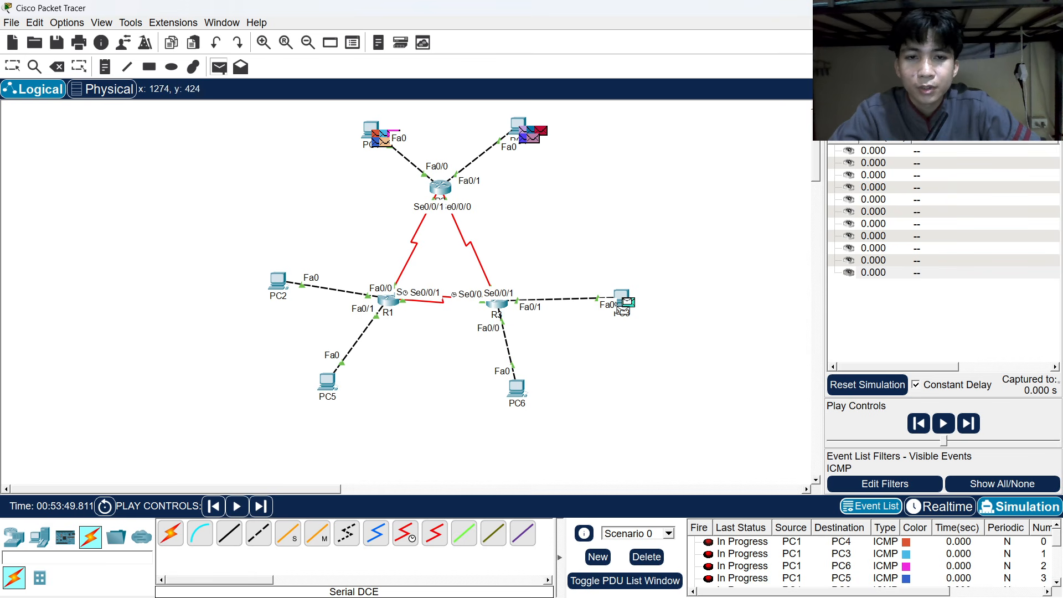
{"action": "left_click", "coordinate": [330, 382]}
{"action": "left_click", "coordinate": [219, 67]}
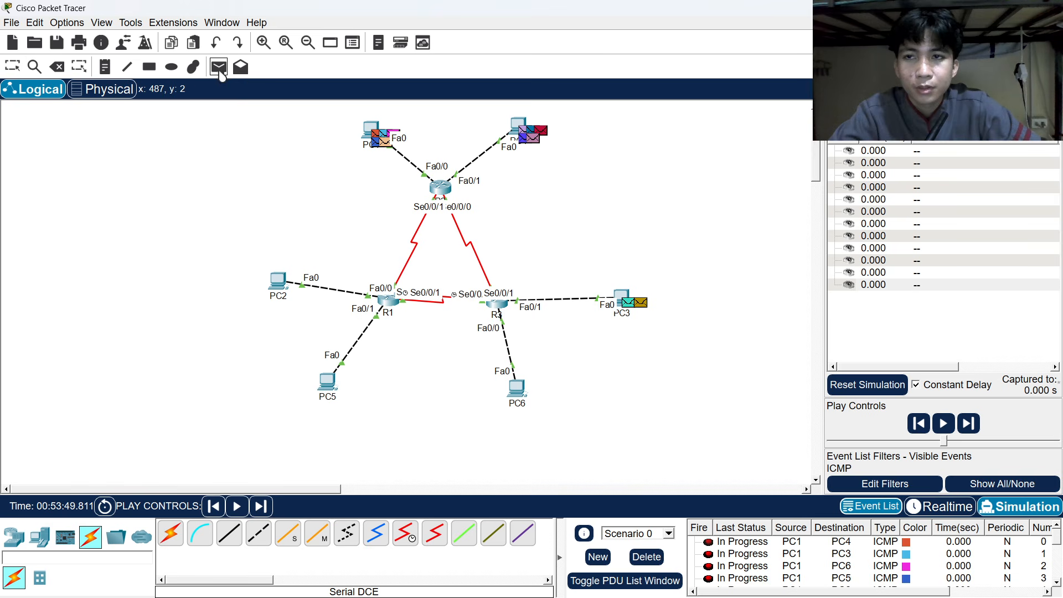
{"action": "left_click", "coordinate": [621, 298]}
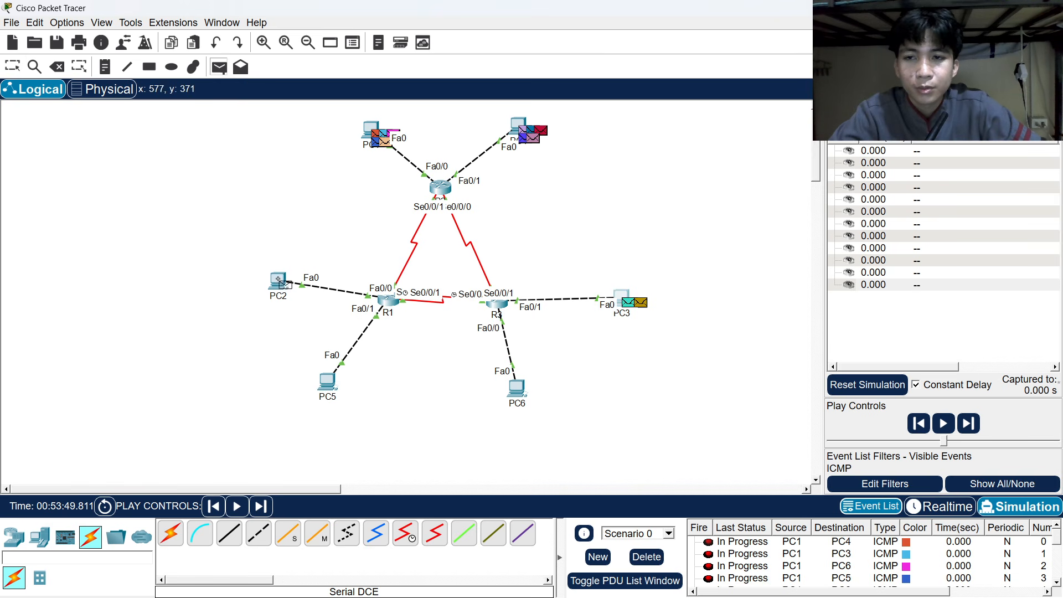
{"action": "left_click", "coordinate": [279, 282]}
{"action": "left_click", "coordinate": [220, 67]}
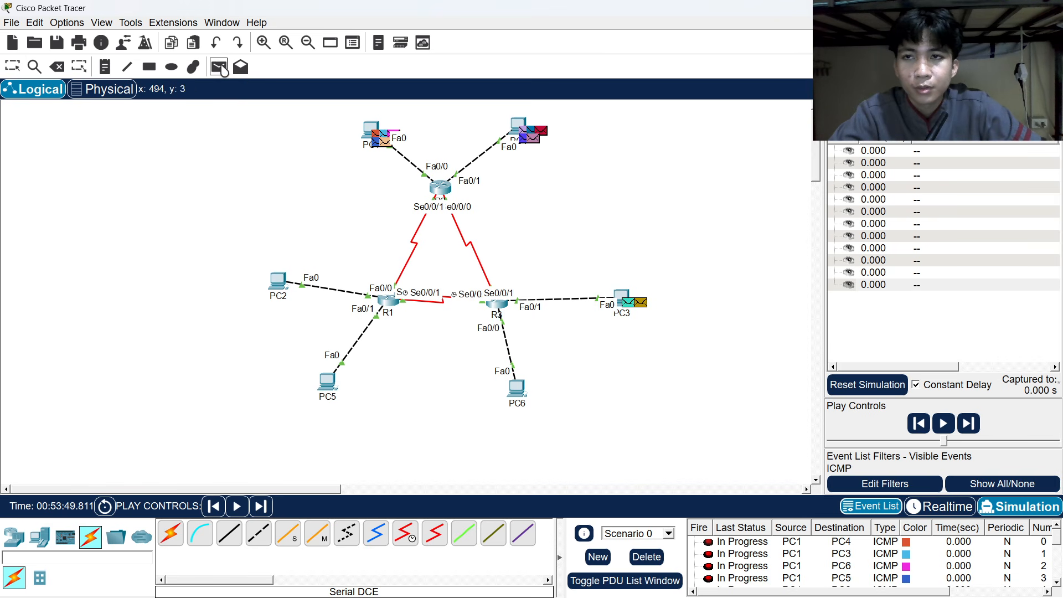
{"action": "left_click", "coordinate": [623, 298]}
{"action": "left_click", "coordinate": [368, 129]}
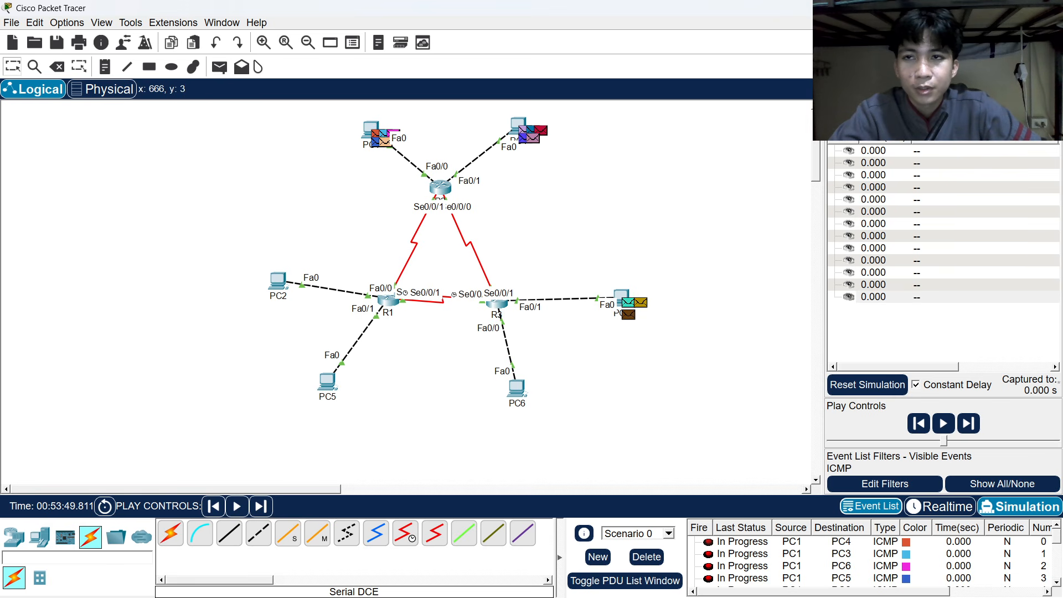
Add pings from PC3 to PC4 and PC5, then review the queued PDU list.
{"action": "left_click", "coordinate": [220, 67]}
{"action": "left_click", "coordinate": [623, 299]}
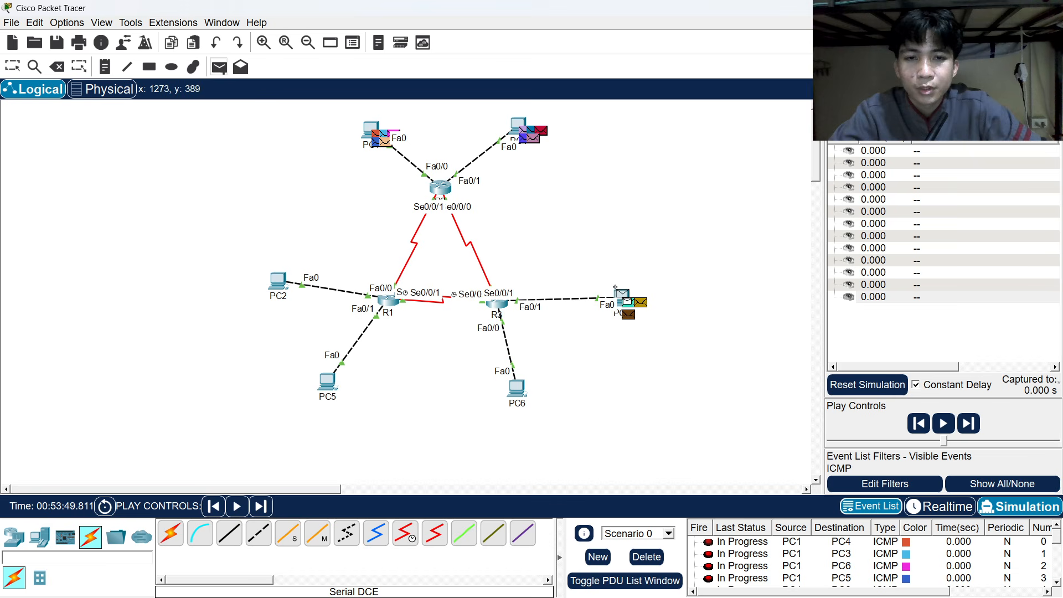
{"action": "left_click", "coordinate": [519, 125]}
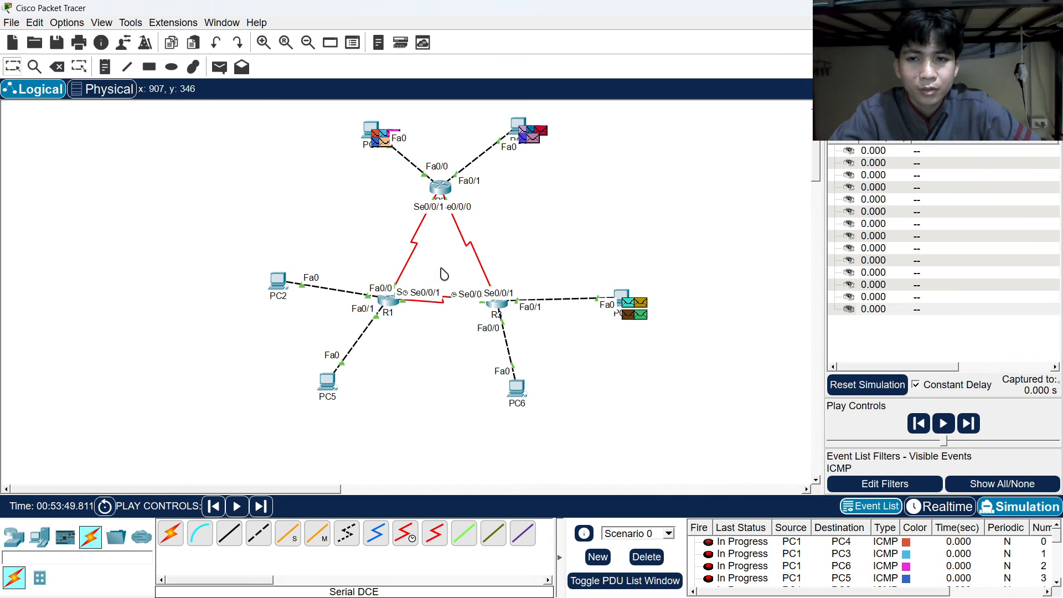
{"action": "left_click", "coordinate": [219, 67]}
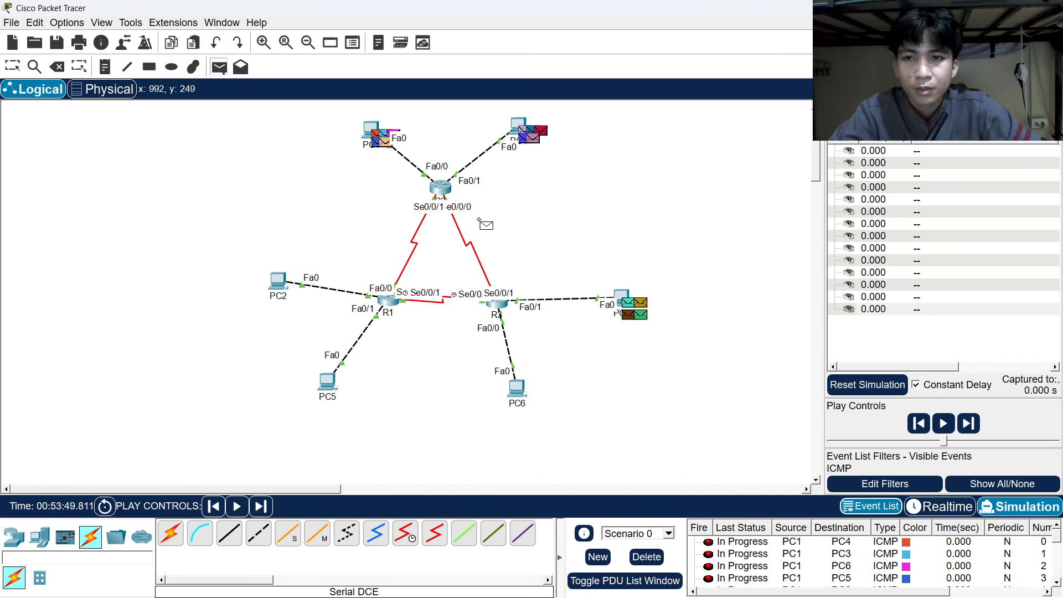
{"action": "left_click", "coordinate": [623, 297]}
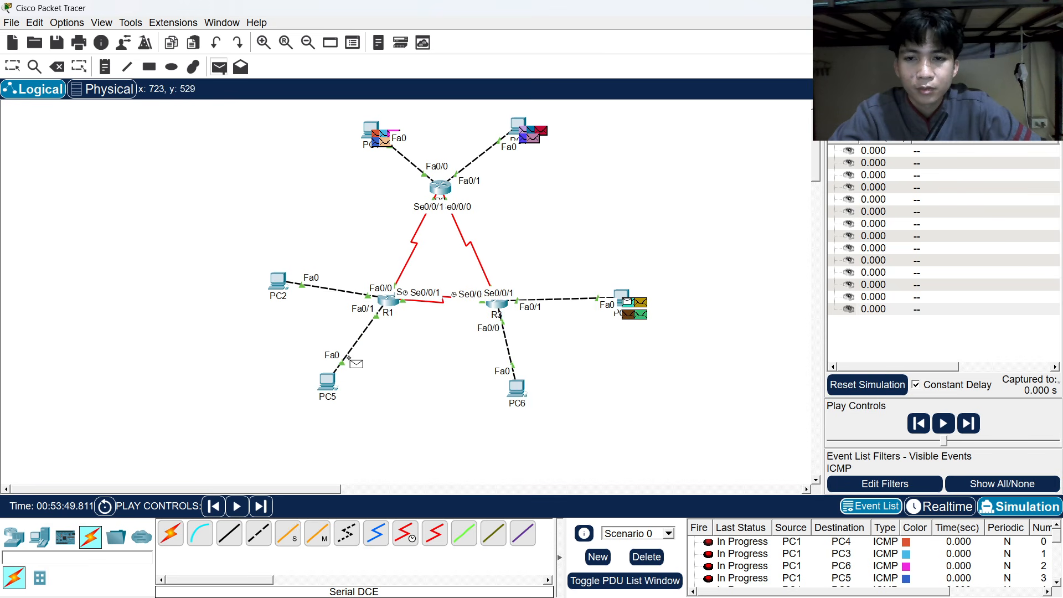
{"action": "left_click", "coordinate": [327, 382]}
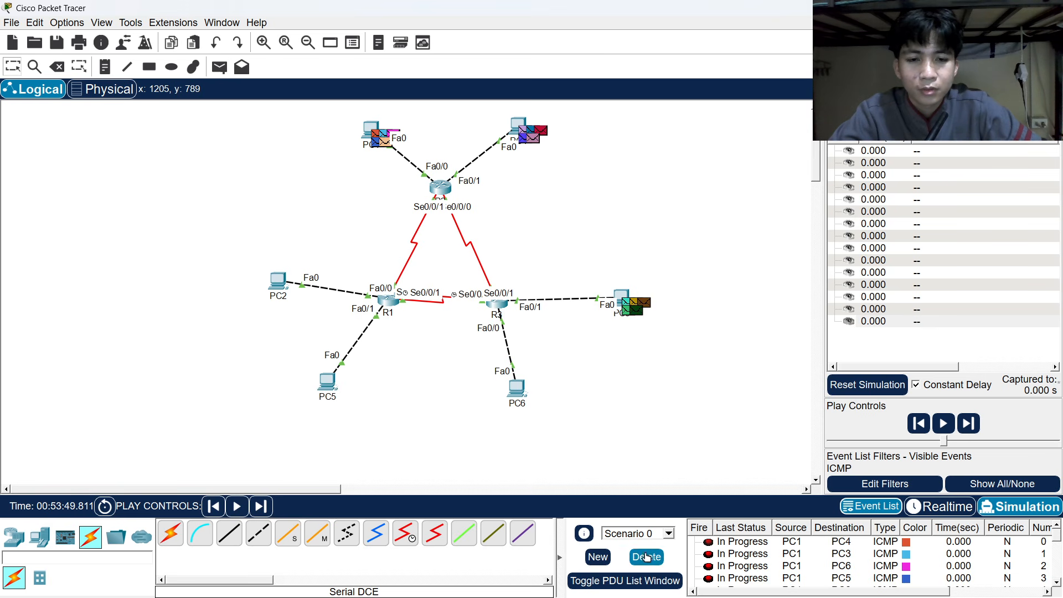
{"action": "left_click", "coordinate": [718, 545]}
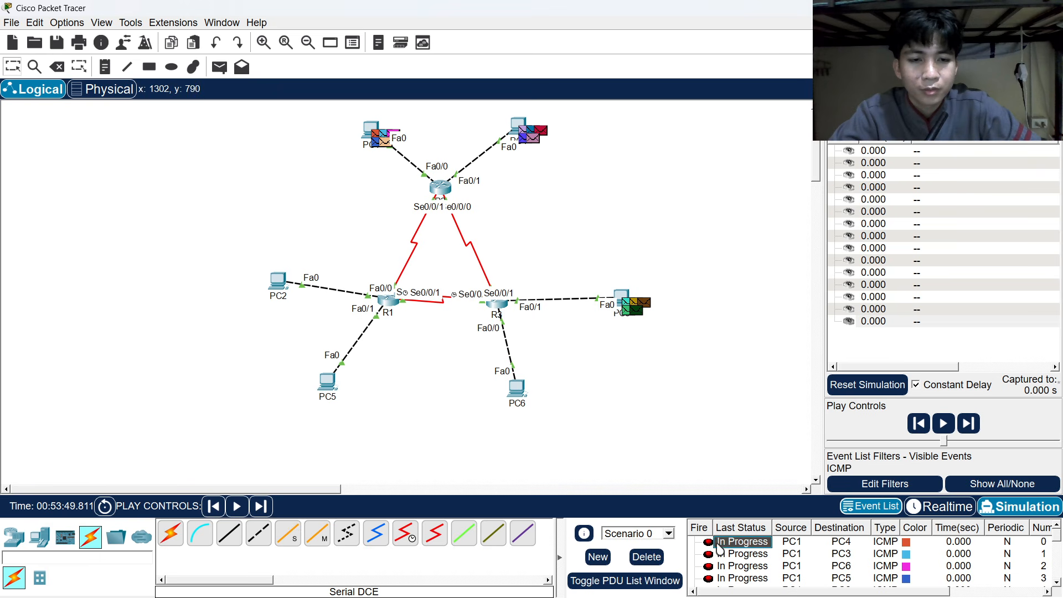
{"action": "left_click", "coordinate": [725, 553]}
{"action": "left_click", "coordinate": [729, 543]}
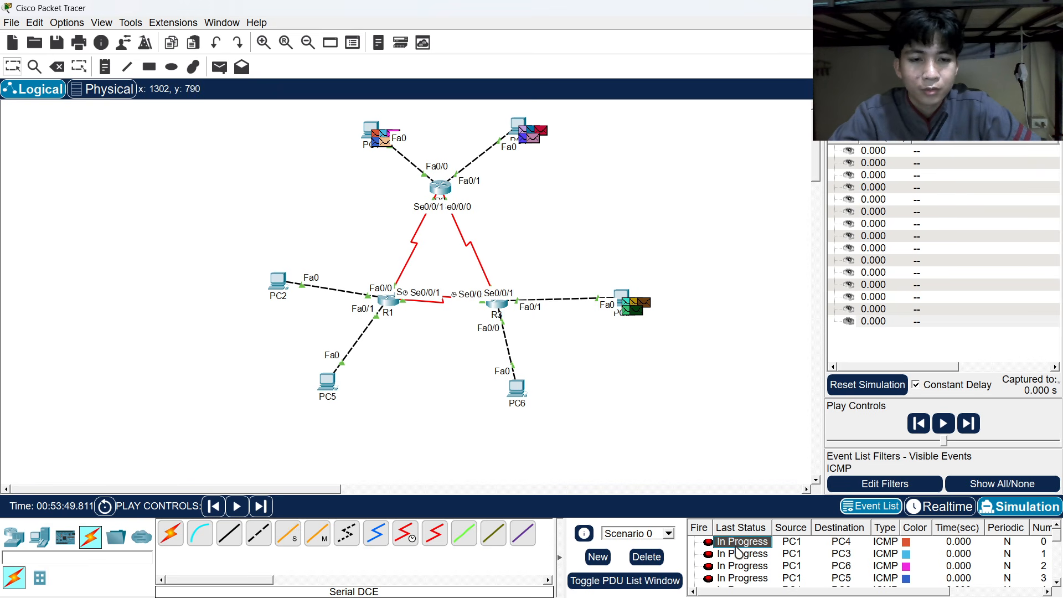
Delete all queued pings and queue new pings from PC1 to PC4, PC2 and PC5.
{"action": "left_click", "coordinate": [653, 556]}
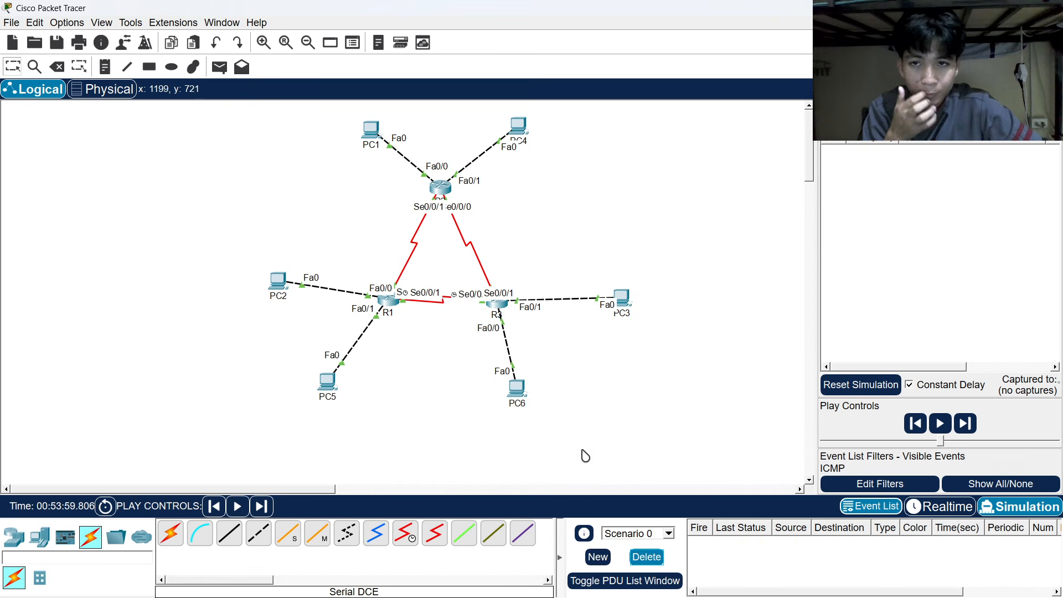
{"action": "left_click", "coordinate": [220, 67]}
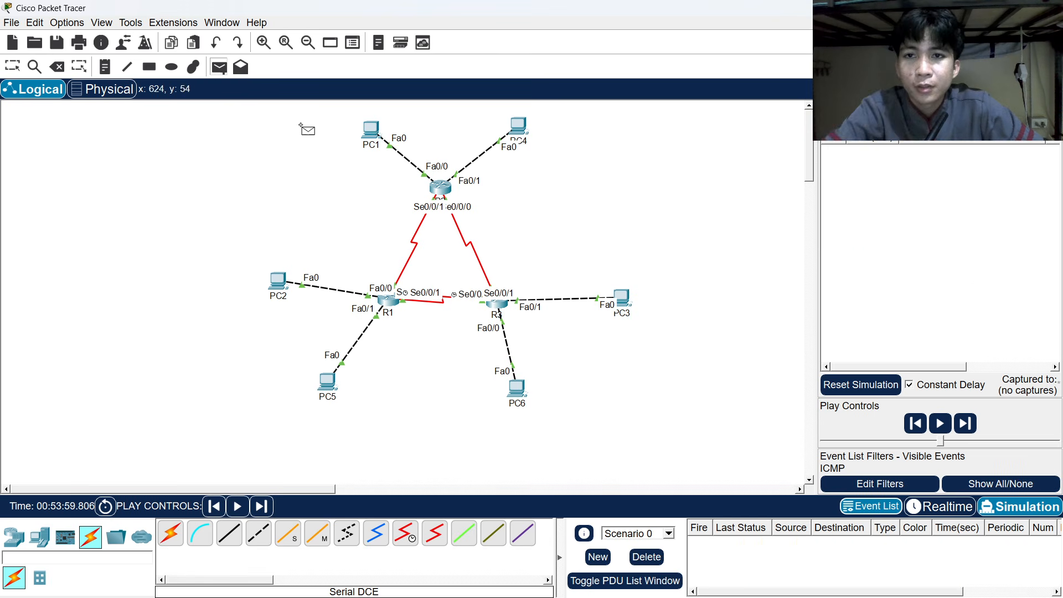
{"action": "left_click", "coordinate": [372, 131]}
{"action": "left_click", "coordinate": [500, 127]}
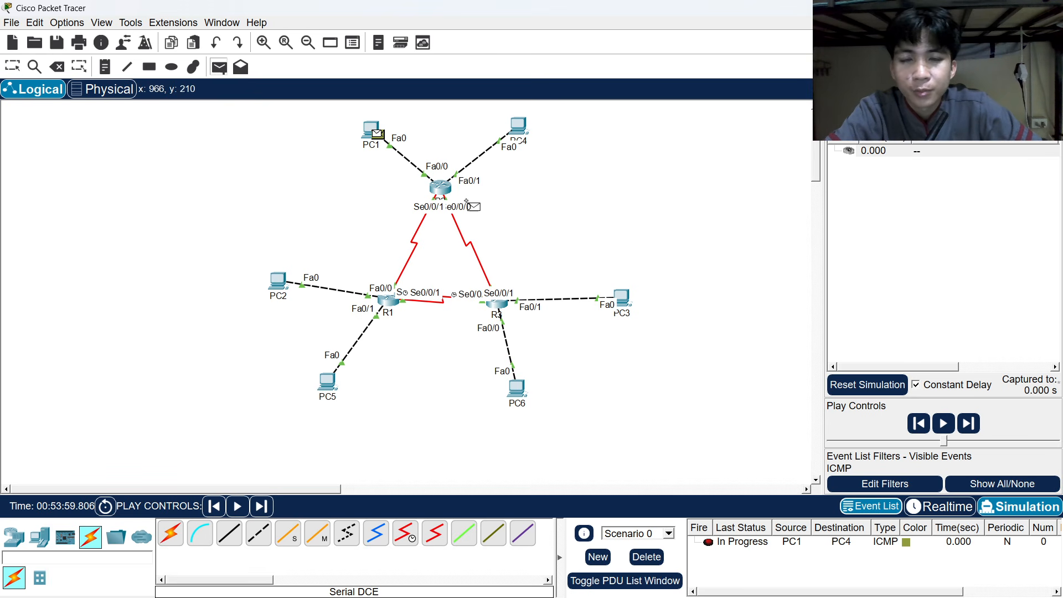
{"action": "left_click", "coordinate": [277, 281]}
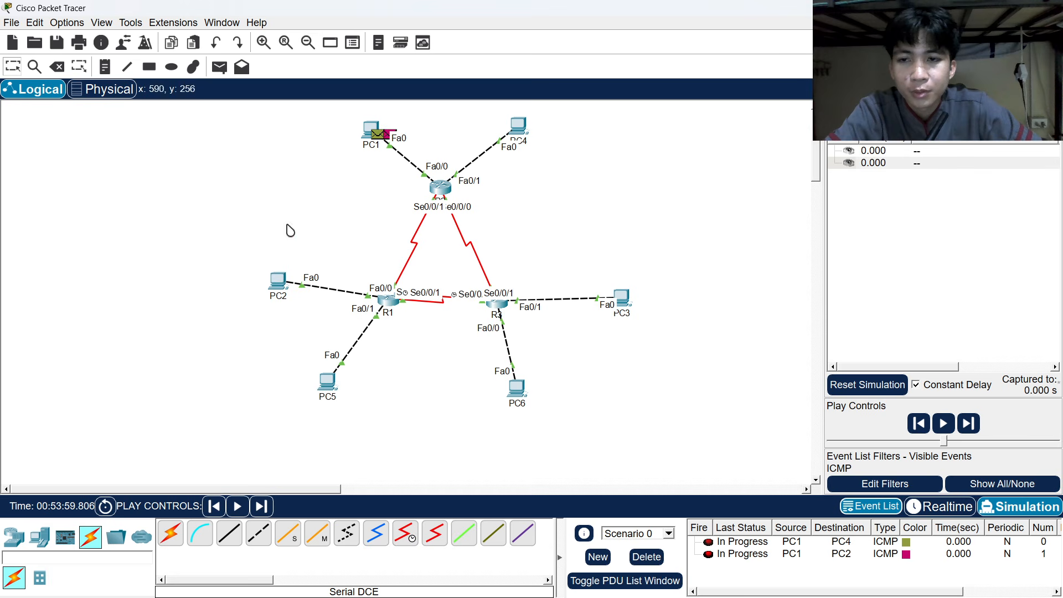
{"action": "left_click", "coordinate": [219, 67]}
{"action": "left_click", "coordinate": [388, 128]}
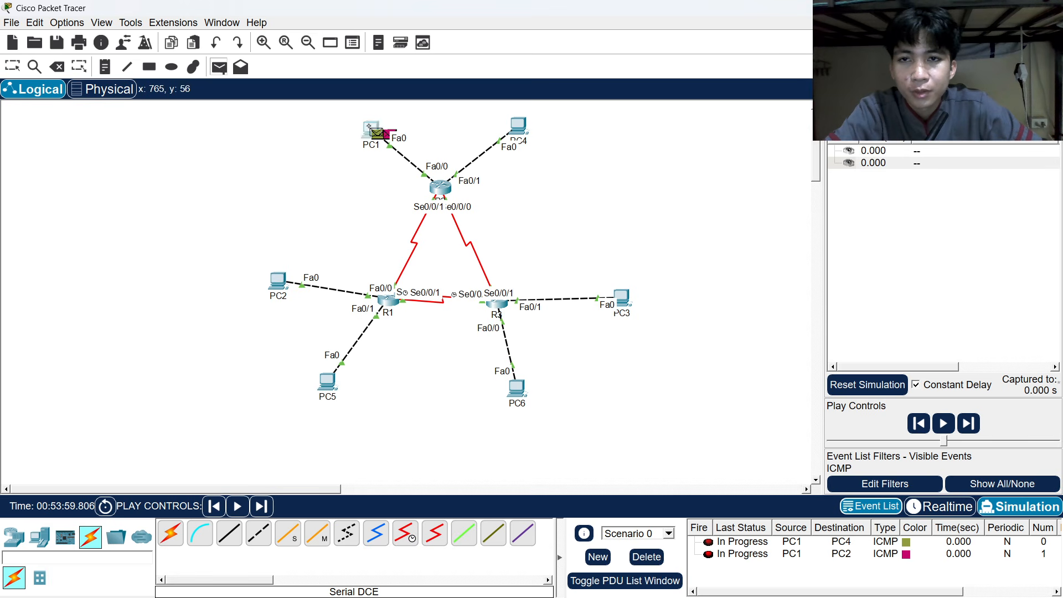
{"action": "left_click", "coordinate": [327, 381]}
Queue pings from PC1 to PC3 and PC6, and from PC4 to PC1.
{"action": "left_click", "coordinate": [219, 67]}
{"action": "left_click", "coordinate": [382, 131]}
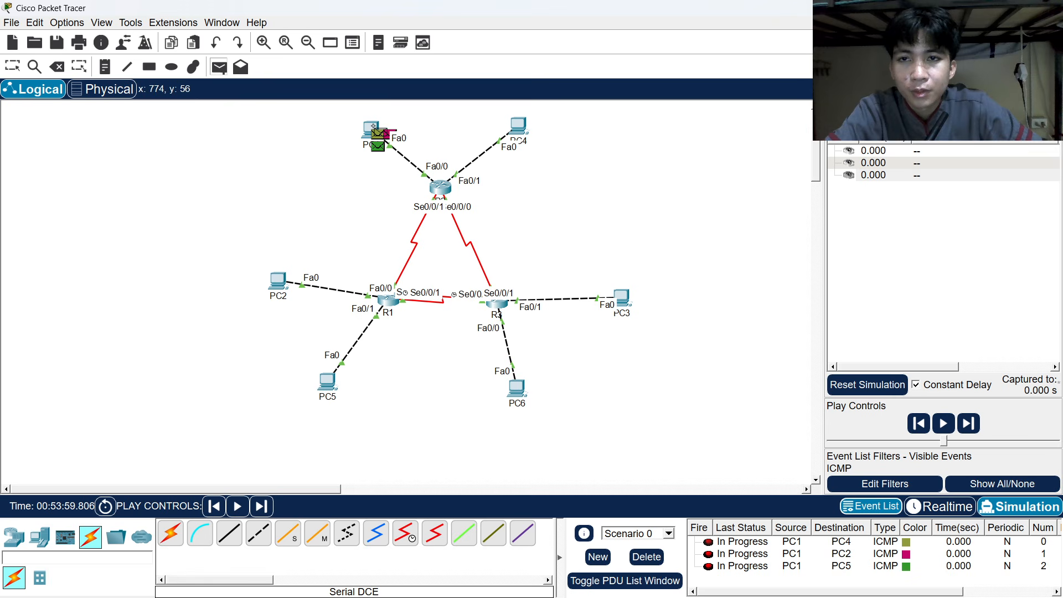
{"action": "left_click", "coordinate": [621, 299]}
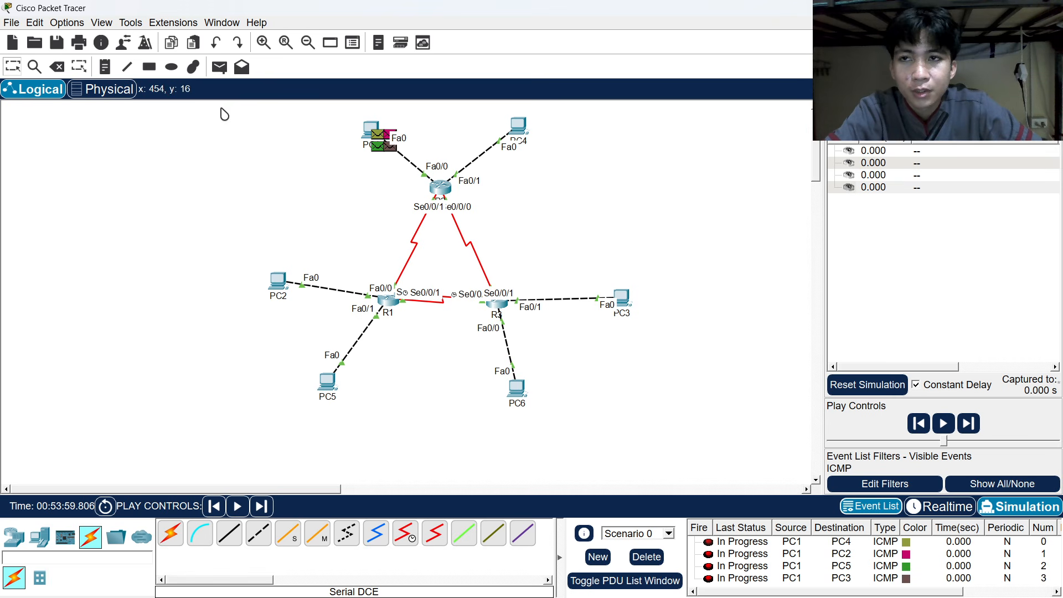
{"action": "left_click", "coordinate": [219, 67]}
{"action": "left_click", "coordinate": [373, 131]}
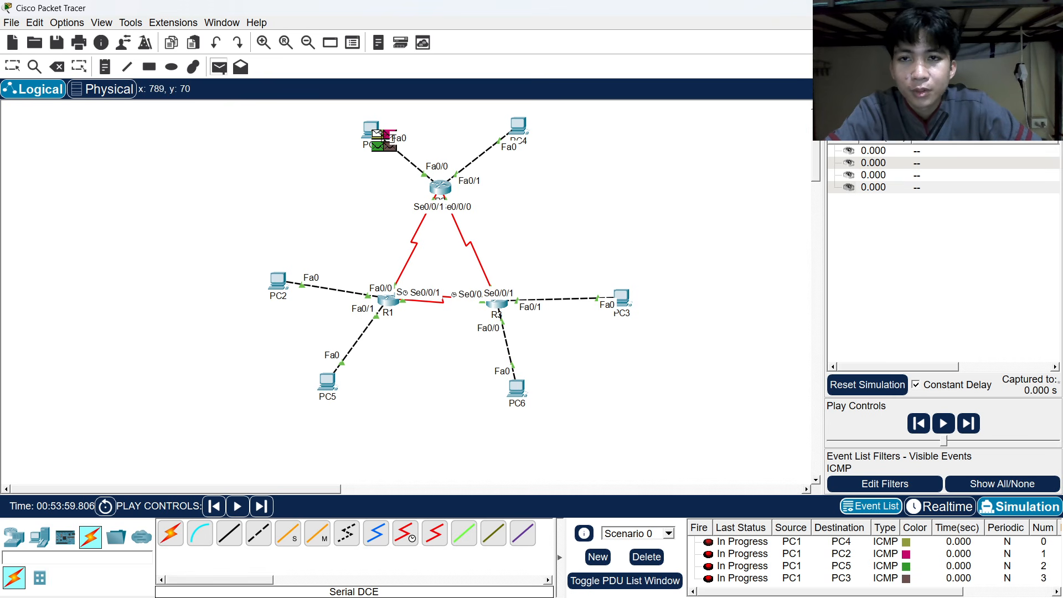
{"action": "left_click", "coordinate": [517, 390]}
{"action": "left_click", "coordinate": [219, 67]}
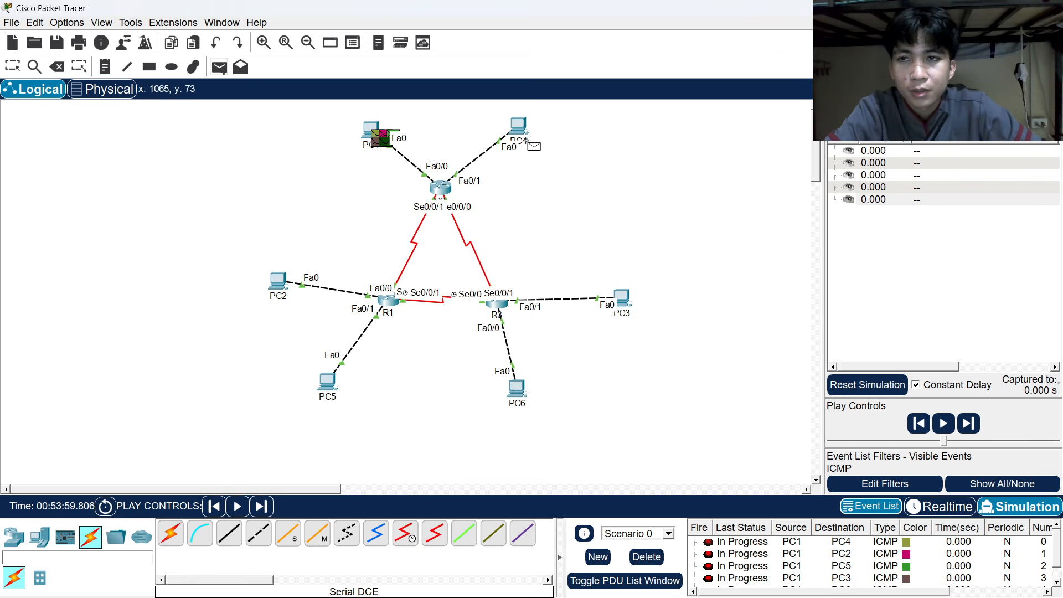
{"action": "left_click", "coordinate": [519, 126]}
{"action": "left_click", "coordinate": [370, 127]}
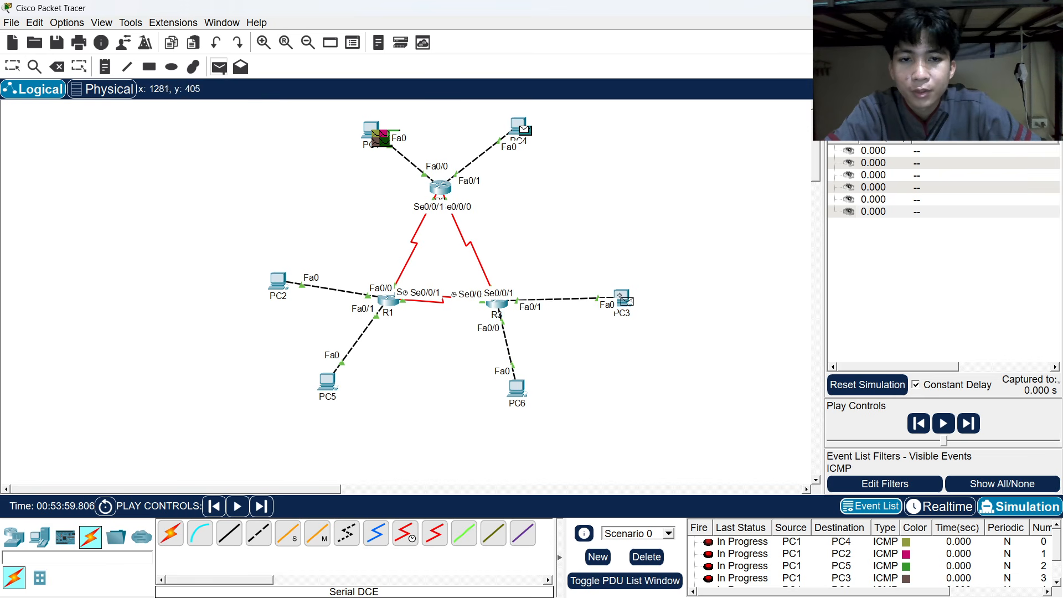
Queue pings from PC4 to PC3, PC6, PC5 and PC2.
{"action": "left_click", "coordinate": [620, 297]}
{"action": "left_click", "coordinate": [219, 67]}
{"action": "left_click", "coordinate": [519, 126]}
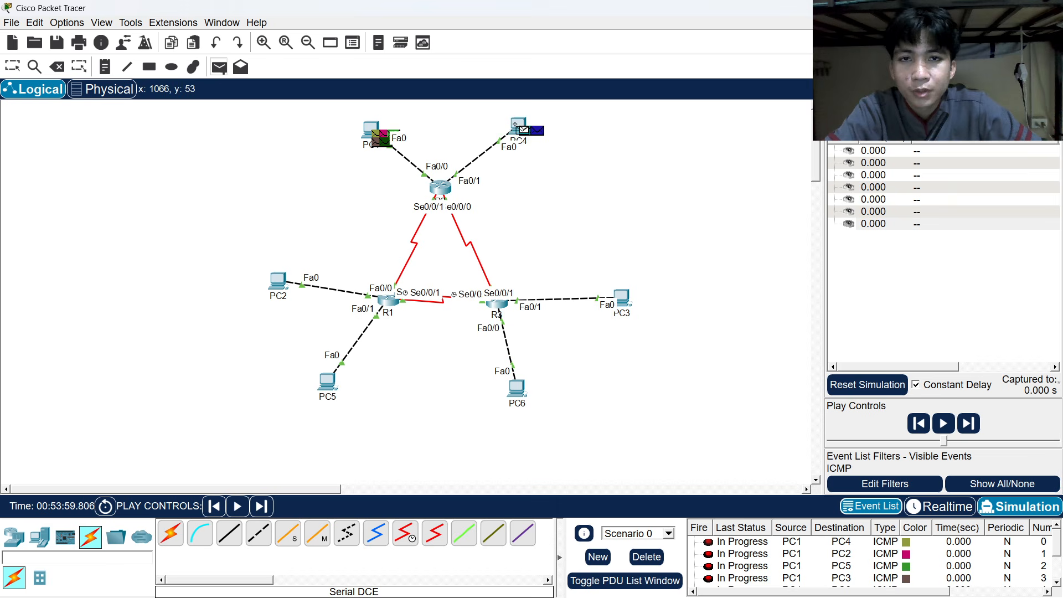
{"action": "left_click", "coordinate": [518, 388]}
{"action": "left_click", "coordinate": [219, 67]}
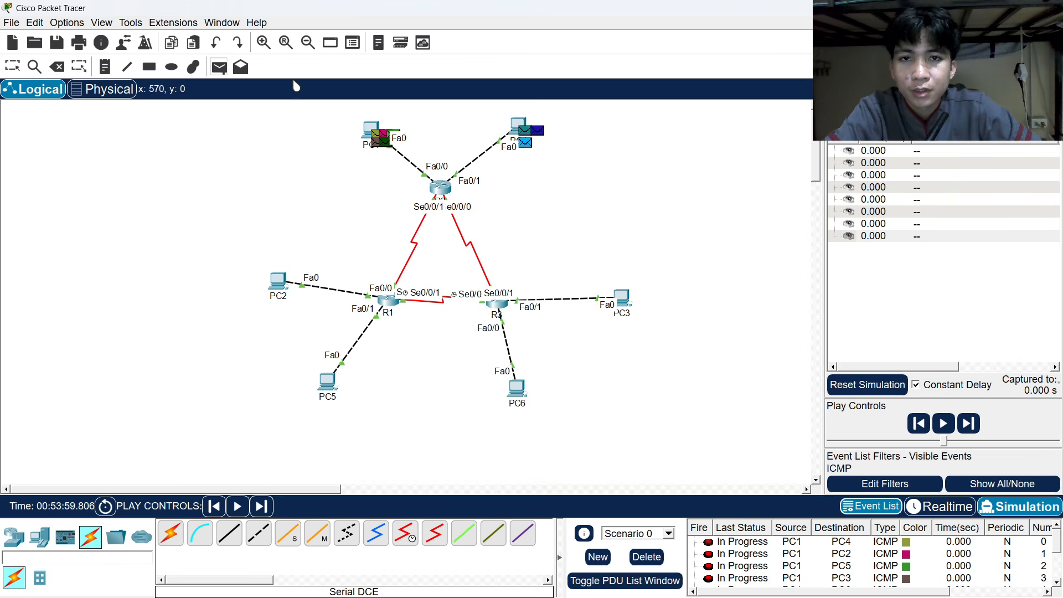
{"action": "left_click", "coordinate": [327, 381]}
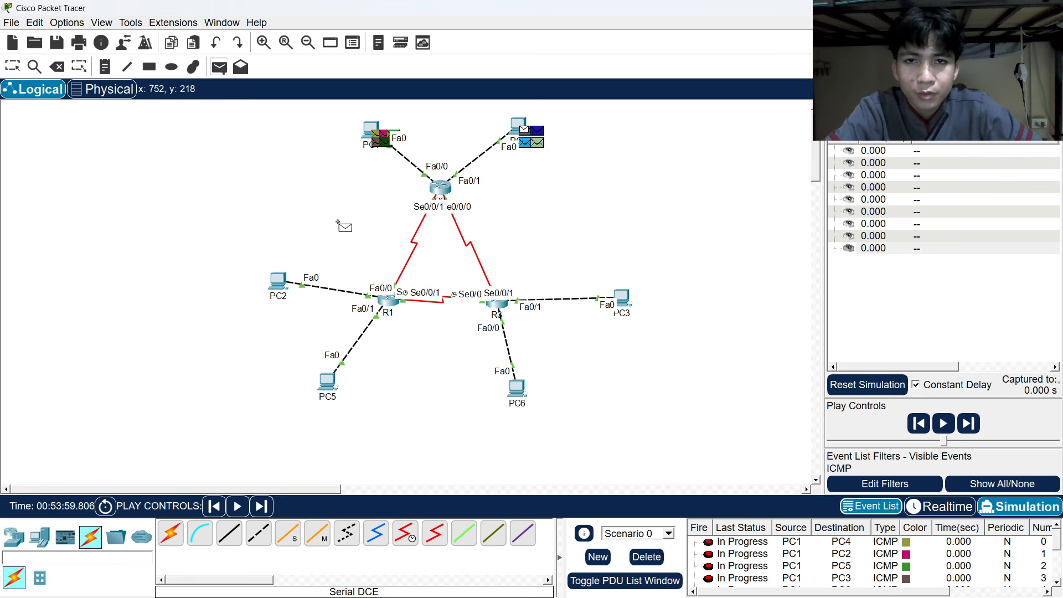
{"action": "left_click", "coordinate": [276, 280]}
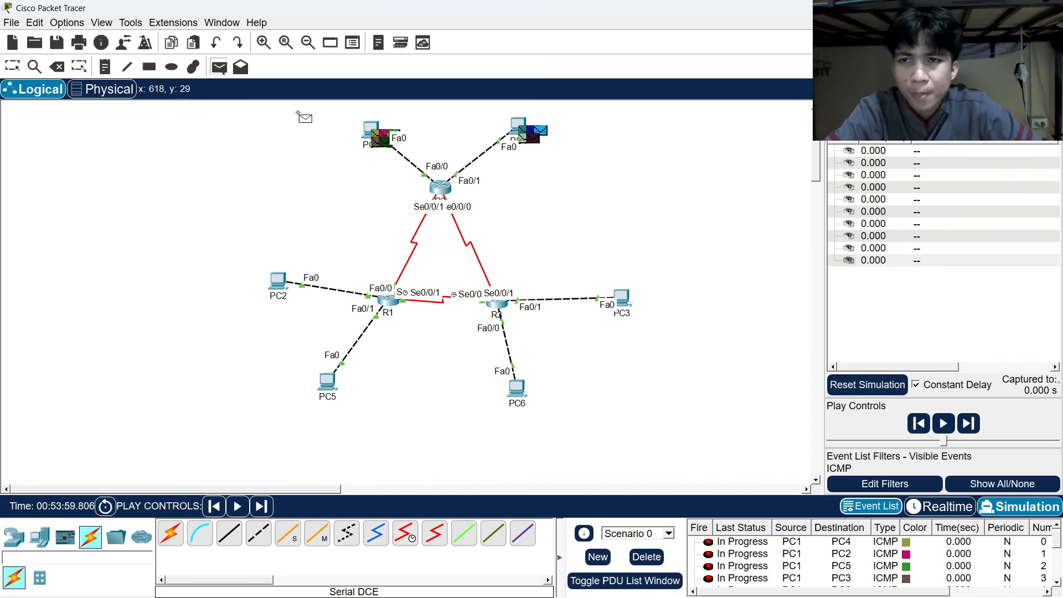
Queue pings from PC3 to PC6, PC5, PC2, PC1 and PC4.
{"action": "left_click", "coordinate": [623, 291]}
{"action": "left_click", "coordinate": [512, 387]}
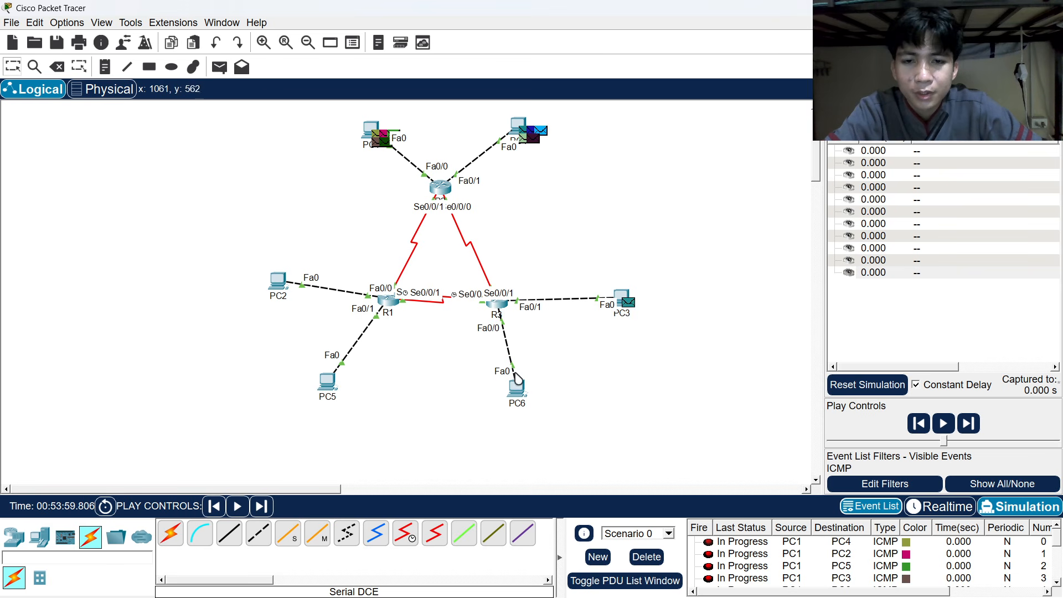
{"action": "left_click", "coordinate": [219, 67]}
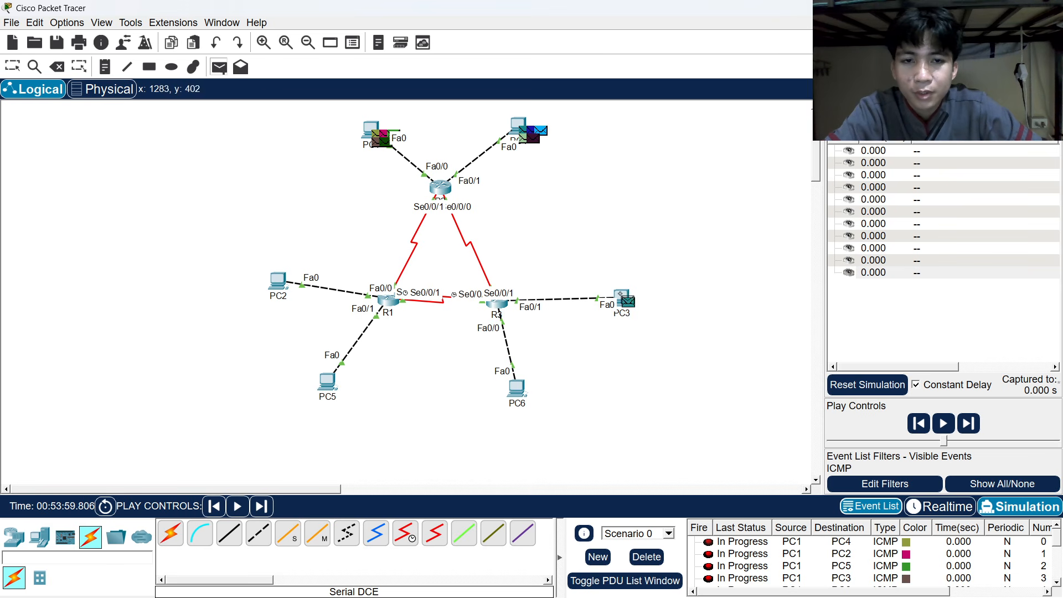
{"action": "left_click", "coordinate": [326, 383]}
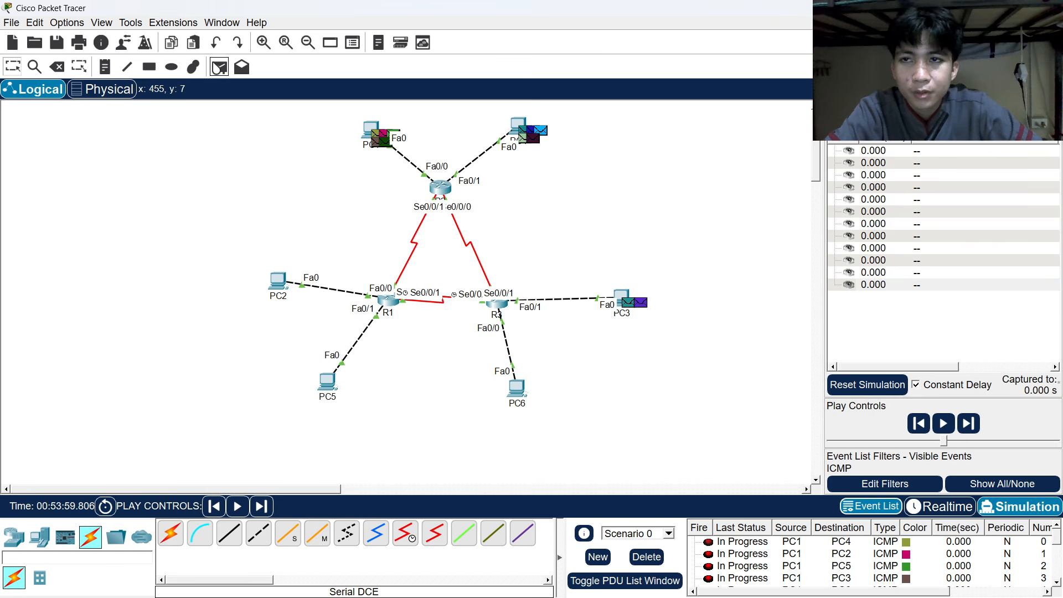
{"action": "left_click", "coordinate": [219, 67]}
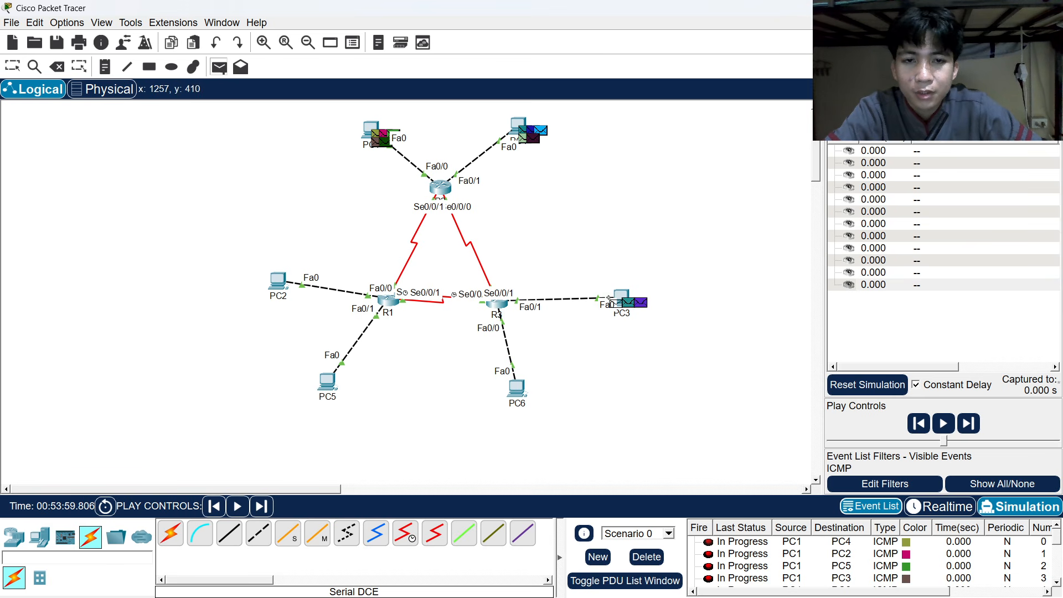
{"action": "left_click", "coordinate": [280, 281]}
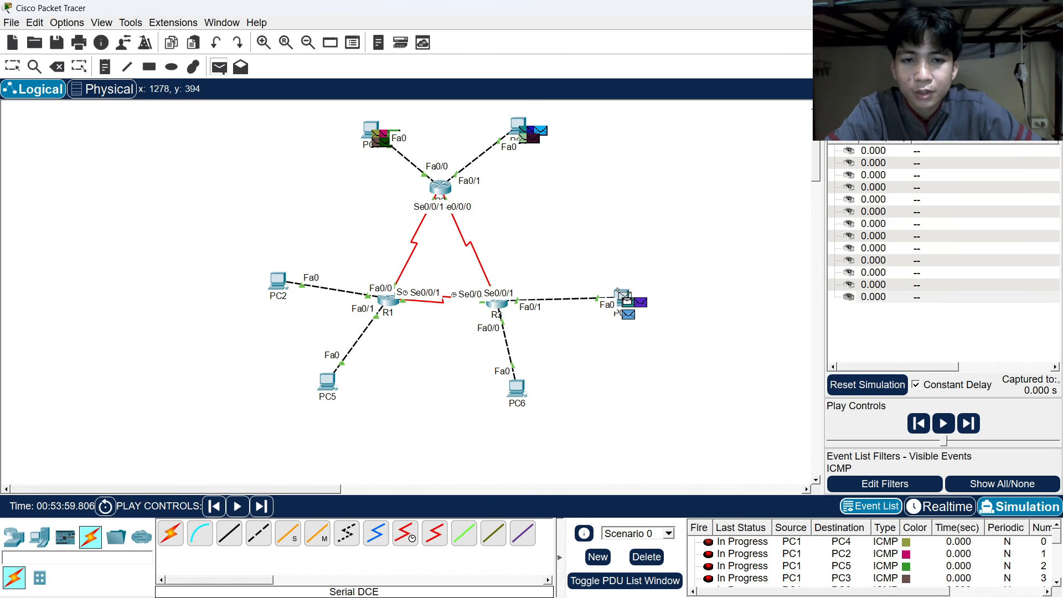
{"action": "left_click", "coordinate": [371, 128]}
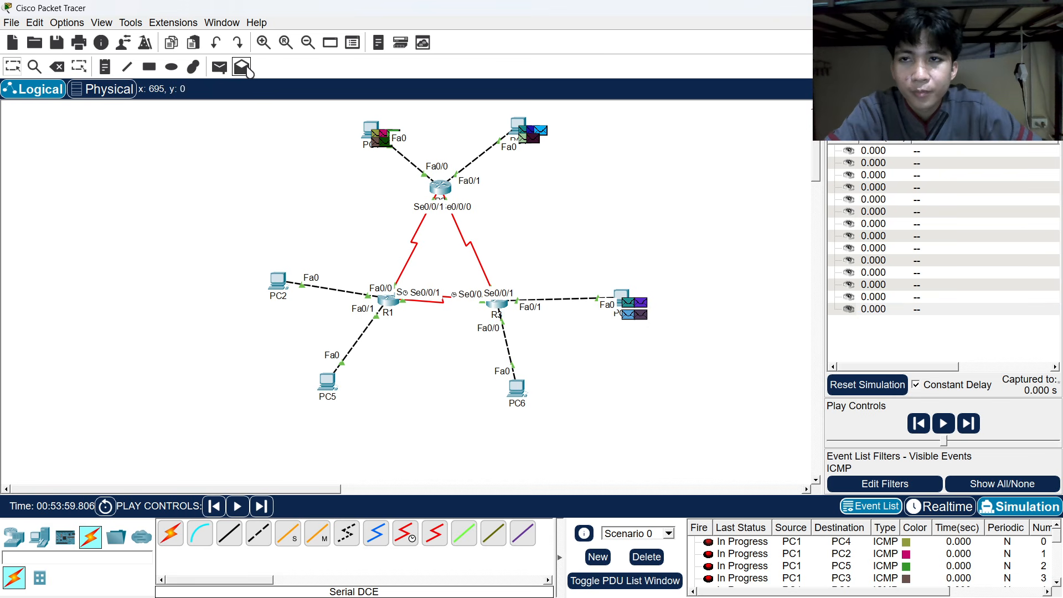
{"action": "left_click", "coordinate": [219, 67]}
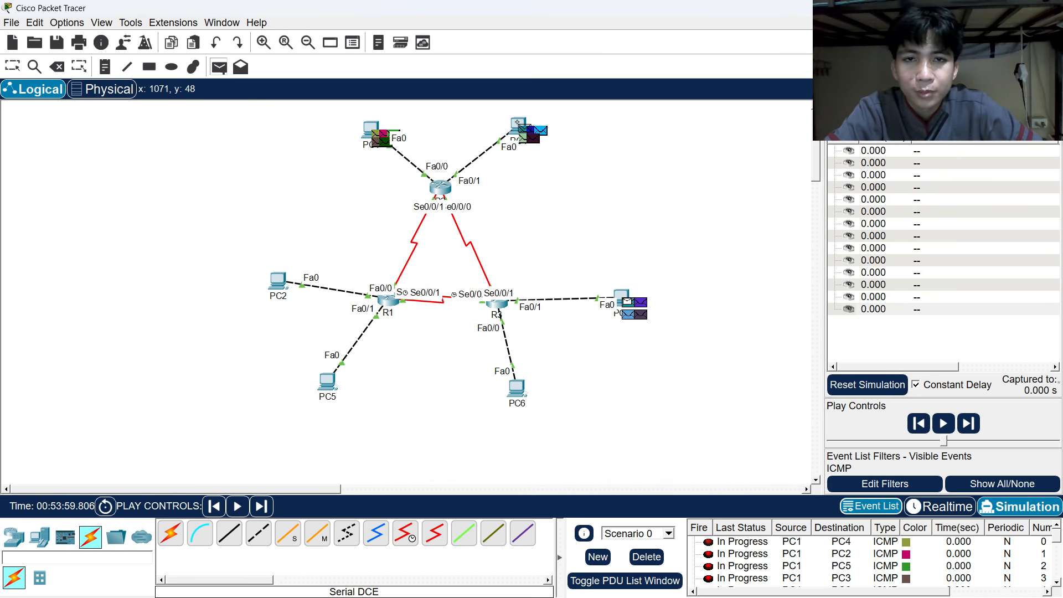
{"action": "left_click", "coordinate": [518, 122]}
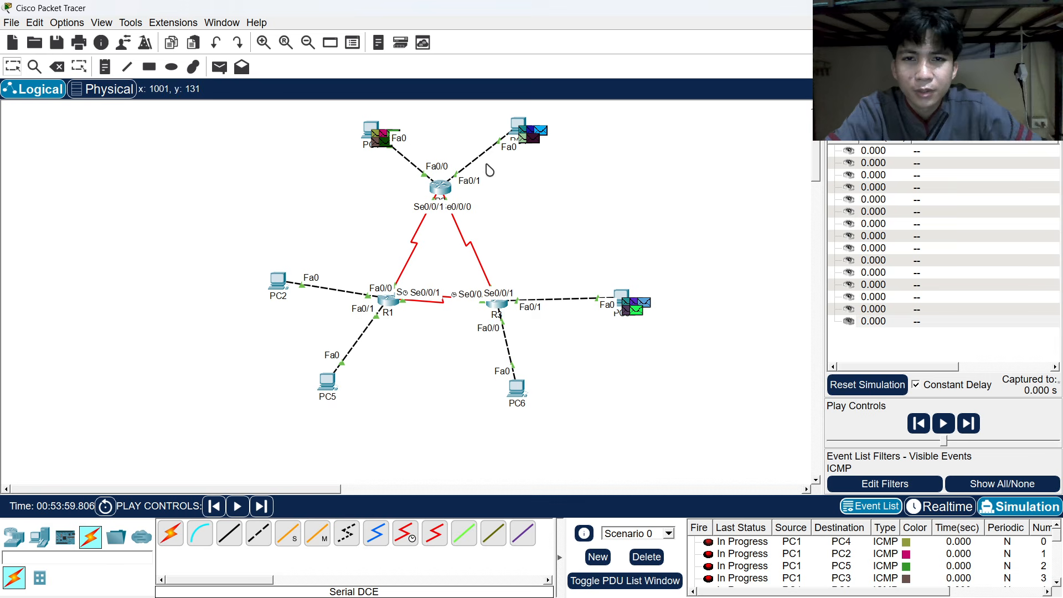
Queue pings from PC6 to PC3, PC5, PC2, PC1 and PC4.
{"action": "left_click", "coordinate": [219, 67]}
{"action": "left_click", "coordinate": [516, 390]}
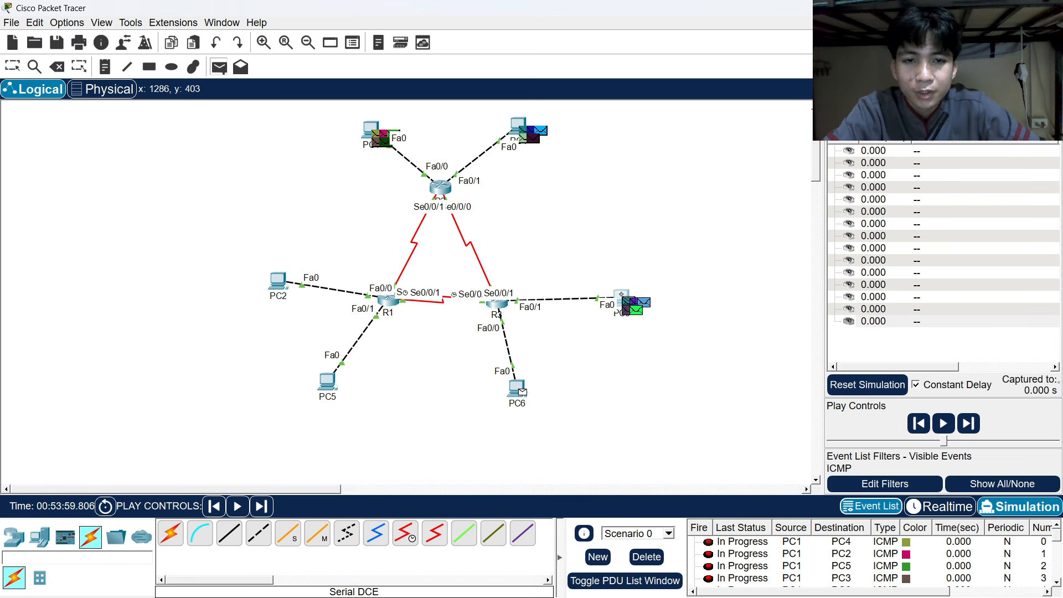
{"action": "left_click", "coordinate": [642, 306]}
{"action": "left_click", "coordinate": [220, 67]}
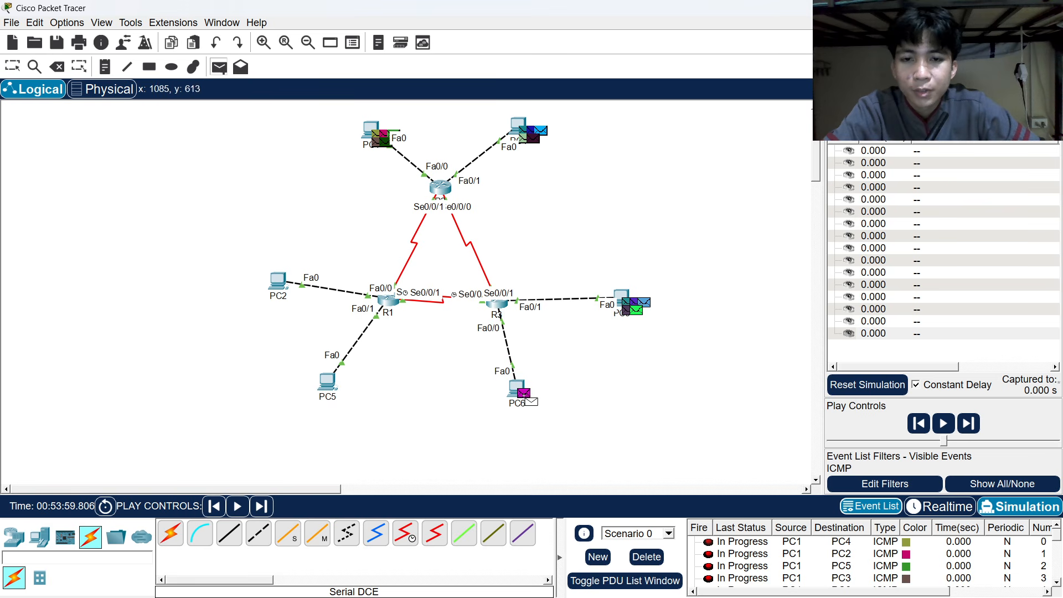
{"action": "left_click", "coordinate": [328, 382]}
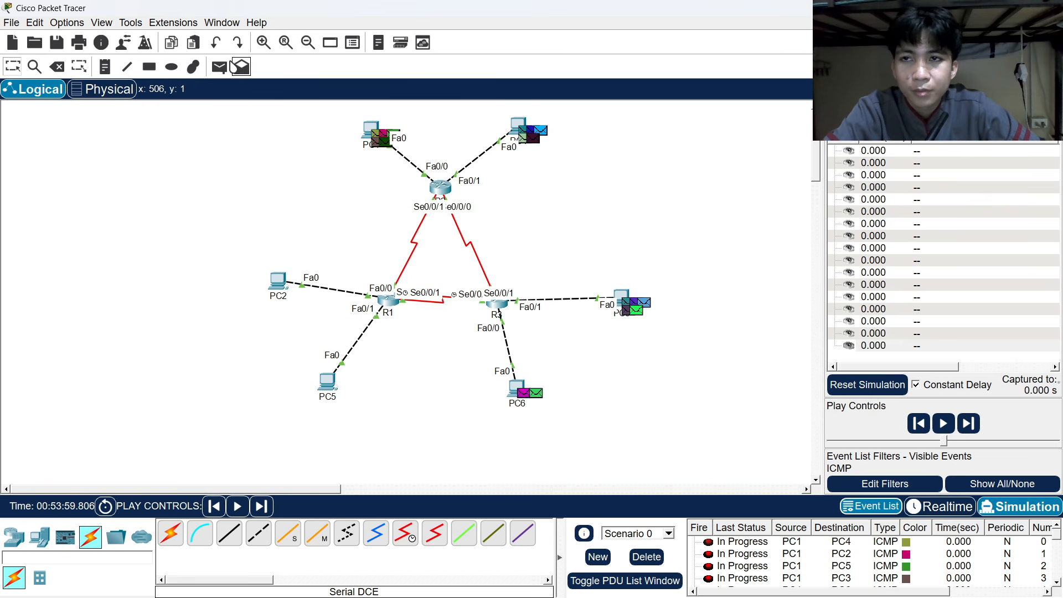
{"action": "left_click", "coordinate": [219, 67]}
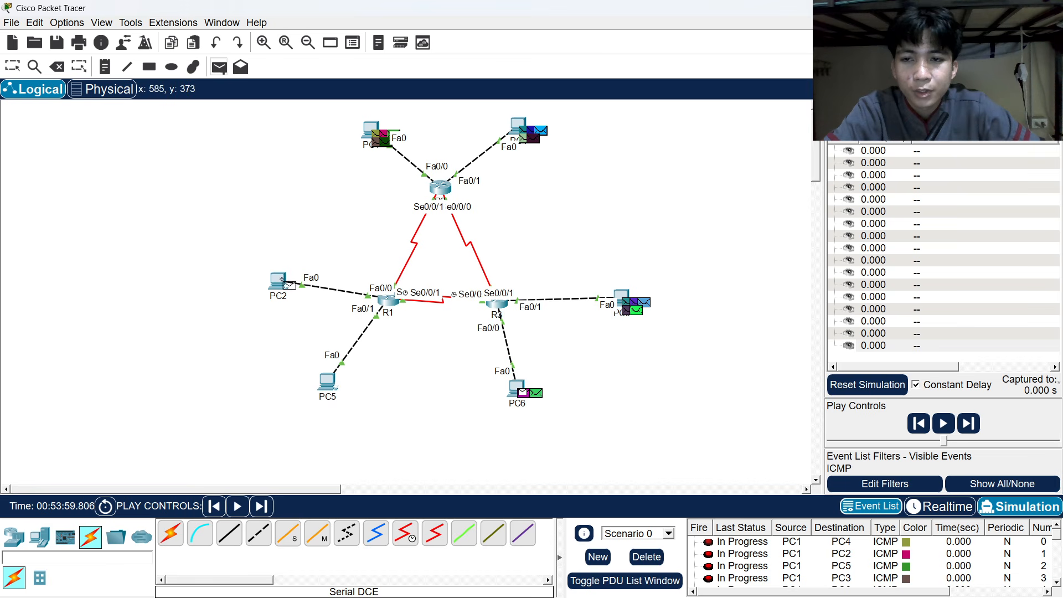
{"action": "left_click", "coordinate": [283, 280]}
{"action": "left_click", "coordinate": [219, 67]}
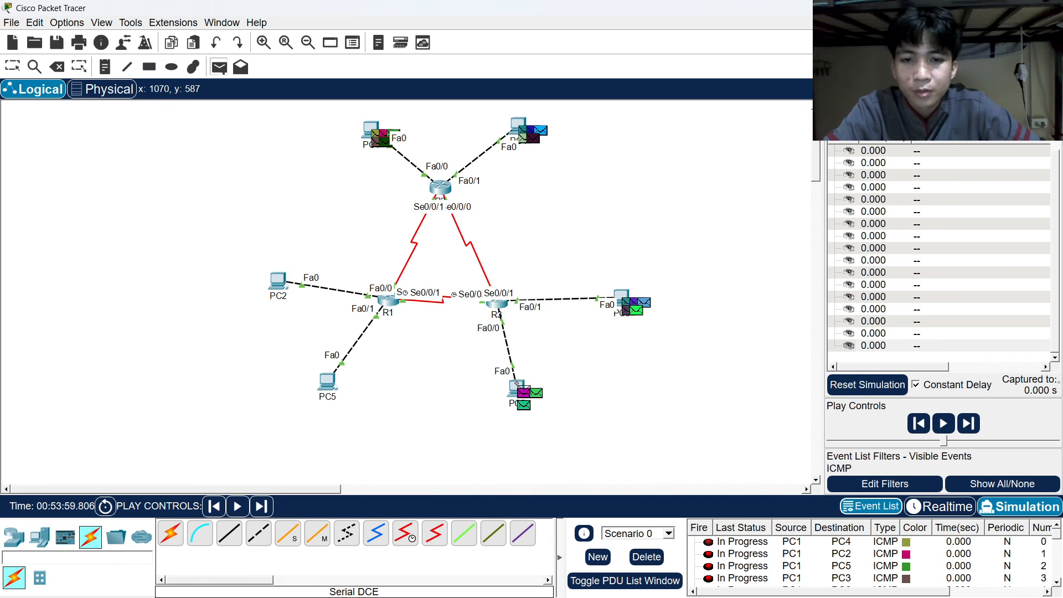
{"action": "left_click", "coordinate": [517, 383]}
{"action": "left_click", "coordinate": [365, 127]}
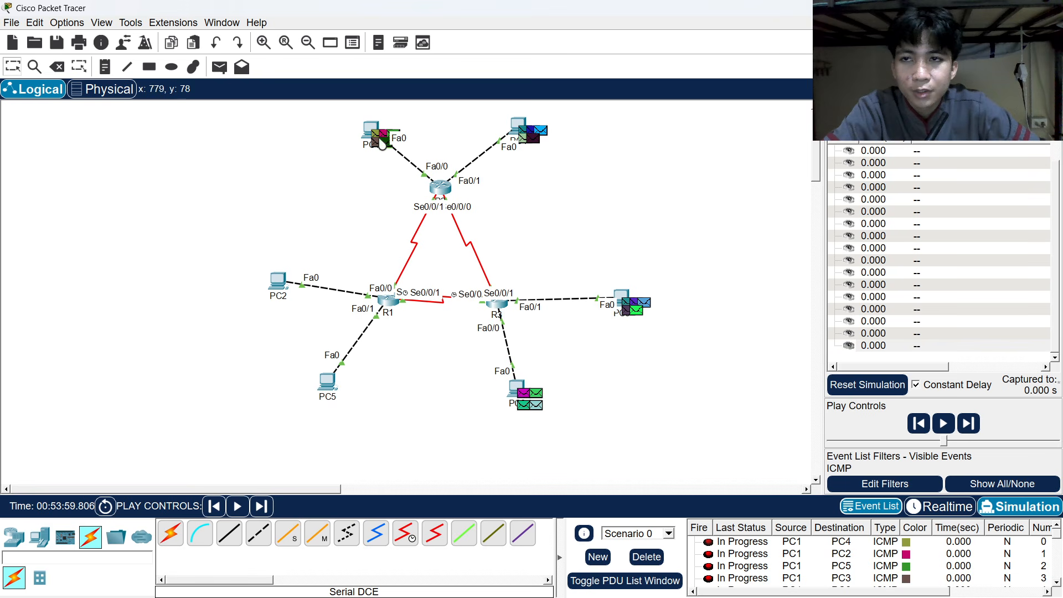
{"action": "left_click", "coordinate": [219, 67]}
{"action": "left_click", "coordinate": [517, 383]}
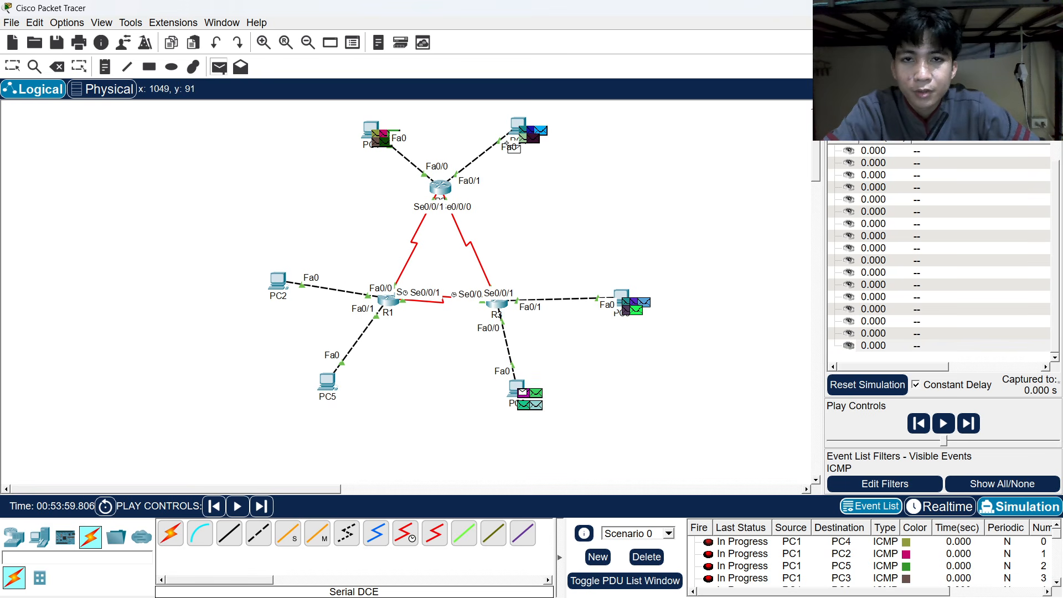
{"action": "left_click", "coordinate": [518, 126]}
Queue pings from PC5 to PC2, PC1, PC4, PC3 and PC6.
{"action": "left_click", "coordinate": [220, 68]}
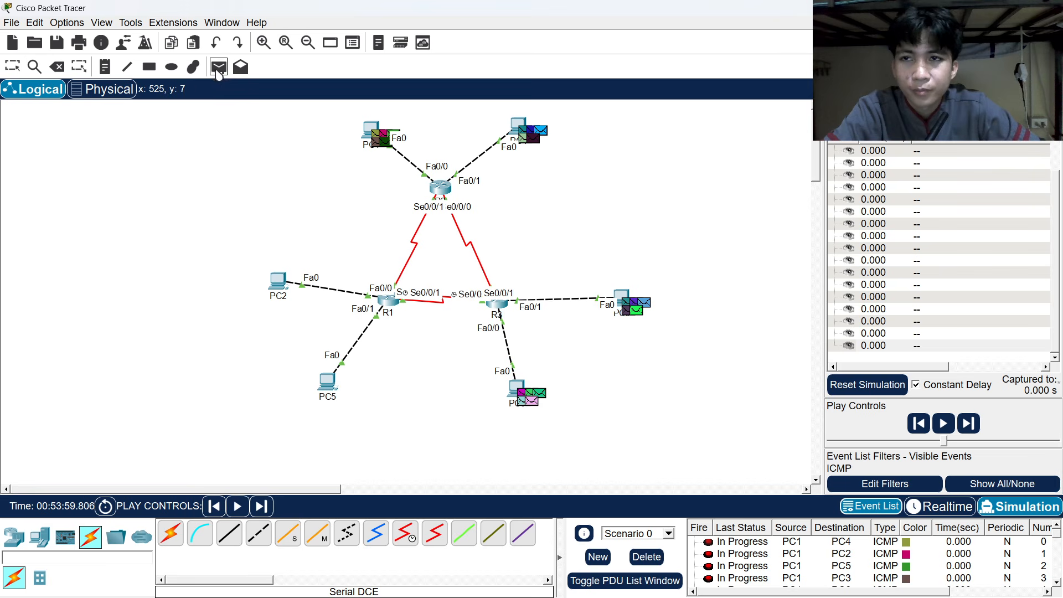
{"action": "left_click", "coordinate": [330, 382]}
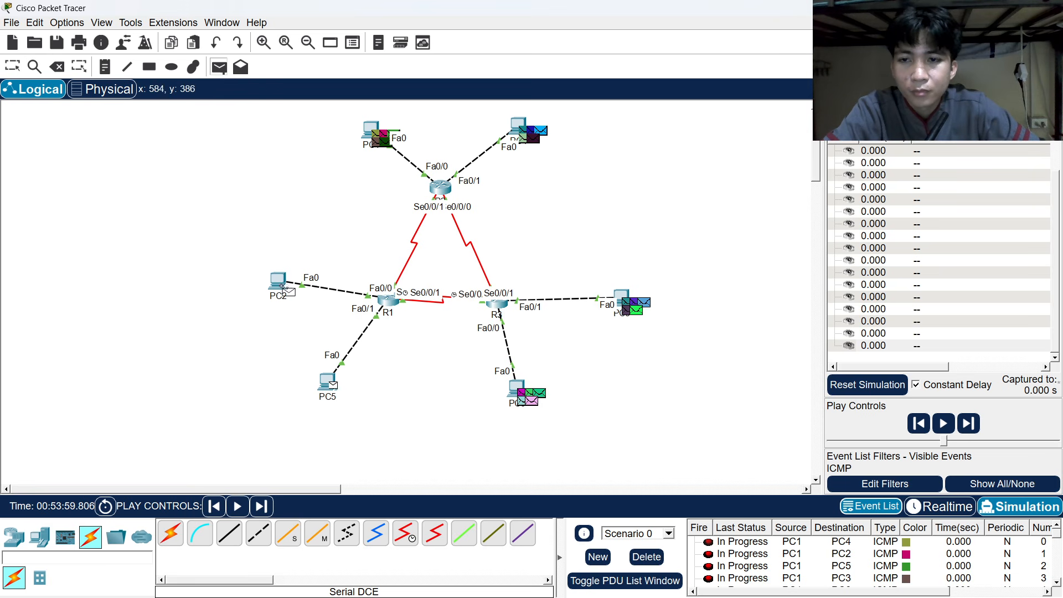
{"action": "left_click", "coordinate": [276, 283]}
{"action": "left_click", "coordinate": [219, 71]}
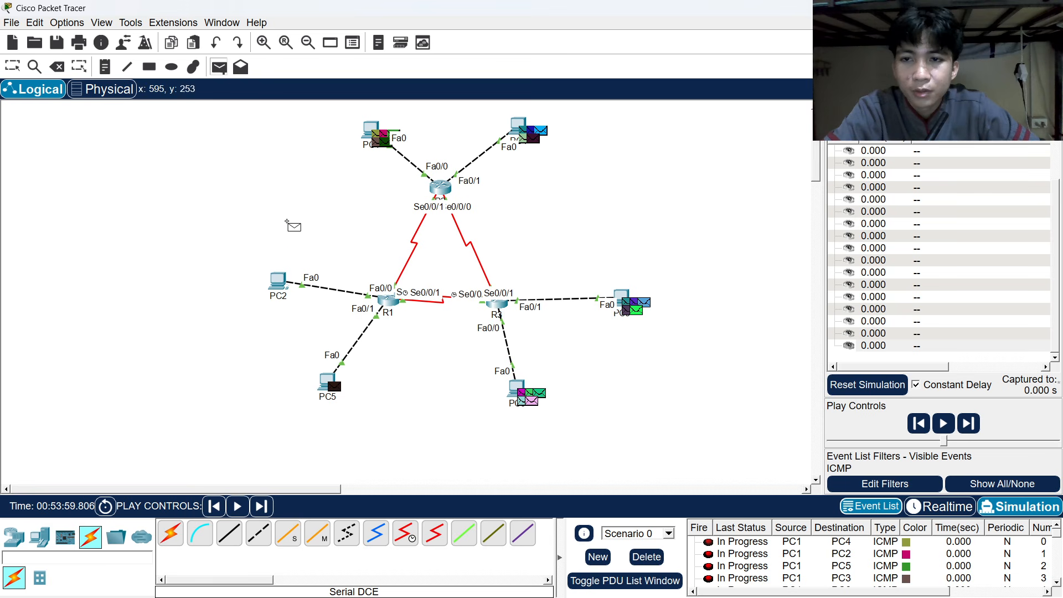
{"action": "left_click", "coordinate": [328, 382]}
{"action": "left_click", "coordinate": [368, 128]}
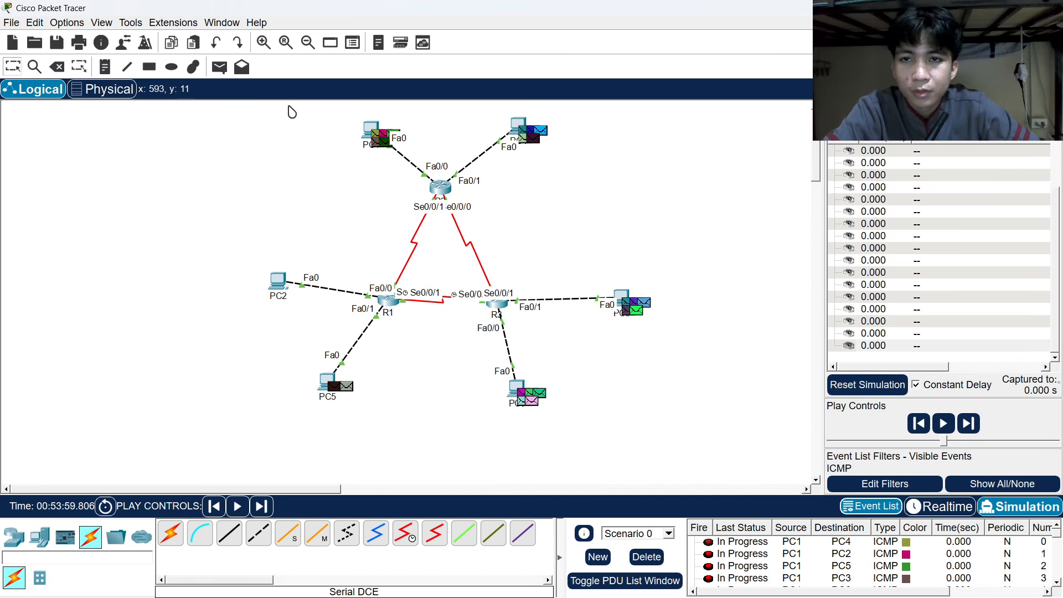
{"action": "left_click", "coordinate": [219, 71]}
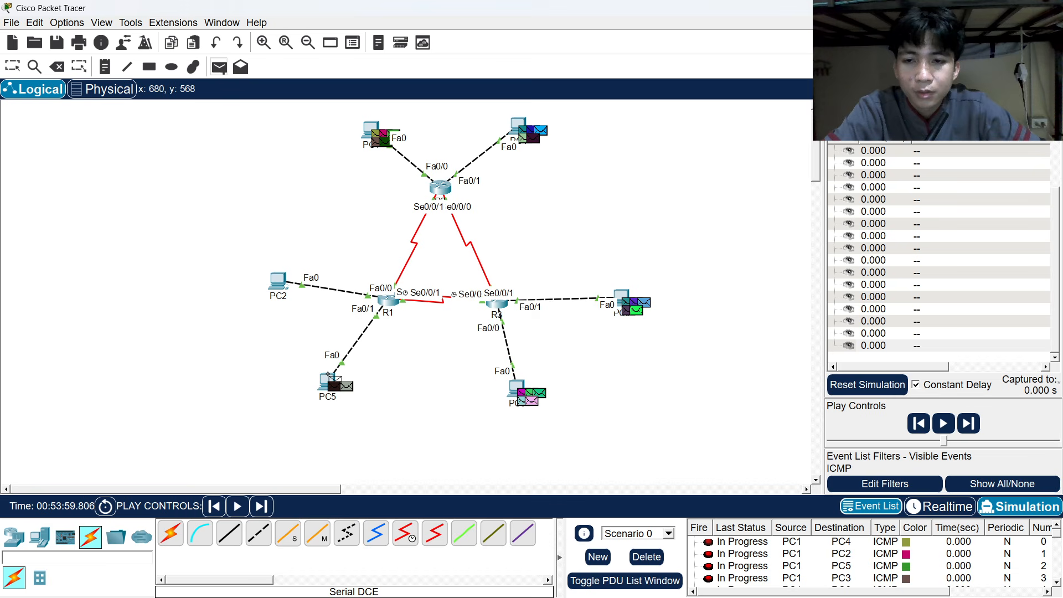
{"action": "left_click", "coordinate": [328, 374]}
{"action": "left_click", "coordinate": [525, 116]}
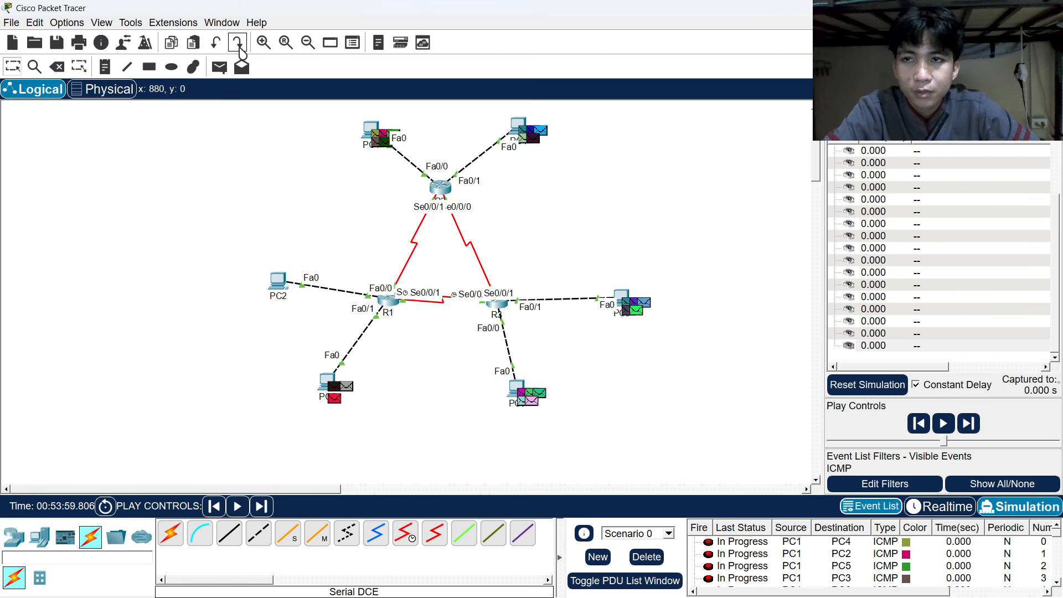
{"action": "left_click", "coordinate": [219, 67]}
{"action": "left_click", "coordinate": [328, 377]}
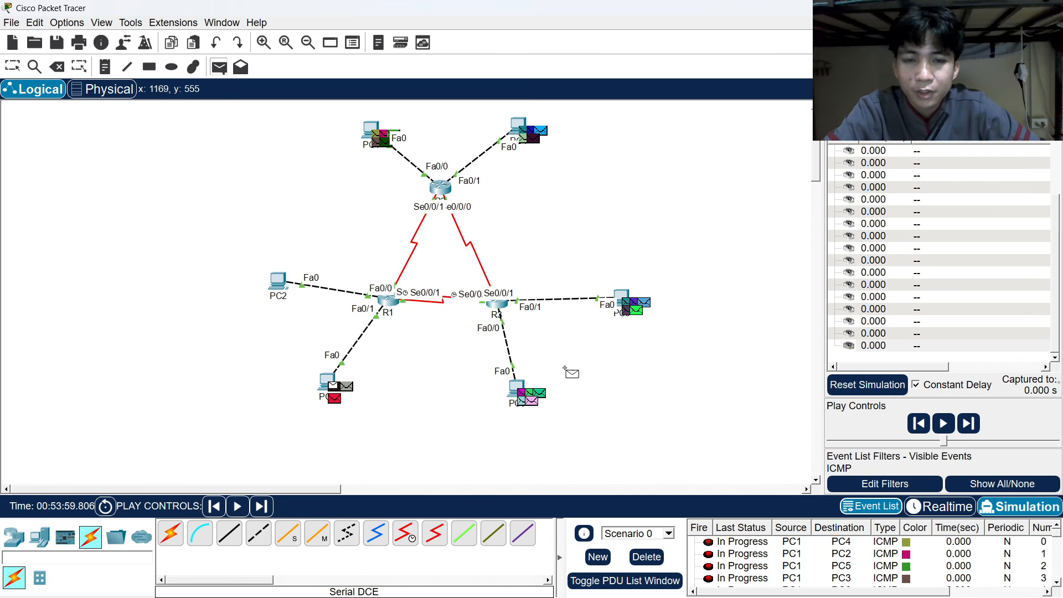
{"action": "left_click", "coordinate": [621, 290]}
{"action": "key", "text": "p"}
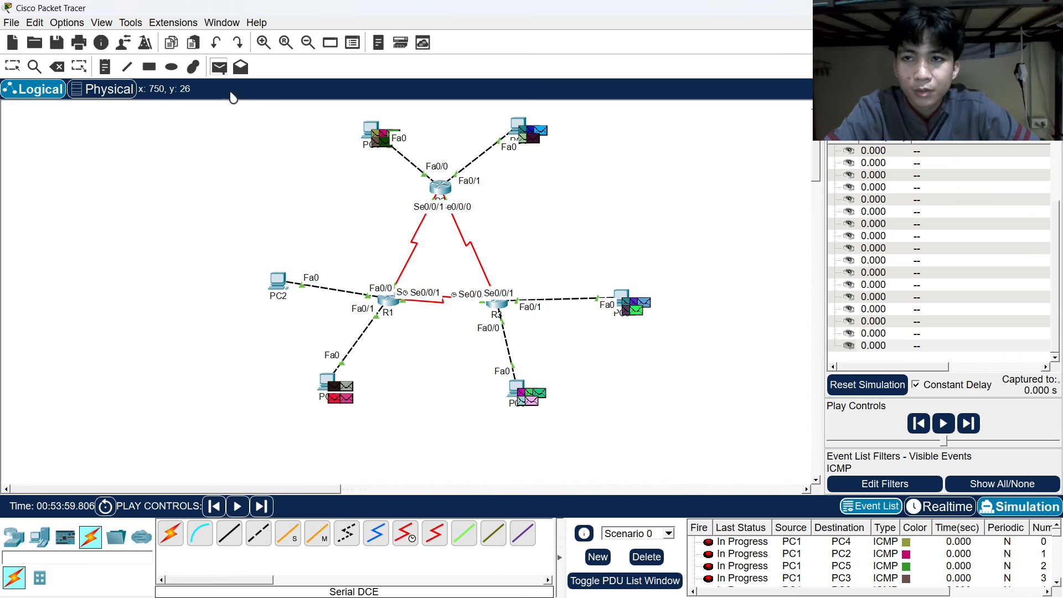
{"action": "left_click", "coordinate": [329, 378]}
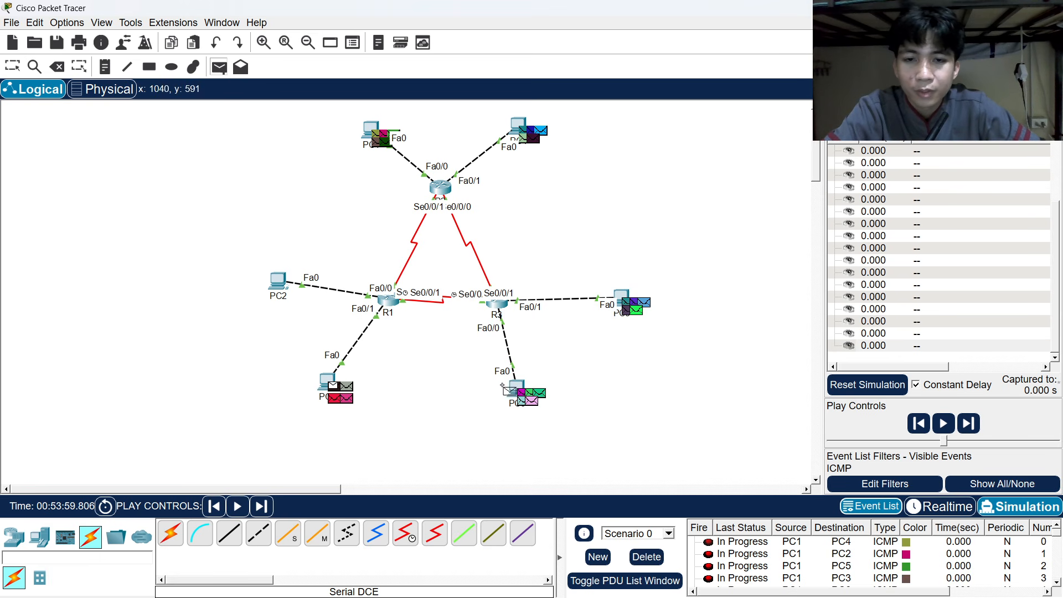
{"action": "left_click", "coordinate": [515, 387]}
Queue pings from PC2 to PC5, PC1, PC6, PC4 and PC3.
{"action": "left_click", "coordinate": [219, 67]}
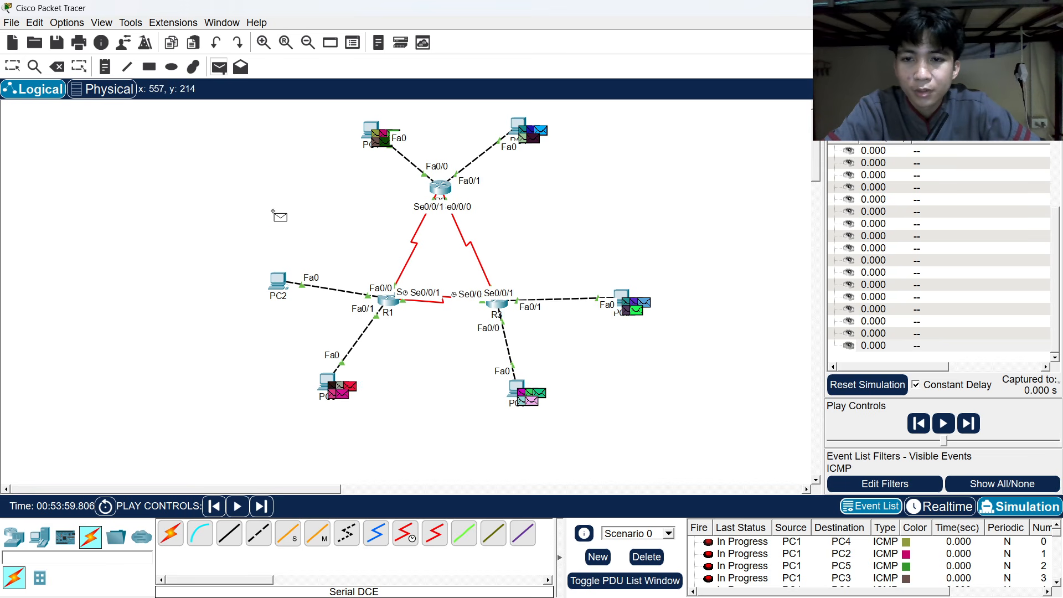
{"action": "left_click", "coordinate": [280, 285]}
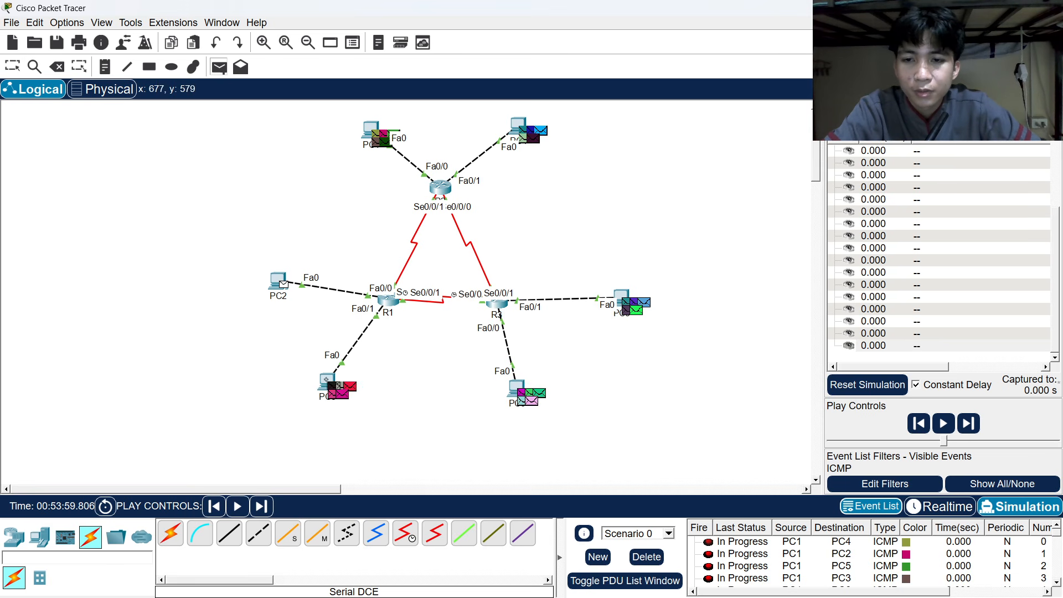
{"action": "left_click", "coordinate": [329, 381]}
{"action": "key", "text": "p"}
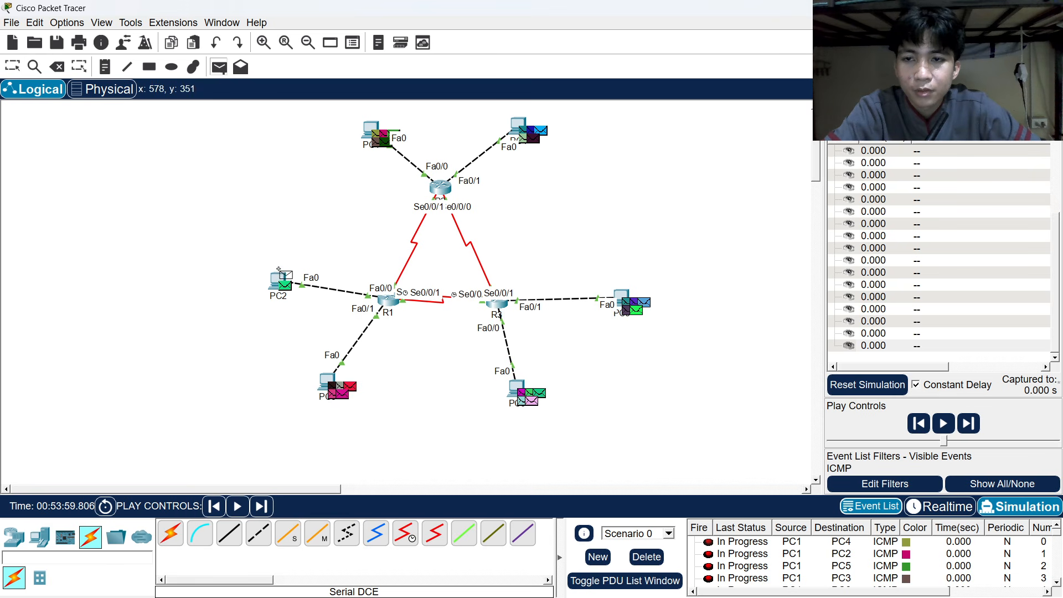
{"action": "left_click", "coordinate": [282, 277]}
{"action": "left_click", "coordinate": [373, 129]}
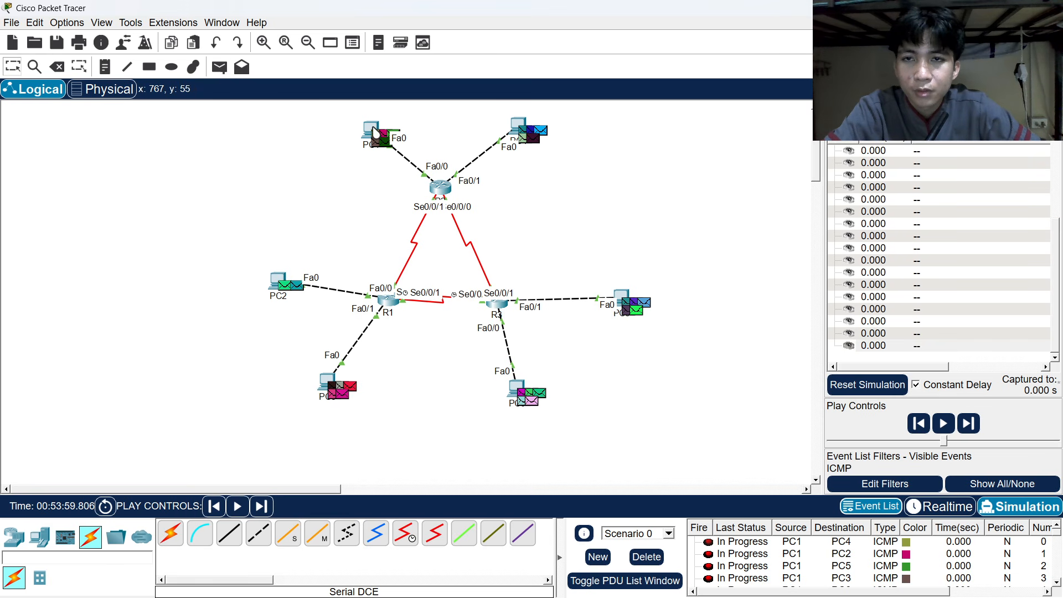
{"action": "left_click", "coordinate": [227, 65]}
{"action": "left_click", "coordinate": [279, 276]}
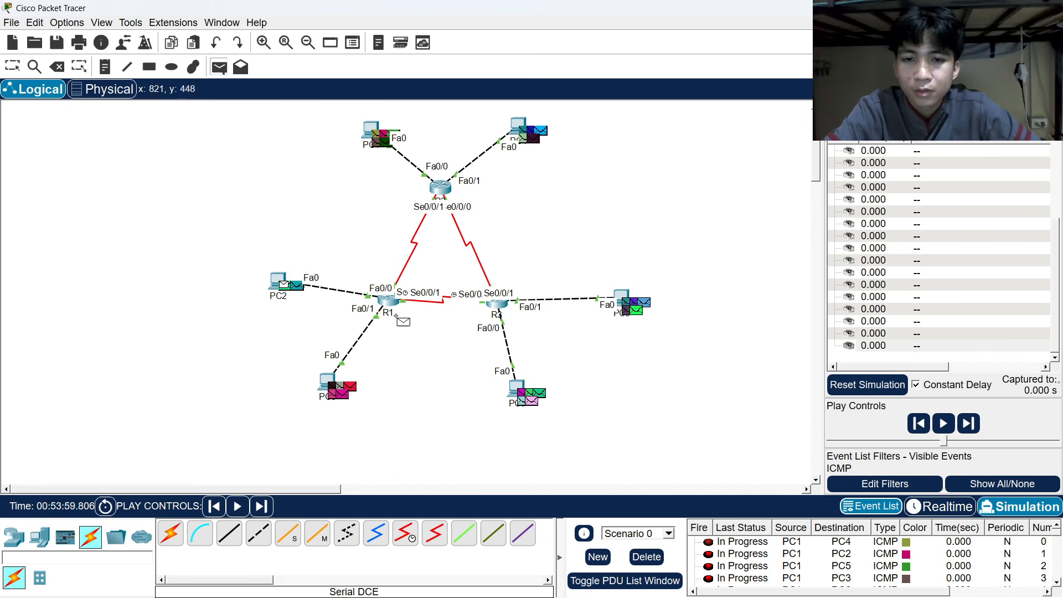
{"action": "left_click", "coordinate": [518, 385]}
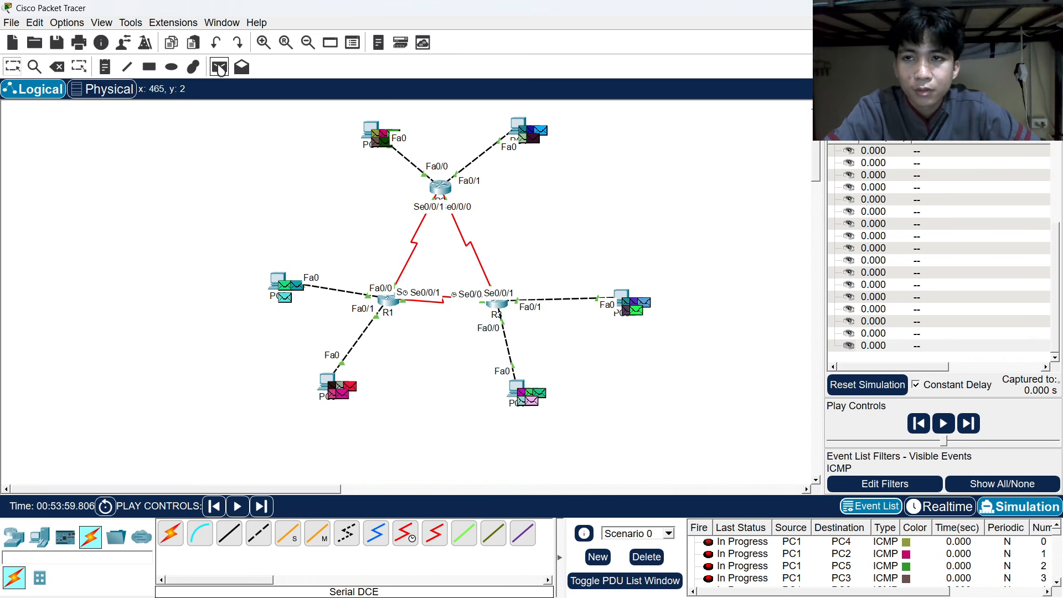
{"action": "left_click", "coordinate": [220, 67]}
{"action": "left_click", "coordinate": [280, 278]}
{"action": "left_click", "coordinate": [517, 124]}
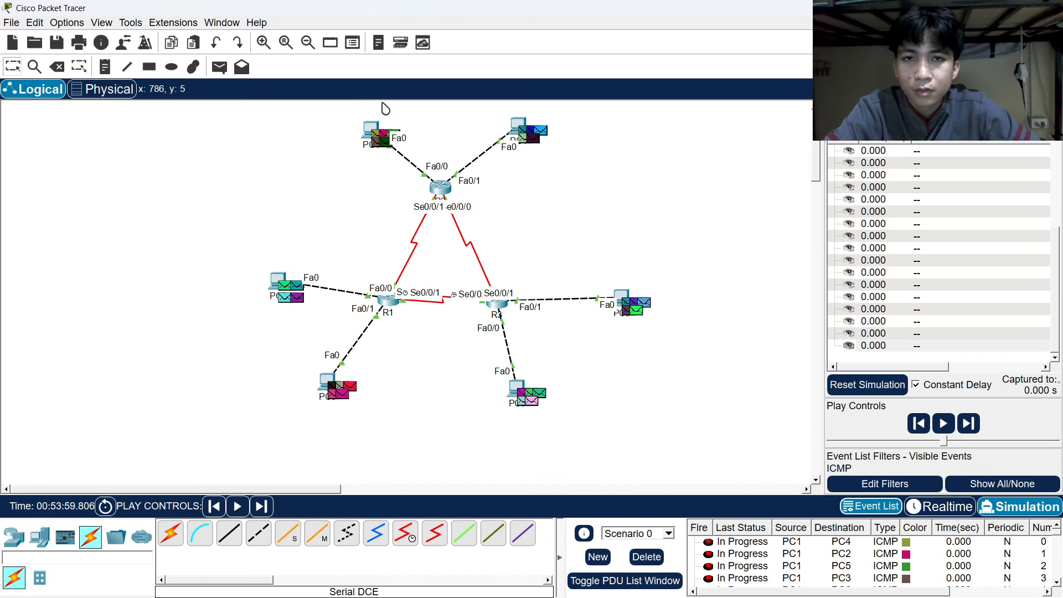
{"action": "left_click", "coordinate": [220, 67]}
{"action": "left_click", "coordinate": [282, 280]}
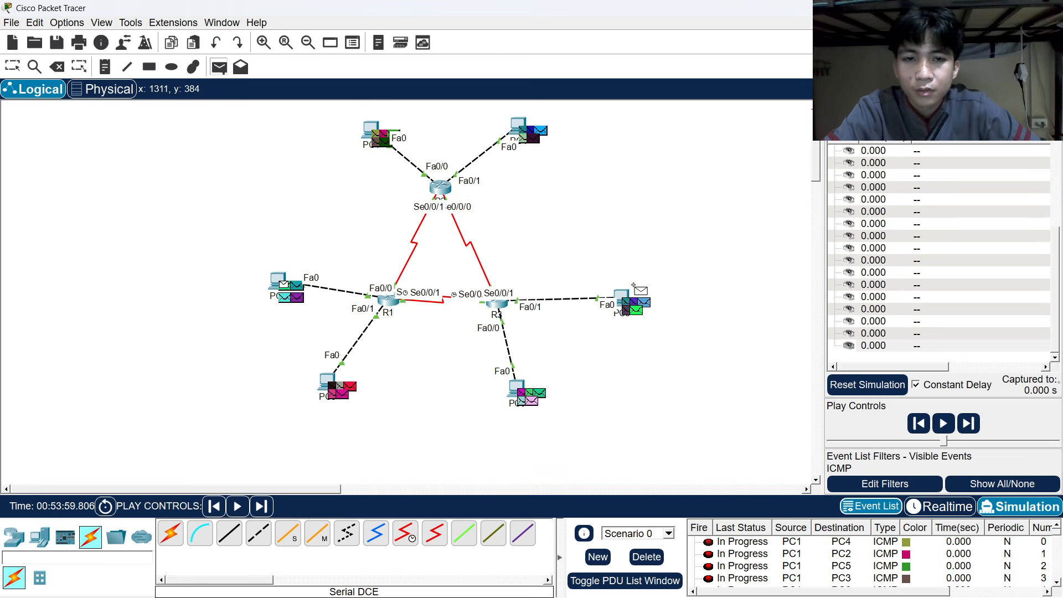
{"action": "left_click", "coordinate": [634, 285]}
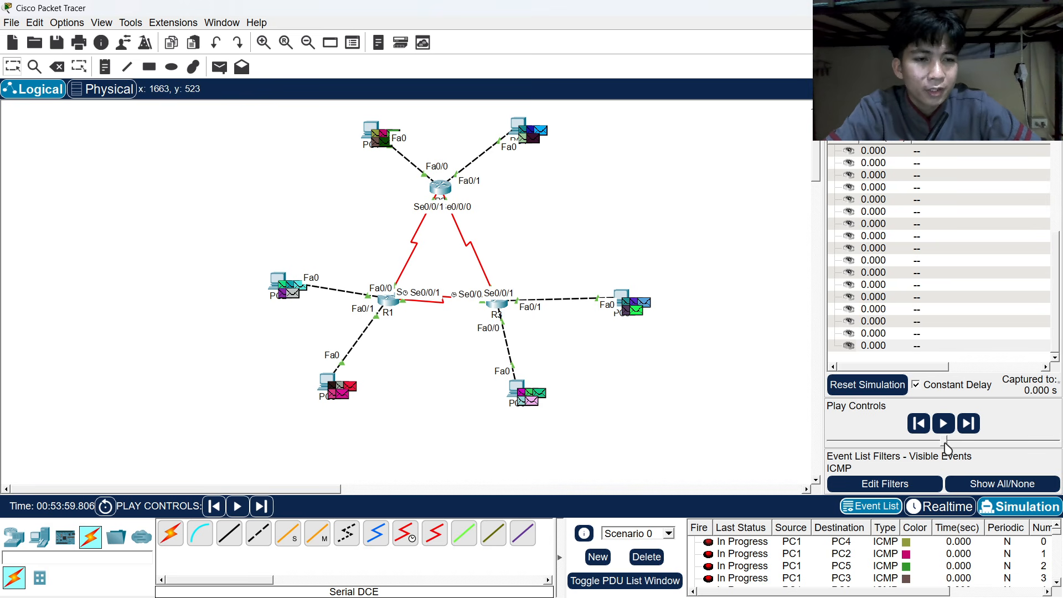
Start the simulation playback, then slow the speed slider down.
{"action": "left_click_drag", "start_coordinate": [944, 441], "coordinate": [976, 446]}
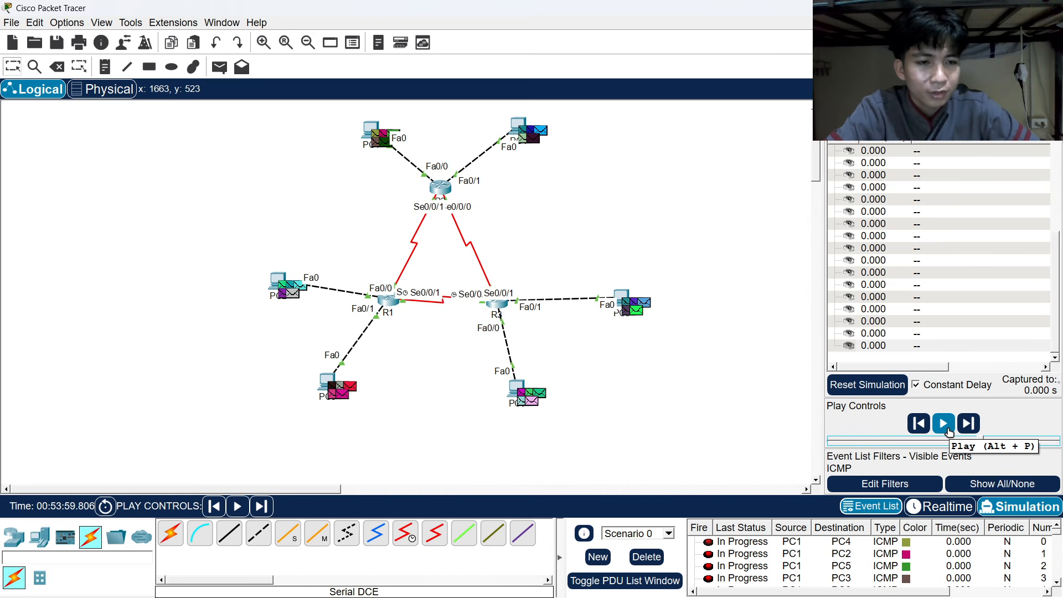
{"action": "left_click", "coordinate": [947, 427]}
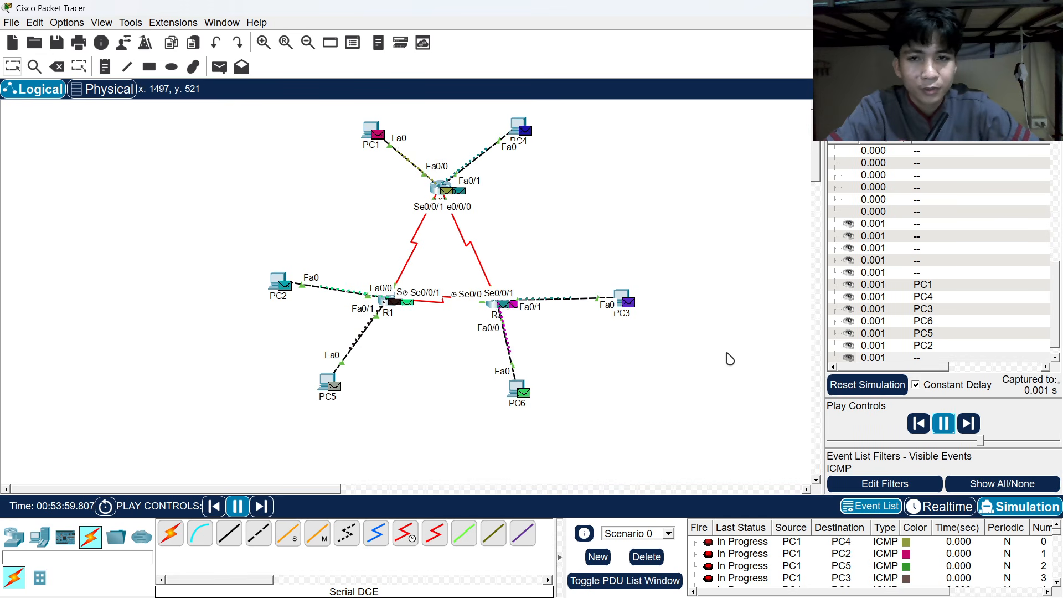
{"action": "left_click_drag", "start_coordinate": [980, 442], "coordinate": [972, 445]}
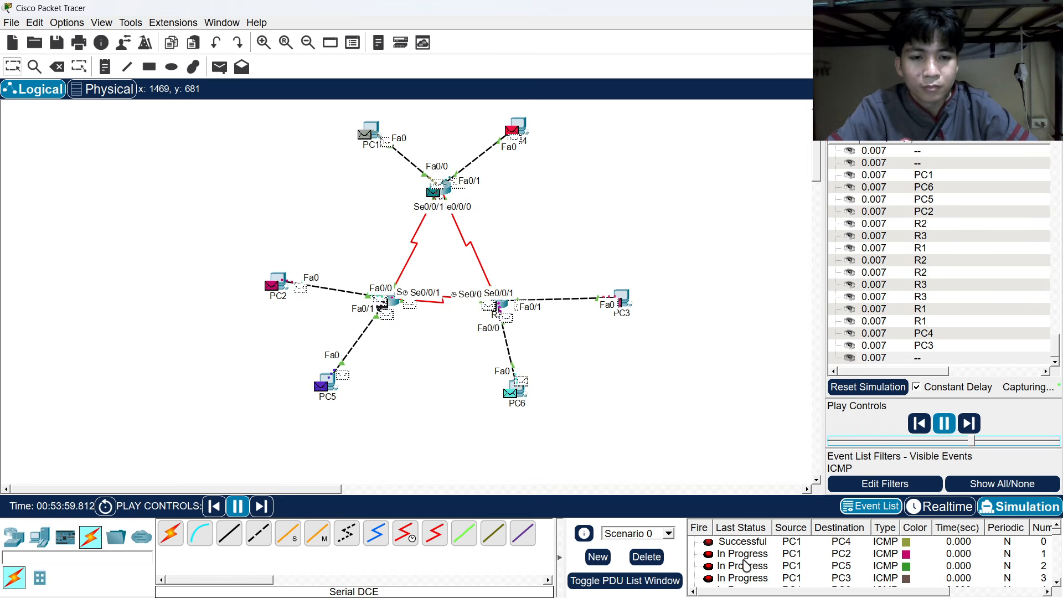
Watch the PDU list until the pings from PC1, PC3 and PC6 show Successful.
{"action": "scroll", "coordinate": [741, 567], "scroll_direction": "down", "scroll_amount": 9}
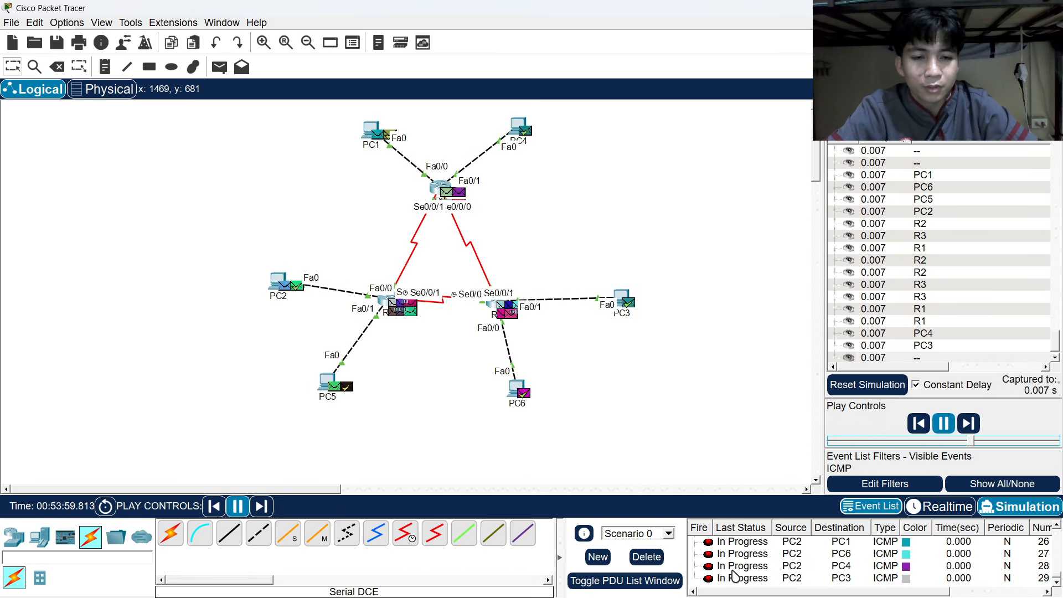
{"action": "scroll", "coordinate": [735, 576], "scroll_direction": "up", "scroll_amount": 9}
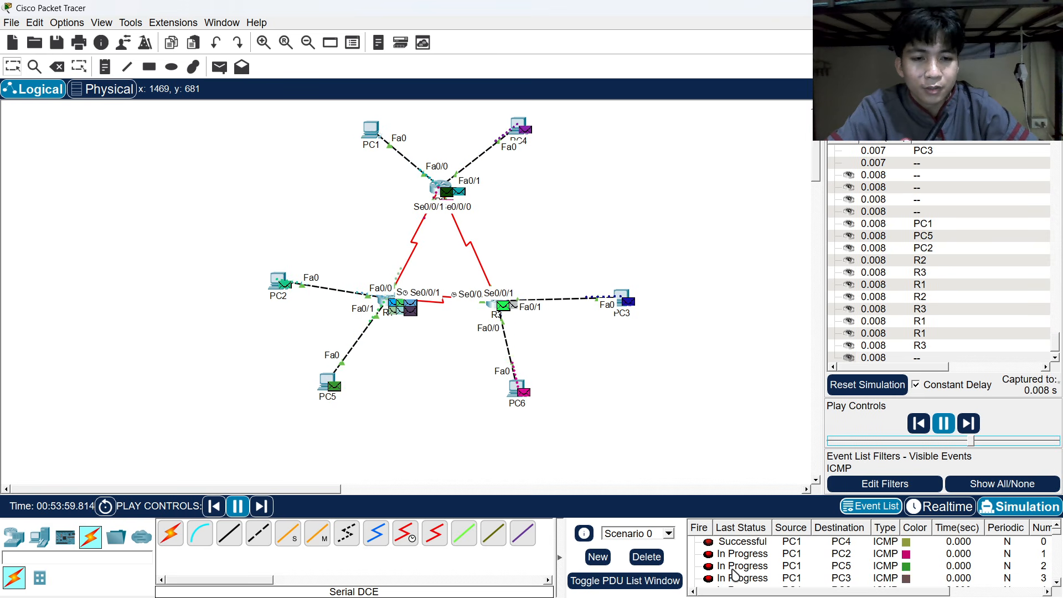
{"action": "scroll", "coordinate": [735, 577], "scroll_direction": "down", "scroll_amount": 9}
{"action": "scroll", "coordinate": [735, 576], "scroll_direction": "up", "scroll_amount": 9}
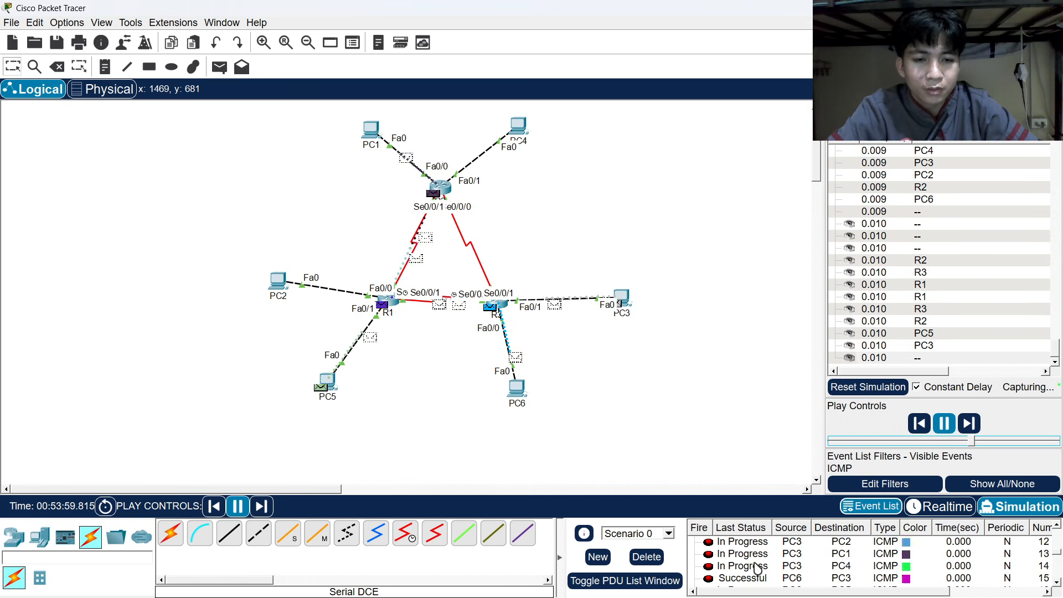
{"action": "scroll", "coordinate": [757, 566], "scroll_direction": "up", "scroll_amount": 3}
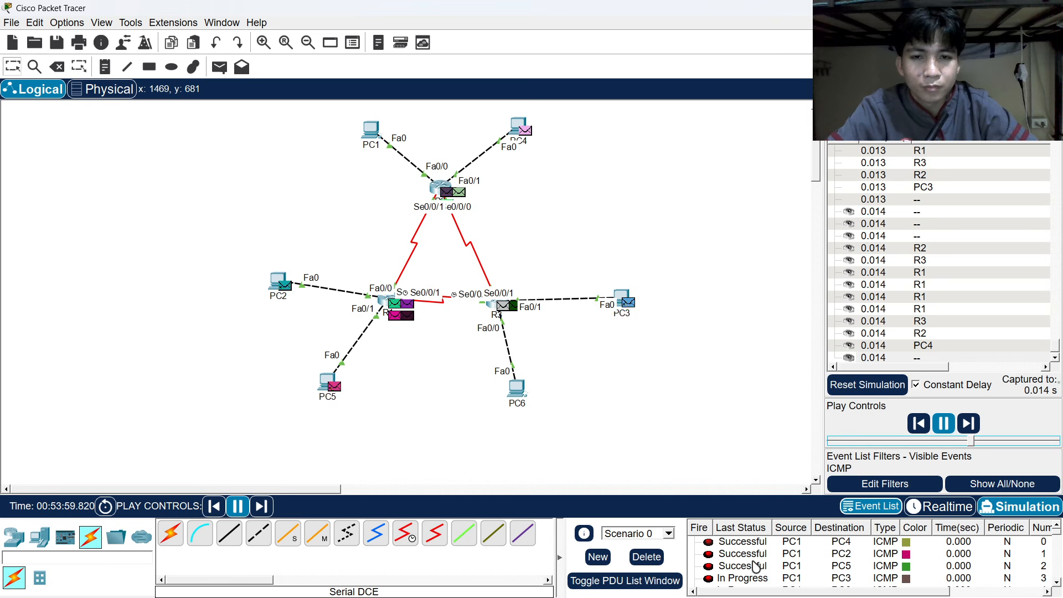
{"action": "scroll", "coordinate": [754, 565], "scroll_direction": "down", "scroll_amount": 3}
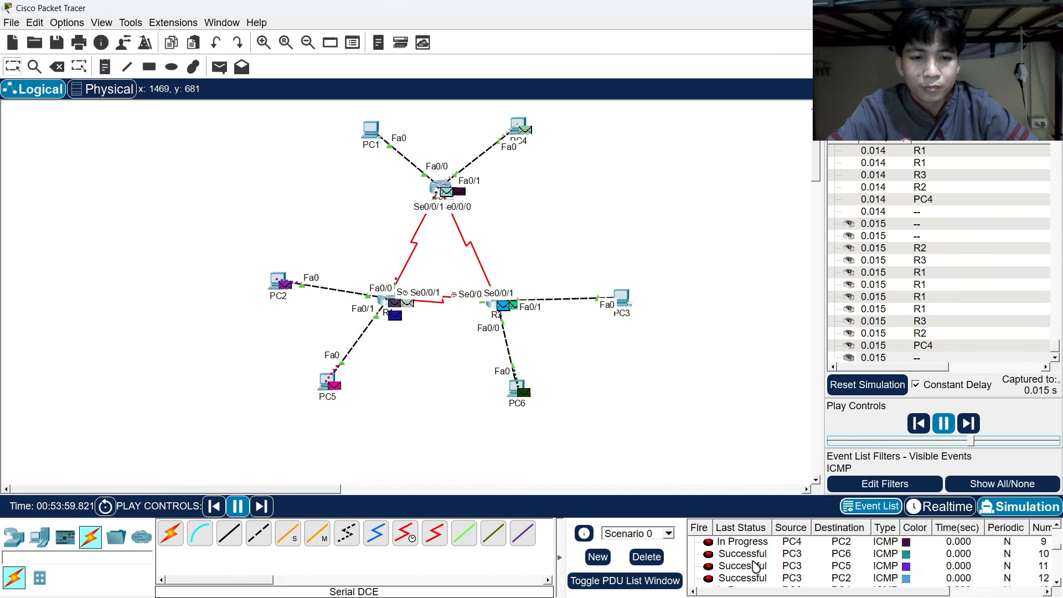
{"action": "scroll", "coordinate": [754, 564], "scroll_direction": "up", "scroll_amount": 3}
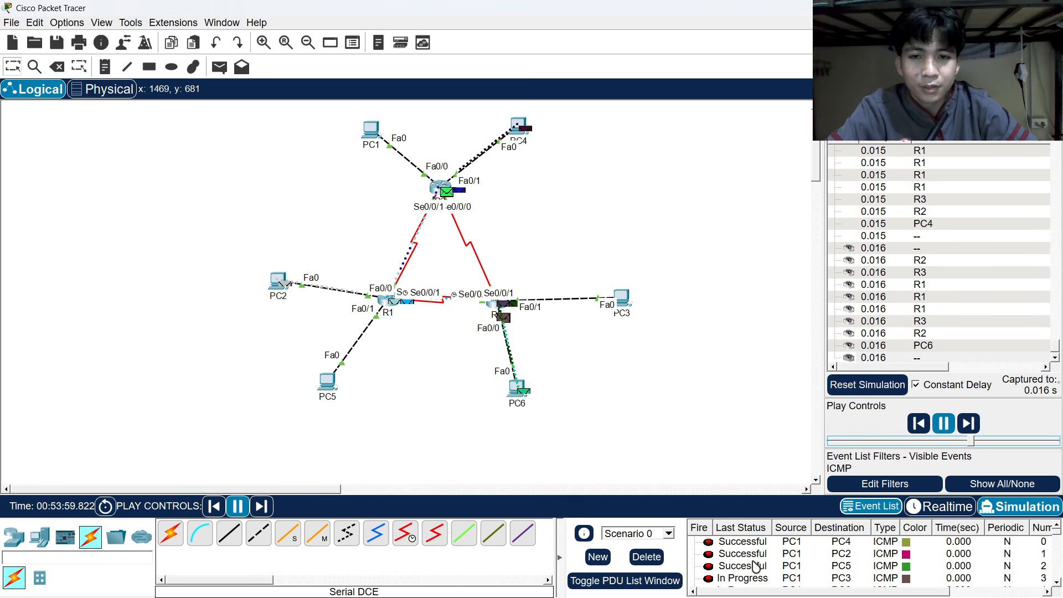
{"action": "scroll", "coordinate": [754, 564], "scroll_direction": "down", "scroll_amount": 9}
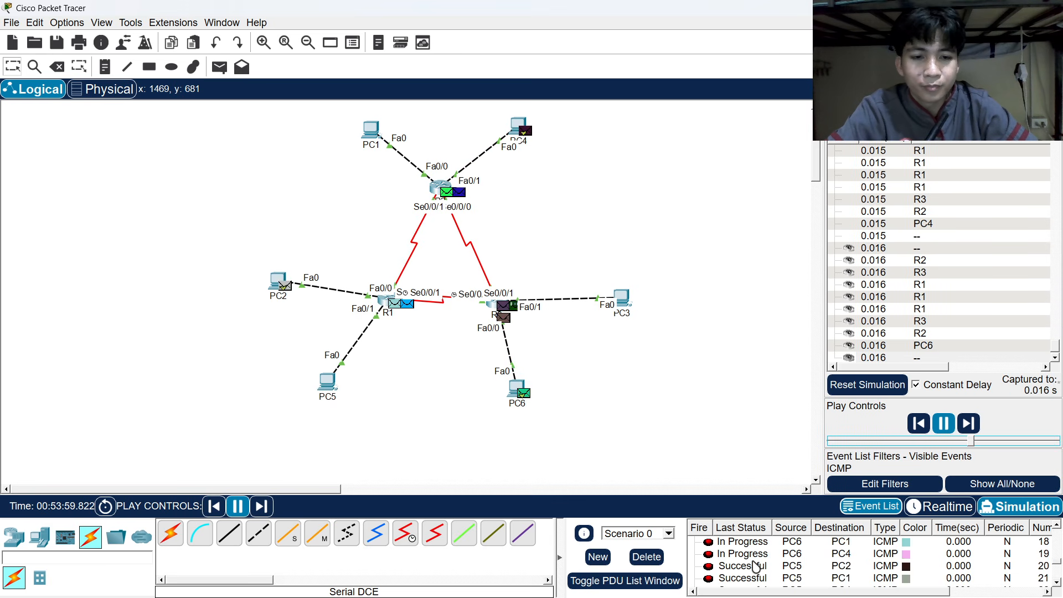
{"action": "scroll", "coordinate": [754, 565], "scroll_direction": "up", "scroll_amount": 9}
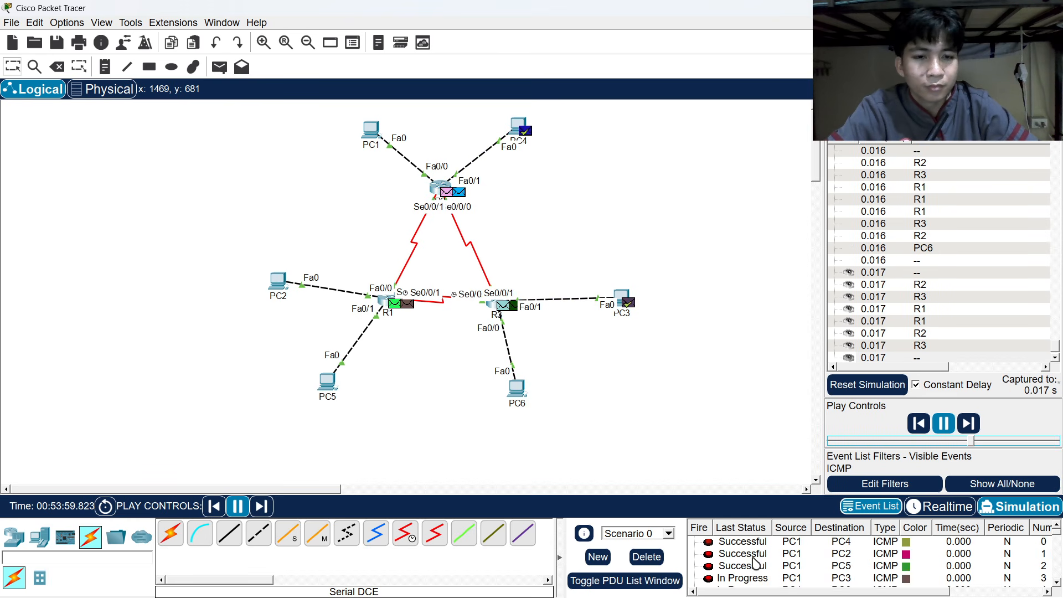
{"action": "scroll", "coordinate": [754, 562], "scroll_direction": "down", "scroll_amount": 9}
{"action": "scroll", "coordinate": [754, 562], "scroll_direction": "up", "scroll_amount": 9}
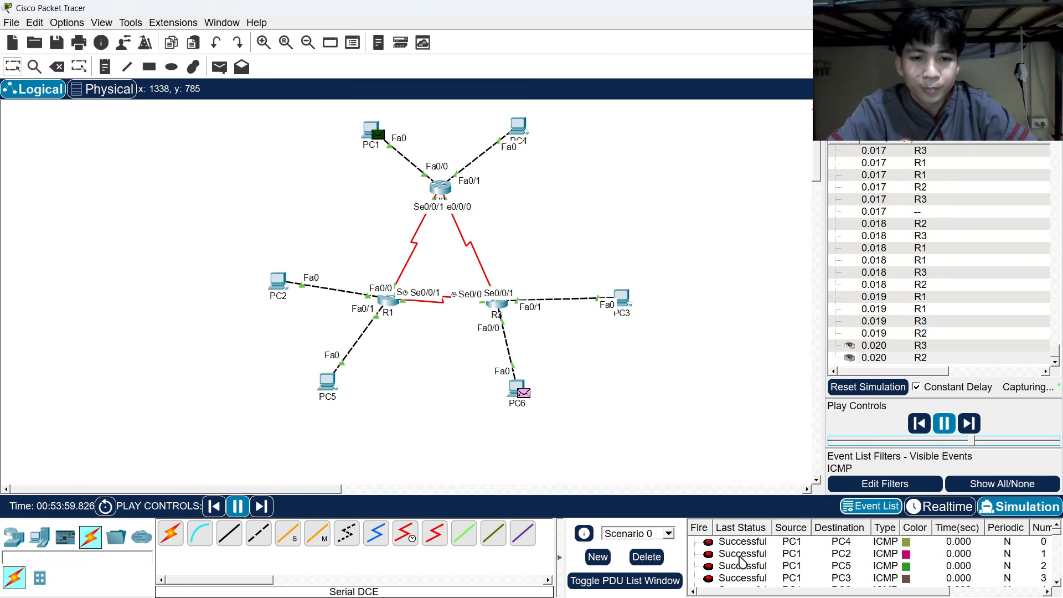
{"action": "scroll", "coordinate": [741, 563], "scroll_direction": "down", "scroll_amount": 9}
{"action": "scroll", "coordinate": [741, 564], "scroll_direction": "up", "scroll_amount": 9}
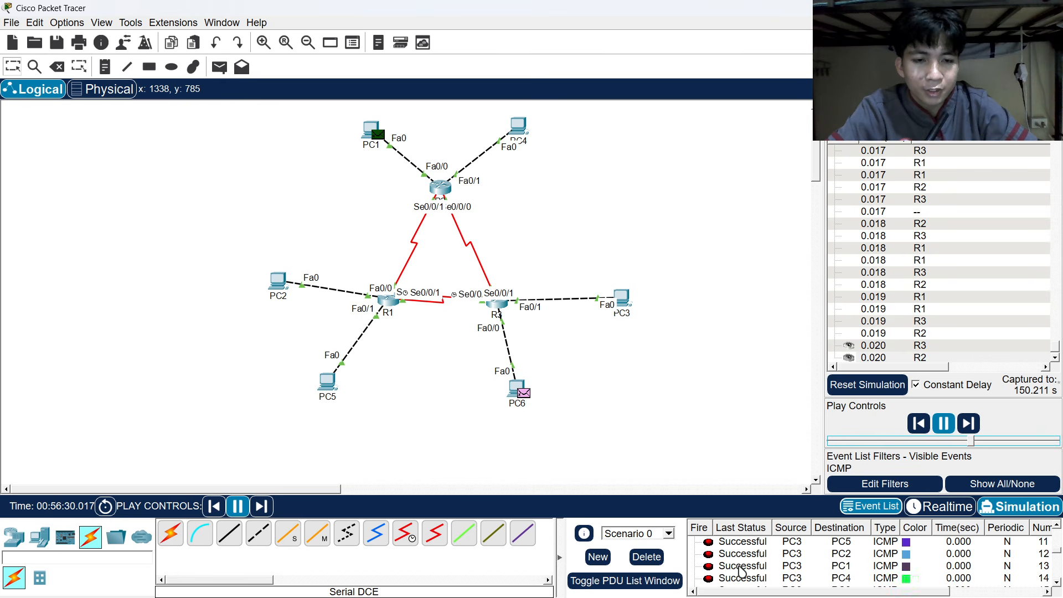
{"action": "scroll", "coordinate": [761, 561], "scroll_direction": "down", "scroll_amount": 9}
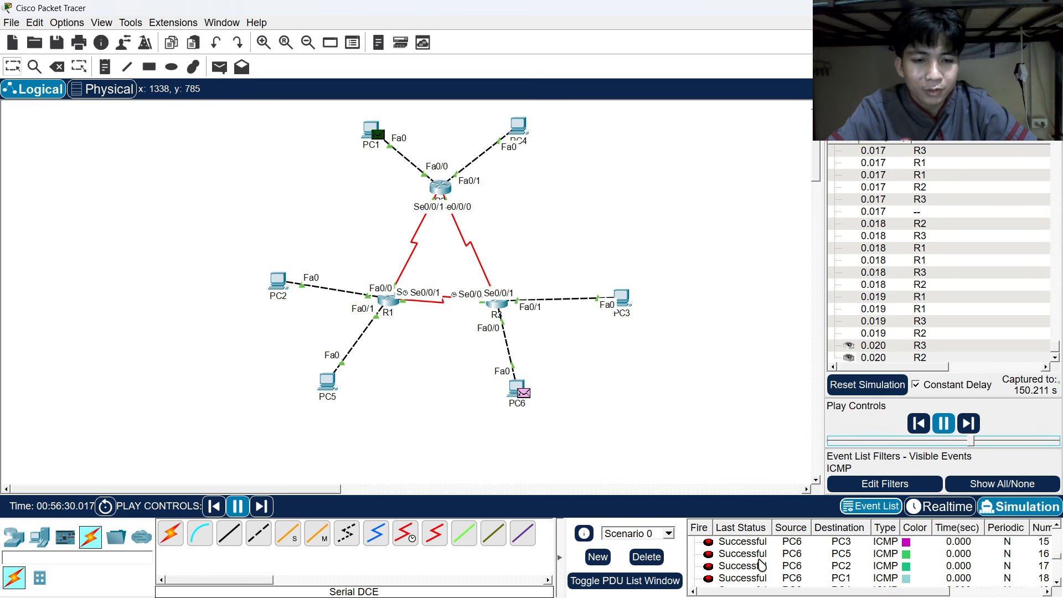
{"action": "scroll", "coordinate": [760, 561], "scroll_direction": "up", "scroll_amount": 6}
{"action": "scroll", "coordinate": [758, 562], "scroll_direction": "up", "scroll_amount": 3}
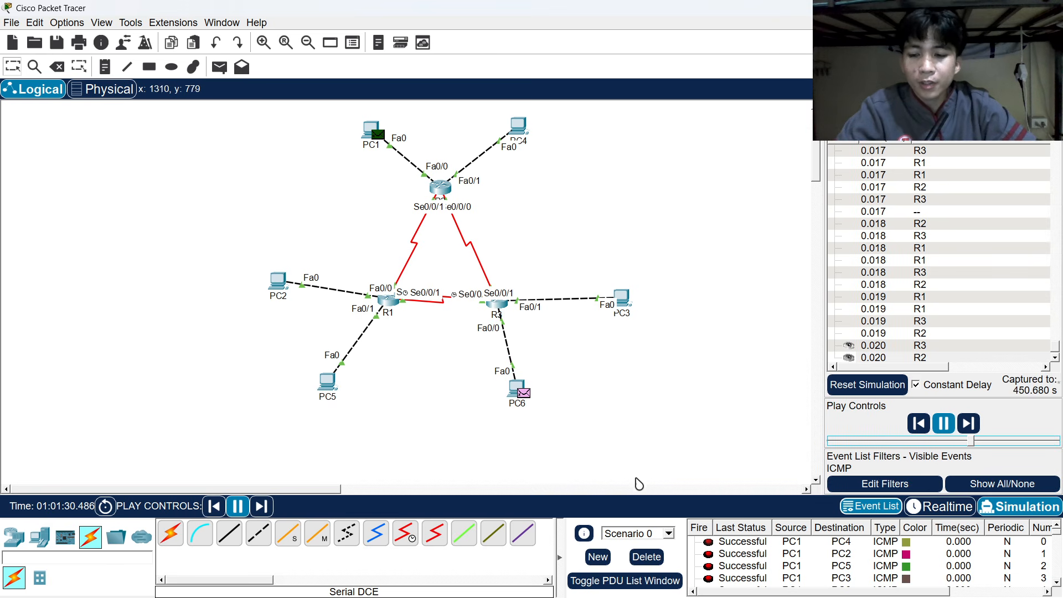
Save the network as Aquino_Static.pkt with Ctrl+S.
{"action": "key", "text": "ctrl+s"}
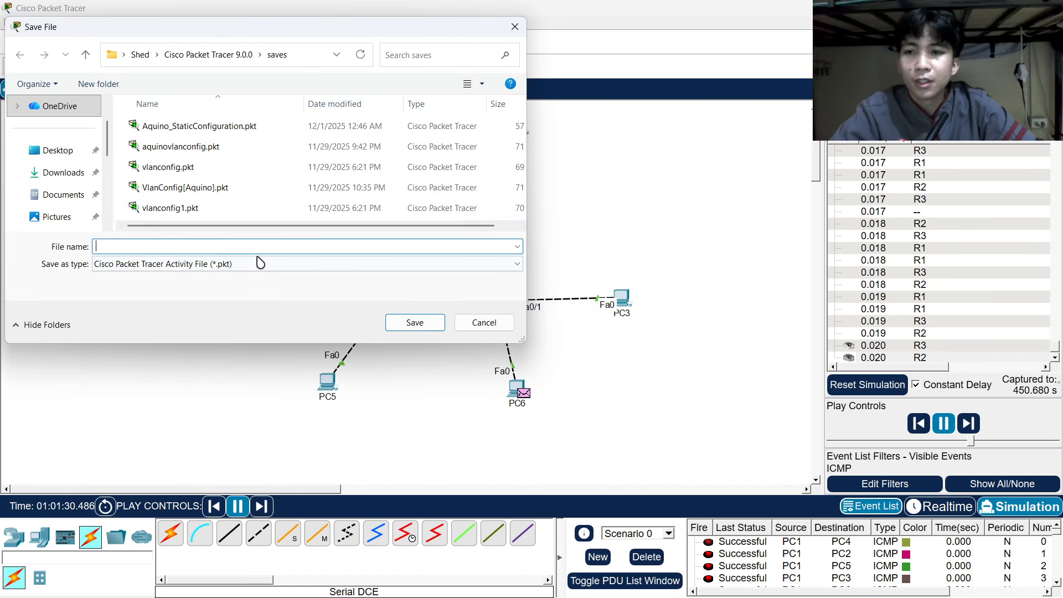
{"action": "type", "text": "Aquino"}
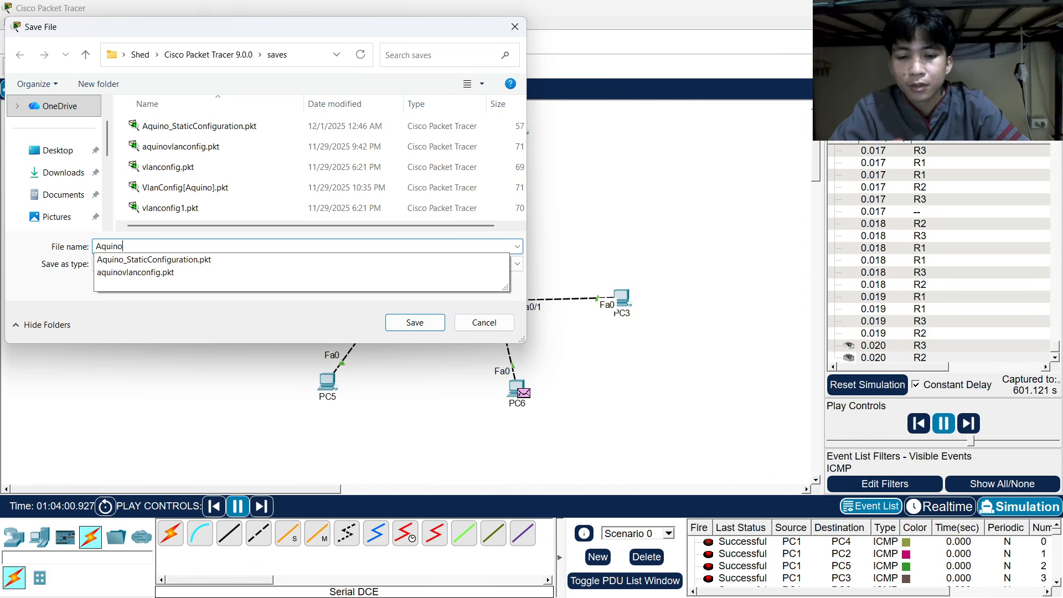
{"action": "type", "text": "_"}
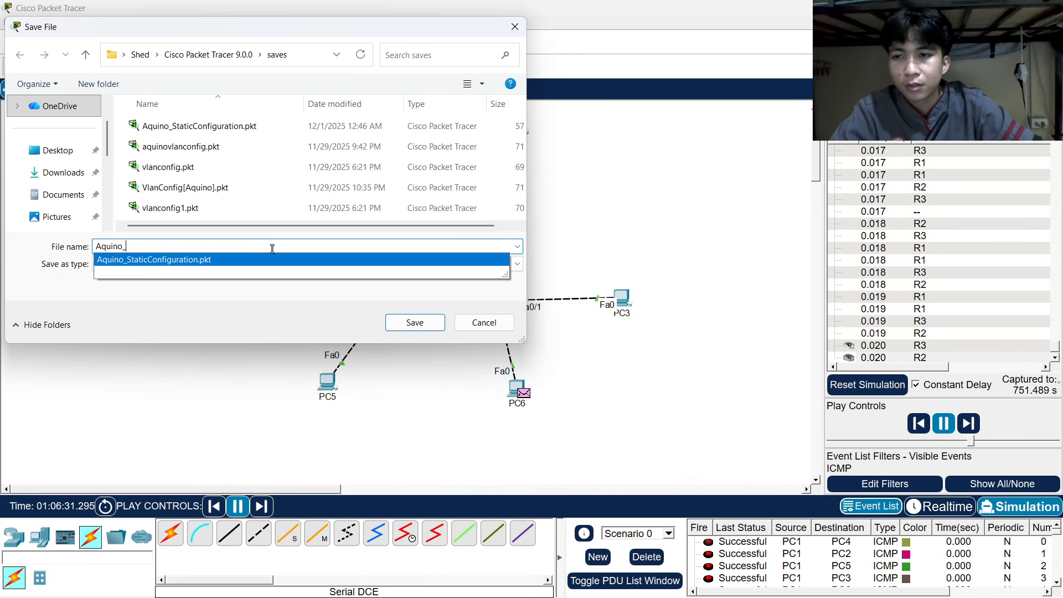
{"action": "type", "text": "Stat"}
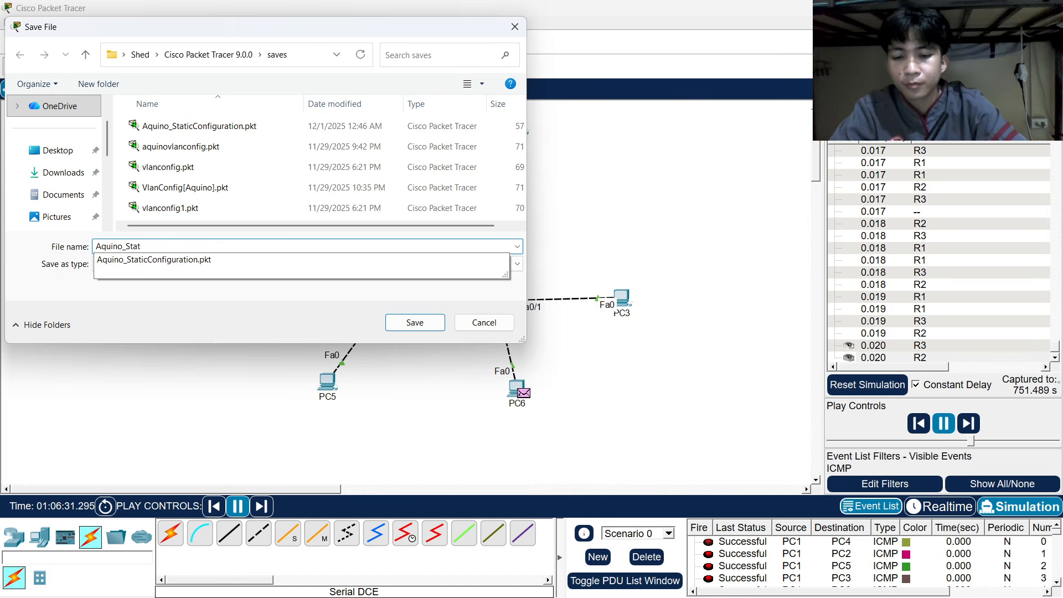
{"action": "type", "text": "ic"}
{"action": "key", "text": "Return"}
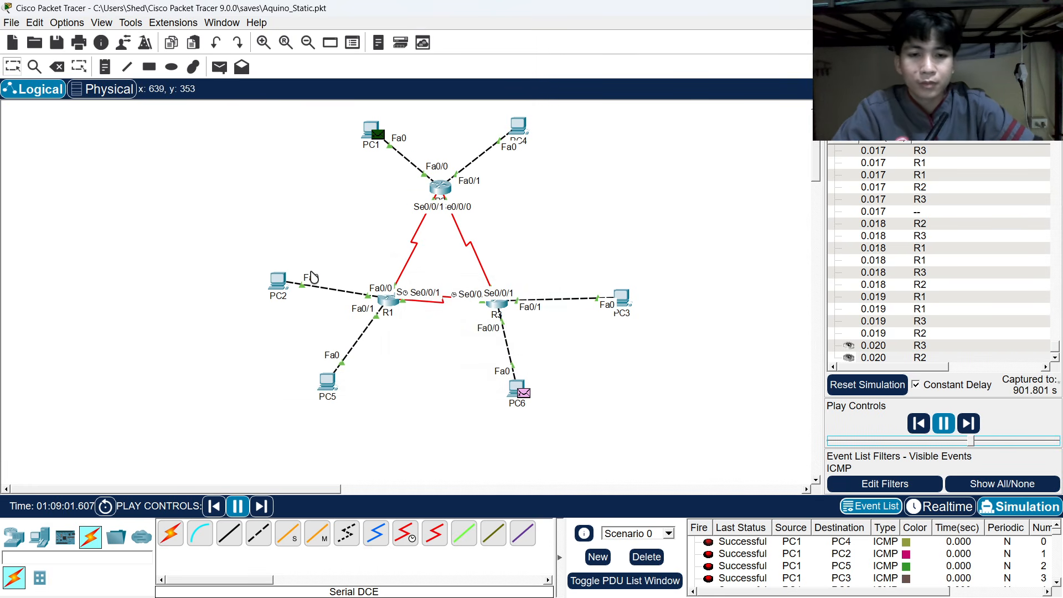
Pause the running simulation in Play Controls.
{"action": "scroll", "coordinate": [741, 565], "scroll_direction": "down", "scroll_amount": 6}
{"action": "scroll", "coordinate": [740, 560], "scroll_direction": "up", "scroll_amount": 3}
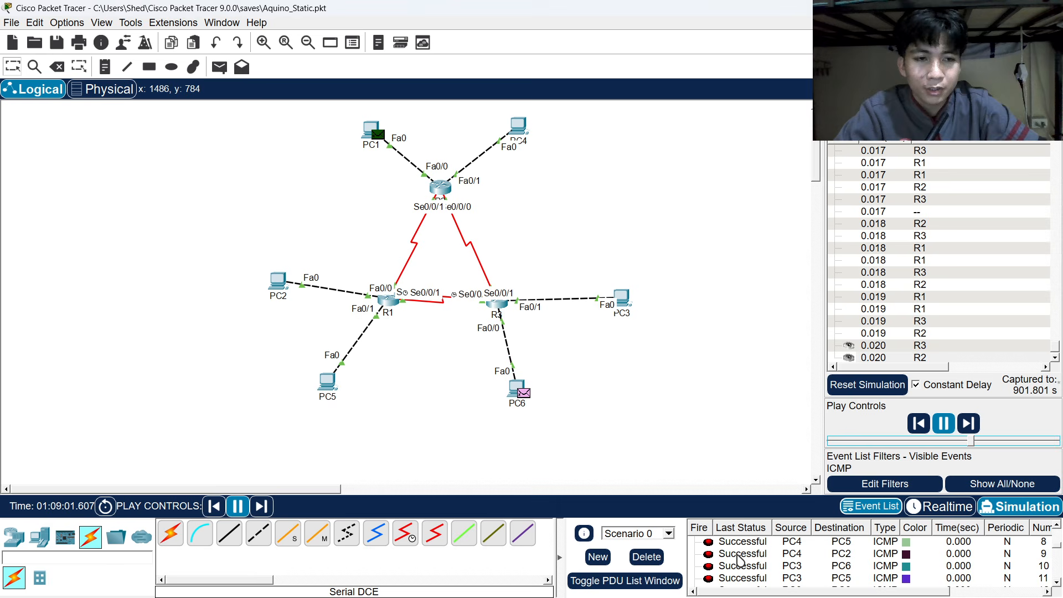
{"action": "left_click", "coordinate": [945, 424]}
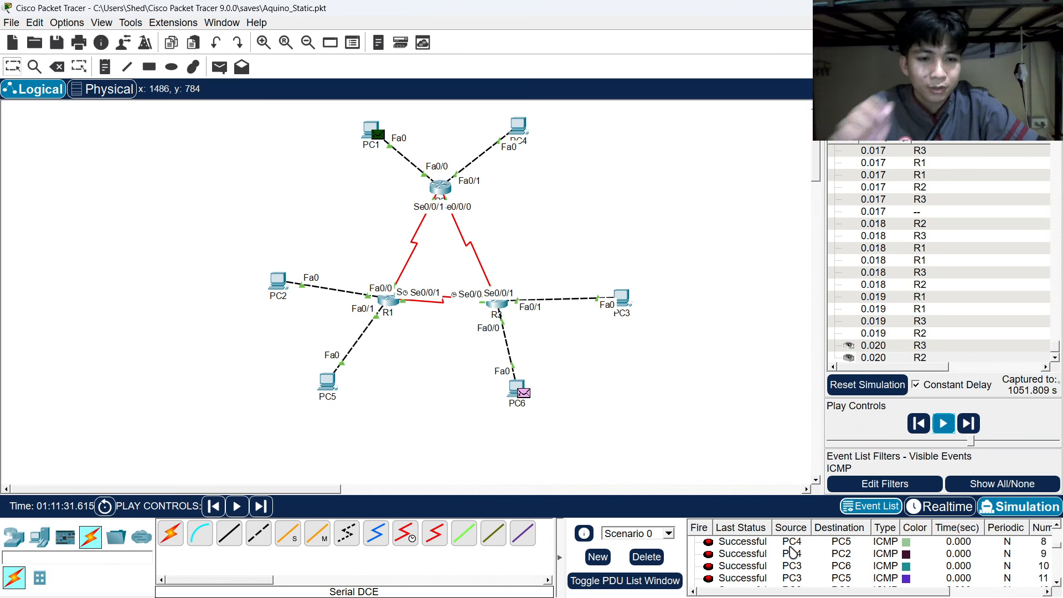
{"action": "scroll", "coordinate": [739, 559], "scroll_direction": "up", "scroll_amount": 3}
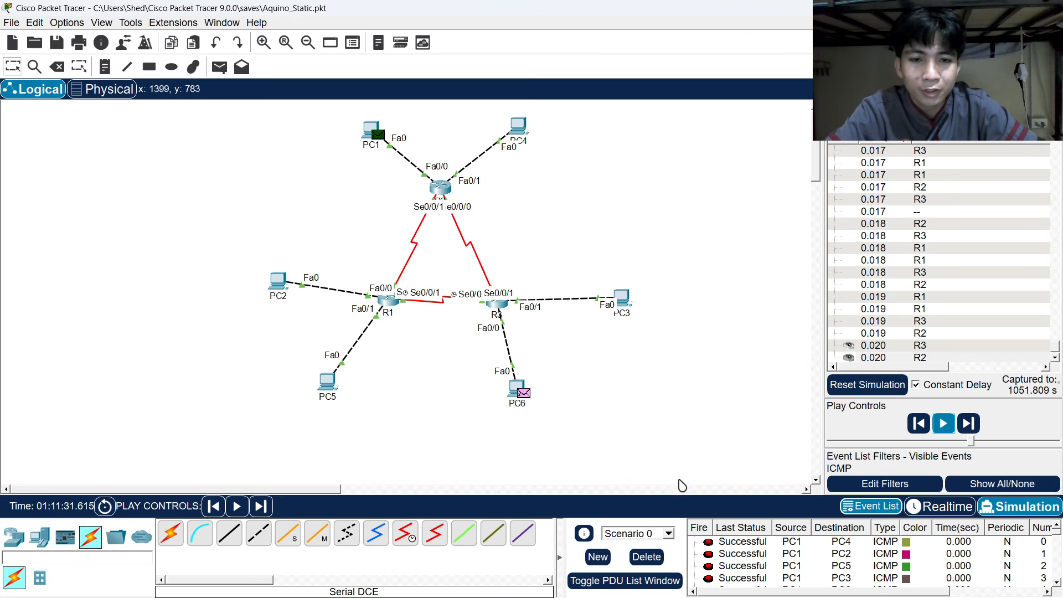
{"action": "scroll", "coordinate": [735, 571], "scroll_direction": "down", "scroll_amount": 9}
{"action": "scroll", "coordinate": [737, 573], "scroll_direction": "up", "scroll_amount": 9}
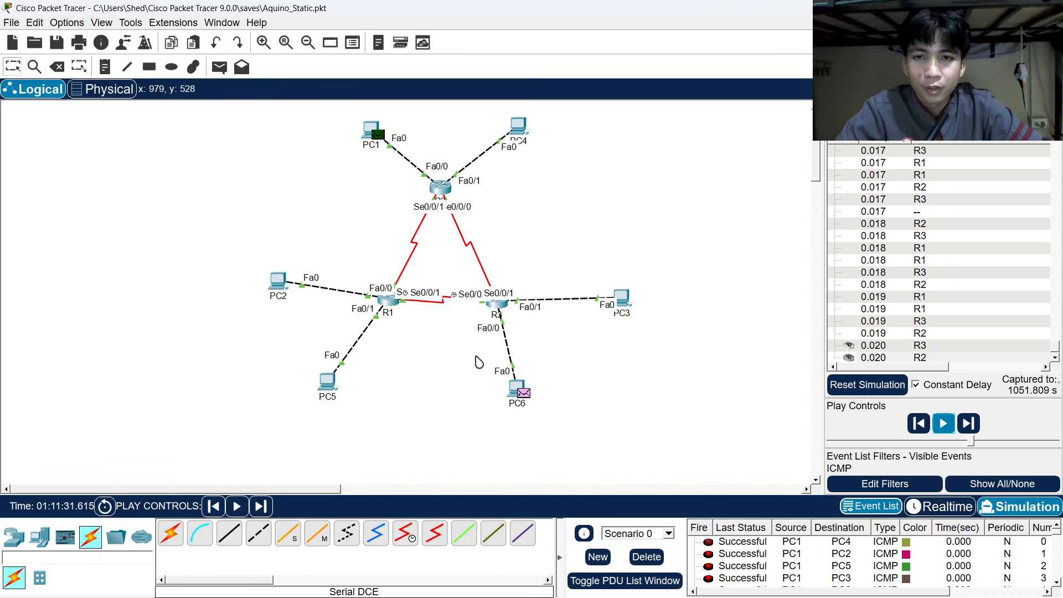
Review the Static Routing Configuration assignment in the browser, then bring OBS Studio forward.
{"action": "key", "text": "alt+Tab"}
{"action": "key", "text": "alt+Tab"}
{"action": "key", "text": "alt+Tab"}
{"action": "key", "text": "alt+Tab"}
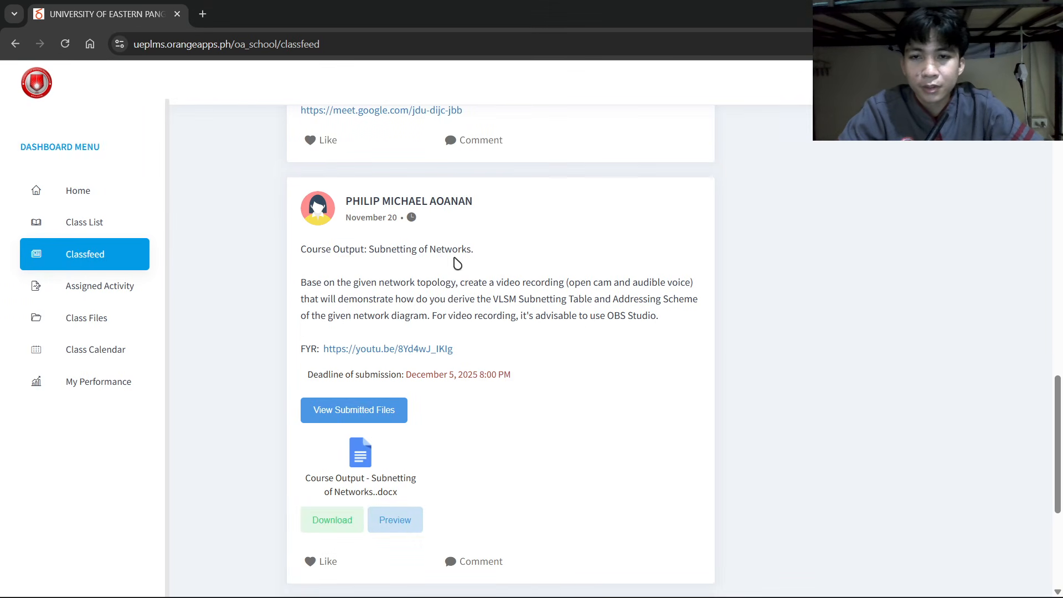
{"action": "scroll", "coordinate": [425, 293], "scroll_direction": "up", "scroll_amount": 15}
{"action": "scroll", "coordinate": [420, 295], "scroll_direction": "down", "scroll_amount": 6}
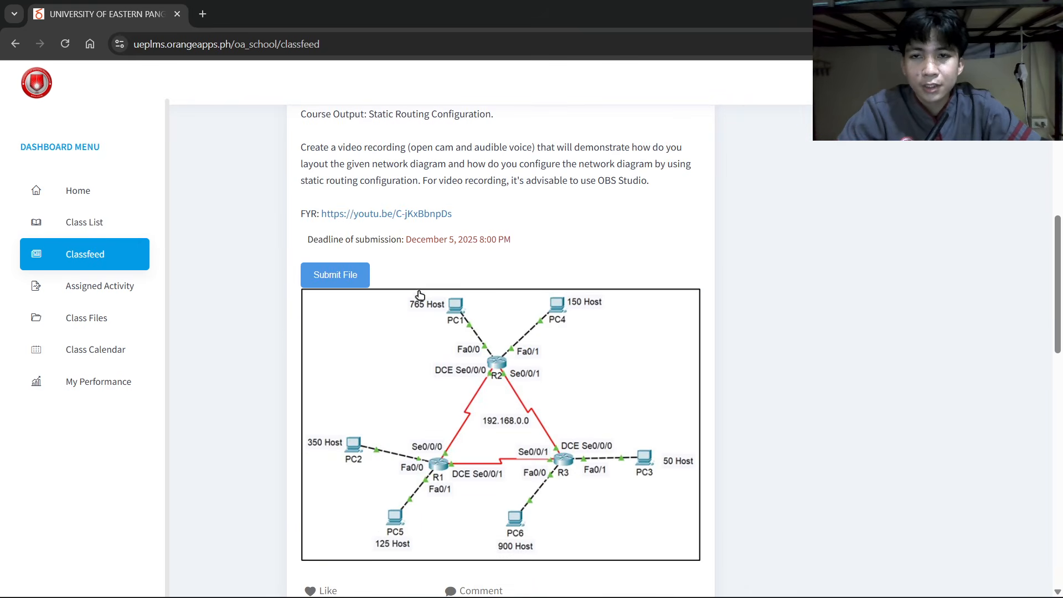
{"action": "scroll", "coordinate": [421, 288], "scroll_direction": "up", "scroll_amount": 3}
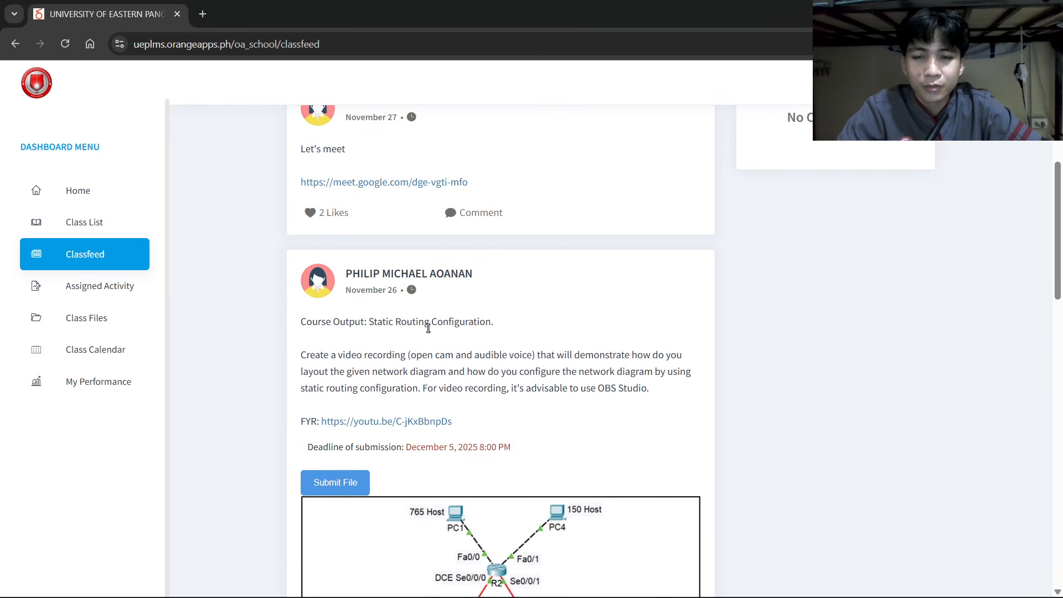
{"action": "key", "text": "alt+Tab"}
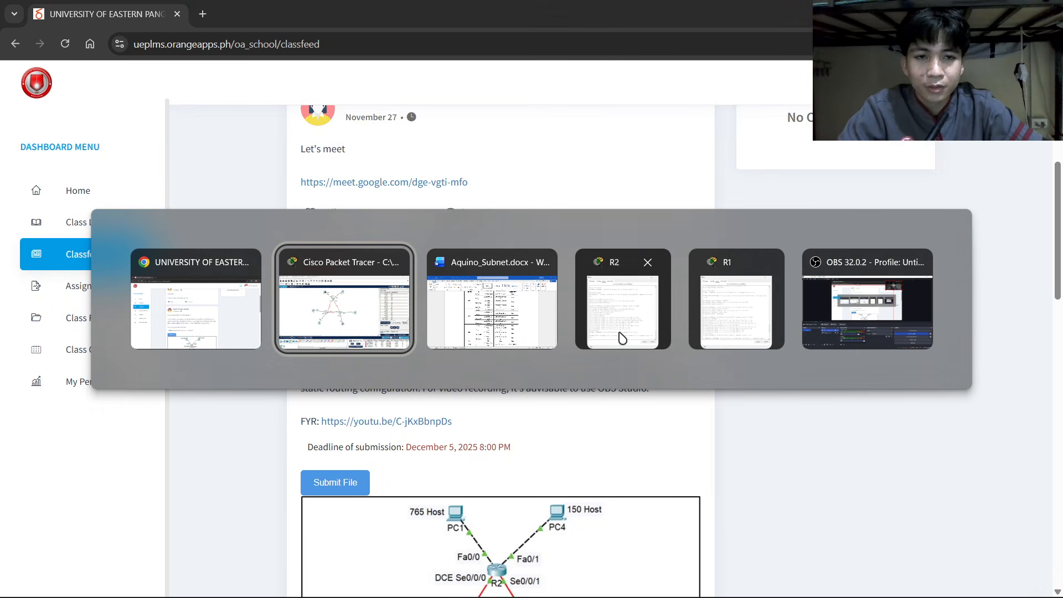
{"action": "left_click", "coordinate": [822, 317]}
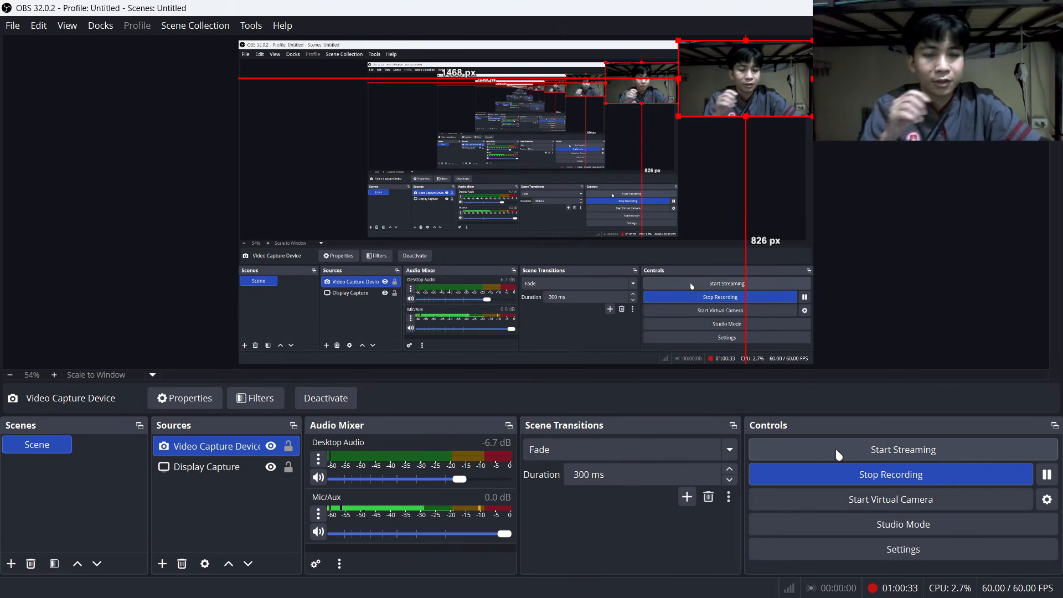